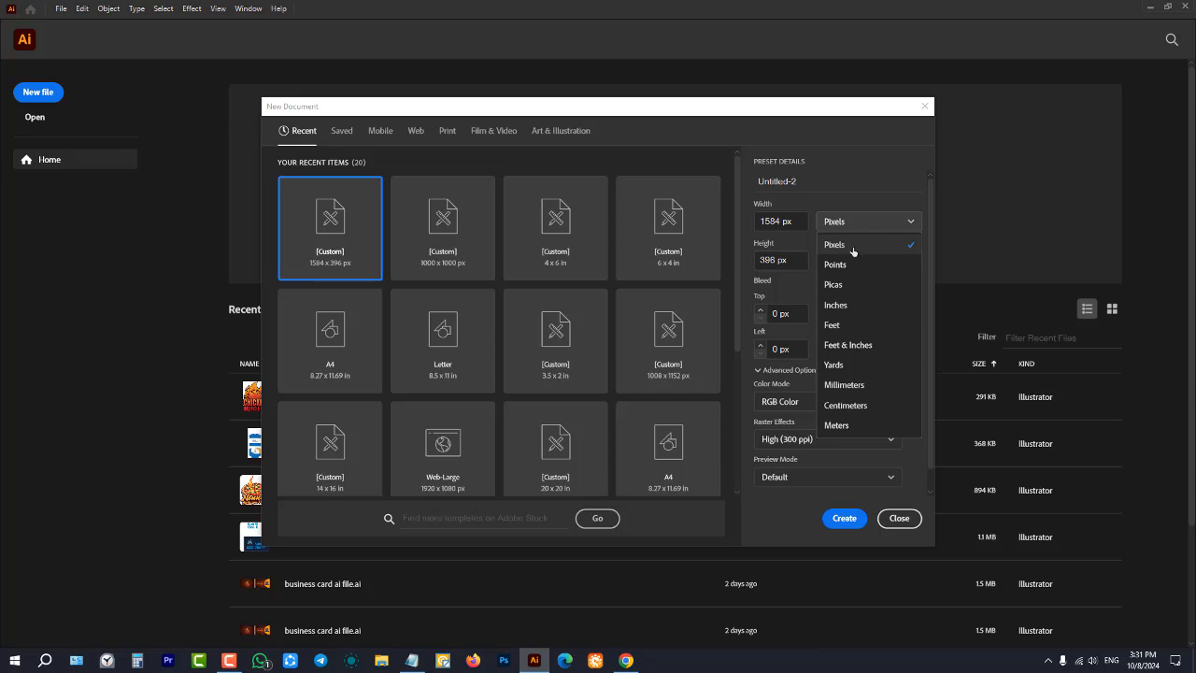
- Create a new document in pixels, 1000 px wide and 1000 px high
click(850, 248)
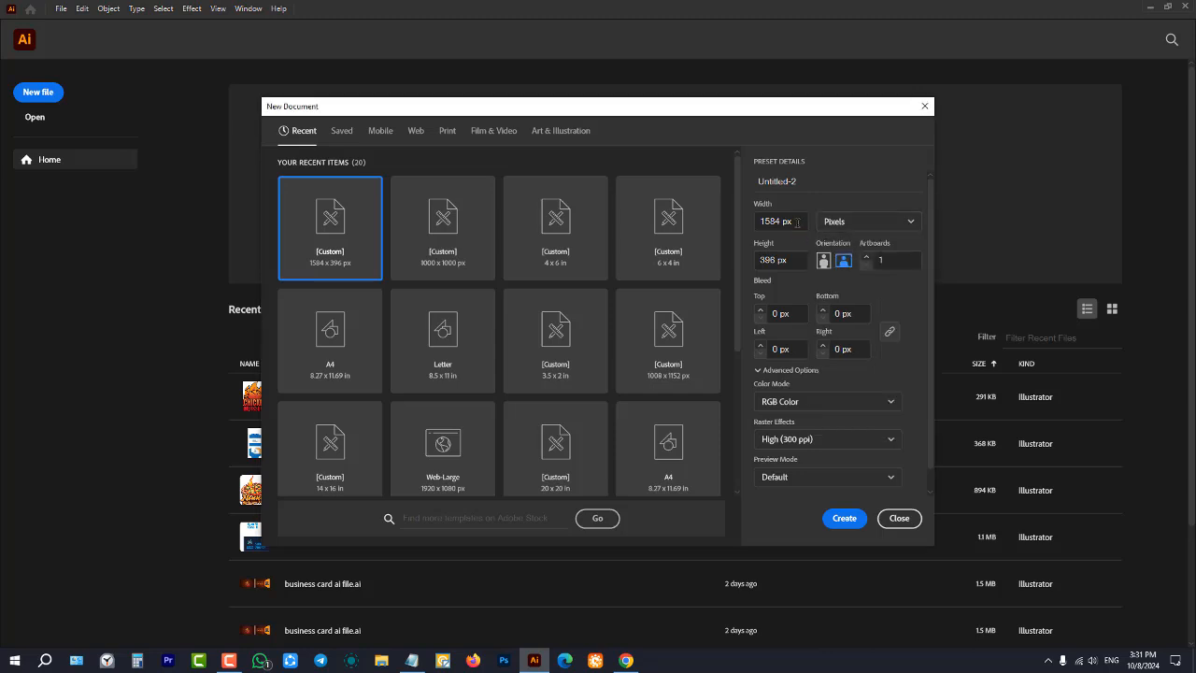
click(782, 224)
text(1000)
drag(767, 257, 783, 259)
text(1000)
click(846, 521)
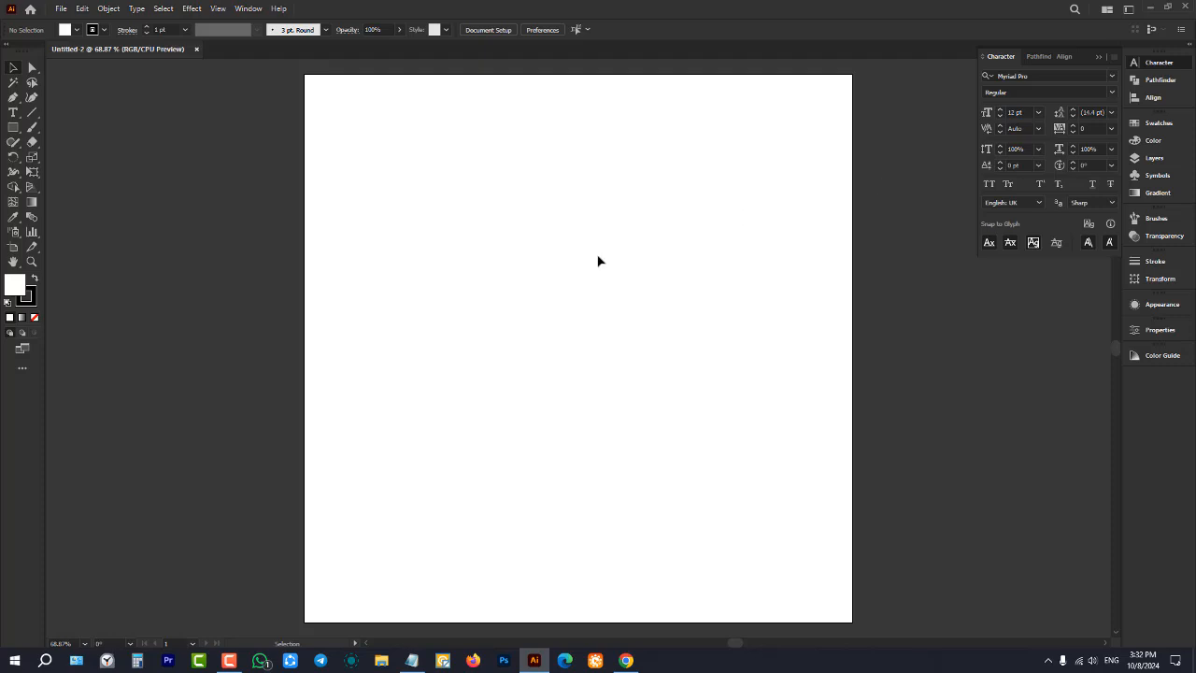
scroll(601, 261, down, 2)
scroll(625, 252, up, 1)
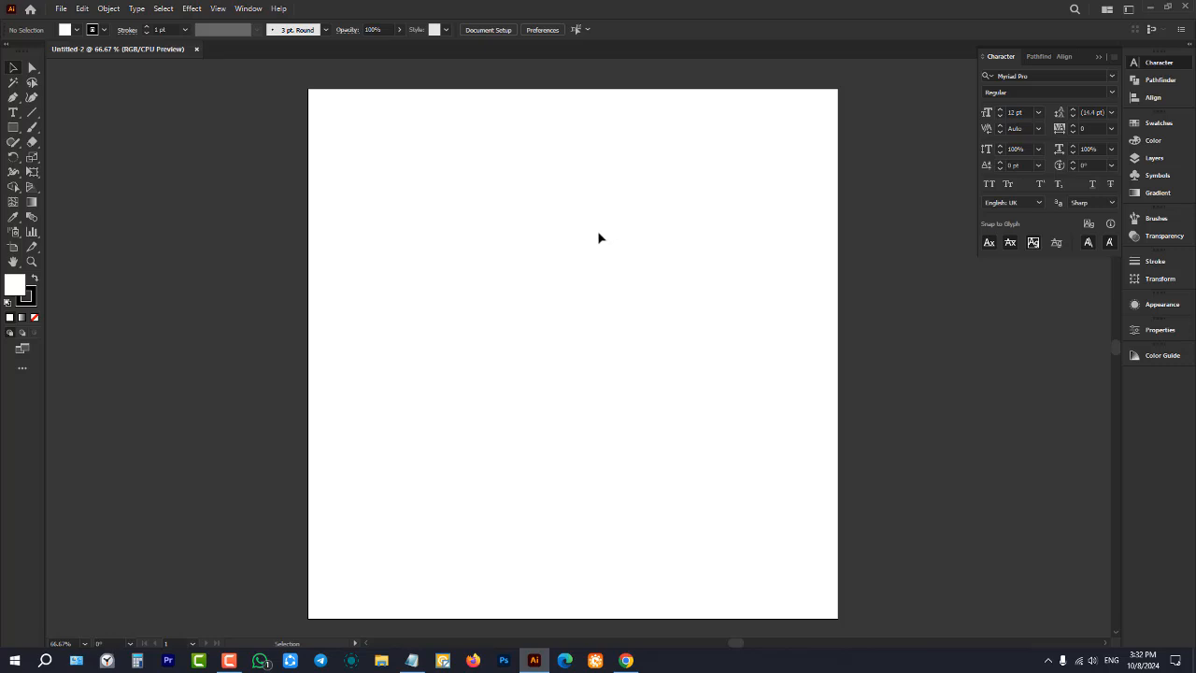
scroll(598, 229, down, 1)
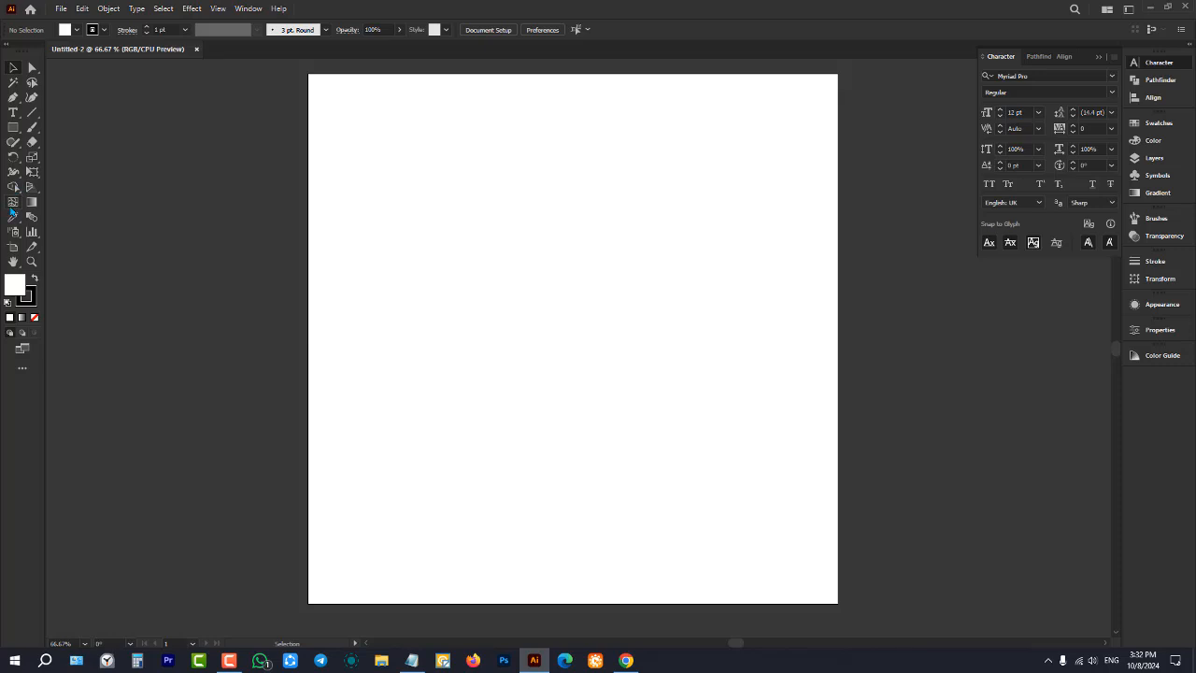
click(29, 187)
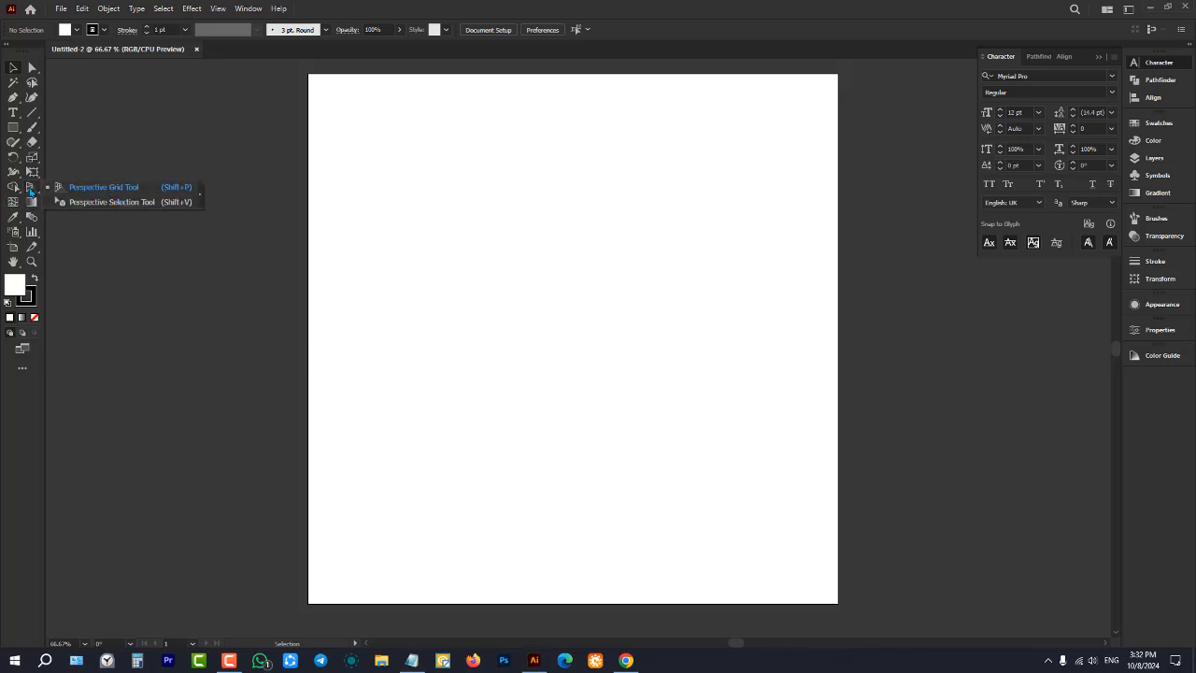
click(102, 187)
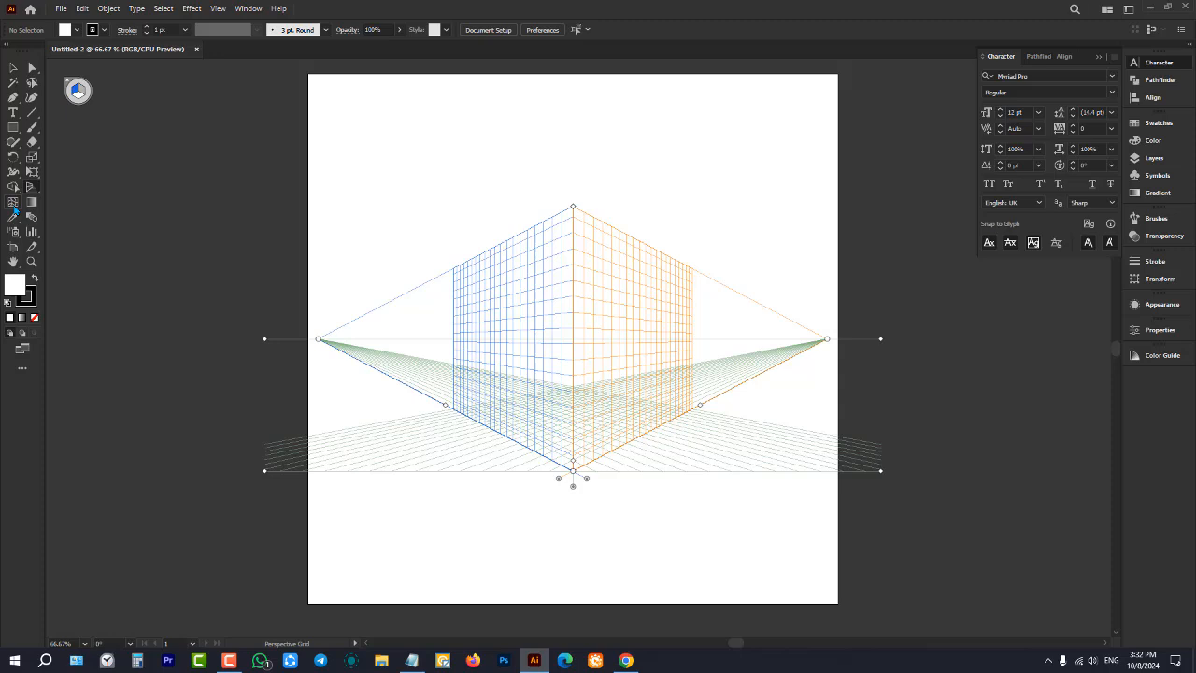
click(75, 90)
key(shift+v)
click(69, 83)
click(15, 68)
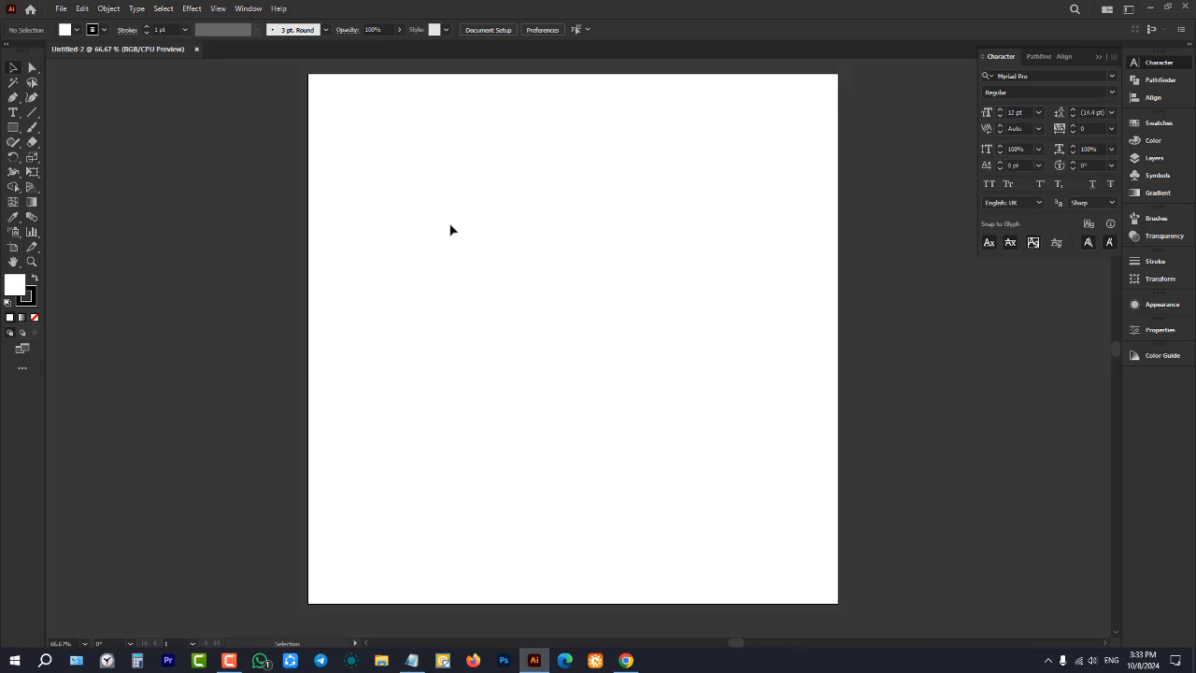
- Draw a circle about 661 px in diameter near the middle of the artboard with the Ellipse tool
scroll(322, 245, down, 2)
scroll(401, 244, up, 1)
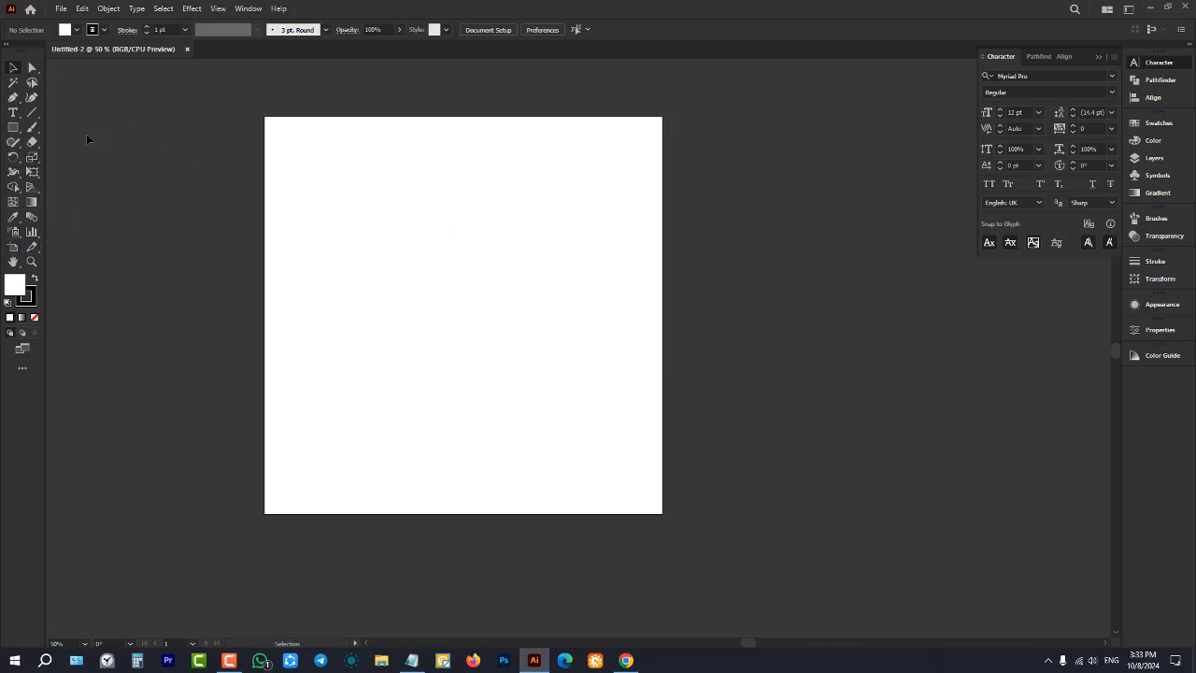
drag(13, 127, 58, 152)
drag(334, 179, 595, 398)
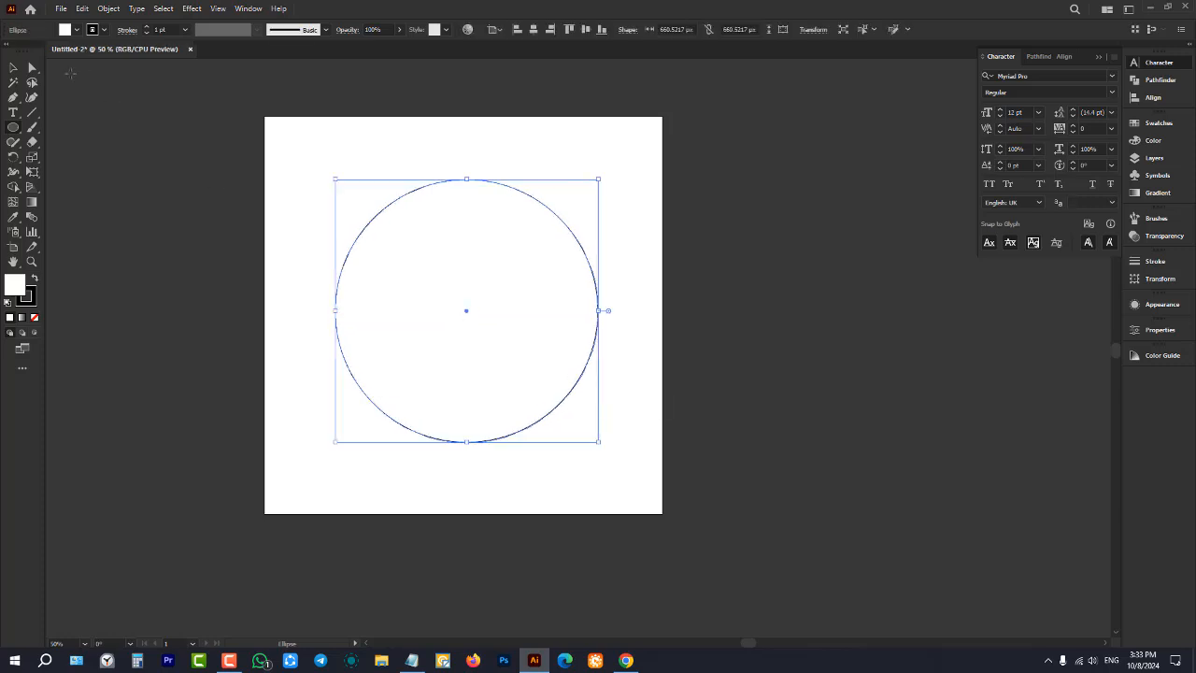
click(14, 69)
click(173, 208)
- Centre the circle horizontally and vertically on the artboard
click(498, 269)
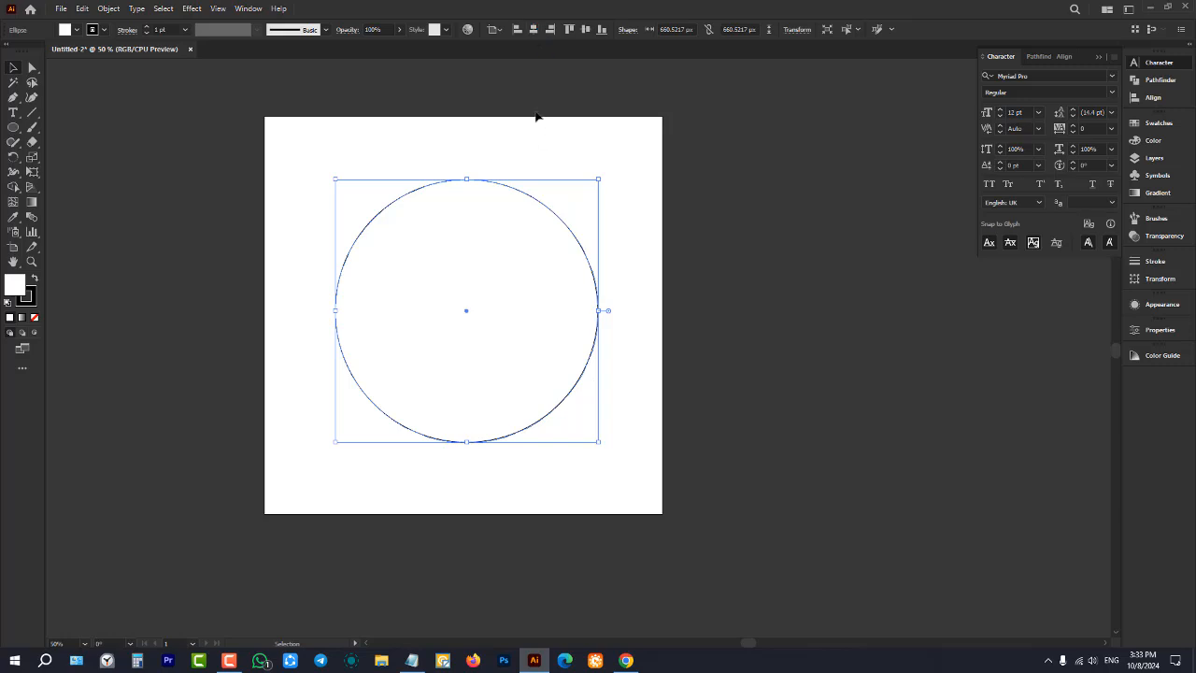
click(534, 31)
click(585, 29)
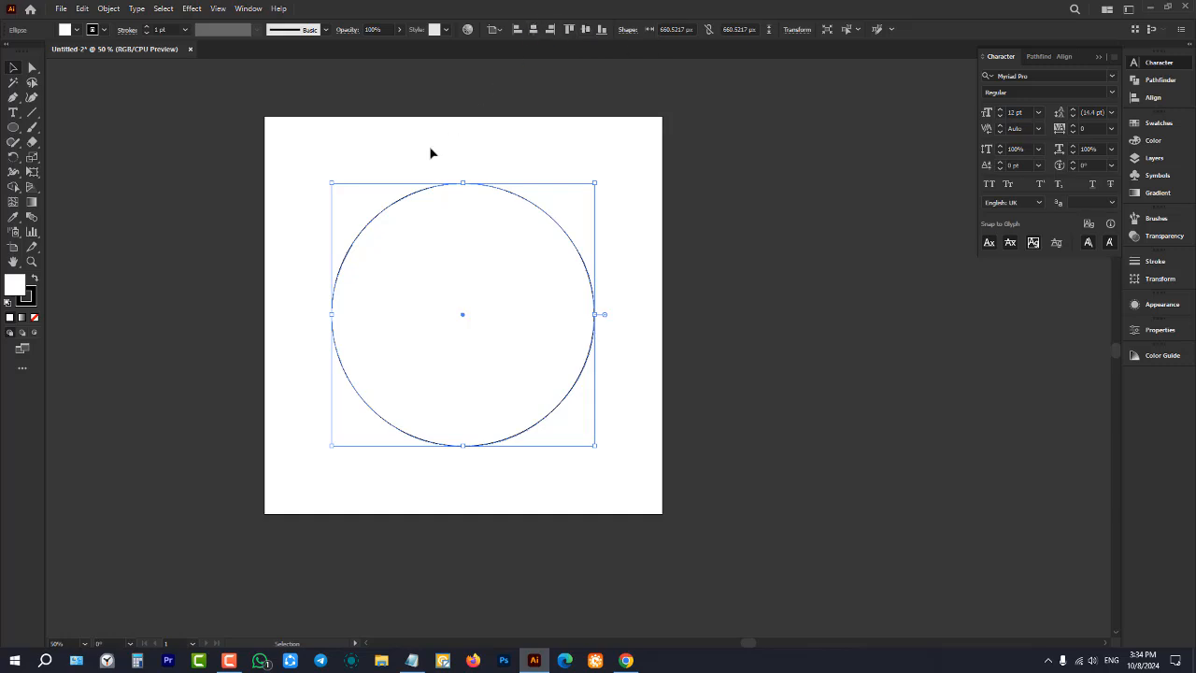
- Remove the large circle's stroke and fill it with a dark grey swatch
click(439, 168)
click(460, 265)
click(105, 29)
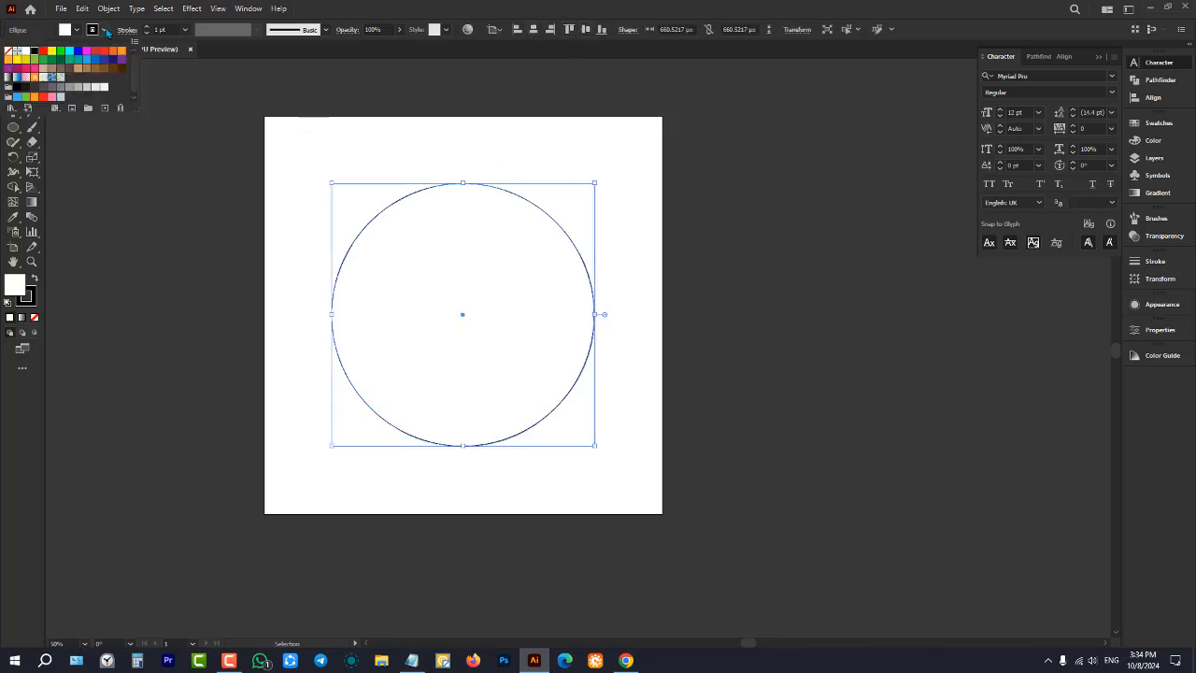
click(8, 53)
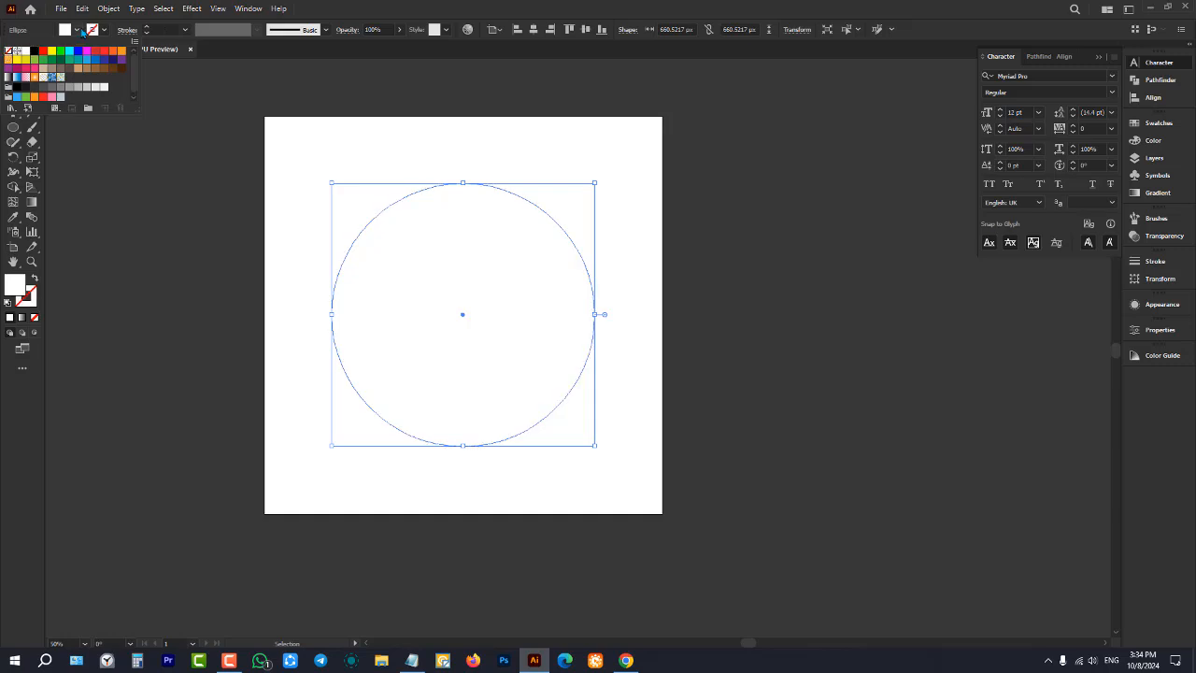
click(78, 31)
click(42, 92)
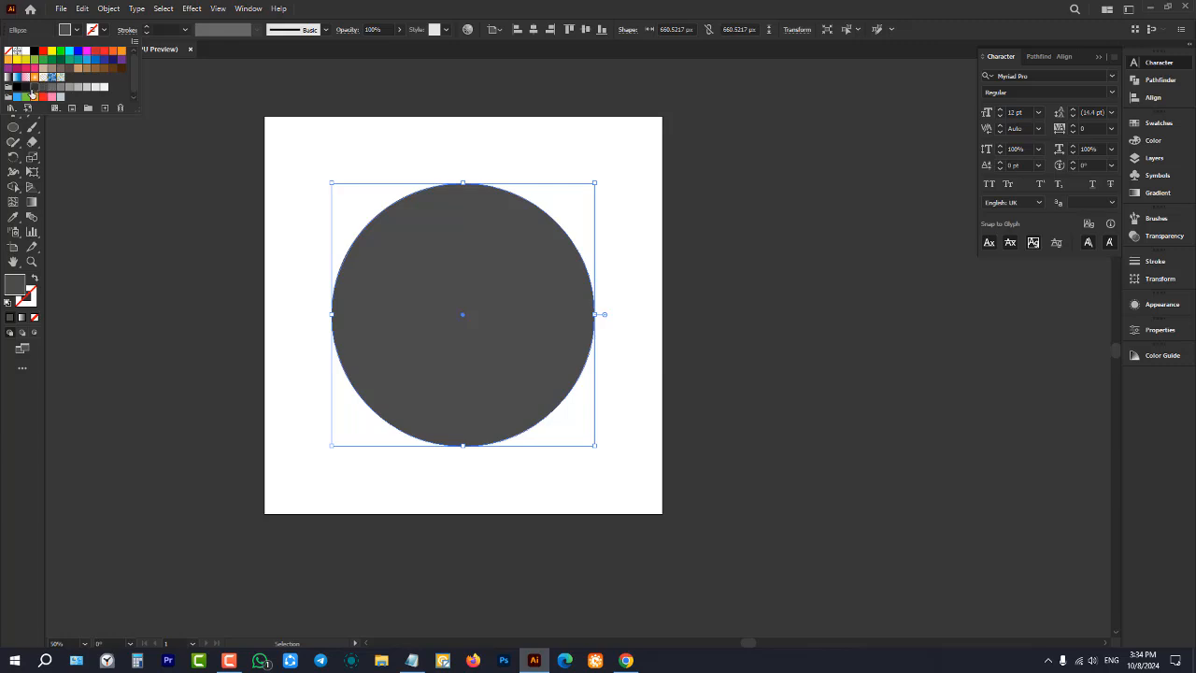
click(32, 91)
click(217, 153)
click(216, 153)
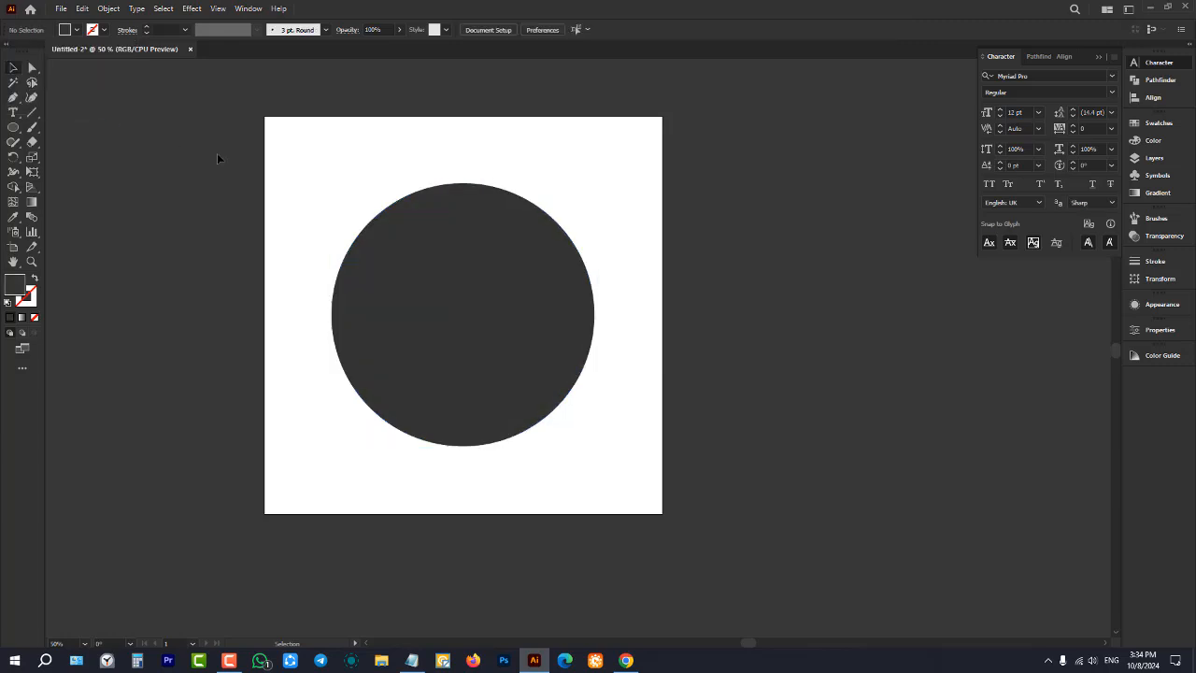
click(486, 327)
click(350, 160)
- Draw a small circle about 23 px in diameter just inside the upper edge of the dark grey circle
scroll(447, 248, down, 1)
scroll(446, 207, up, 1)
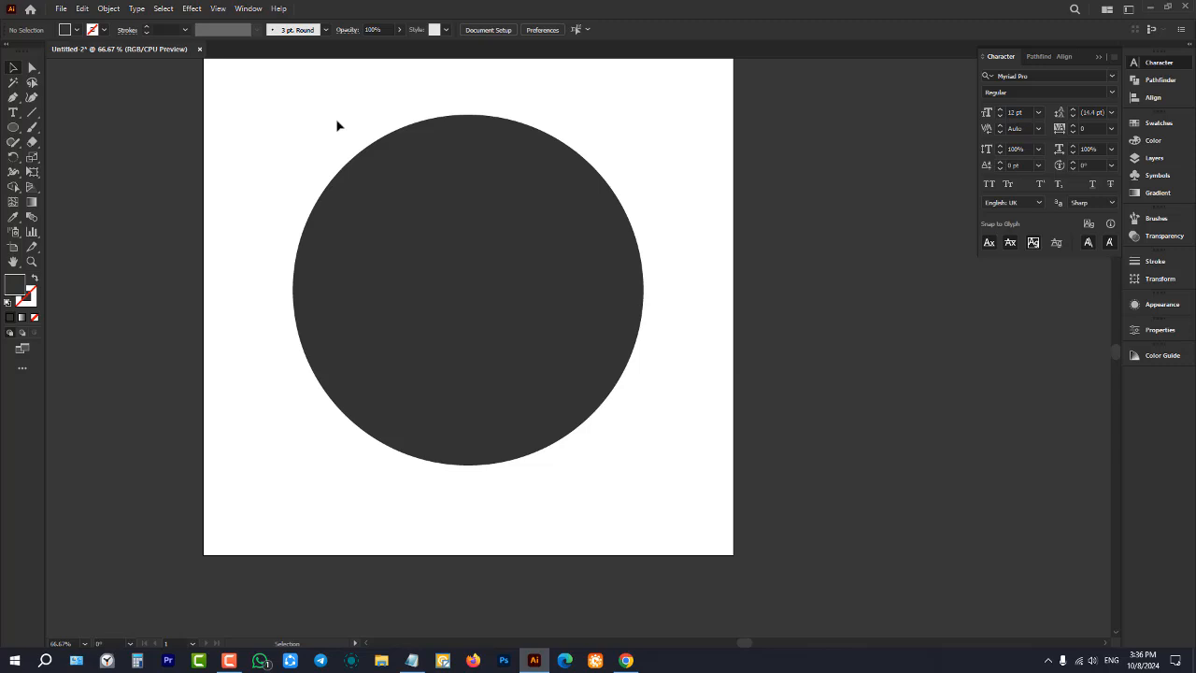
click(14, 127)
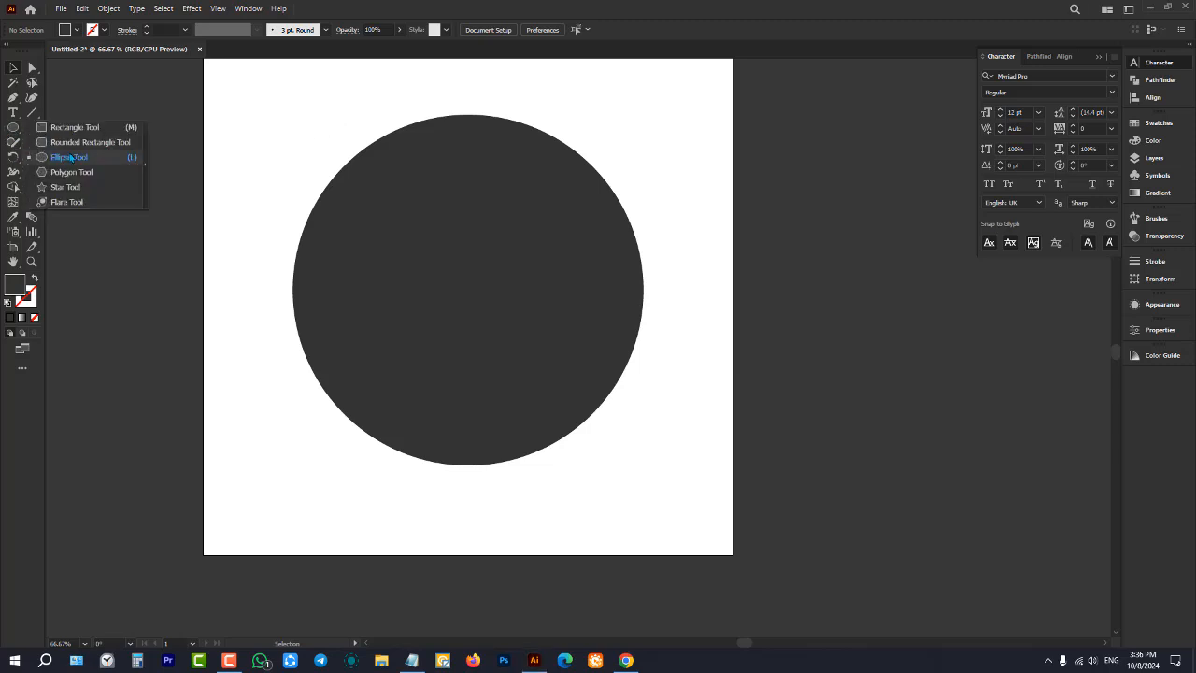
click(71, 157)
scroll(479, 131, up, 1)
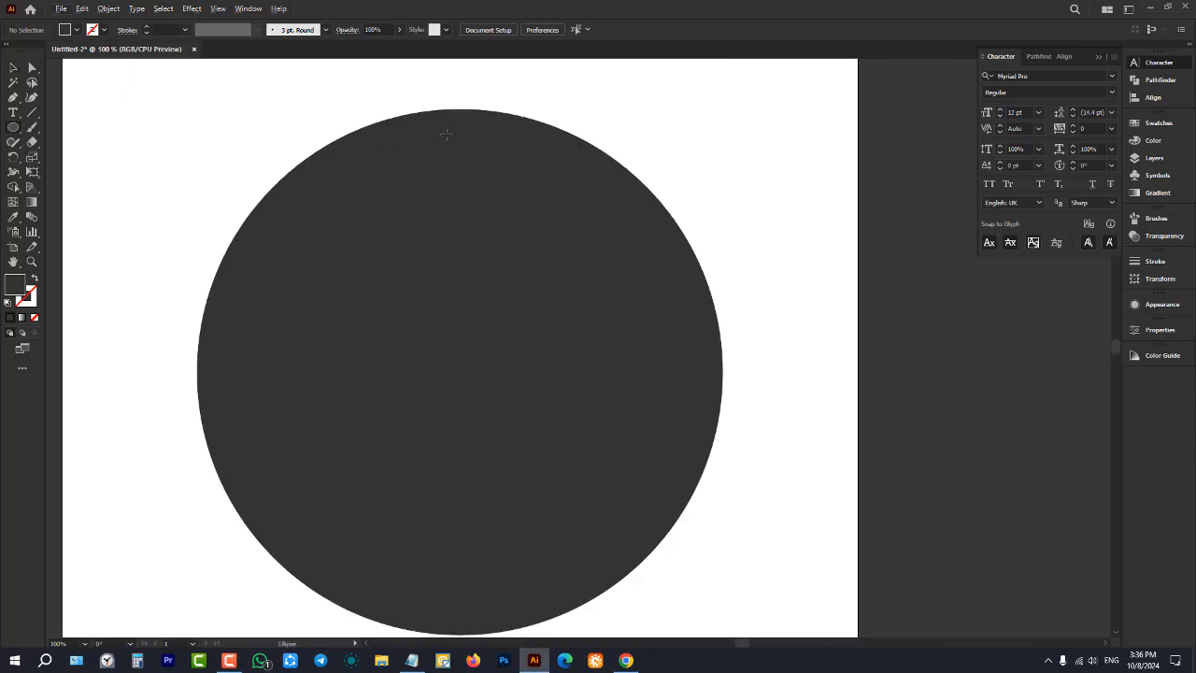
mouse_move(441, 132)
mouse_down()
mouse_move(478, 159)
mouse_move(460, 140)
mouse_up()
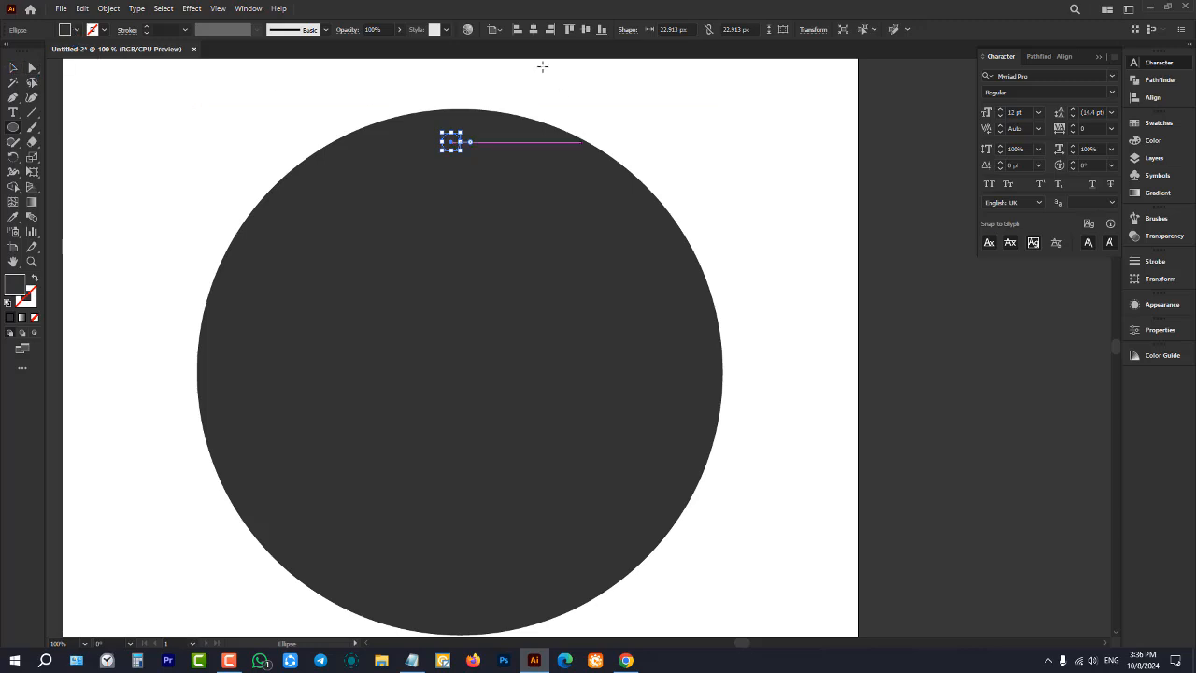
- Fill the small circle with a green swatch and adjust the fill colour to RGB 143, 198, 56
click(77, 31)
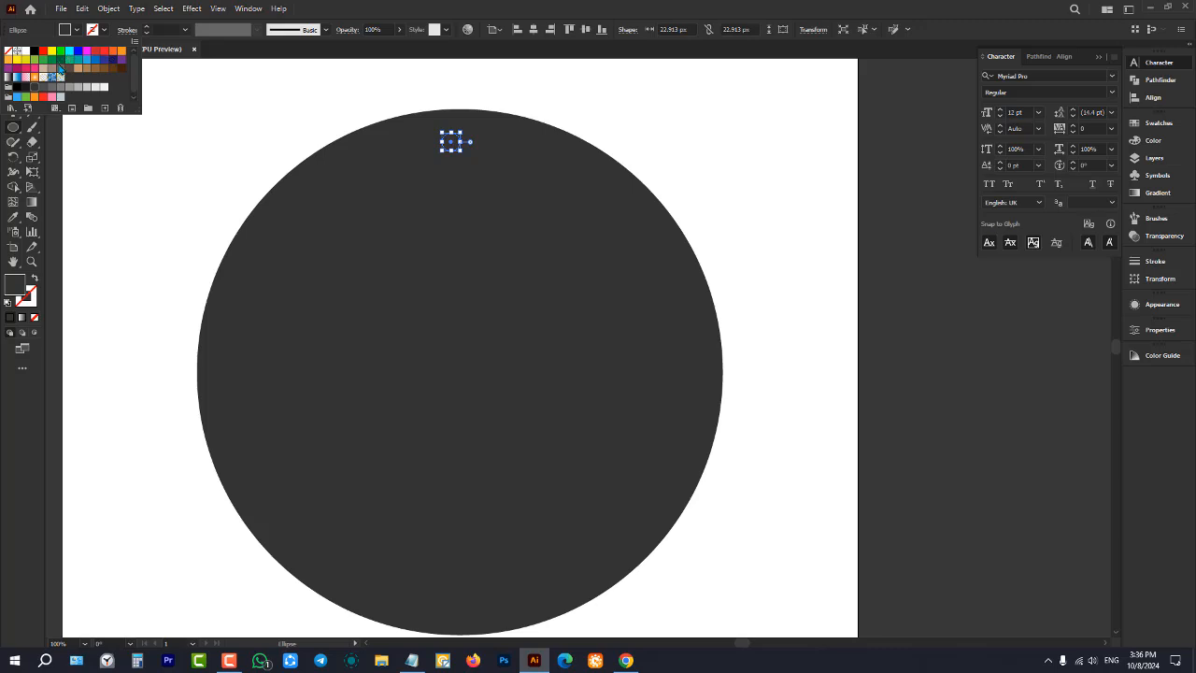
click(43, 62)
click(35, 63)
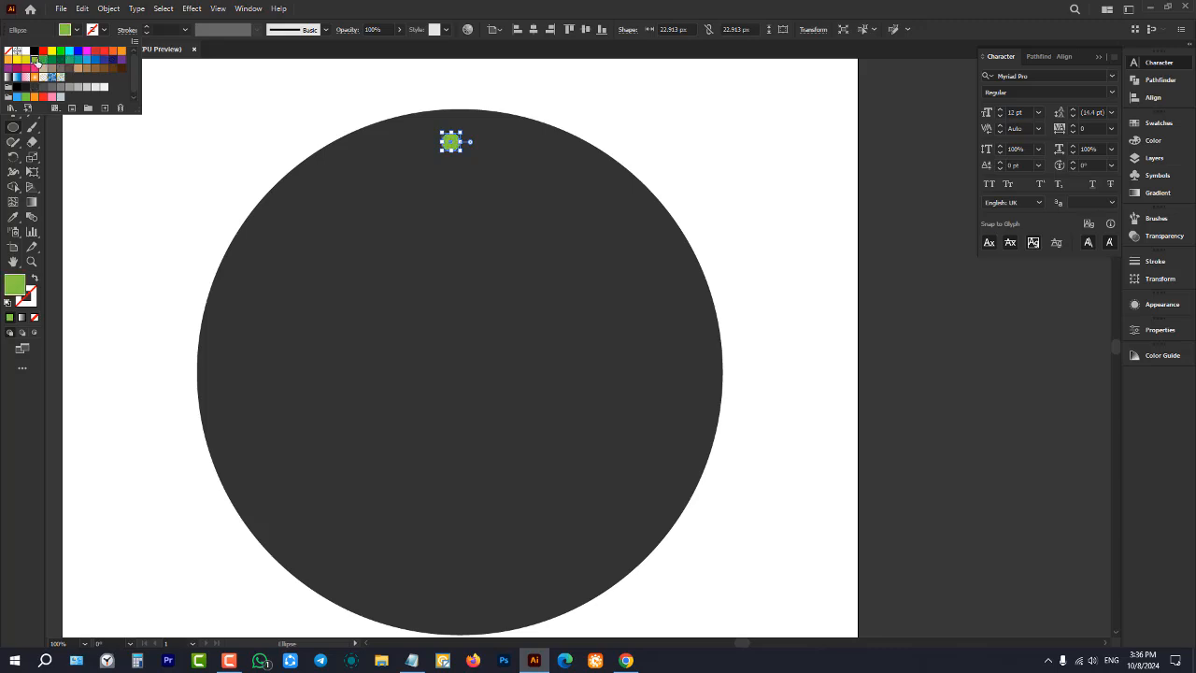
click(73, 37)
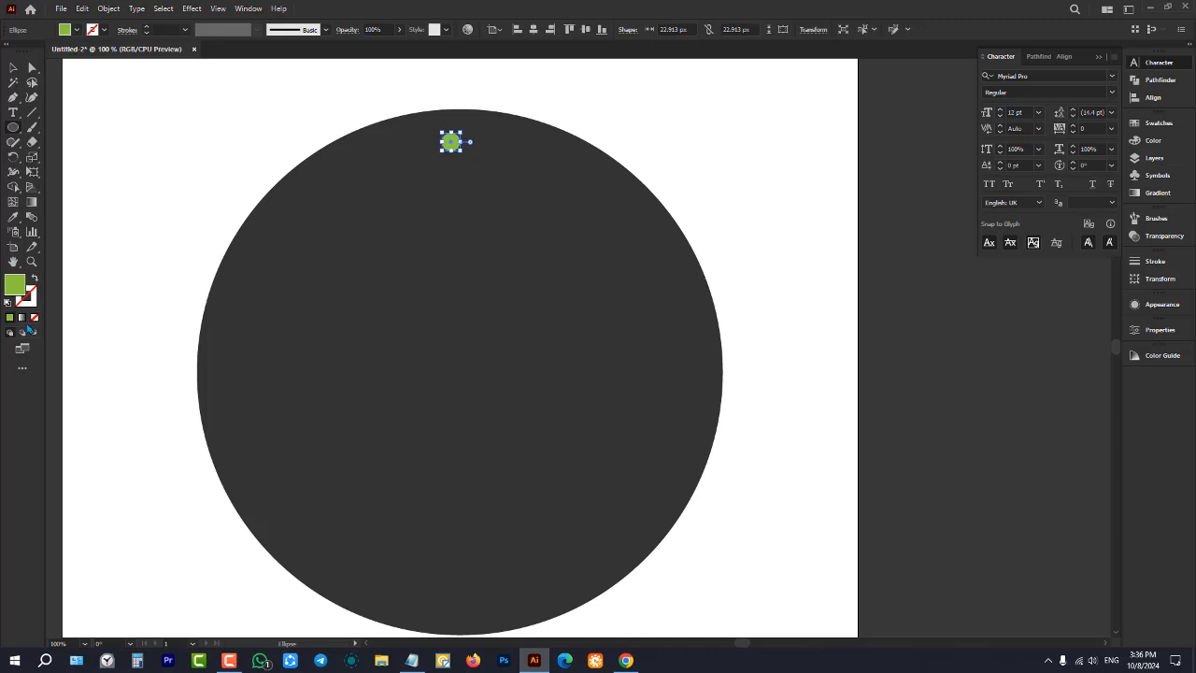
double_click(14, 285)
drag(579, 276, 580, 243)
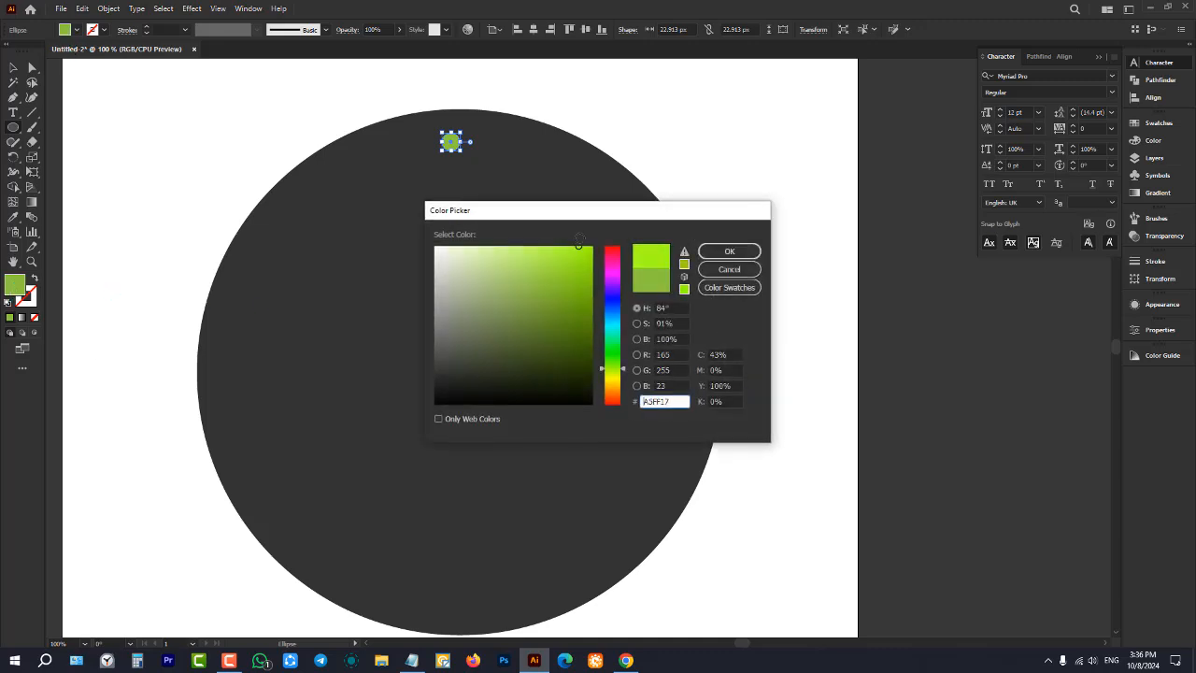
click(548, 281)
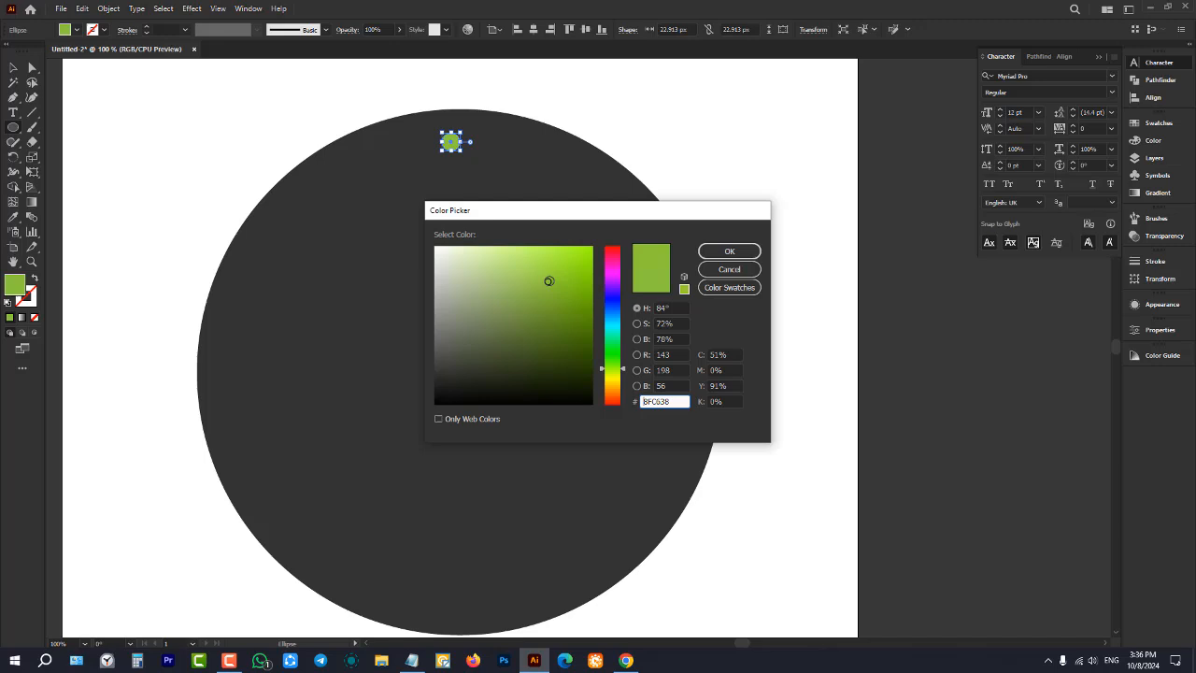
click(724, 252)
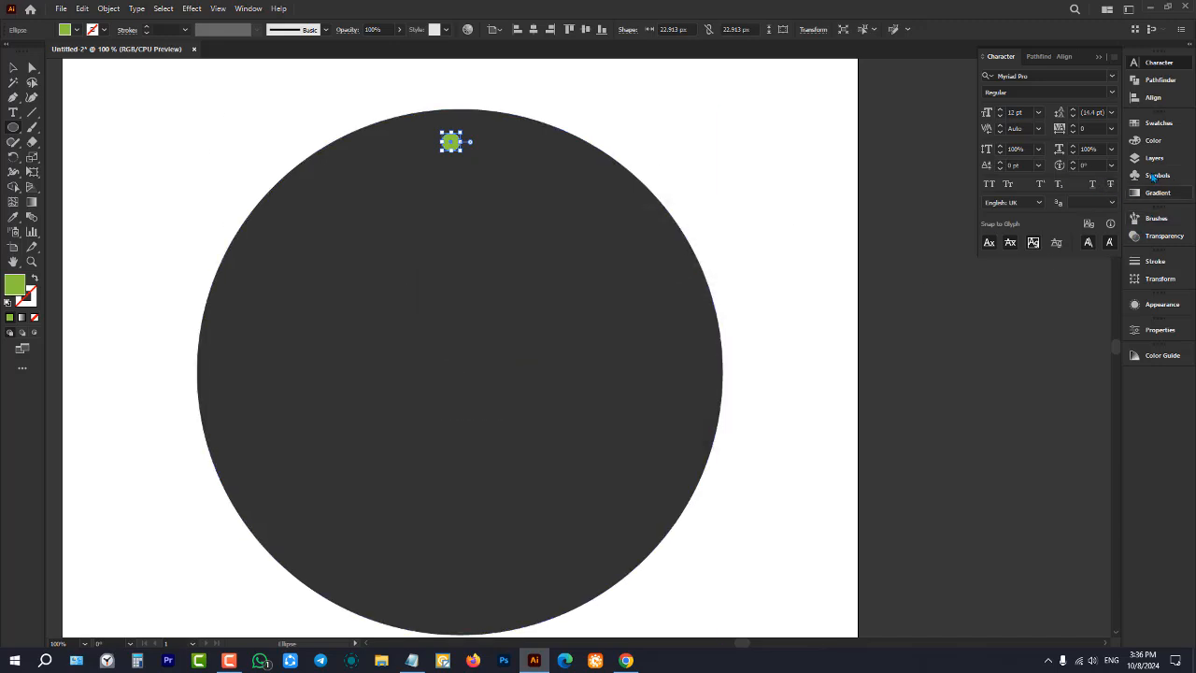
- Display the document's colour swatches
click(1159, 124)
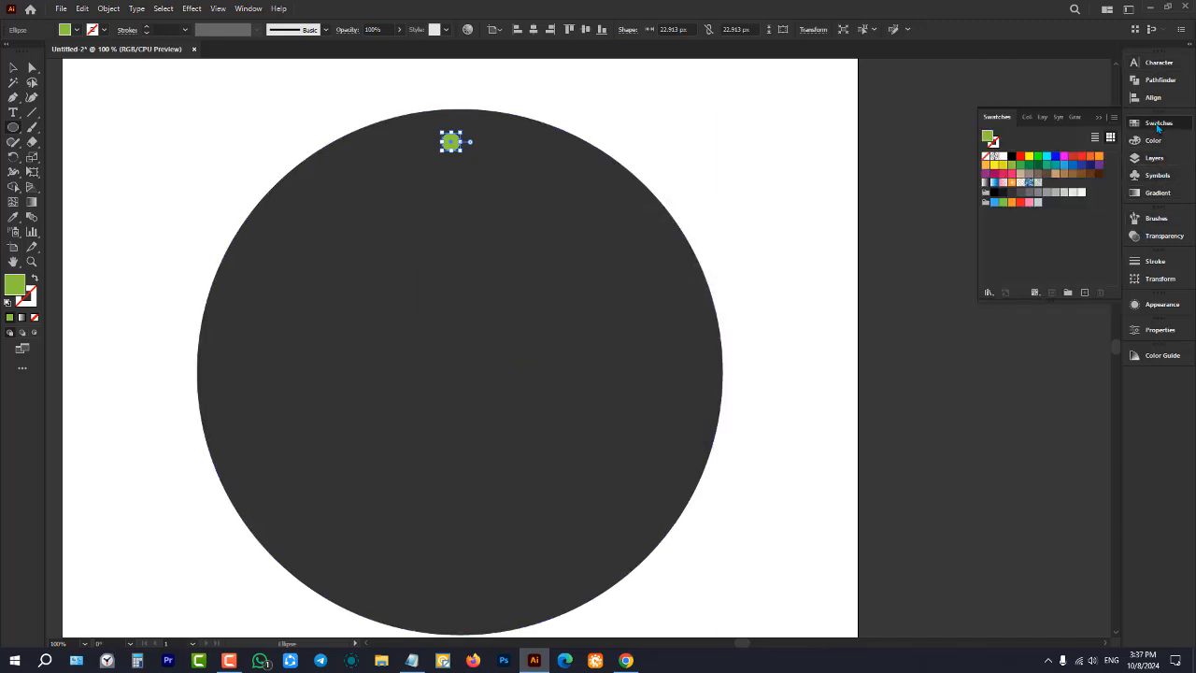
click(248, 9)
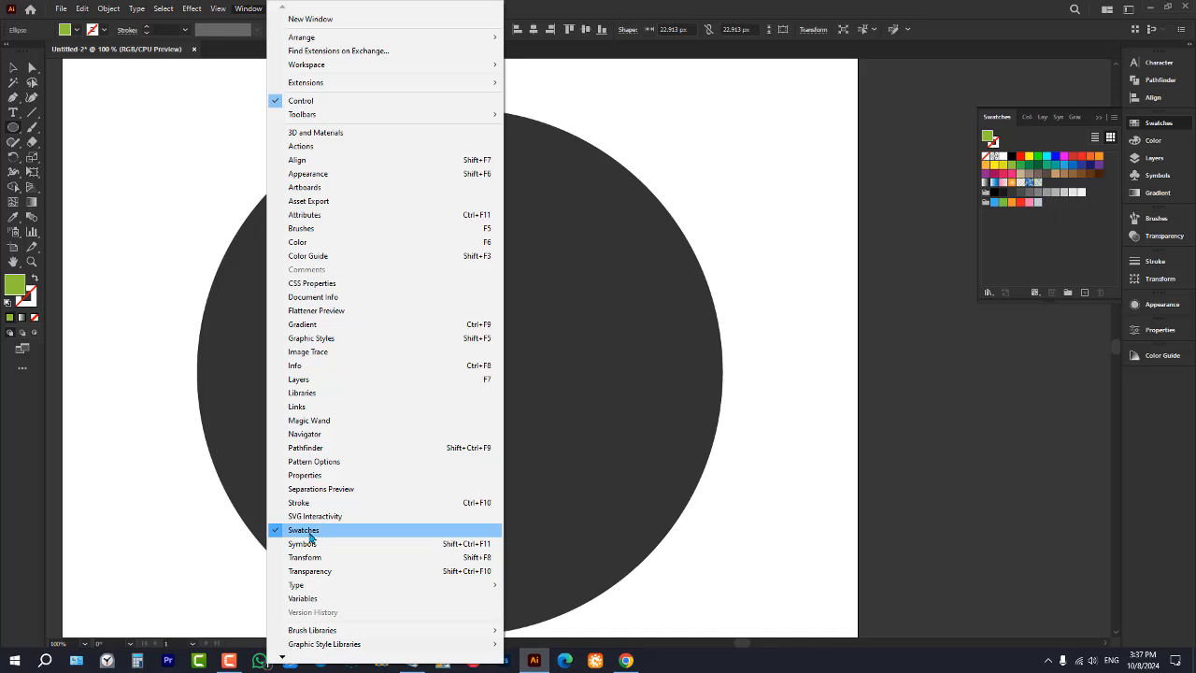
click(1151, 131)
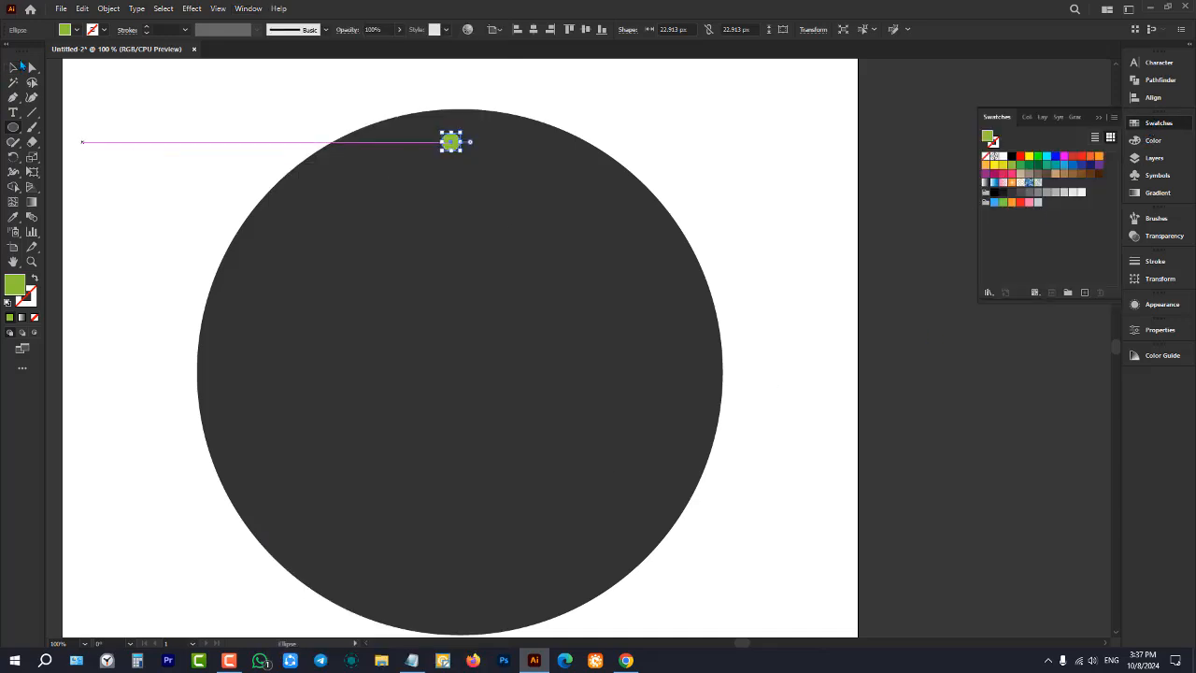
- Centre the small green circle horizontally on the artboard
click(13, 67)
click(222, 99)
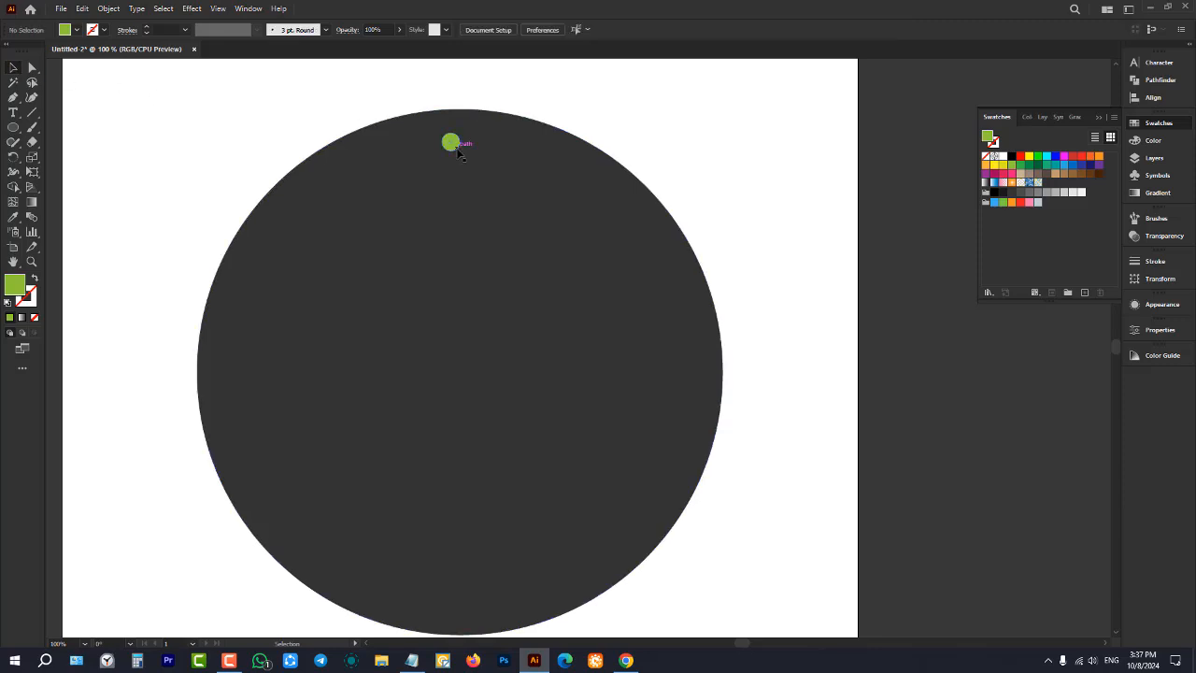
click(451, 142)
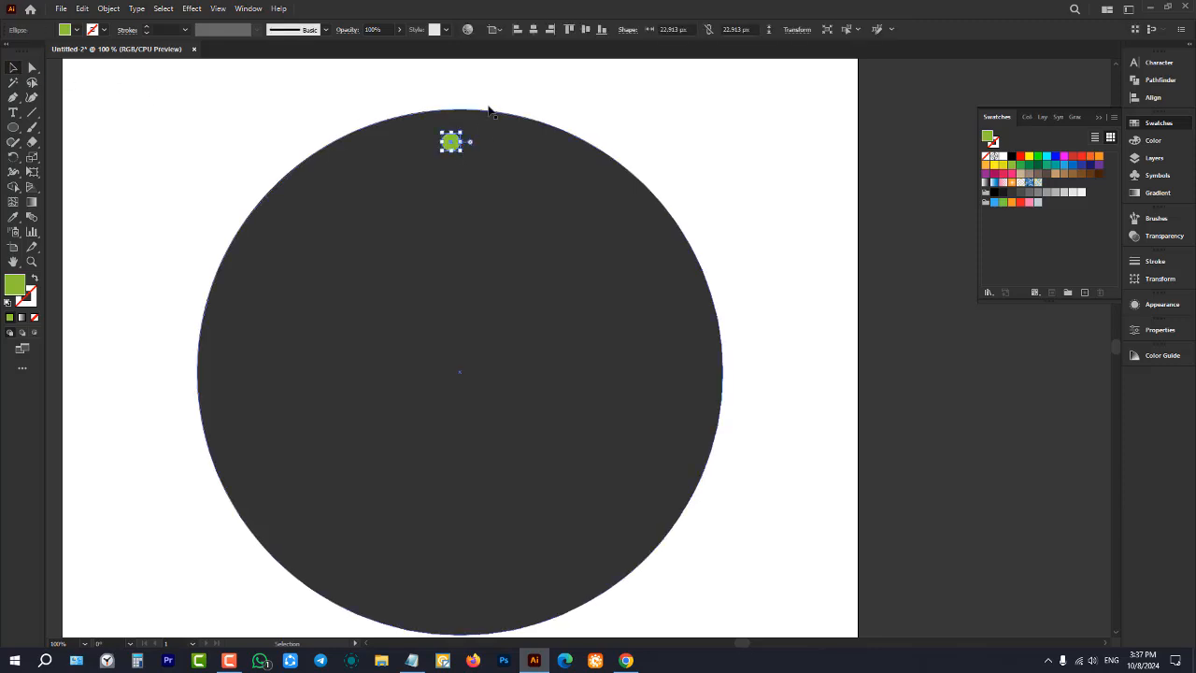
click(535, 29)
click(682, 138)
scroll(664, 246, down, 2)
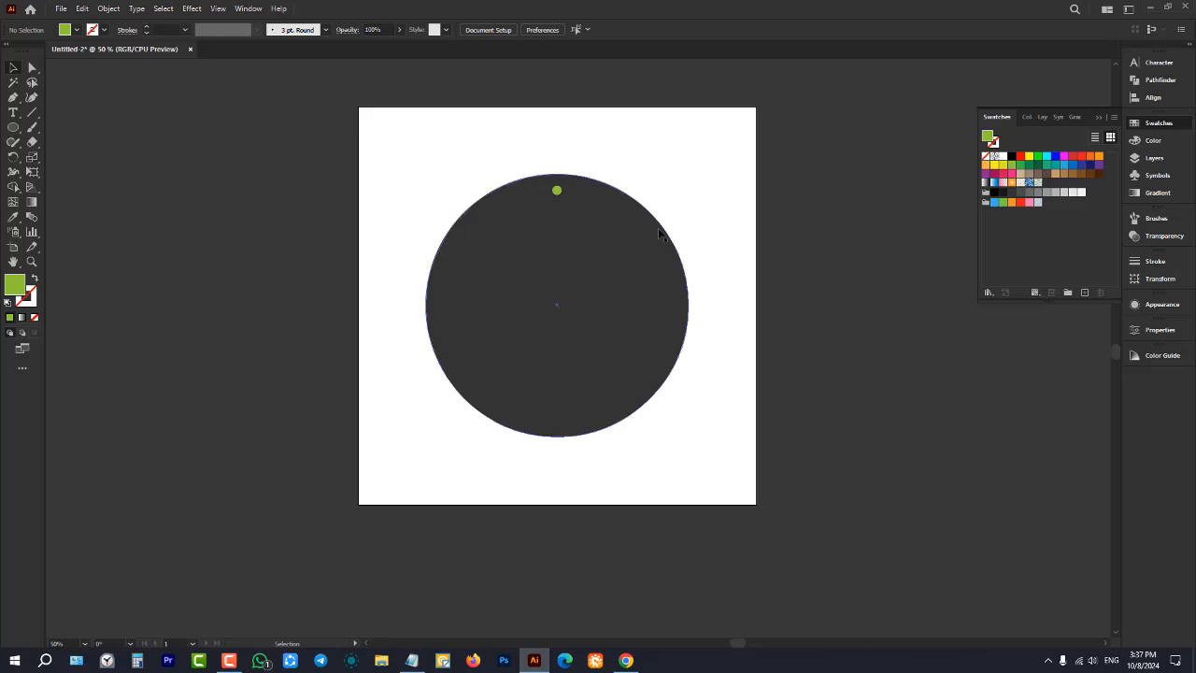
click(627, 222)
click(693, 148)
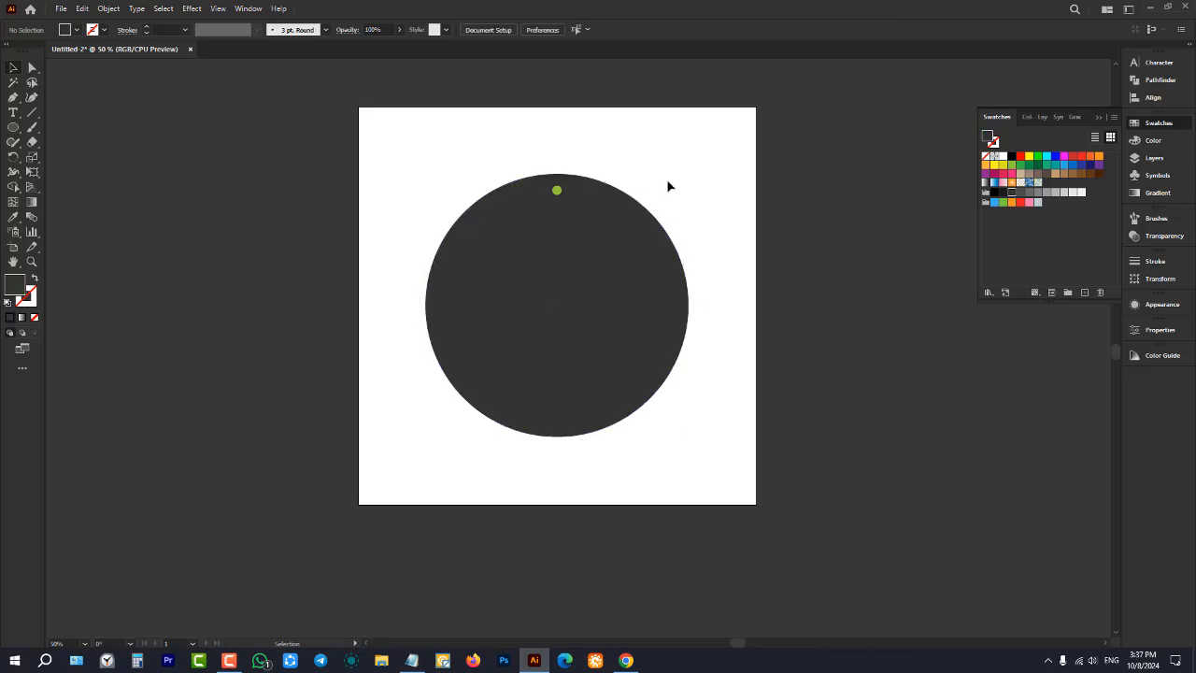
click(609, 231)
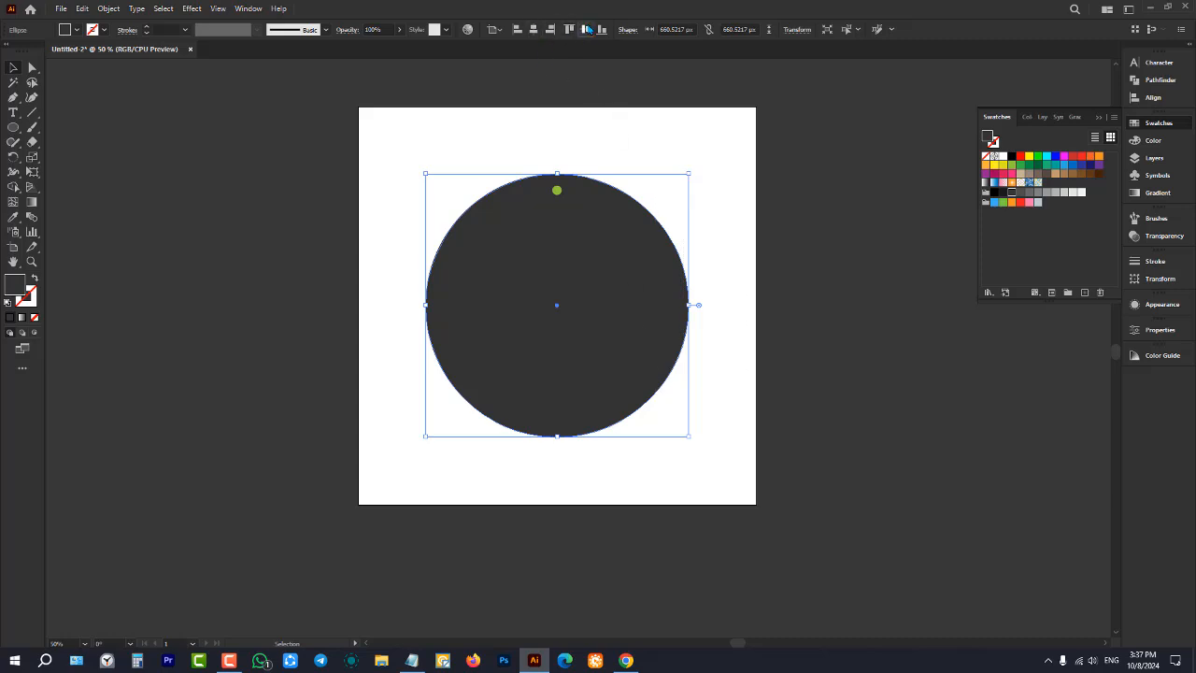
click(665, 114)
- Enlarge the small green circle proportionally about its centre
click(557, 190)
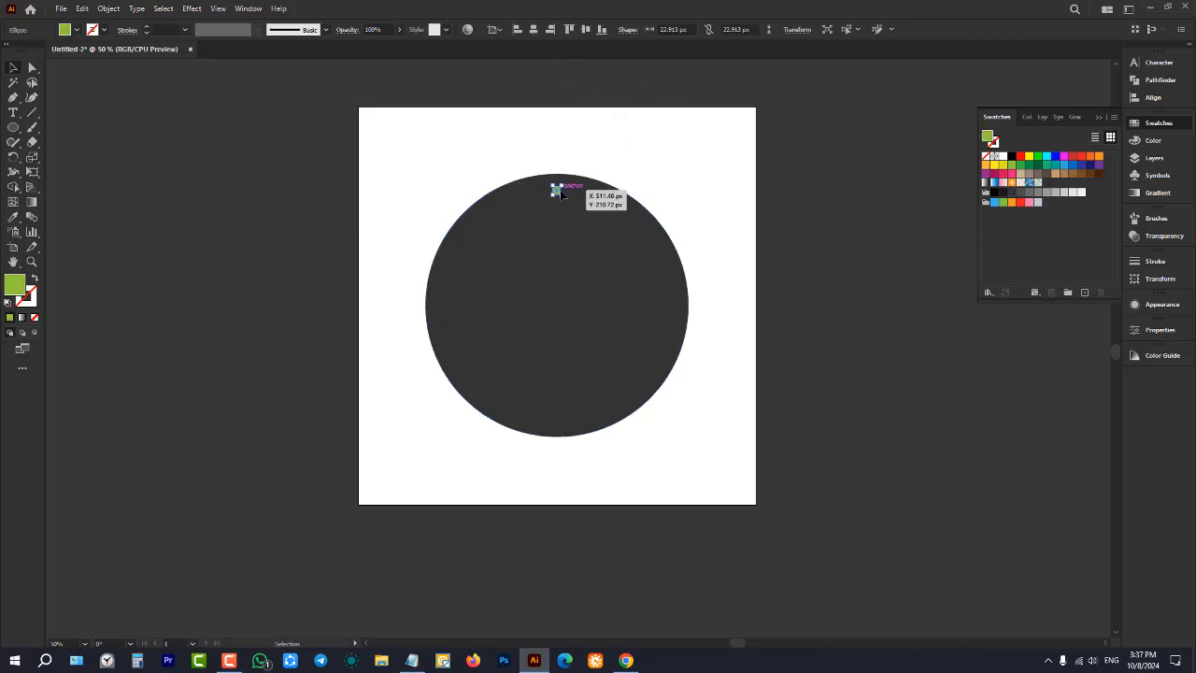
scroll(559, 192, up, 6)
drag(561, 203, 596, 172)
scroll(563, 208, down, 6)
click(564, 207)
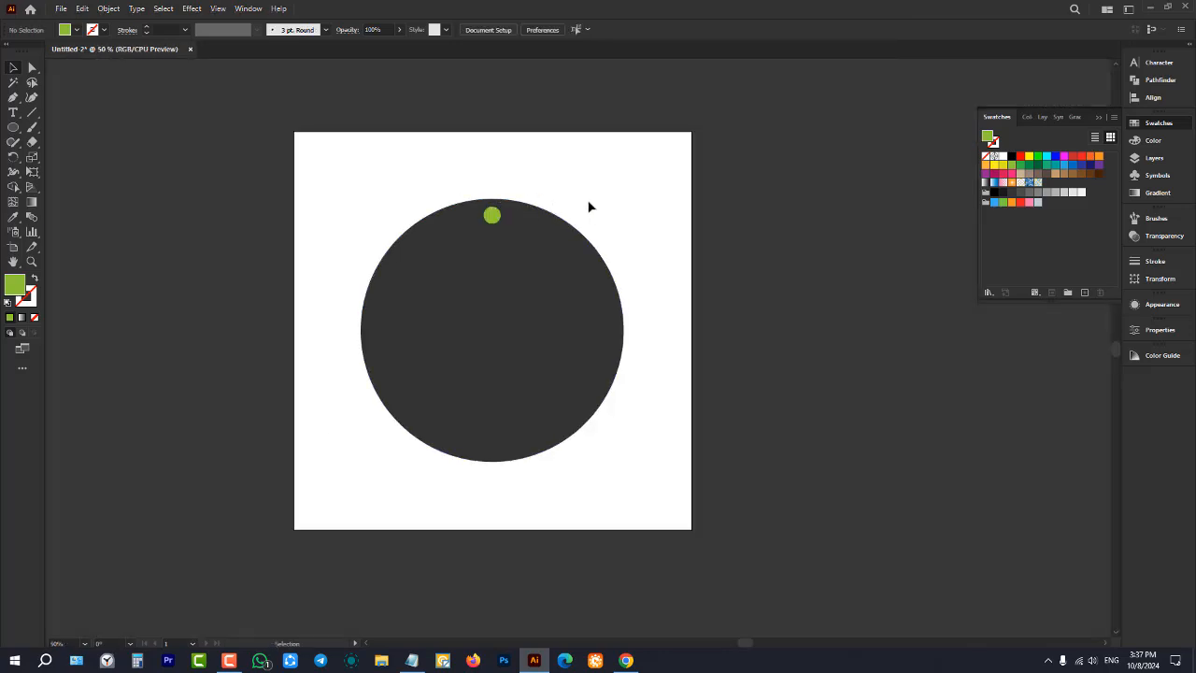
- Shrink the small green circle proportionally about its centre to about 31 px in diameter
scroll(492, 217, up, 5)
scroll(497, 212, up, 1)
click(483, 171)
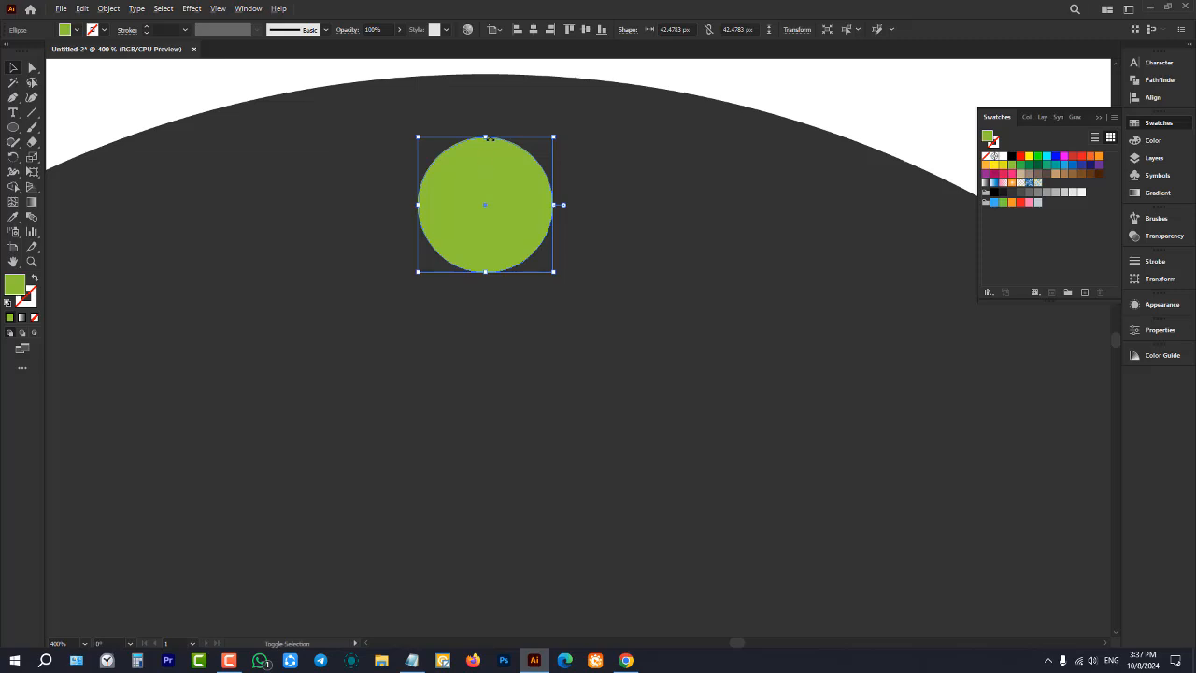
drag(486, 138, 487, 157)
scroll(478, 197, down, 4)
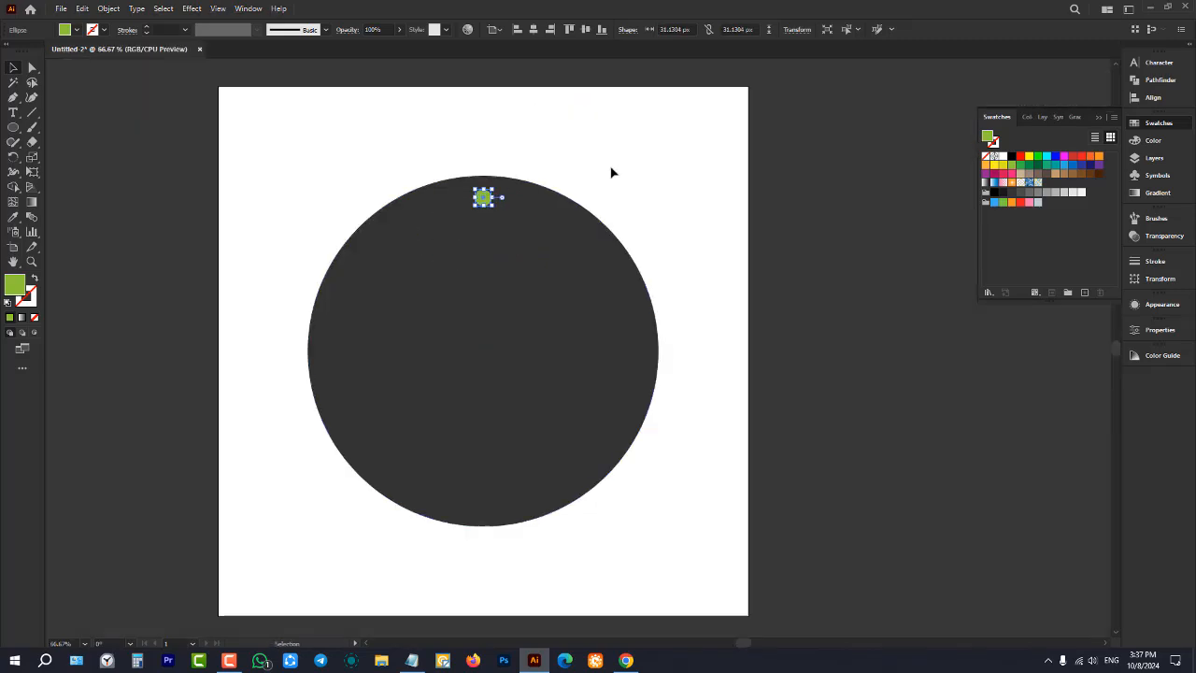
click(609, 154)
scroll(515, 190, up, 1)
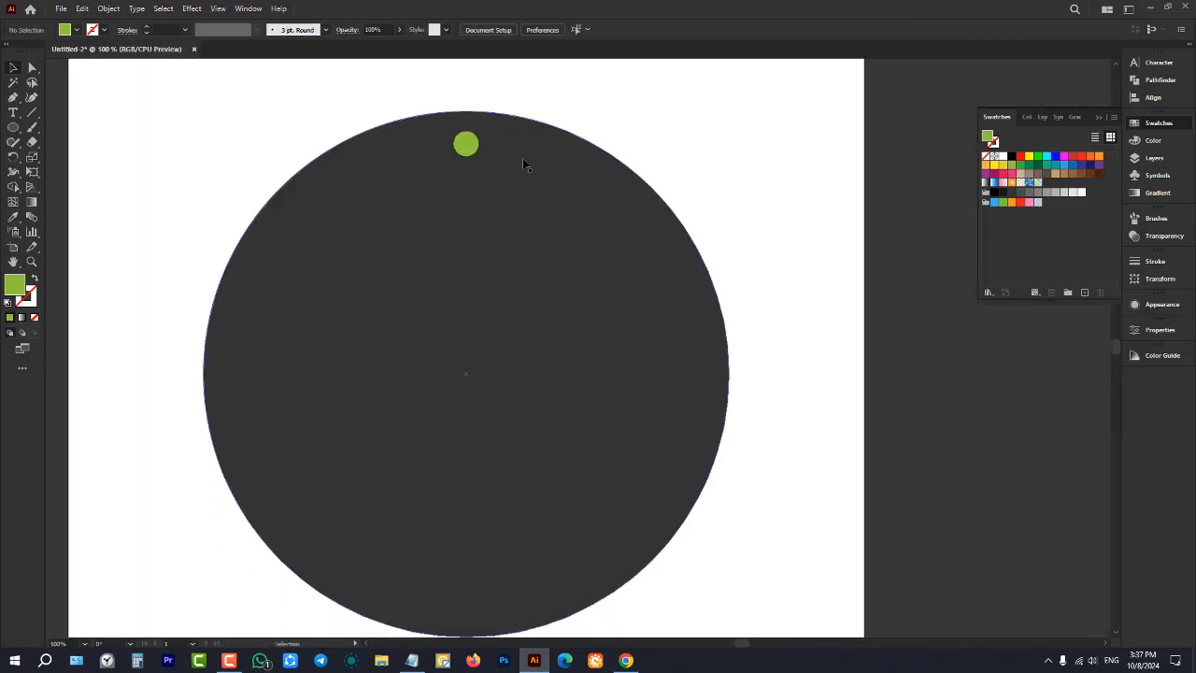
click(467, 143)
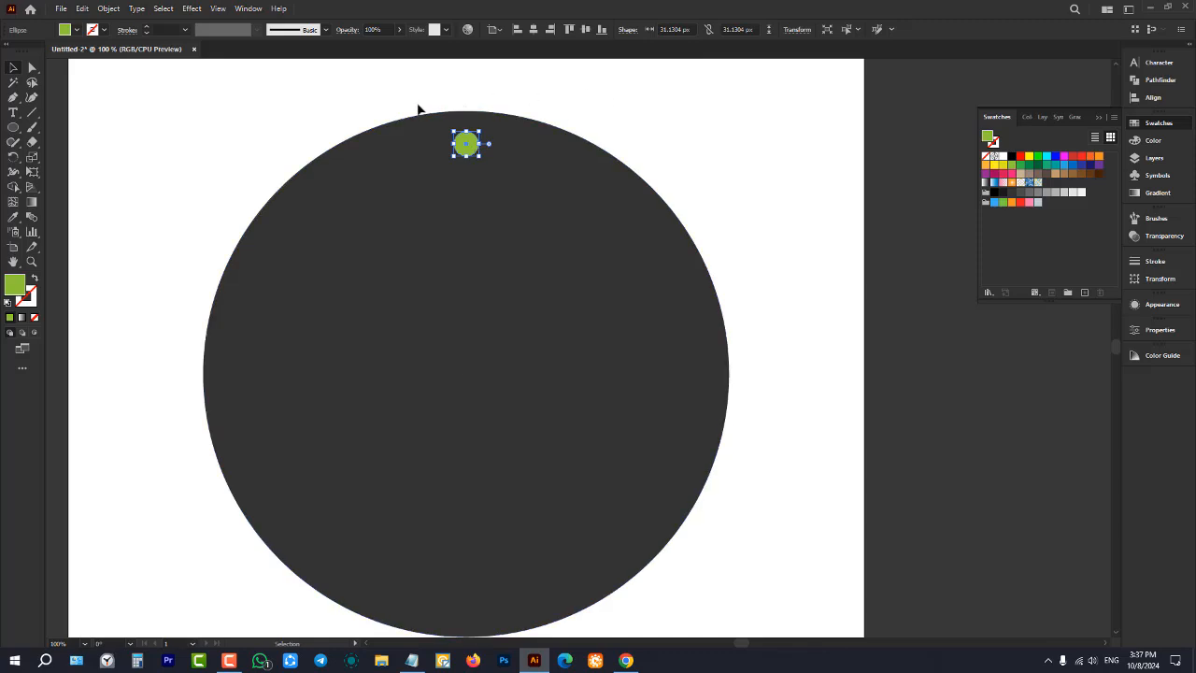
click(761, 189)
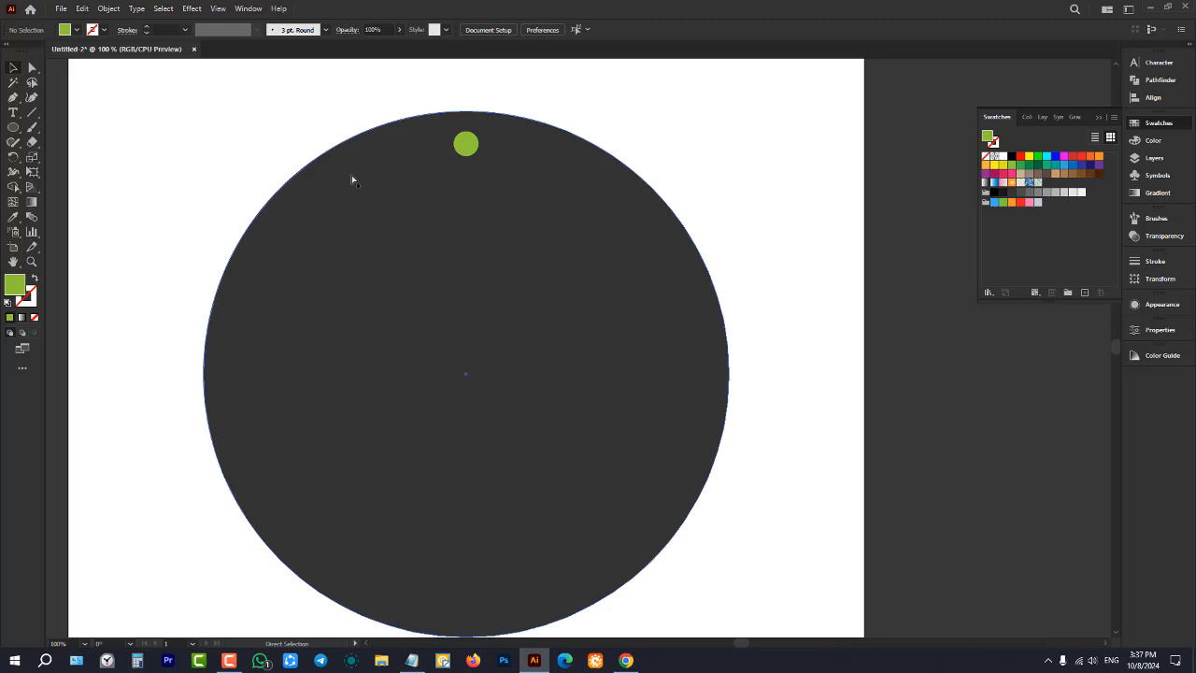
- Show the rulers and add one horizontal and one vertical guide, both centred on the artboard
key(ctrl+r)
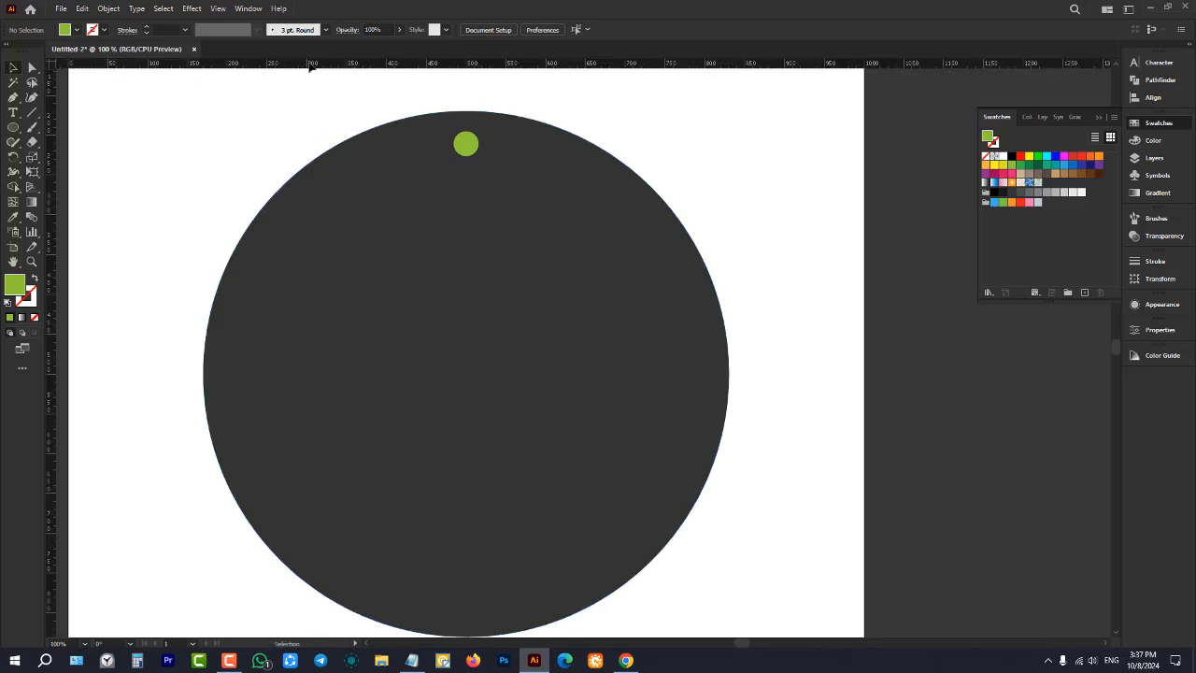
drag(343, 75, 378, 375)
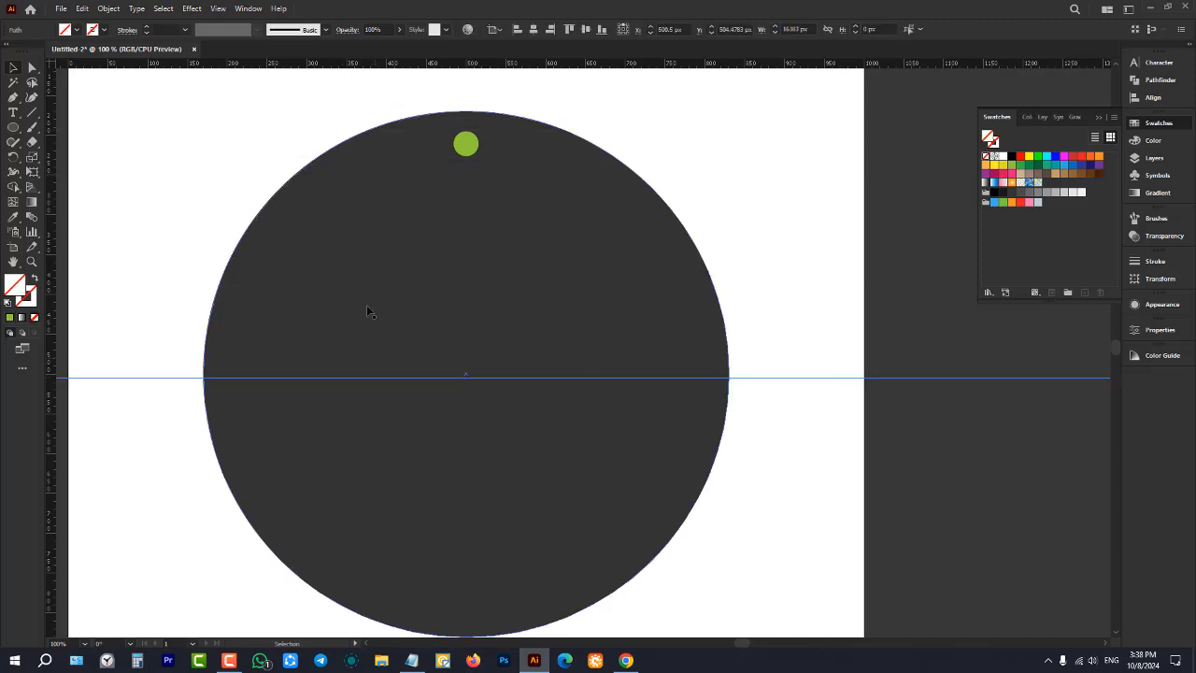
click(589, 32)
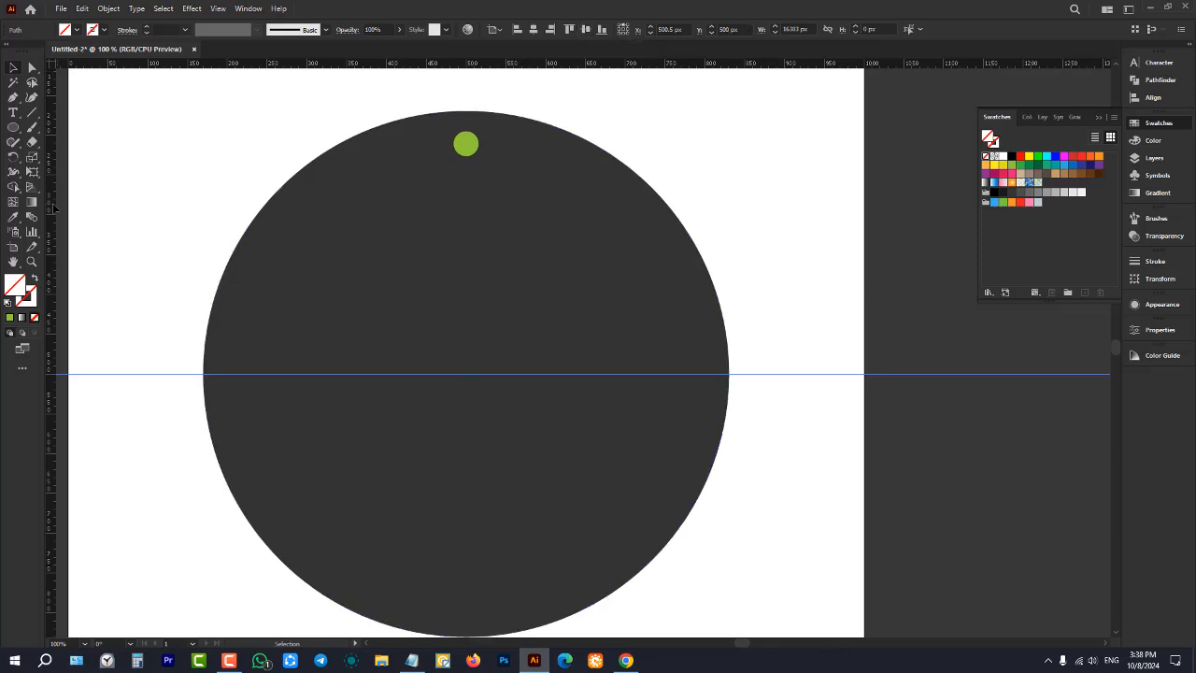
drag(53, 203, 405, 218)
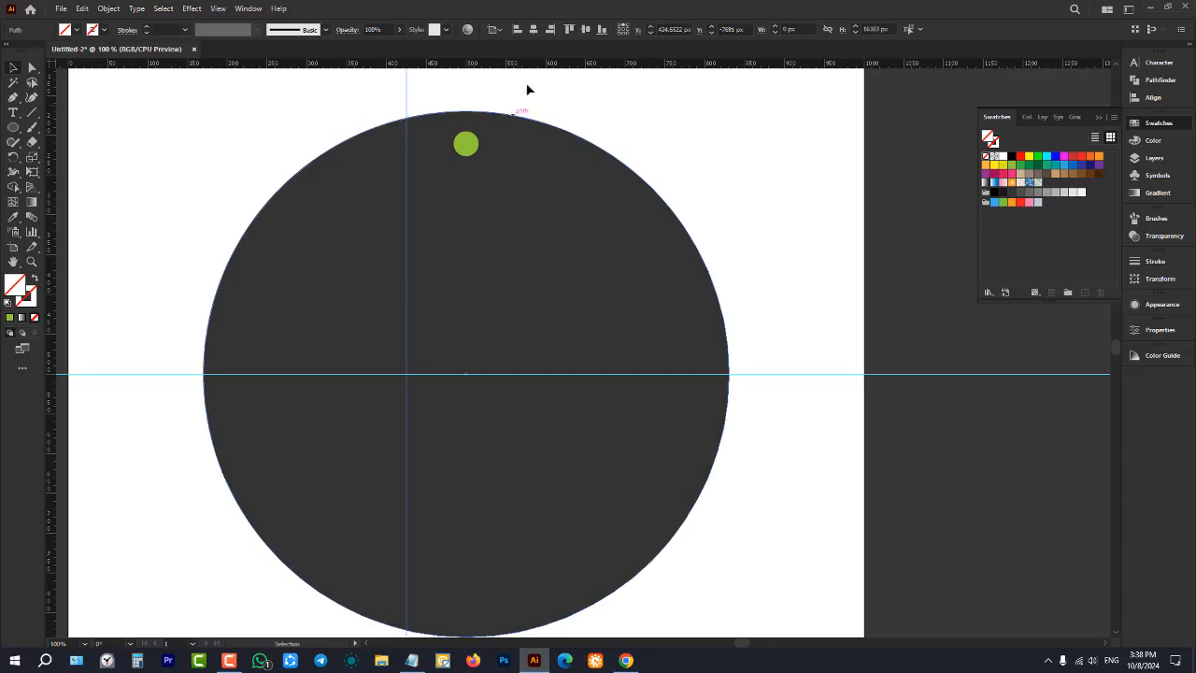
click(533, 31)
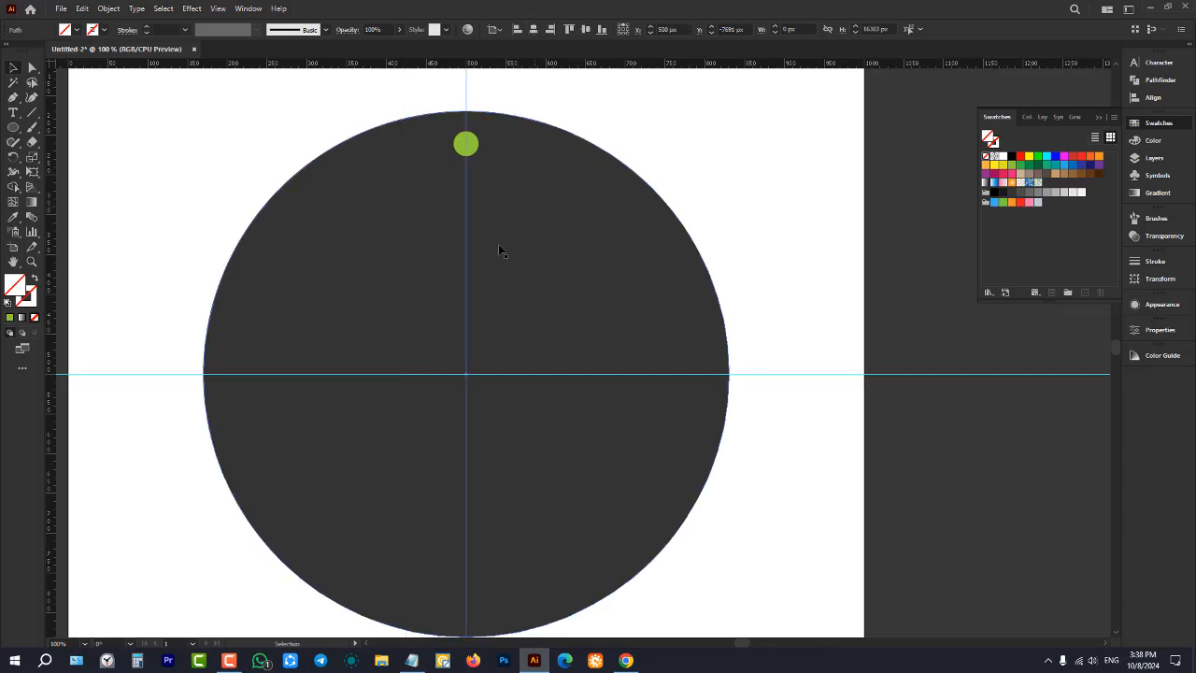
- Create a copy of the small green circle rotated by 360/12 degrees about the intersection of the guides
click(464, 146)
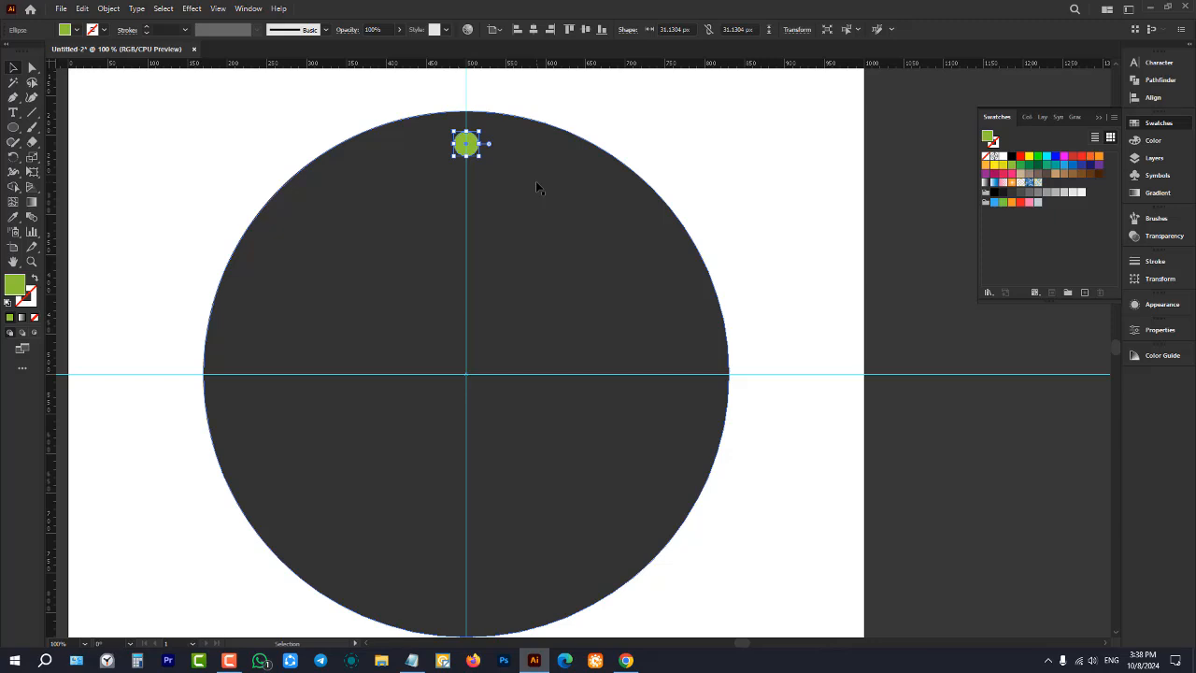
click(13, 157)
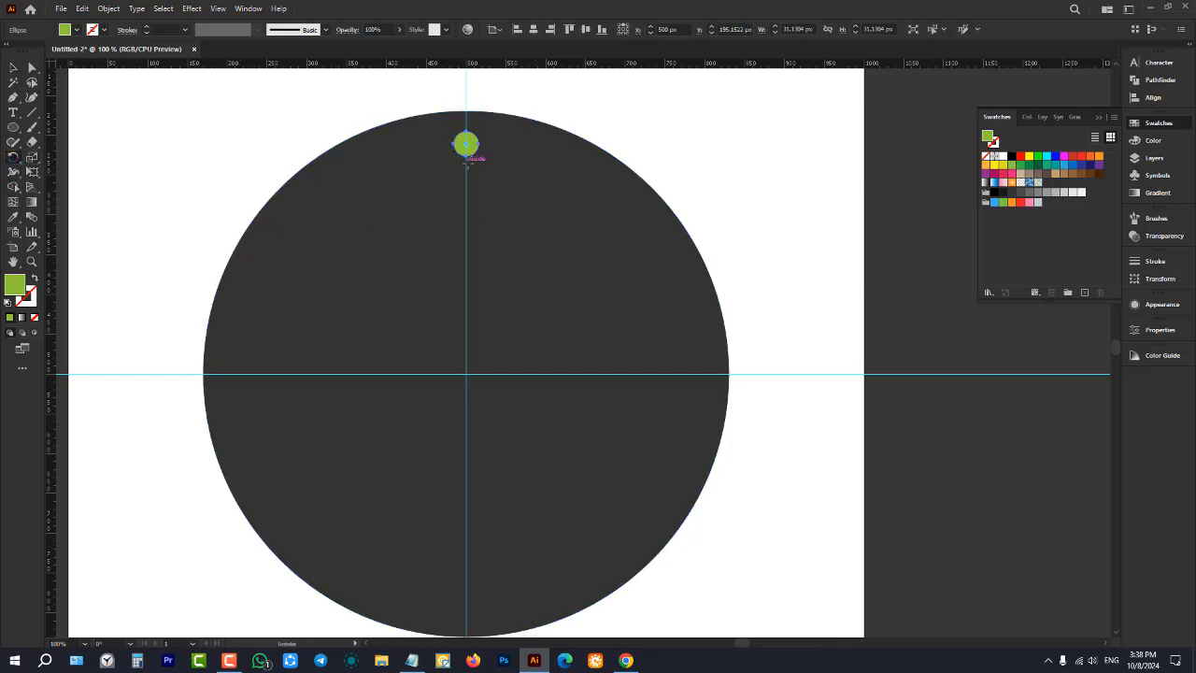
scroll(472, 149, up, 4)
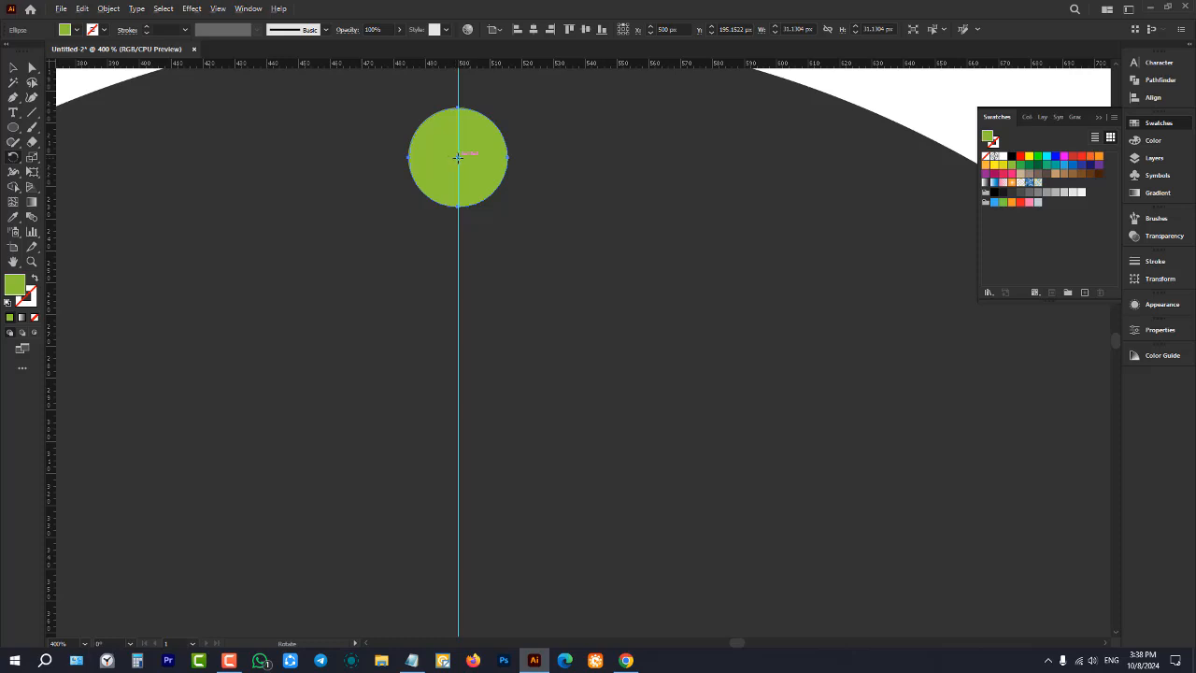
scroll(458, 157, down, 5)
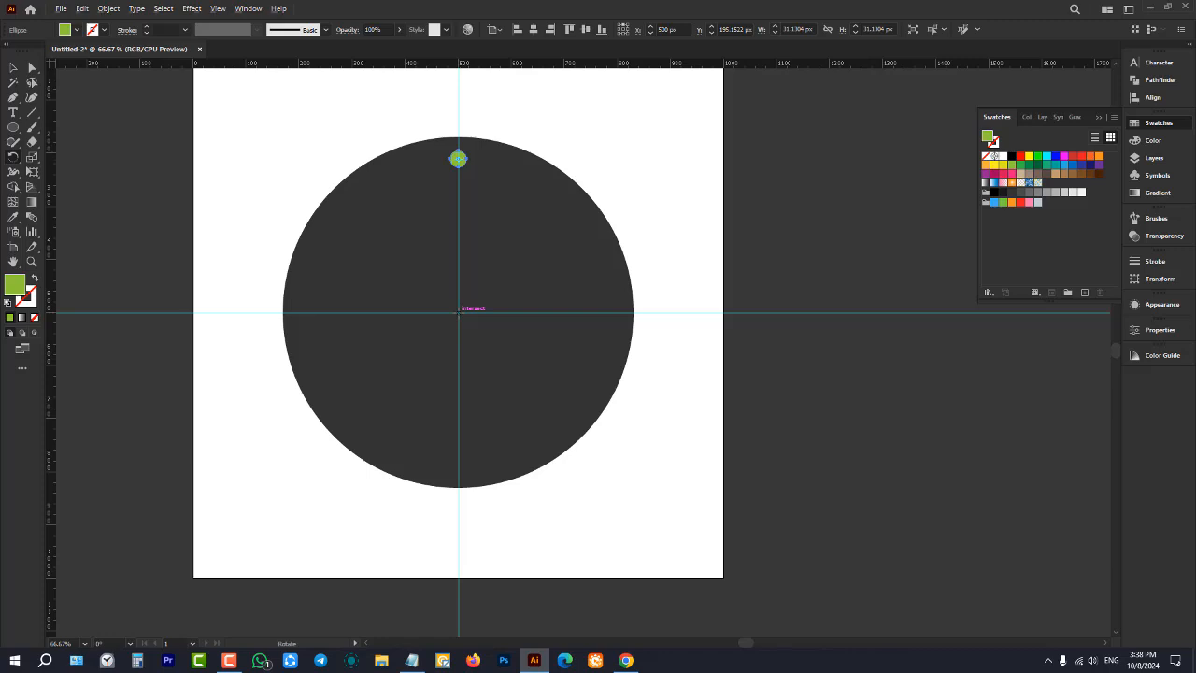
alt+click(458, 311)
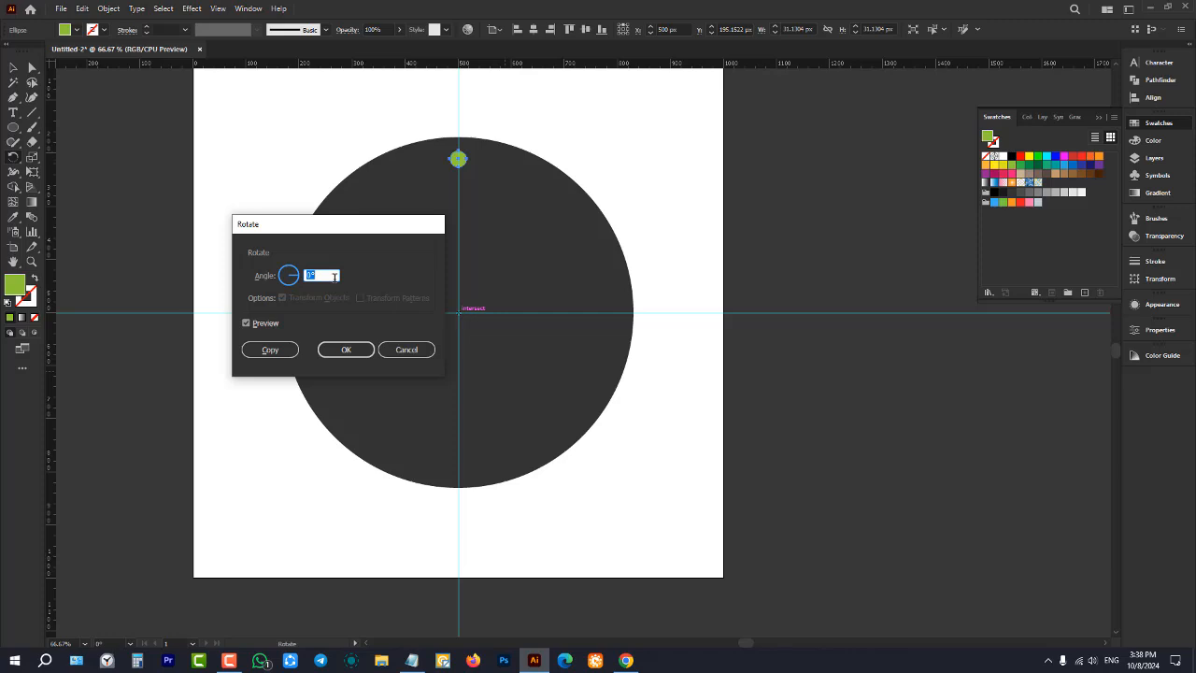
text(360)
text(12)
click(267, 351)
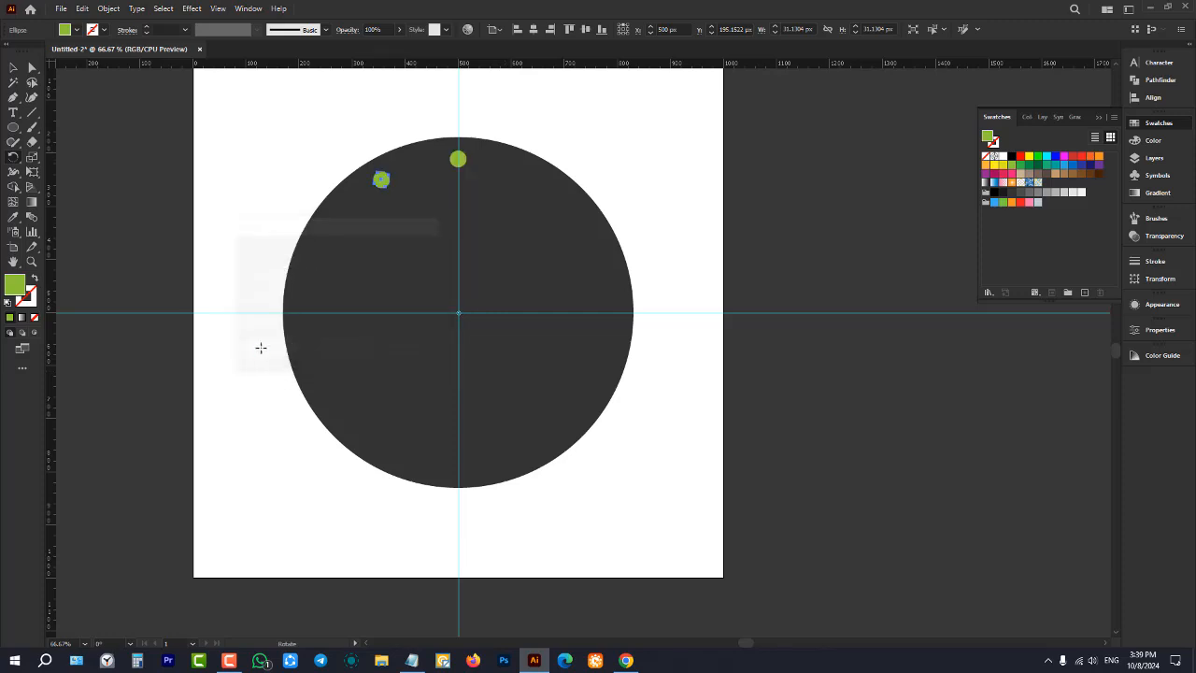
- Repeat the rotated copy until twelve evenly spaced green circles ring the dark circle, and clear the selection
key(ctrl+d)
key(ctrl+d)
key(ctrl+d)
key(ctrl+d)
key(ctrl+d)
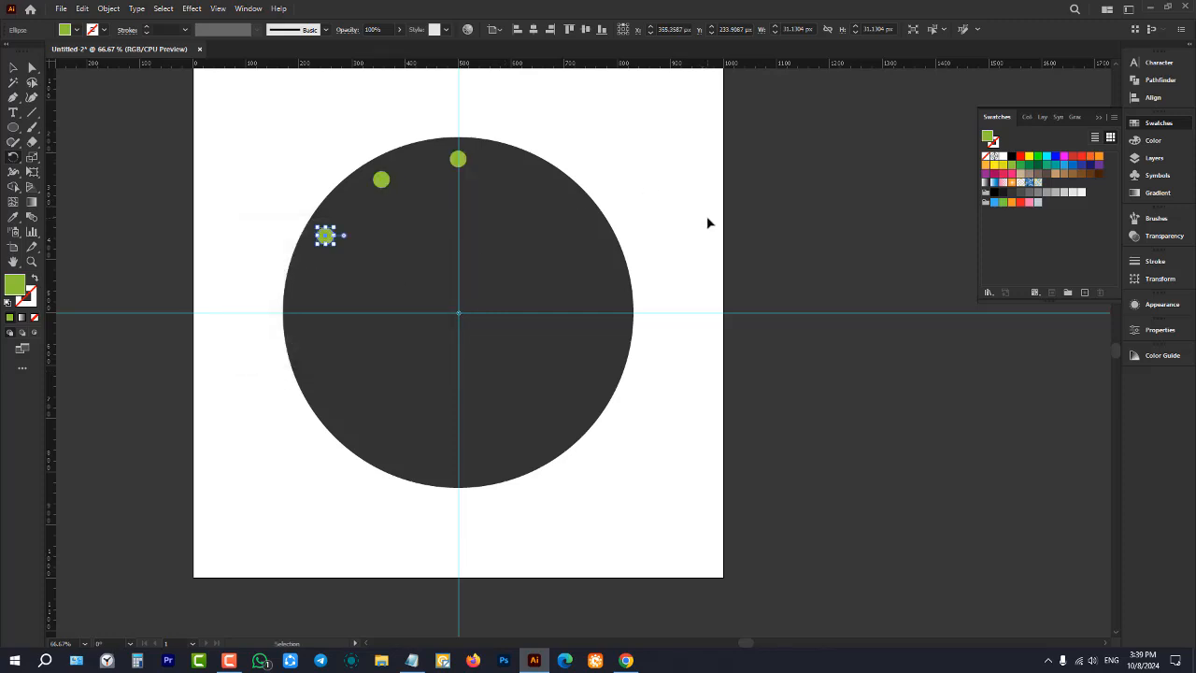
key(ctrl+d)
key(ctrl+d)
key(ctrl+d)
key(ctrl+d)
key(ctrl+d)
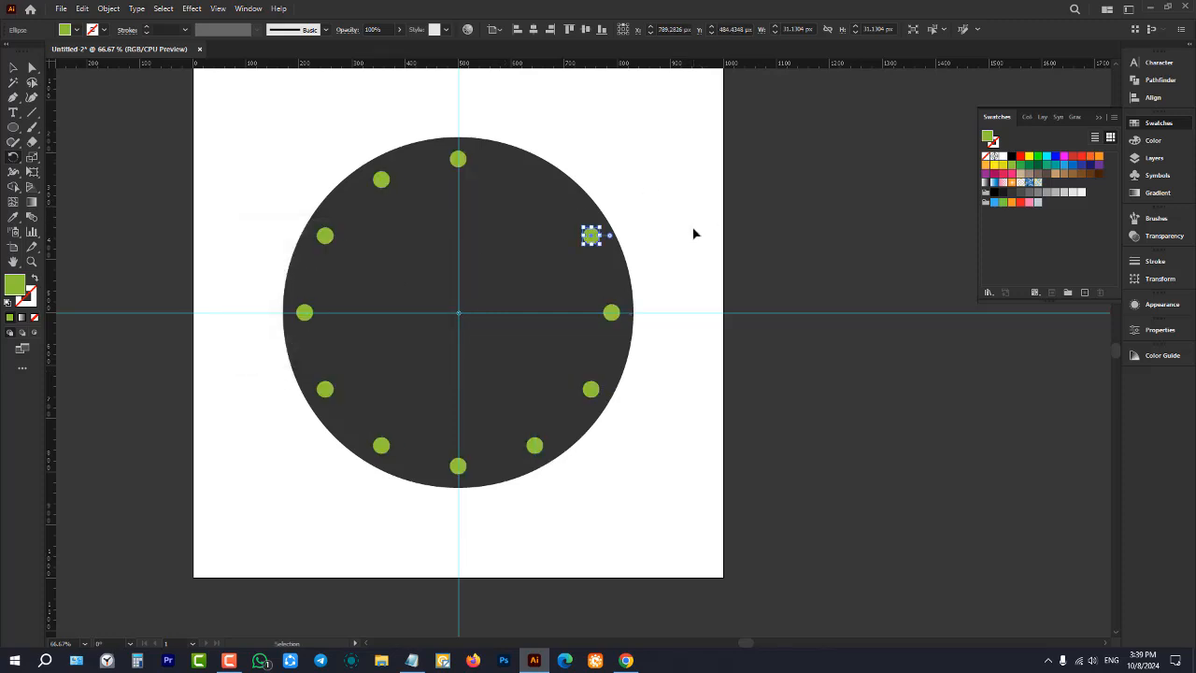
key(v)
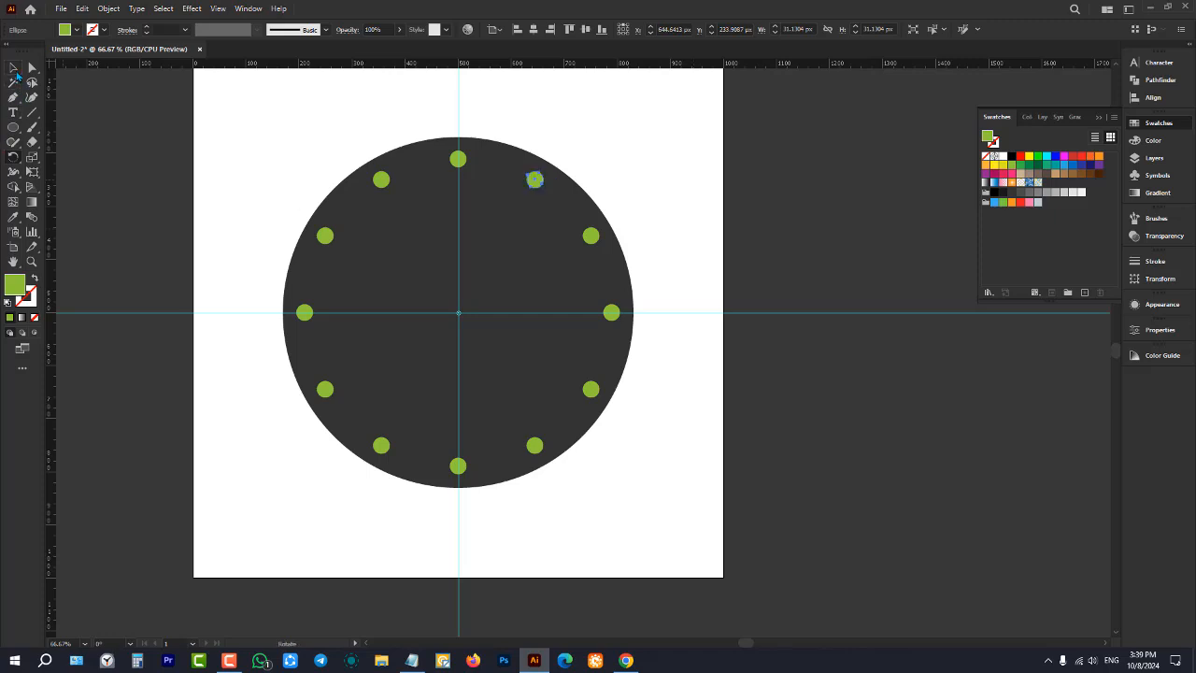
click(156, 167)
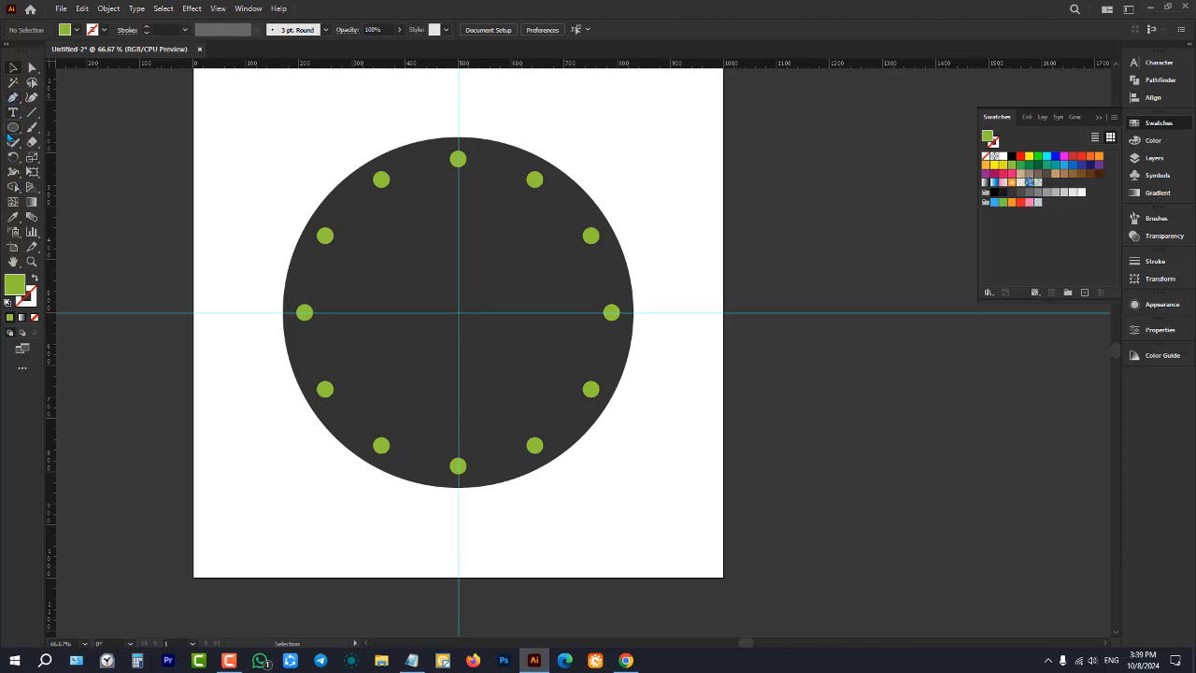
- Draw a thin vertical rectangle about 3.5 x 31 px over the topmost green circle and centre it horizontally on the artboard
click(11, 134)
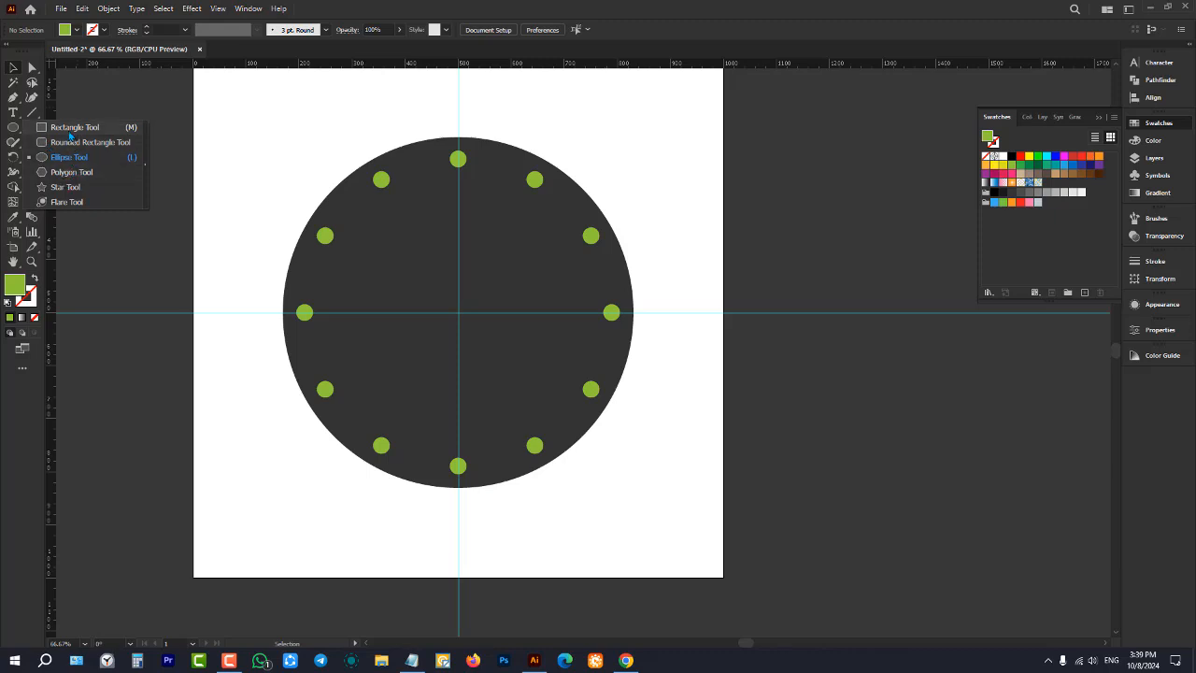
click(69, 127)
drag(457, 172, 528, 181)
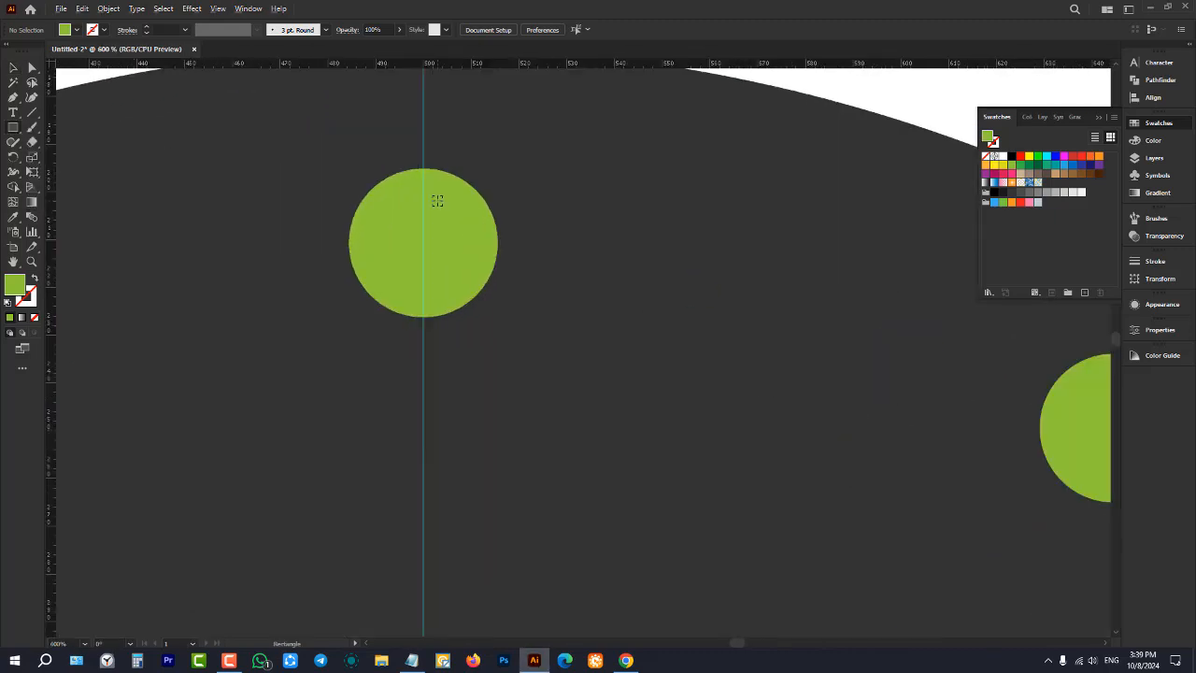
scroll(437, 200, up, 2)
drag(392, 135, 427, 430)
click(14, 67)
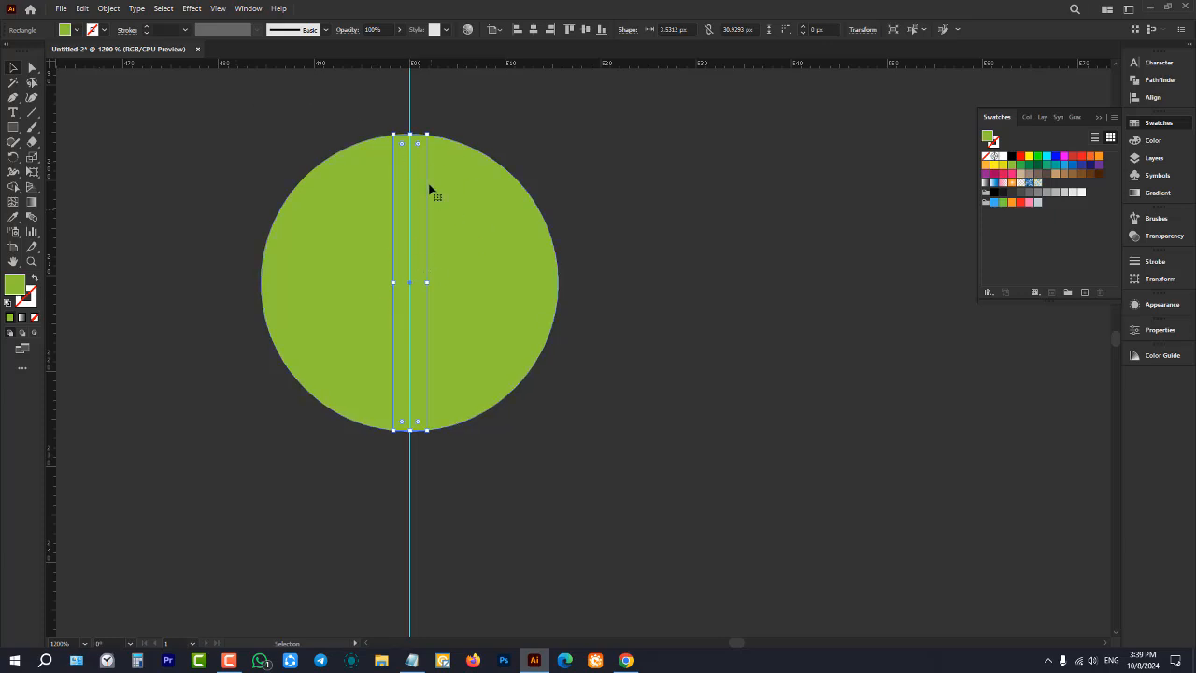
click(537, 32)
- Create a copy of the thin rectangle rotated by 360/60 degrees about the intersection of the guides
scroll(504, 181, down, 2)
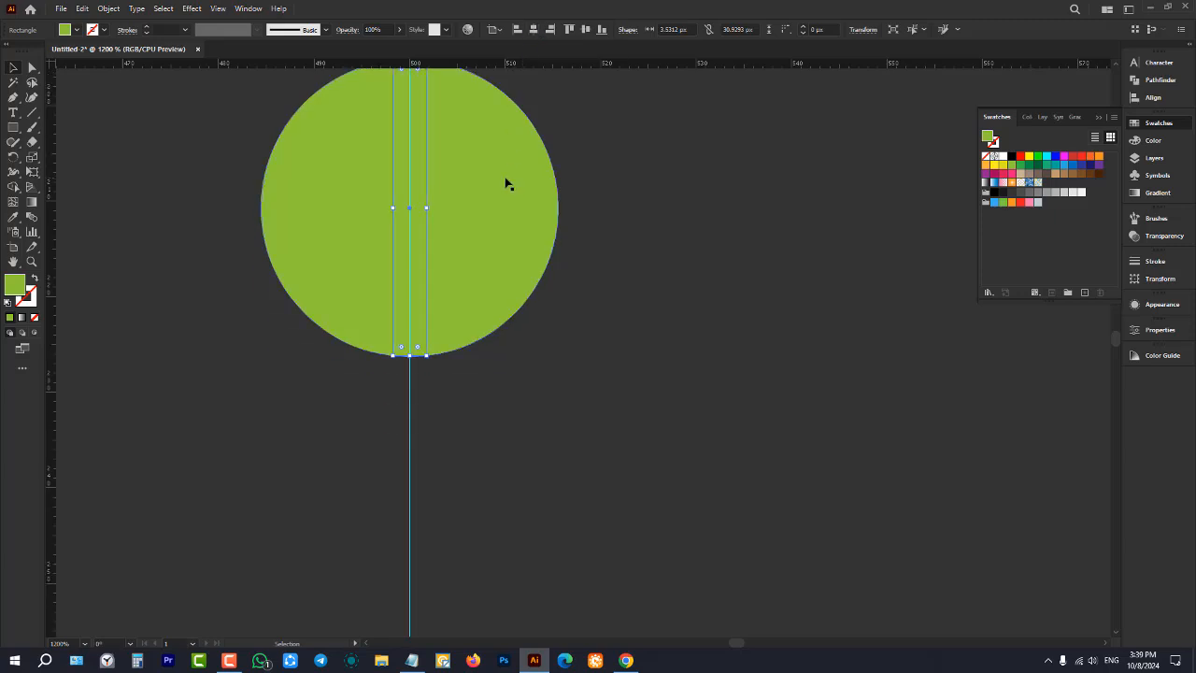
alt+scroll(435, 200, down, 5)
scroll(477, 277, down, 8)
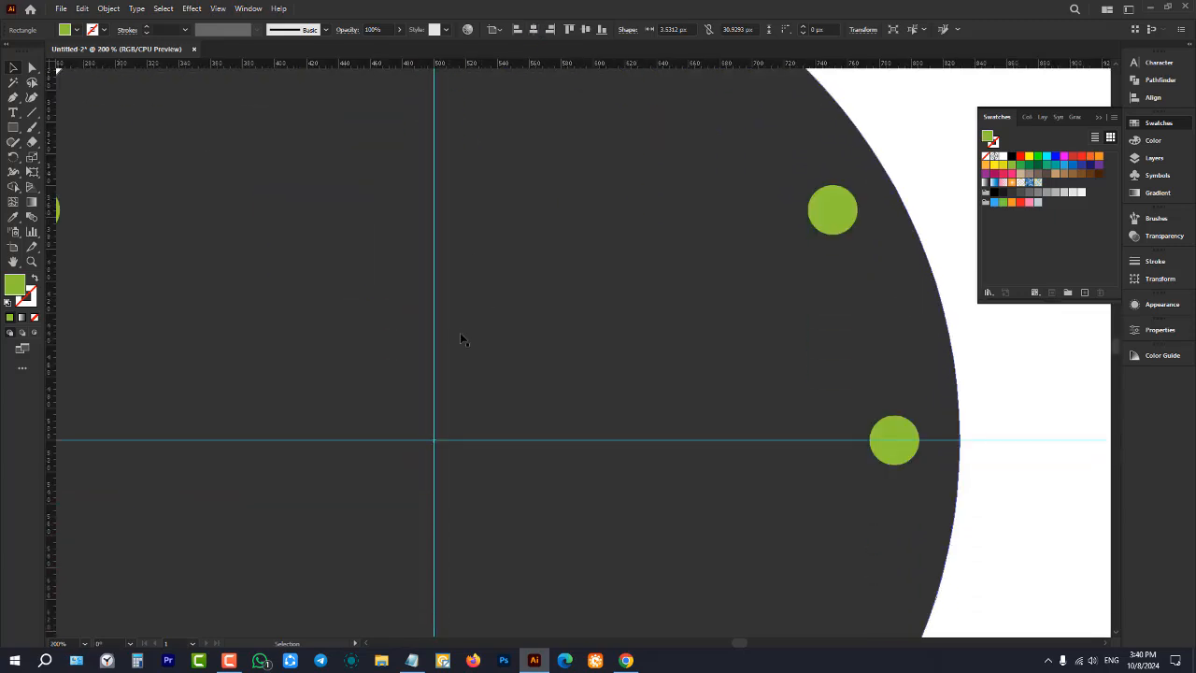
click(13, 159)
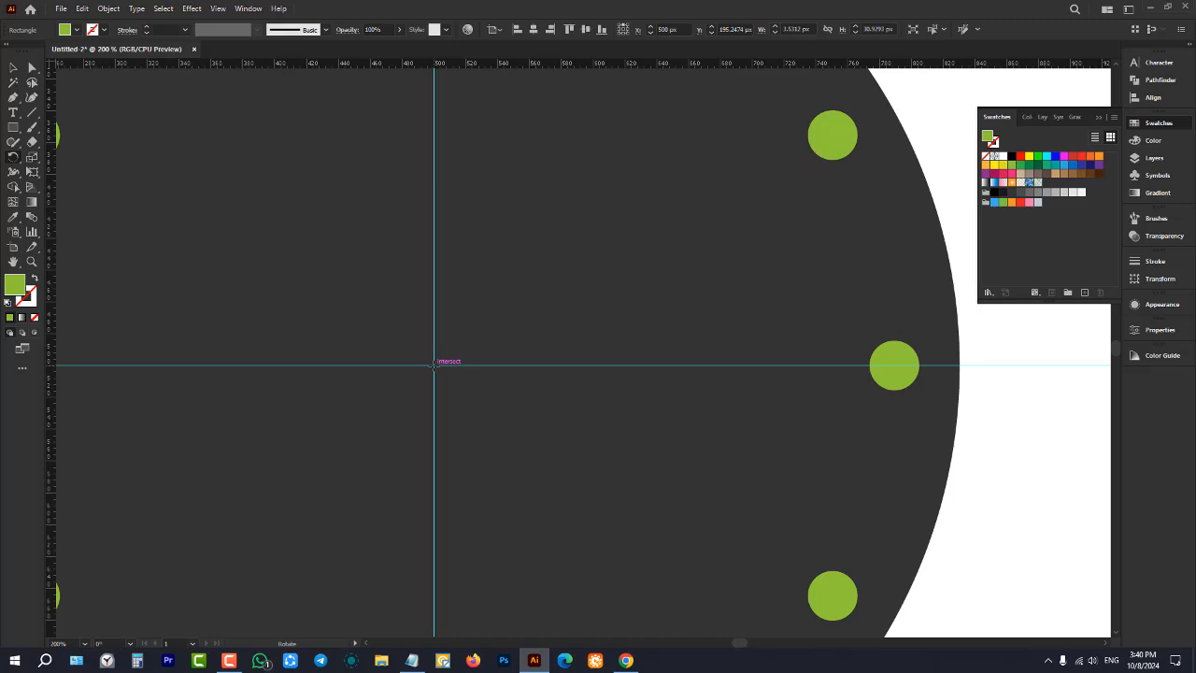
alt+click(433, 364)
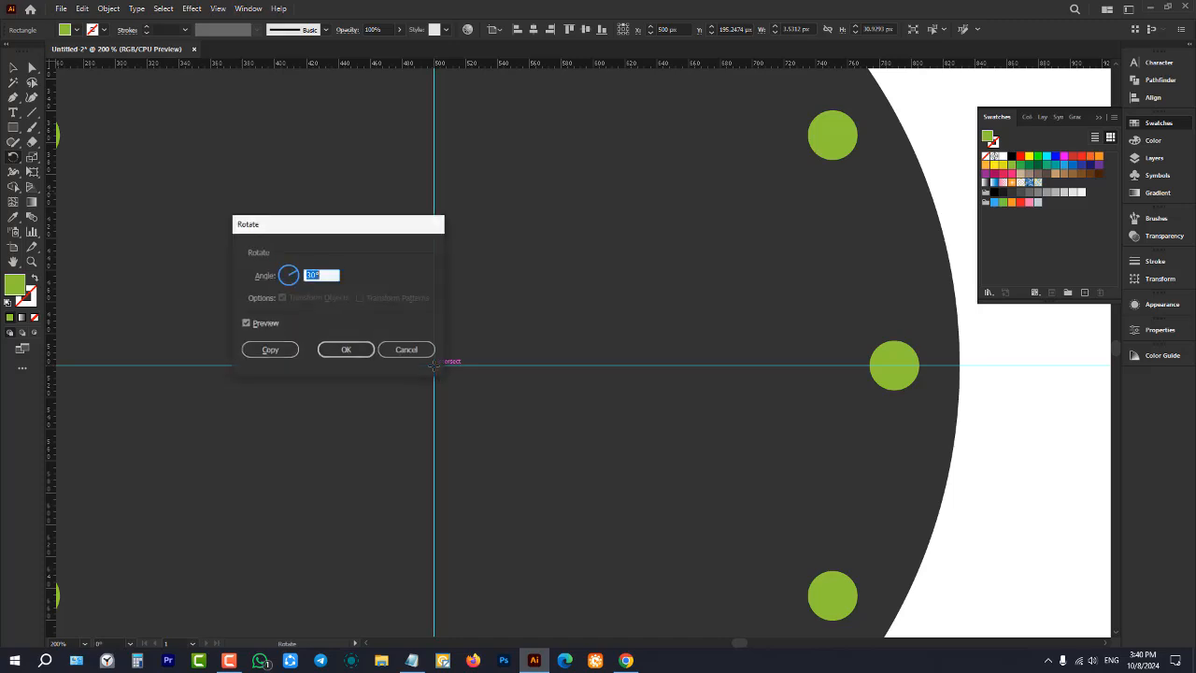
text(360/)
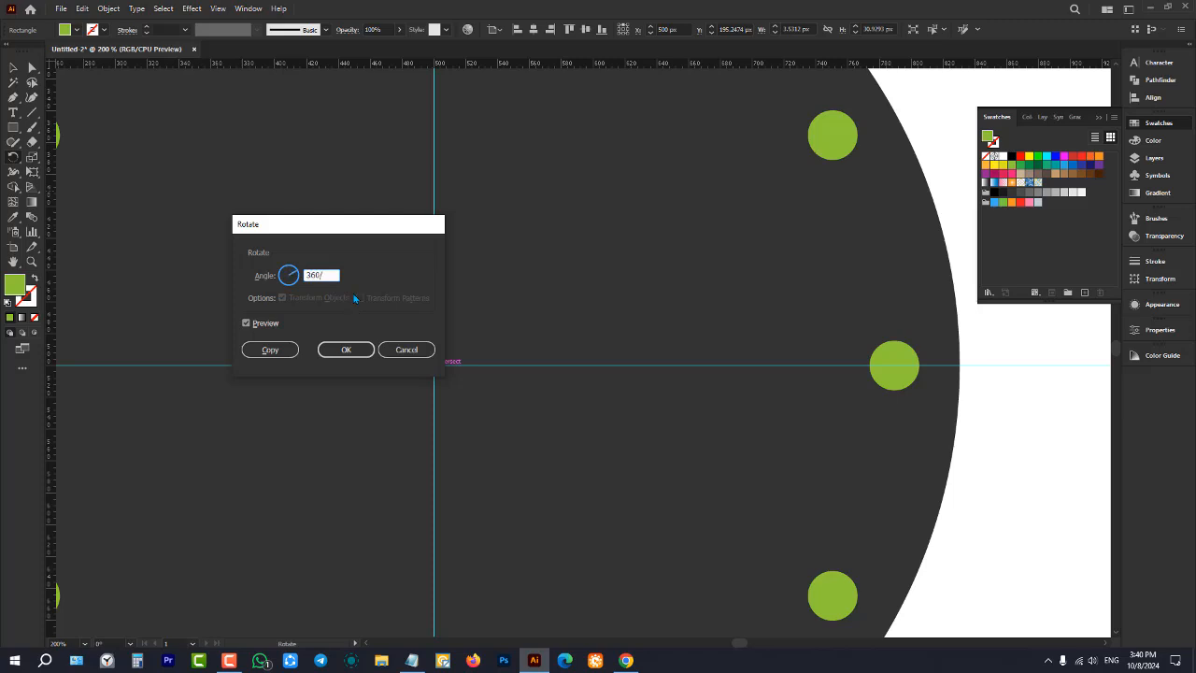
text(60)
click(271, 350)
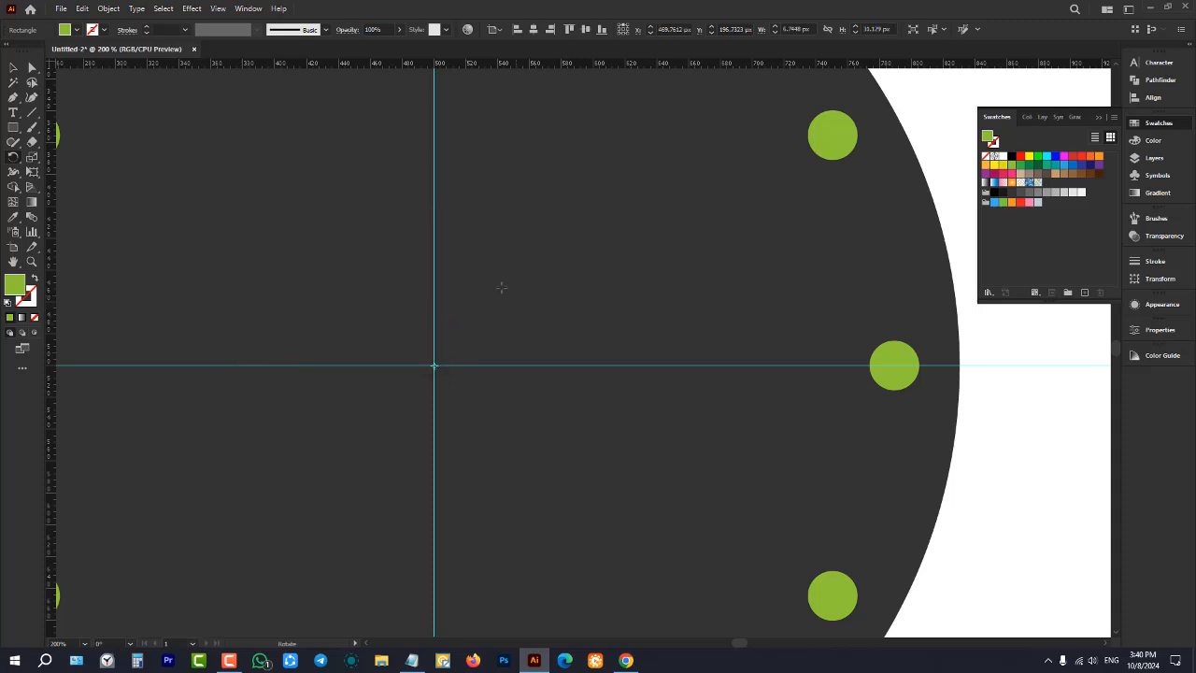
- Repeat the rotated rectangle copy until the tick marks fill the full ring between the green circles, and clear the selection
scroll(526, 272, down, 3)
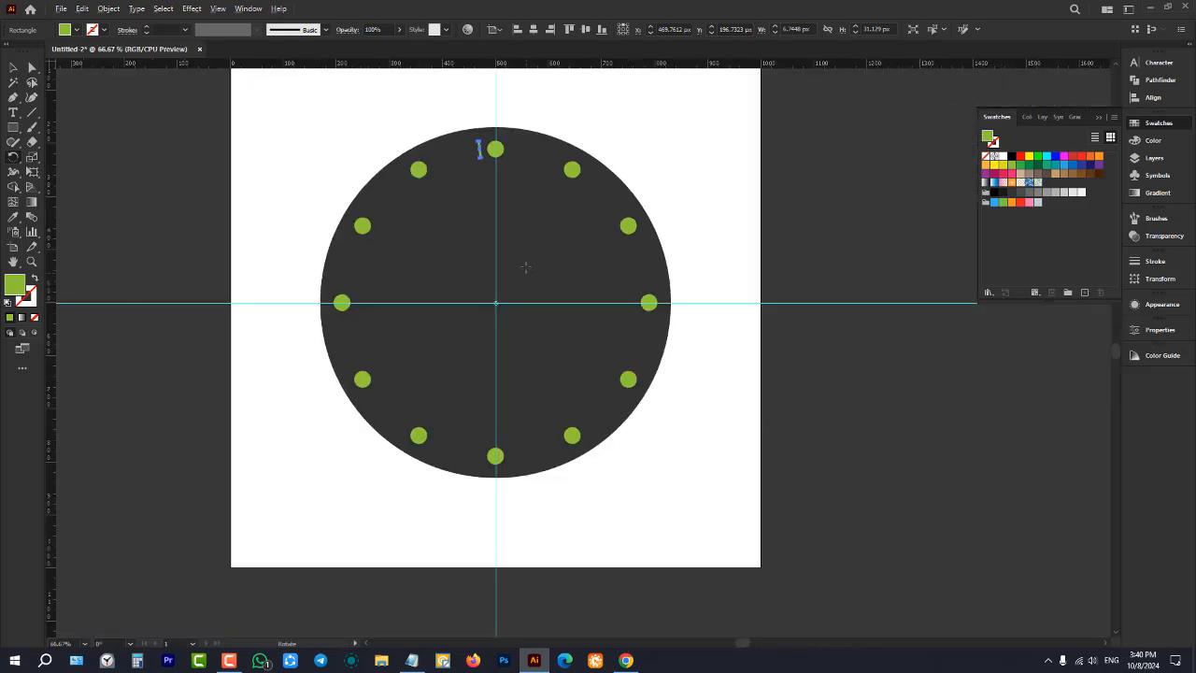
scroll(524, 216, up, 1)
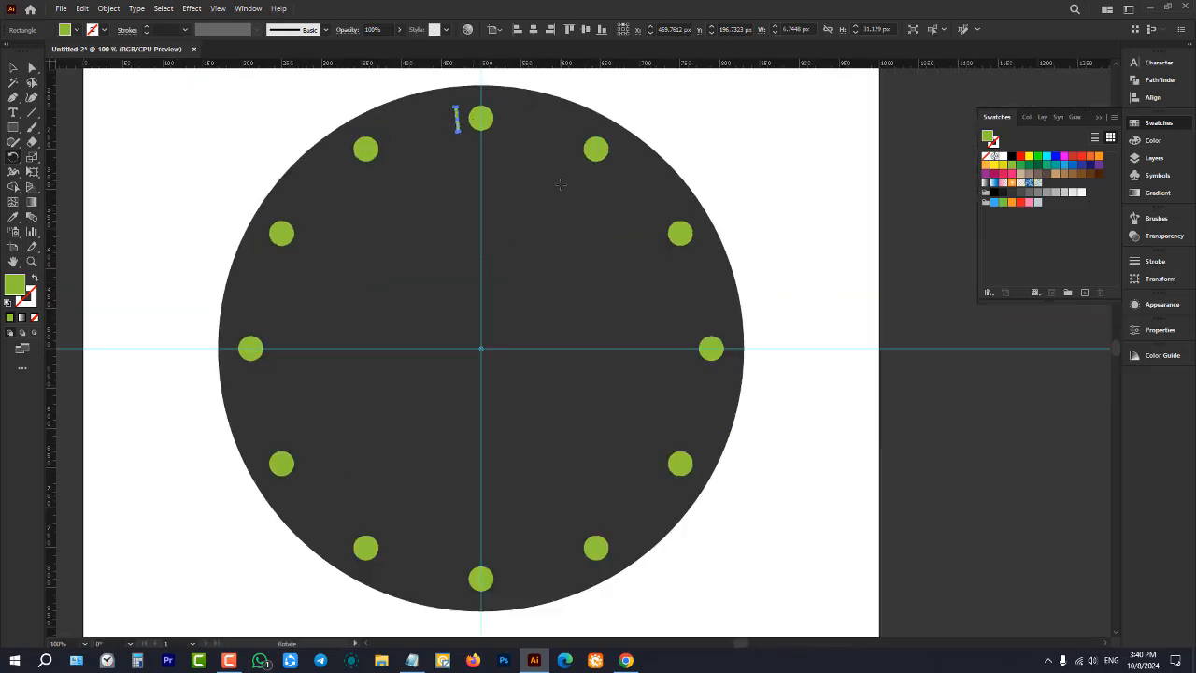
key(ctrl)
key(ctrl+d)
key(ctrl+d)
key(ctrl+d)
key(ctrl+d)
key(ctrl+d)
key(ctrl+d)
key(ctrl+d)
key(ctrl+d)
key(ctrl+d)
key(ctrl+d)
key(ctrl+d)
key(ctrl+d)
key(ctrl+d)
key(ctrl+d)
key(ctrl+d)
key(ctrl+d)
key(ctrl+d)
key(ctrl+d)
key(ctrl+d)
key(ctrl+d)
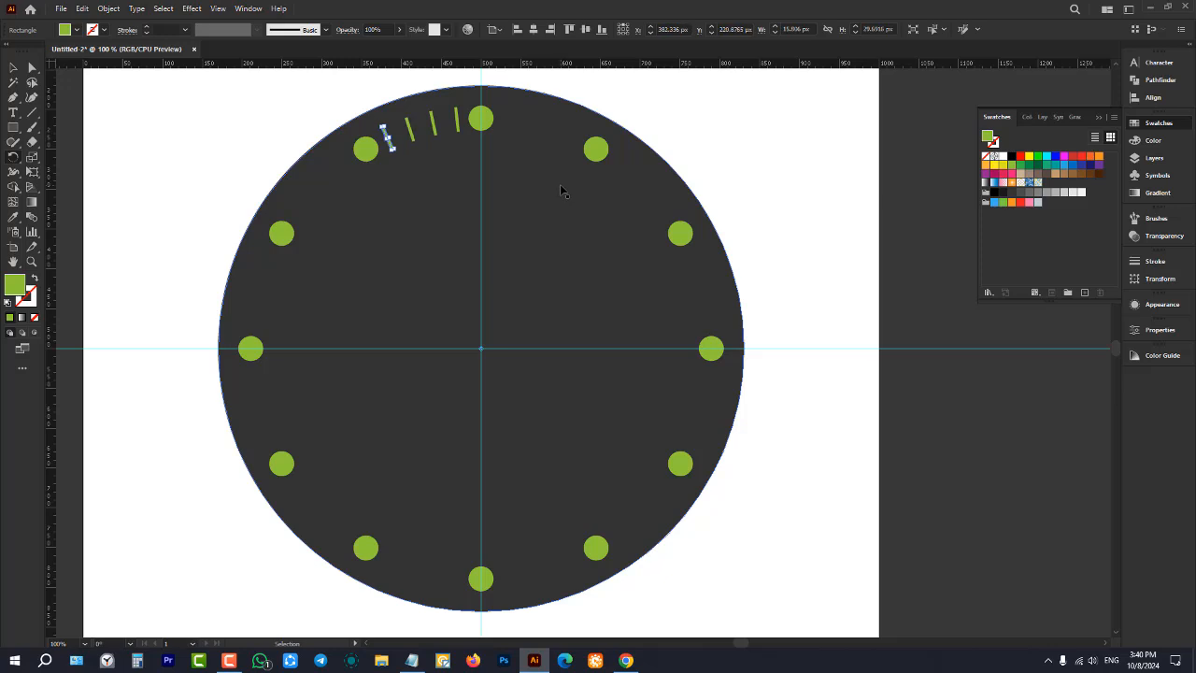
key(ctrl+d)
key(ctrl+d)
key(ctrl+d)
key(ctrl+d)
key(ctrl+d)
key(ctrl+d)
key(ctrl+d)
key(ctrl+d)
key(ctrl+d)
key(ctrl+d)
key(ctrl+d)
key(ctrl+d)
key(ctrl+d)
key(ctrl+d)
key(ctrl+d)
key(ctrl+d)
key(ctrl+d)
key(ctrl+d)
key(ctrl+d)
key(ctrl+d)
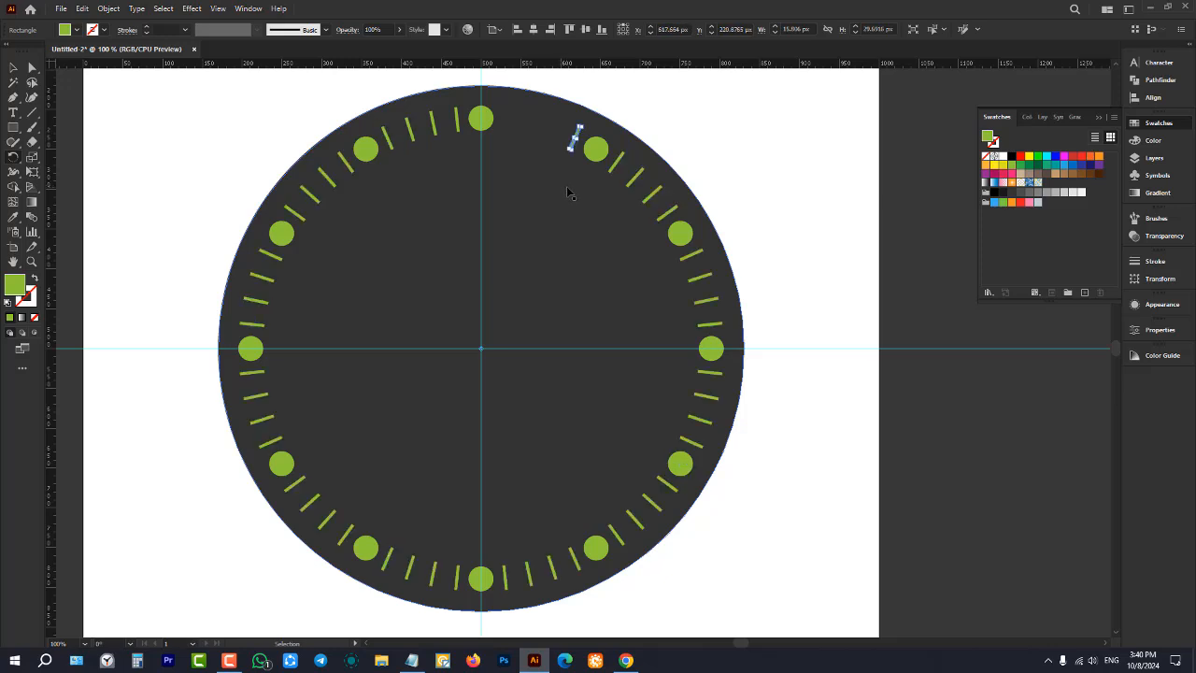
click(13, 67)
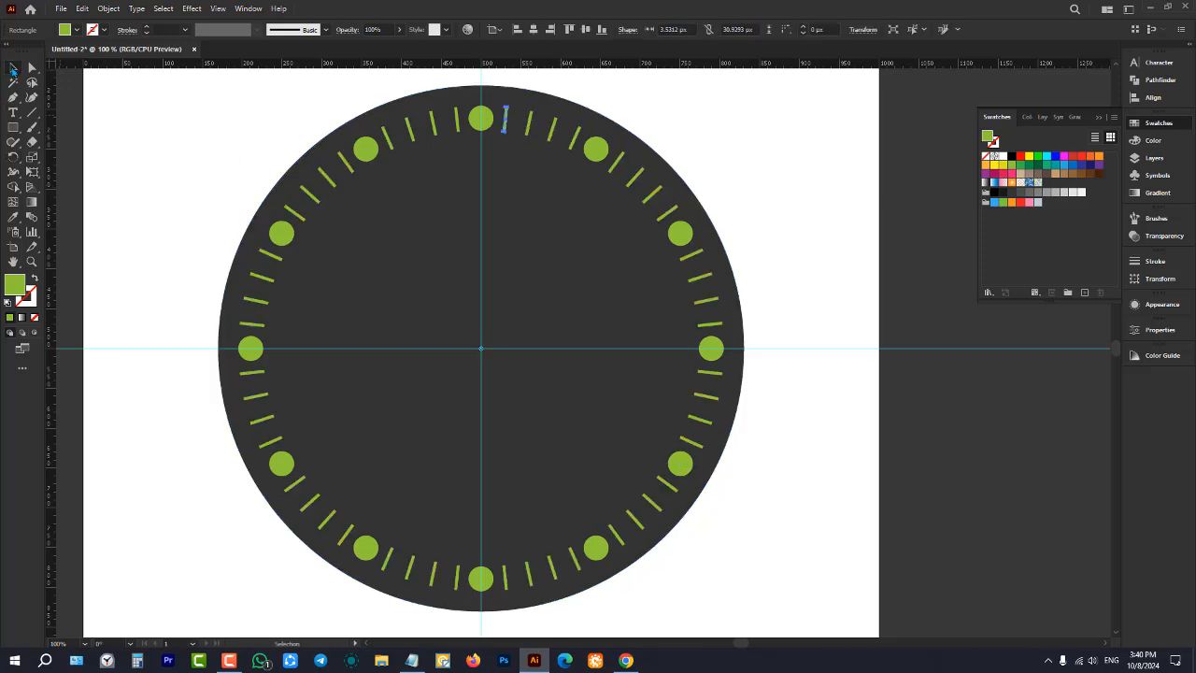
click(256, 193)
key(ctrl+minus)
scroll(654, 318, down, 2)
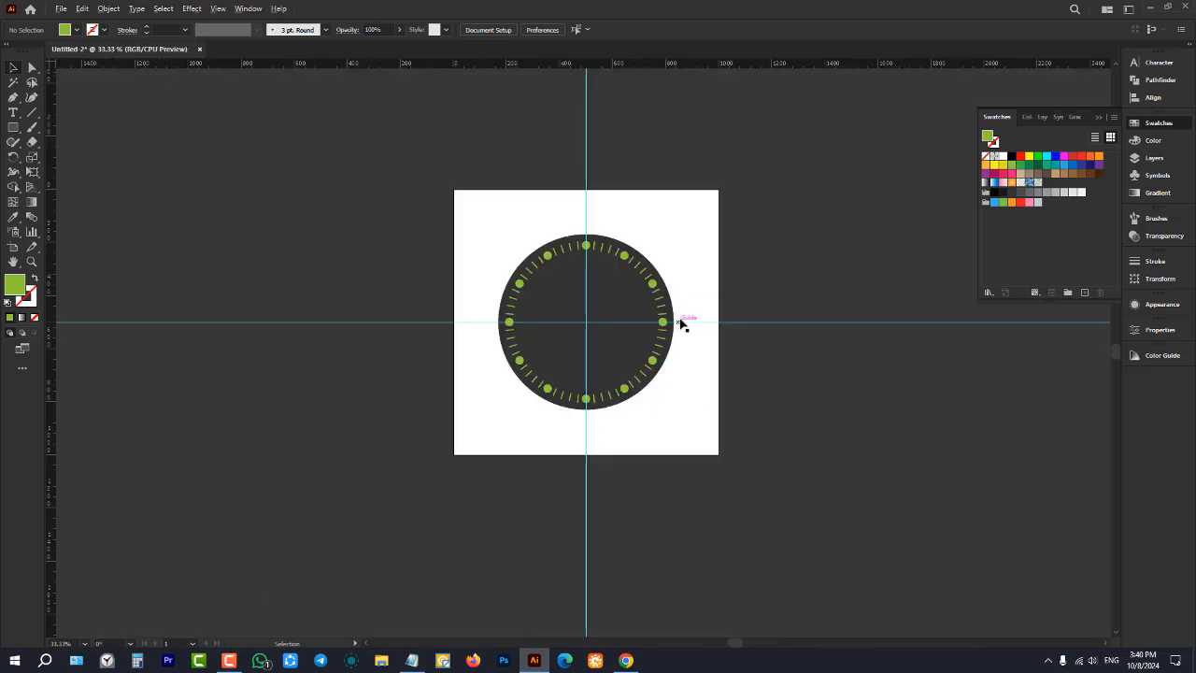
- Delete the horizontal and vertical guides that cross at the centre of the dial
scroll(686, 286, up, 2)
scroll(681, 289, down, 1)
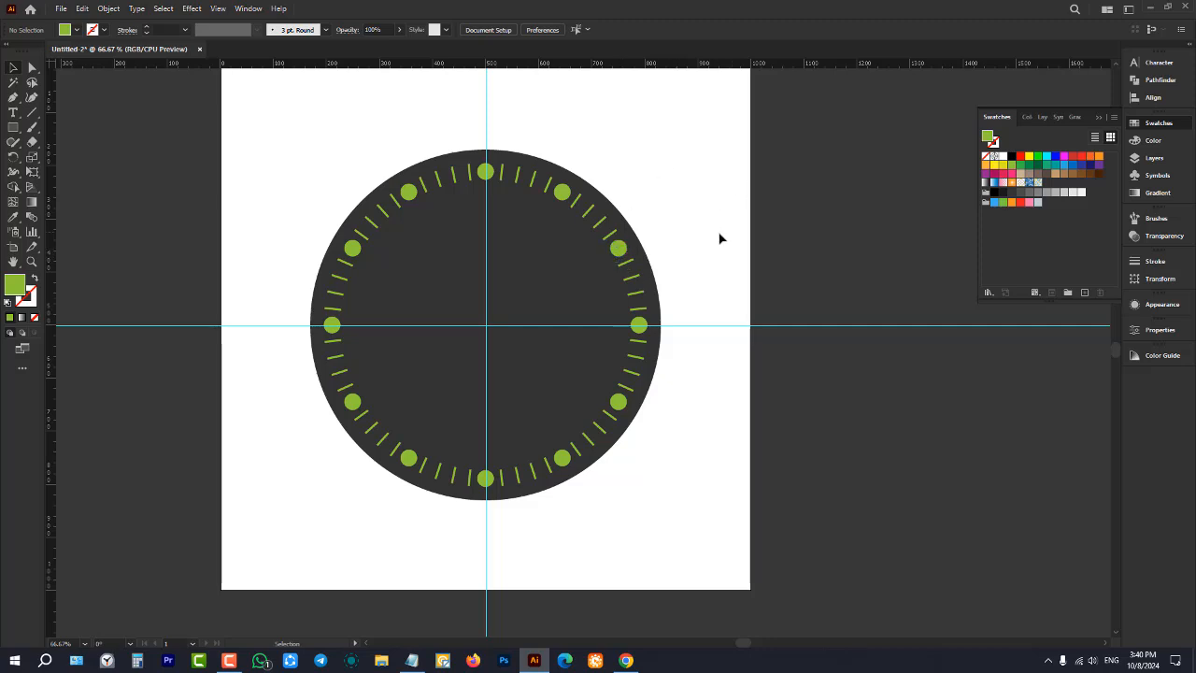
scroll(742, 235, down, 2)
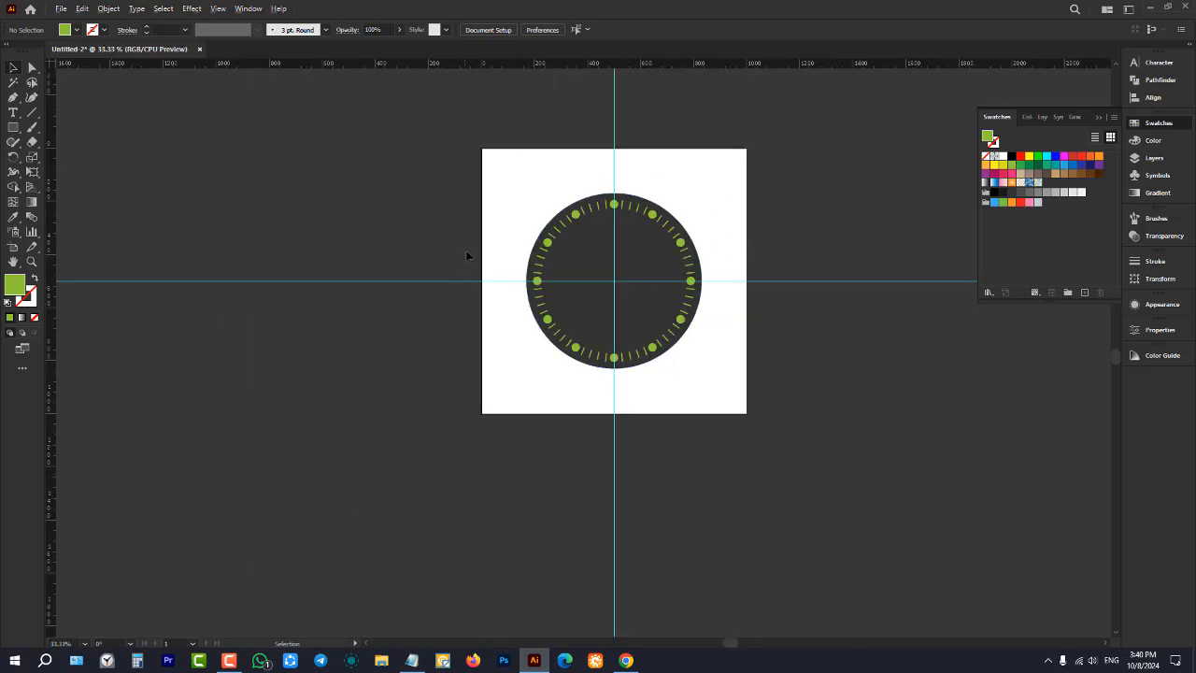
scroll(467, 247, up, 1)
drag(414, 238, 432, 403)
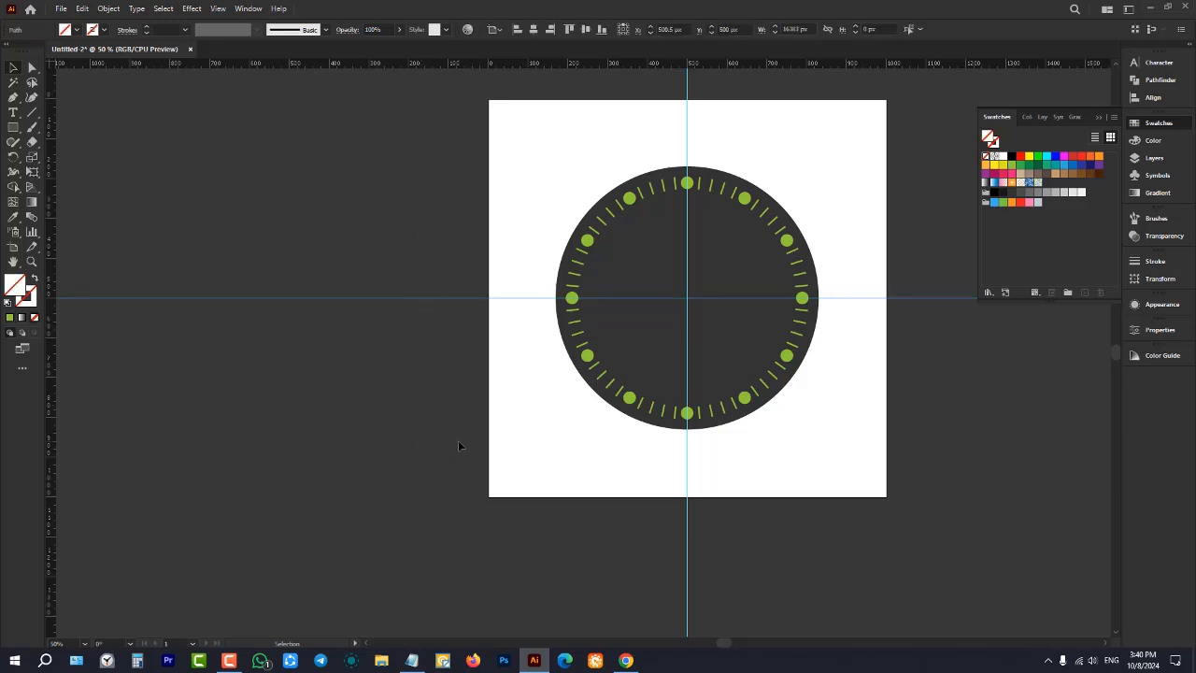
key(Delete)
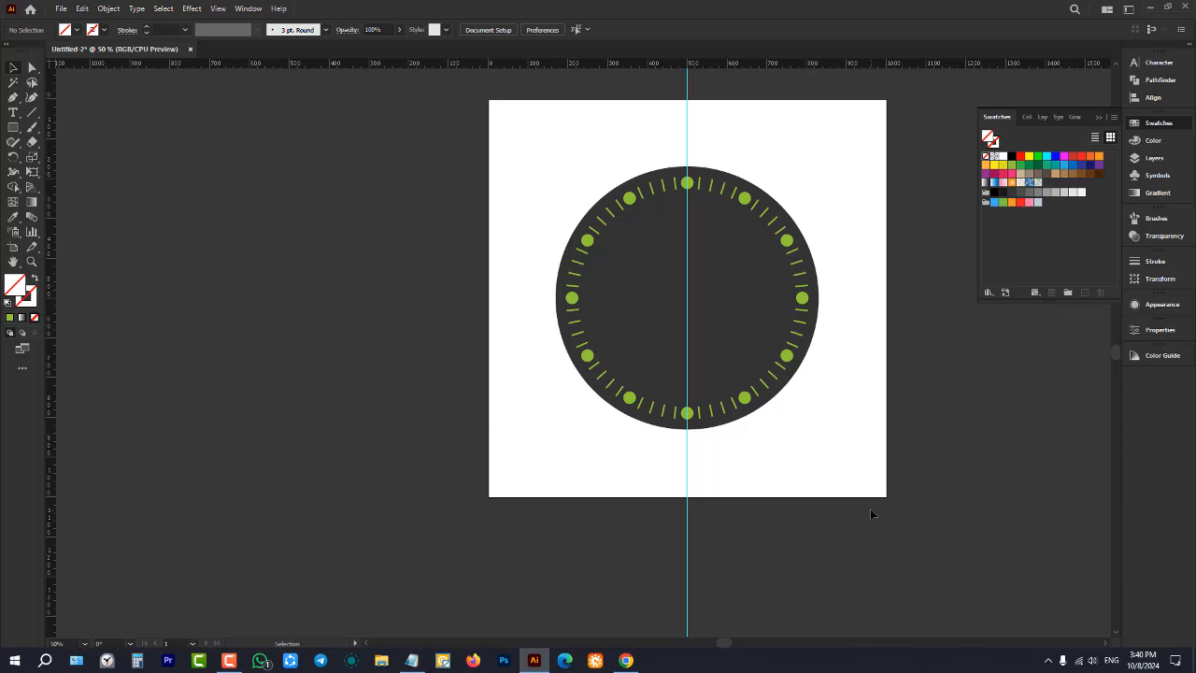
drag(870, 509, 534, 540)
key(Delete)
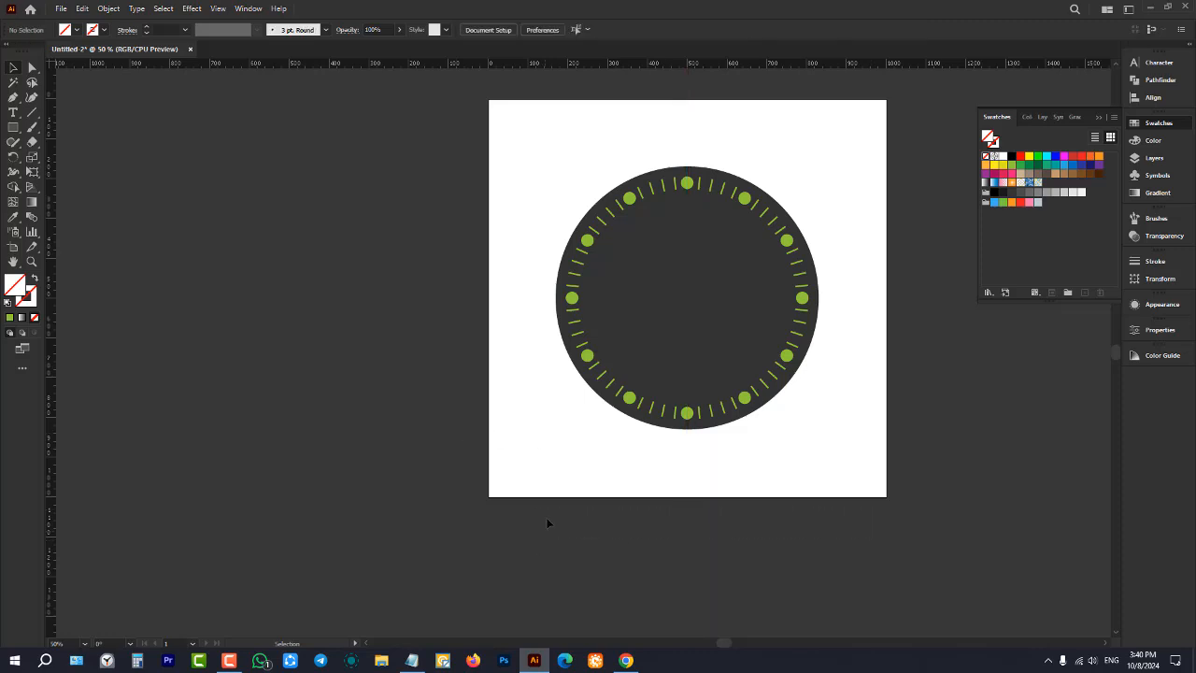
- Draw a vertical rectangle about 44 x 354 px beside the artboard and fill it with mid grey #808080
click(13, 125)
drag(360, 193, 376, 333)
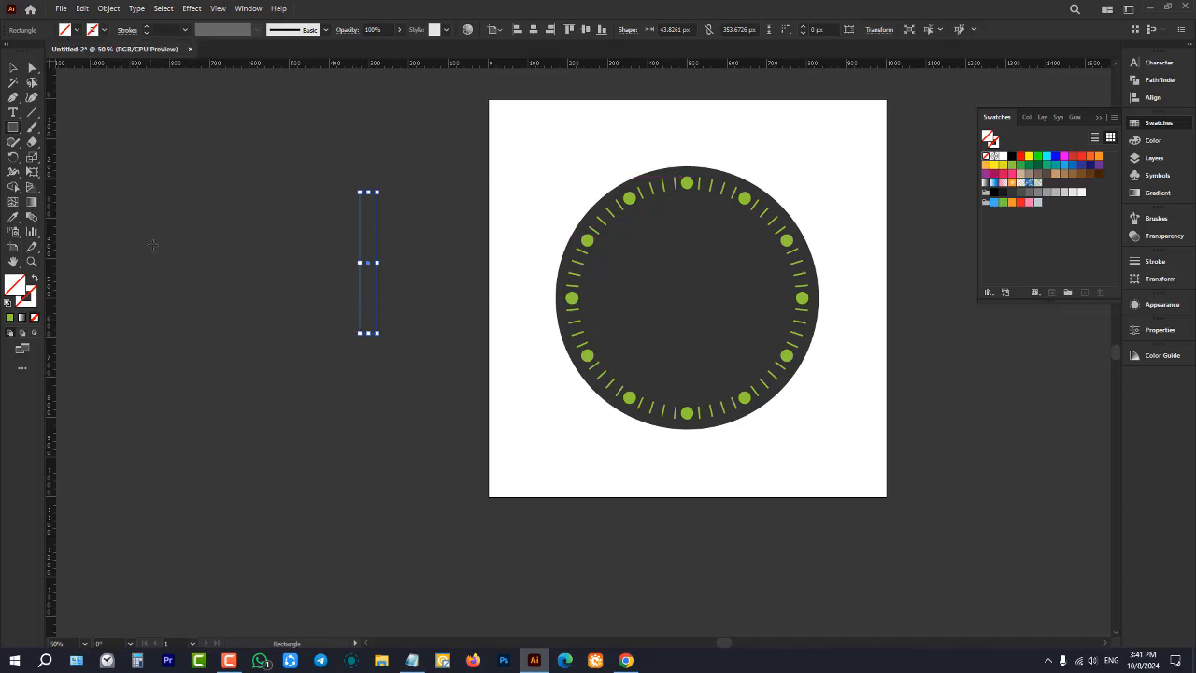
click(9, 318)
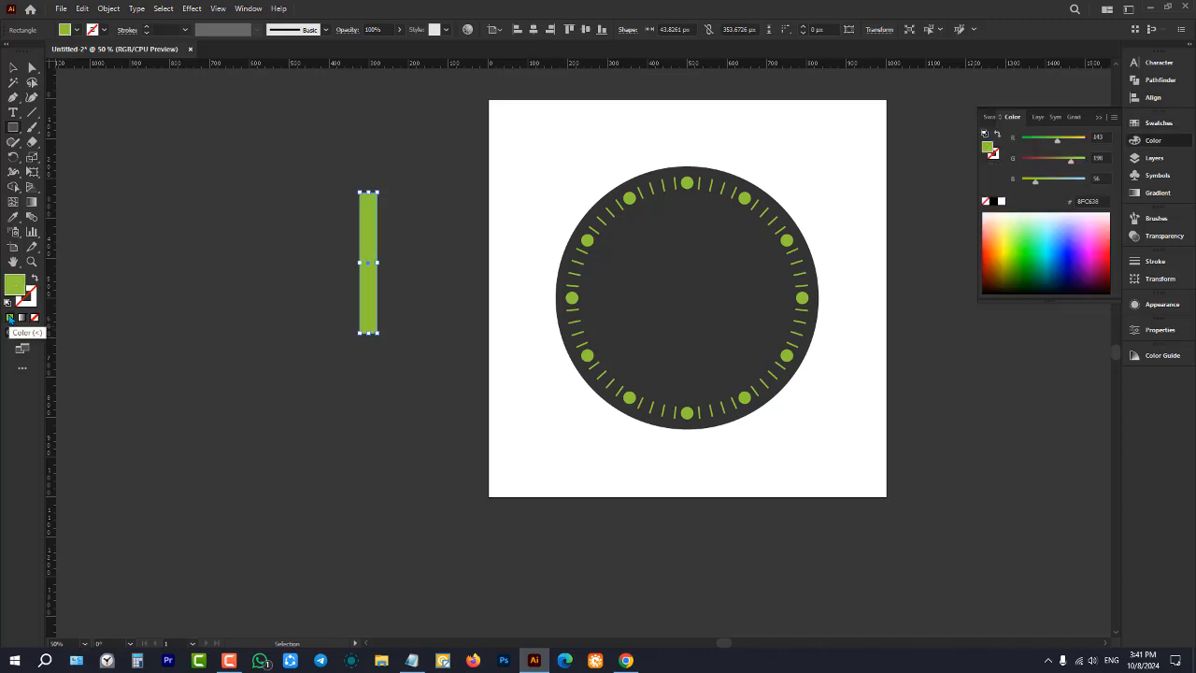
click(12, 71)
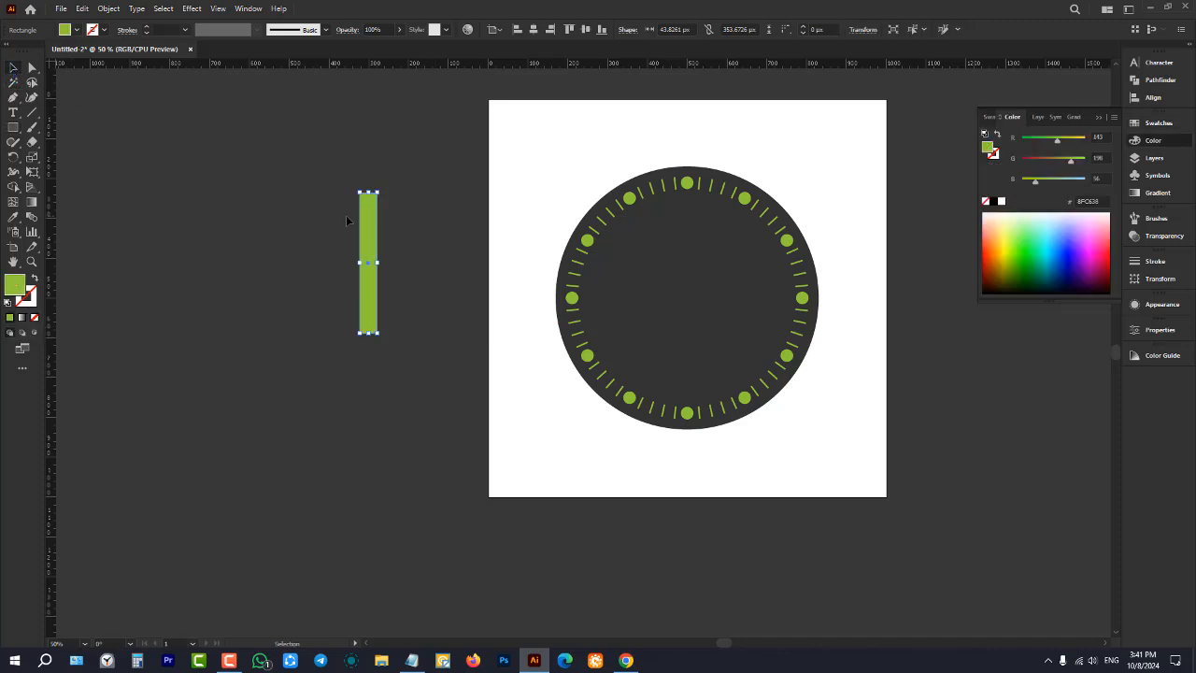
scroll(345, 215, up, 3)
click(76, 29)
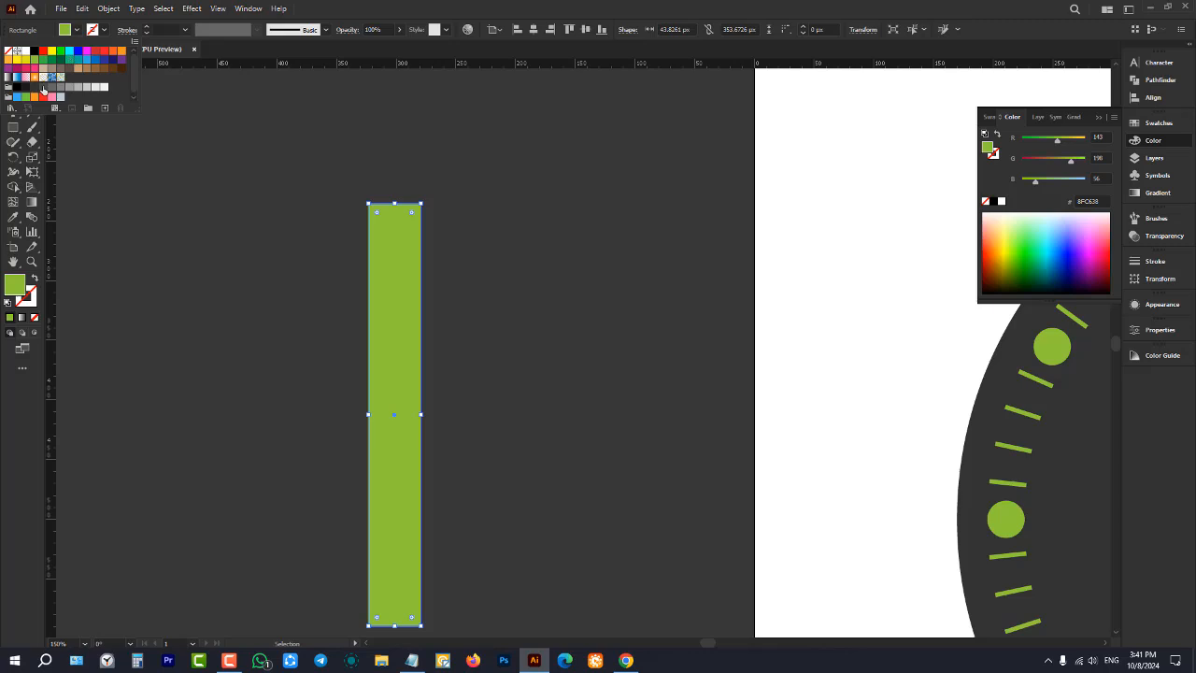
click(61, 88)
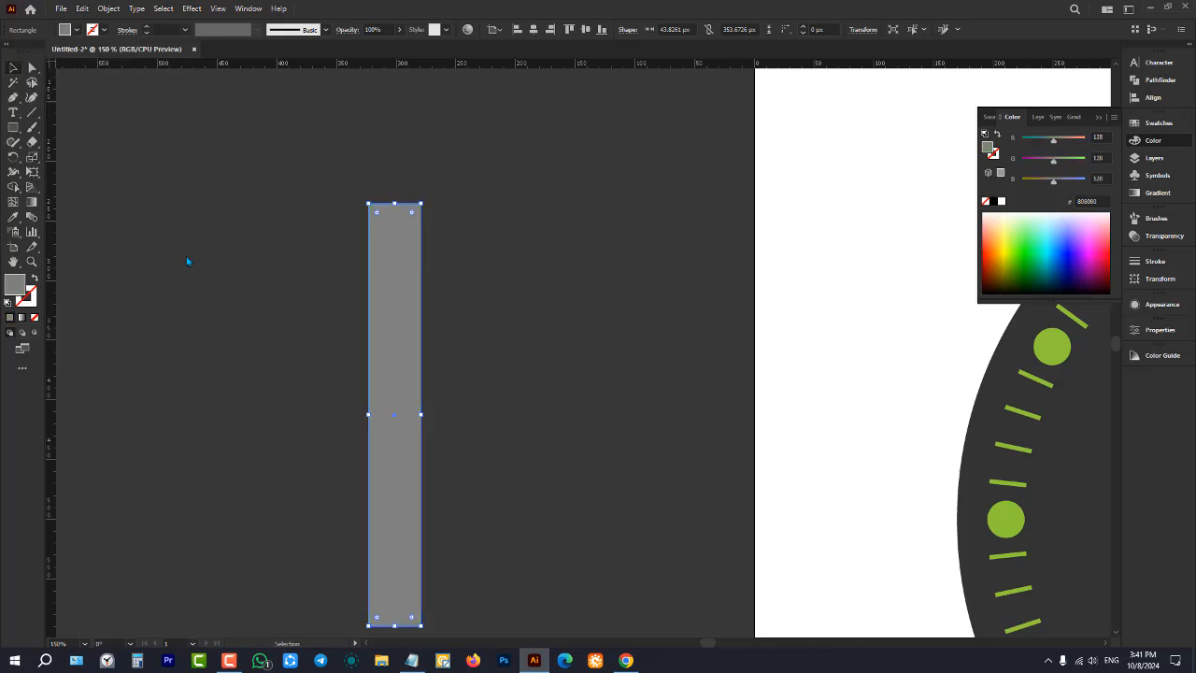
- Add an anchor point at the midpoint of the grey rectangle's top edge with the Pen tool
scroll(382, 213, up, 4)
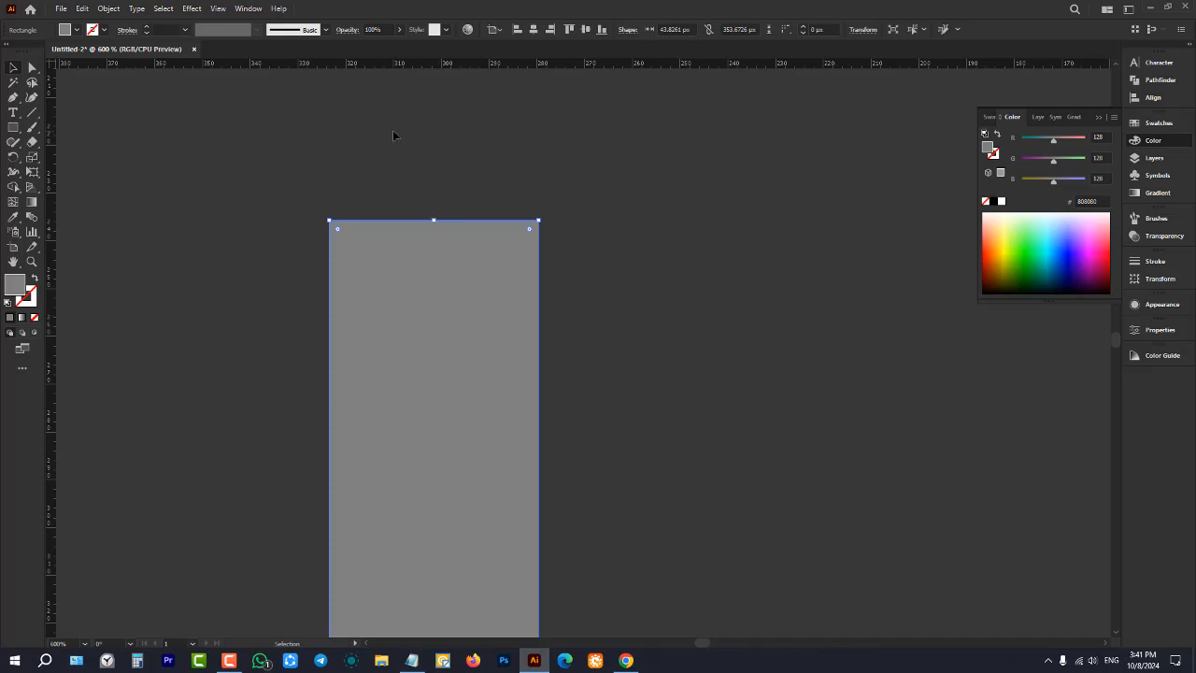
click(12, 98)
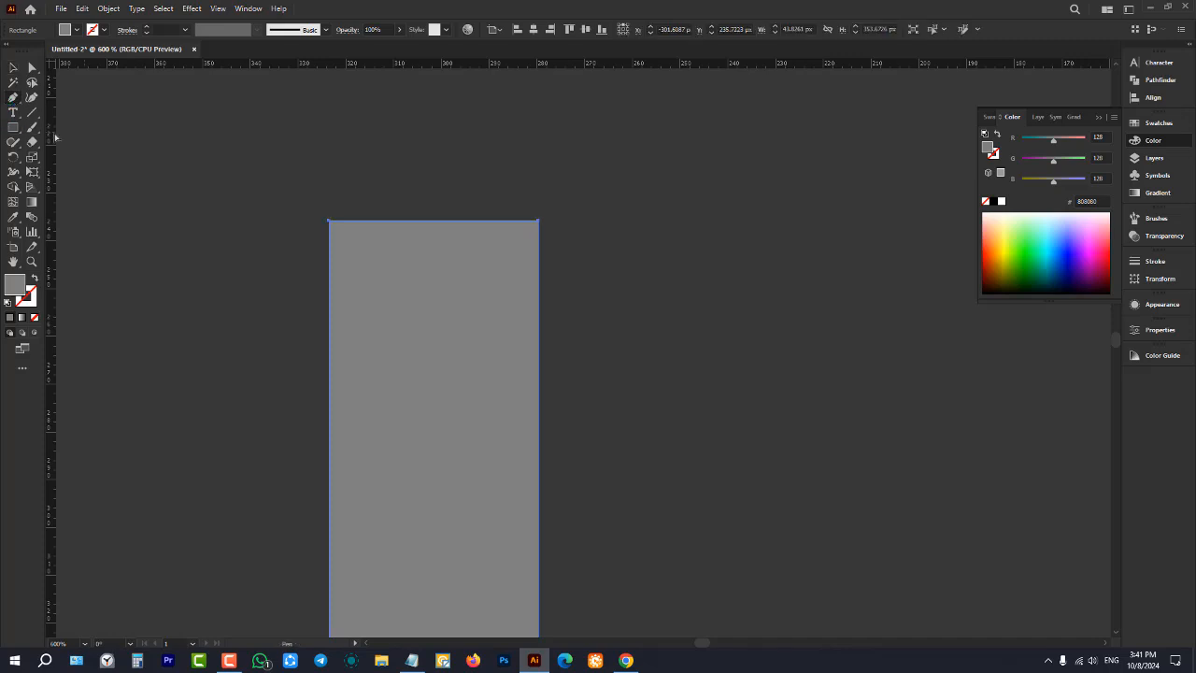
click(473, 220)
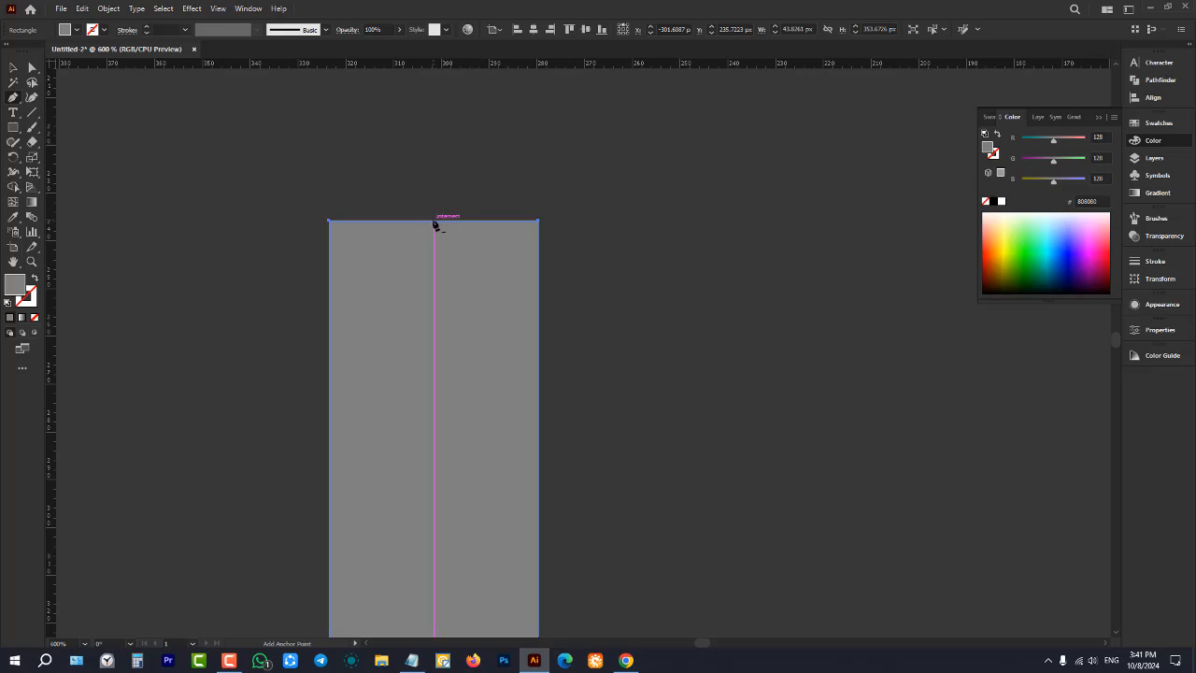
click(433, 221)
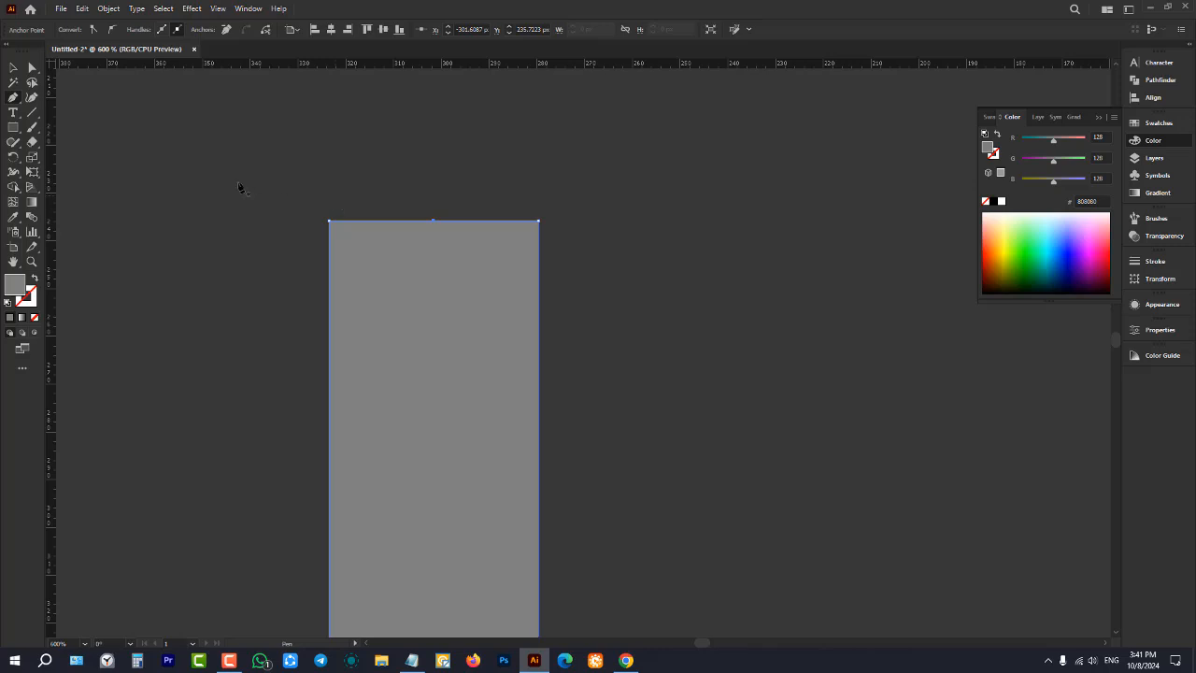
- Try to pull the middle anchor point of the top edge upward into a peak, and undo the move
click(32, 67)
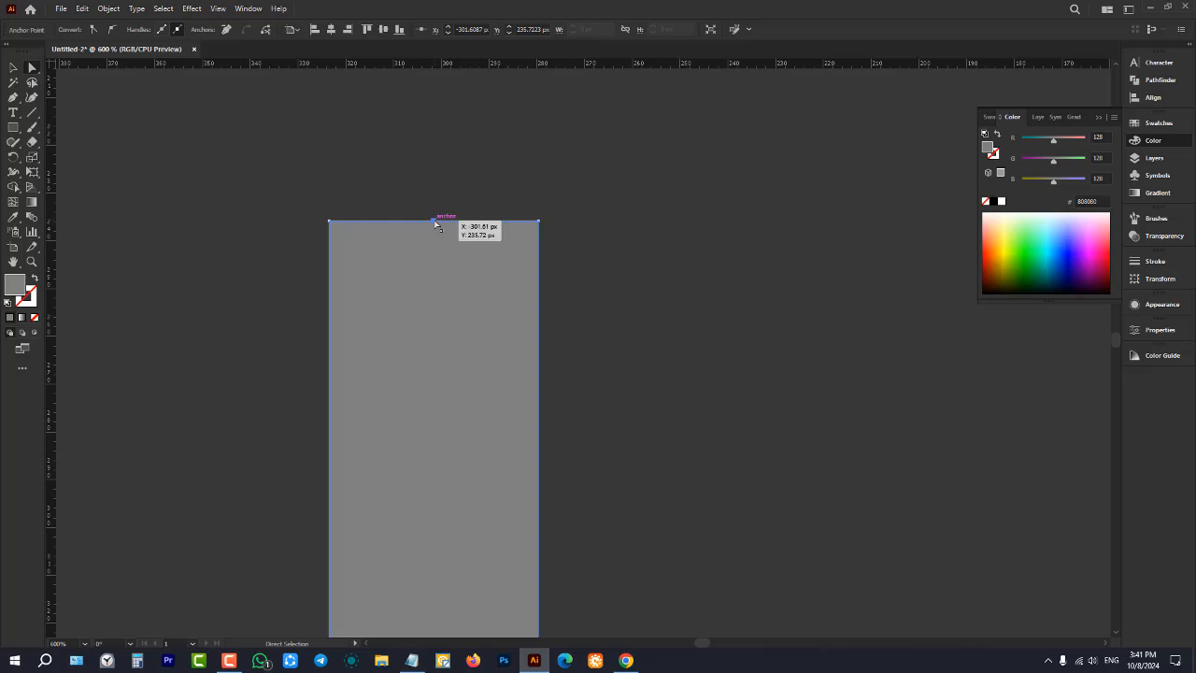
drag(435, 220, 429, 112)
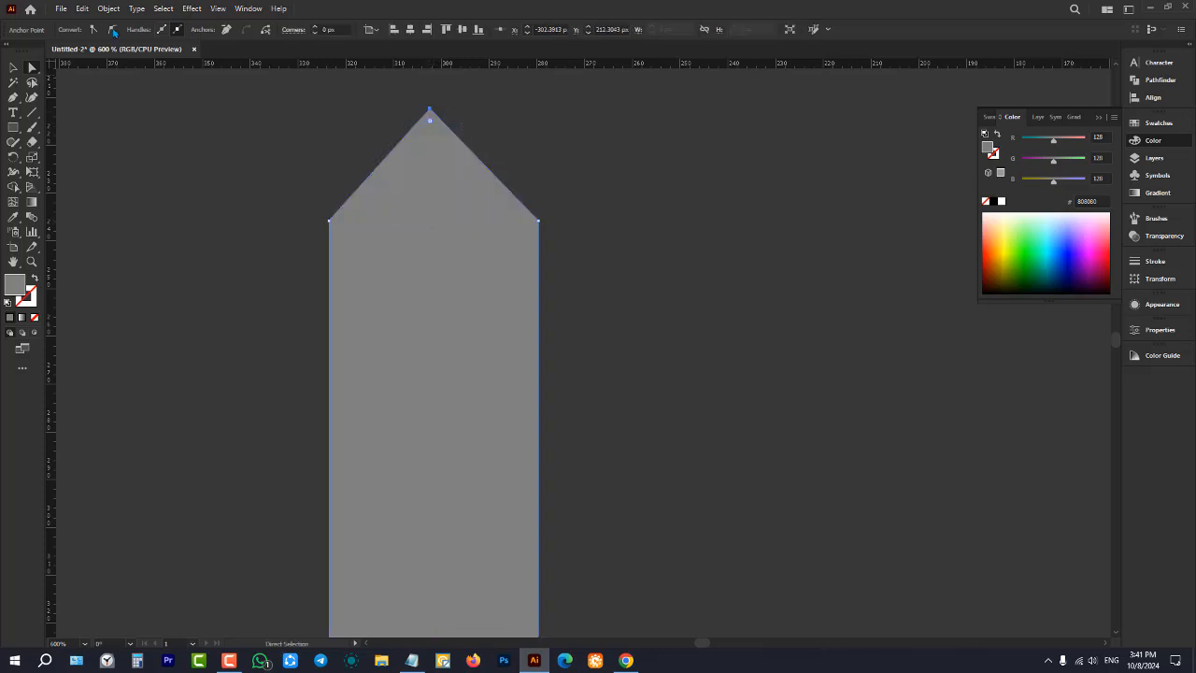
scroll(390, 347, up, 3)
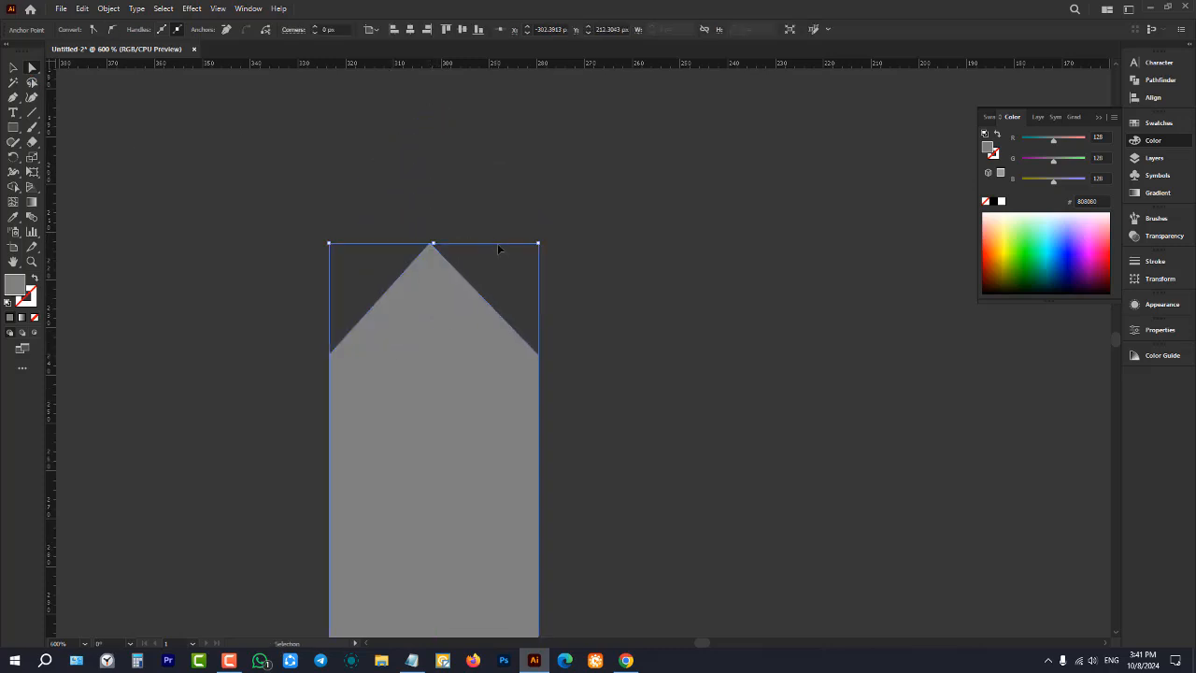
key(ctrl+z)
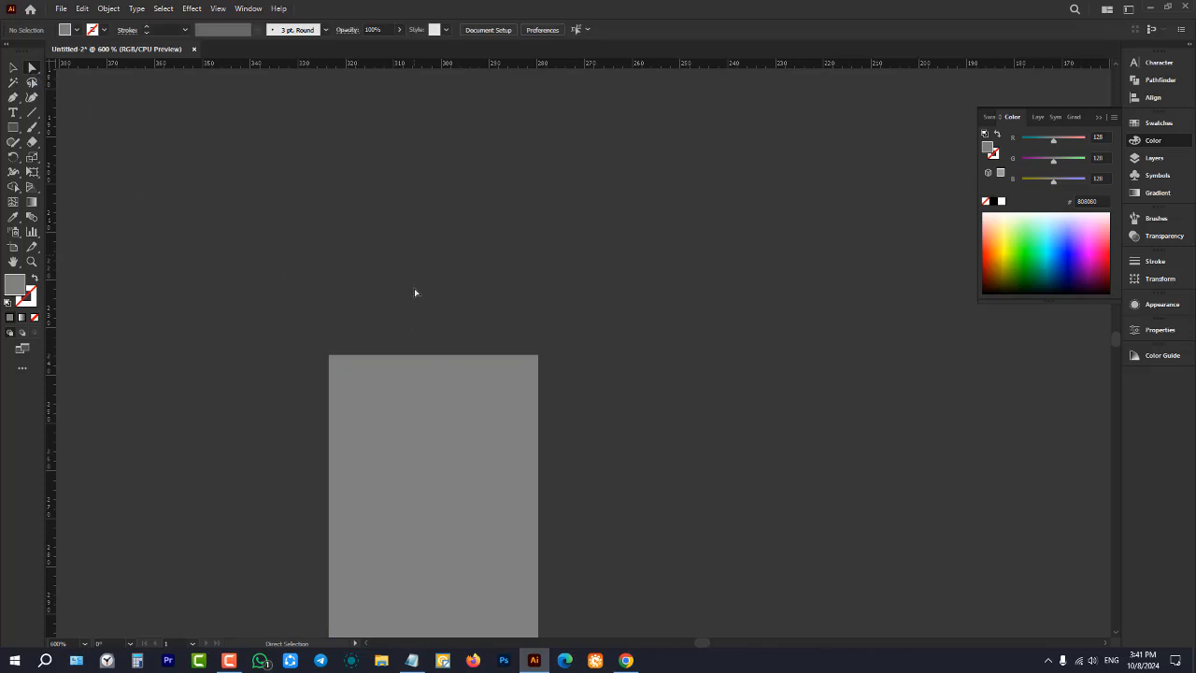
- Move the middle top anchor straight up to form a sharp tip, making the shape about 436 px tall, and clear the selection
click(447, 431)
scroll(427, 367, up, 3)
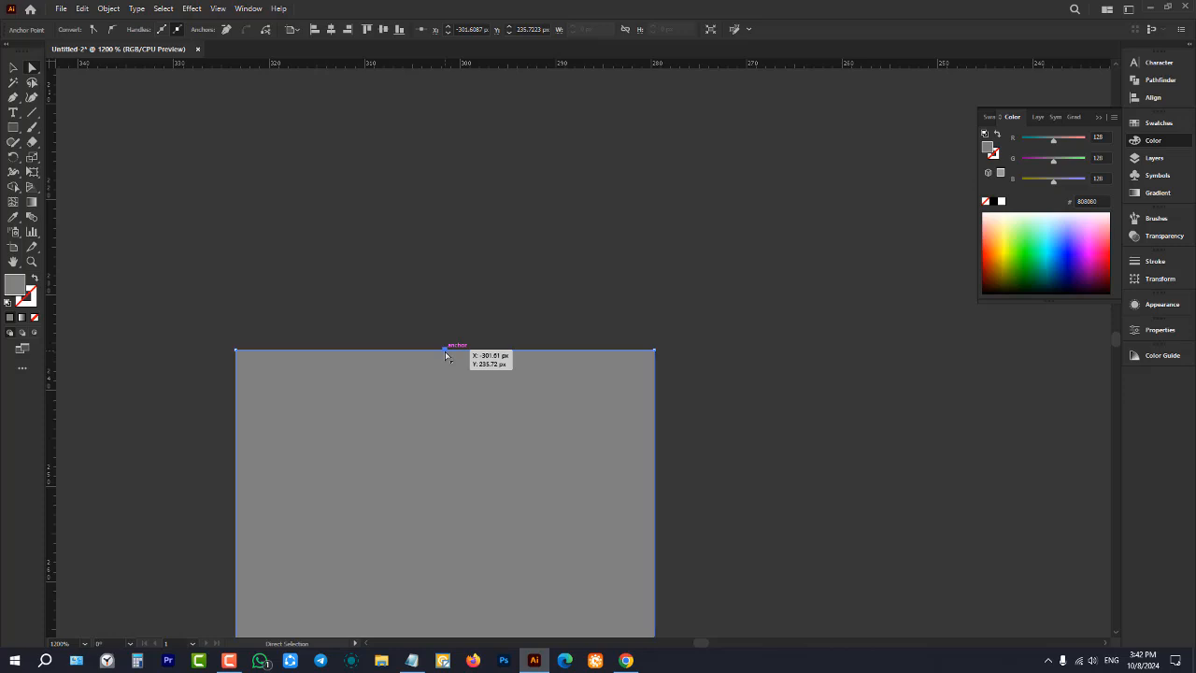
drag(446, 352, 446, 98)
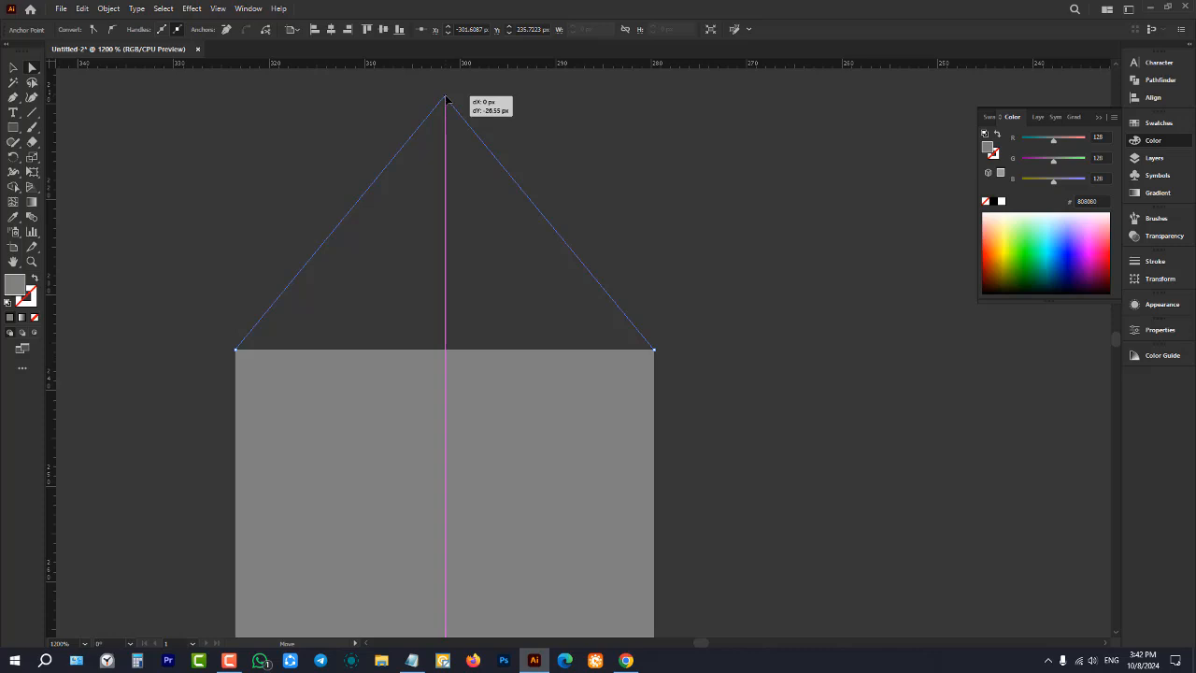
drag(446, 97, 446, 86)
scroll(467, 280, down, 6)
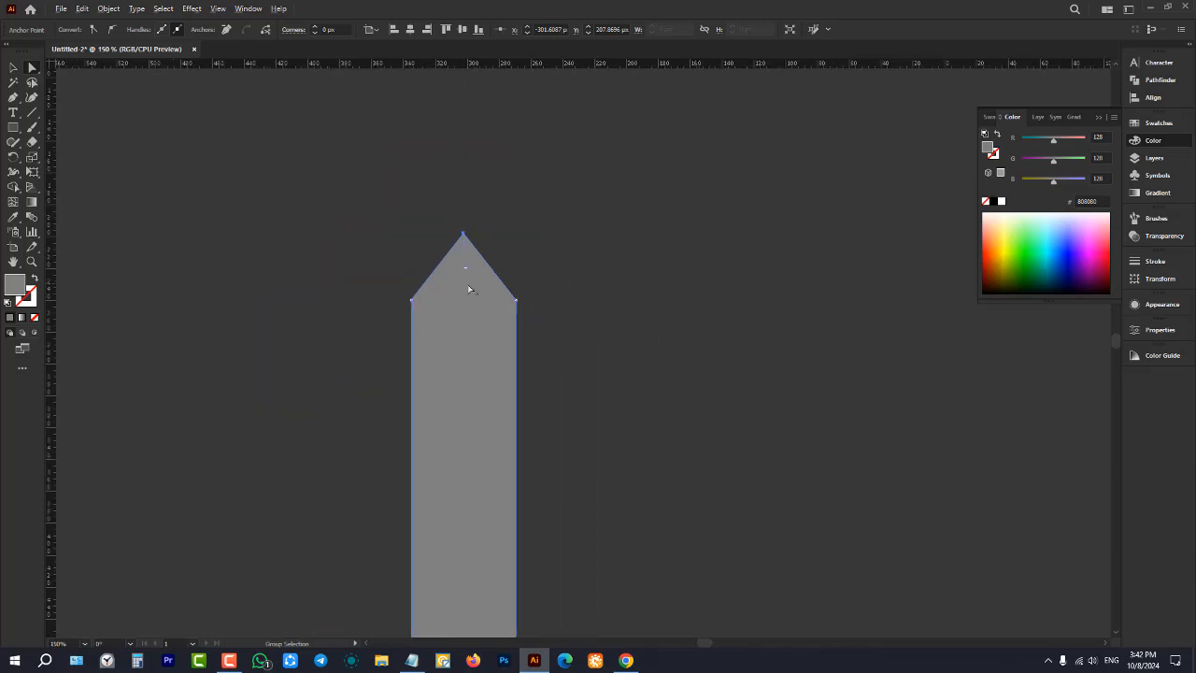
scroll(464, 271, up, 2)
drag(465, 259, 463, 200)
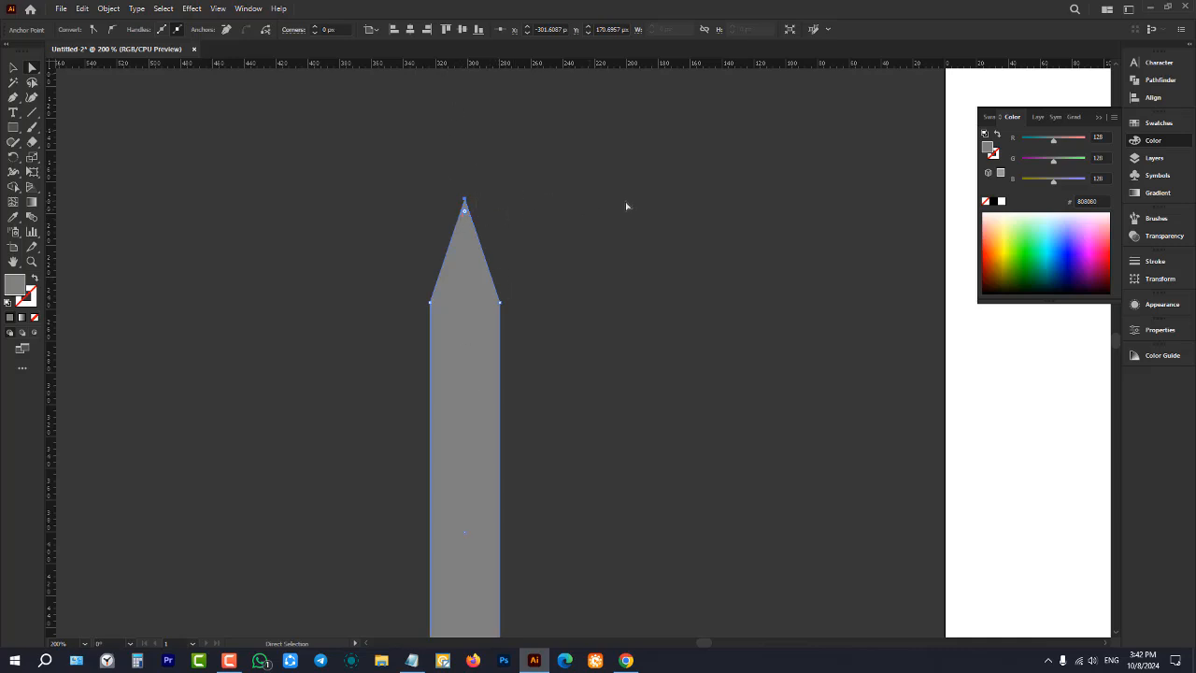
drag(465, 199, 464, 174)
click(15, 67)
click(215, 190)
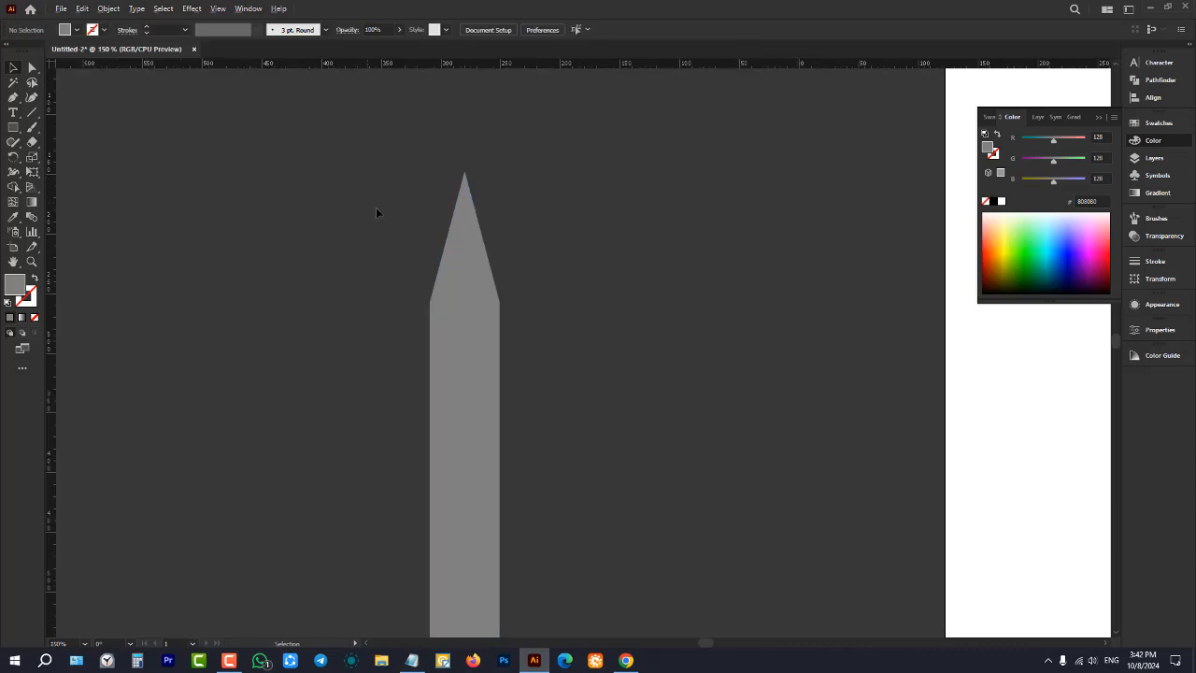
- Place an anchor point at the midpoint of the pointed shape's flat bottom edge with the Pen tool, and clear the selection
scroll(376, 207, down, 4)
scroll(383, 234, up, 3)
scroll(379, 221, down, 2)
scroll(371, 219, down, 3)
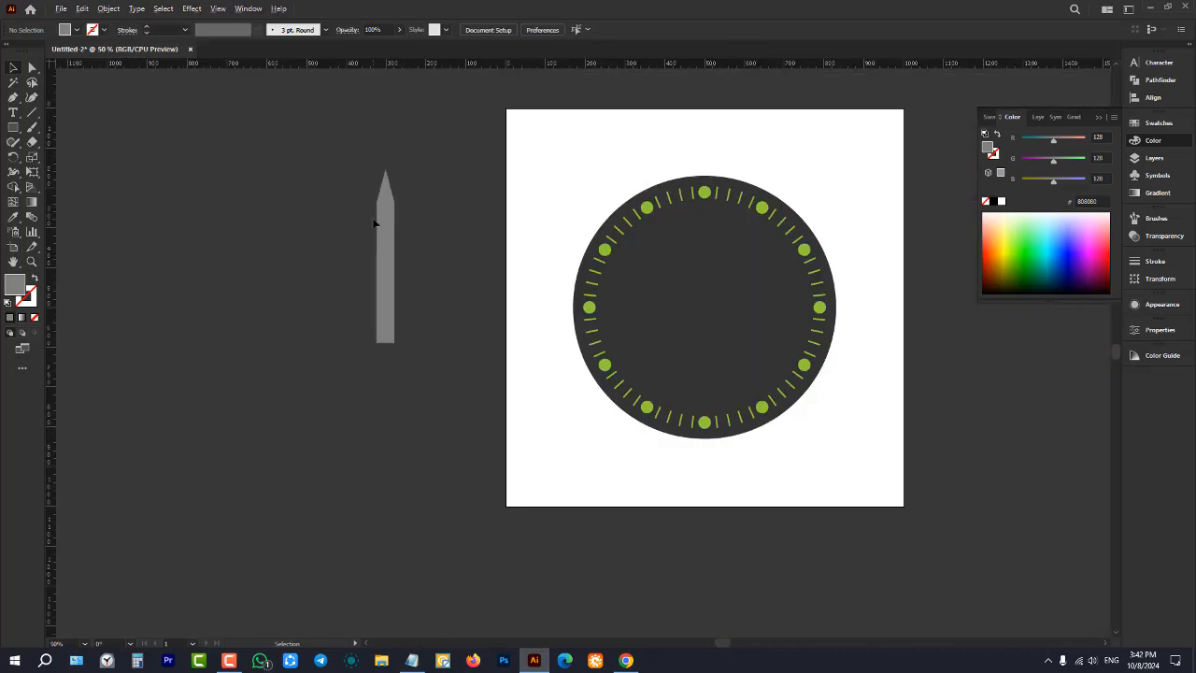
scroll(355, 253, up, 3)
scroll(355, 264, down, 1)
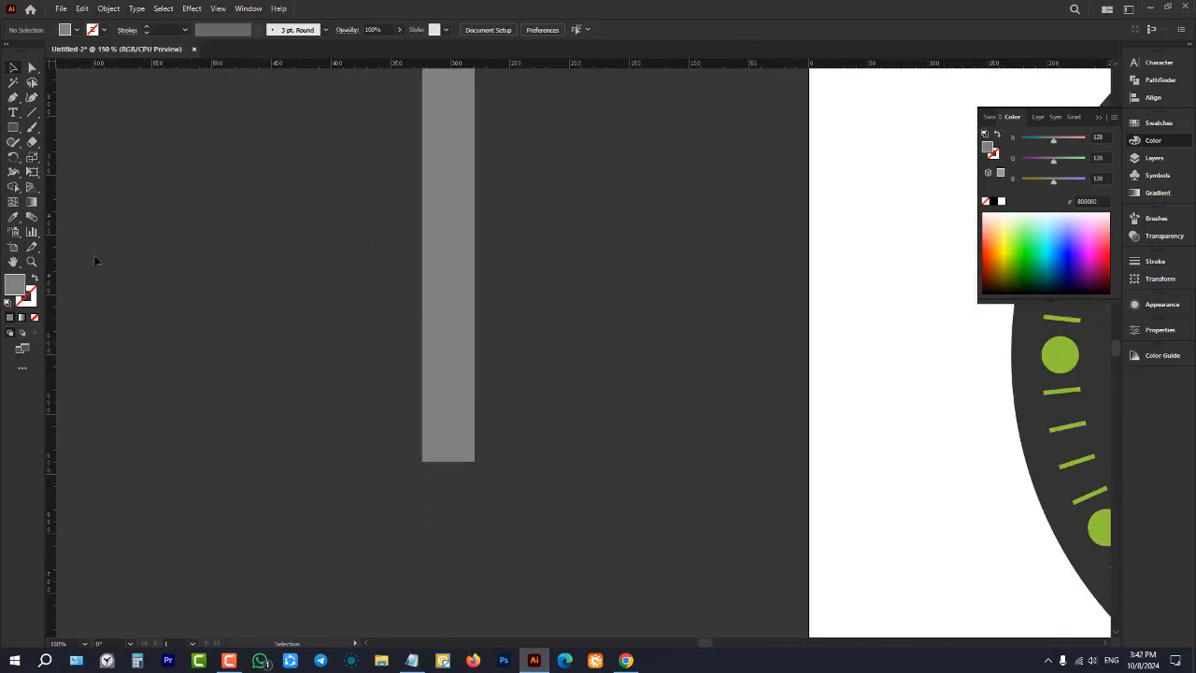
click(13, 97)
scroll(412, 476, down, 2)
scroll(416, 476, up, 4)
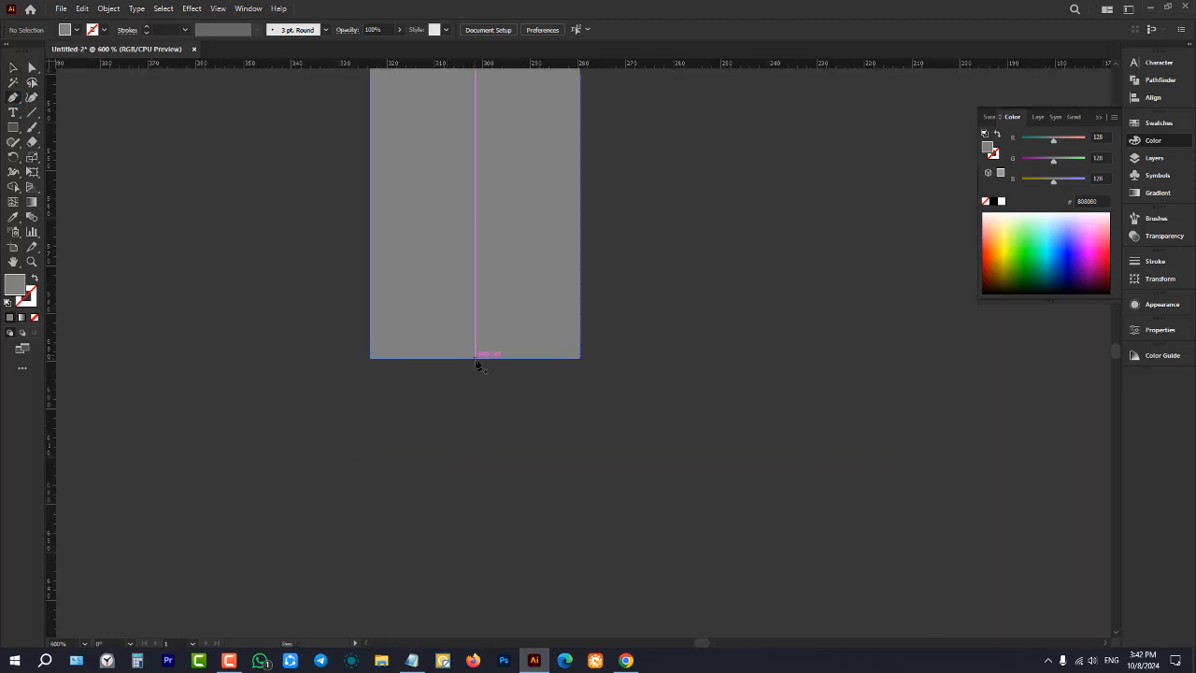
click(476, 356)
click(13, 67)
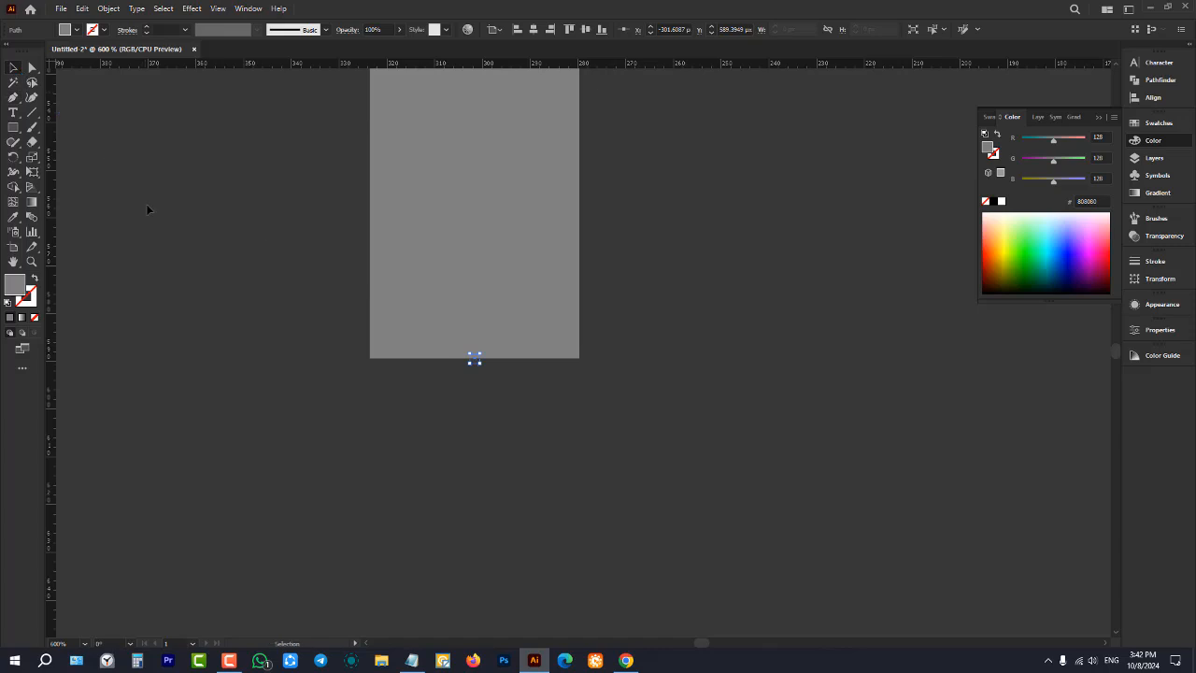
click(146, 203)
- Try to pull the middle of the pointed shape's bottom edge with Direct Selection, undo it and clear the selection
click(32, 70)
drag(520, 408, 481, 414)
key(ctrl+z)
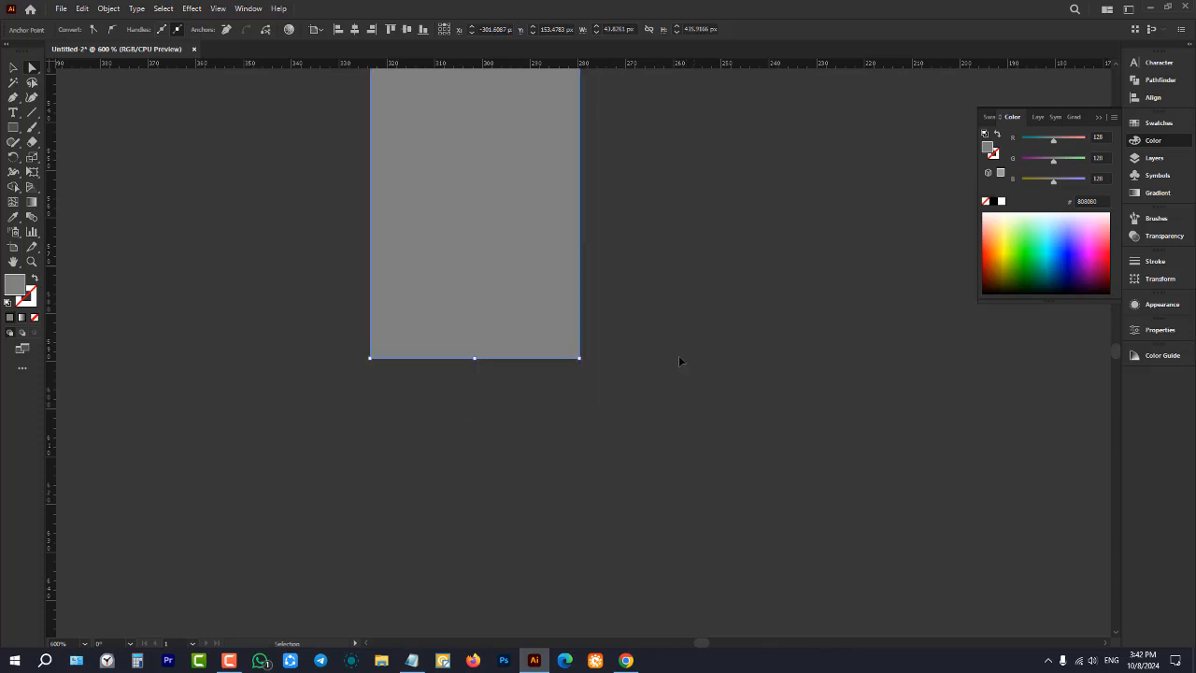
click(12, 68)
click(159, 195)
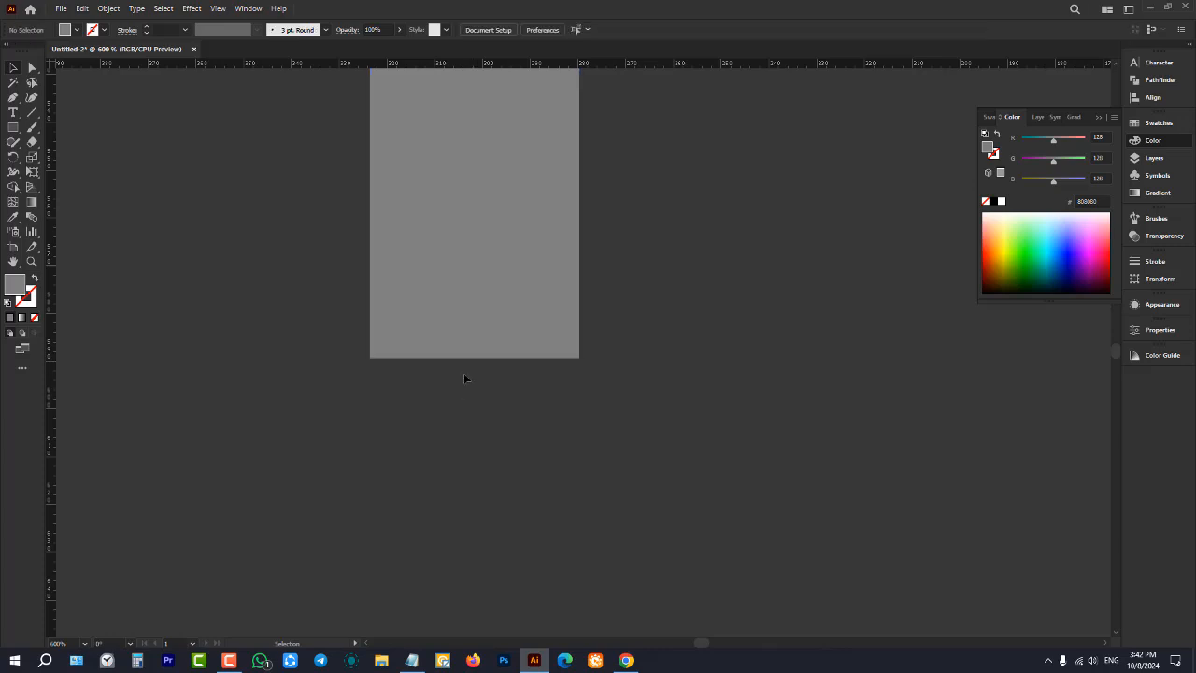
scroll(464, 373, up, 3)
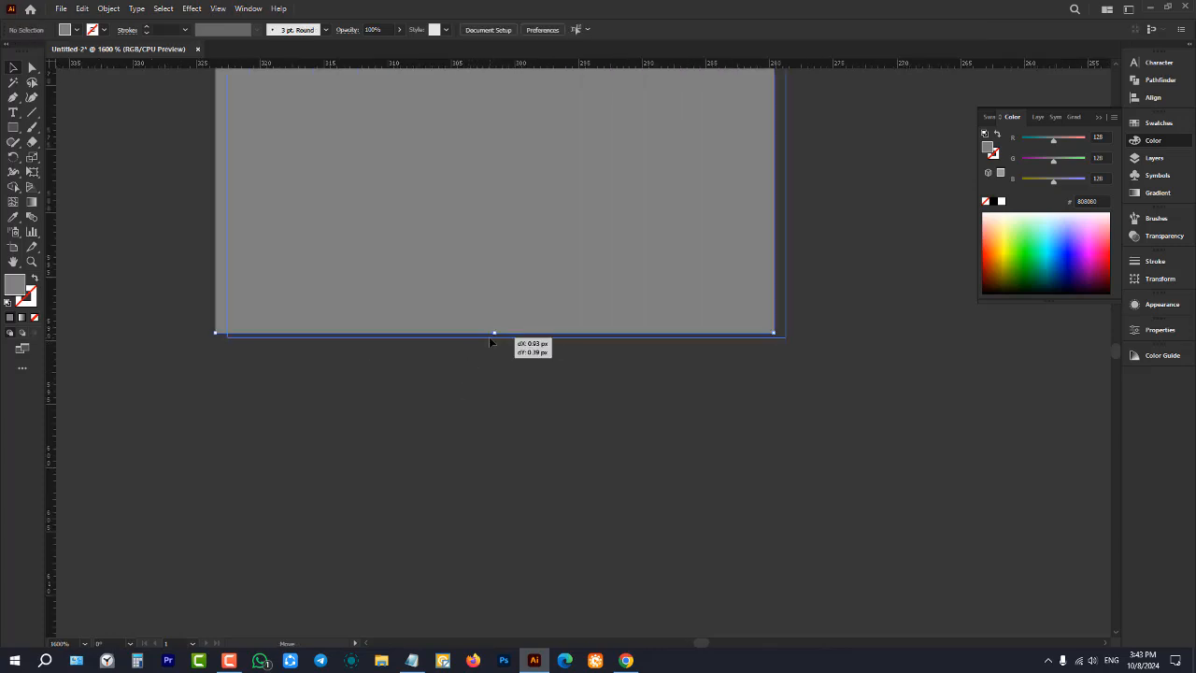
click(489, 336)
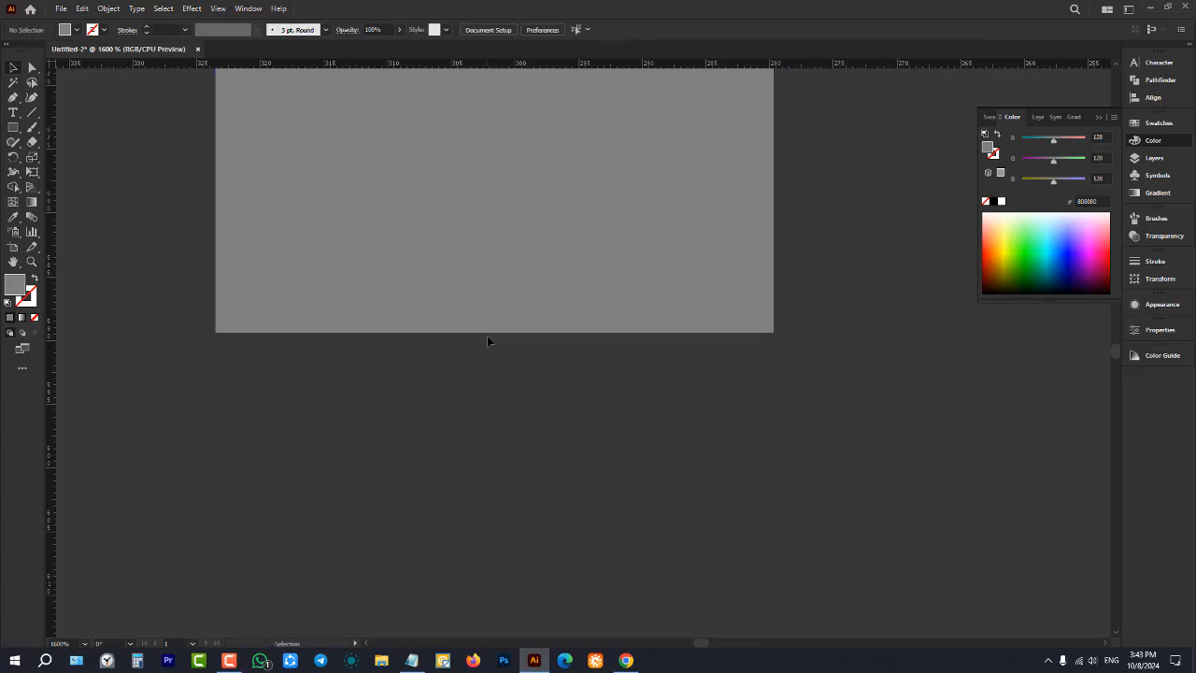
click(494, 334)
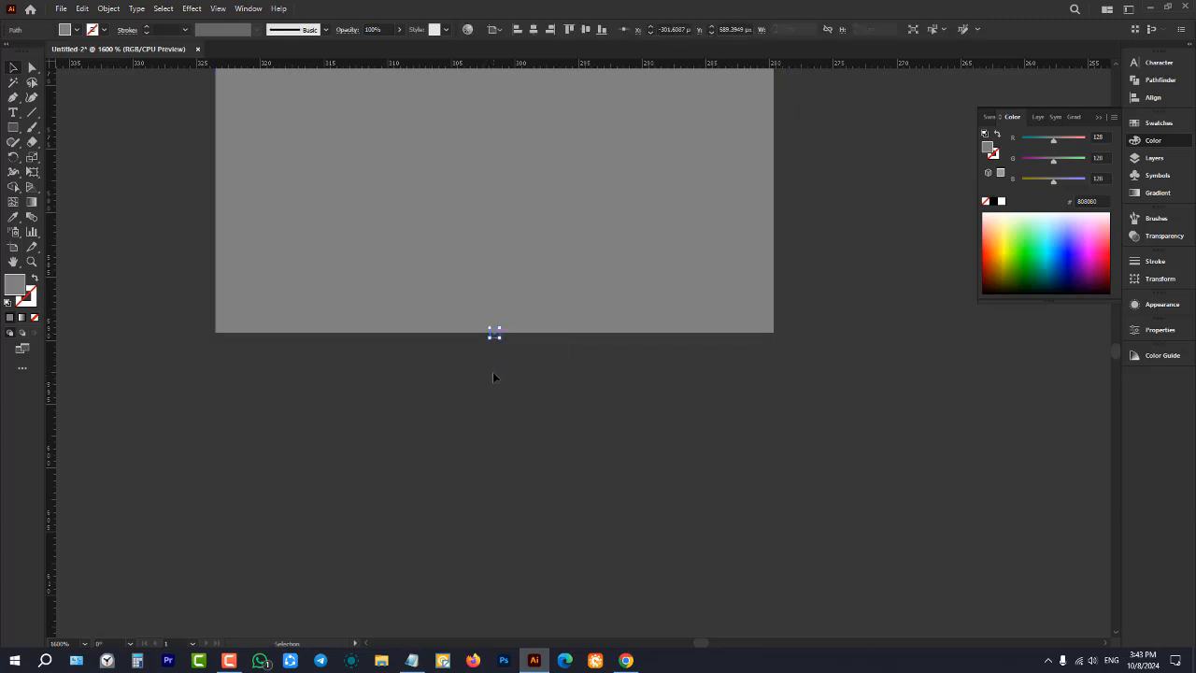
click(492, 371)
key(v)
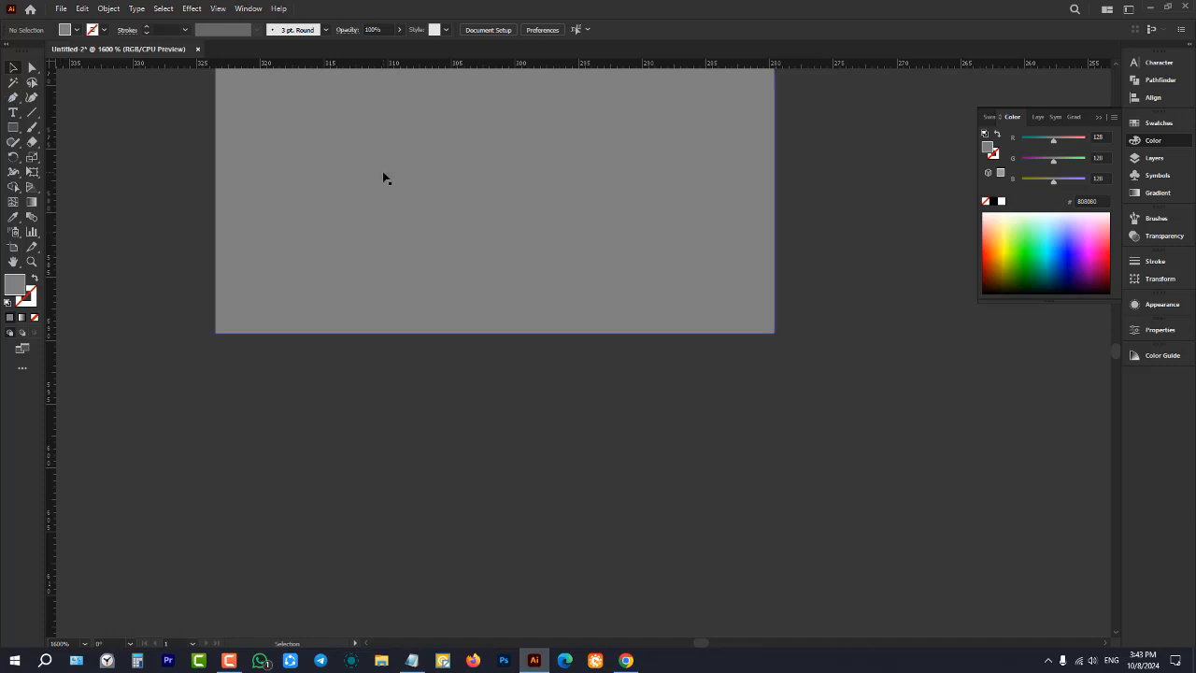
- Select the pointed shape and add an anchor point at the midpoint of its flat bottom edge with the Pen tool
click(382, 172)
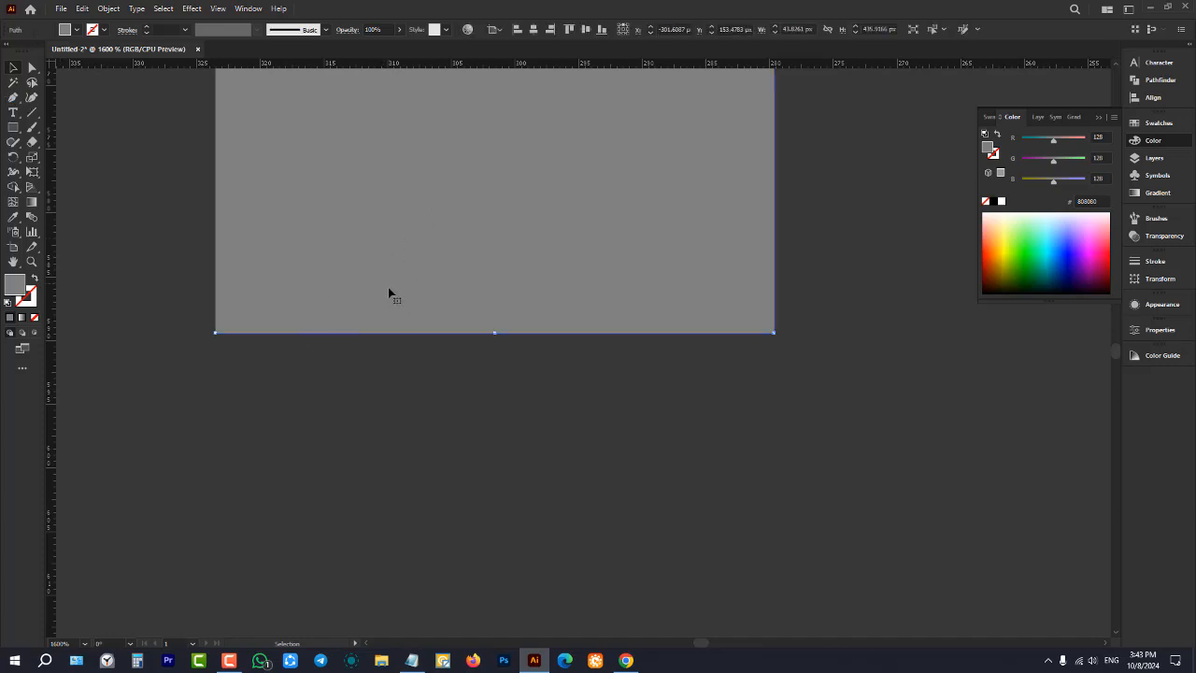
key(a)
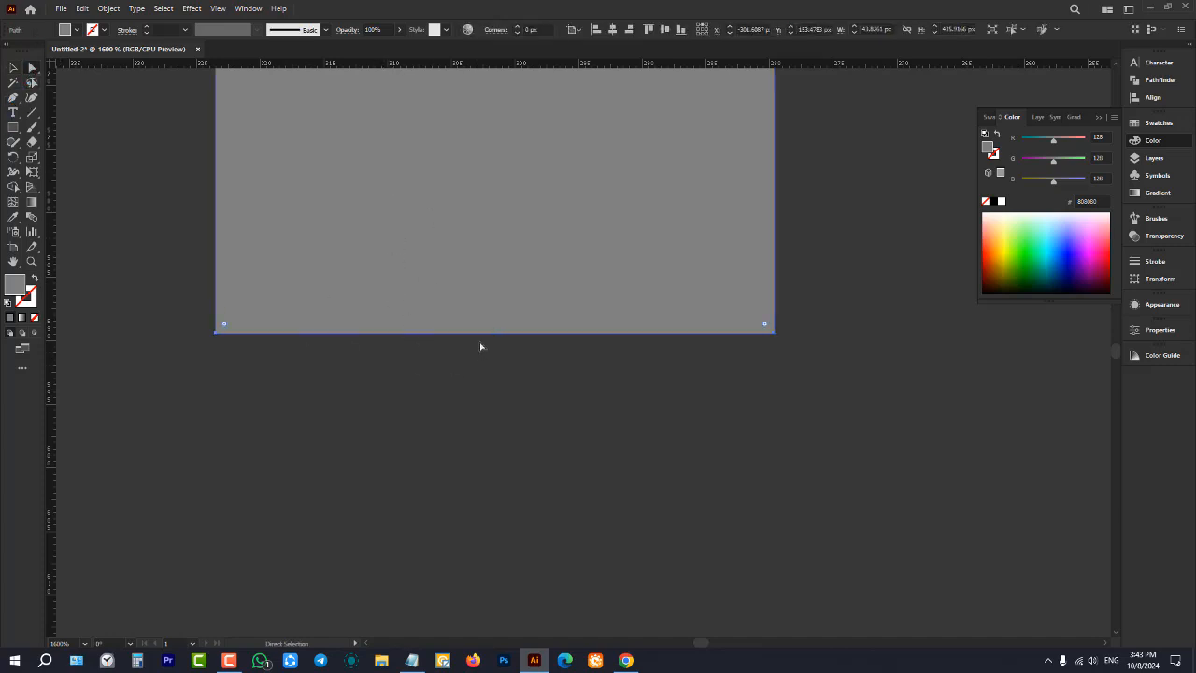
click(13, 97)
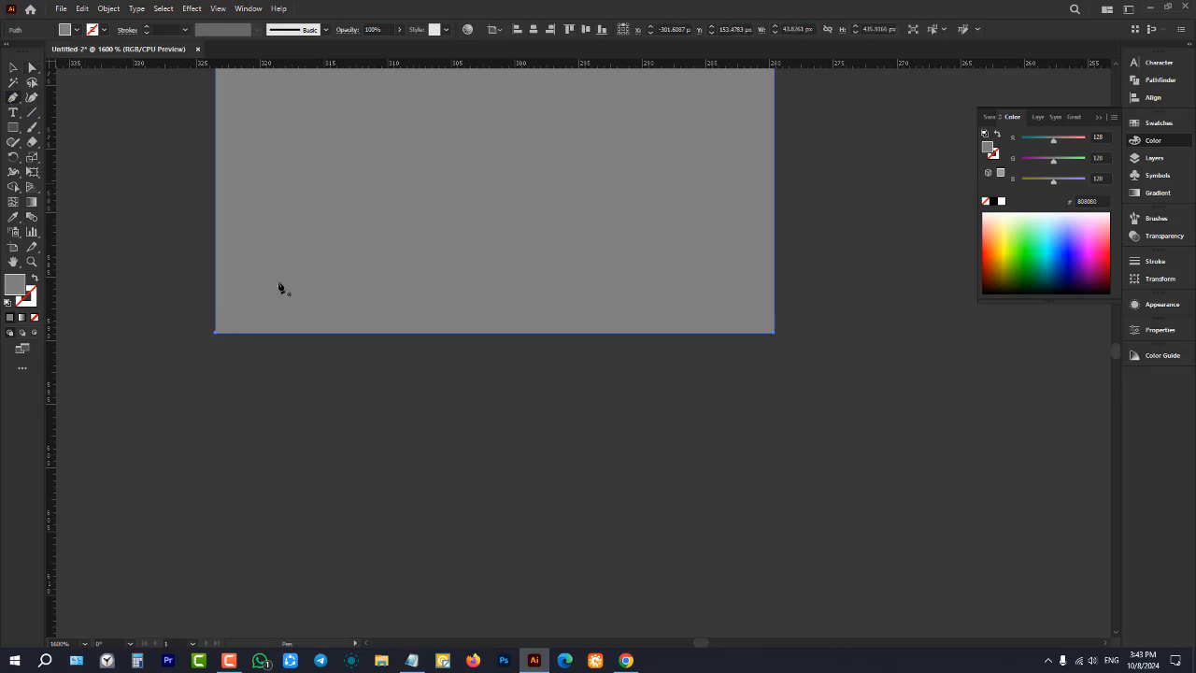
click(495, 334)
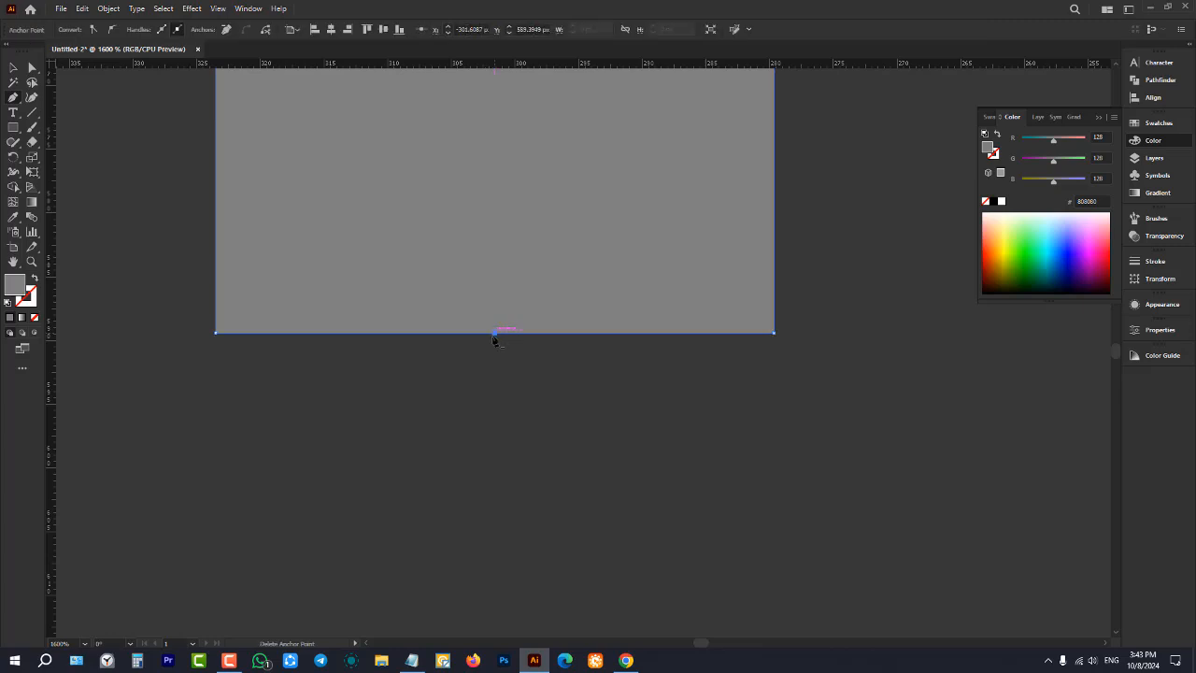
- Pull the bottom edge's middle anchor point straight down into a sharp tip, making the shape about 508 px tall, and clear the selection
key(a)
drag(504, 334, 501, 541)
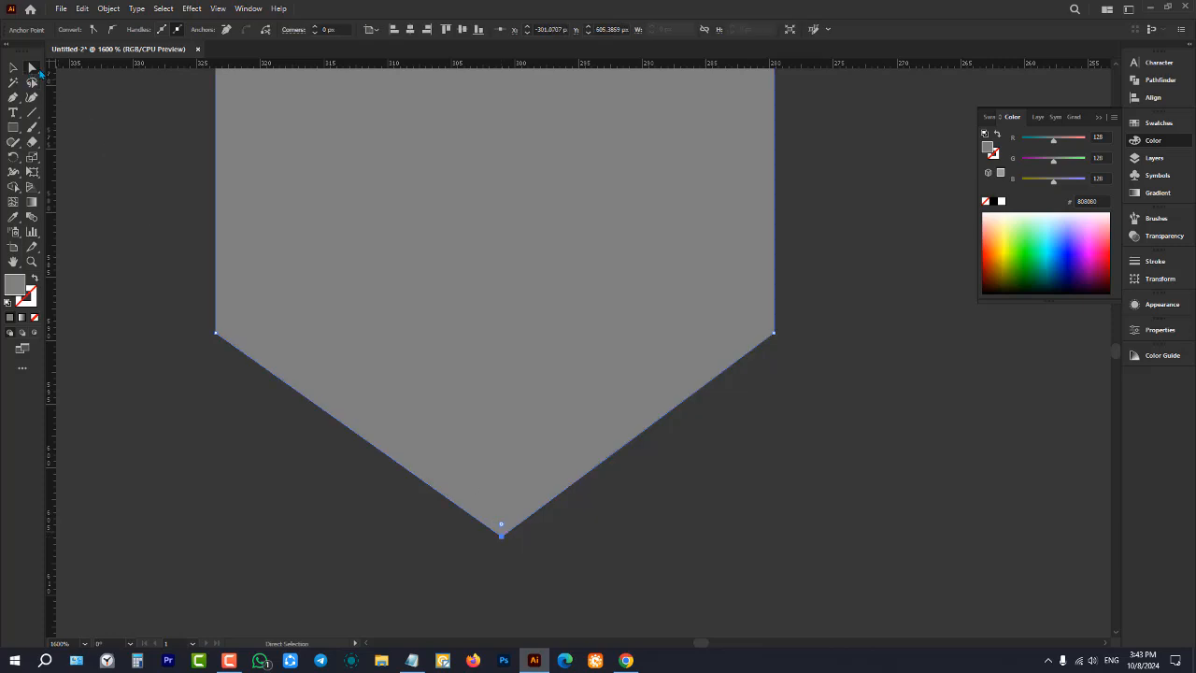
scroll(485, 348, down, 3)
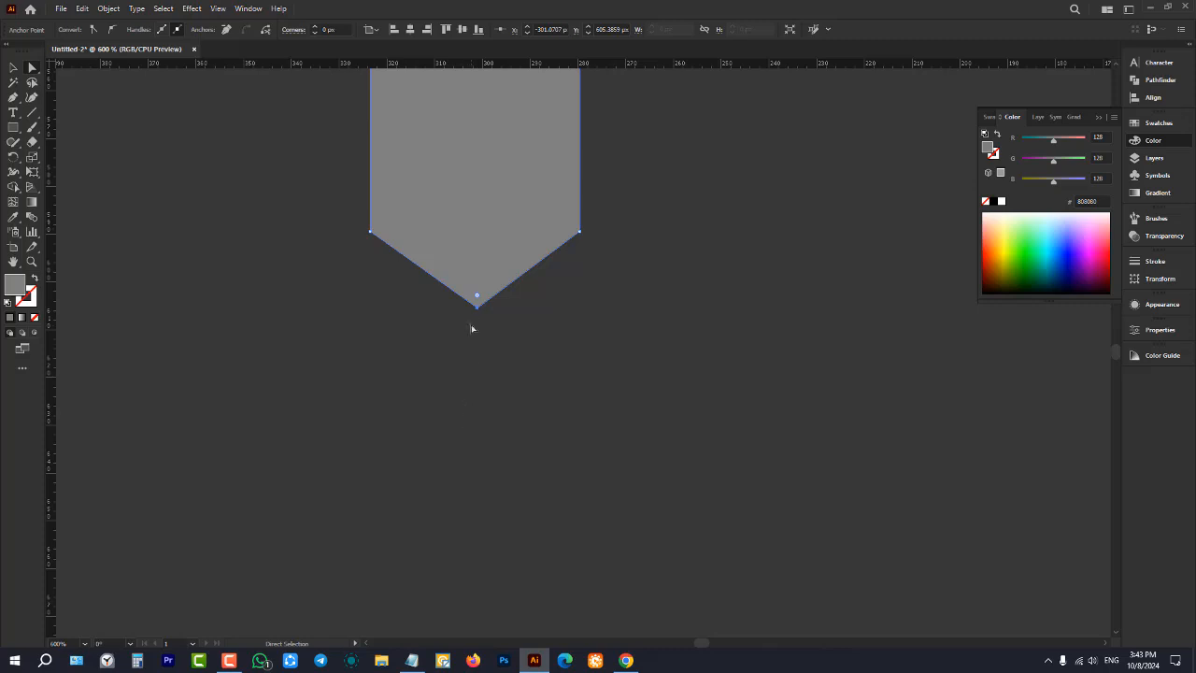
drag(476, 314, 476, 577)
key(ctrl+minus)
key(ctrl+minus)
key(ctrl+minus)
key(ctrl+minus)
key(ctrl+minus)
key(ctrl+minus)
key(ctrl+minus)
key(ctrl+minus)
key(ctrl+minus)
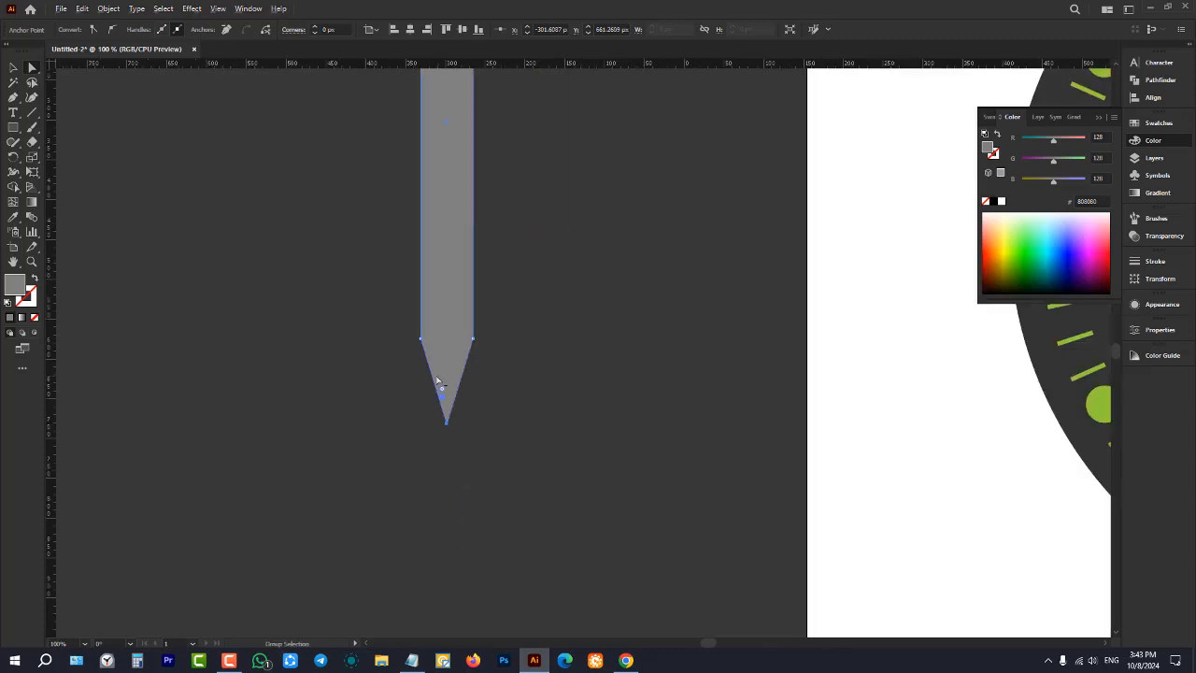
click(15, 68)
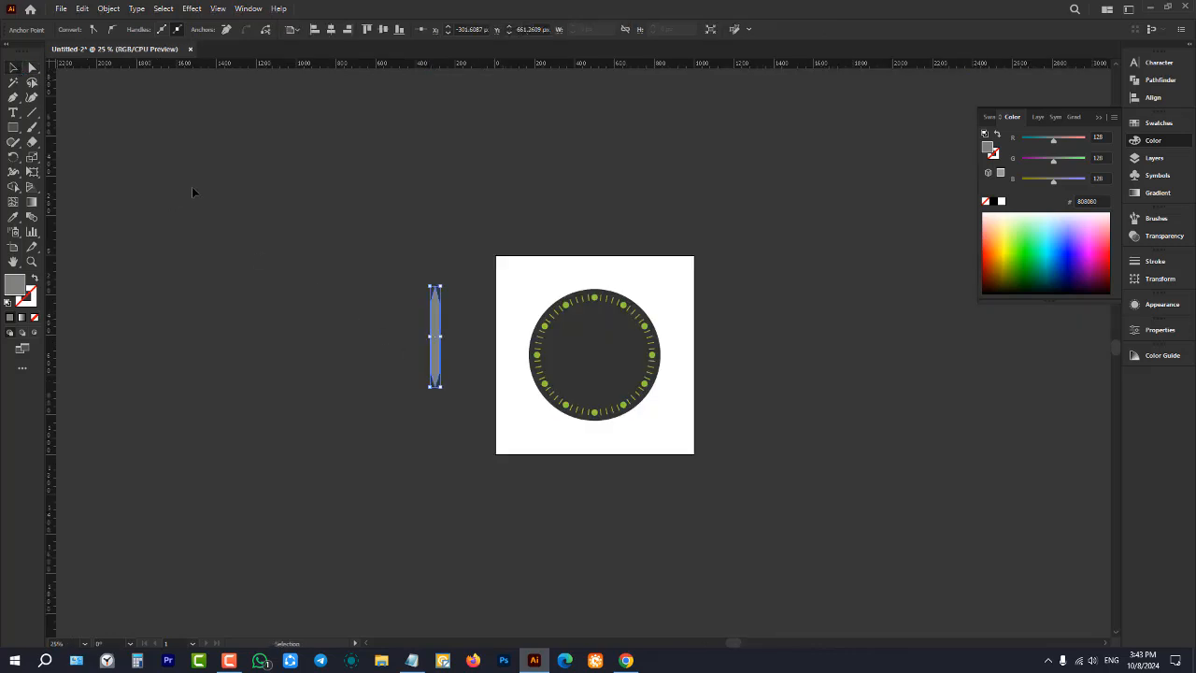
click(192, 192)
- Draw a rectangle about 83 x 164 px across the lower end of the grey hand, leaving only its tip uncovered
scroll(448, 352, up, 4)
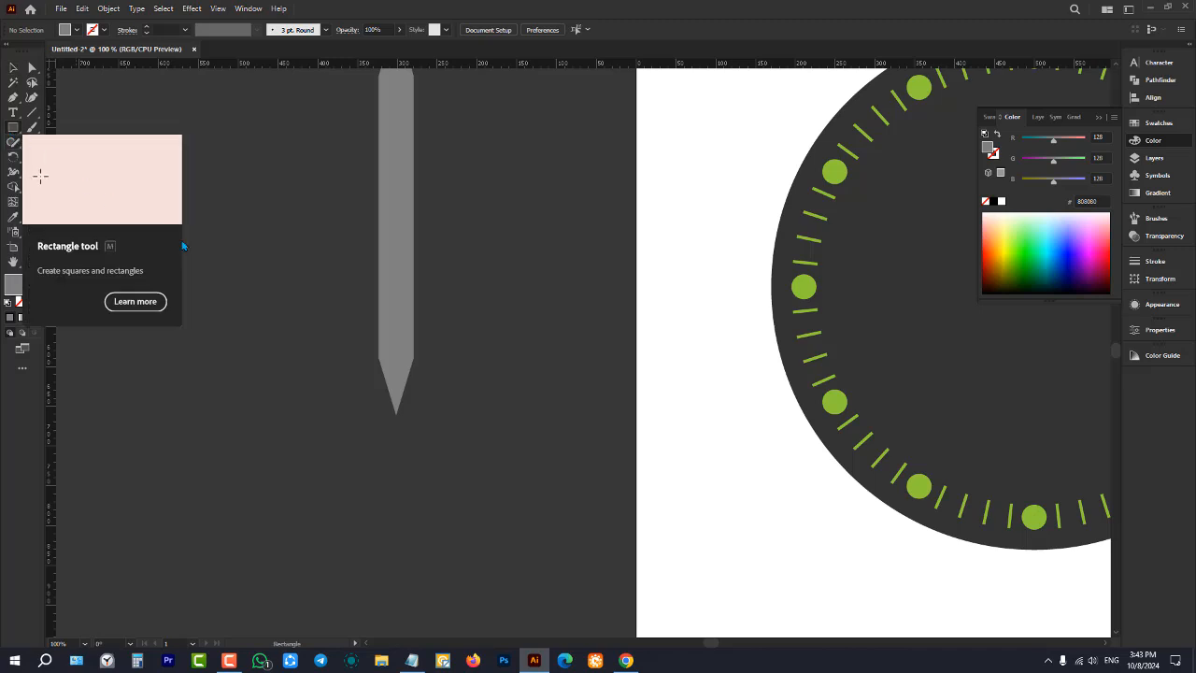
click(13, 128)
scroll(364, 249, up, 2)
drag(356, 249, 456, 440)
scroll(420, 365, down, 3)
scroll(427, 360, up, 3)
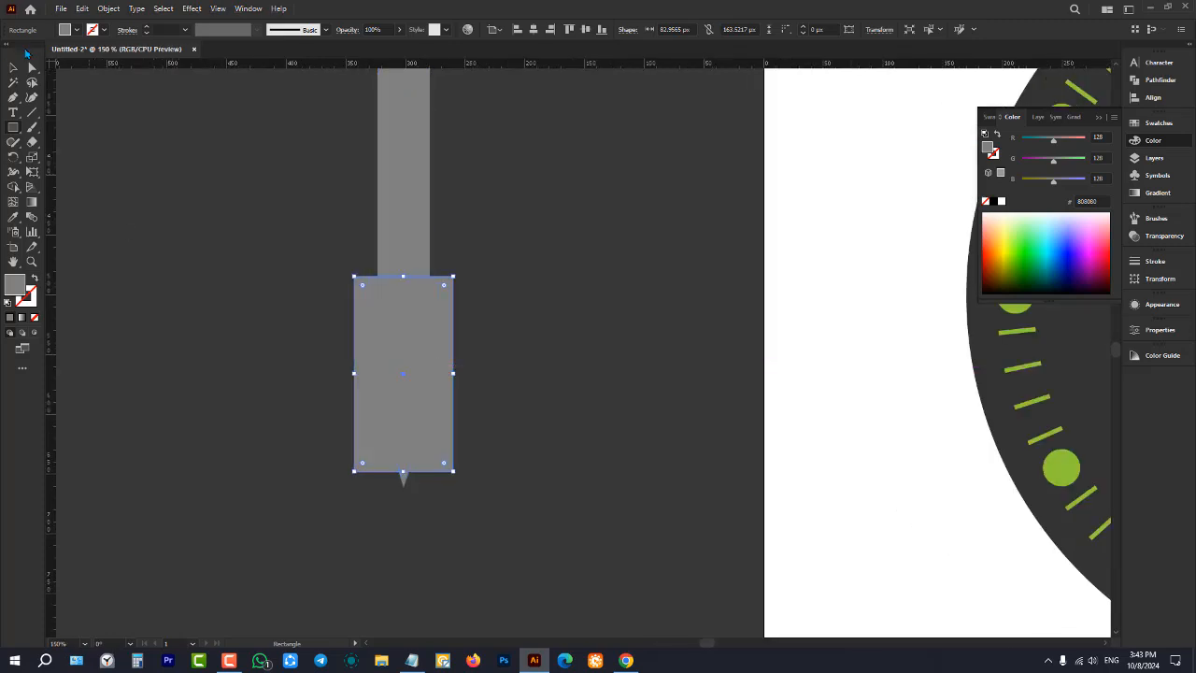
- Fill the rectangle with the dark grey swatch 4D4D4D and clear the selection
click(75, 30)
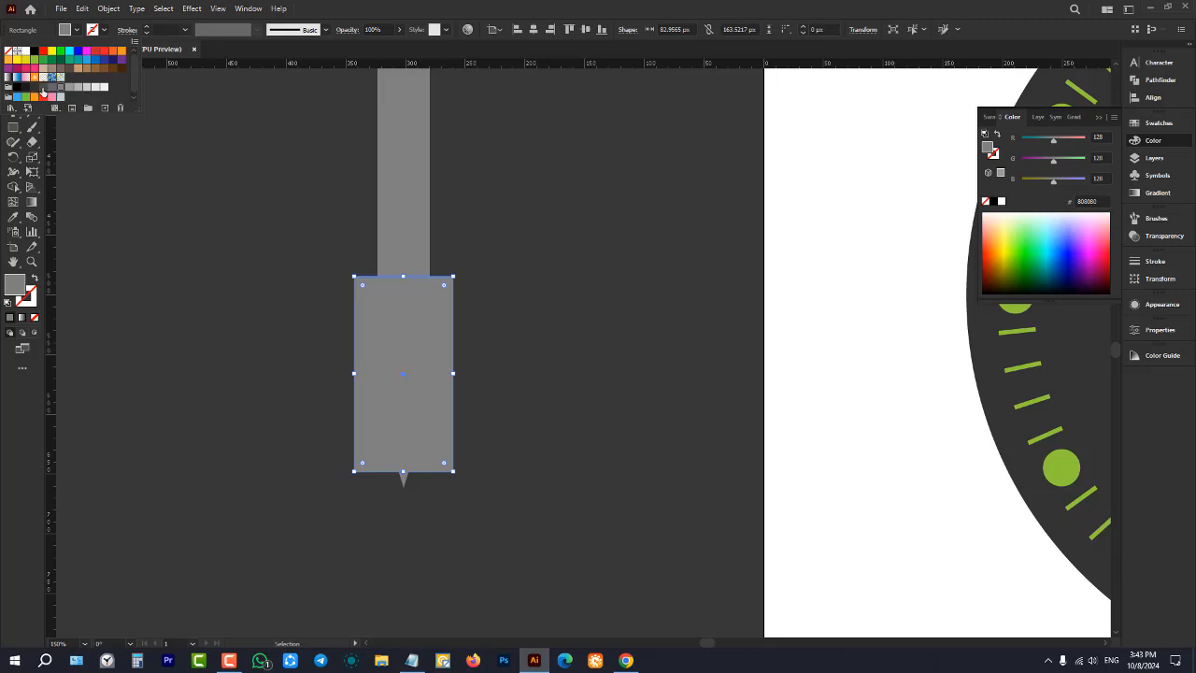
click(42, 89)
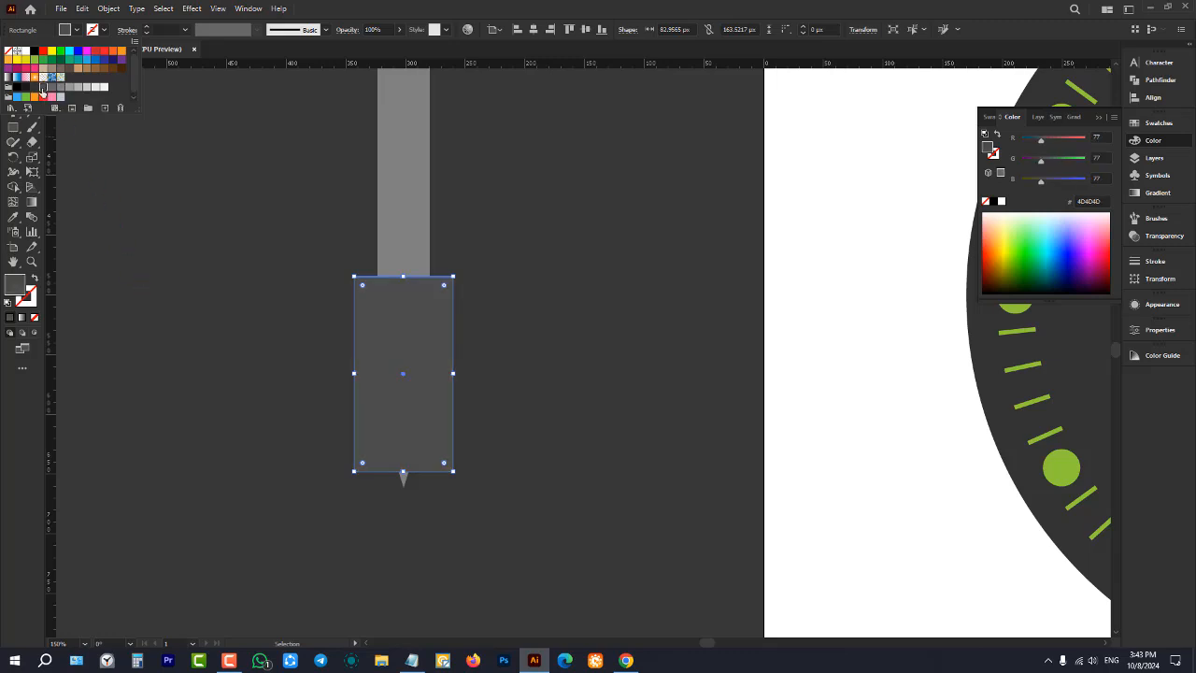
click(35, 87)
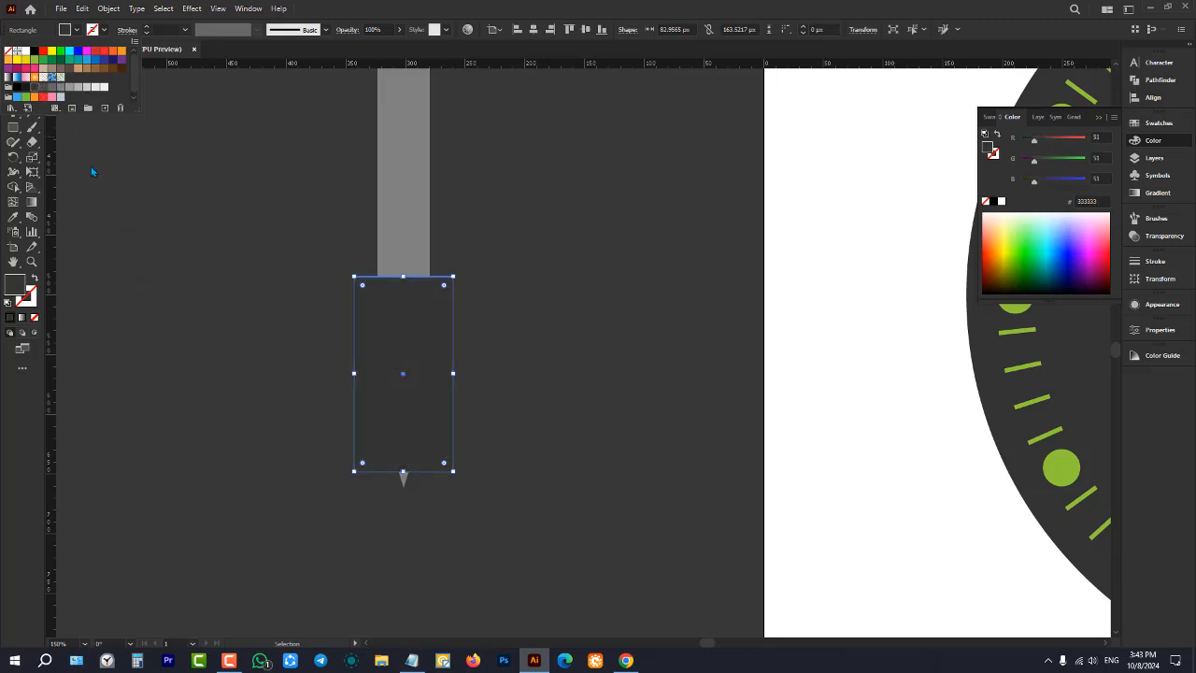
click(42, 89)
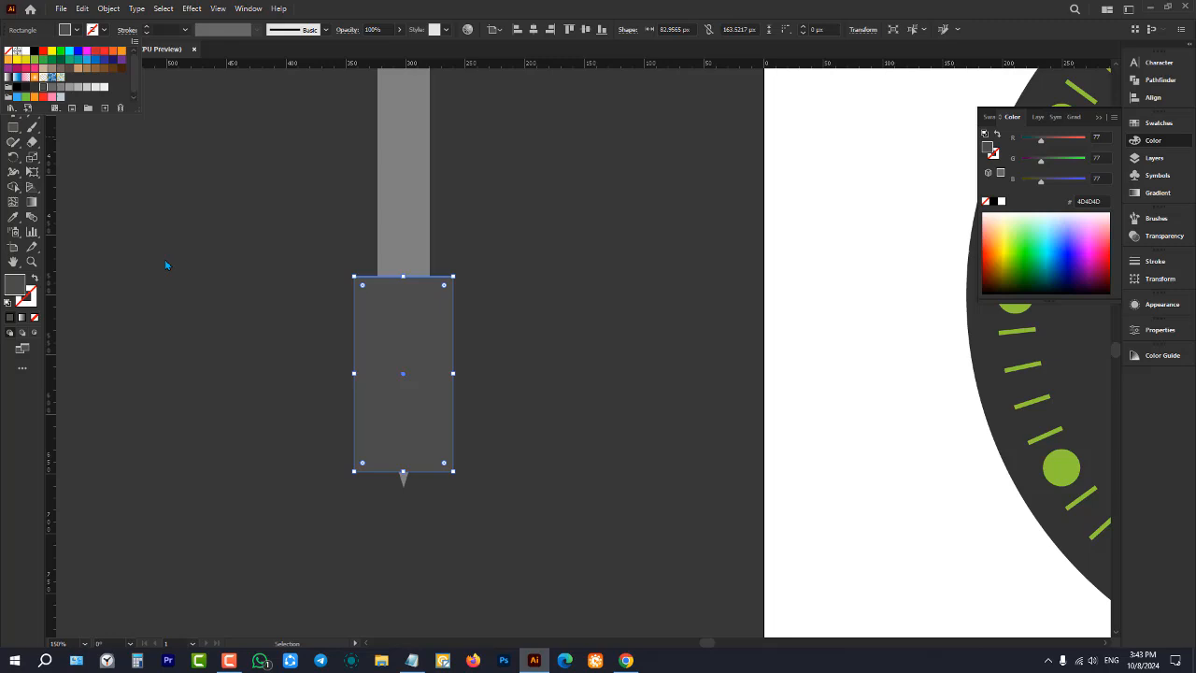
click(157, 192)
- Remove the rectangle's parts outside the hand and the small light tip below it with Shape Builder, and clear the selection
mouse_move(234, 240)
mouse_down()
mouse_move(547, 458)
mouse_move(486, 416)
mouse_up()
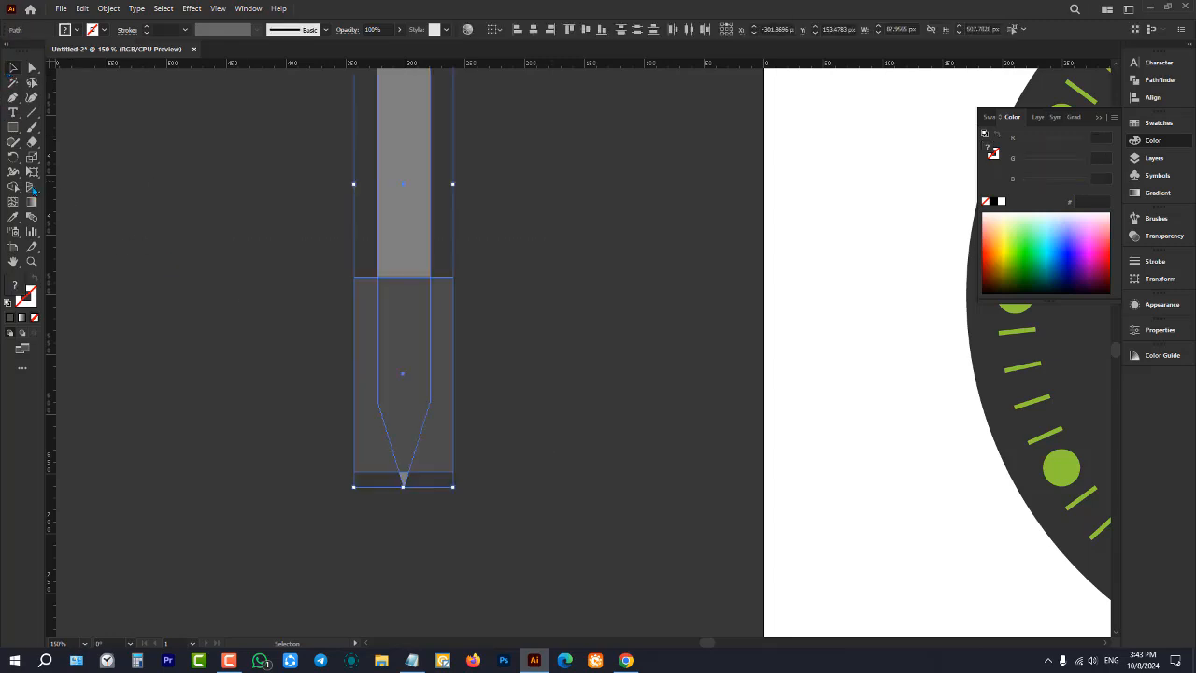
click(13, 187)
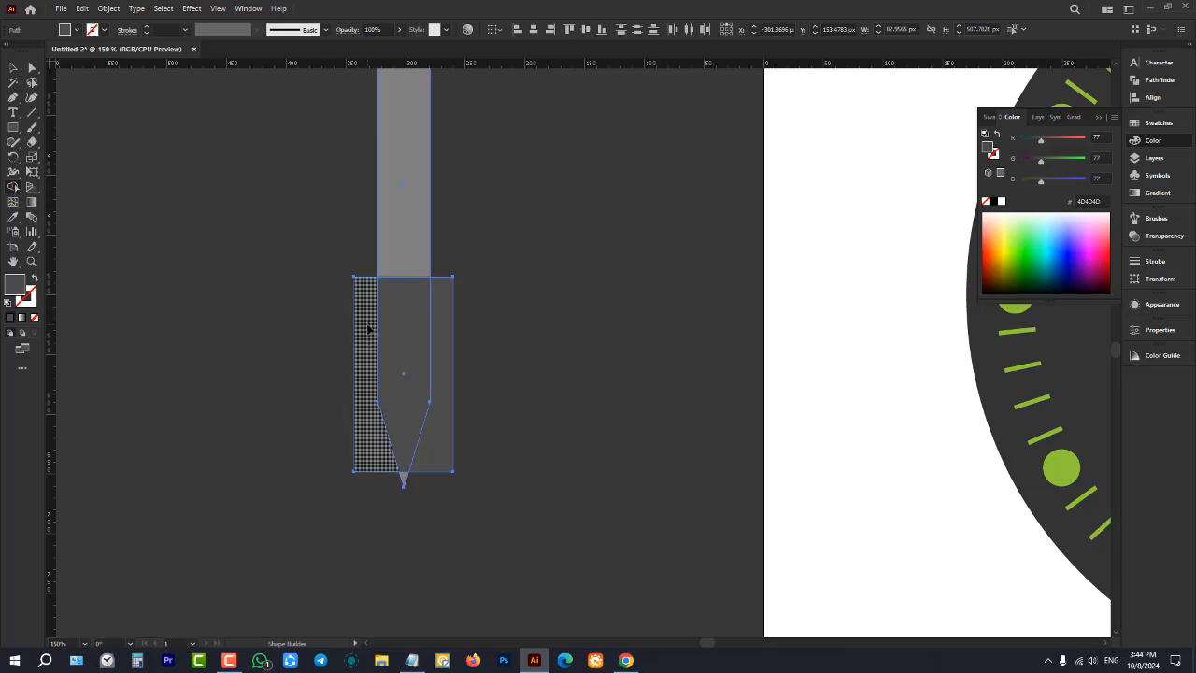
scroll(367, 329, up, 2)
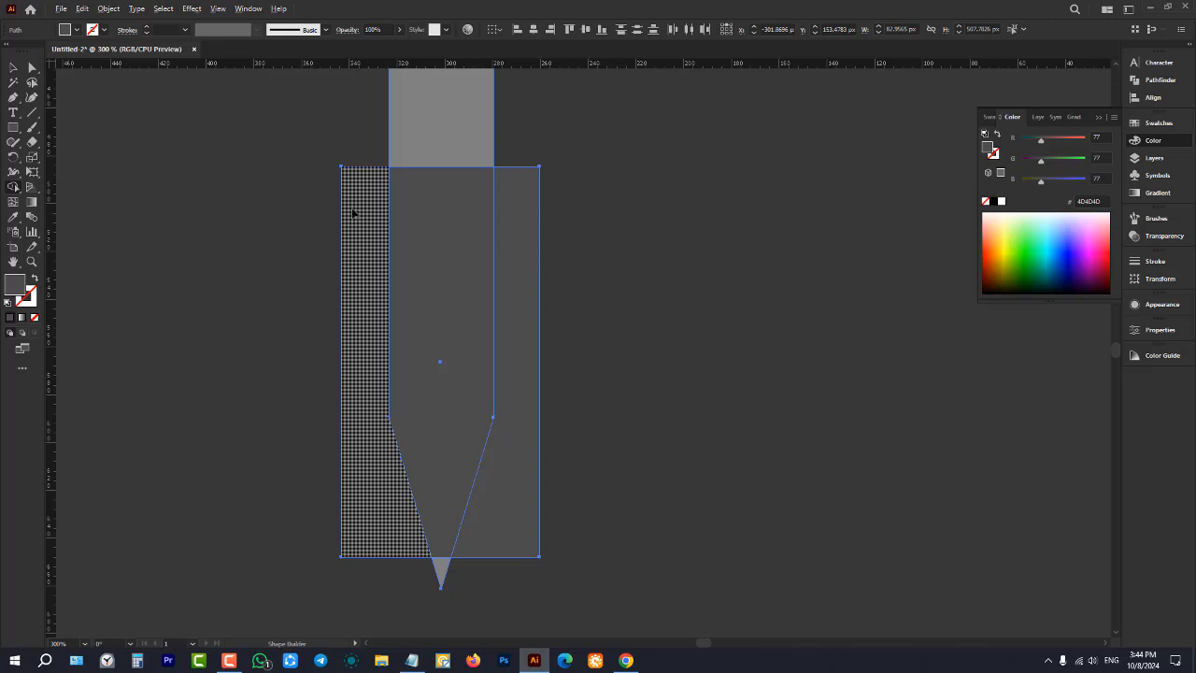
alt+click(366, 234)
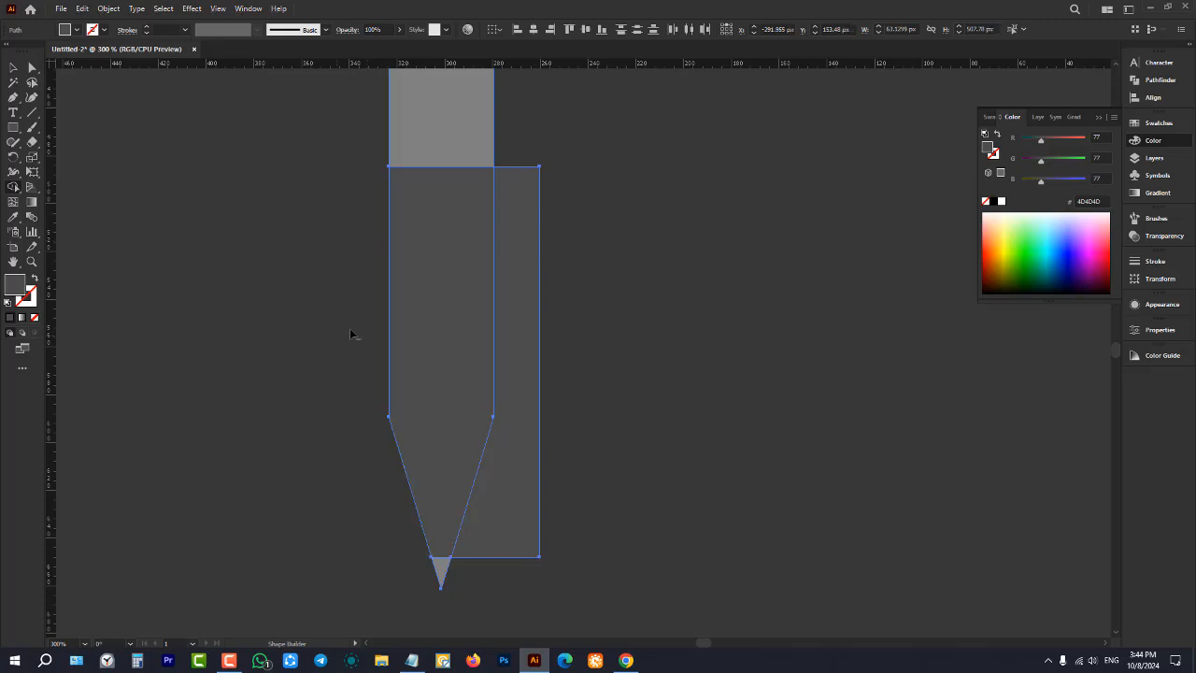
alt+click(524, 211)
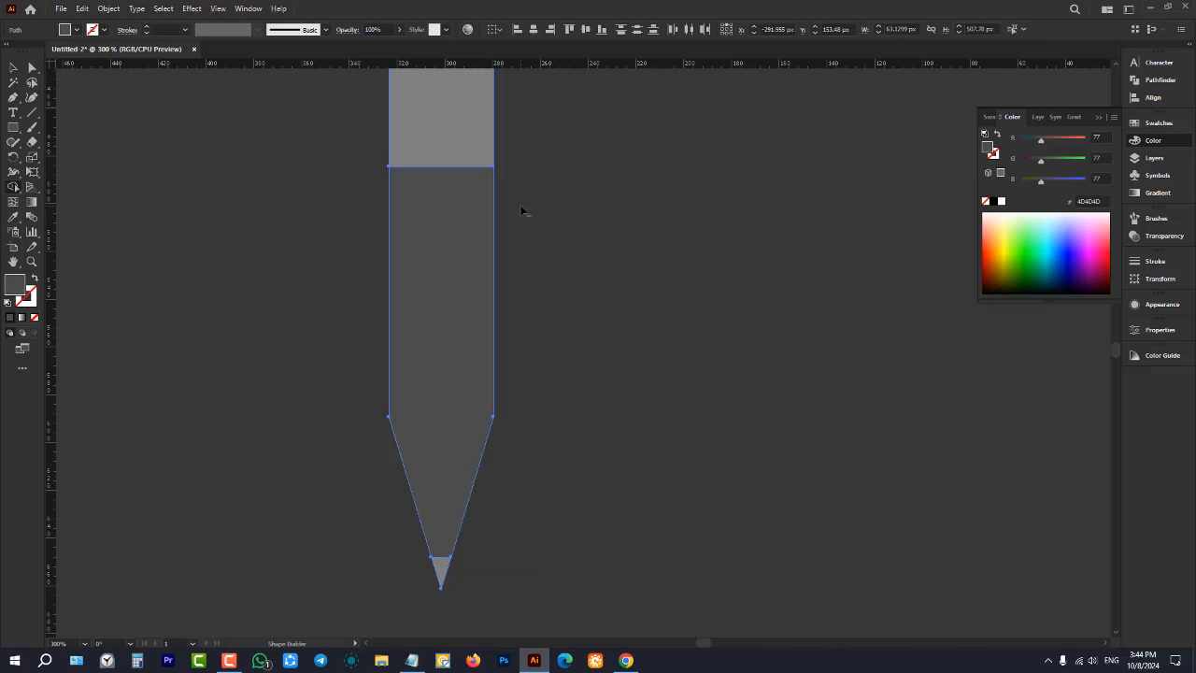
scroll(525, 317, down, 4)
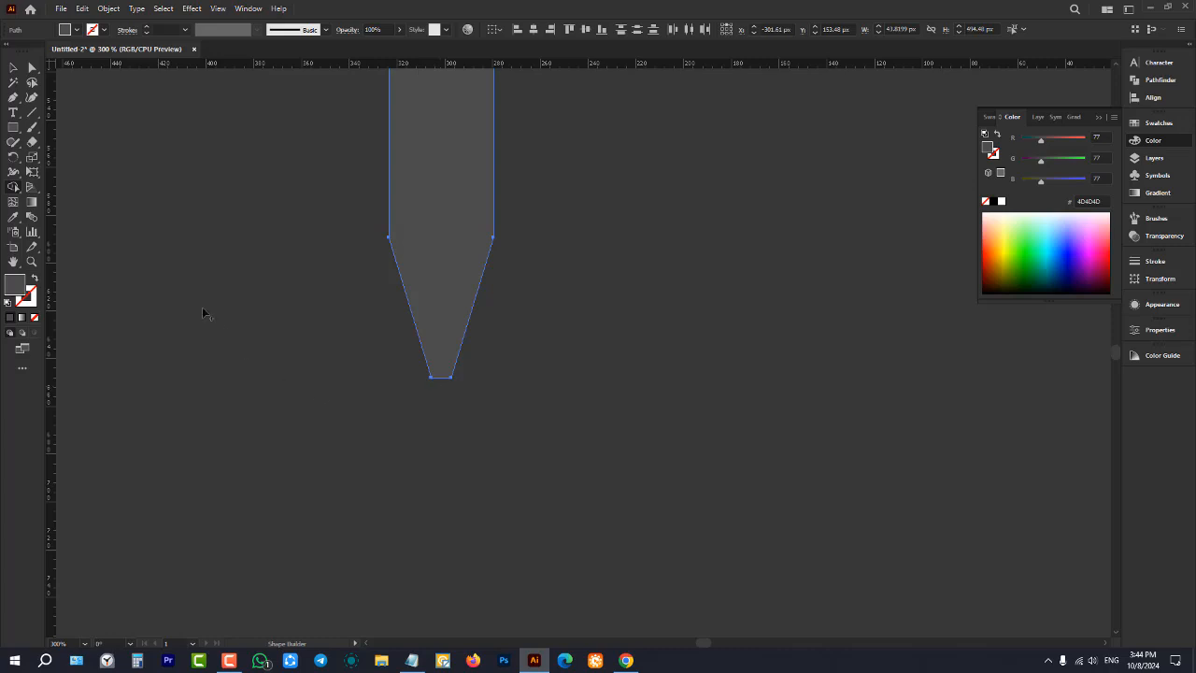
scroll(202, 313, up, 3)
key(v)
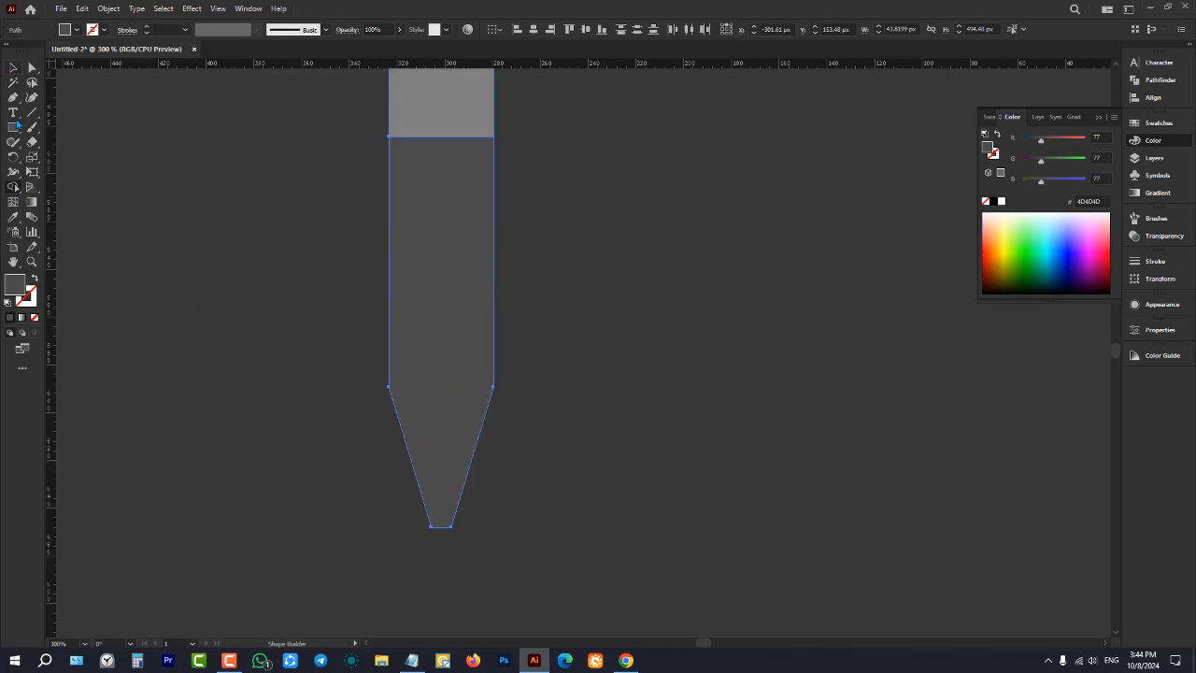
click(13, 67)
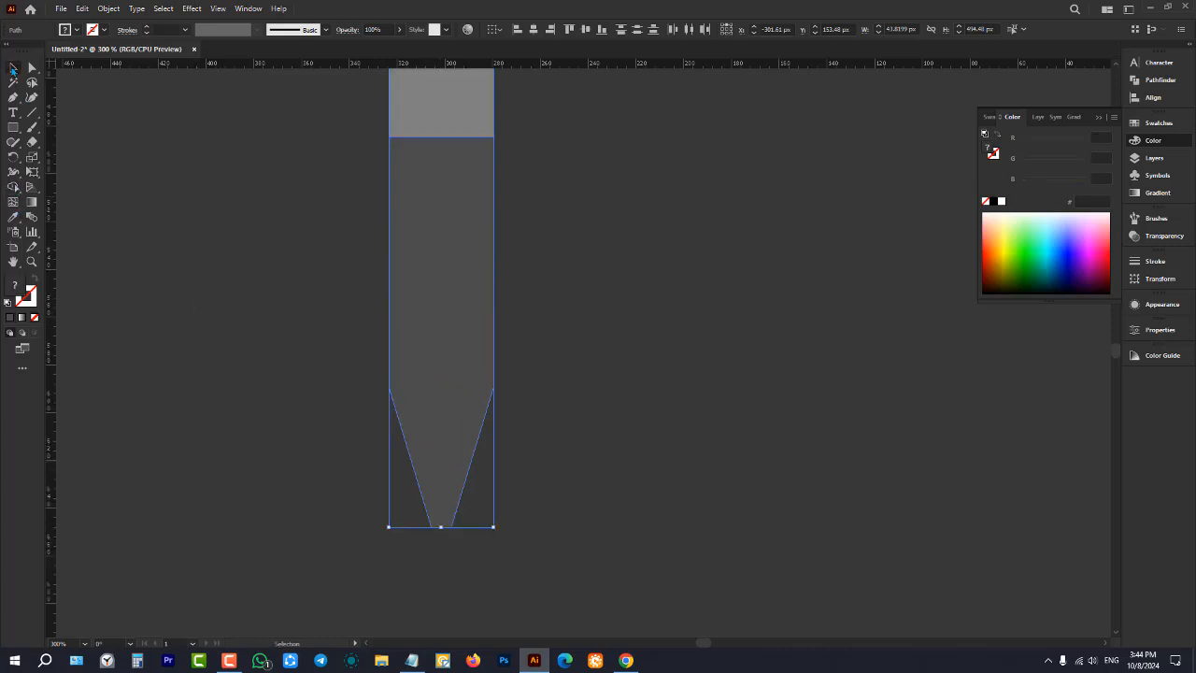
click(164, 178)
- Move the dark lower section's top edge straight down with Direct Selection, making the section about 138 px tall, and clear the selection
scroll(347, 332, down, 5)
scroll(369, 320, up, 5)
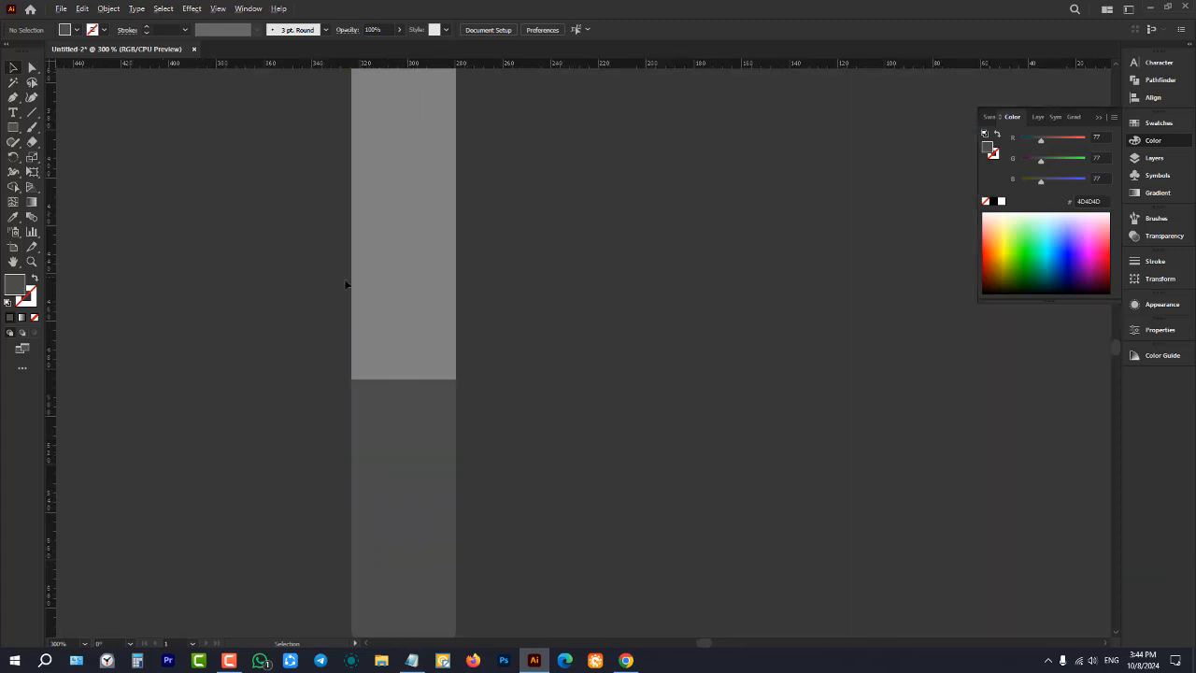
scroll(311, 285, down, 2)
click(31, 70)
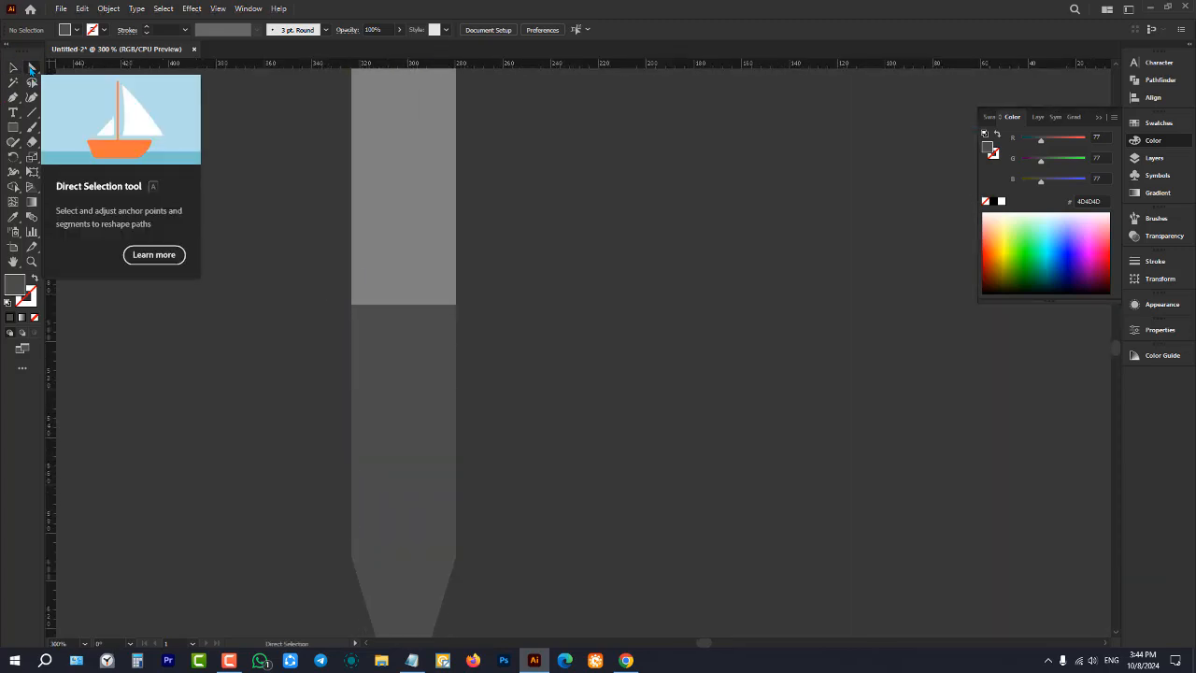
click(406, 308)
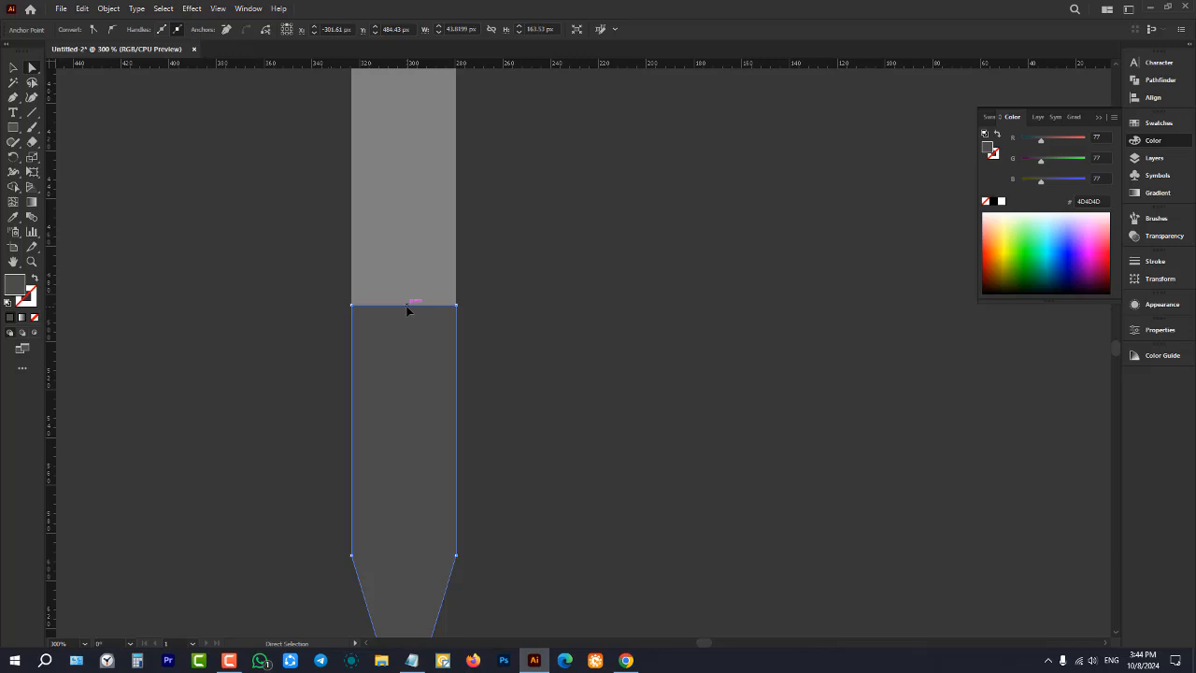
scroll(407, 311, up, 3)
click(252, 306)
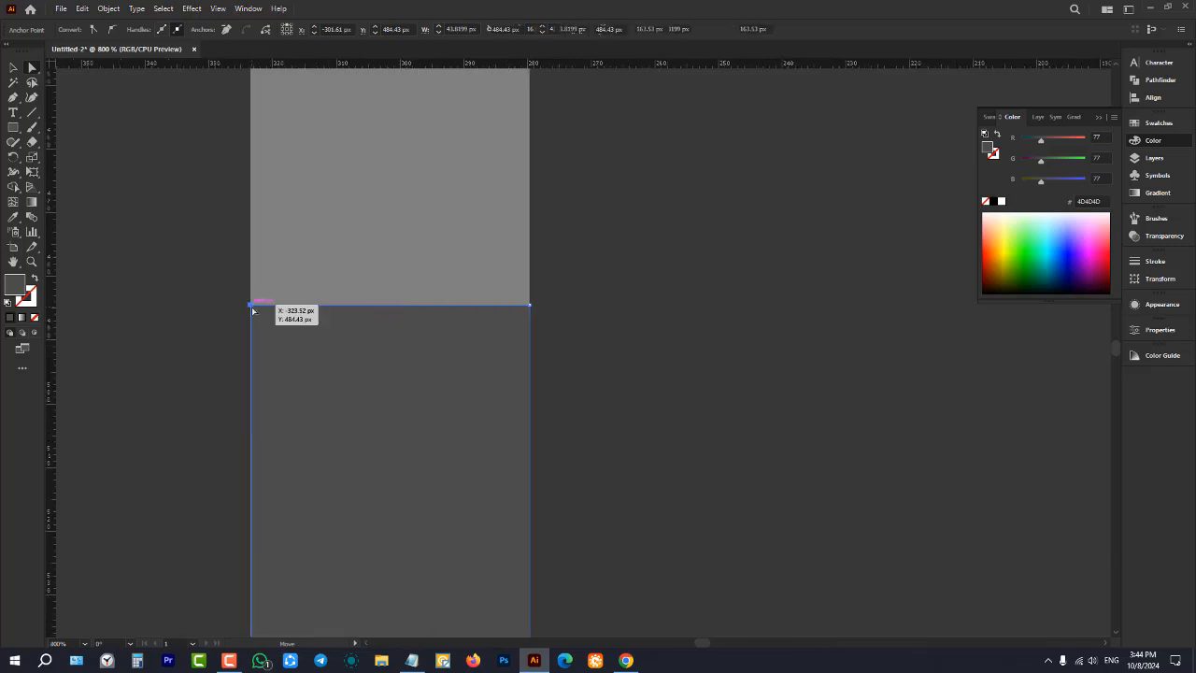
shift+click(530, 305)
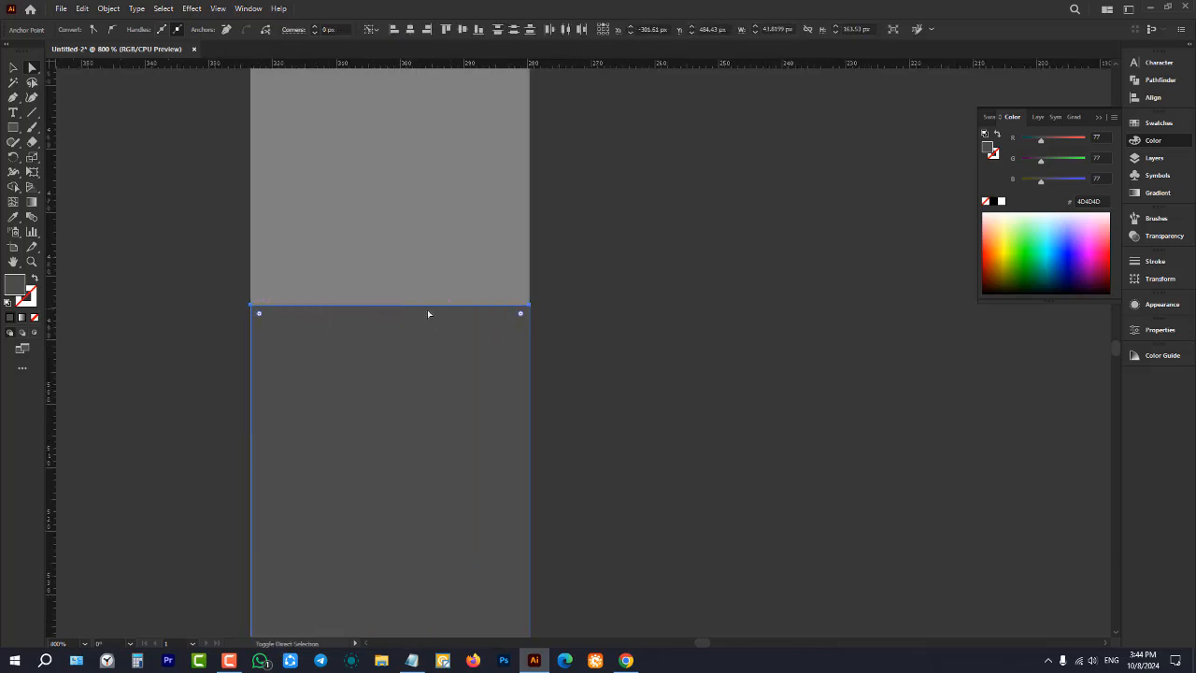
drag(406, 306, 405, 466)
scroll(414, 401, down, 5)
scroll(416, 398, down, 2)
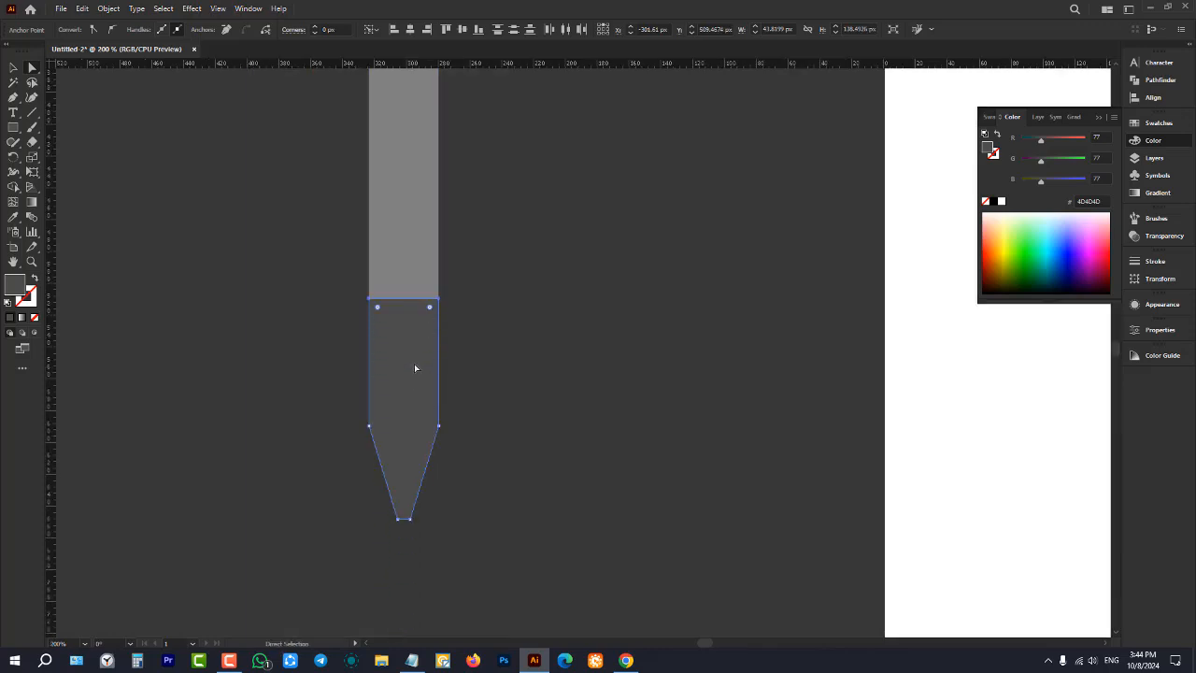
scroll(346, 297, up, 2)
click(11, 68)
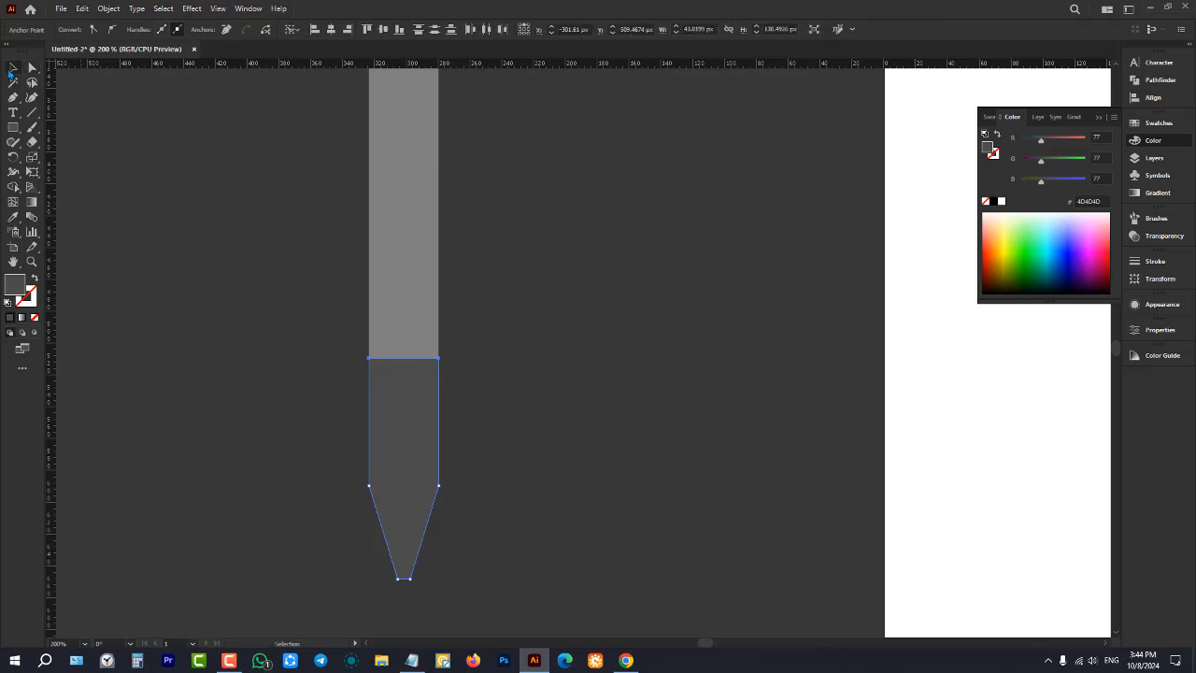
click(59, 196)
- Draw a dark grey rectangle about 33 x 158 px inside the hand's light section, just above the dark lower section
click(13, 128)
scroll(355, 267, up, 2)
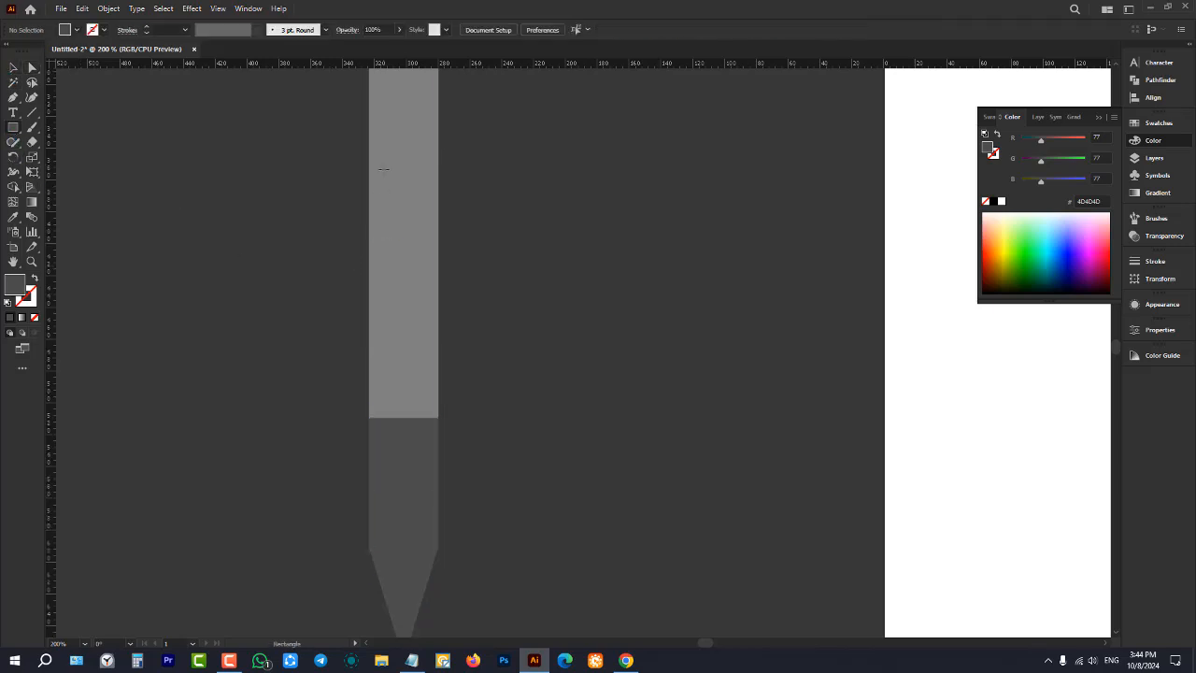
drag(375, 145, 429, 392)
key(v)
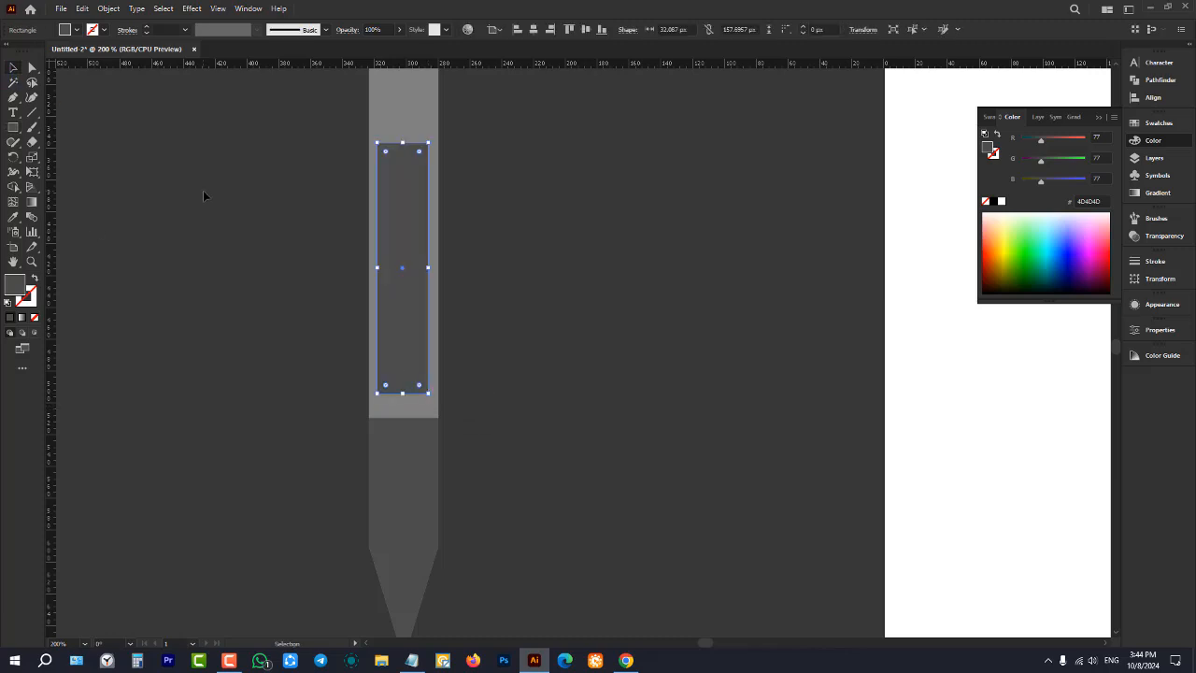
- Scale the dark grey rectangle inside the hand's light section down to about 27 x 133 px and clear the selection
click(203, 190)
scroll(525, 290, down, 4)
scroll(518, 270, up, 4)
click(424, 240)
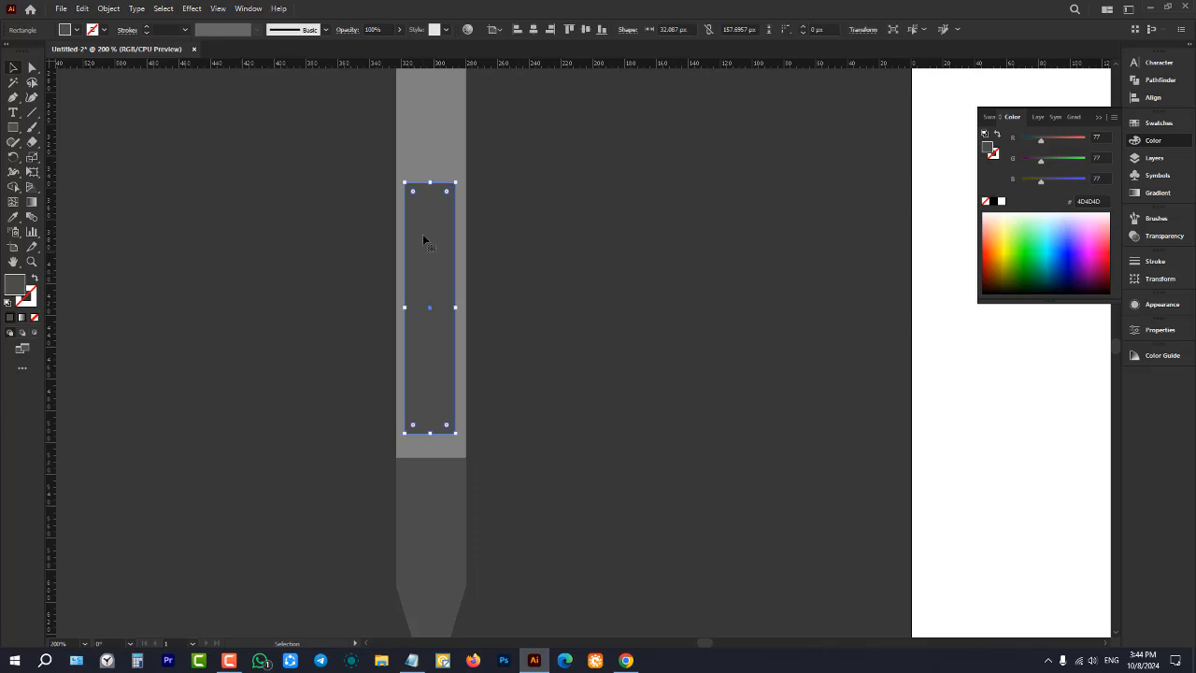
drag(427, 182, 476, 234)
click(497, 285)
scroll(511, 302, down, 4)
scroll(513, 302, up, 3)
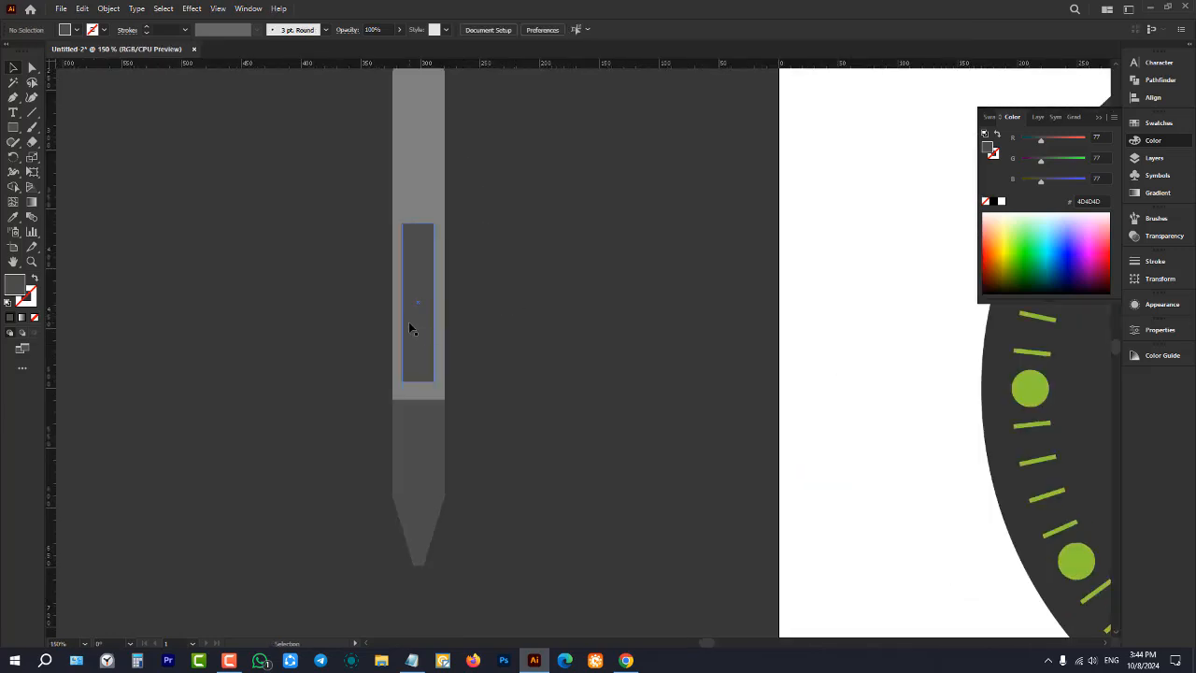
- Move the scaled rectangle straight down to just above the dark lower section, leaving a thin light border, and clear the selection
drag(409, 321, 411, 342)
click(509, 333)
scroll(509, 332, down, 3)
scroll(505, 323, up, 2)
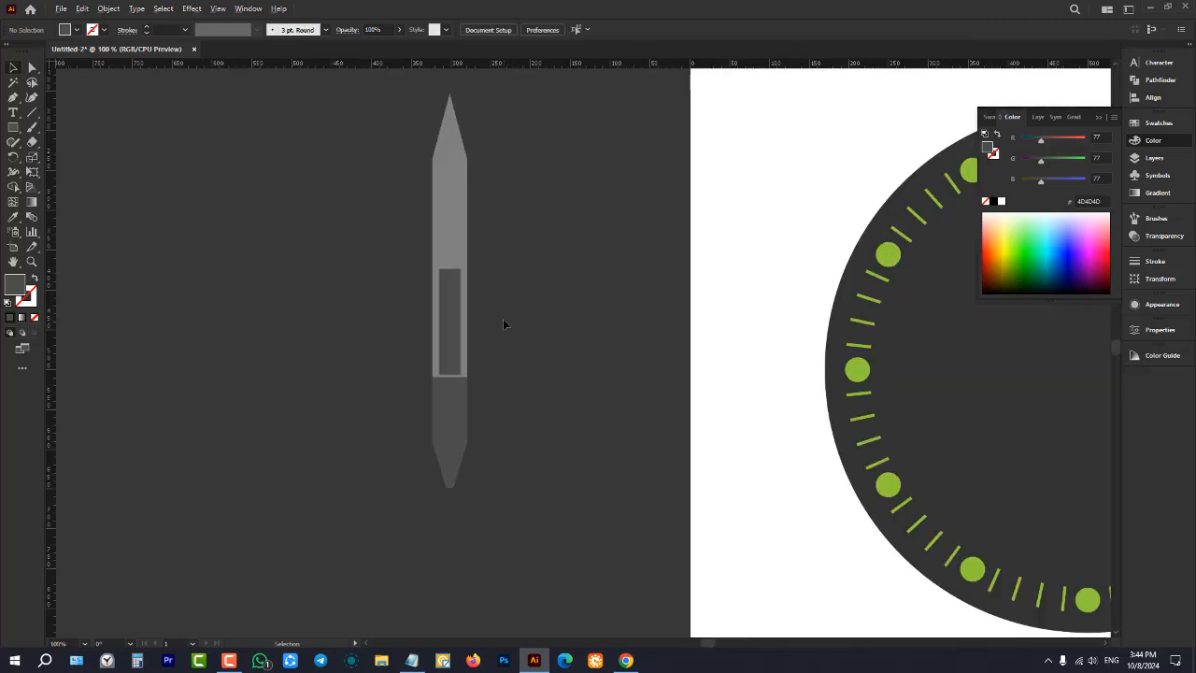
click(458, 316)
scroll(458, 315, up, 3)
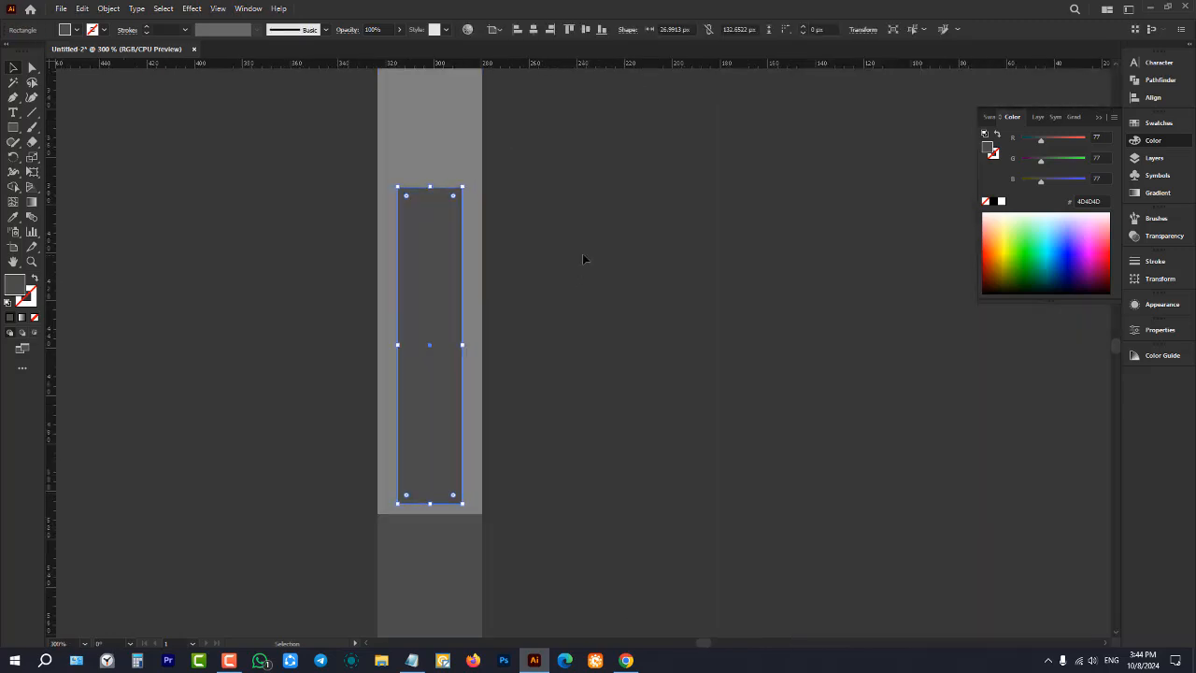
click(600, 246)
scroll(568, 297, down, 4)
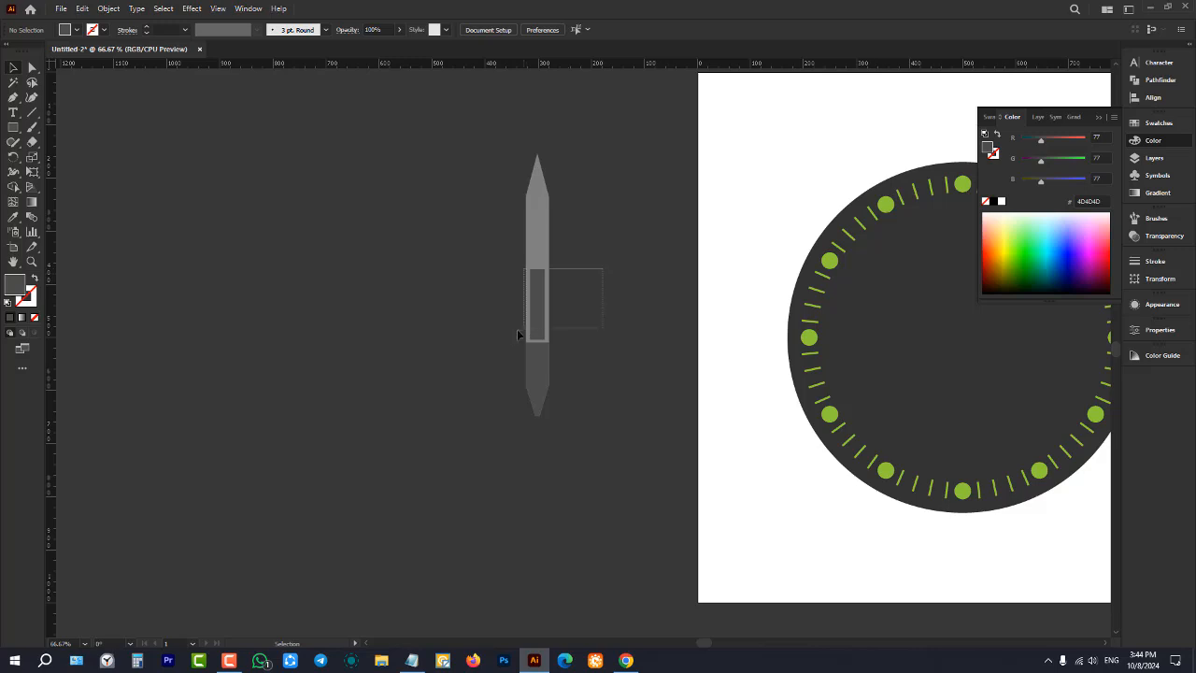
- Try to cut the rectangle out of the hand with Pathfinder Minus Front on all the hand's parts
click(517, 334)
scroll(570, 288, up, 3)
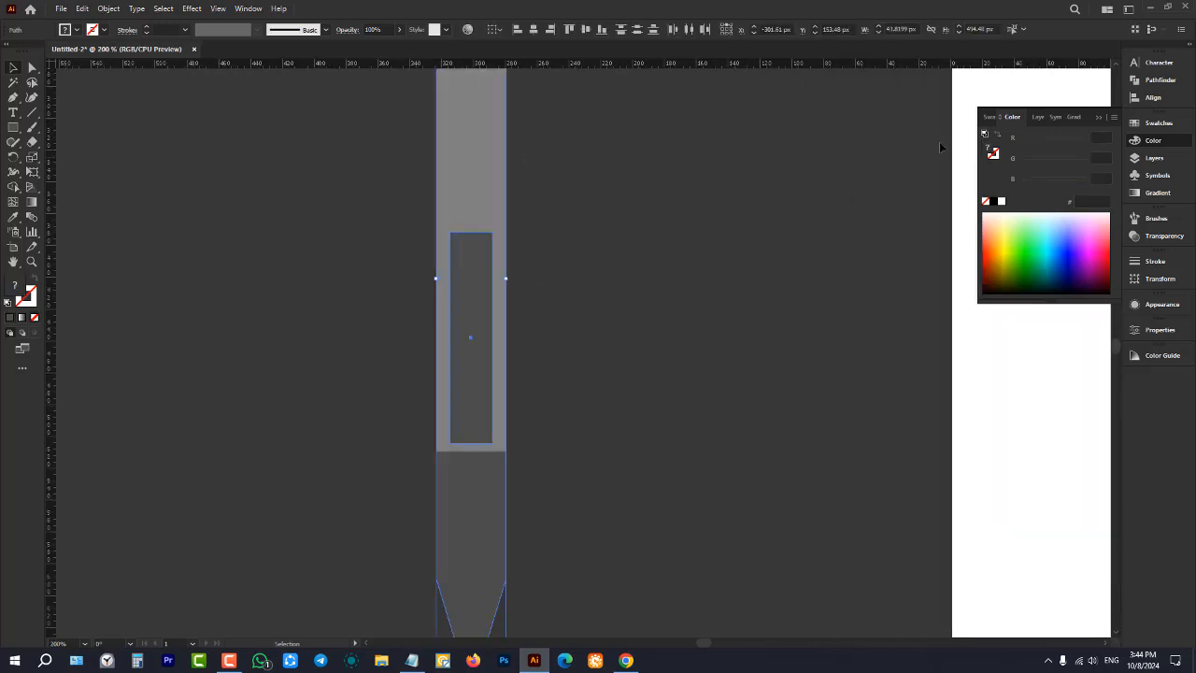
click(1161, 80)
click(1012, 89)
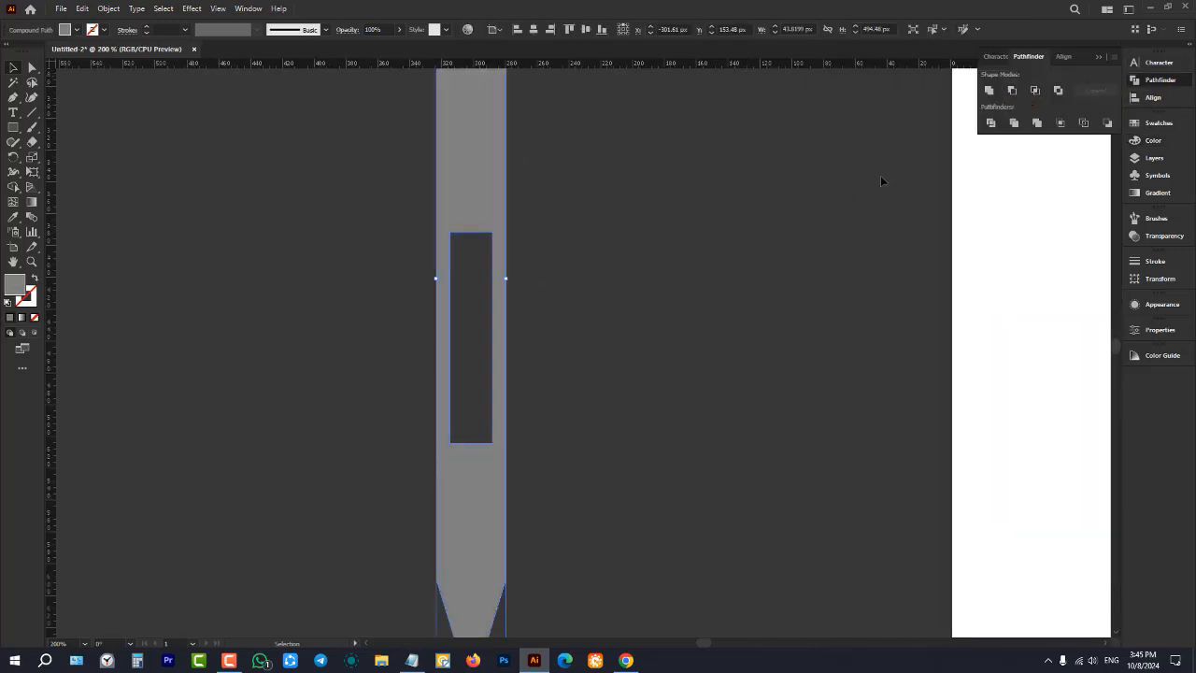
click(665, 296)
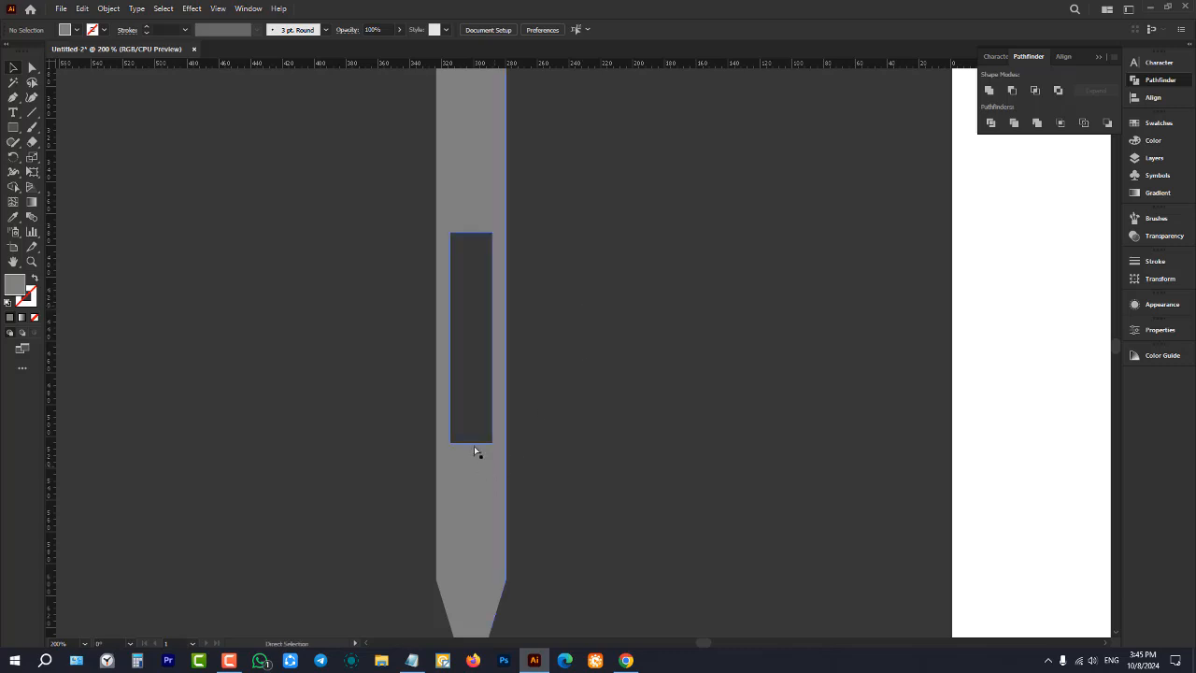
key(ctrl+z)
click(639, 402)
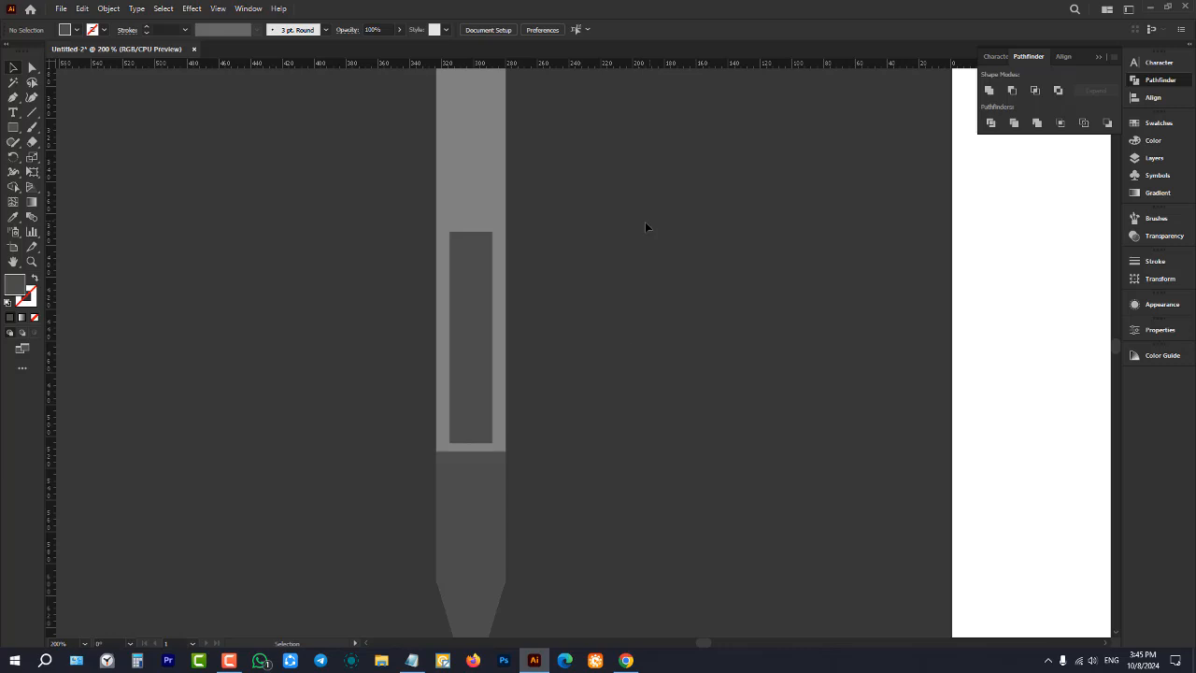
- Cut the rectangular window out of the hand's light section with Shape Builder and clear the selection
drag(644, 227, 361, 355)
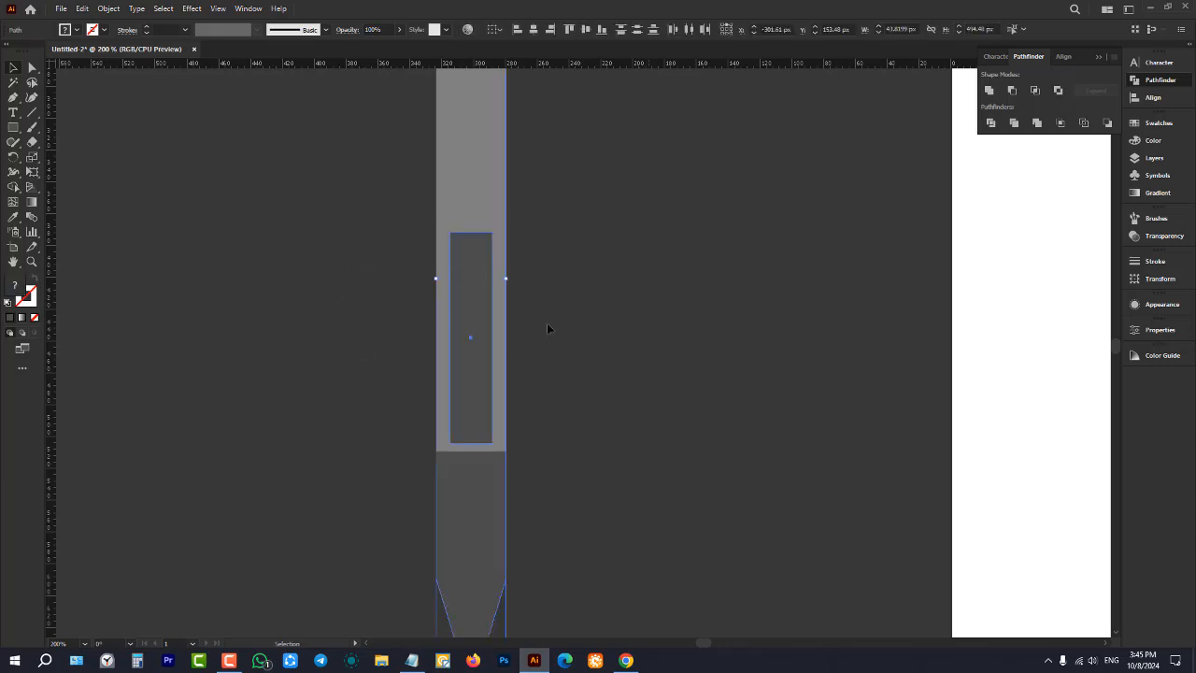
click(14, 188)
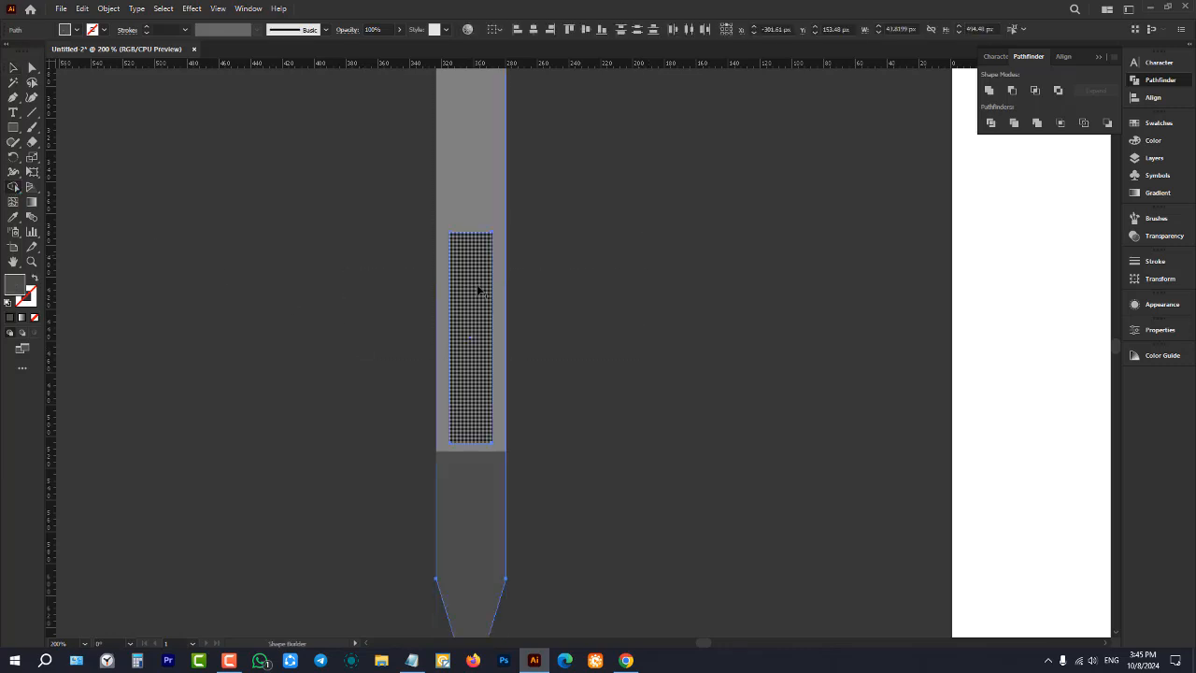
alt+click(469, 400)
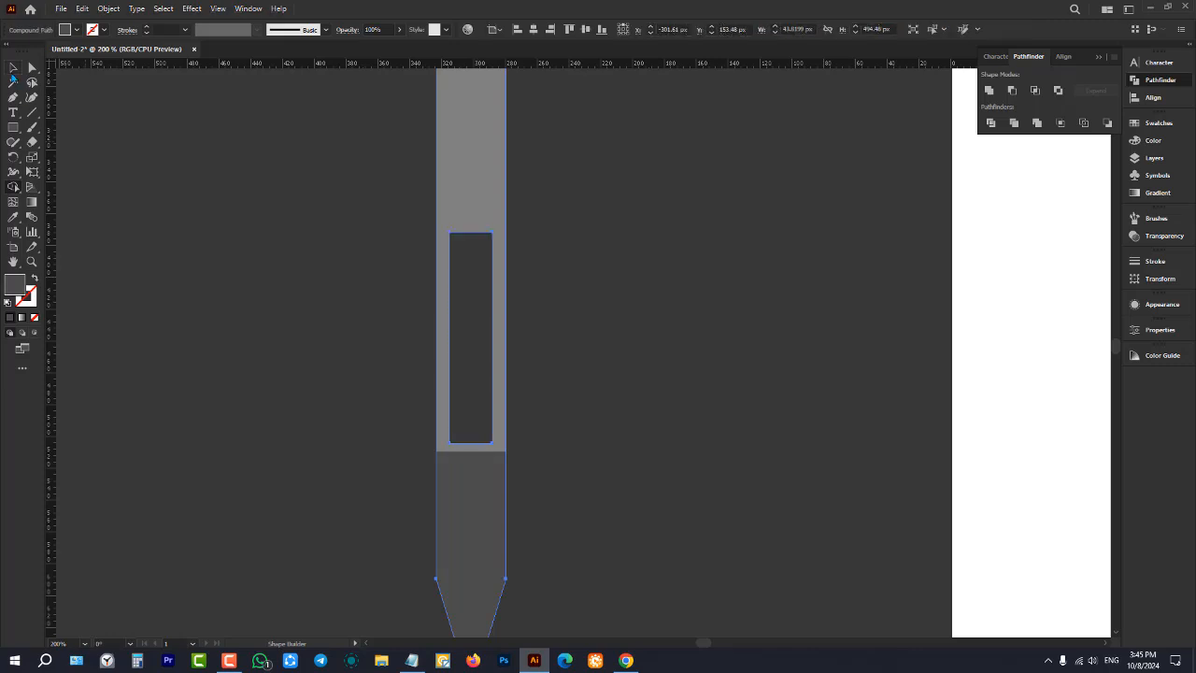
click(13, 68)
click(259, 157)
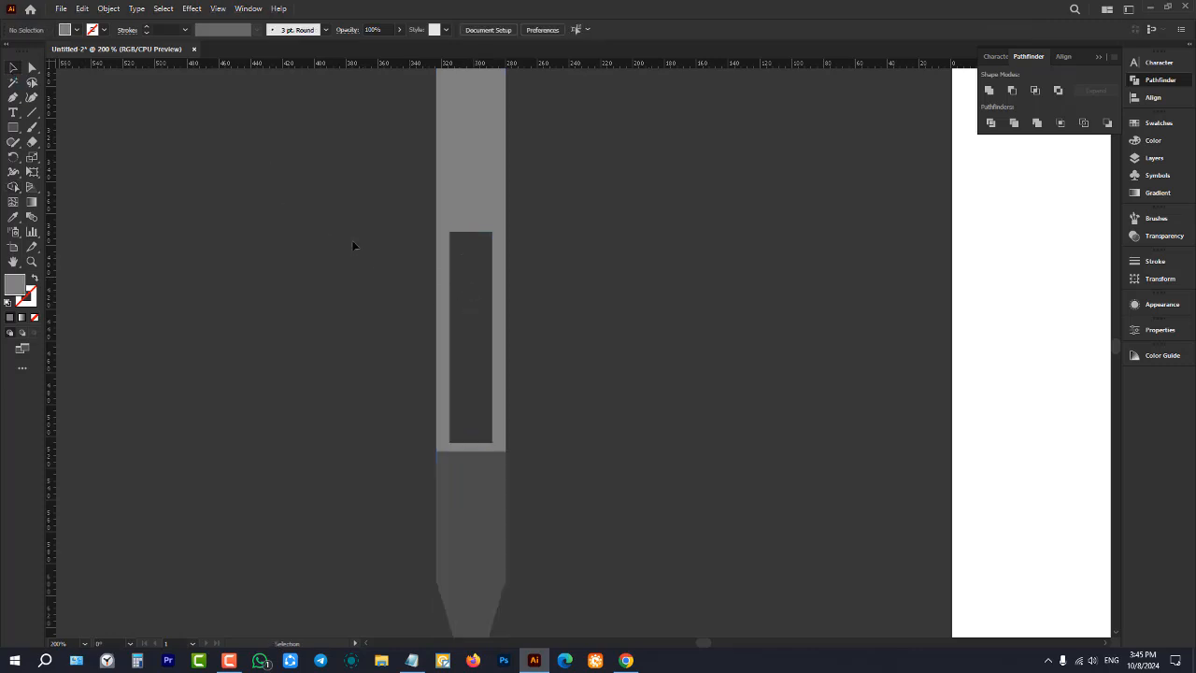
scroll(355, 245, down, 4)
drag(464, 395, 469, 404)
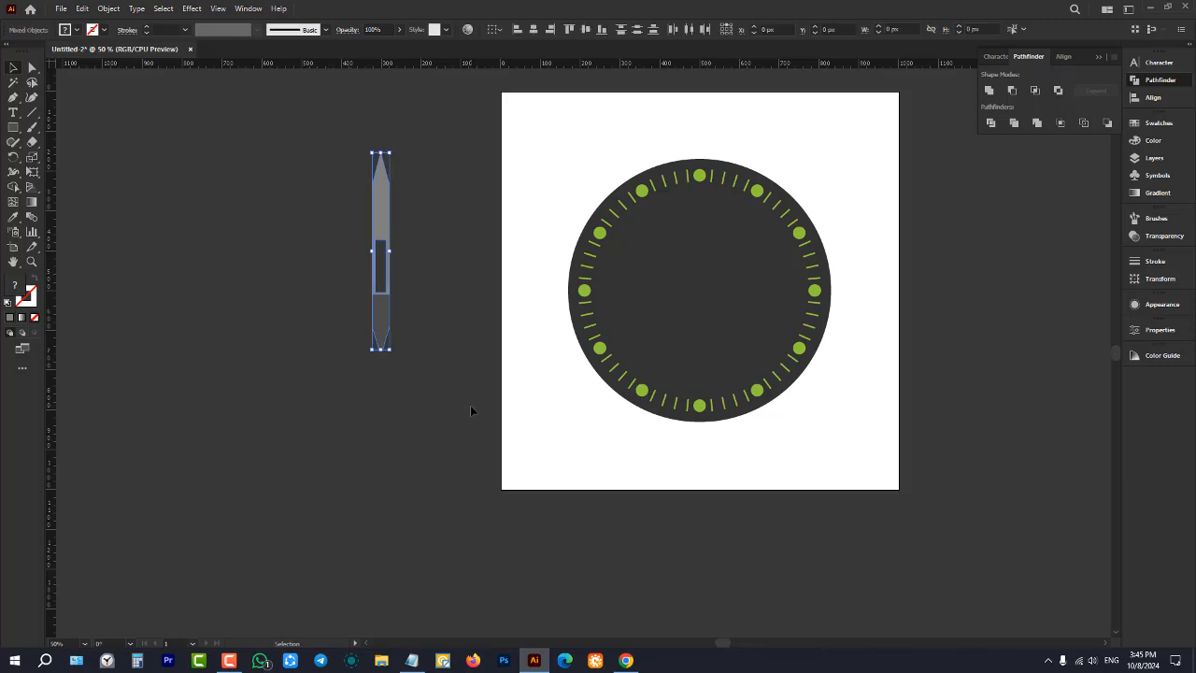
click(432, 335)
drag(328, 118, 465, 410)
click(456, 238)
- Raise the hand's upper tip point straight up by about 50 px with Direct Selection, making a longer point, and clear the selection
scroll(390, 170, up, 5)
scroll(355, 140, up, 2)
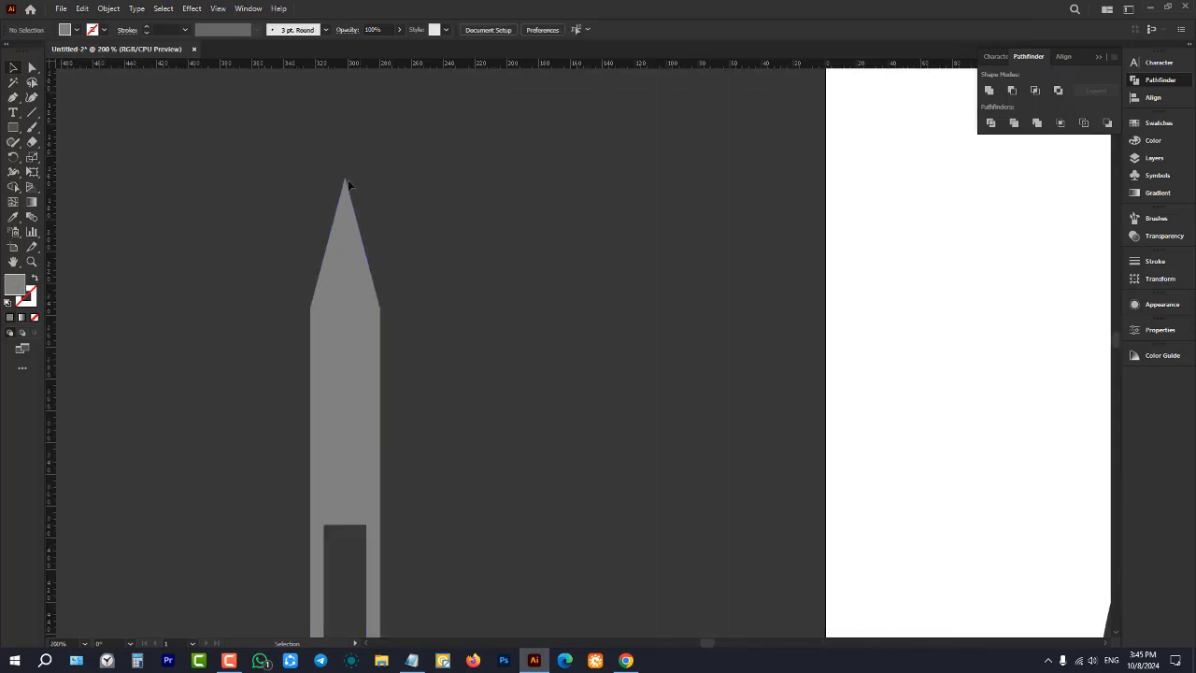
scroll(339, 122, up, 2)
click(32, 67)
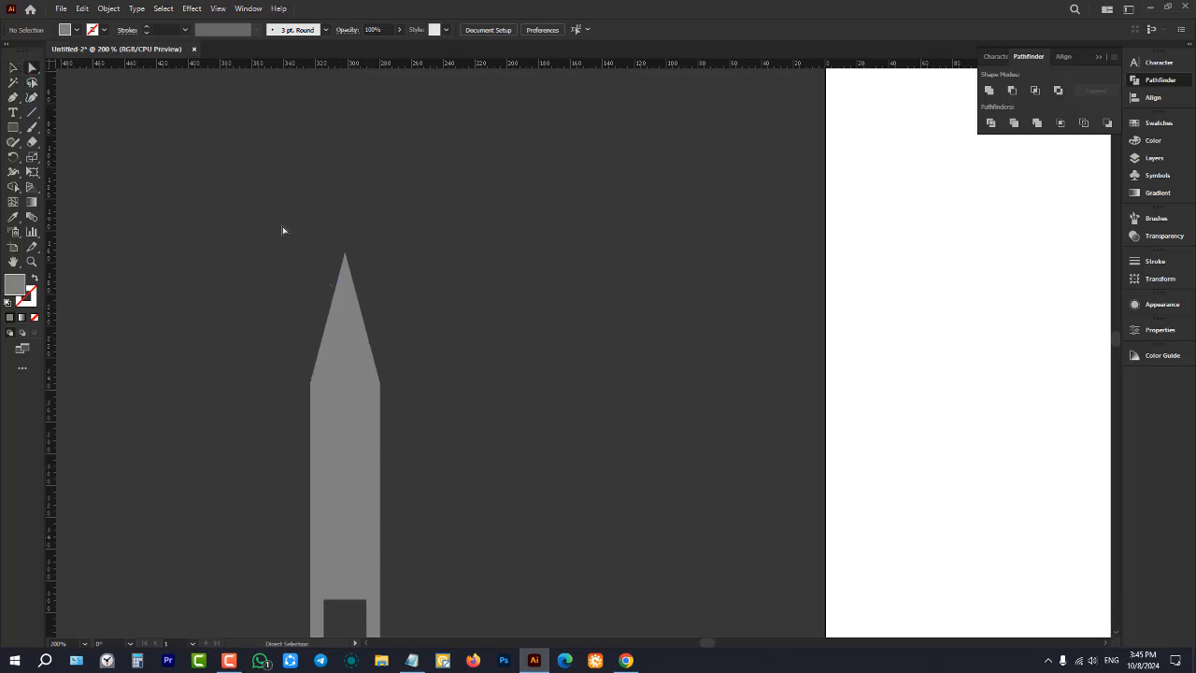
drag(284, 227, 373, 285)
drag(253, 184, 486, 488)
click(452, 265)
scroll(452, 264, down, 5)
scroll(445, 270, up, 4)
scroll(441, 229, down, 4)
click(9, 70)
scroll(445, 400, up, 2)
click(446, 372)
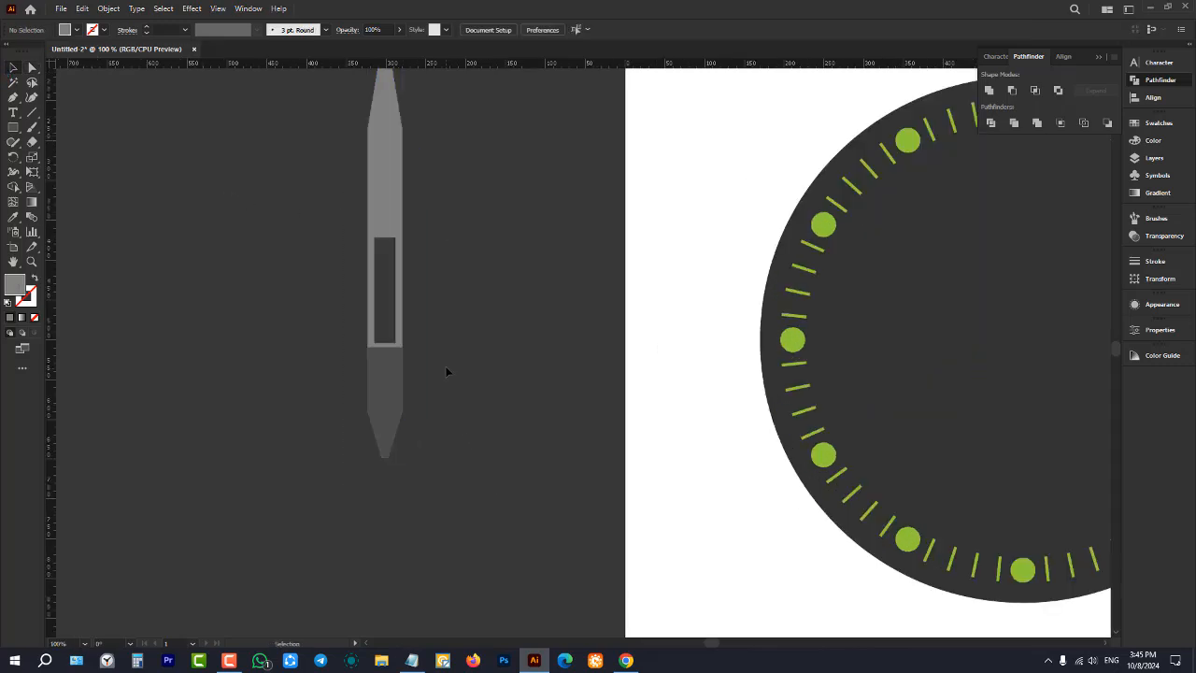
- Move the two bottom end points of the dark section up by about 17 px with Direct Selection, shortening its taper, and clear the selection
scroll(441, 416, down, 1)
scroll(418, 396, up, 2)
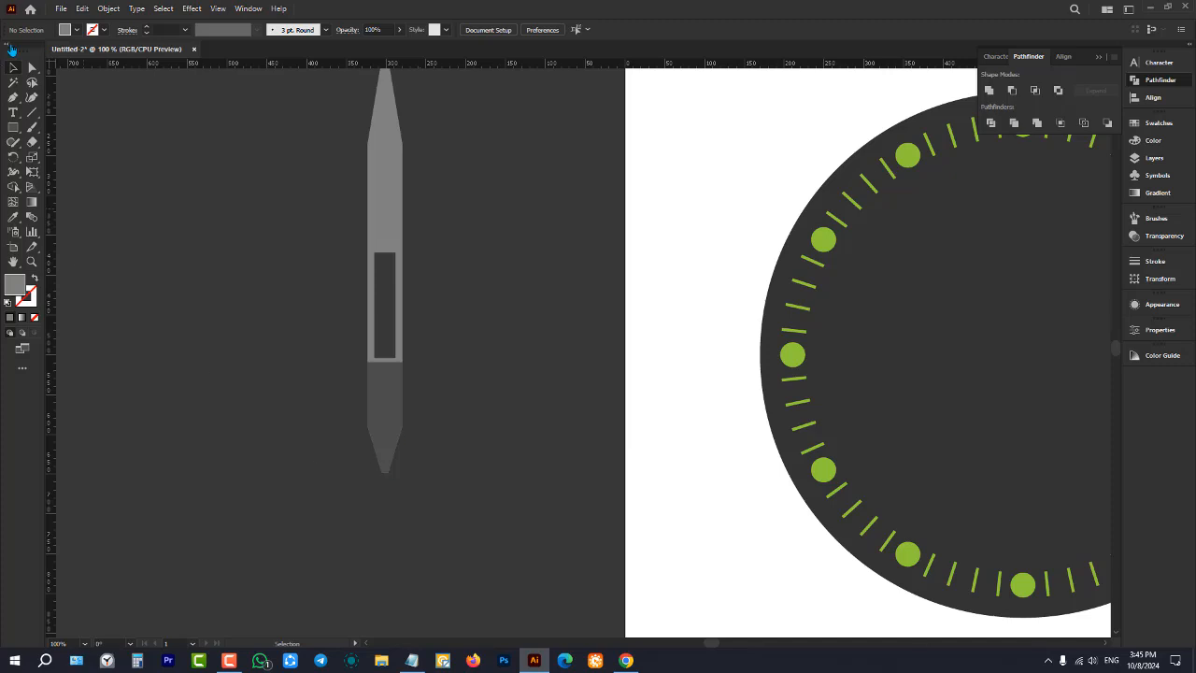
scroll(322, 489, up, 2)
drag(399, 435, 402, 437)
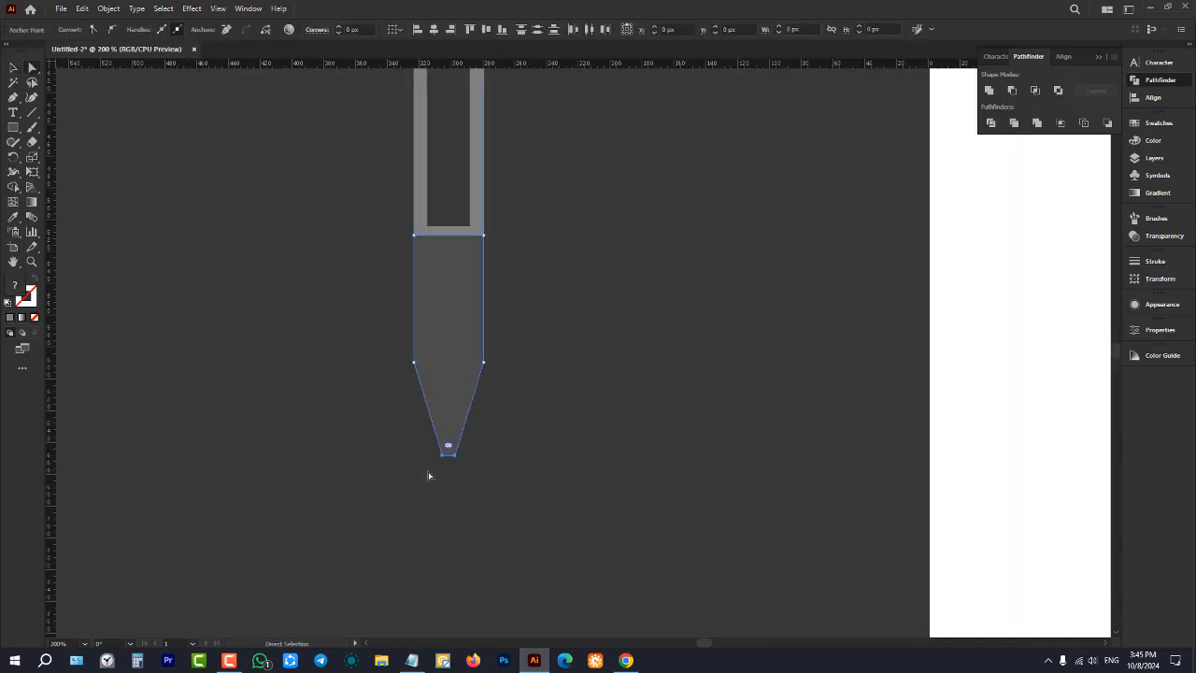
click(475, 465)
drag(476, 464, 464, 310)
scroll(448, 456, up, 5)
scroll(462, 404, down, 6)
scroll(461, 405, down, 1)
click(363, 370)
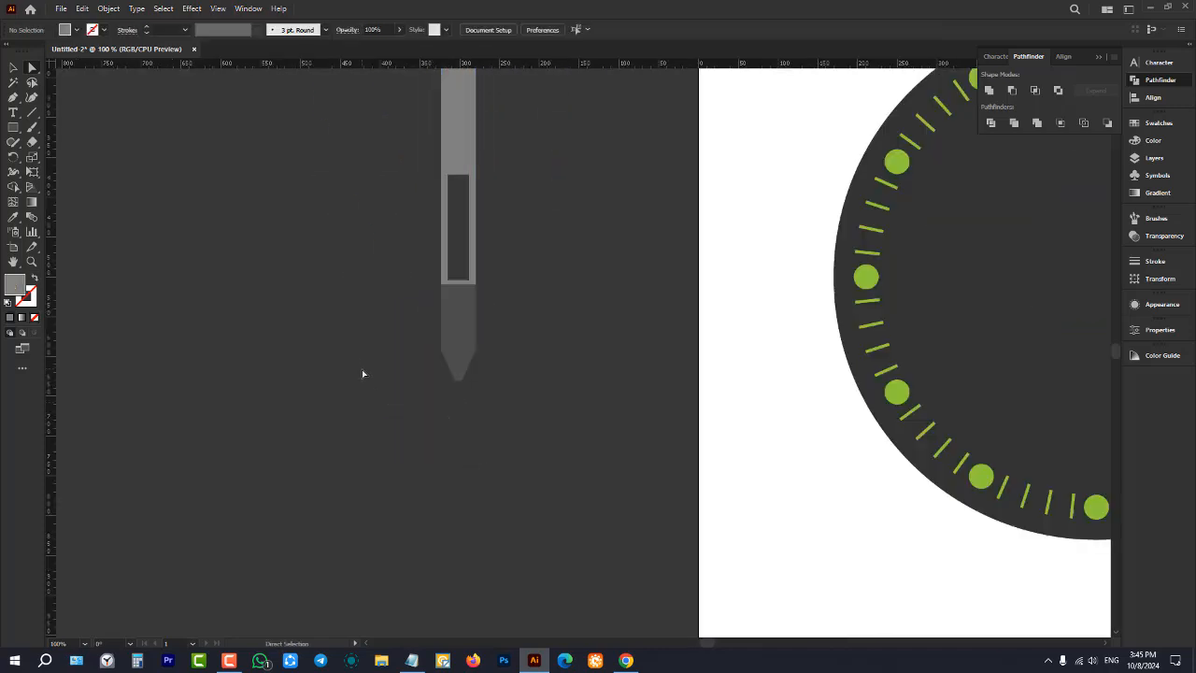
scroll(378, 401, up, 4)
click(22, 69)
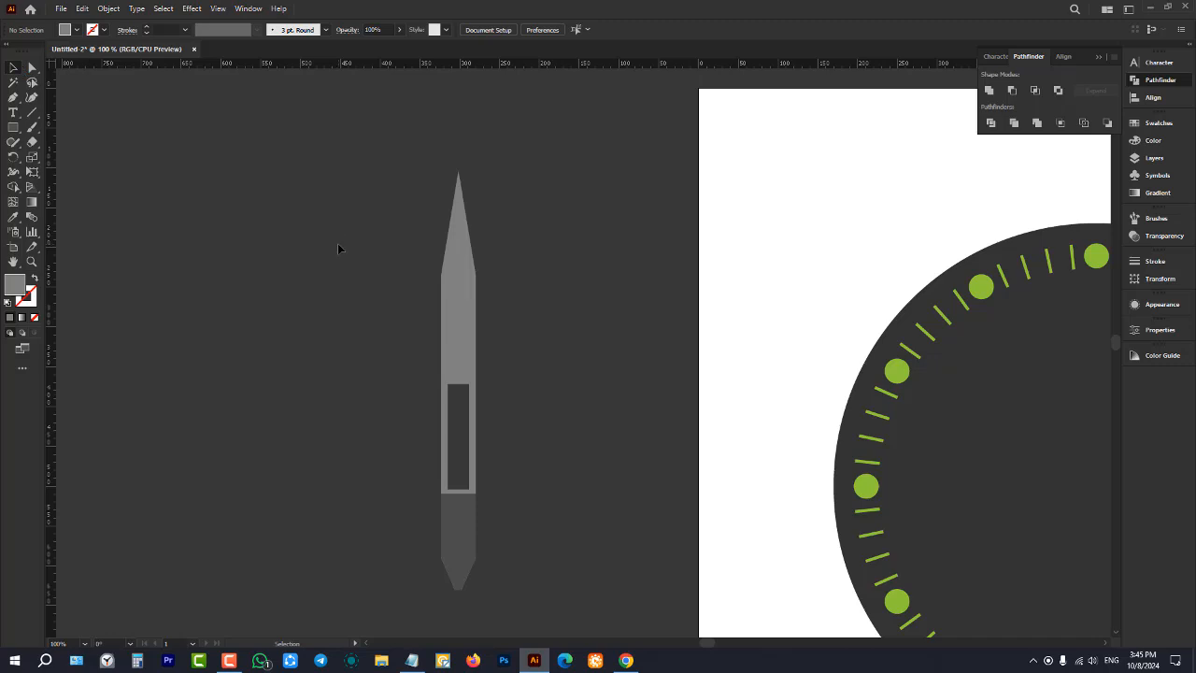
scroll(347, 197, down, 4)
click(373, 270)
scroll(373, 270, up, 4)
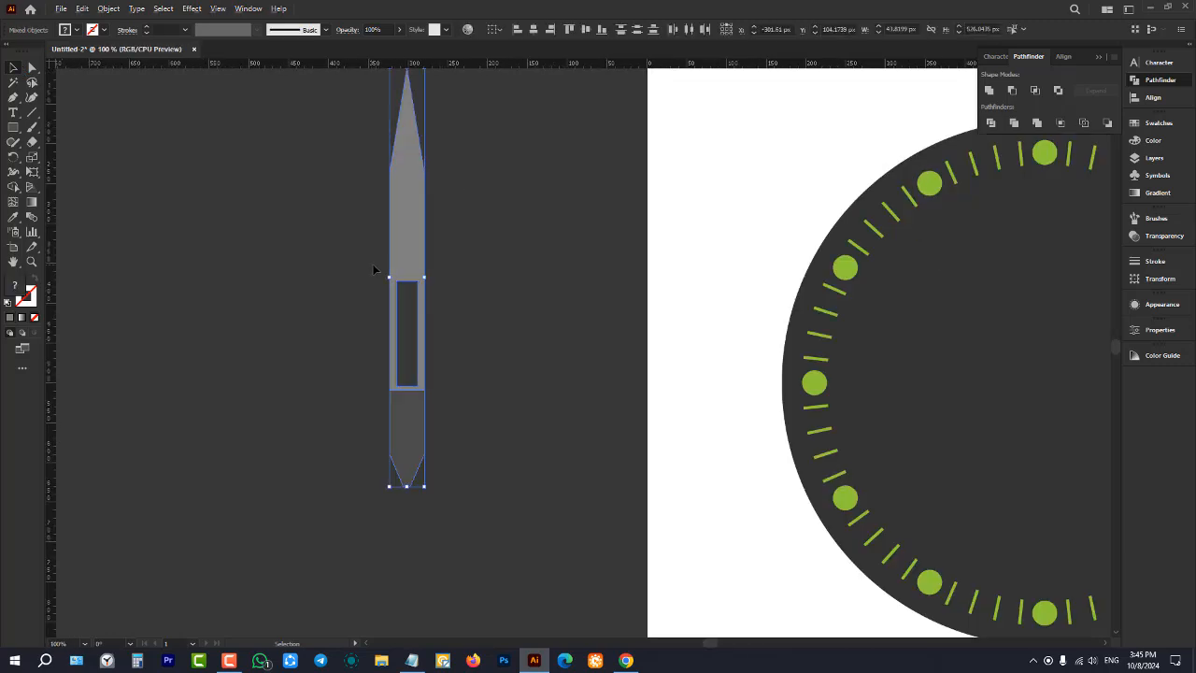
scroll(374, 270, up, 1)
scroll(546, 317, down, 2)
click(502, 412)
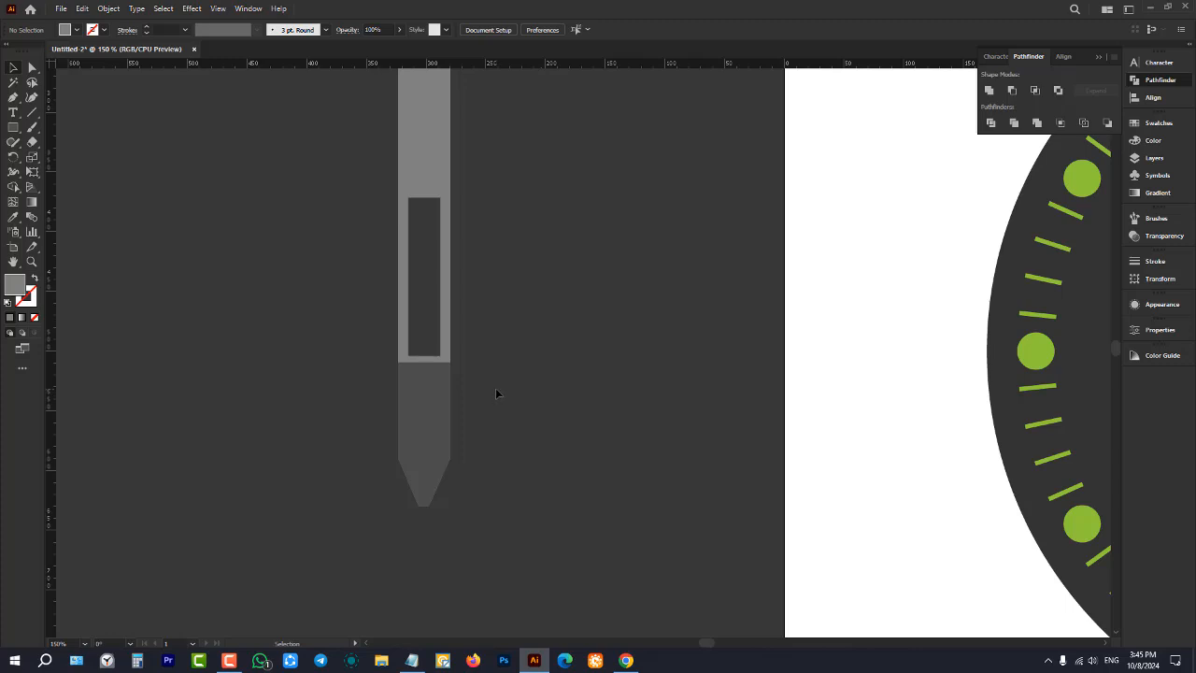
scroll(474, 357, down, 3)
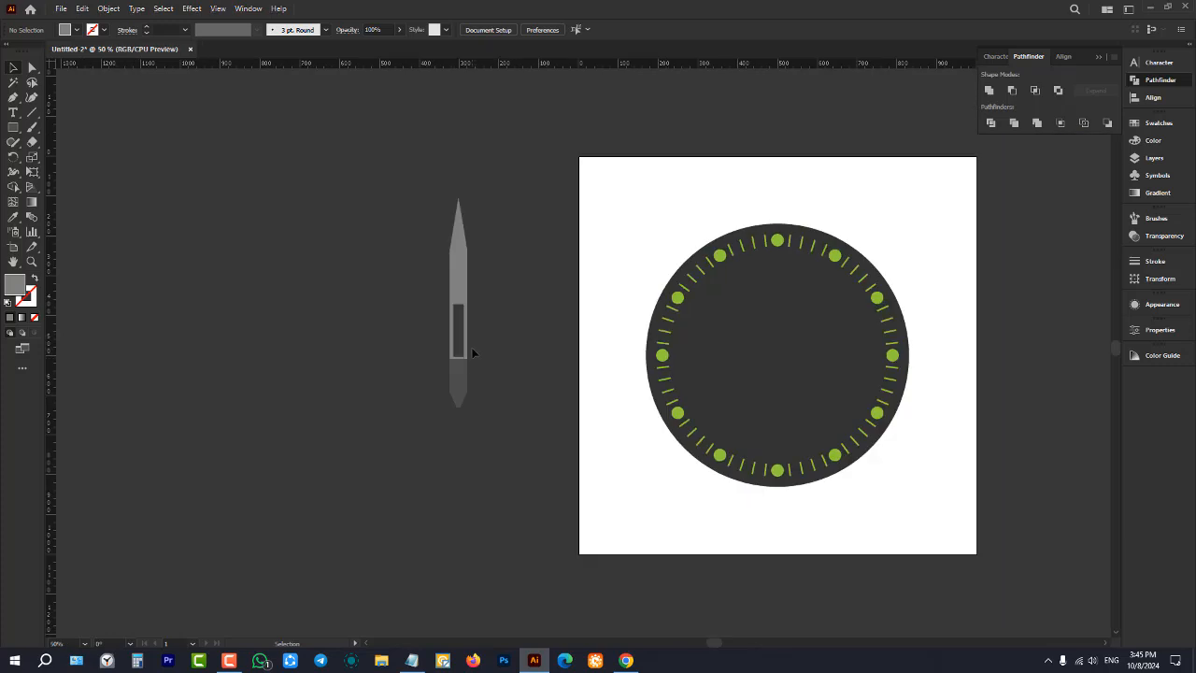
- Draw a light grey circle about 61 px in diameter over the hand's dark lower section
scroll(475, 357, up, 2)
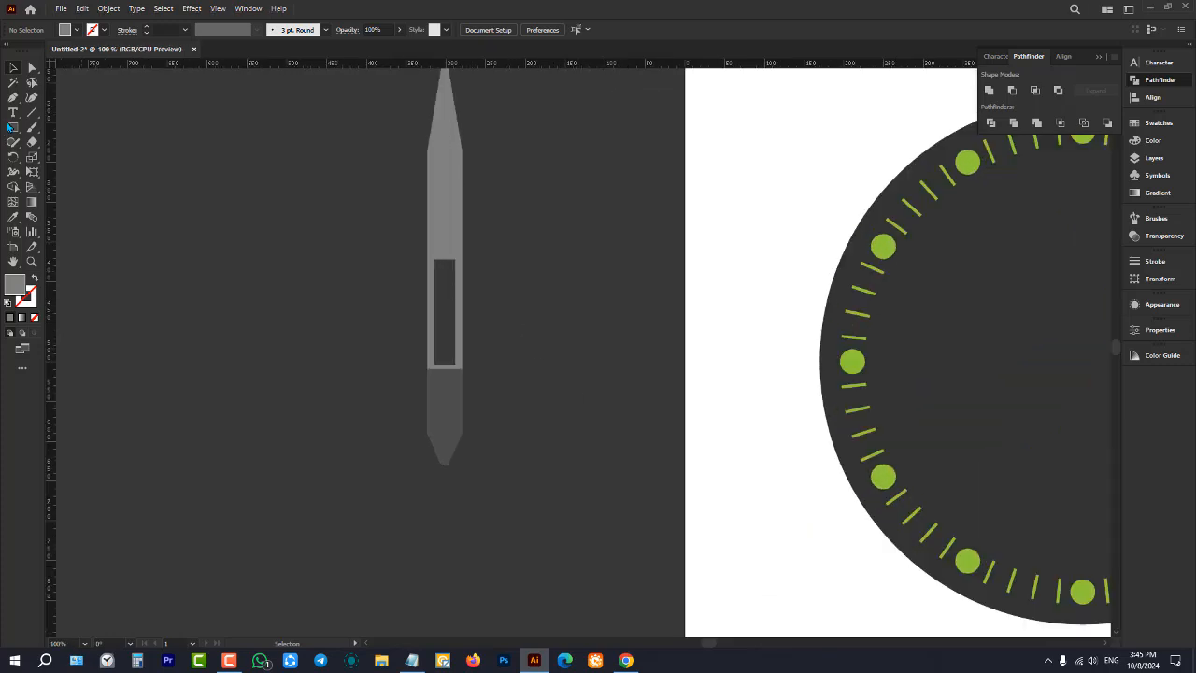
drag(13, 127, 62, 157)
scroll(431, 287, up, 3)
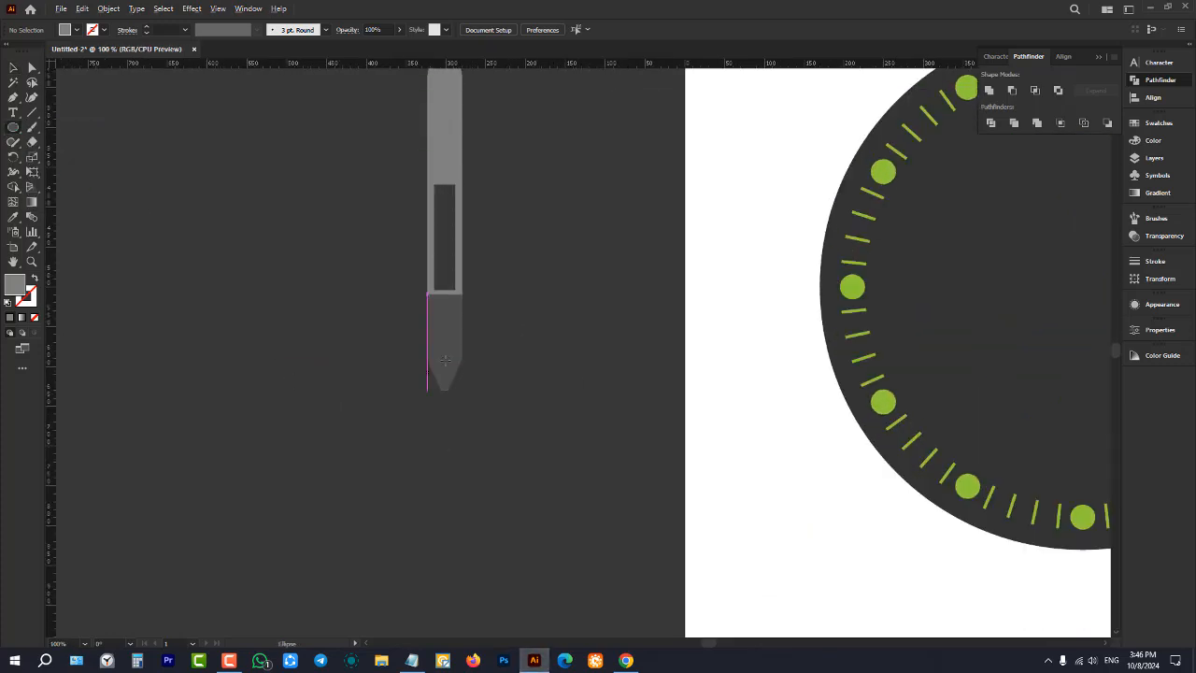
drag(415, 270, 561, 416)
key(v)
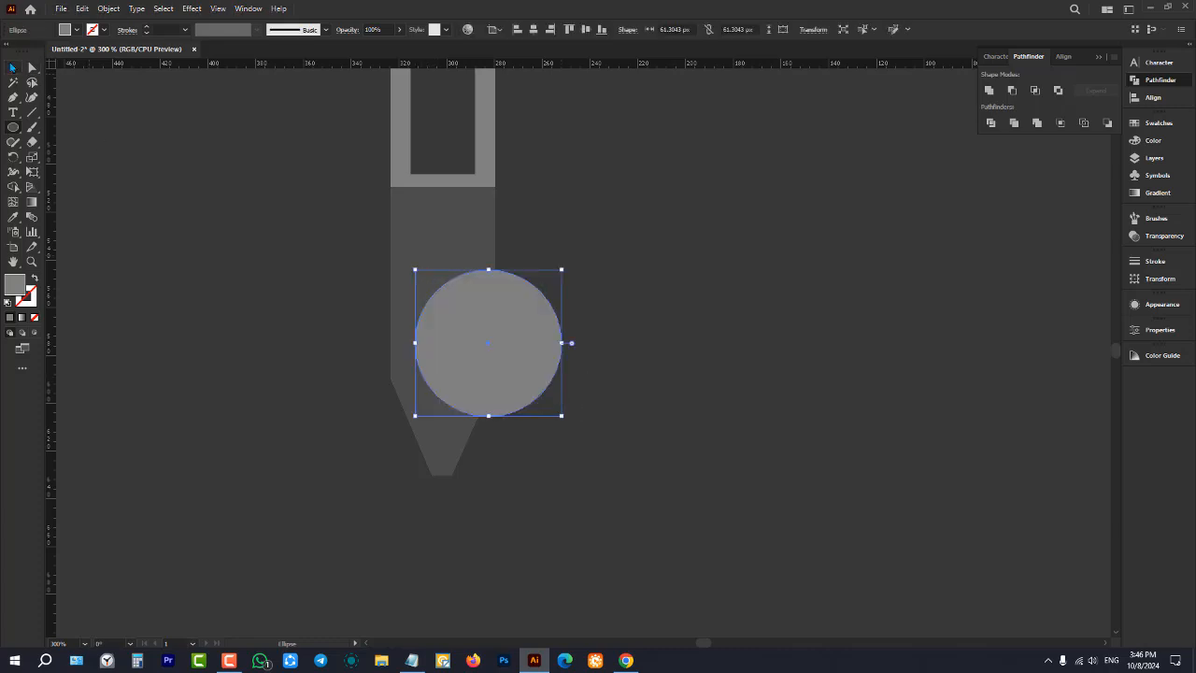
- Centre the circle horizontally on the hand in the upper part of the dark section and clear the selection
drag(469, 362, 458, 283)
key(ctrl+shift+a)
click(564, 278)
scroll(537, 332, down, 5)
scroll(551, 313, up, 5)
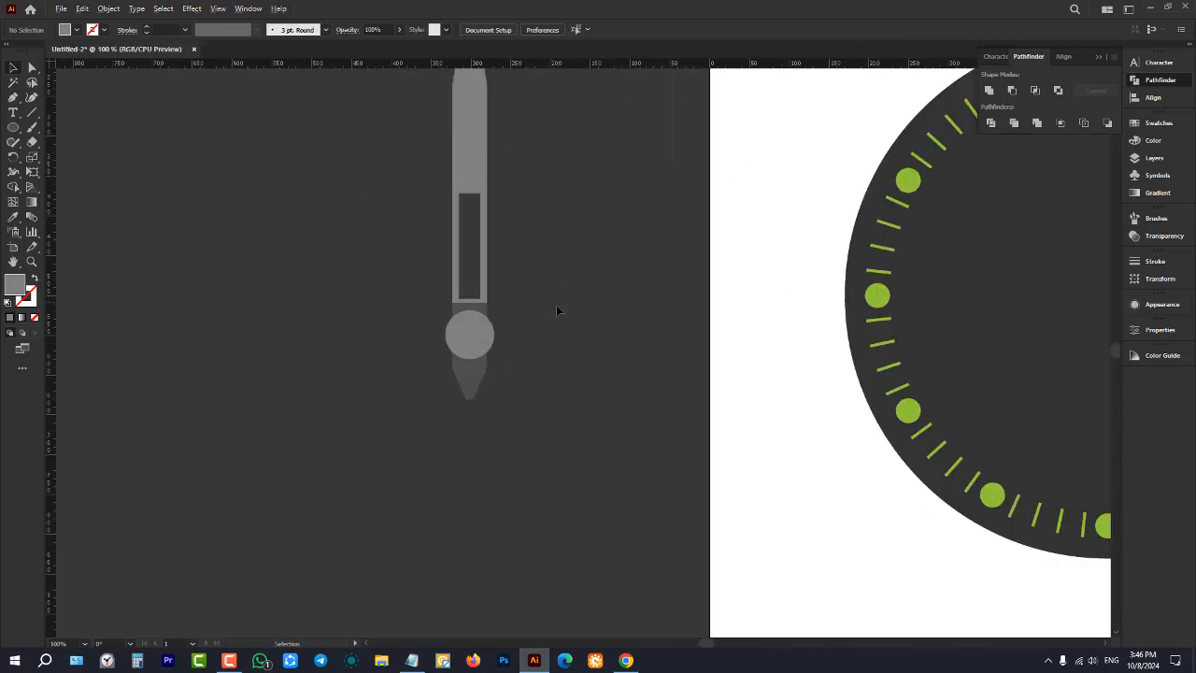
- Scale the circle down proportionally about its centre to roughly the hand's width and clear the selection
scroll(465, 327, up, 1)
click(537, 358)
drag(589, 362, 558, 363)
click(609, 373)
scroll(422, 410, down, 5)
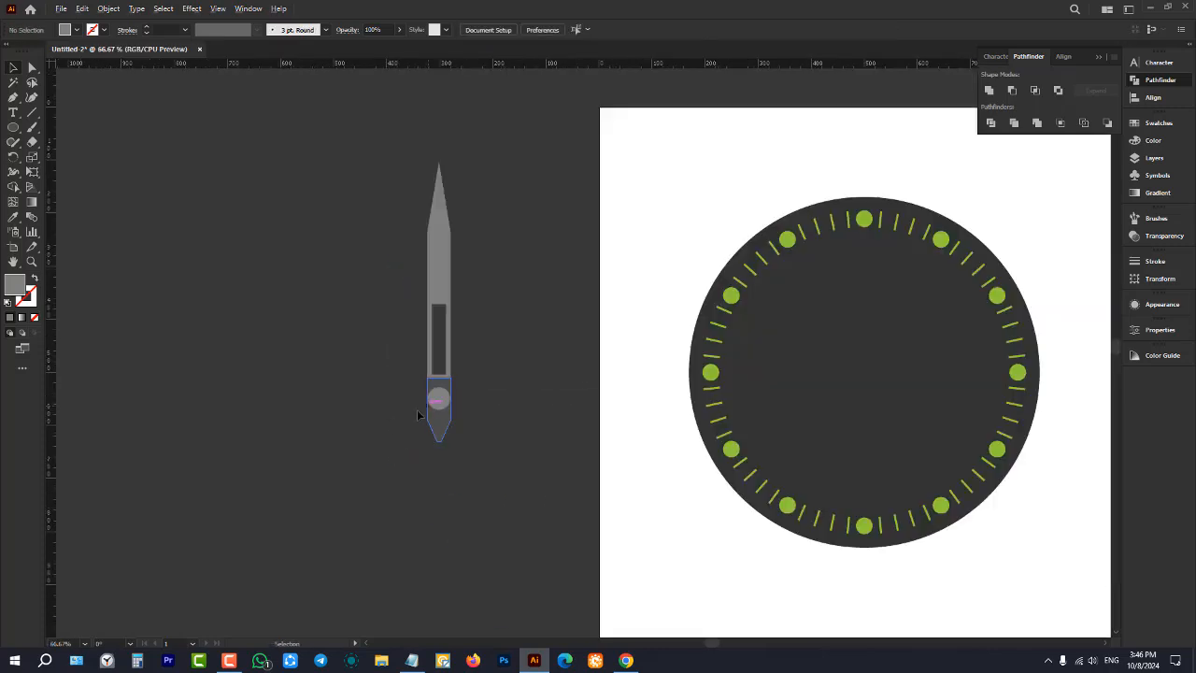
- Duplicate the complete hand about 115 px to its right at the same height and clear the selection
drag(345, 175, 528, 470)
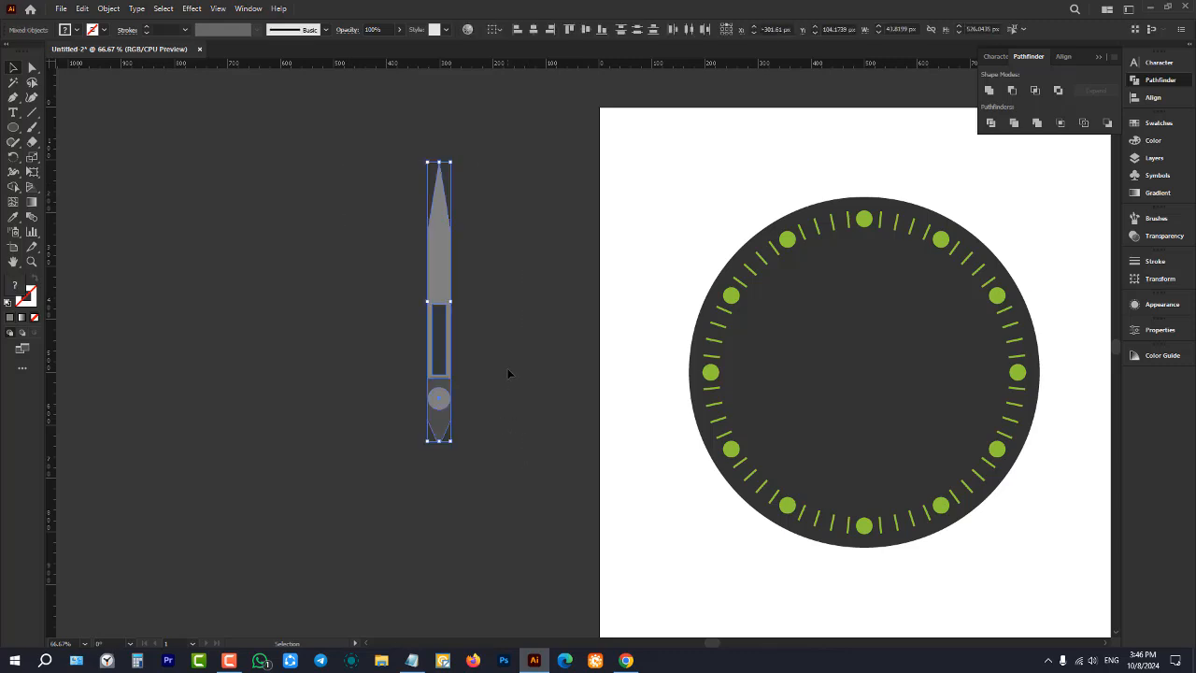
drag(318, 129, 529, 467)
drag(442, 254, 502, 255)
click(588, 283)
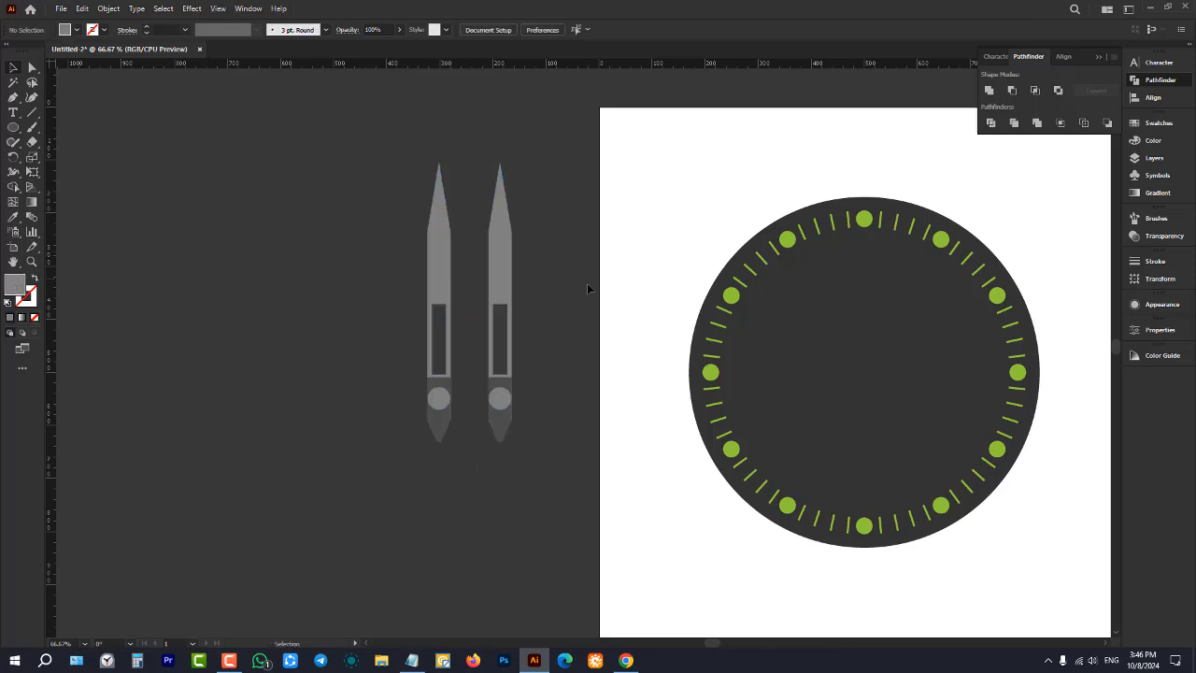
- Narrow the copied hand to about 26 px wide at its full height and clear the selection
scroll(529, 276, up, 1)
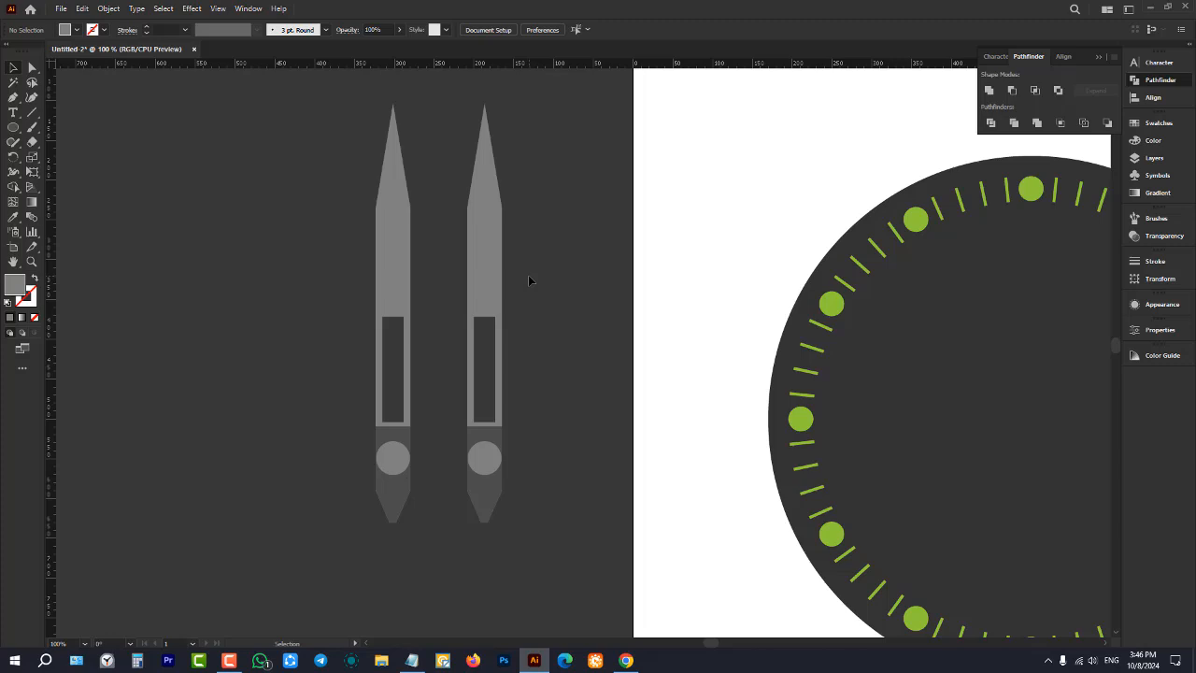
drag(591, 77, 444, 530)
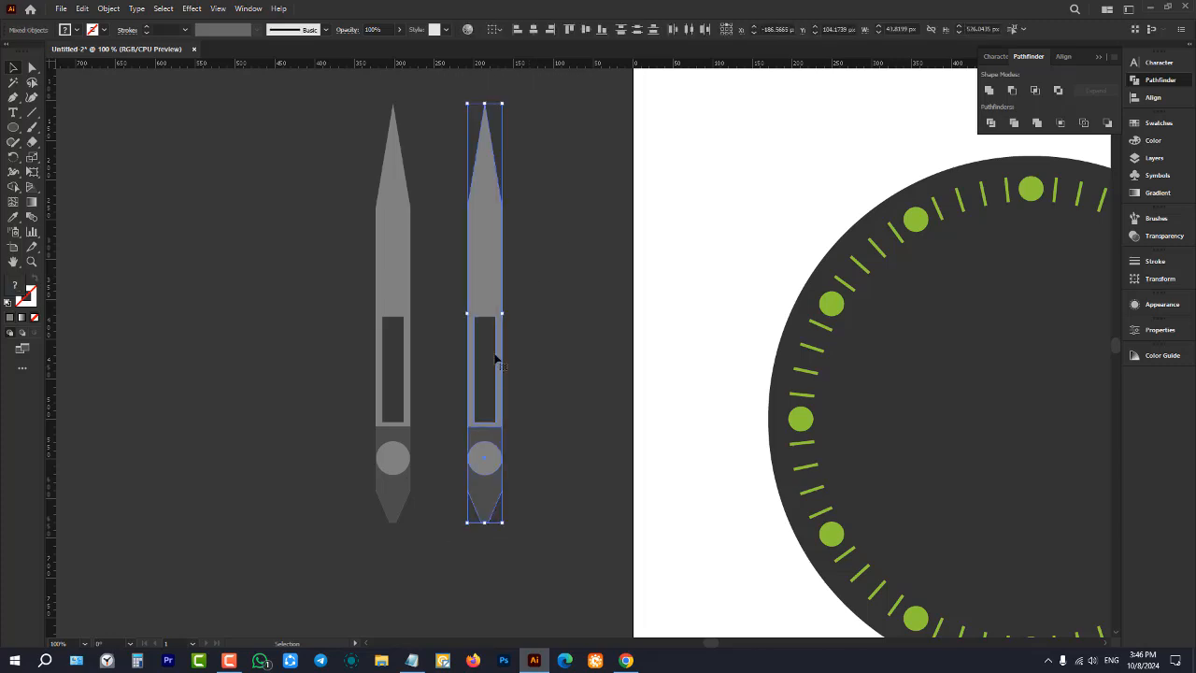
drag(503, 314, 488, 315)
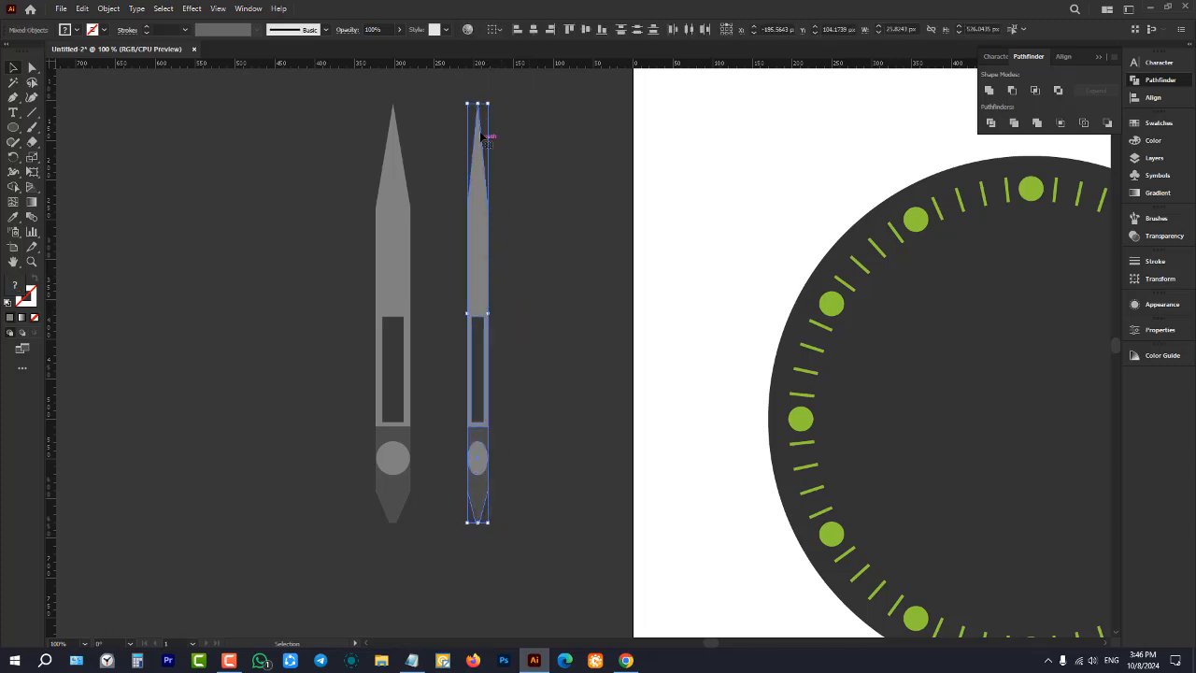
click(558, 244)
- Shorten the wide hand from its tip to about 443 px tall, keeping its lower end fixed, and clear the selection
drag(320, 104, 432, 530)
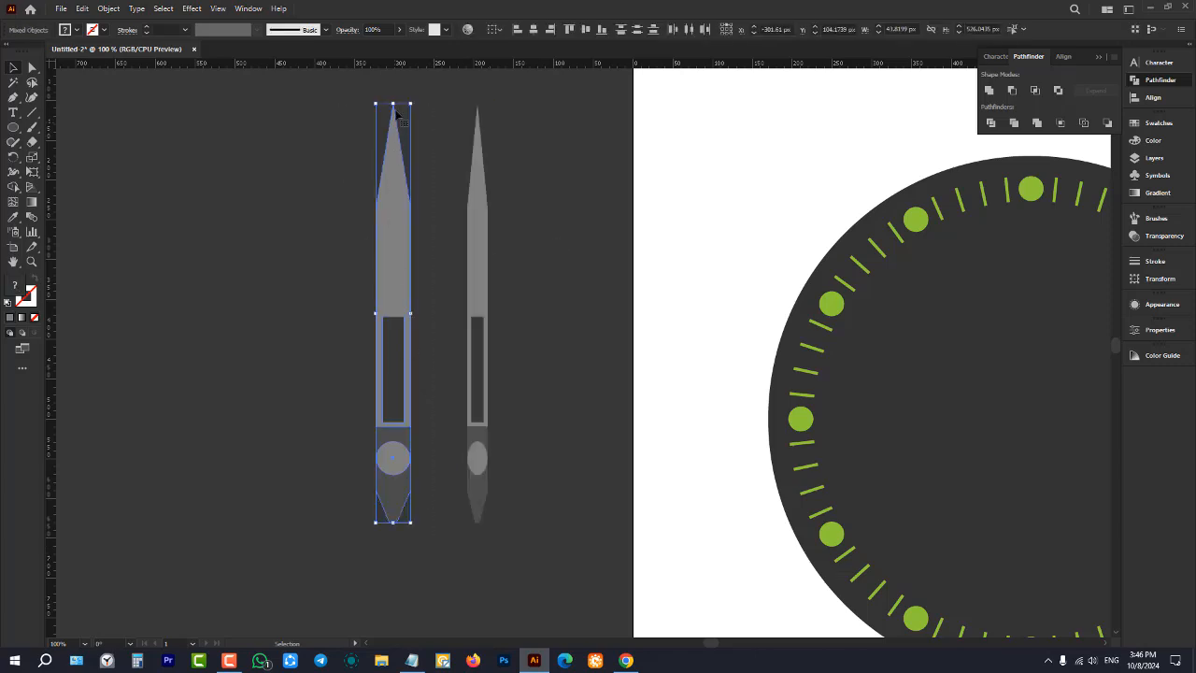
drag(394, 104, 393, 169)
click(425, 260)
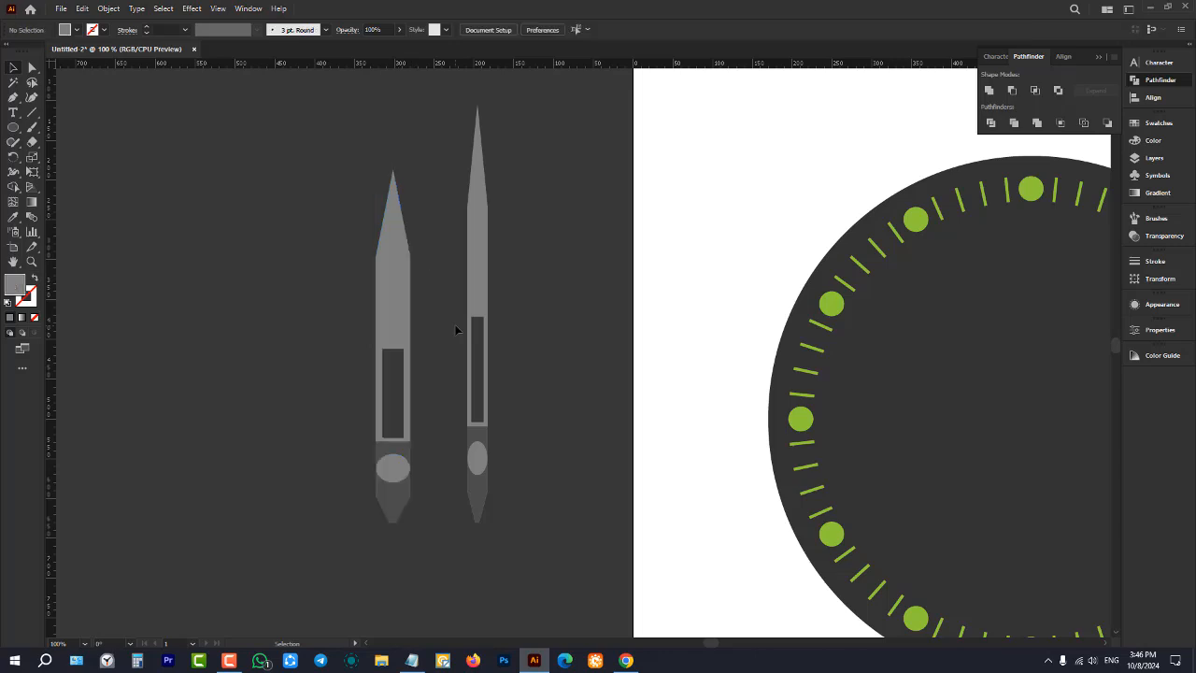
- Delete the distorted ovals from the dark sections of the narrow hand and the wide hand
scroll(443, 400, down, 3)
scroll(442, 405, up, 5)
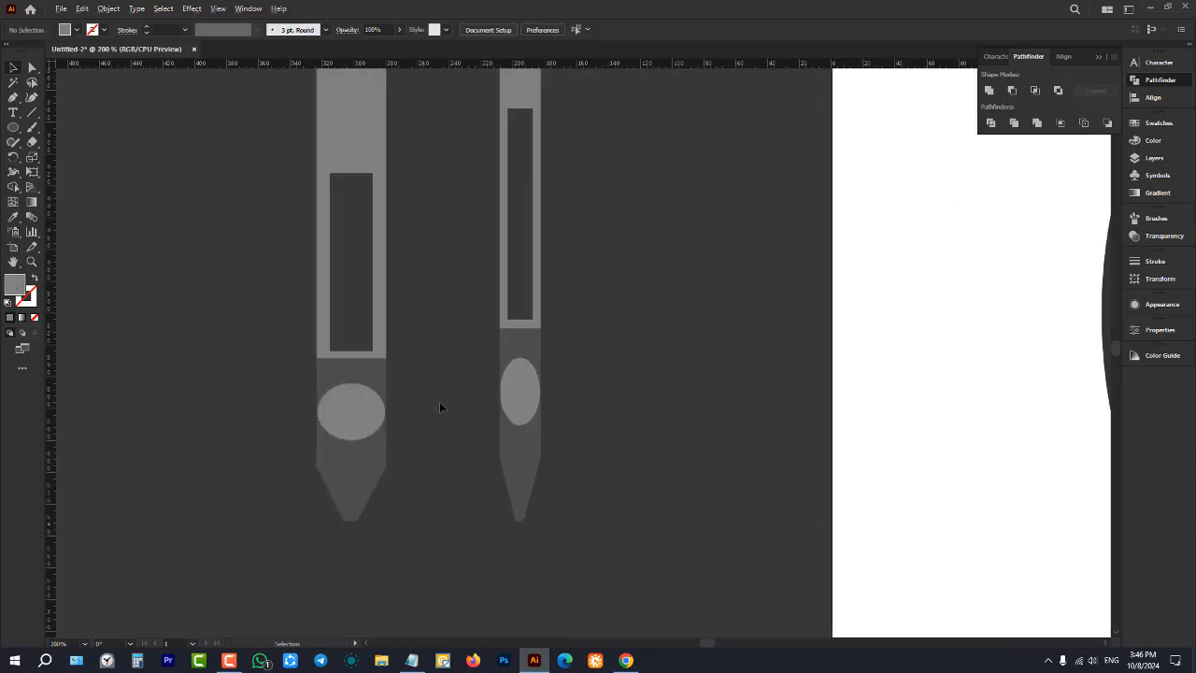
click(521, 390)
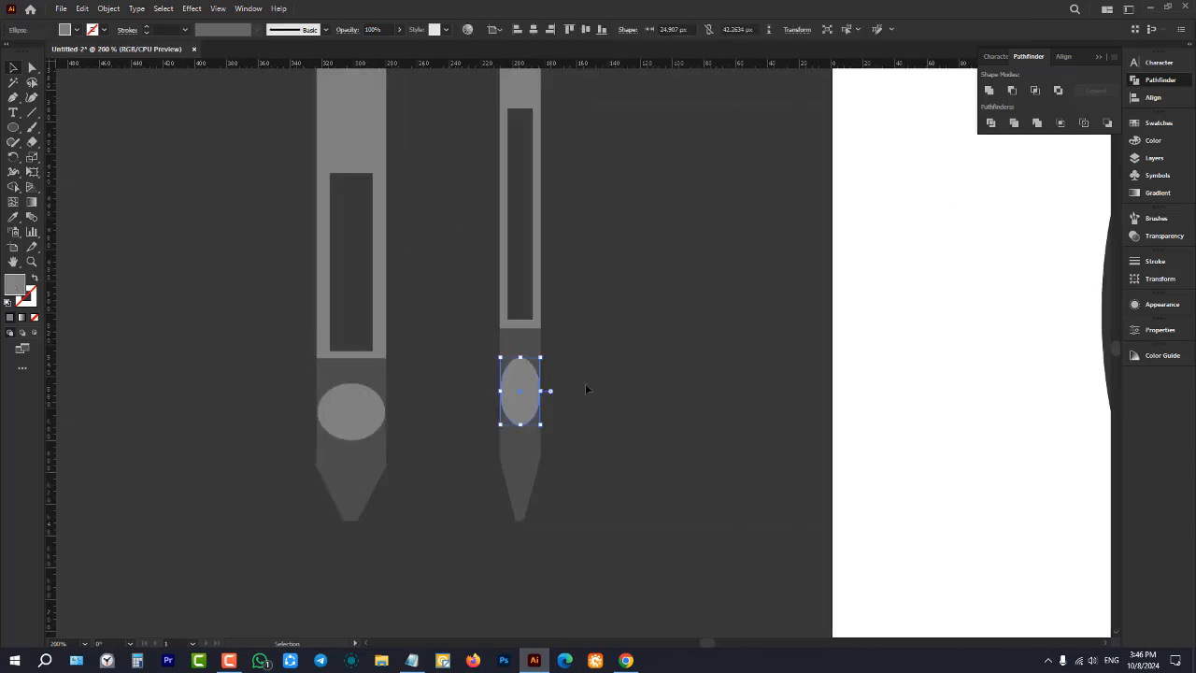
key(Delete)
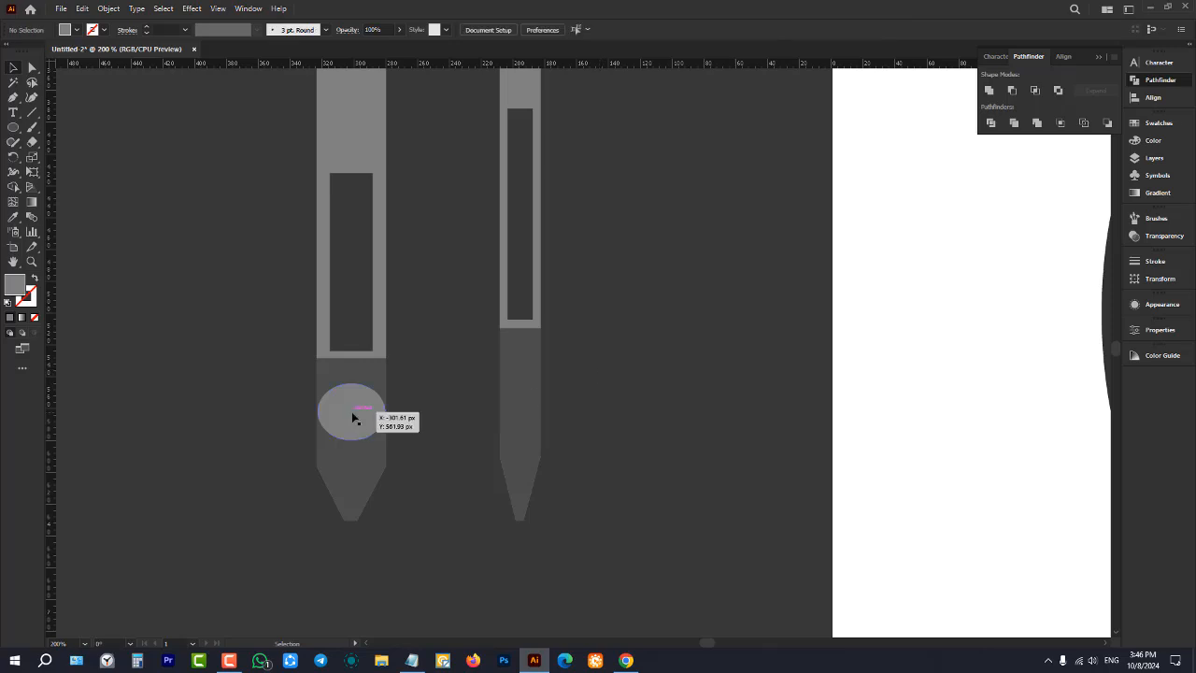
click(353, 417)
key(Delete)
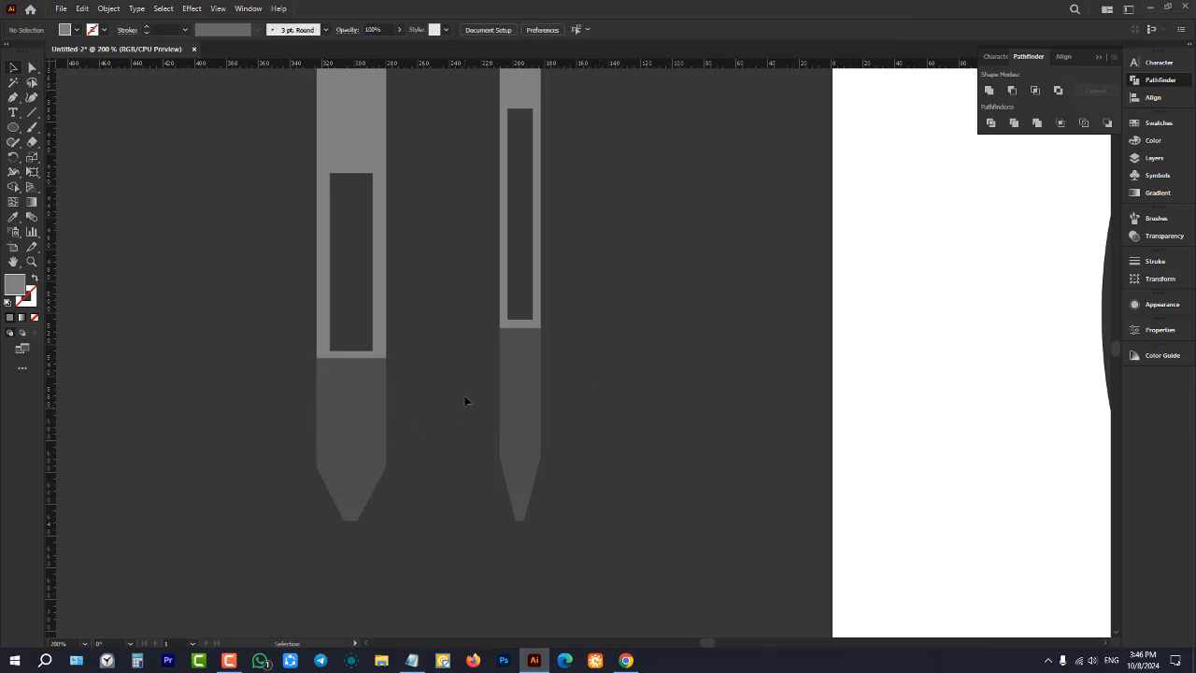
scroll(439, 397, down, 4)
scroll(443, 373, up, 3)
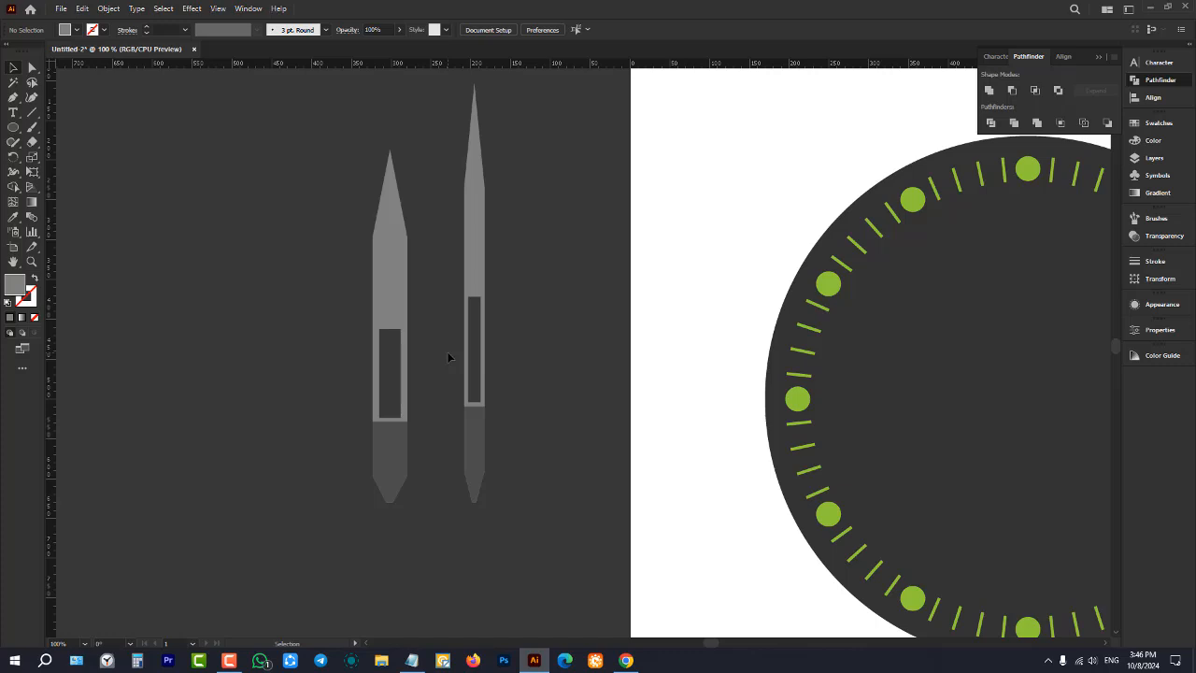
- Draw a light grey circle about 45 px across and centre it in the upper part of the wide hand's dark section
scroll(447, 351, down, 3)
scroll(443, 334, up, 3)
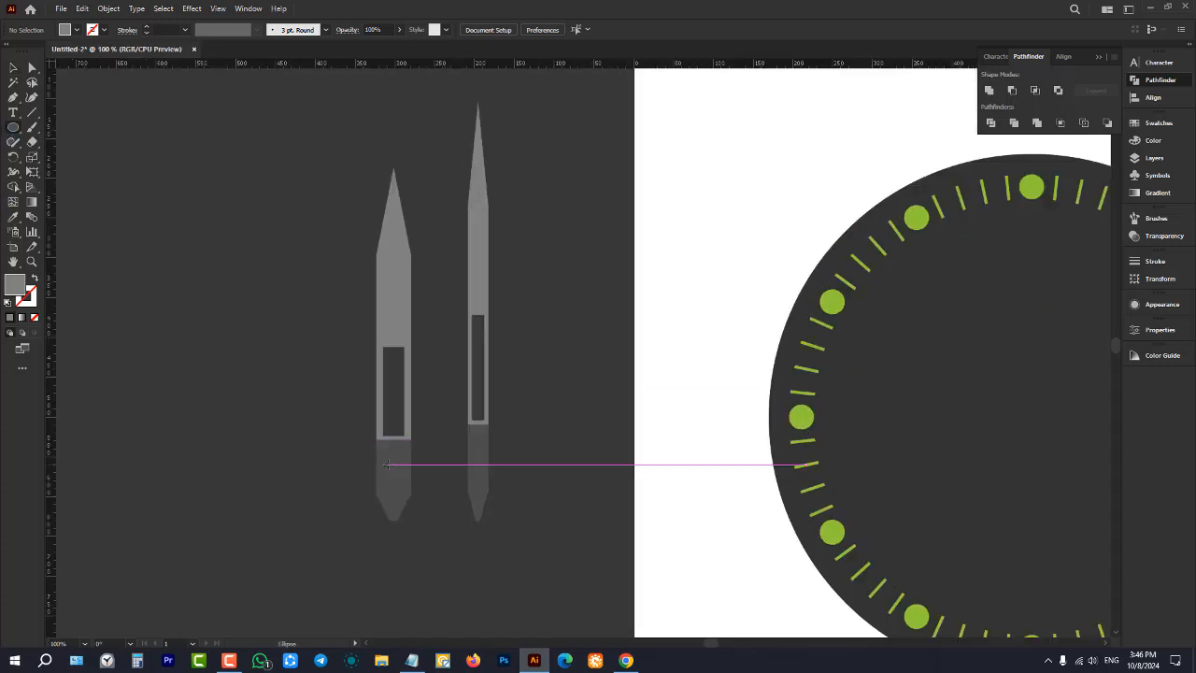
drag(398, 476, 412, 497)
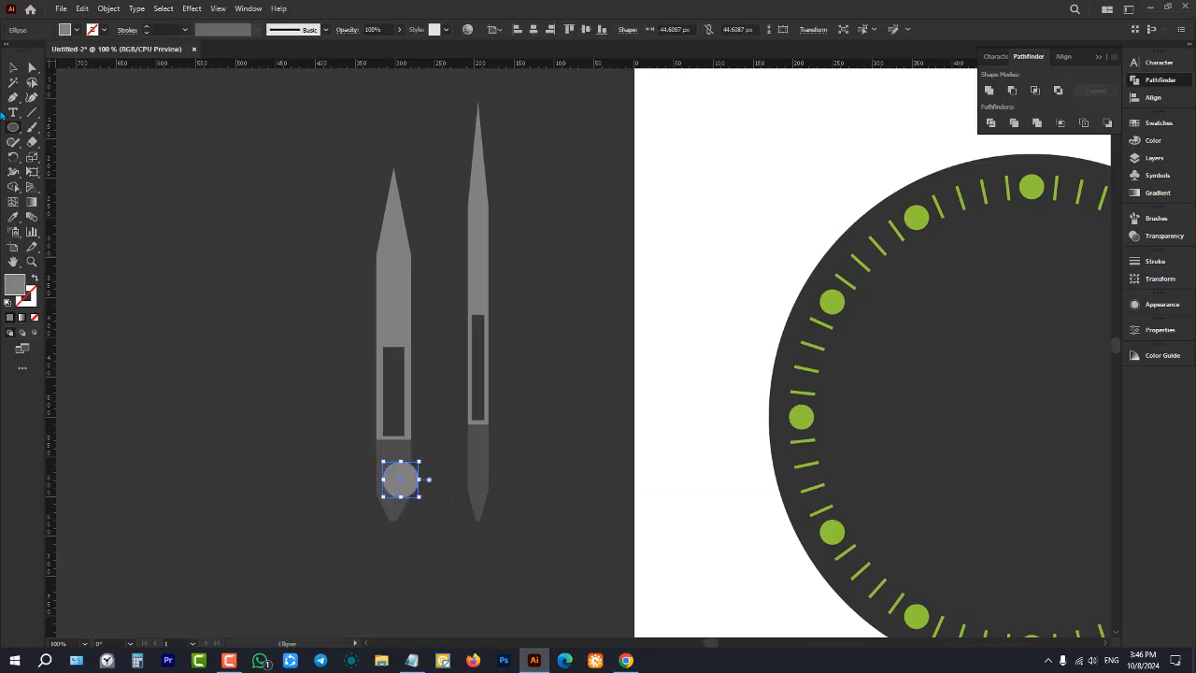
key(v)
scroll(523, 553, up, 3)
drag(523, 553, 542, 509)
click(581, 495)
scroll(581, 495, down, 4)
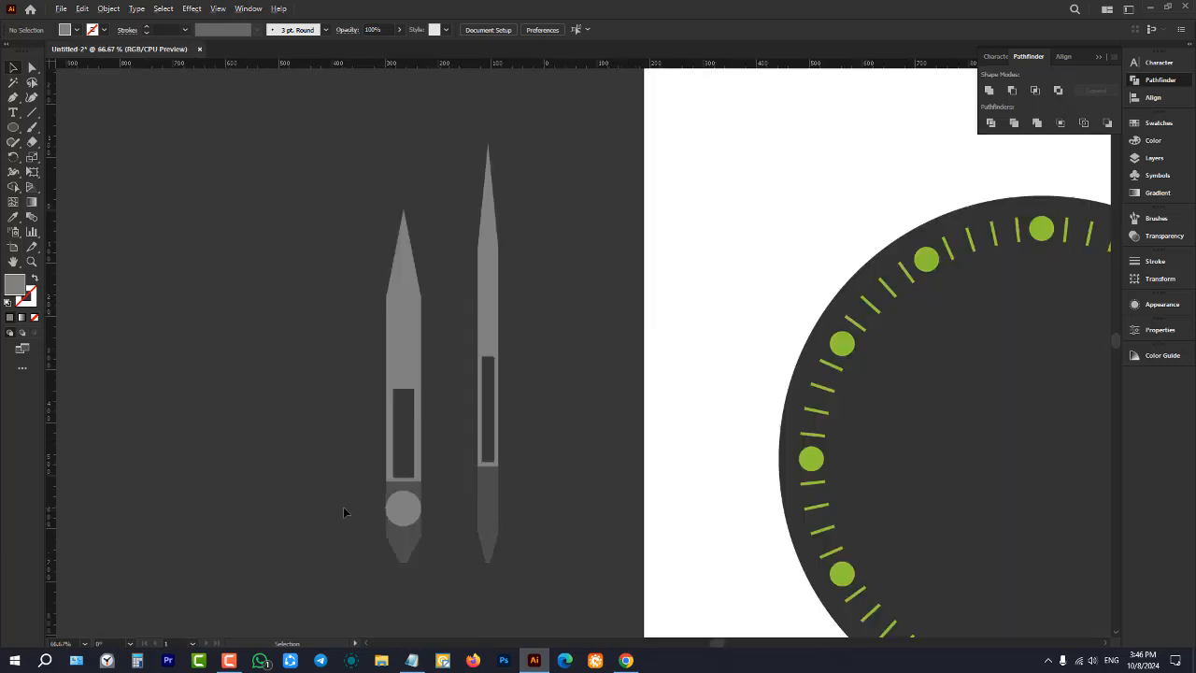
- Draw a slim grey rectangle about 18 px wide and 425 px tall, left of the two hands
scroll(328, 365, down, 2)
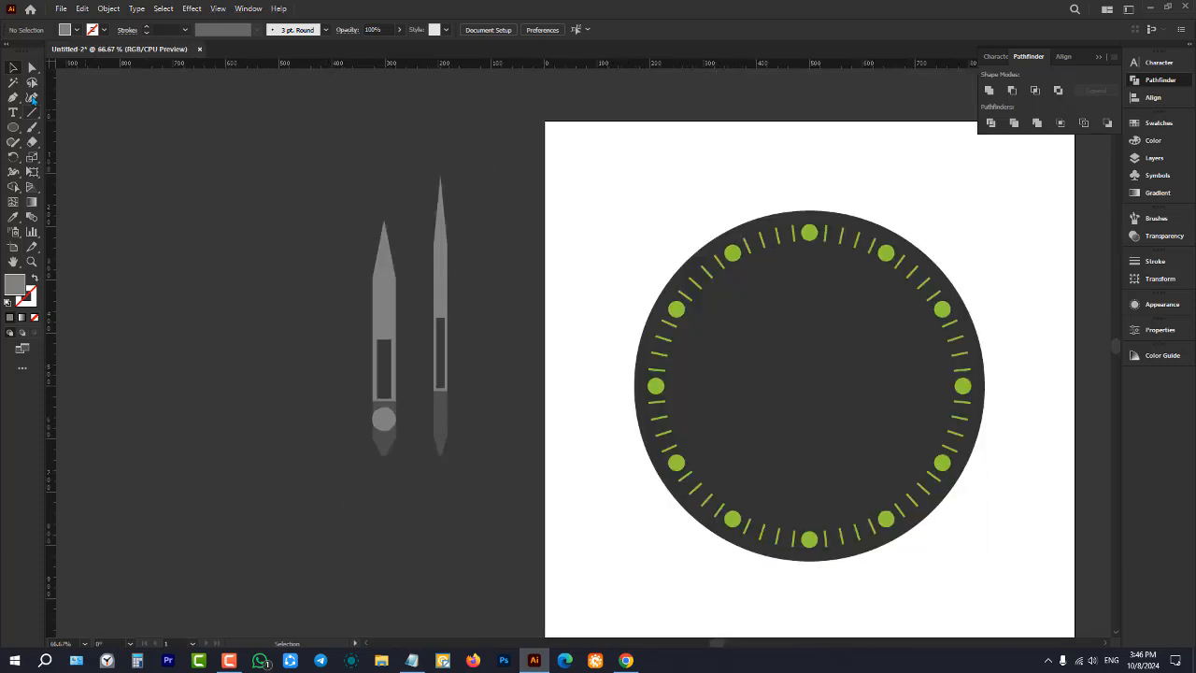
drag(13, 127, 60, 128)
mouse_move(295, 204)
mouse_down()
mouse_move(336, 440)
mouse_move(300, 430)
mouse_up()
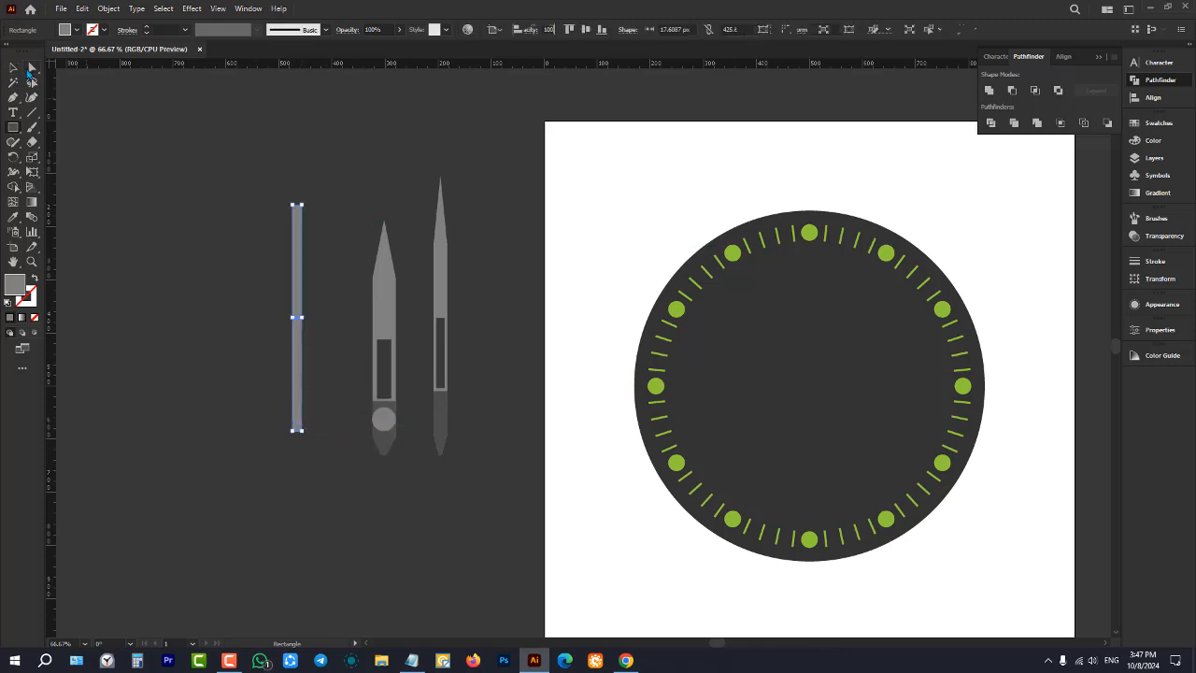
- Add an anchor point at the middle of the slim rectangle's top edge and raise it about 91 px into a sharp tip
scroll(226, 193, up, 3)
key(p)
scroll(403, 219, up, 3)
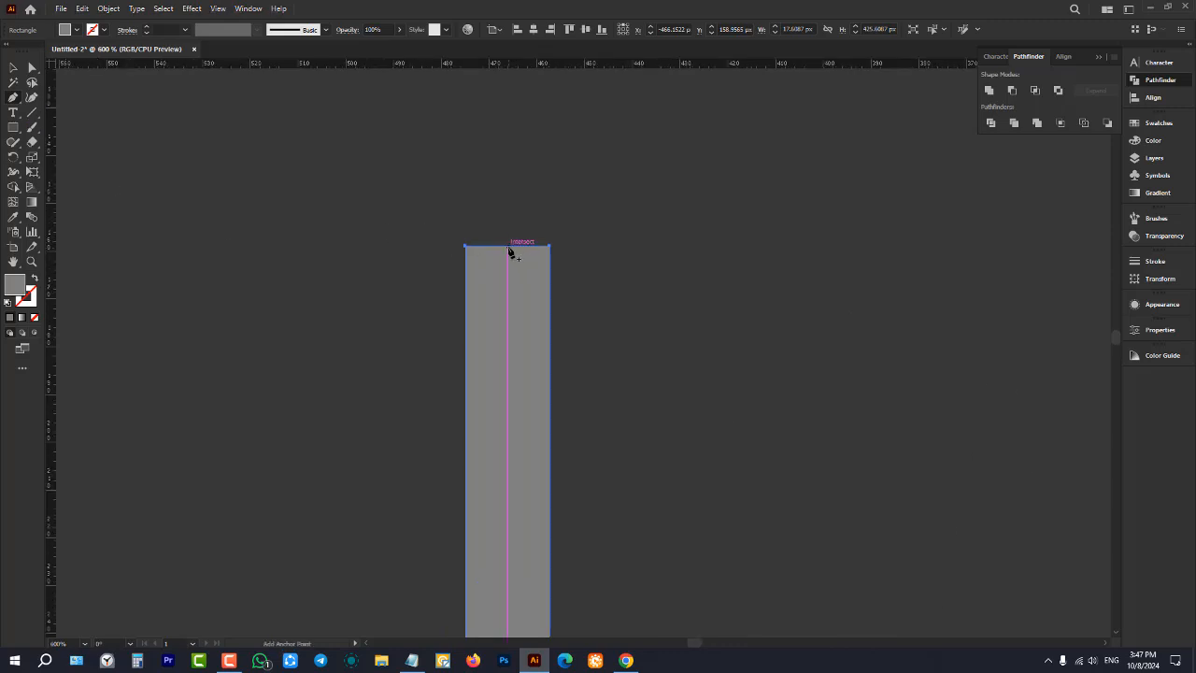
click(508, 248)
click(33, 69)
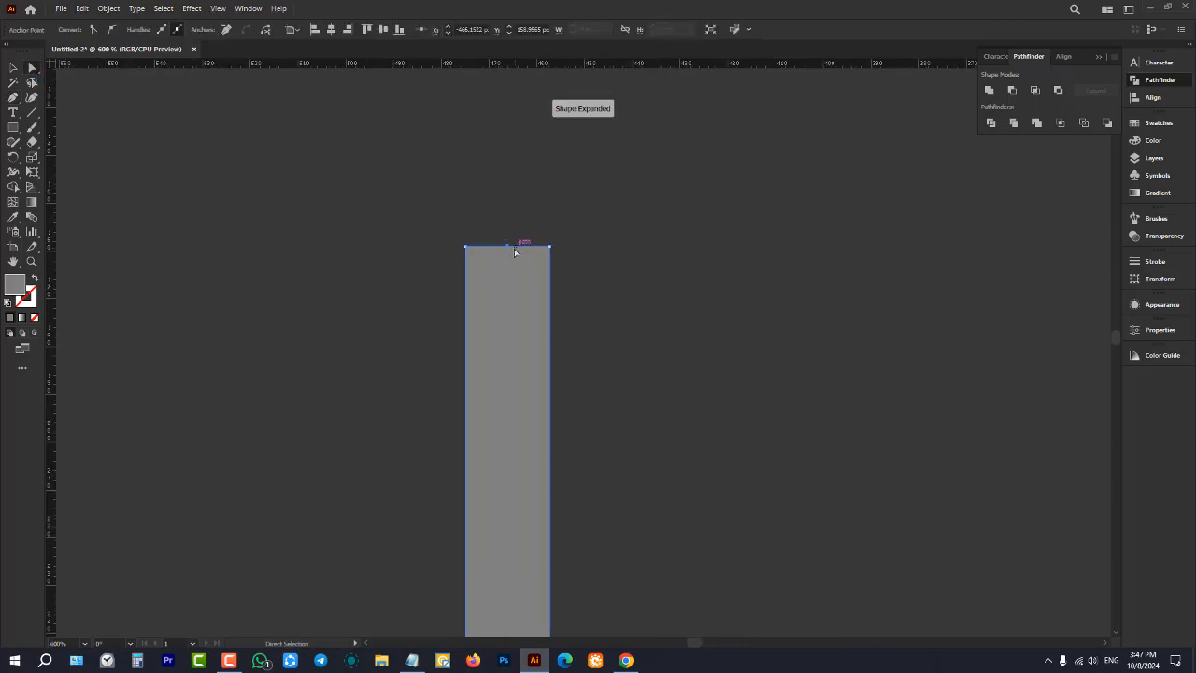
drag(513, 250, 507, 99)
scroll(426, 295, down, 3)
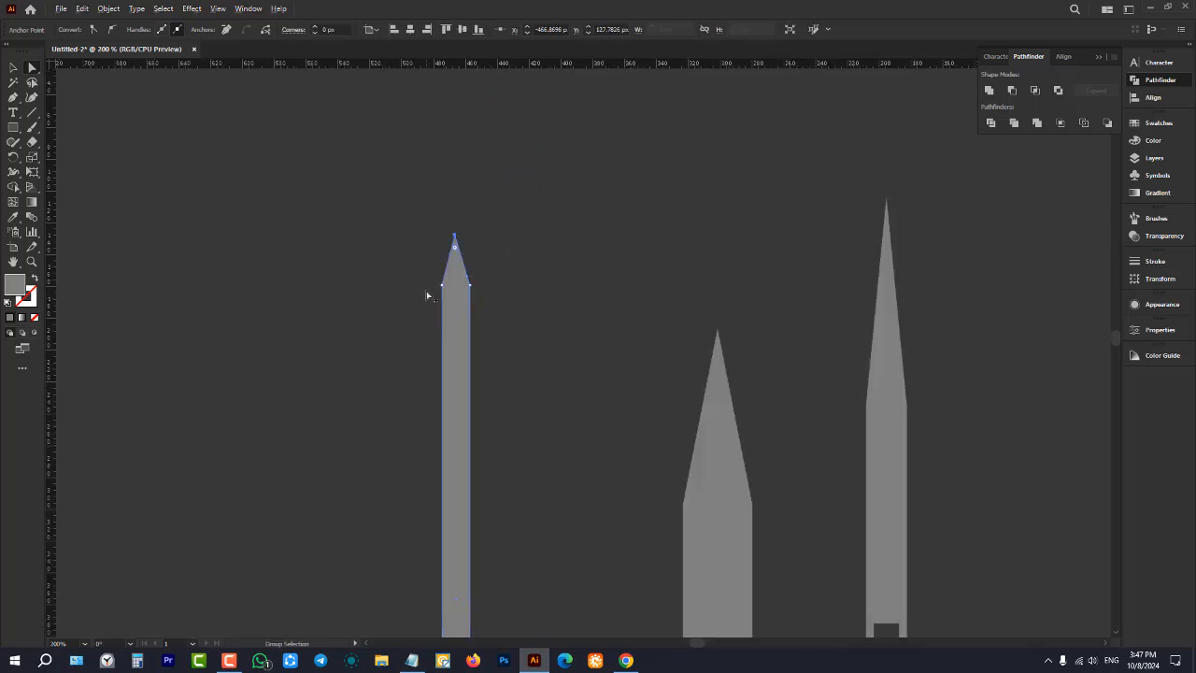
scroll(426, 296, up, 2)
drag(455, 301, 456, 200)
scroll(405, 278, down, 5)
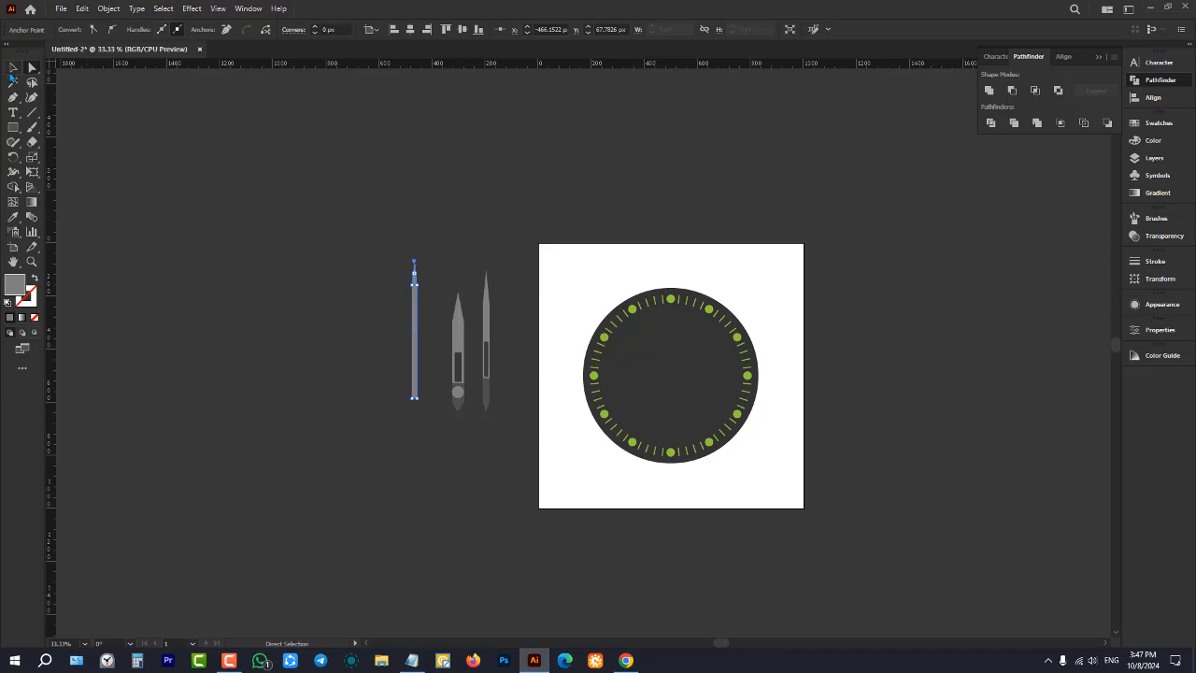
click(270, 300)
- Move the pointed slim bar about 27 px right and somewhat lower, beside the wide hand, and clear the selection
scroll(486, 378, up, 2)
drag(350, 261, 362, 327)
click(383, 428)
scroll(383, 428, down, 2)
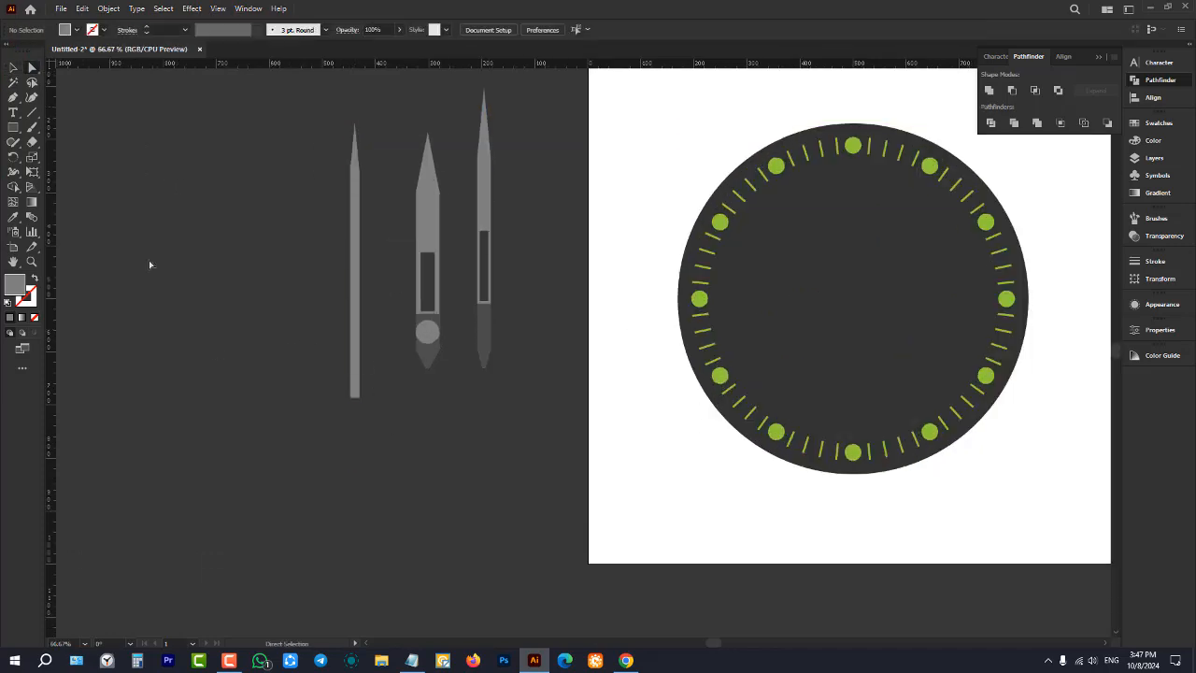
- Round both bottom corners of the slim bar fully and clear the selection
scroll(271, 402, up, 4)
drag(746, 412, 507, 336)
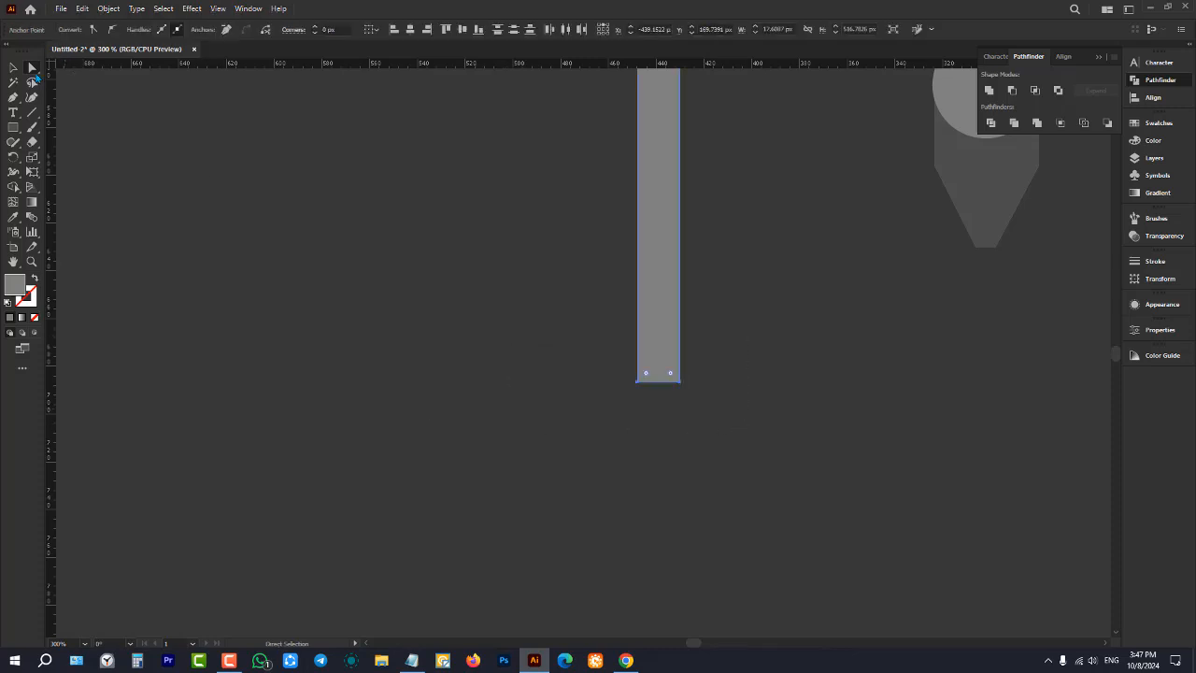
drag(721, 412, 531, 322)
drag(648, 377, 654, 262)
click(284, 216)
key(v)
key(ctrl+0)
- Move the slim bar about 260 px to the left and 90 px down, away from the other hands
scroll(386, 375, down, 1)
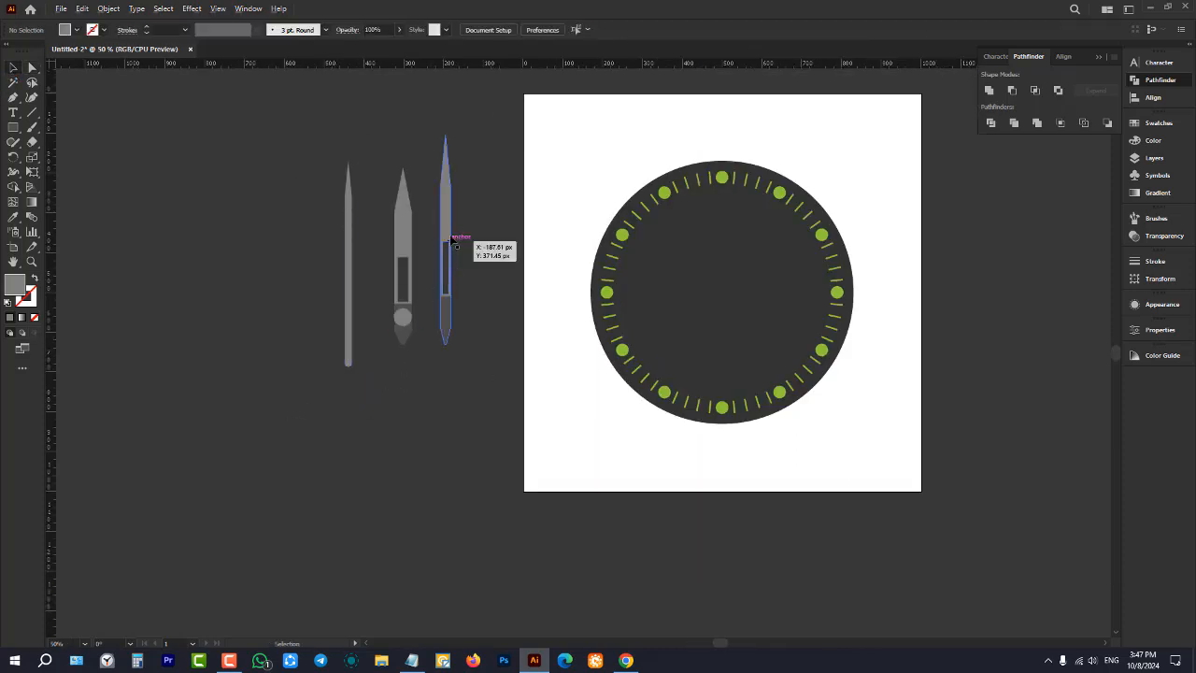
scroll(455, 245, up, 1)
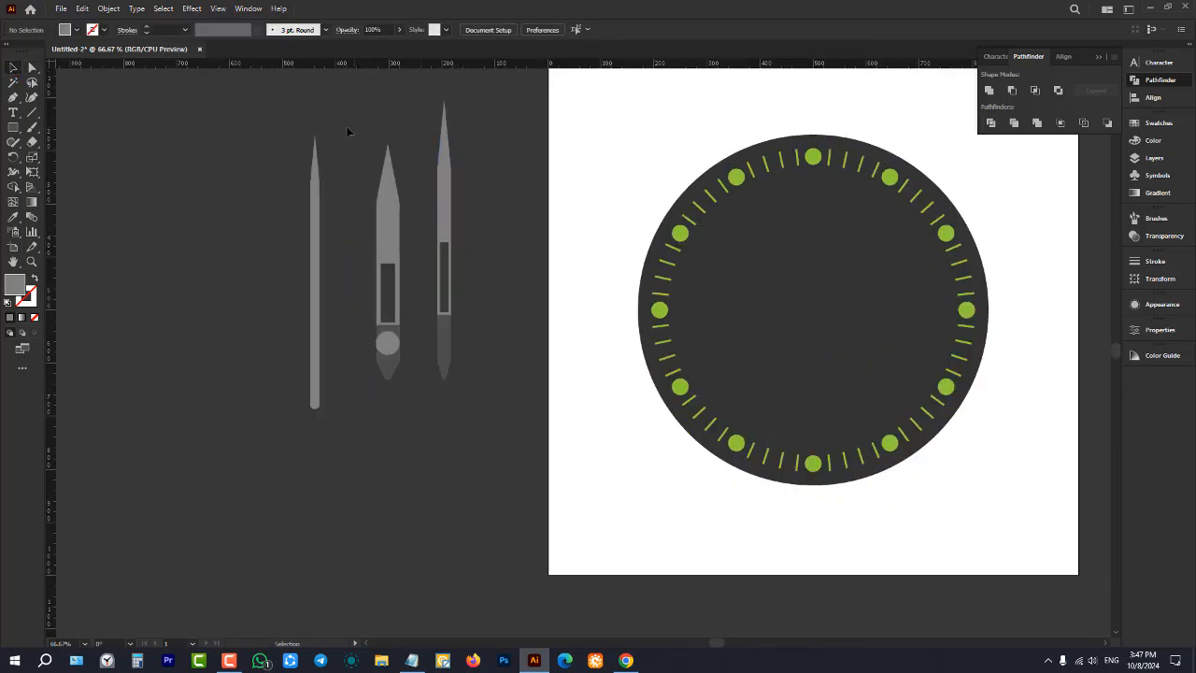
drag(348, 132, 412, 404)
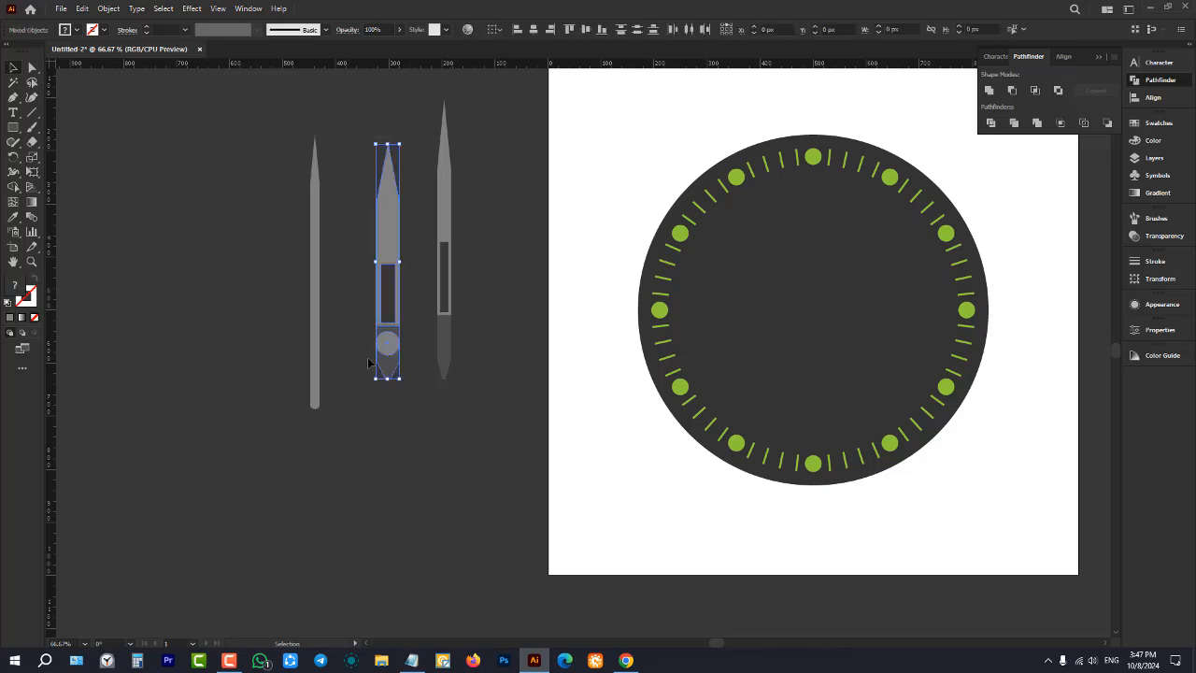
drag(315, 364, 179, 414)
- Group all parts of the wide hand and move the group about 73 px to the left
drag(365, 120, 416, 424)
key(ctrl+g)
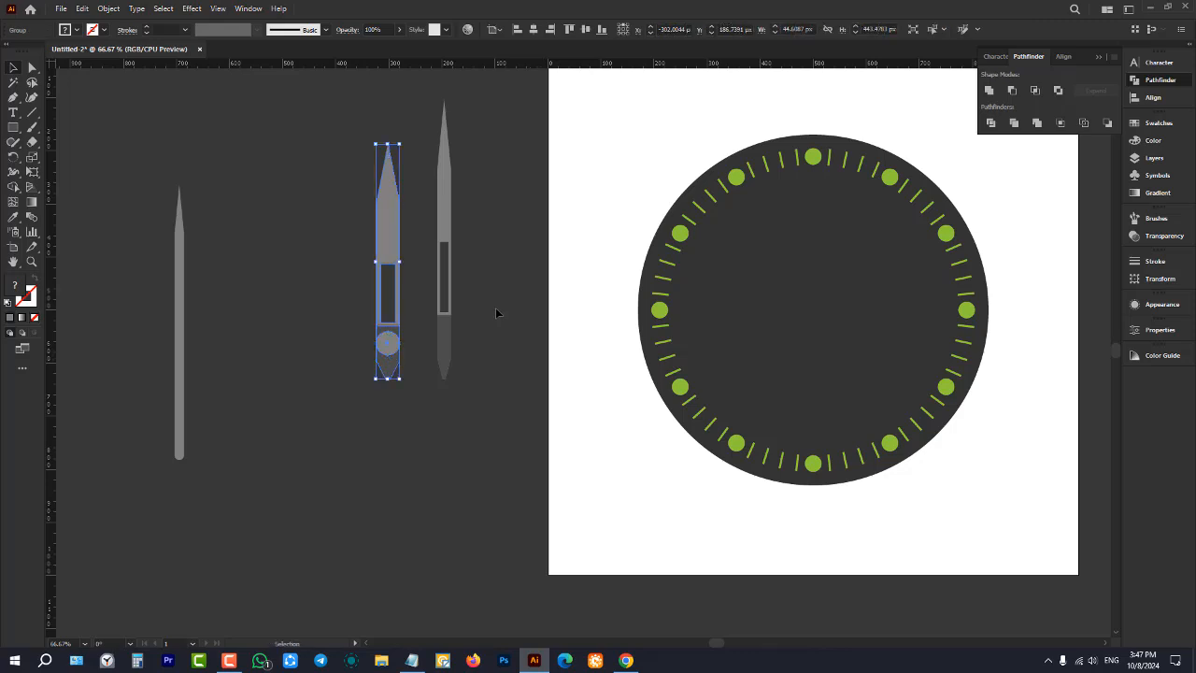
click(495, 313)
drag(400, 226, 361, 225)
click(478, 204)
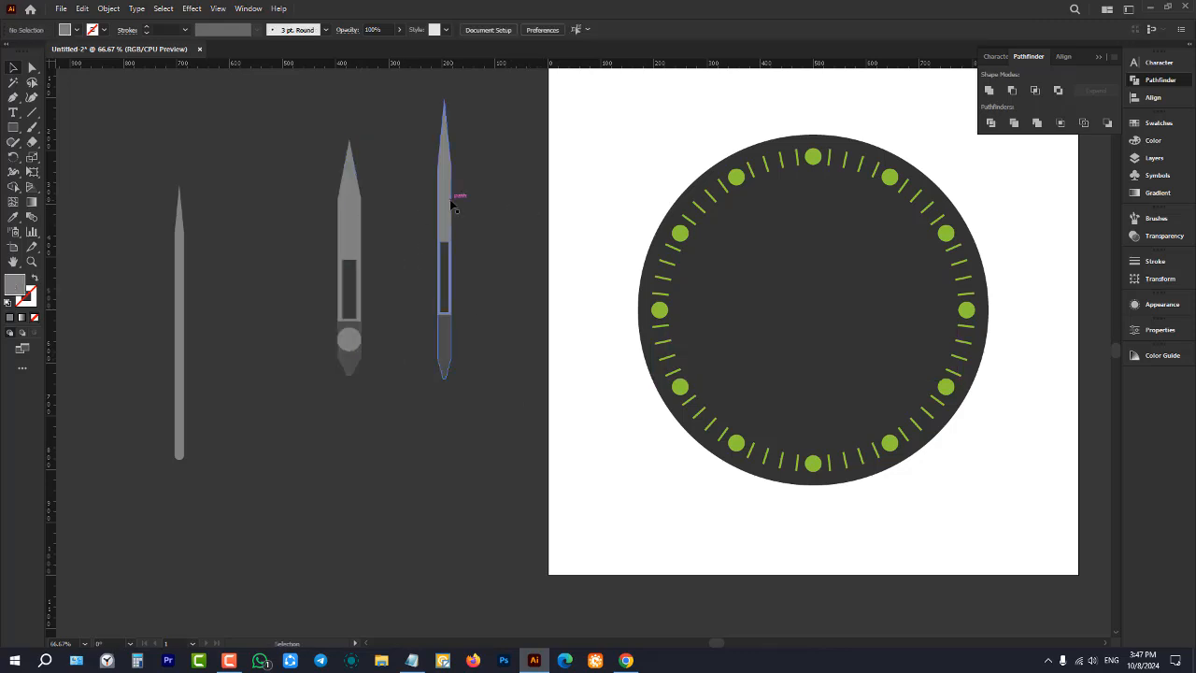
drag(452, 203, 520, 206)
click(487, 267)
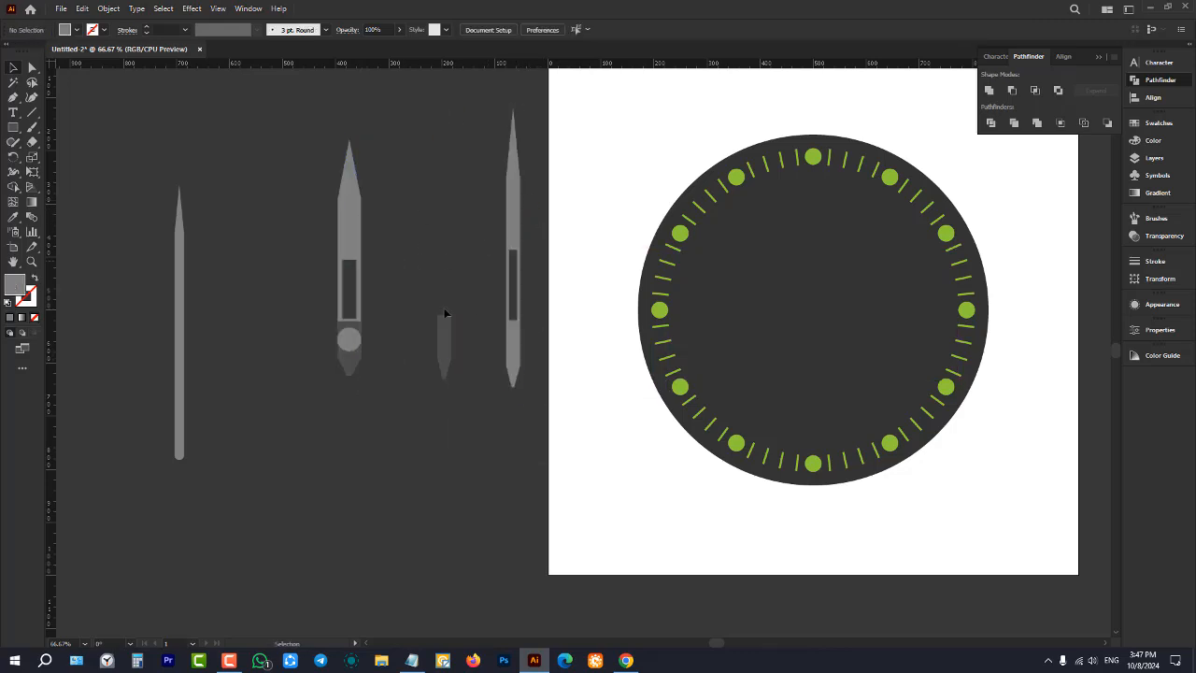
click(445, 360)
drag(513, 225, 445, 225)
click(389, 114)
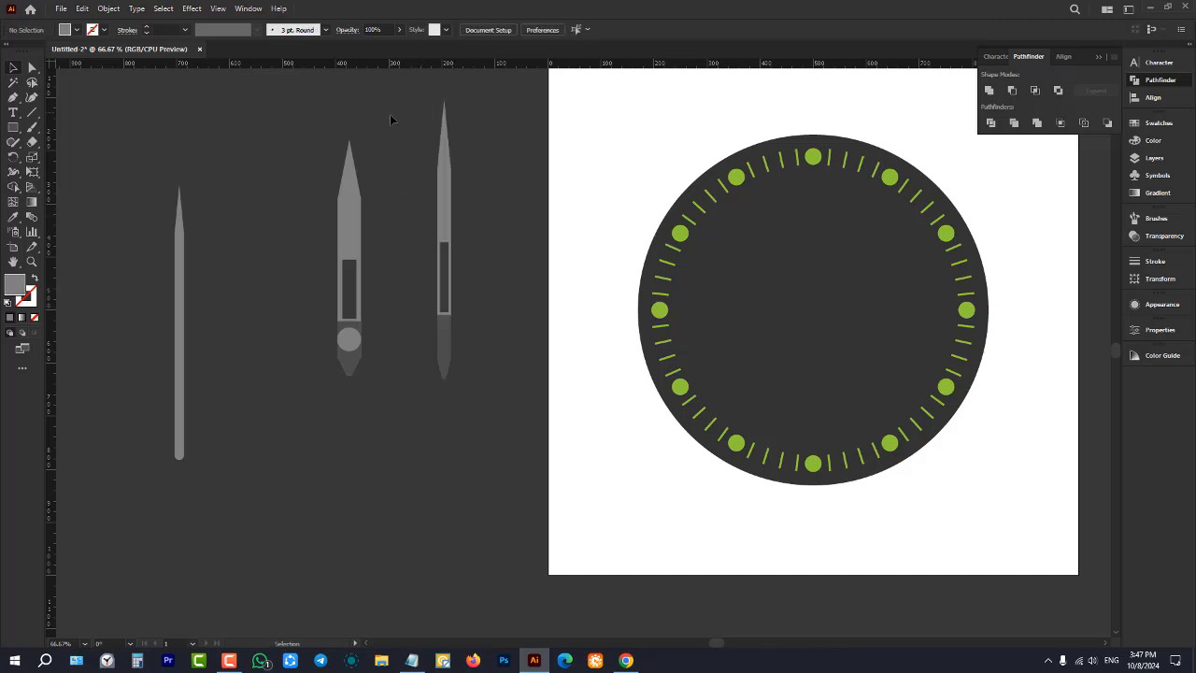
- Group all parts of the narrow hand, including its dark lower section
drag(389, 114, 505, 408)
click(513, 400)
click(445, 261)
- Bring the slim bar, wide hand and narrow hand closer together in one side-by-side row
drag(349, 215, 331, 267)
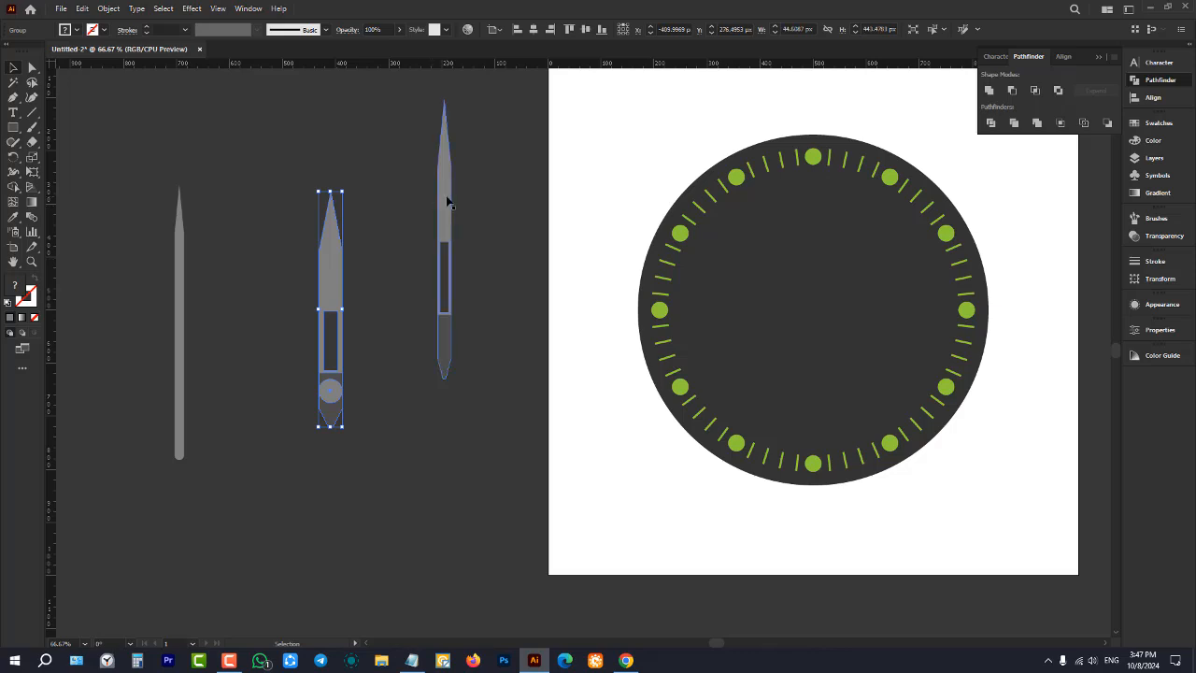
drag(446, 200, 406, 263)
drag(178, 312, 240, 290)
click(474, 254)
- Rotate the wide hand 45° counter-clockwise and the narrow hand 45° clockwise so they cross
click(339, 270)
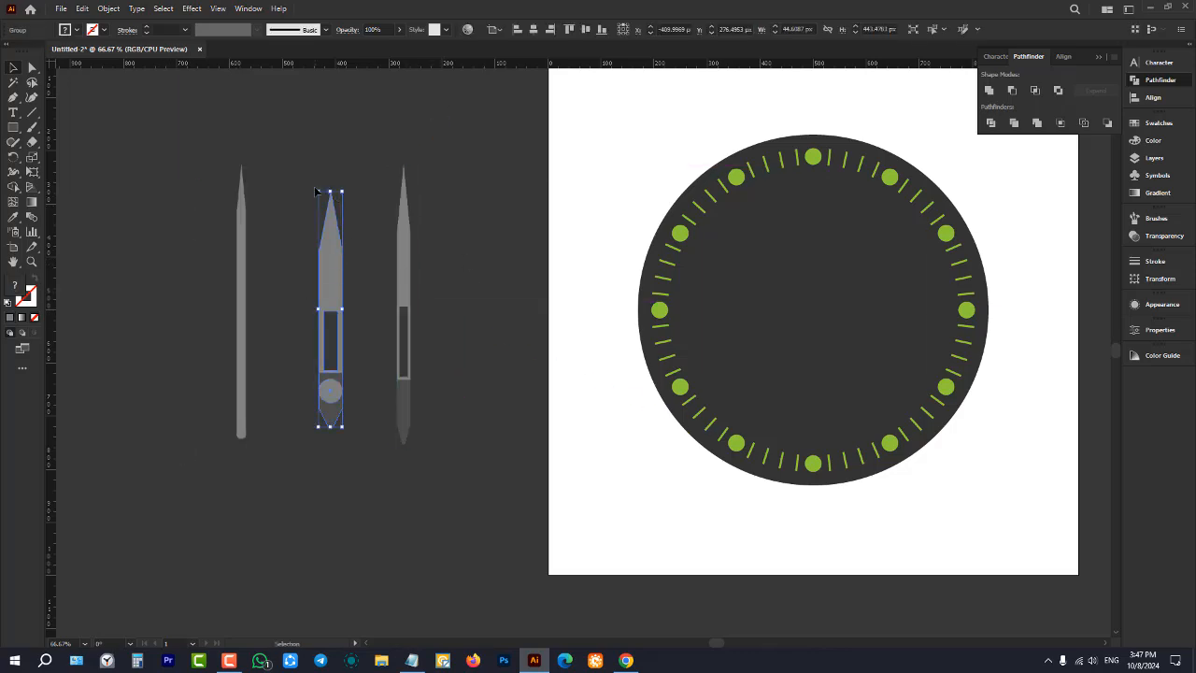
mouse_move(313, 187)
mouse_down()
mouse_move(280, 235)
mouse_move(162, 241)
mouse_up()
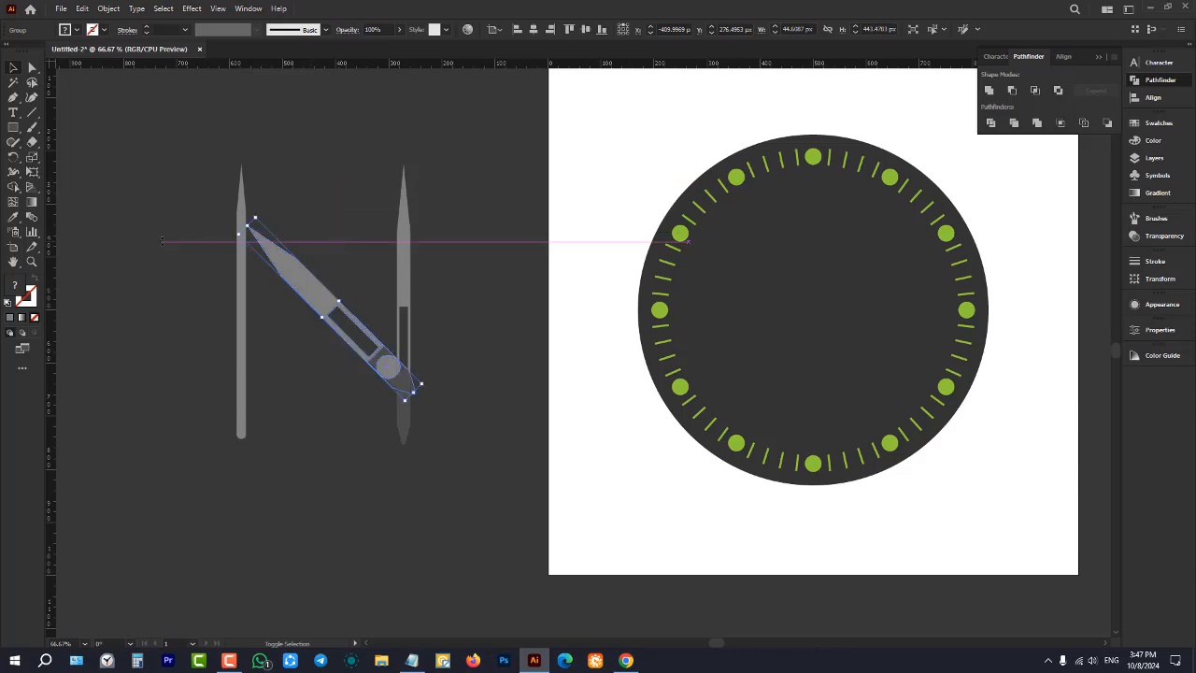
click(349, 224)
click(403, 242)
mouse_move(417, 162)
mouse_down()
mouse_move(734, 166)
mouse_move(578, 204)
mouse_up()
- Move the slim bar onto the crossed hands and rotate it 135° clockwise, with its tip pointing to the lower right
mouse_move(245, 217)
mouse_down()
mouse_move(369, 234)
mouse_move(377, 173)
mouse_up()
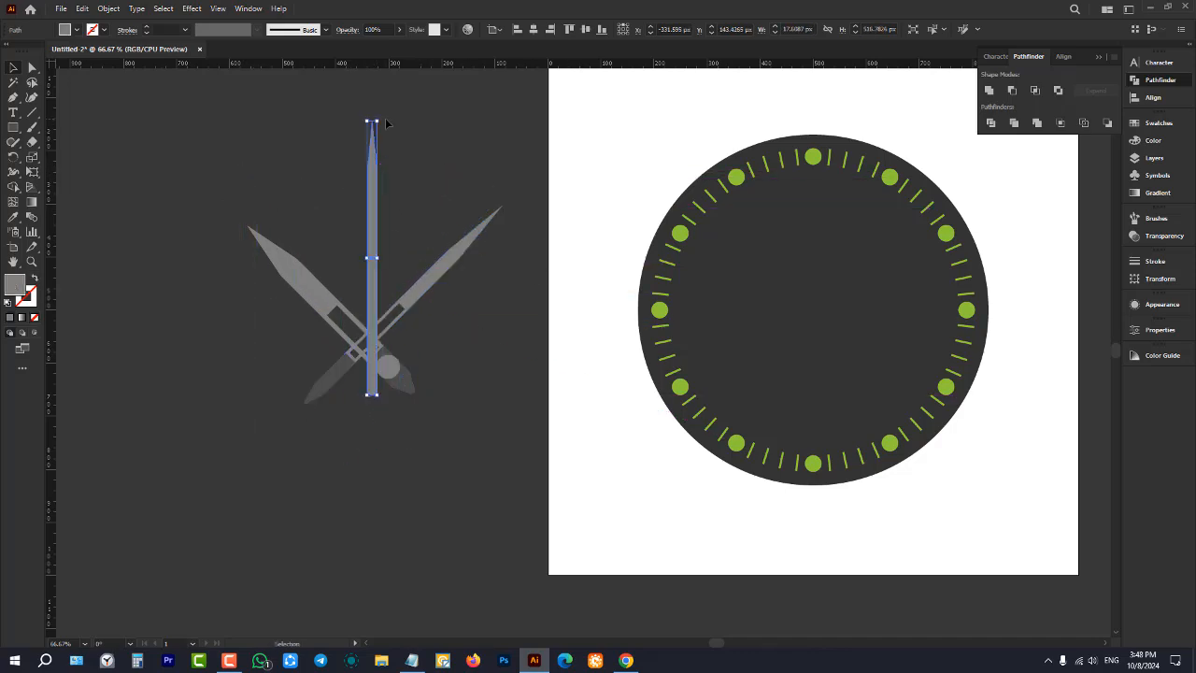
mouse_move(381, 120)
mouse_down()
mouse_move(542, 173)
mouse_move(568, 203)
mouse_move(582, 322)
mouse_move(556, 442)
mouse_up()
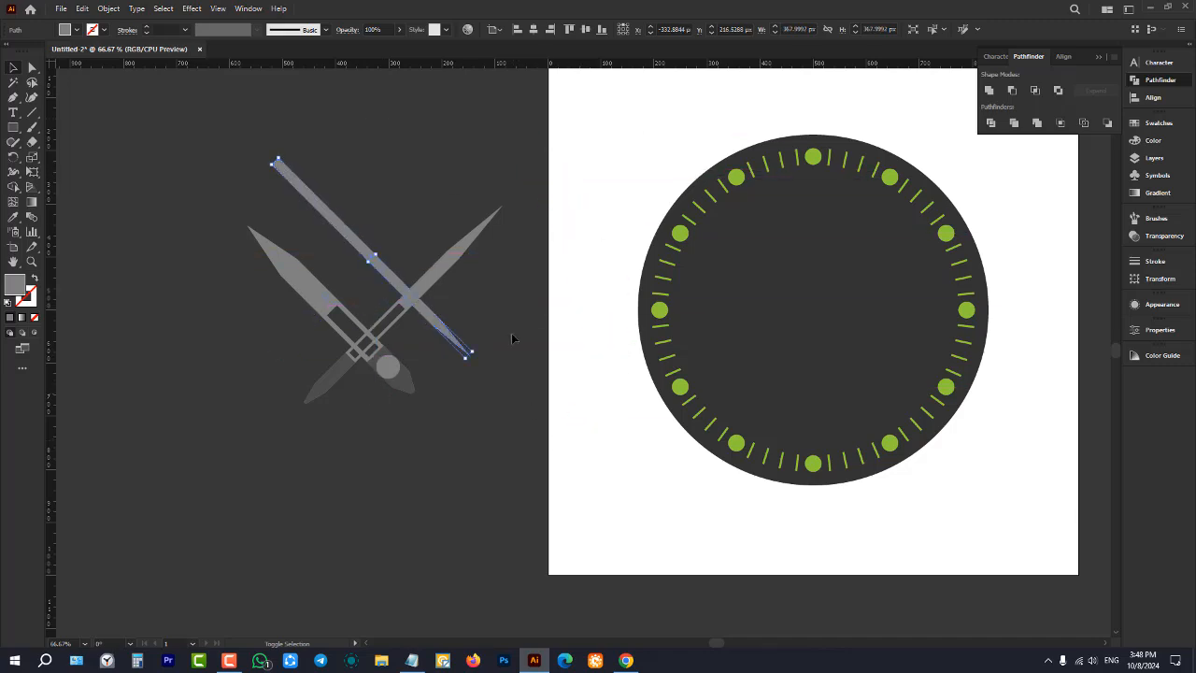
click(391, 190)
- Move the slim bar and the narrow hand so their rear ends overlap the circle on the wide hand
drag(354, 239, 452, 428)
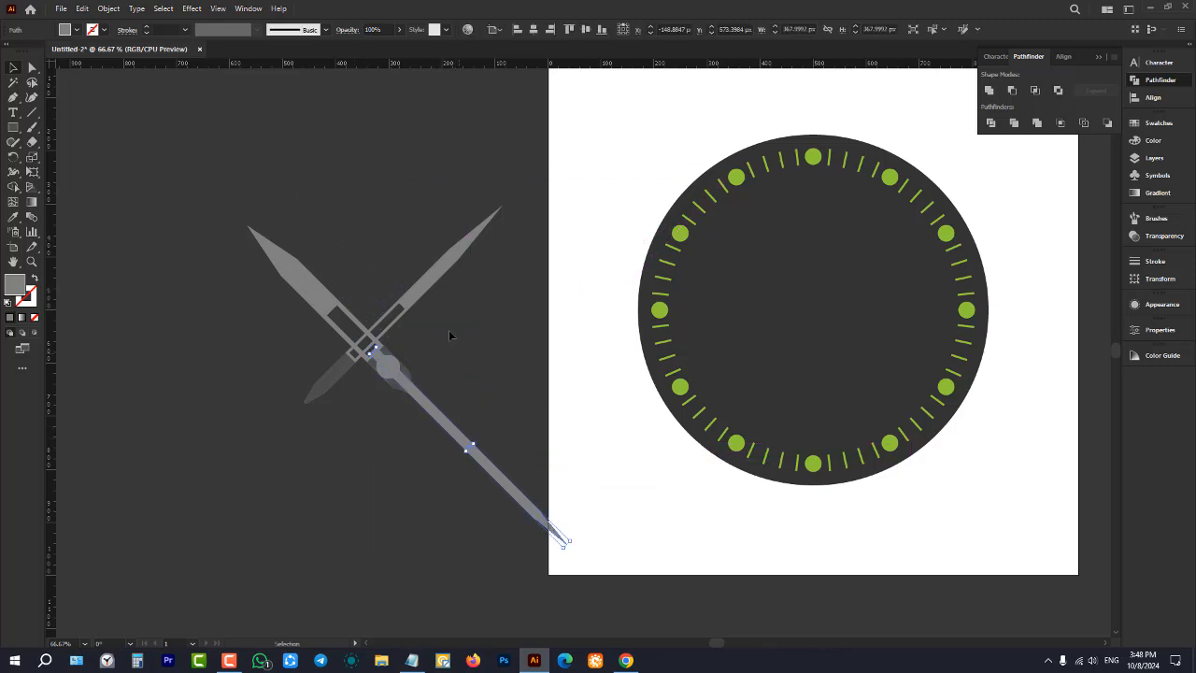
drag(418, 295, 480, 280)
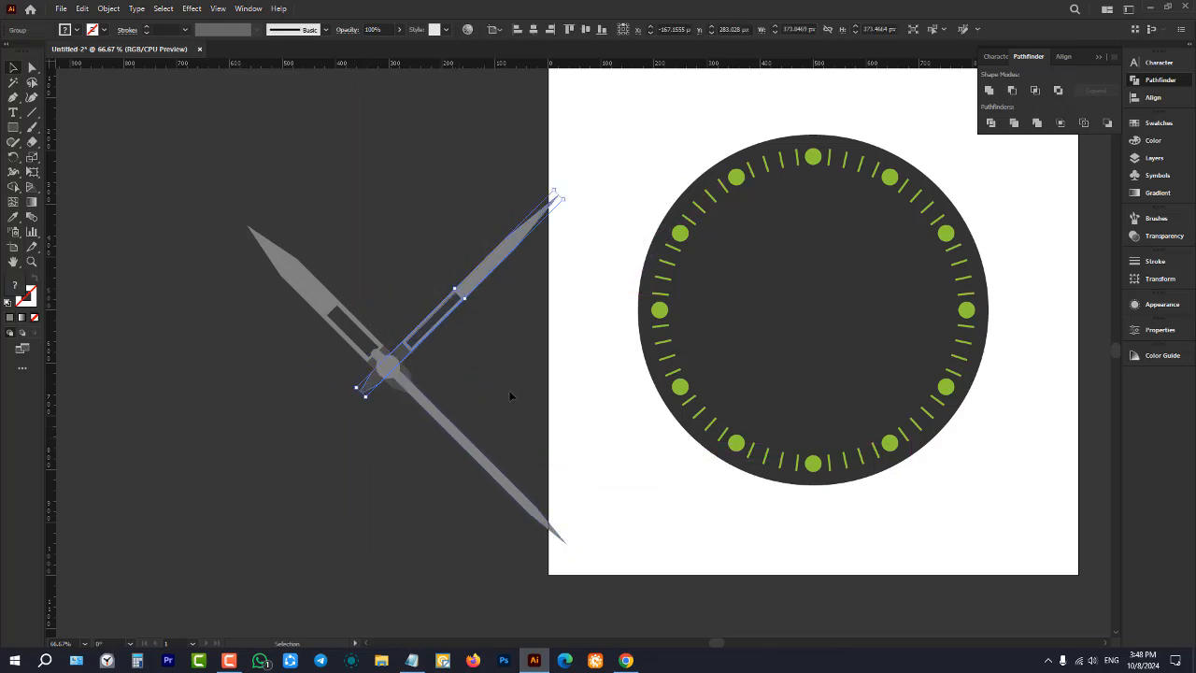
click(510, 395)
- Fine-tune the positions of the wide hand, narrow hand and slim bar so all three cross at the circle
scroll(402, 399, up, 2)
scroll(401, 398, up, 1)
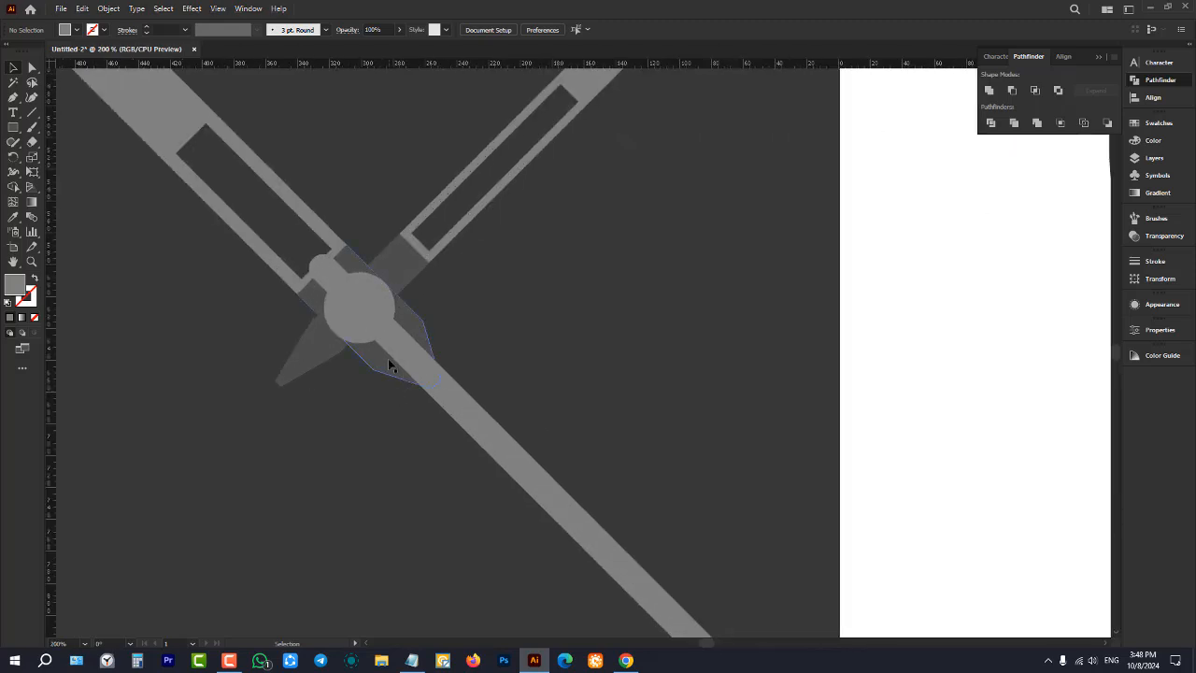
drag(400, 367, 388, 355)
click(477, 317)
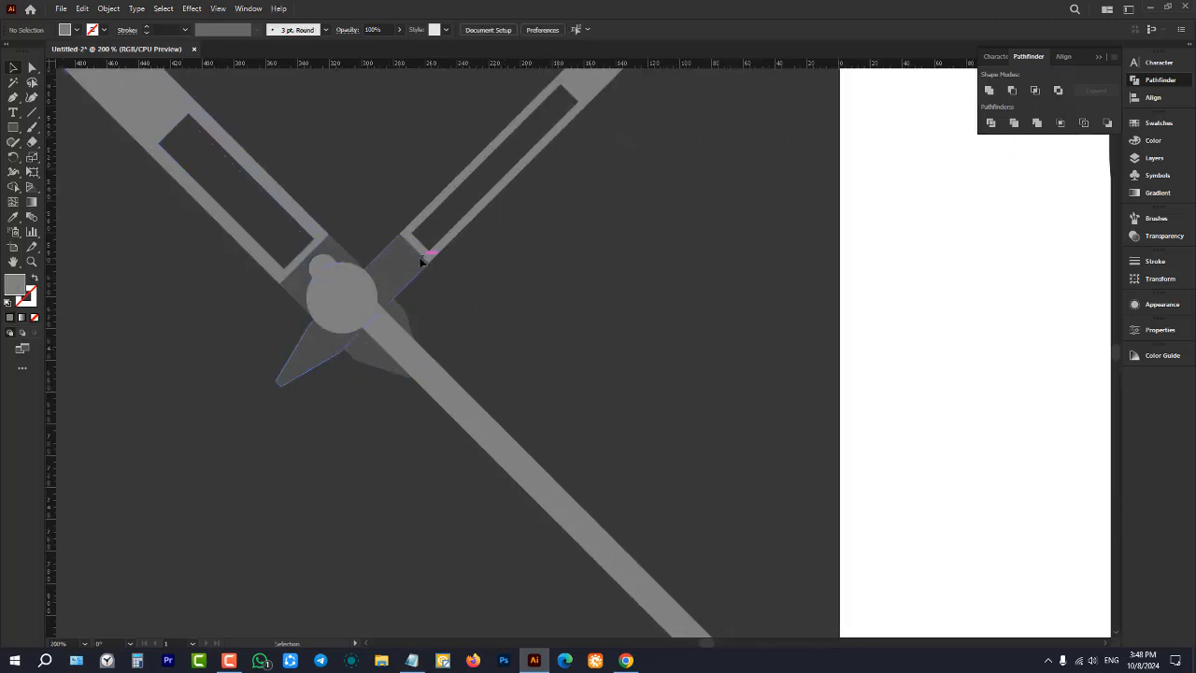
drag(420, 262, 404, 253)
drag(434, 389, 427, 388)
click(542, 318)
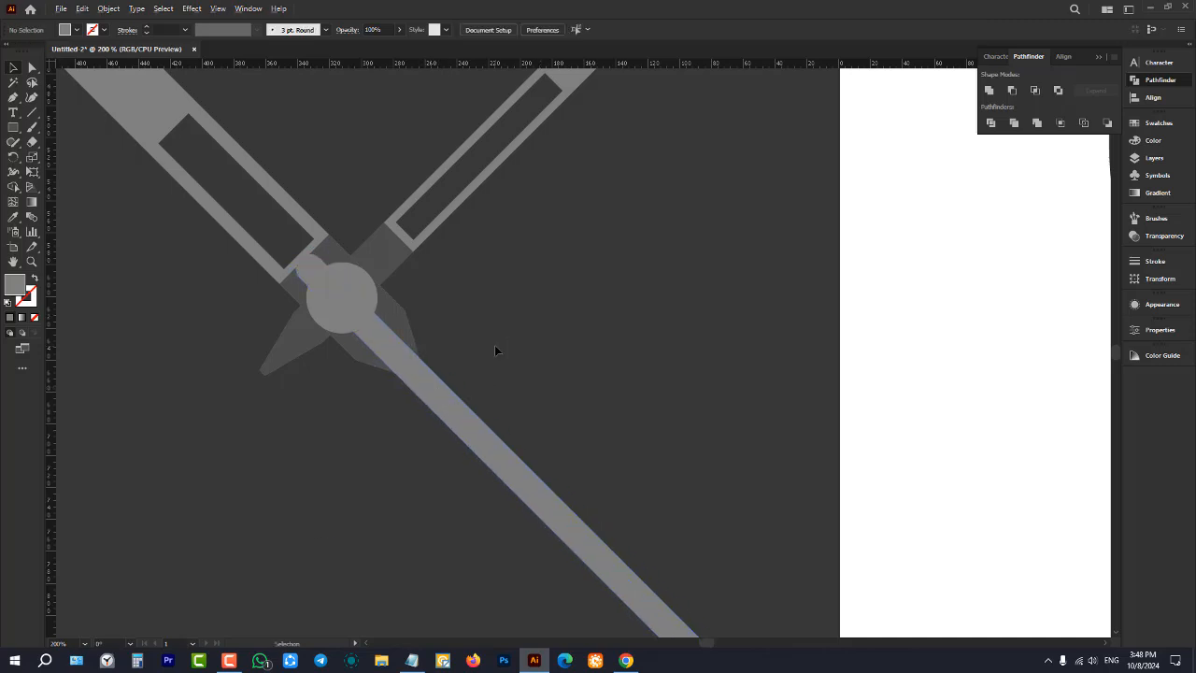
- Group the three crossed hands together with their pivot circle
scroll(494, 350, down, 5)
scroll(513, 309, up, 2)
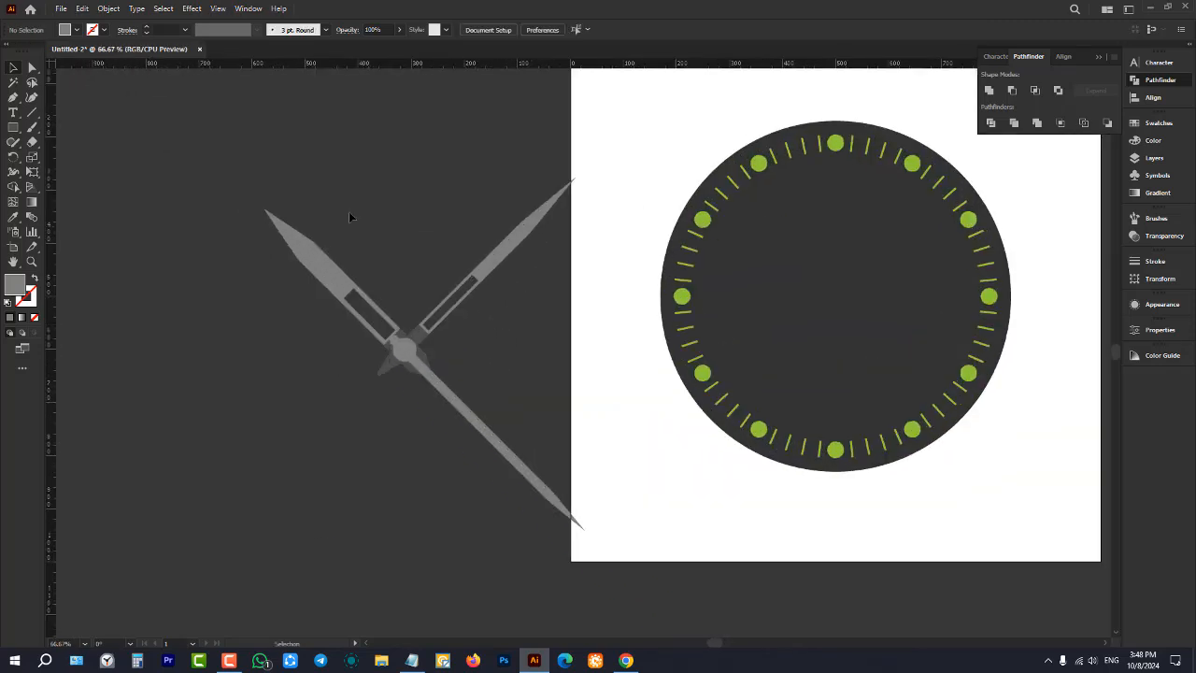
drag(408, 319, 488, 528)
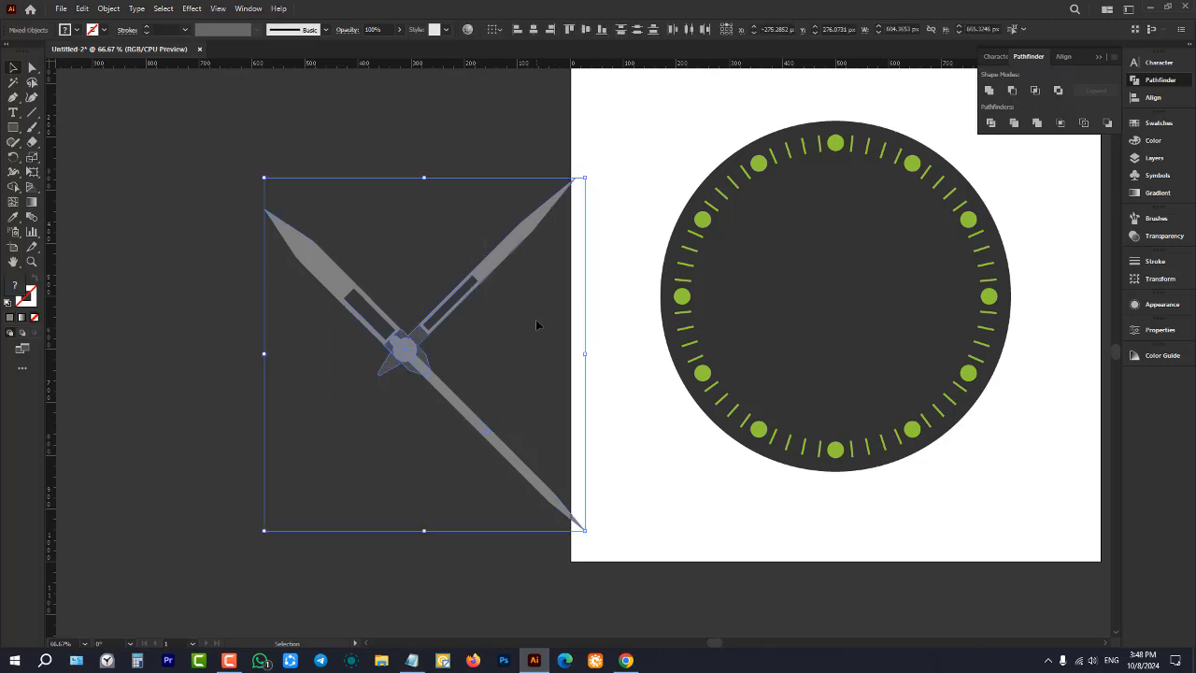
key(a)
key(v)
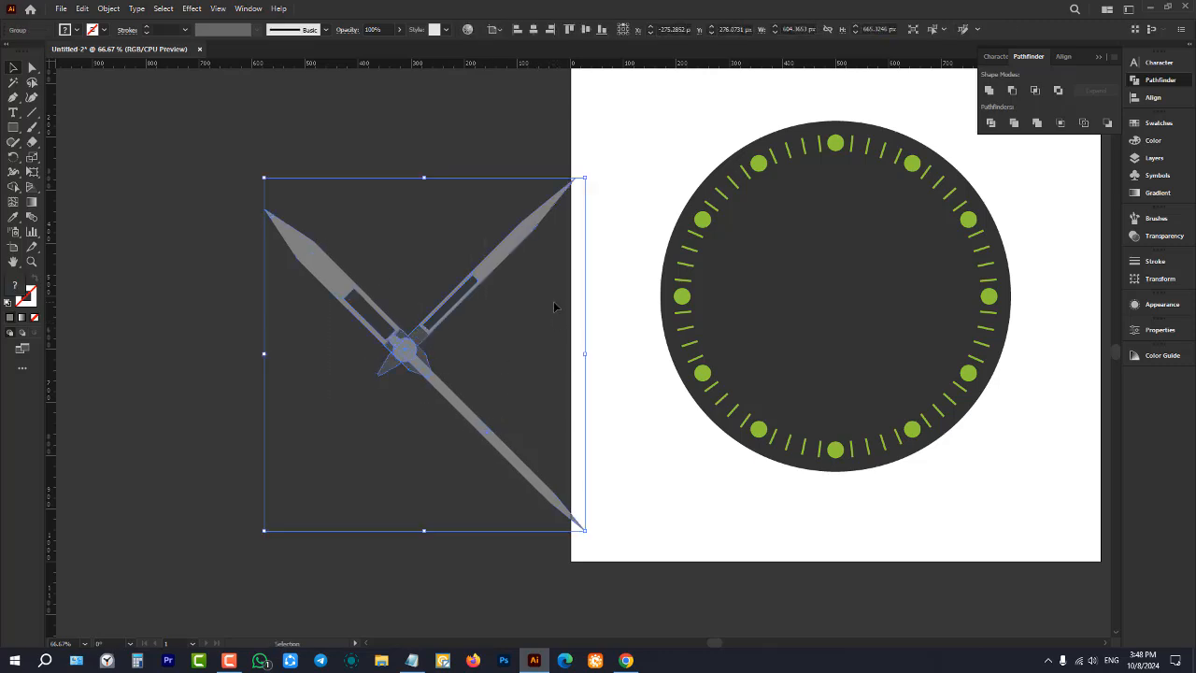
- Move the grouped hands off the dial's left side to the empty canvas right of the artboard
click(553, 300)
scroll(395, 368, down, 3)
drag(394, 368, 715, 351)
key(ctrl+equal)
key(ctrl+equal)
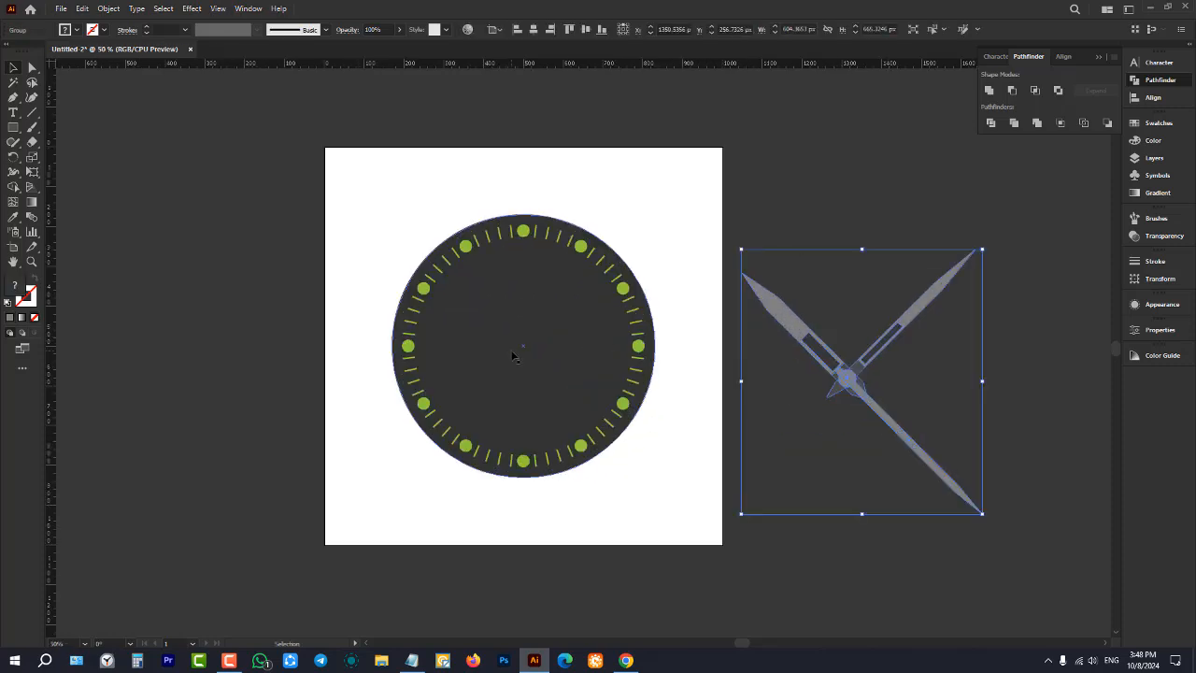
- Add a horizontal and a vertical guide, each centred on the artboard
click(708, 210)
drag(540, 63, 545, 193)
click(585, 29)
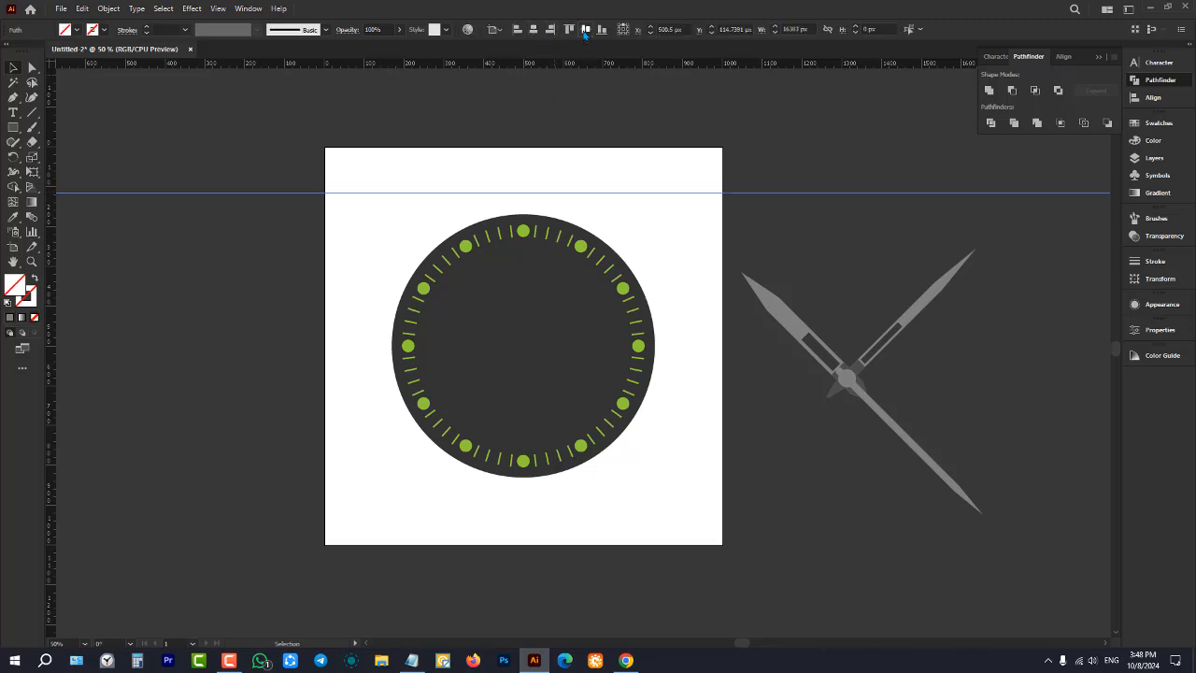
click(534, 140)
drag(58, 201, 187, 198)
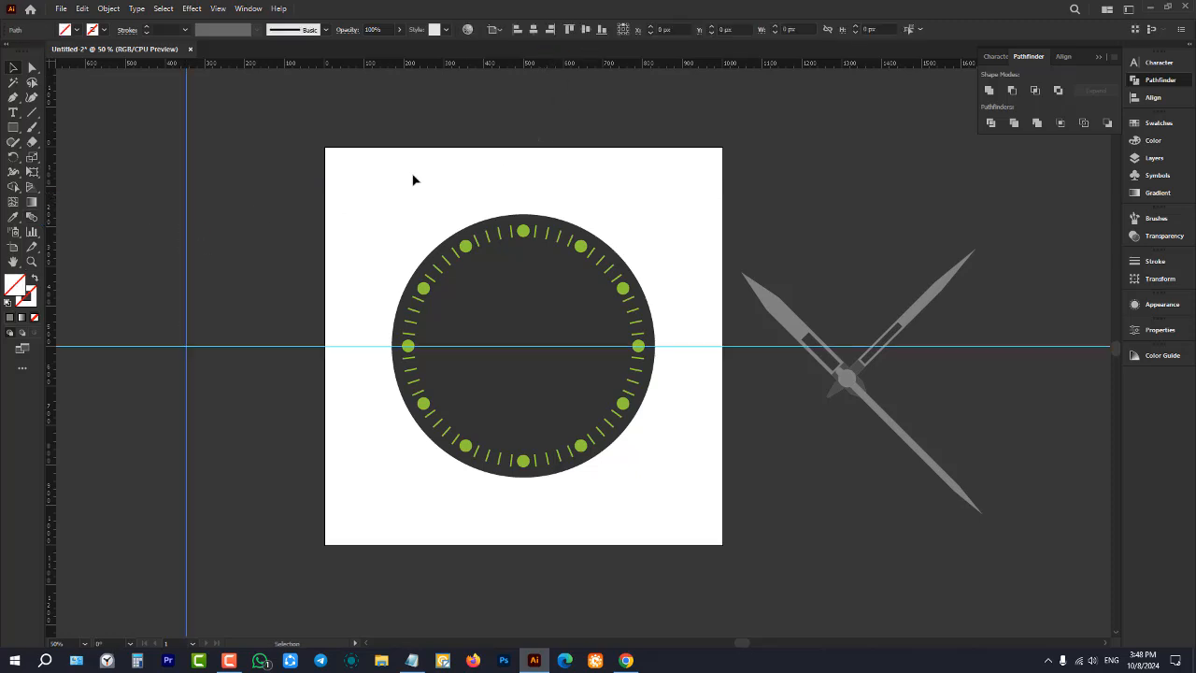
click(533, 29)
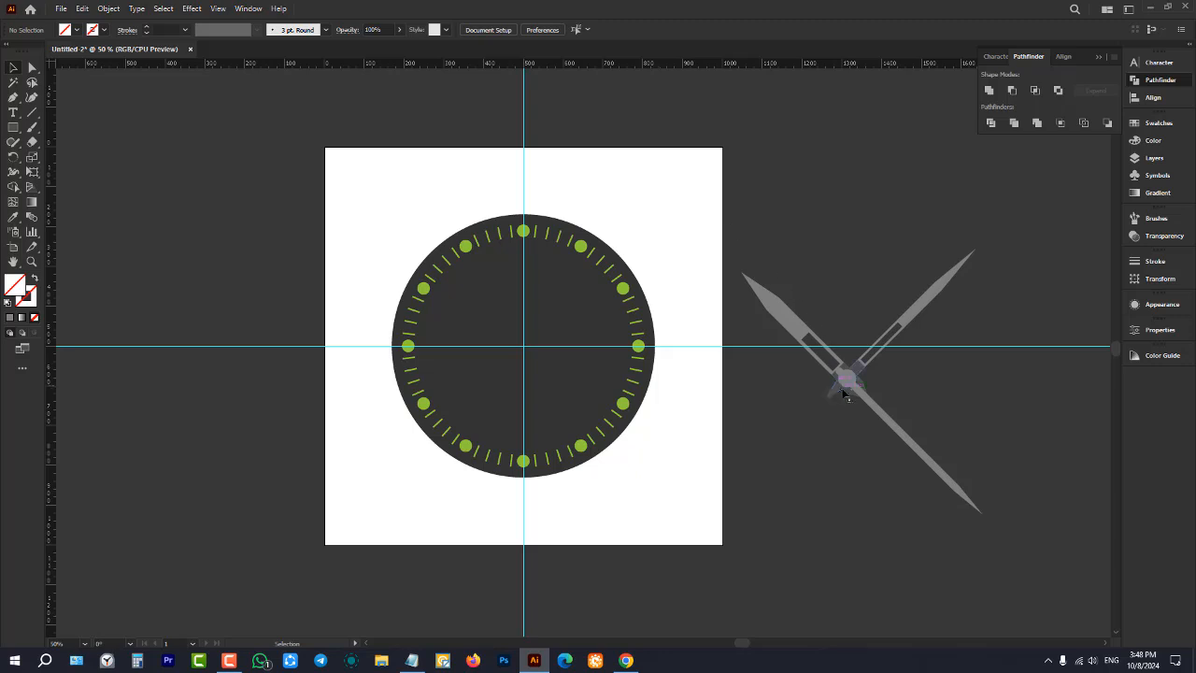
- Move the grouped hands onto the dial so the pivot circle is centred on the guide intersection
drag(844, 384, 552, 349)
scroll(529, 347, up, 8)
scroll(529, 348, down, 3)
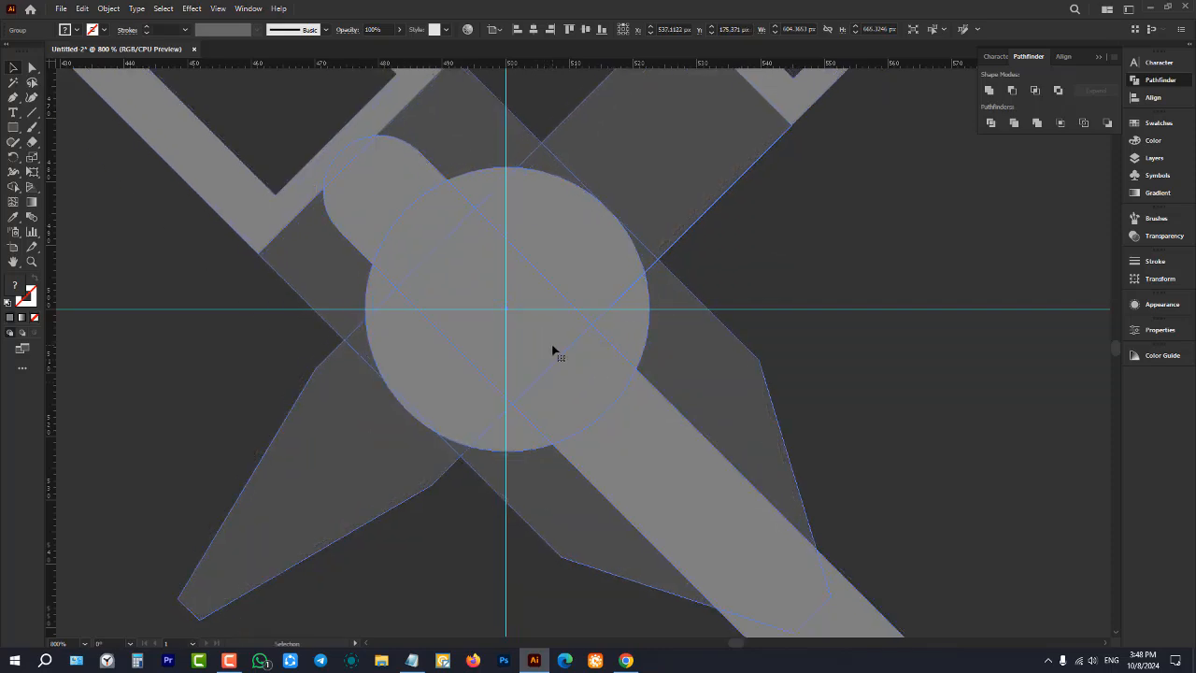
scroll(509, 353, down, 5)
scroll(456, 383, down, 3)
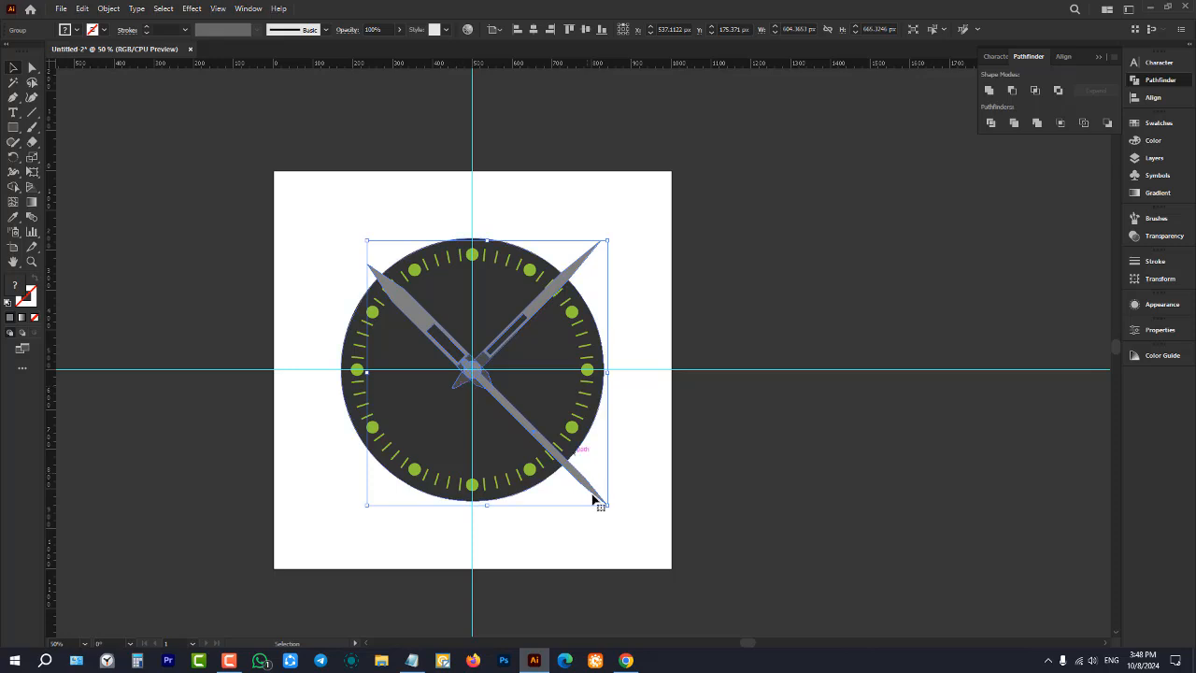
- Scale the grouped hands down proportionally to about 394 x 434 px and recentre their pivot circle on the guide intersection
drag(594, 502, 565, 467)
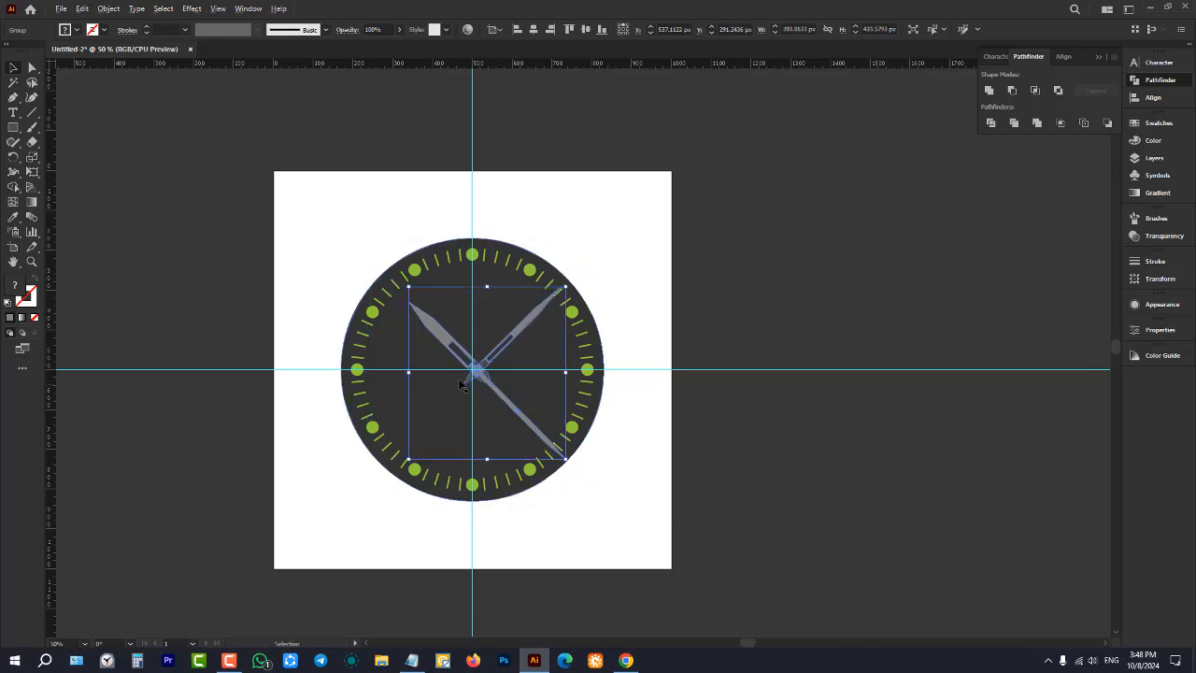
scroll(458, 375, up, 3)
drag(520, 372, 479, 352)
scroll(510, 364, up, 5)
scroll(480, 352, up, 1)
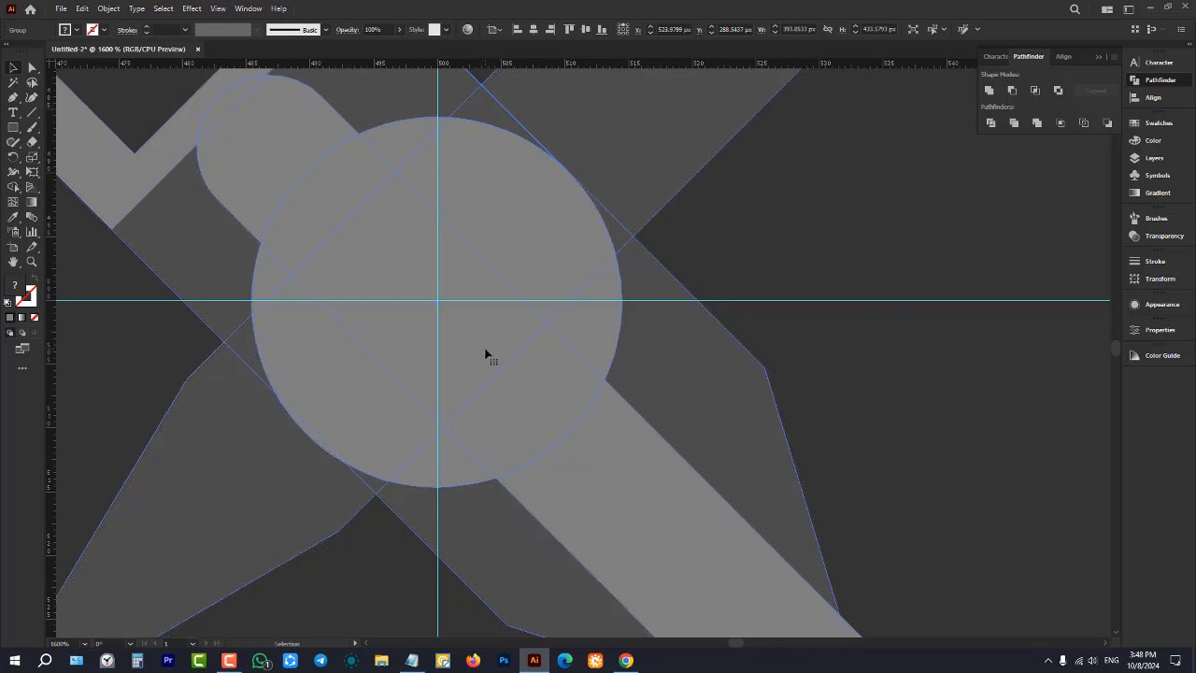
scroll(486, 355, down, 5)
click(702, 307)
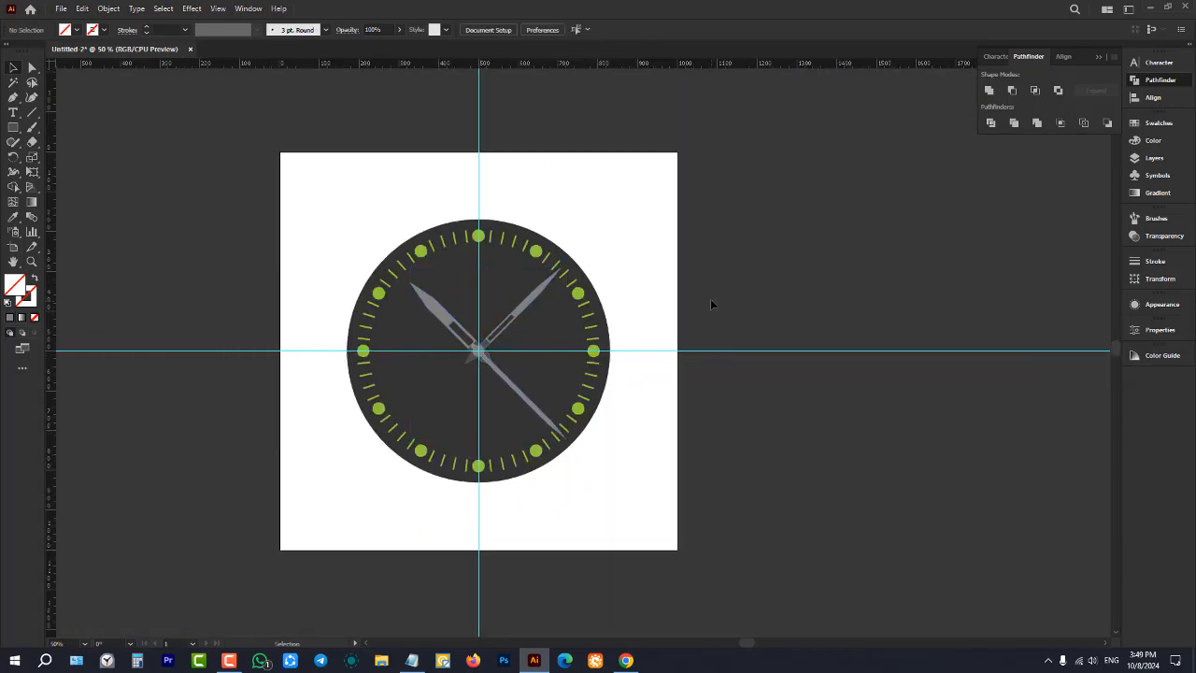
- Delete the horizontal and vertical centre guides
scroll(612, 324, down, 3)
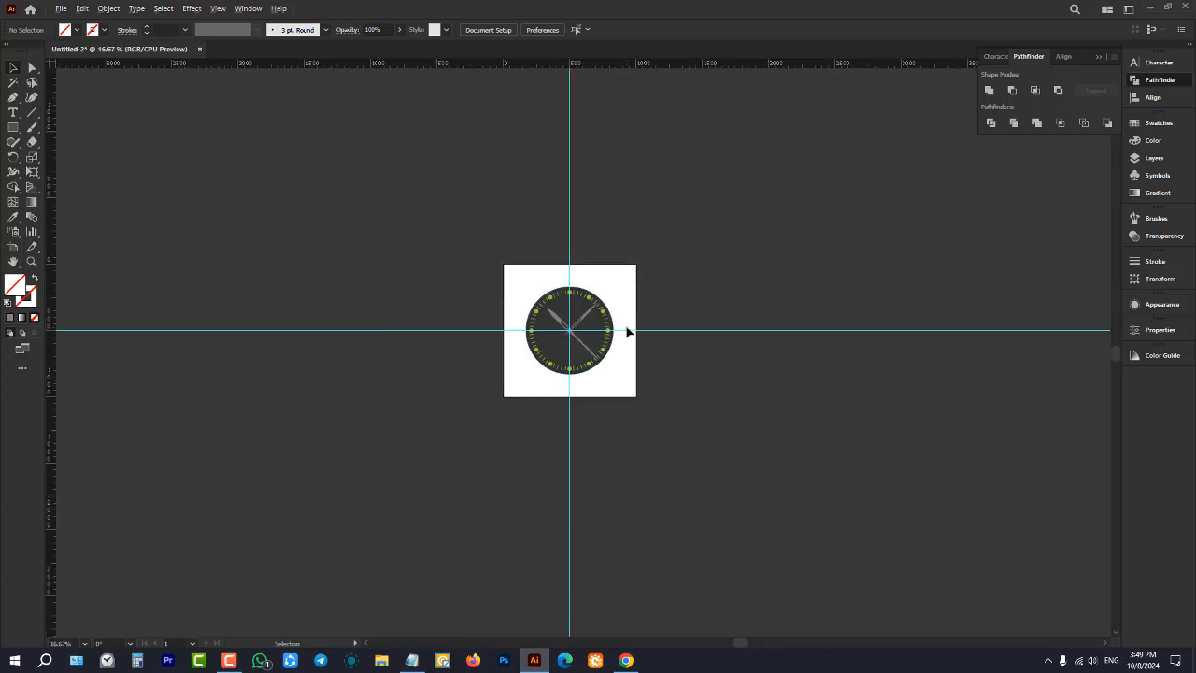
scroll(617, 299, up, 3)
drag(620, 217, 878, 525)
key(Delete)
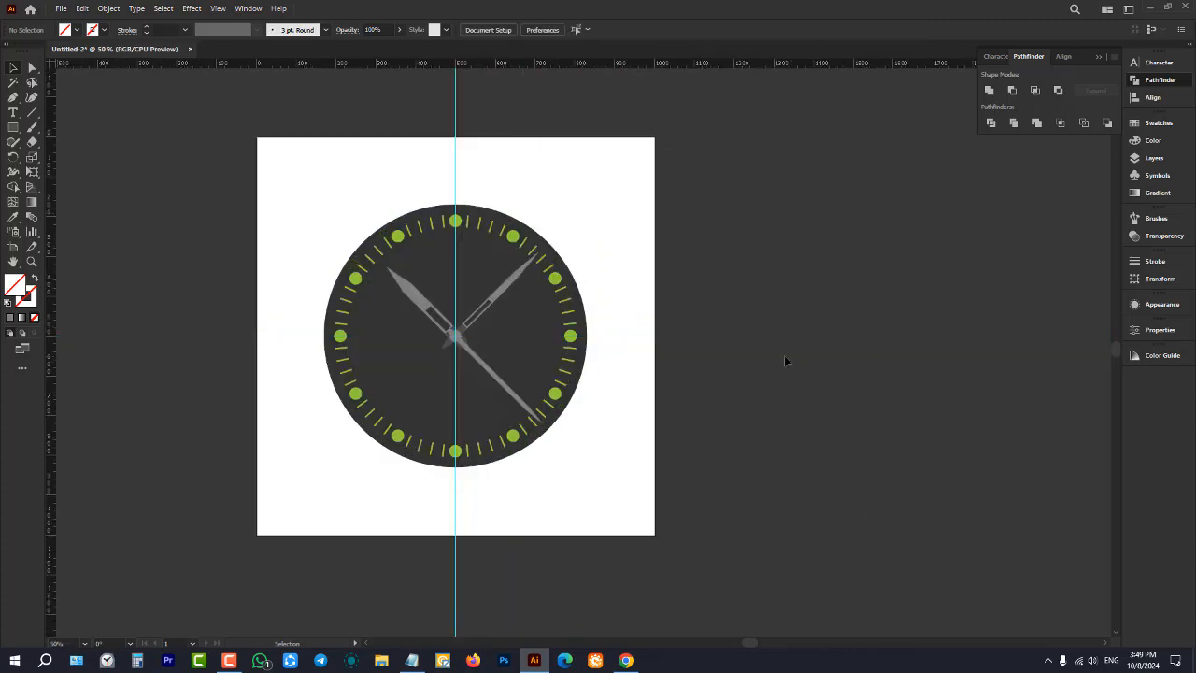
click(448, 132)
key(Delete)
scroll(367, 166, up, 1)
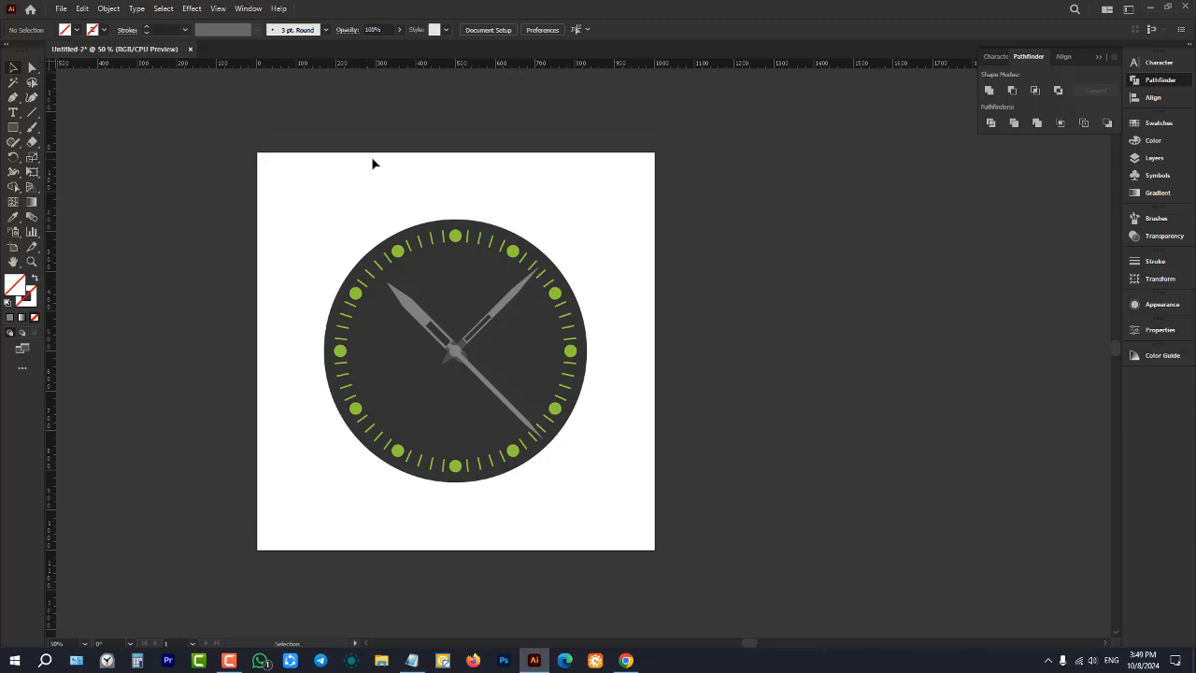
drag(258, 183, 676, 526)
click(675, 526)
scroll(425, 327, up, 3)
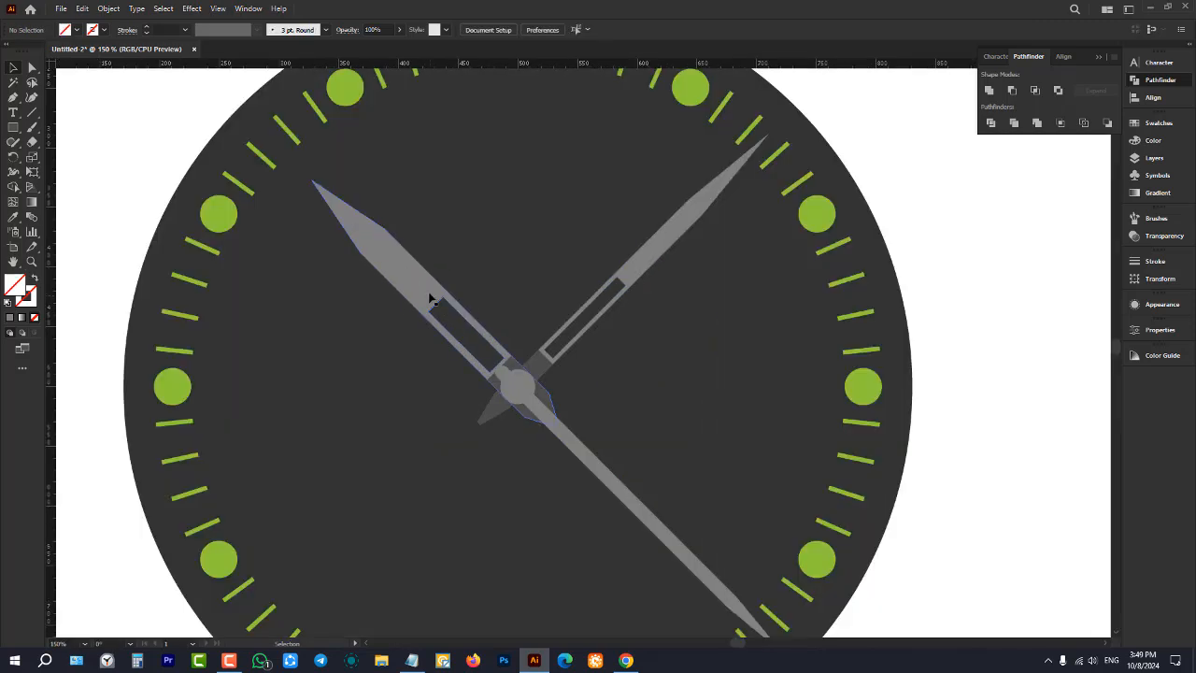
click(428, 323)
scroll(419, 327, down, 2)
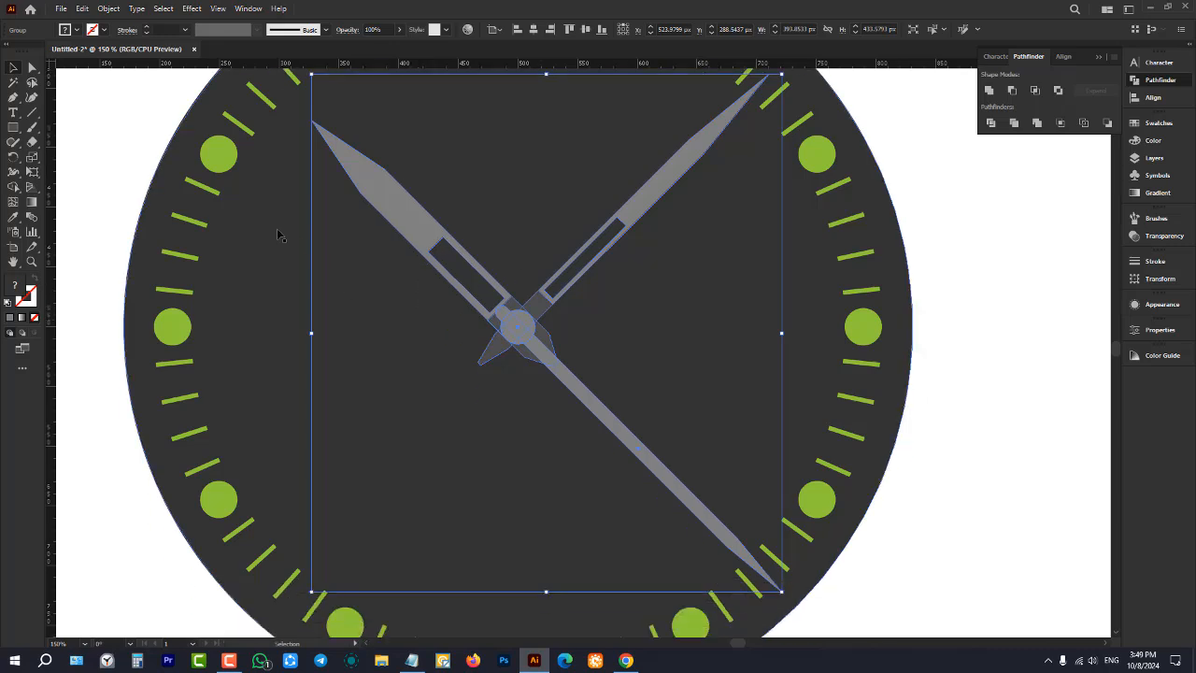
click(102, 106)
- Change the clock dial's fill to a slightly lighter dark grey swatch
click(173, 197)
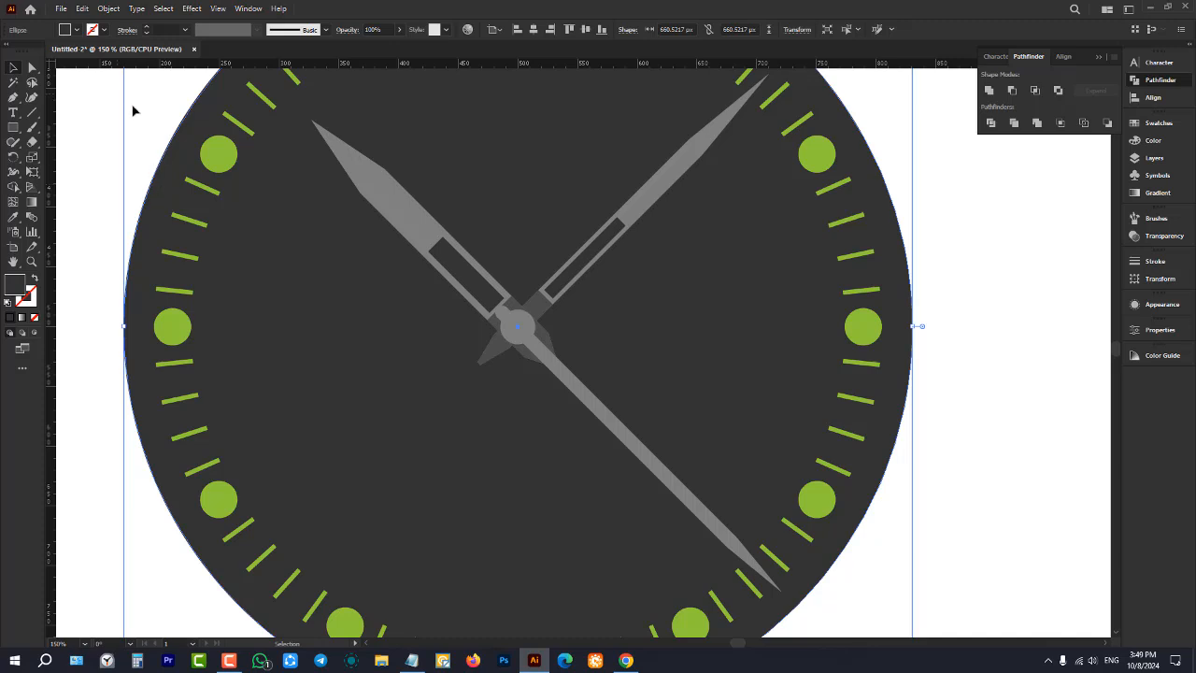
scroll(320, 315, down, 2)
scroll(280, 299, up, 1)
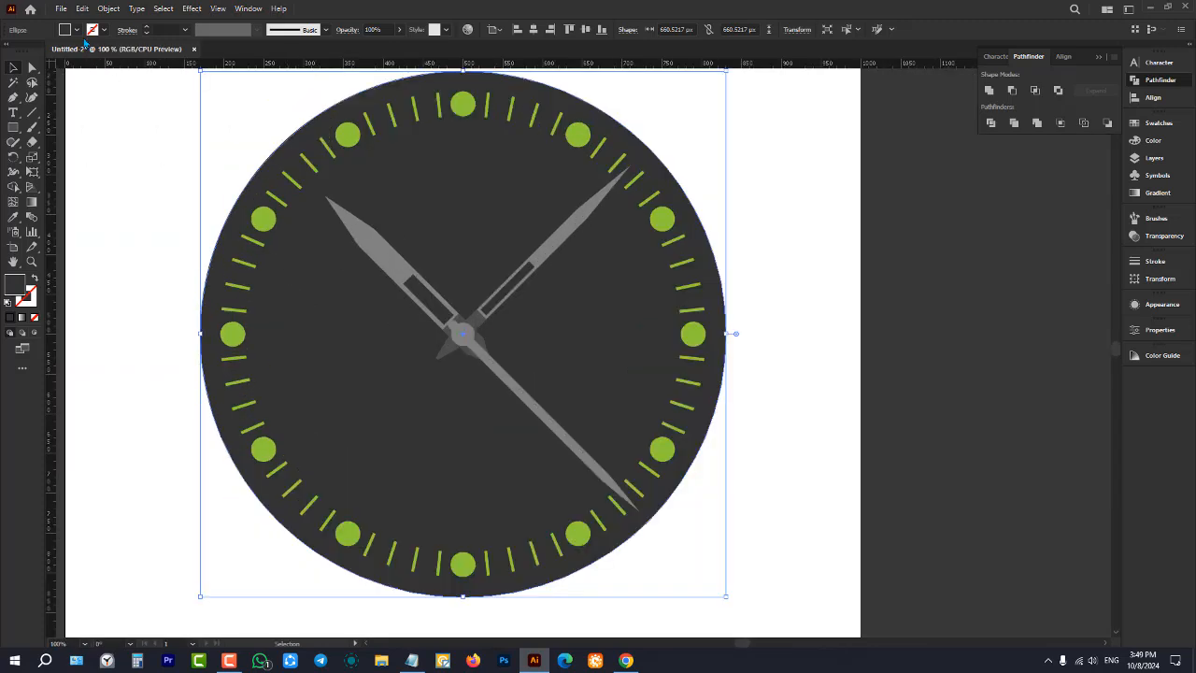
click(76, 29)
click(45, 90)
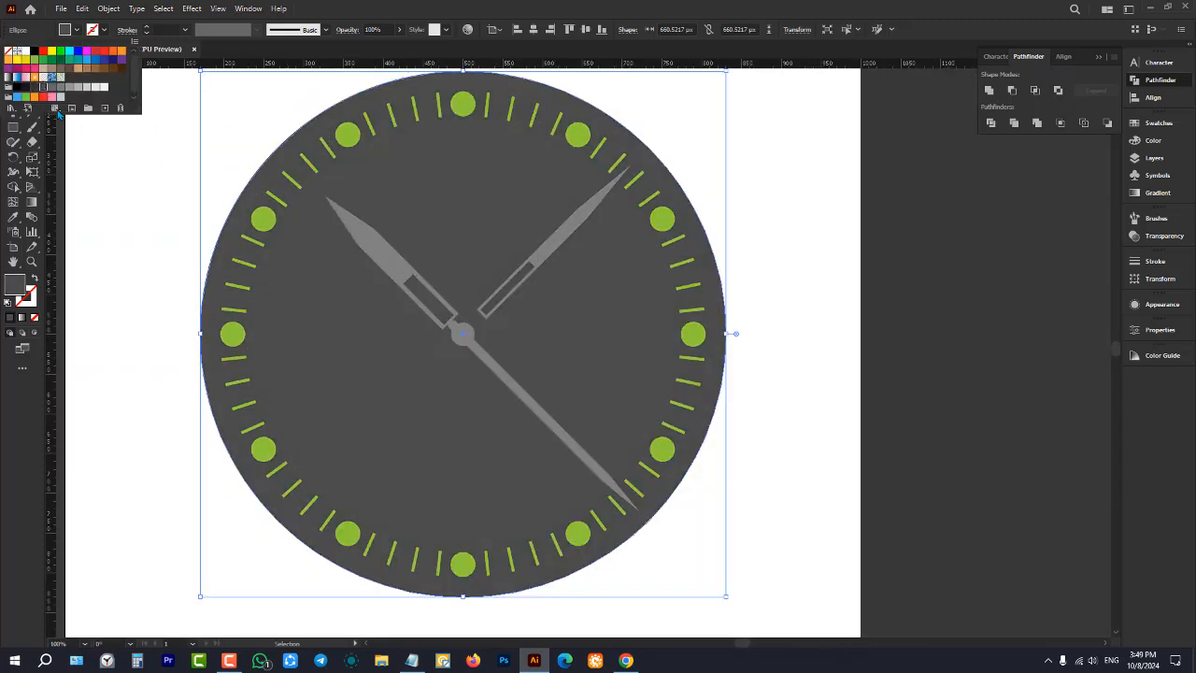
click(136, 273)
scroll(446, 382, down, 1)
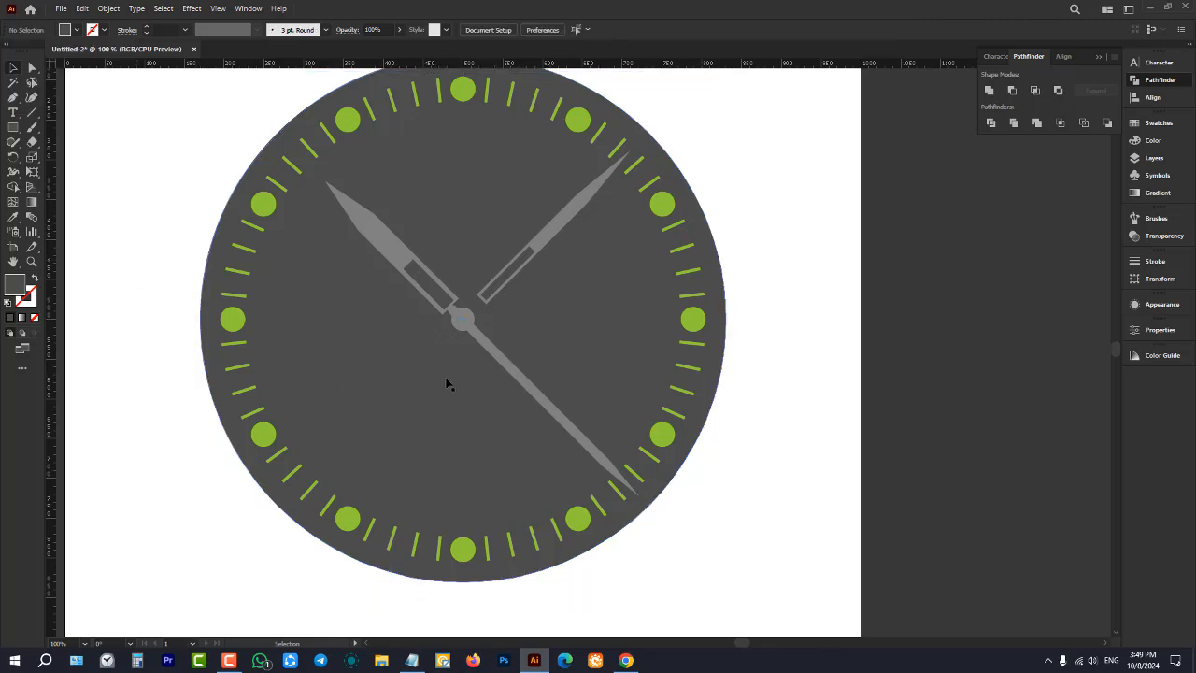
click(459, 317)
scroll(403, 339, down, 2)
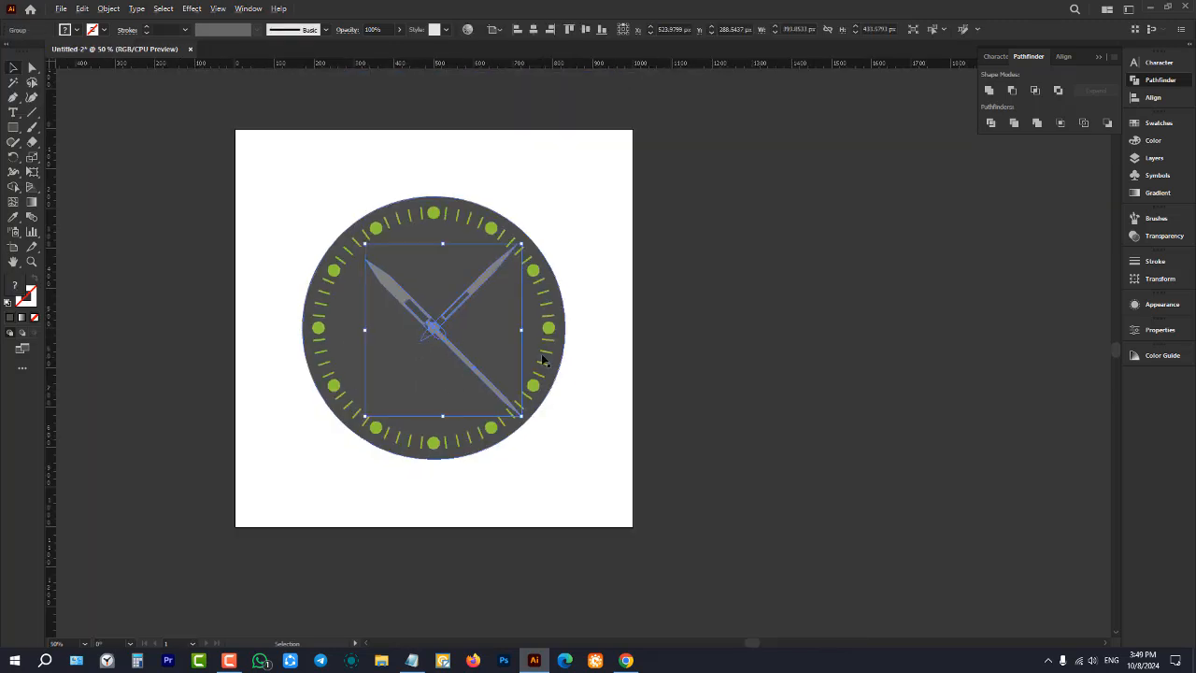
click(604, 331)
scroll(560, 308, down, 3)
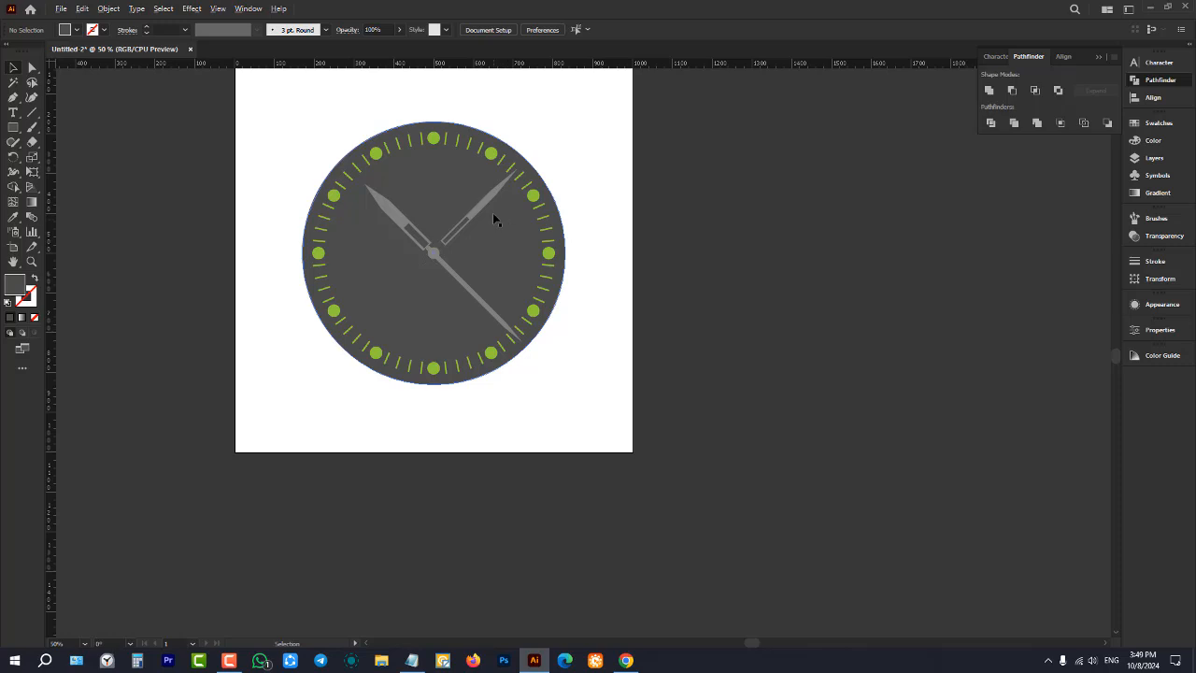
- Open the Drop Shadow effect settings for the grouped hands
scroll(480, 195, up, 2)
scroll(472, 290, up, 2)
click(476, 252)
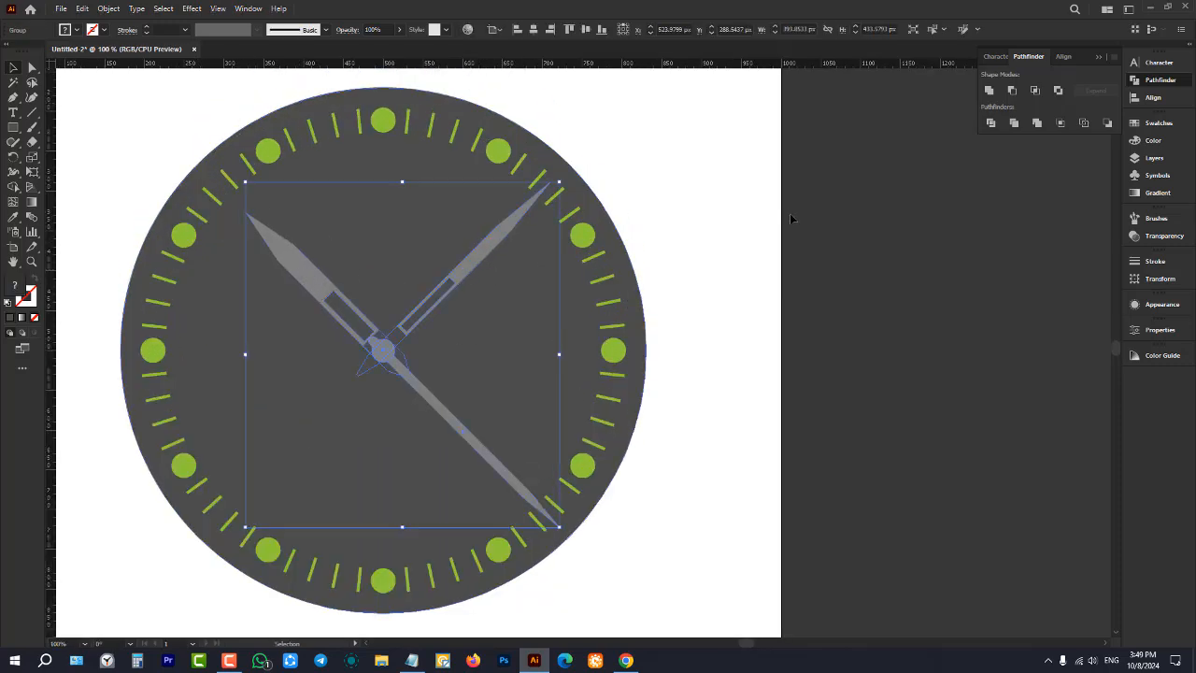
click(341, 252)
click(307, 275)
click(191, 8)
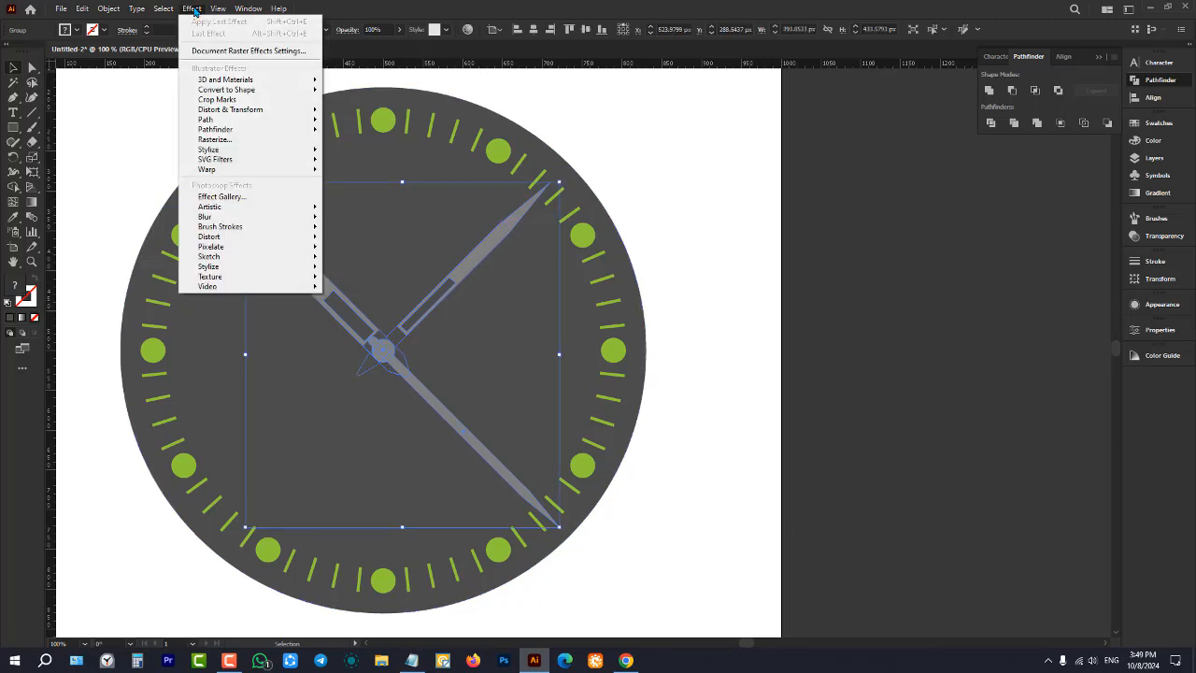
mouse_move(231, 152)
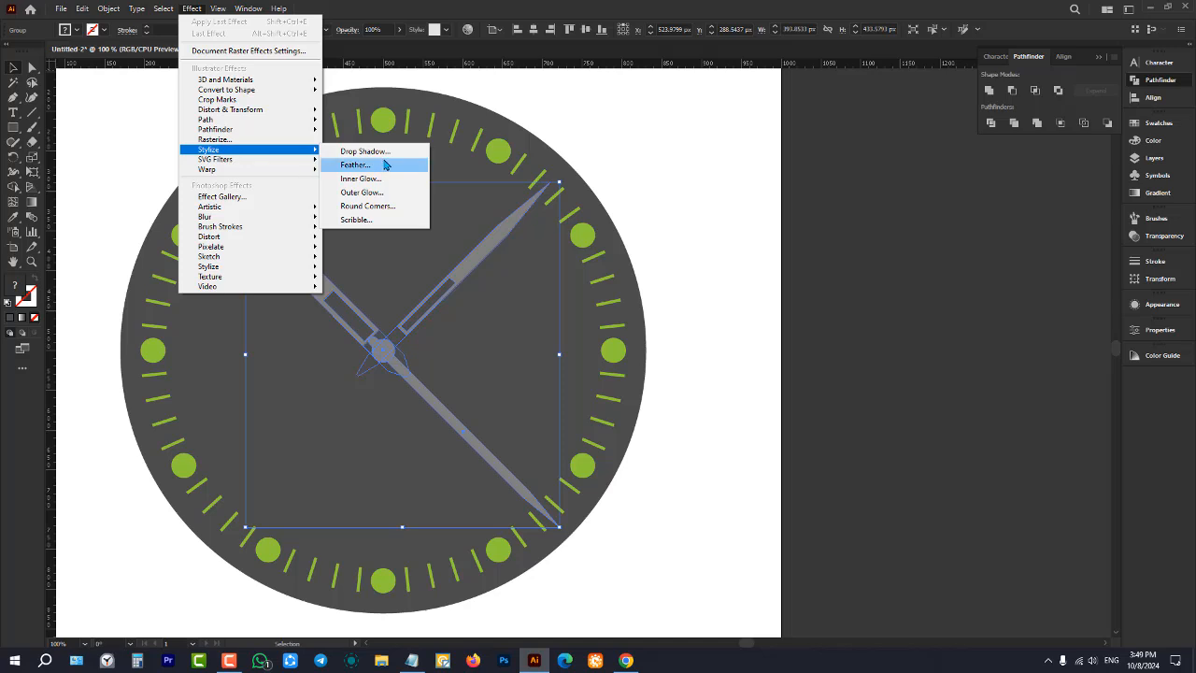
click(363, 151)
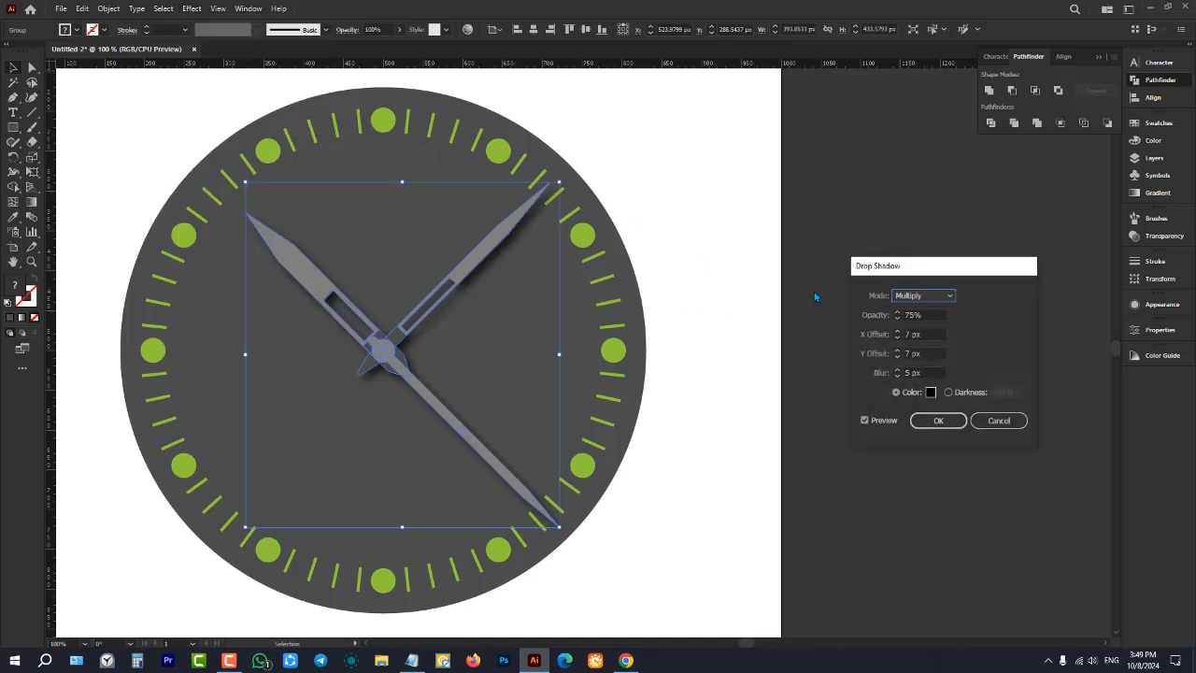
- Set the drop shadow's blur to 6 px
click(925, 372)
double_click(926, 373)
key(Down)
key(Down)
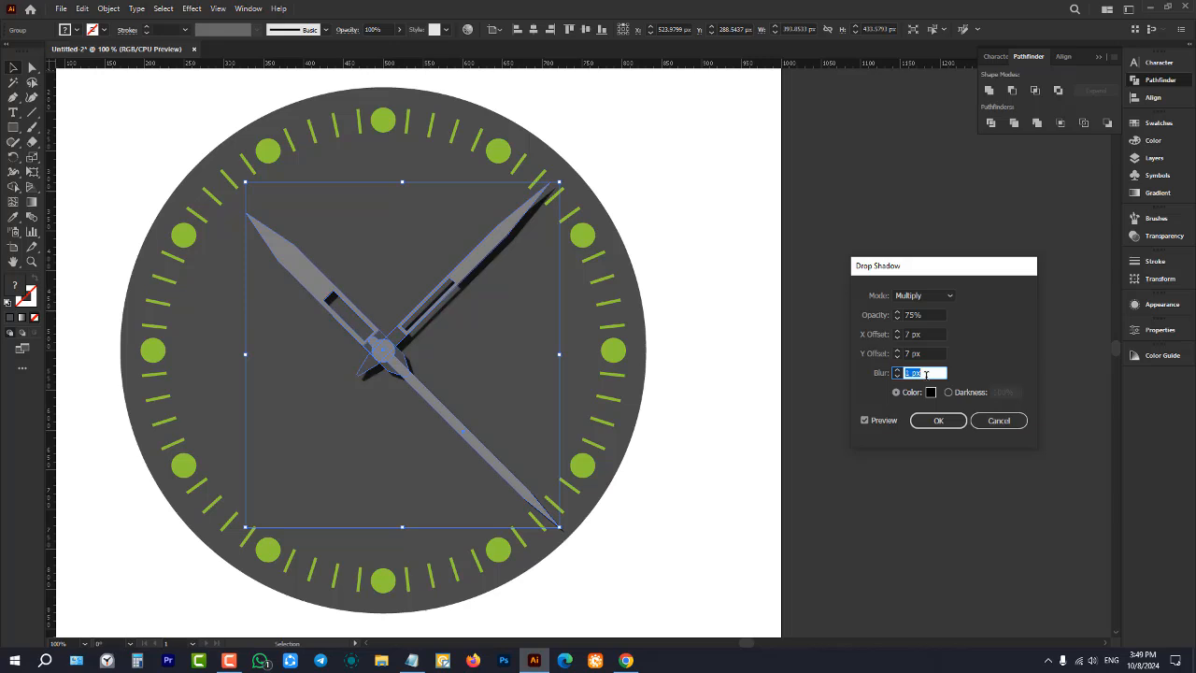
key(Up)
key(Up)
key(Up)
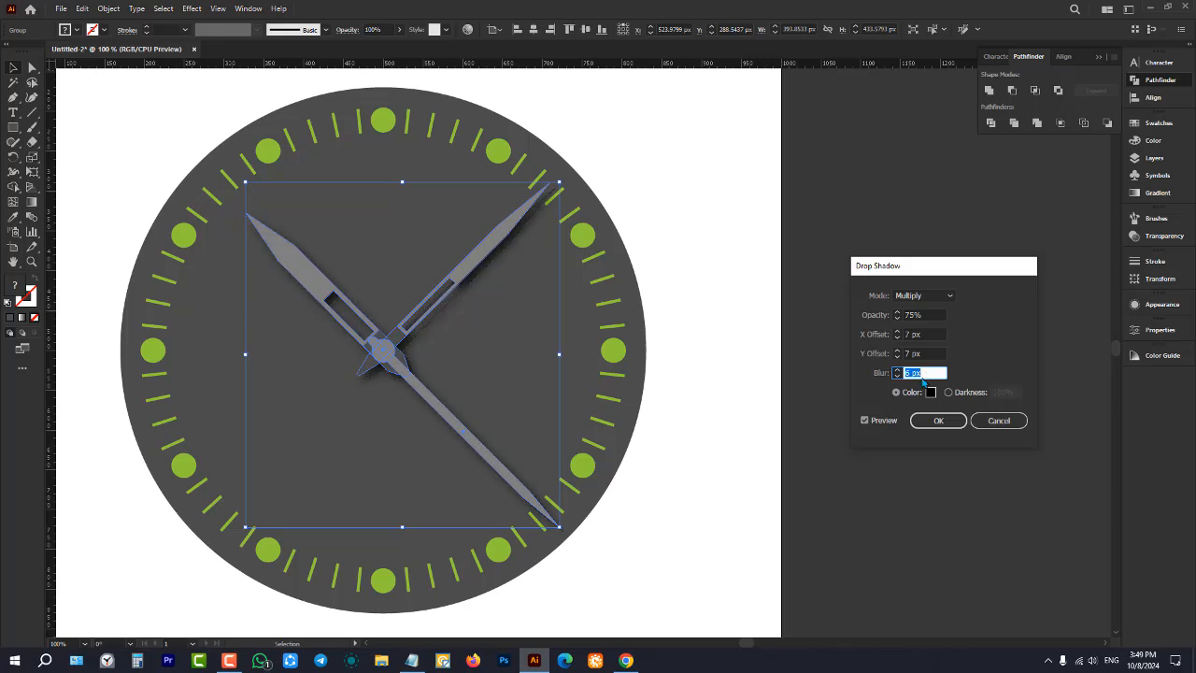
- Set the drop shadow's X offset to 1 px
click(928, 333)
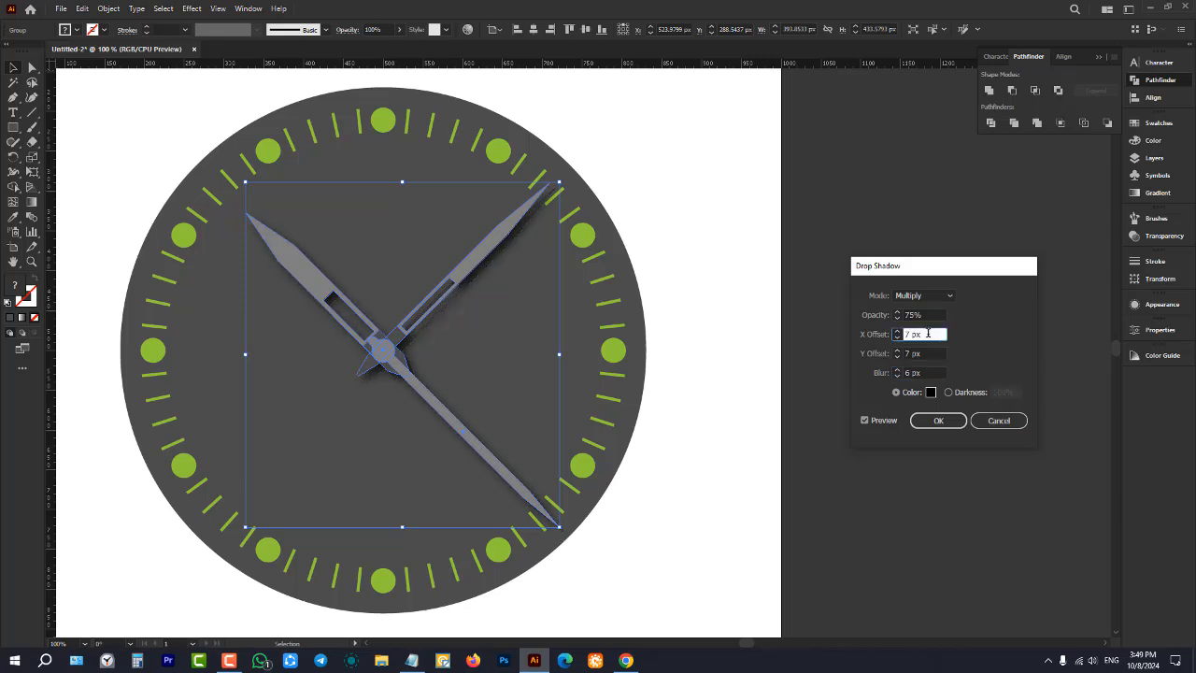
key(Down)
key(Down)
key(Down)
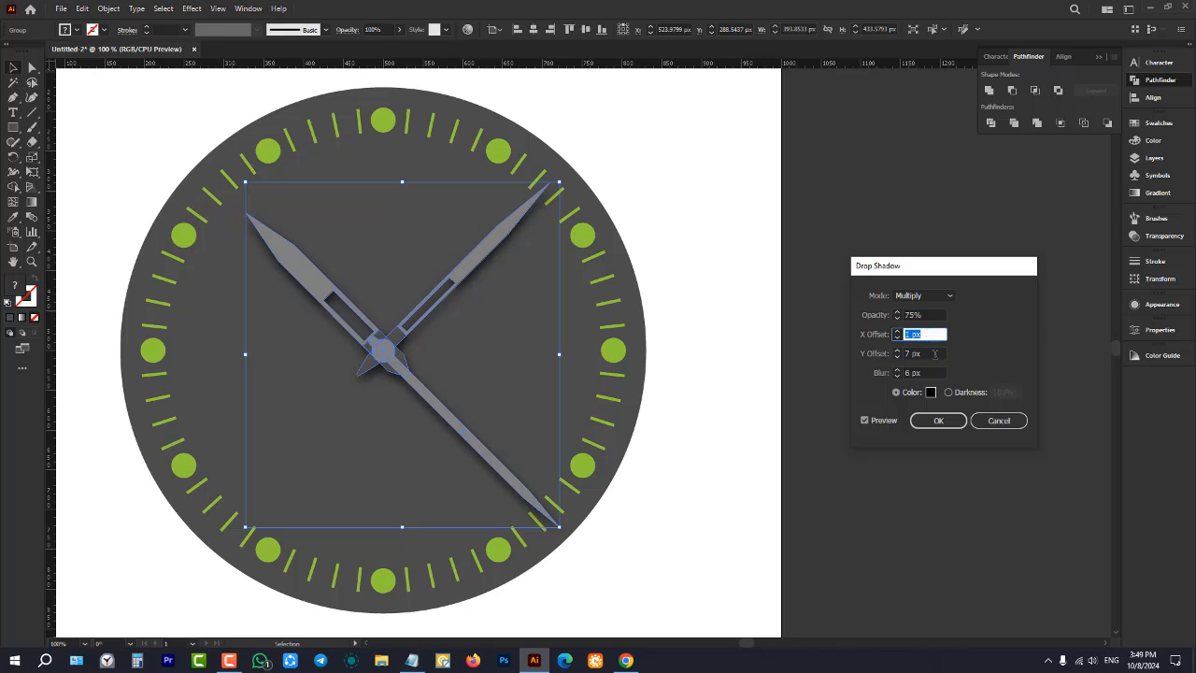
- Set both the Y offset and the X offset of the drop shadow to 3 px
click(935, 354)
key(Down)
key(Down)
key(Down)
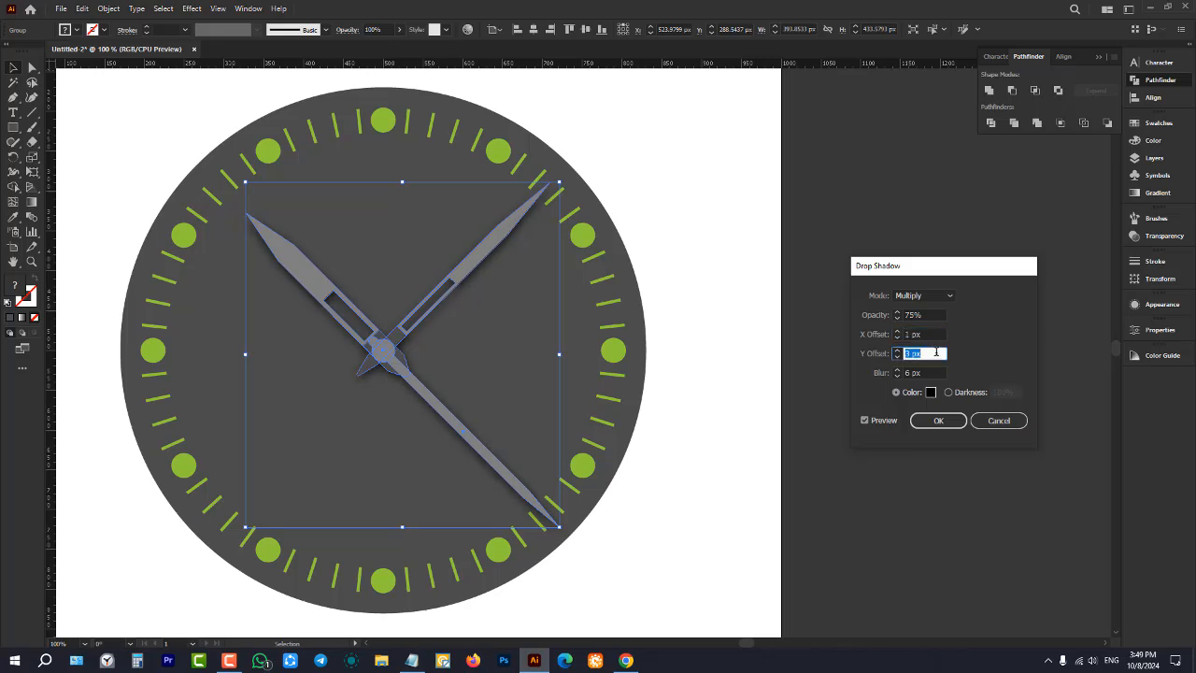
click(940, 333)
key(Up)
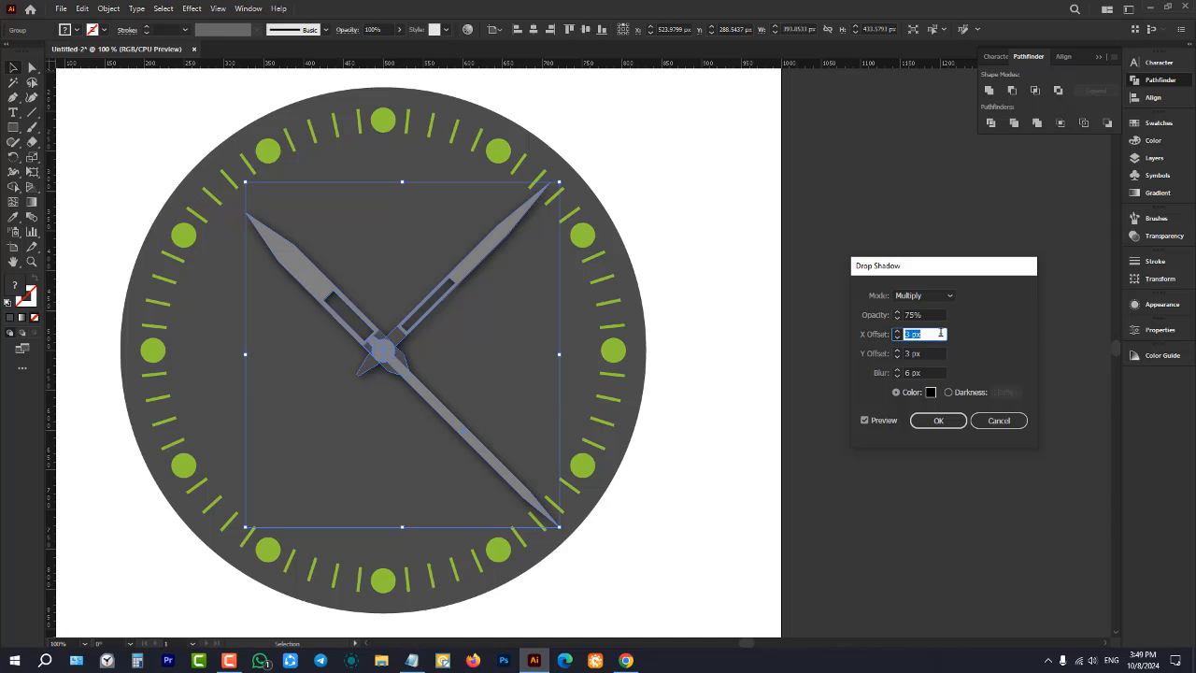
- Set the drop shadow's blur to 9 px and its X offset to 2 px
click(928, 372)
key(Up)
key(Up)
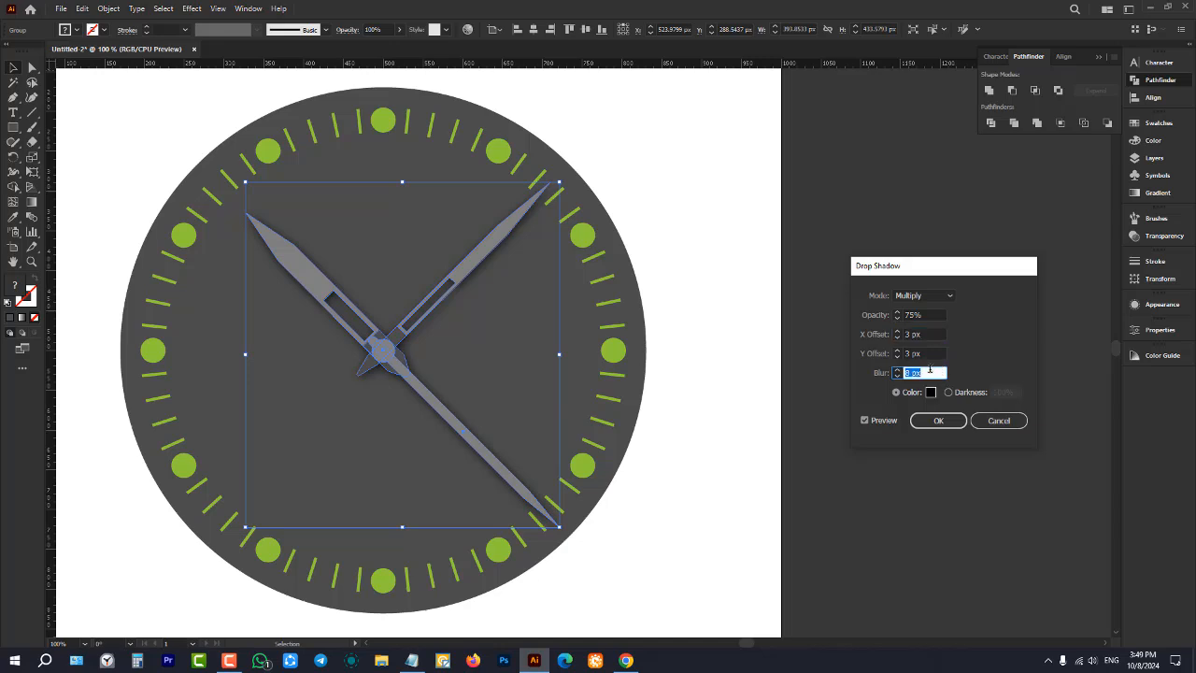
click(925, 334)
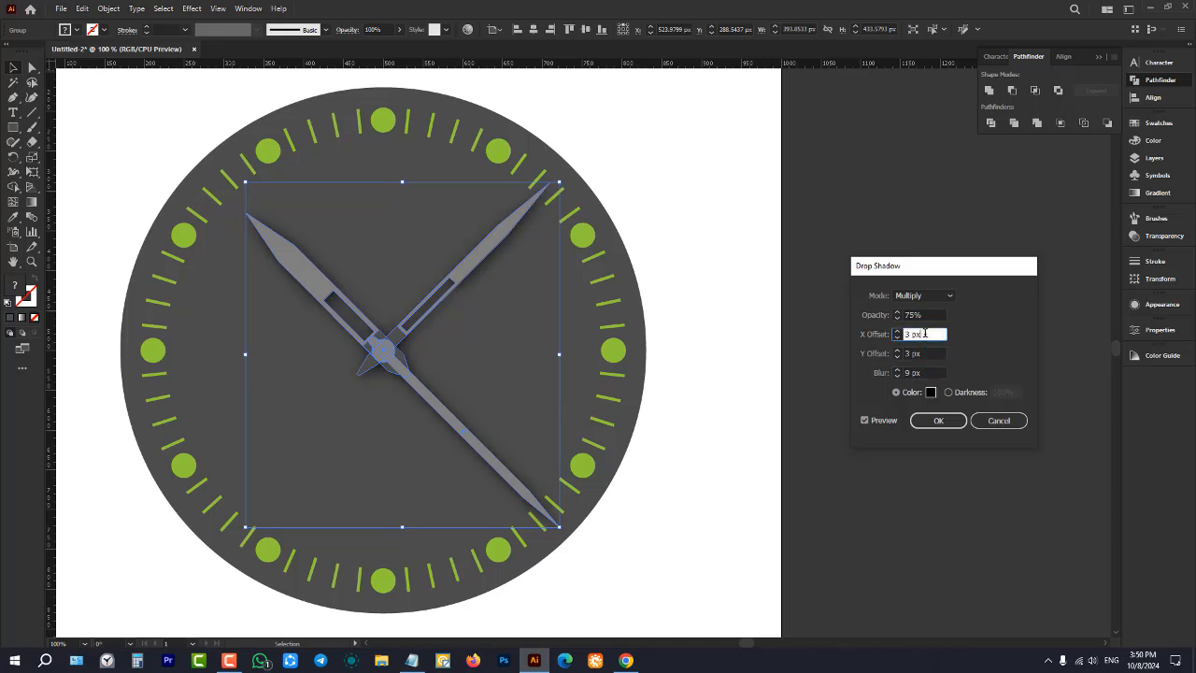
key(Up)
key(Up)
key(Up)
- Set the drop shadow's blur to 13 px and its Y offset to 2 px
click(928, 372)
key(Up)
key(Up)
key(Up)
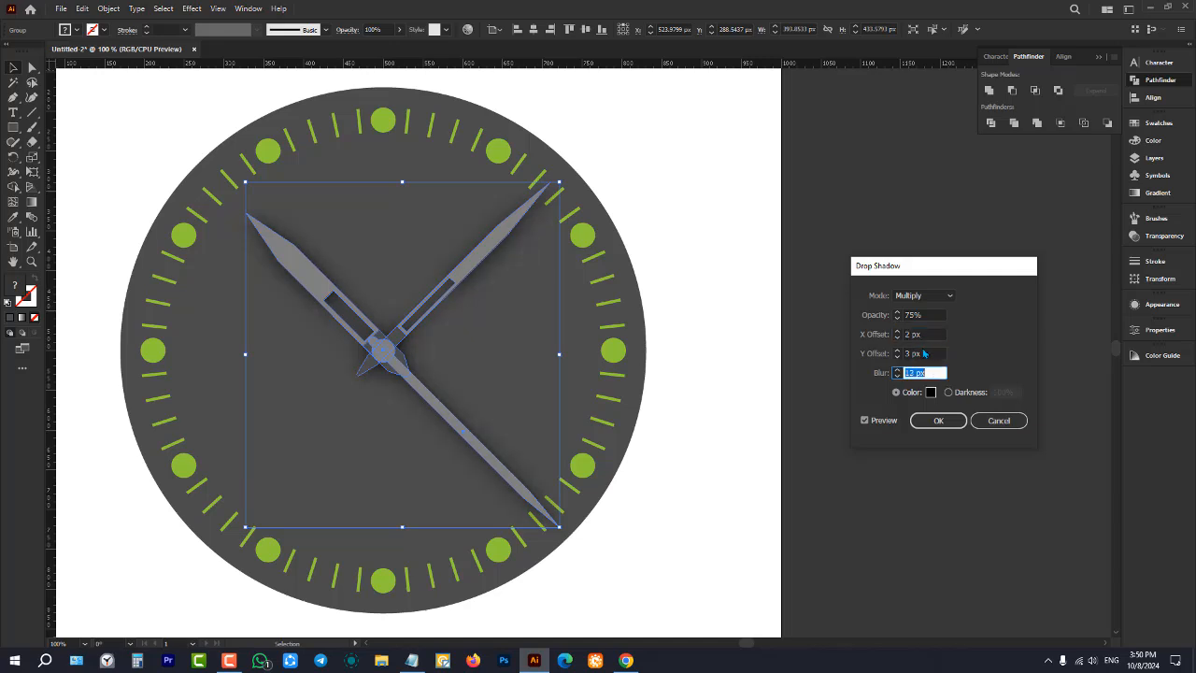
key(Up)
click(924, 353)
key(Down)
key(Down)
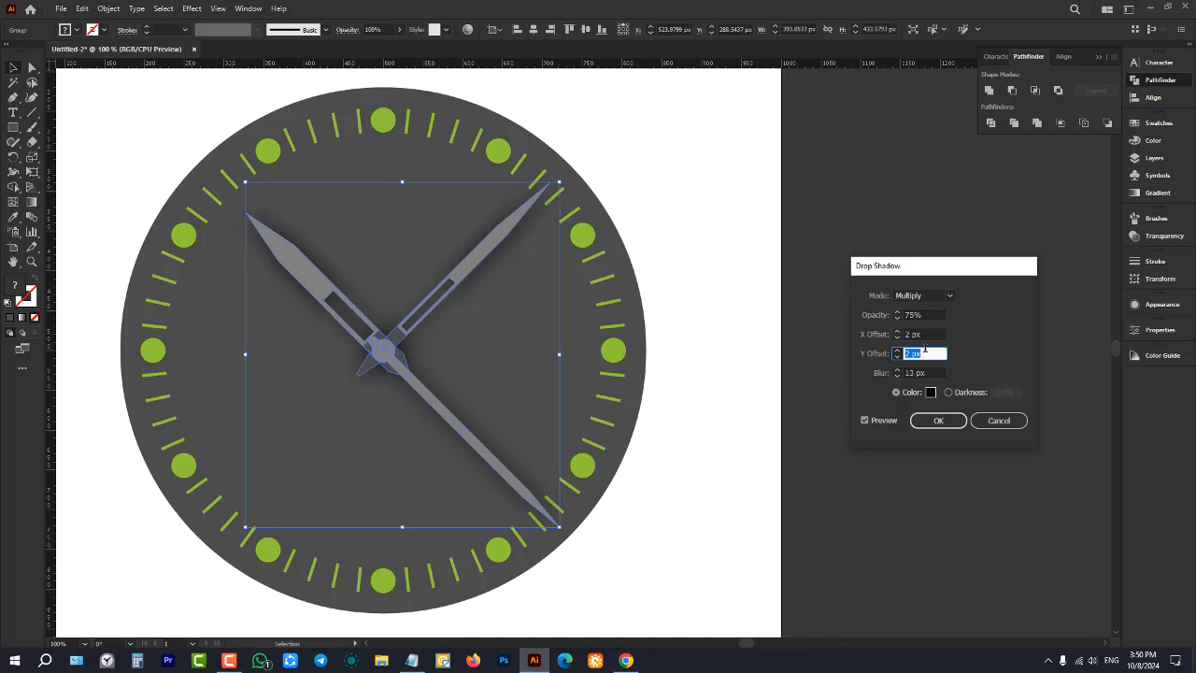
- Set the drop shadow's opacity to 70%
click(933, 314)
key(Down)
key(Down)
key(Down)
key(Down)
key(Down)
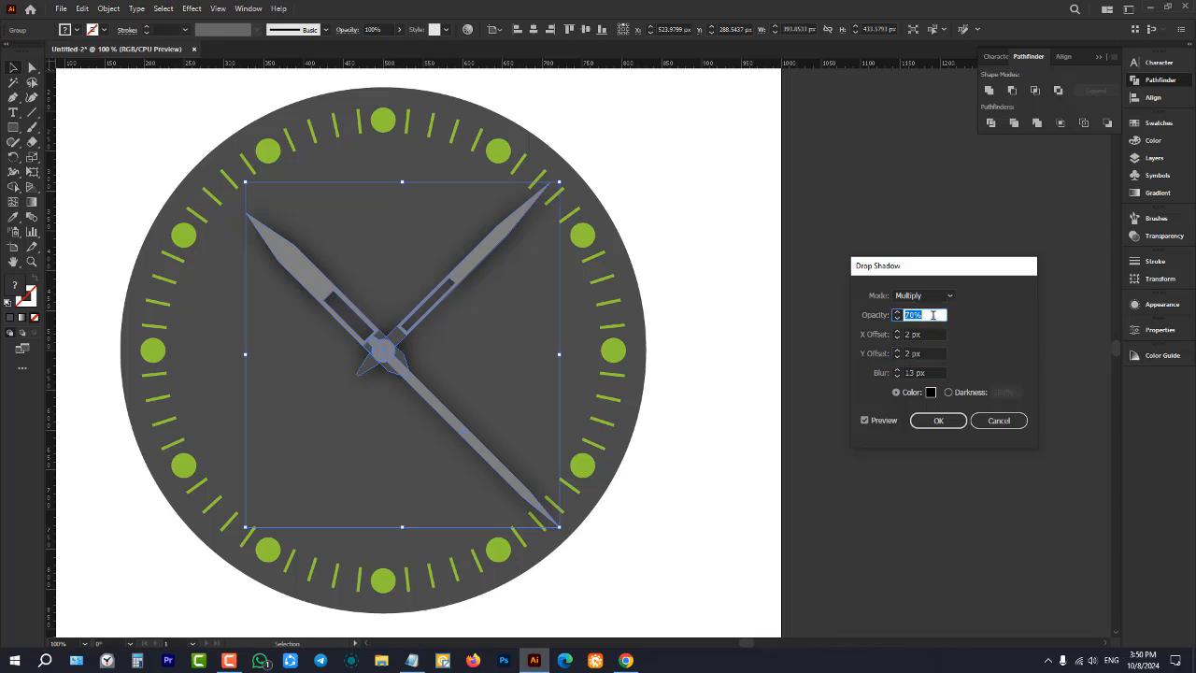
- Set the drop shadow's X offset to 6 px and its blur to 16 px
key(Tab)
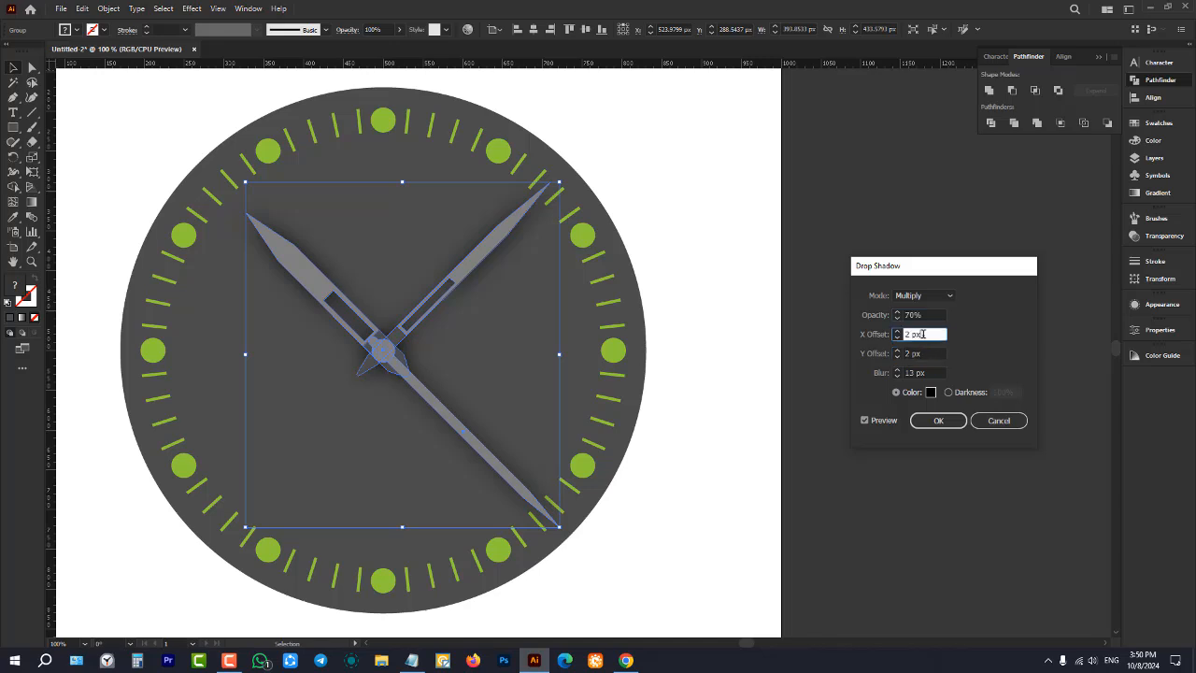
key(Up)
key(Up)
key(Up)
key(Up)
key(Tab)
key(Tab)
key(Up)
key(Up)
key(Up)
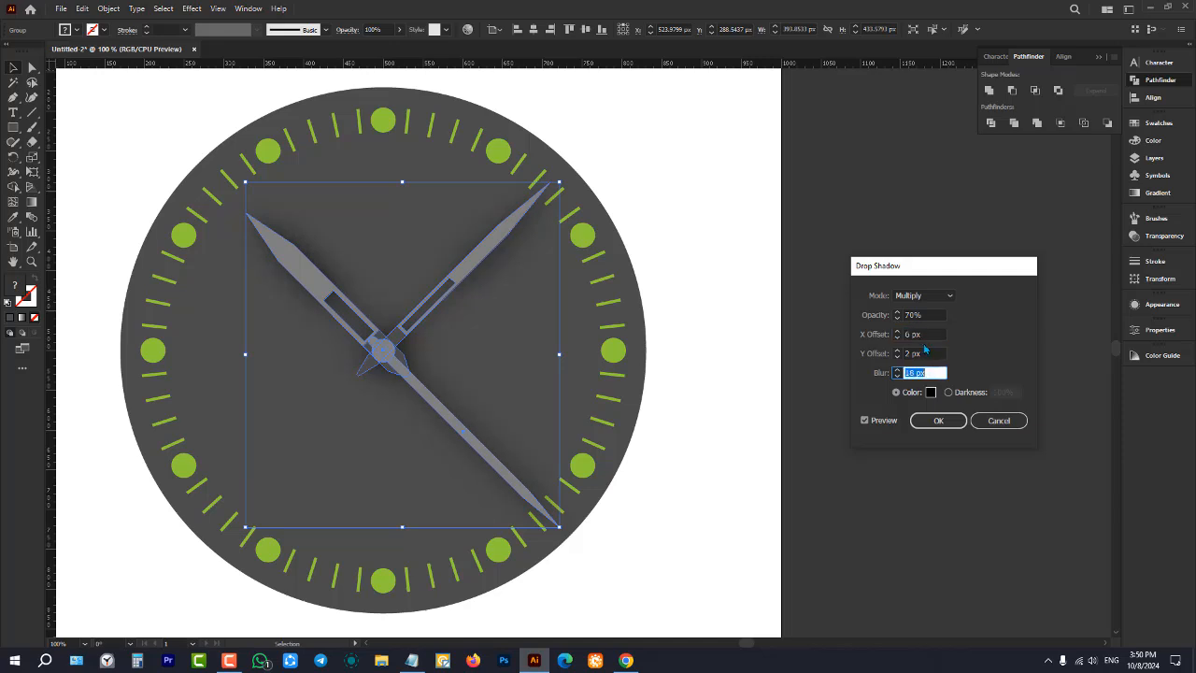
- Set the drop shadow's Y offset to 5 px
key(shift+Tab)
key(Up)
key(Up)
key(Up)
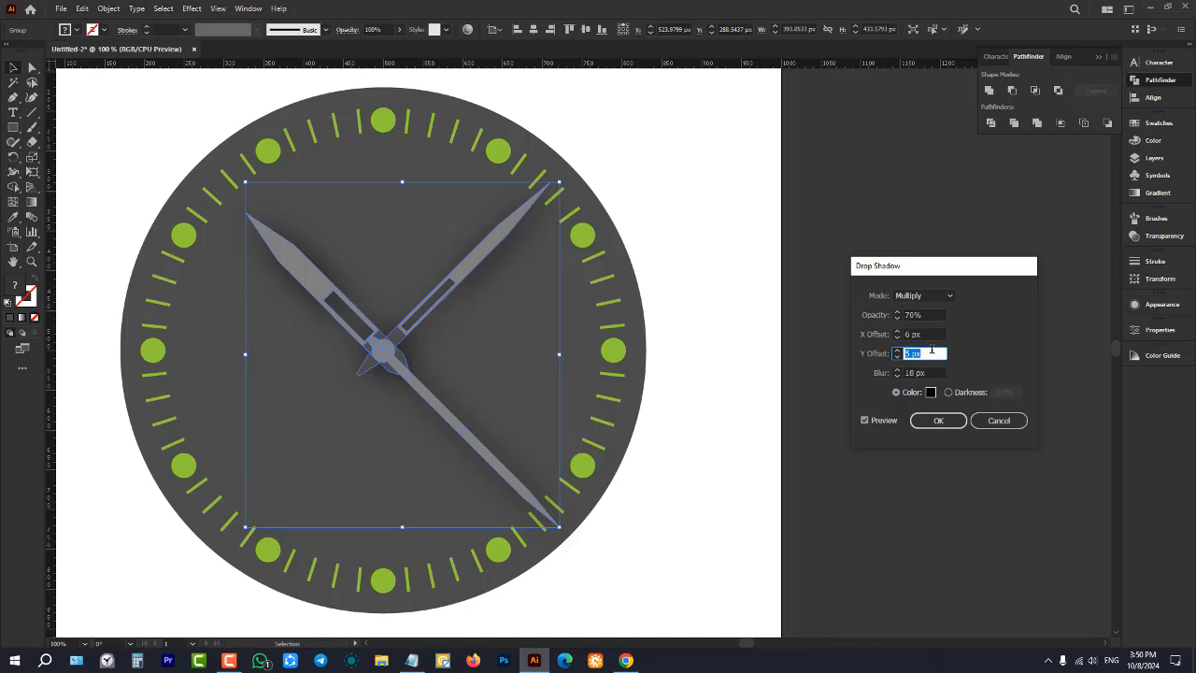
- Set the drop shadow's X offset to 8 px, lower its opacity further and apply the effect
key(shift+Tab)
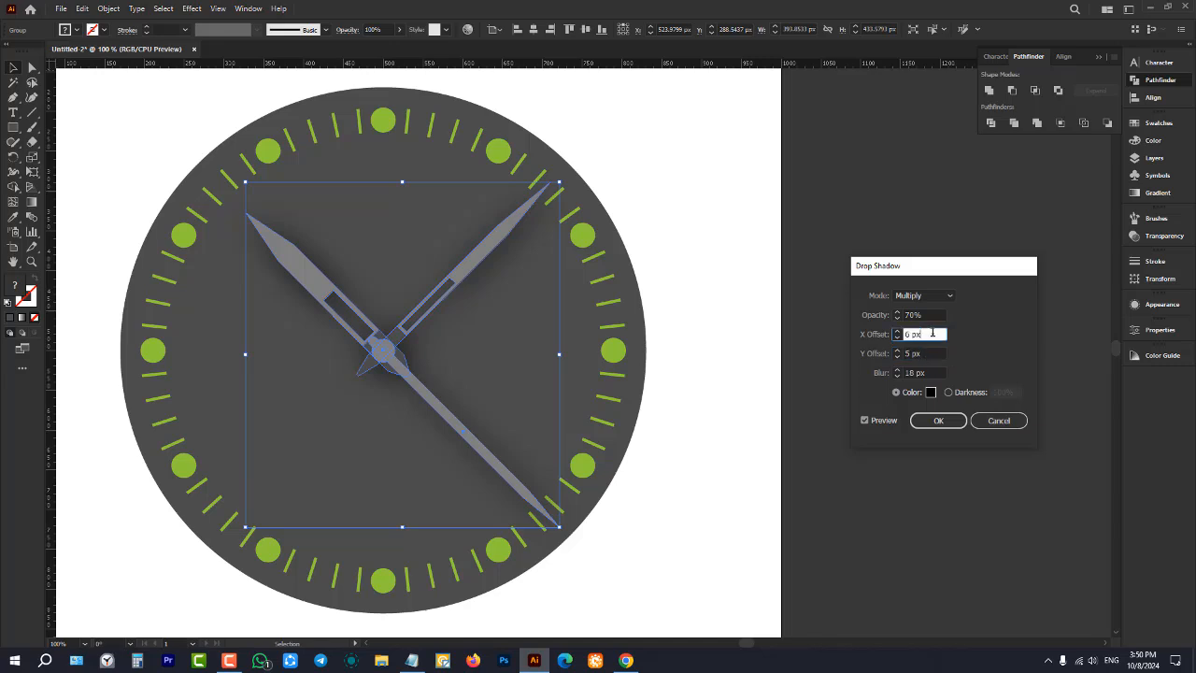
key(Up)
key(Up)
key(shift+Tab)
key(Down)
key(Down)
key(Down)
key(Down)
key(Down)
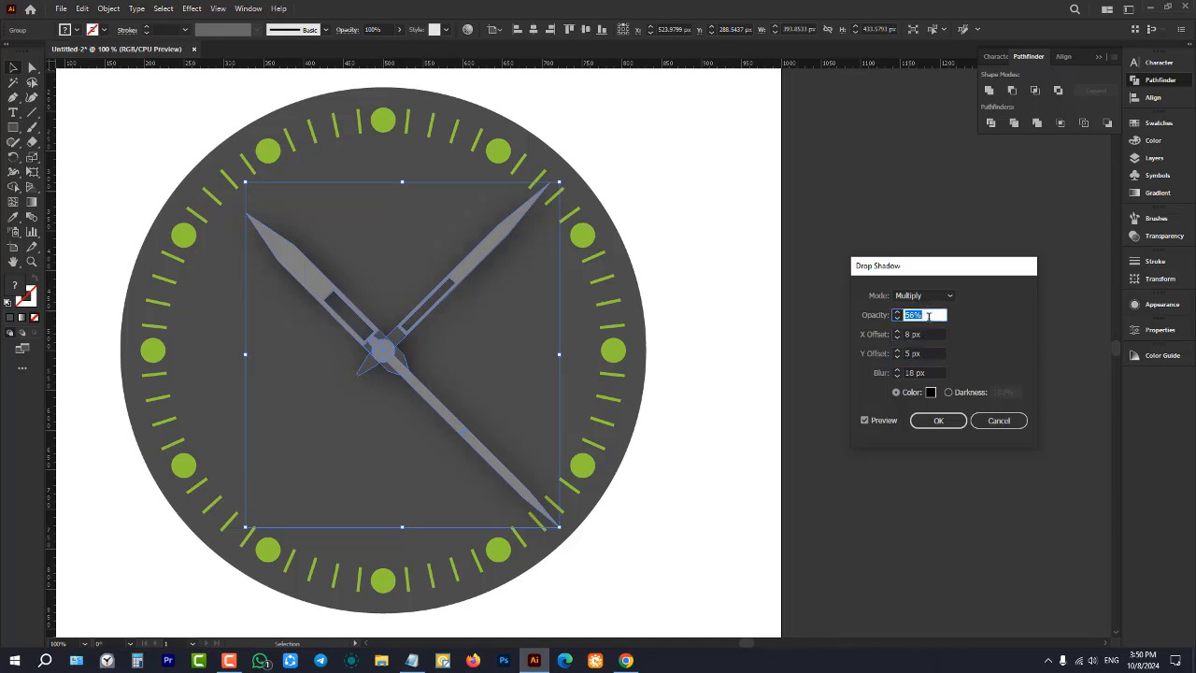
click(938, 419)
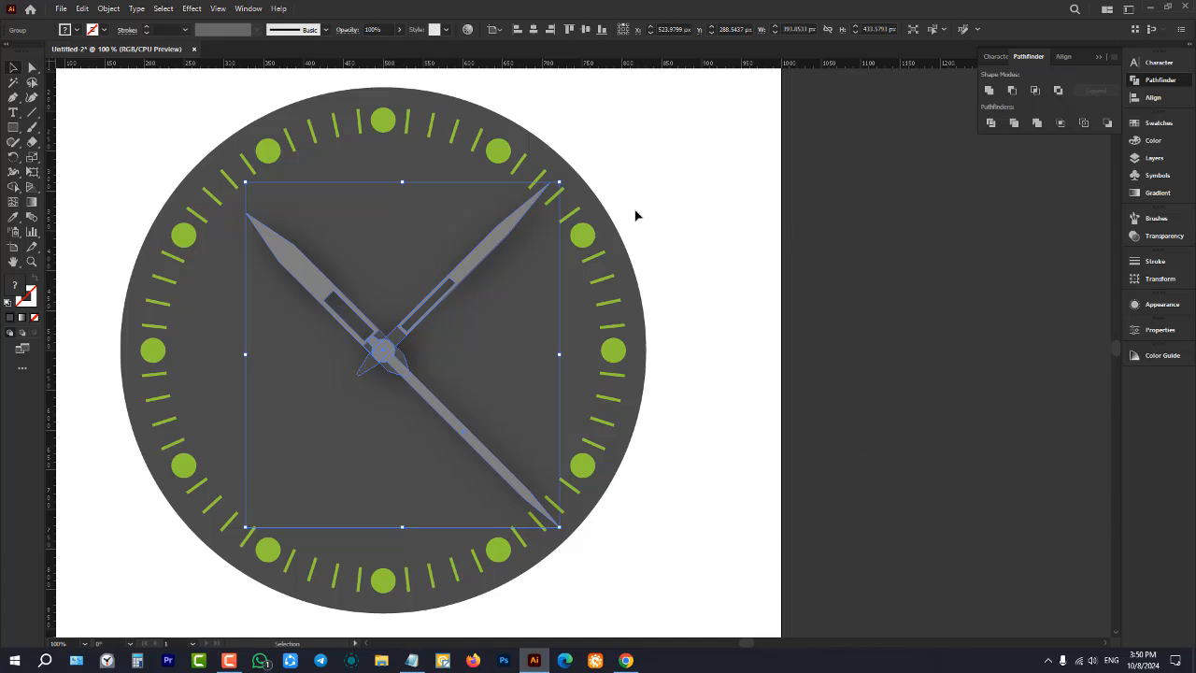
- Group the whole clock, including the dial, green markers and hands
click(796, 234)
scroll(796, 234, down, 4)
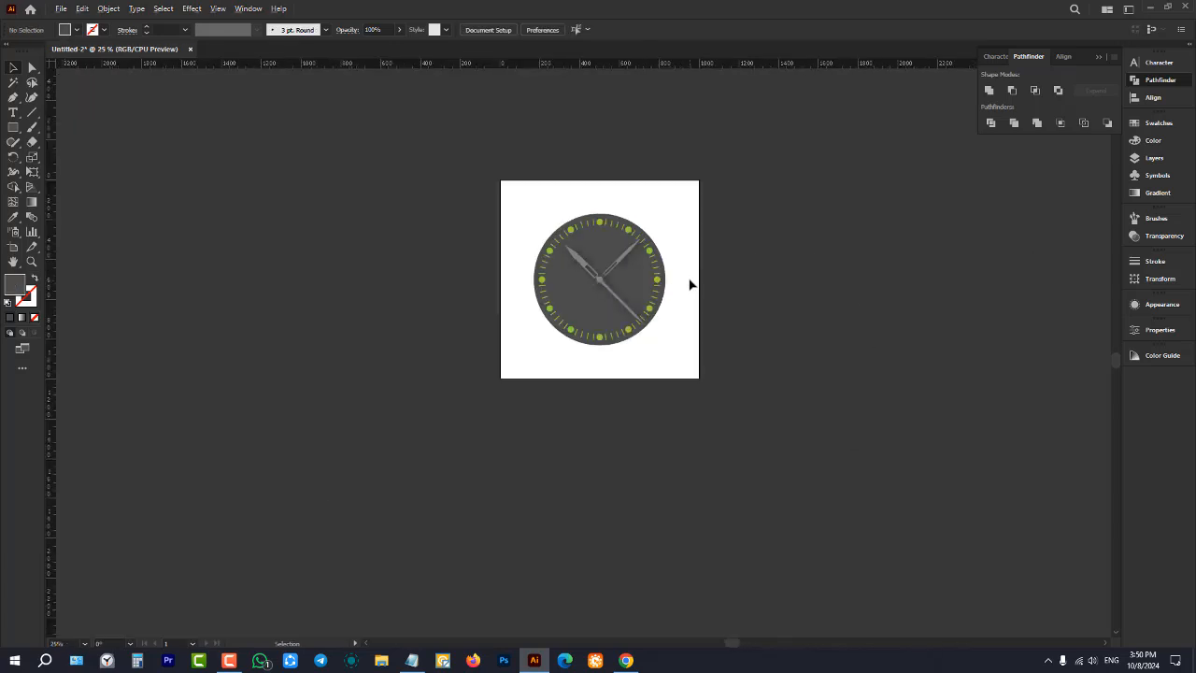
scroll(689, 280, up, 2)
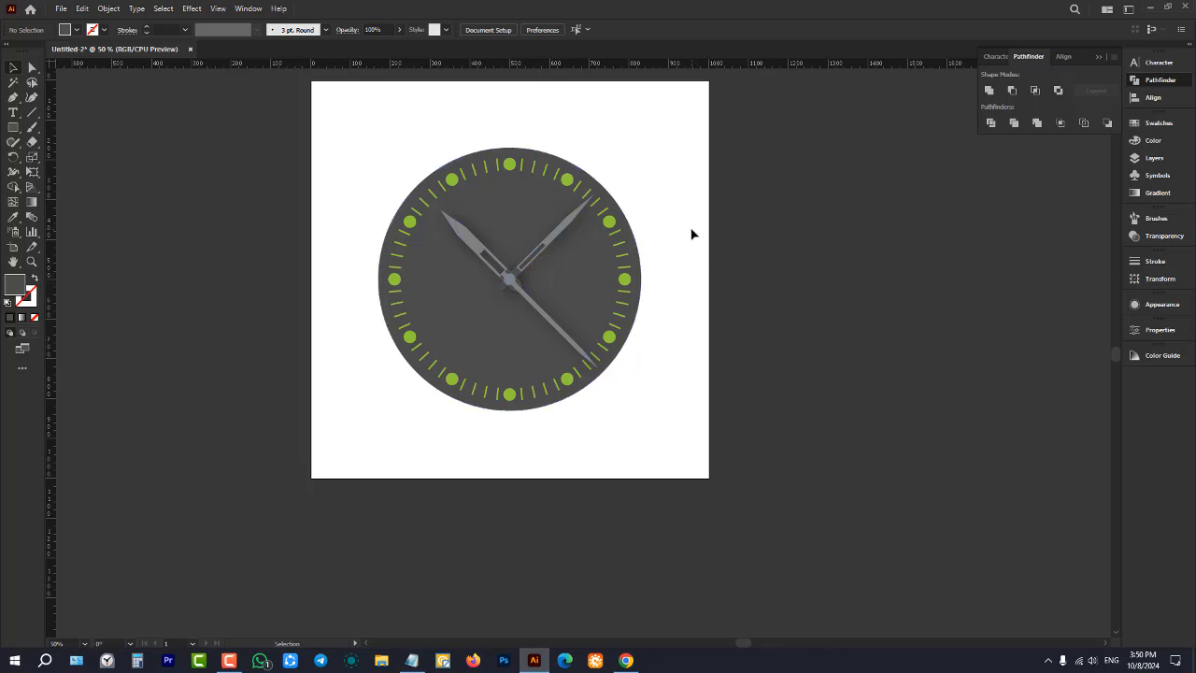
drag(332, 115, 722, 427)
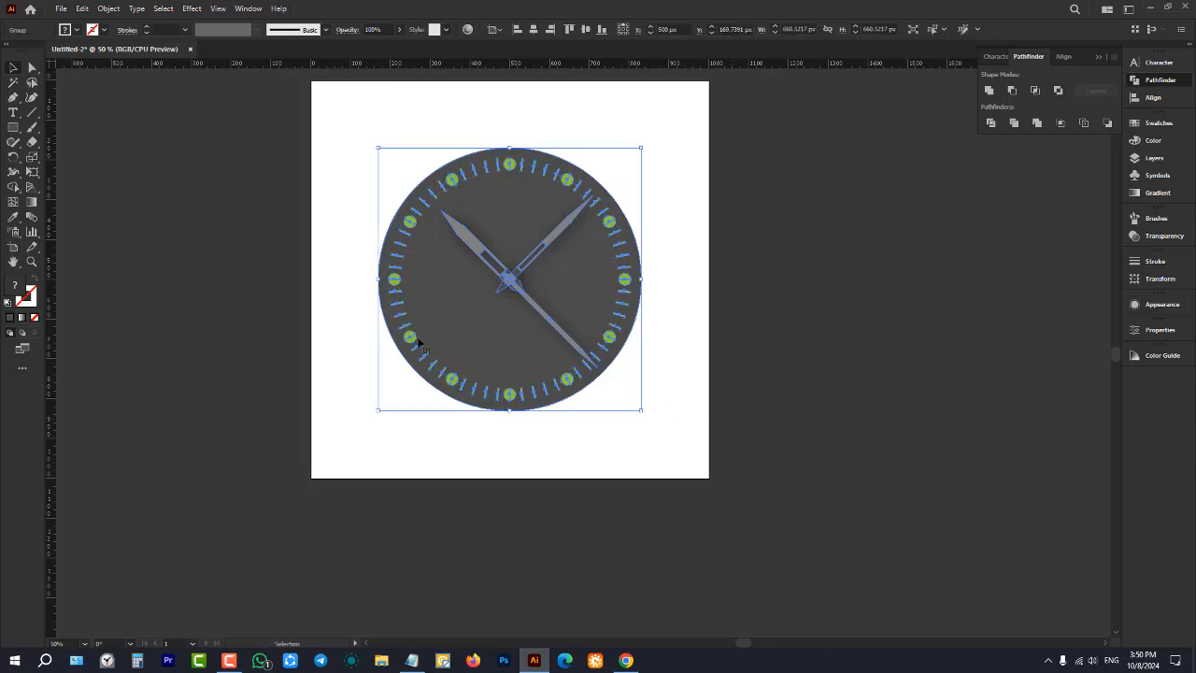
click(351, 271)
- Move the grouped clock off the artboard into the empty area to the right of it
scroll(341, 313, down, 2)
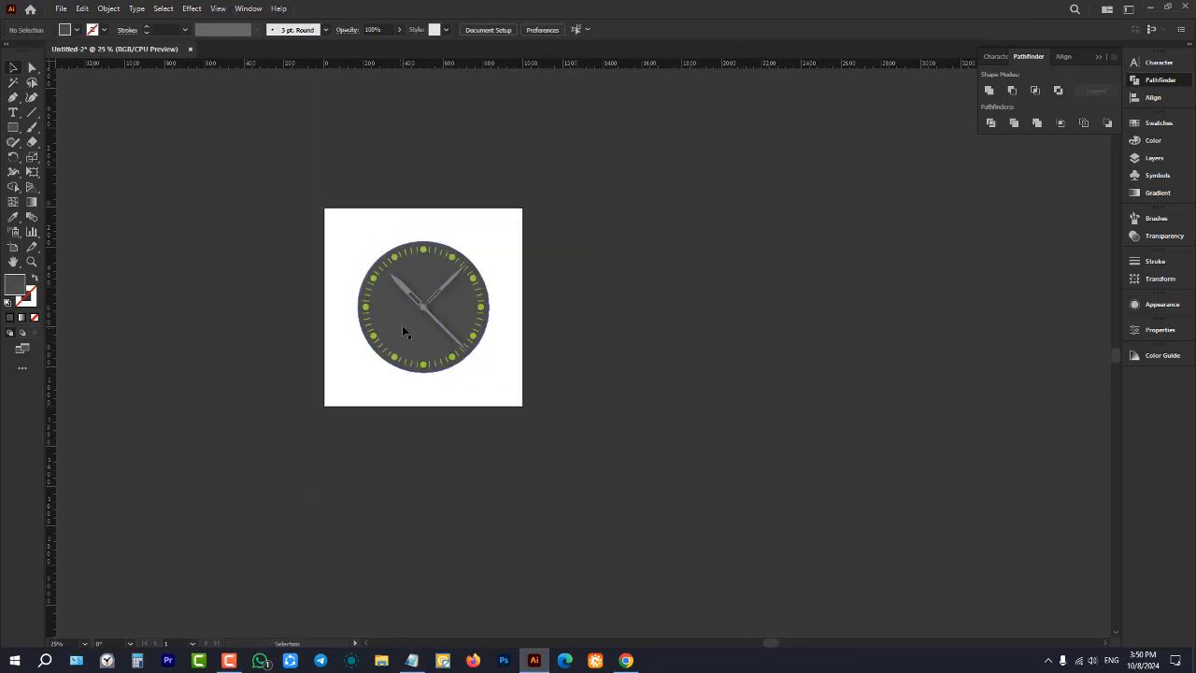
drag(403, 327, 628, 332)
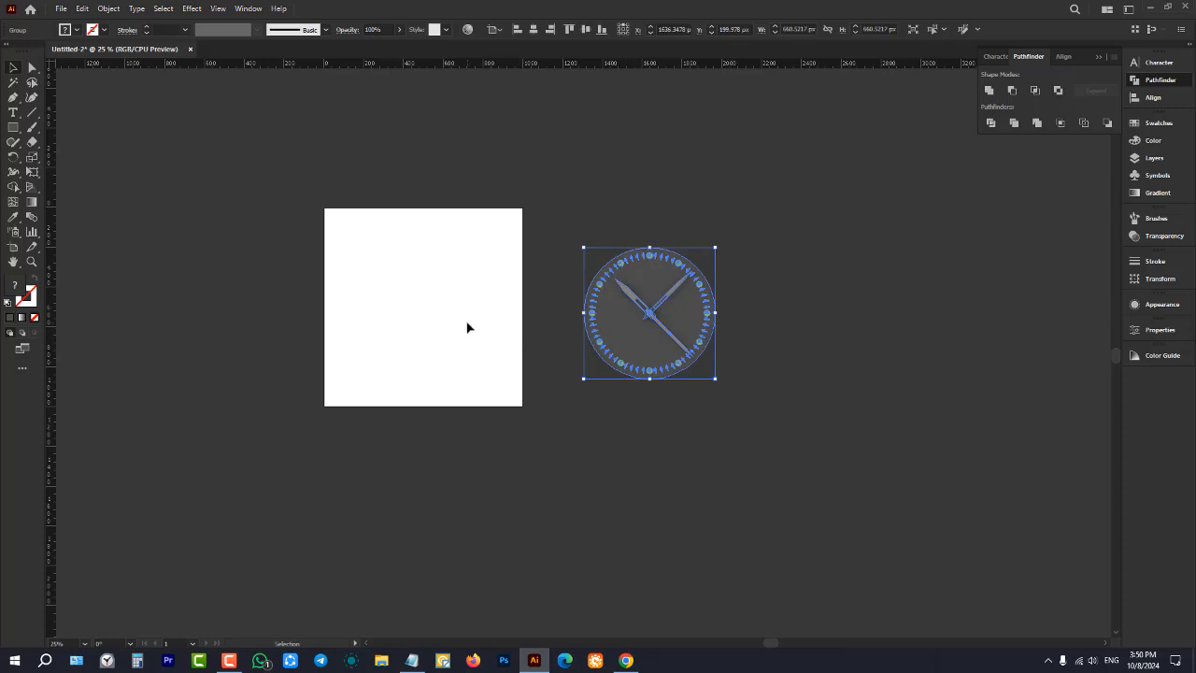
click(469, 327)
click(628, 289)
click(932, 279)
click(646, 280)
drag(645, 280, 824, 280)
drag(748, 311, 612, 305)
click(402, 323)
- Draw a circle about 769 px in diameter on the empty artboard and centre it horizontally and vertically
alt+scroll(437, 282, up, 3)
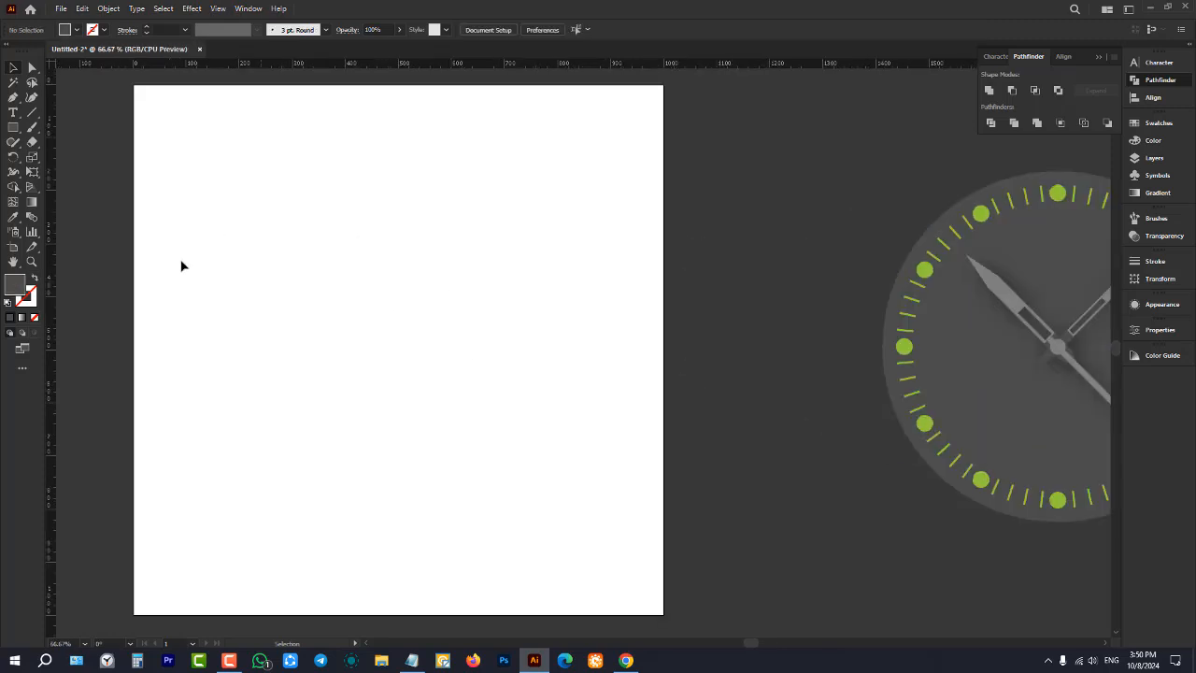
drag(13, 127, 81, 161)
drag(225, 165, 632, 557)
key(v)
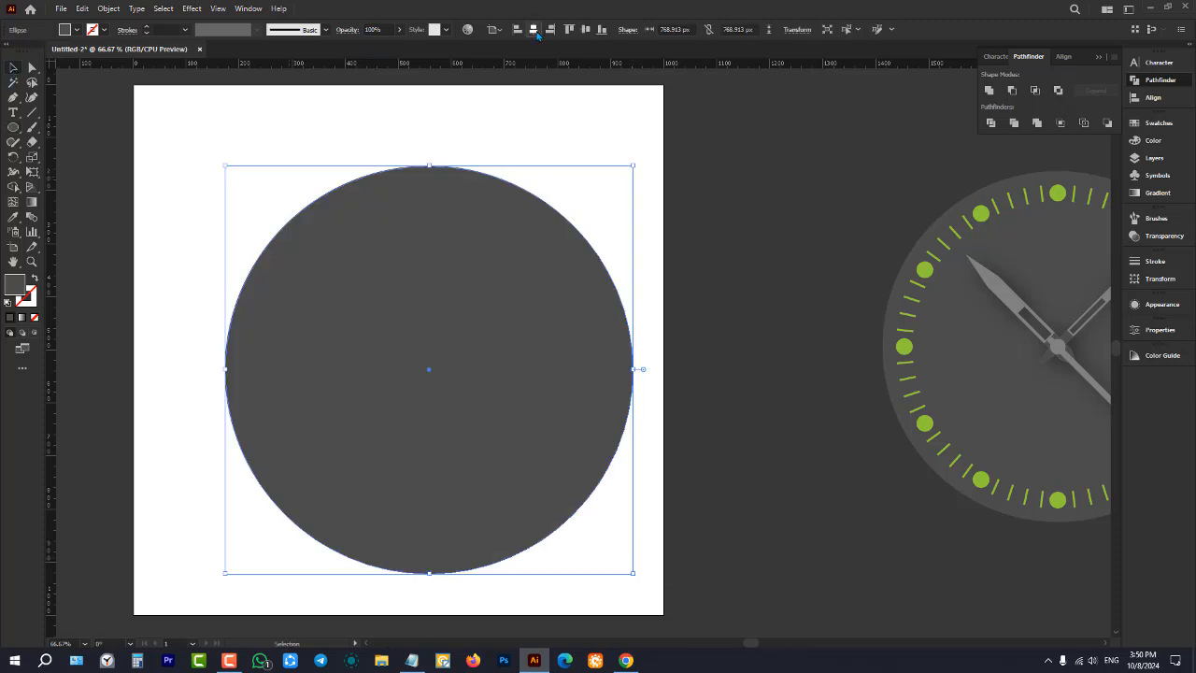
click(534, 29)
click(586, 29)
click(676, 146)
- Extend the artboard equally upward and downward from its centre to a height of about 2730 px
key(ctrl+minus)
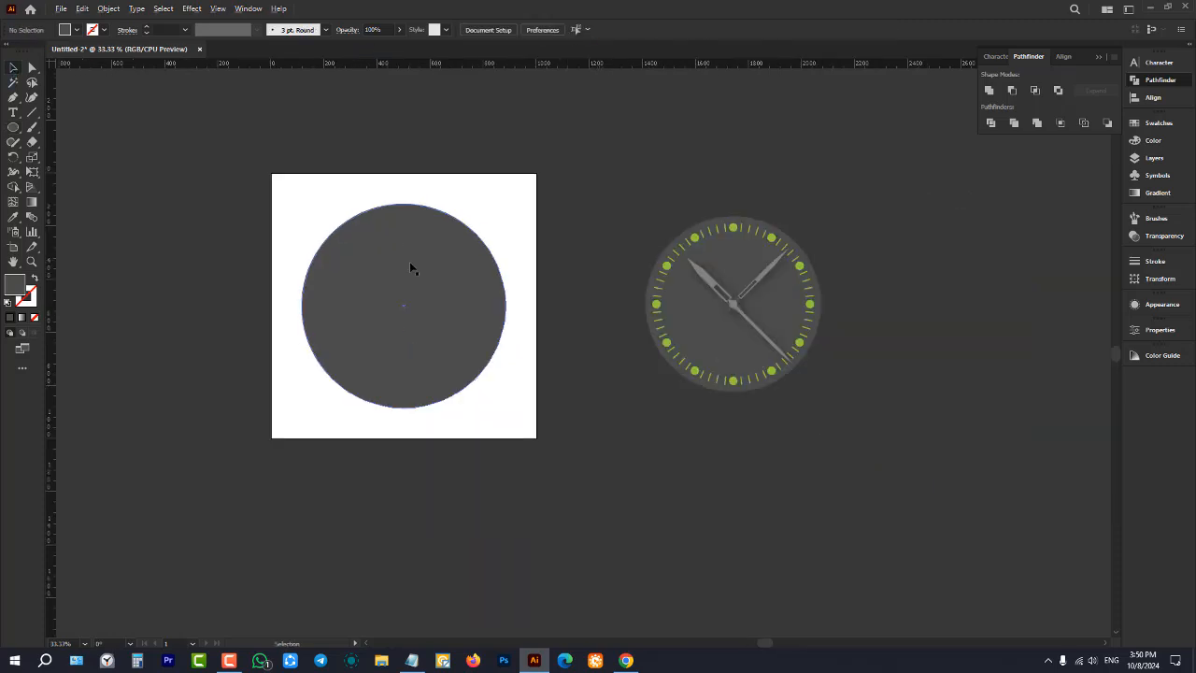
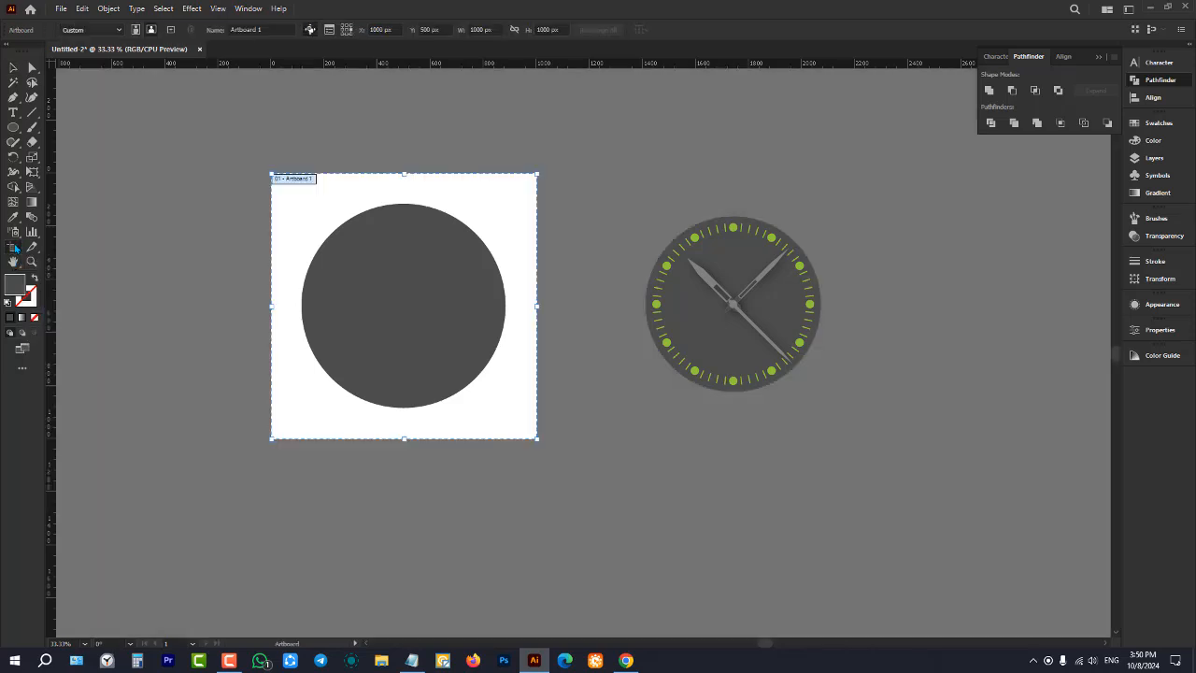
click(14, 250)
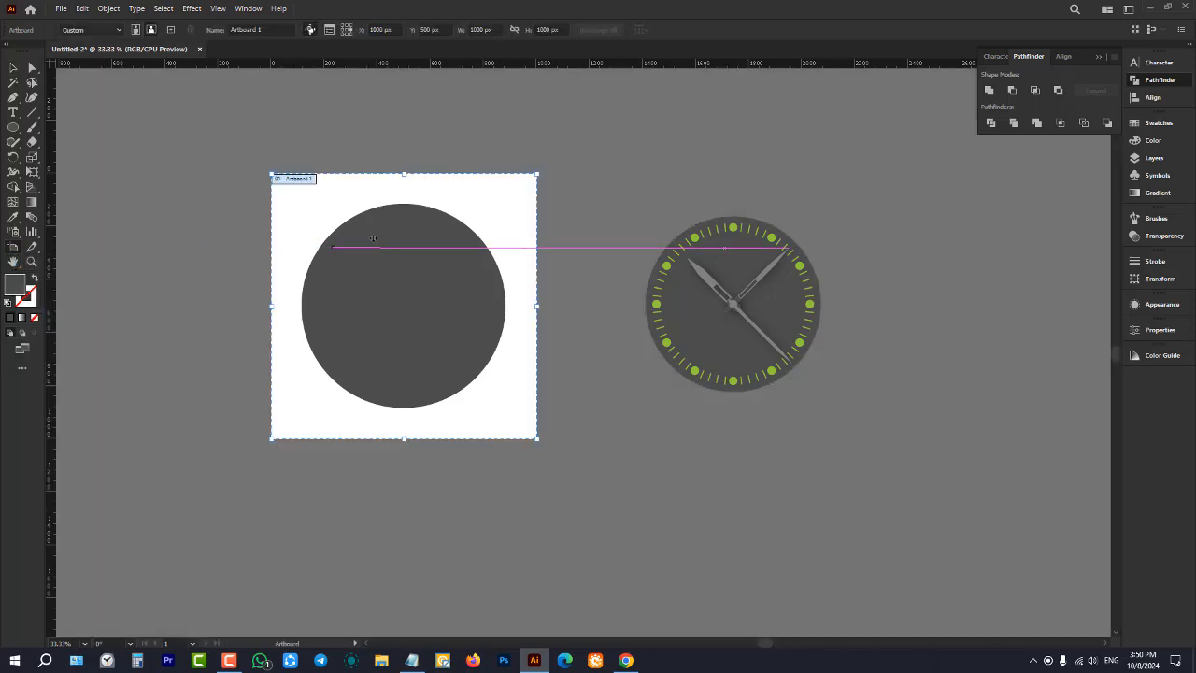
scroll(454, 301, down, 3)
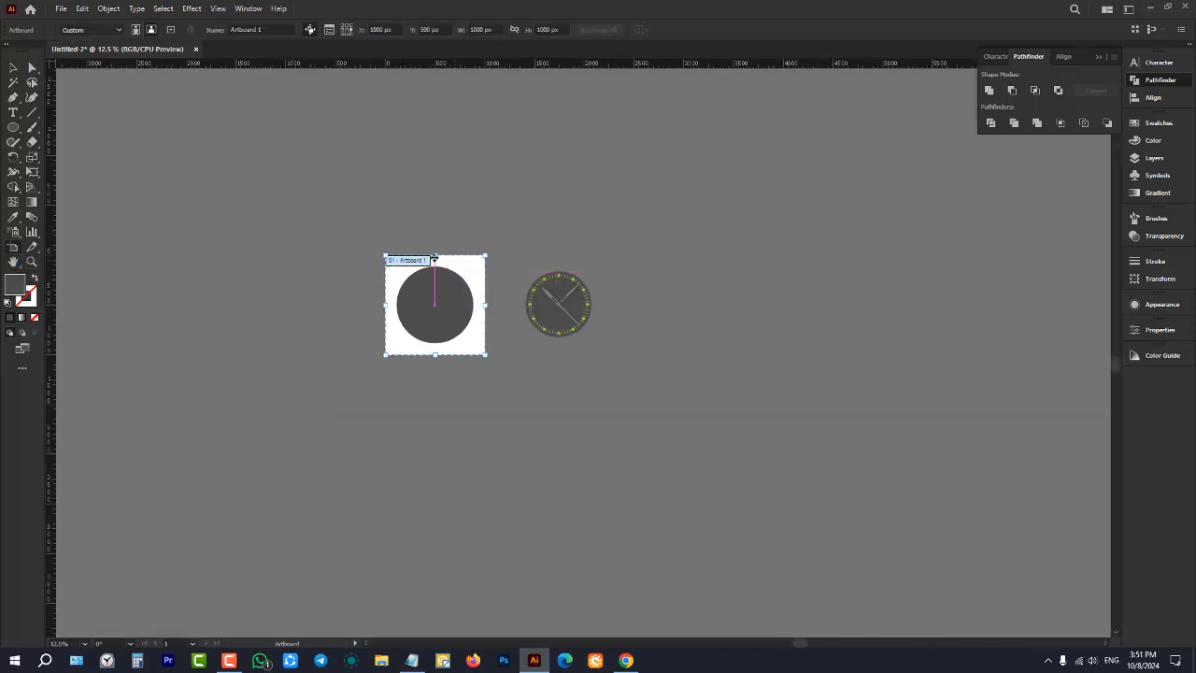
drag(434, 256, 435, 165)
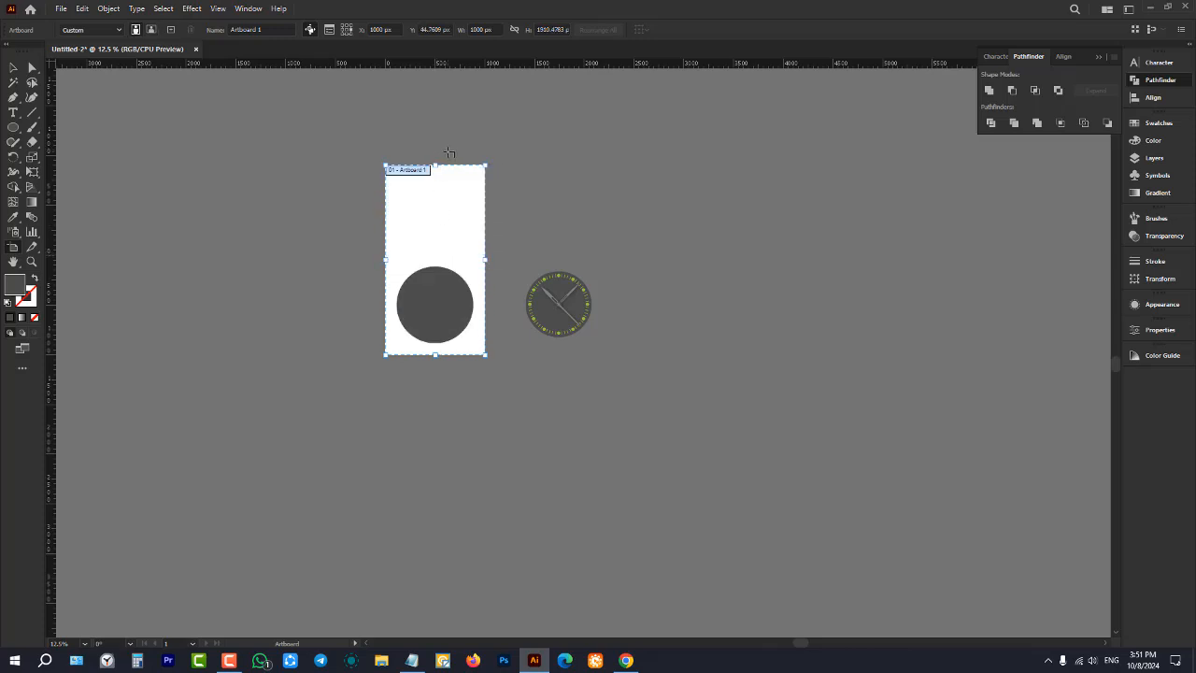
key(ctrl+z)
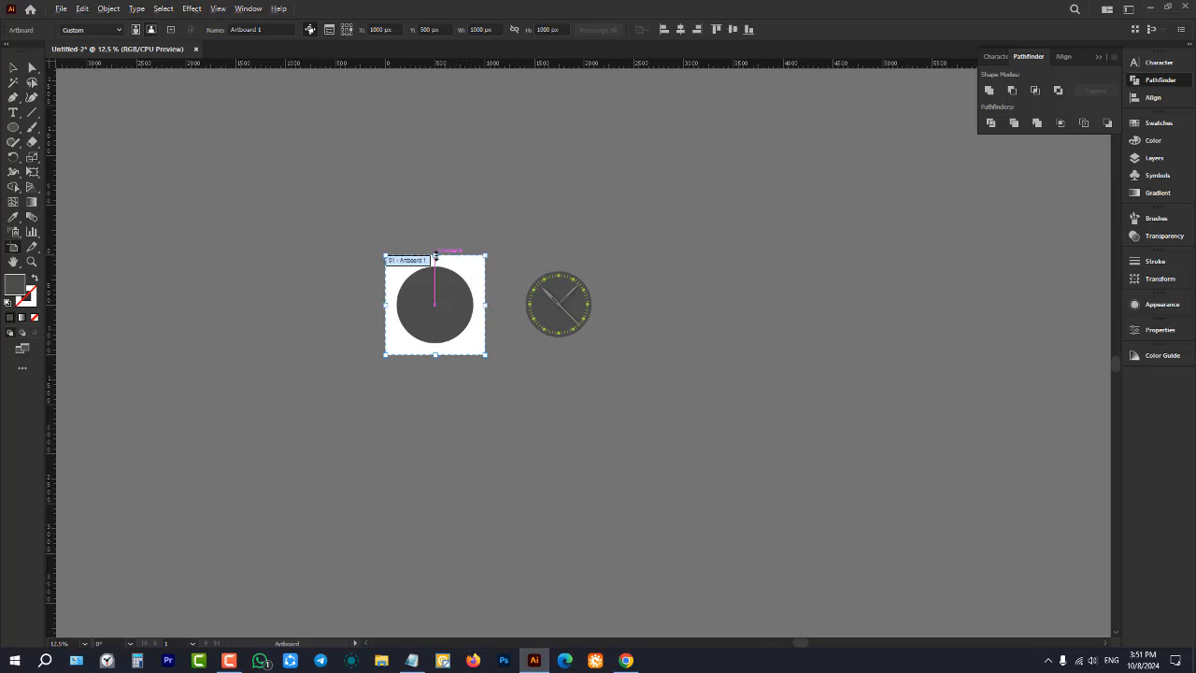
drag(435, 255, 438, 169)
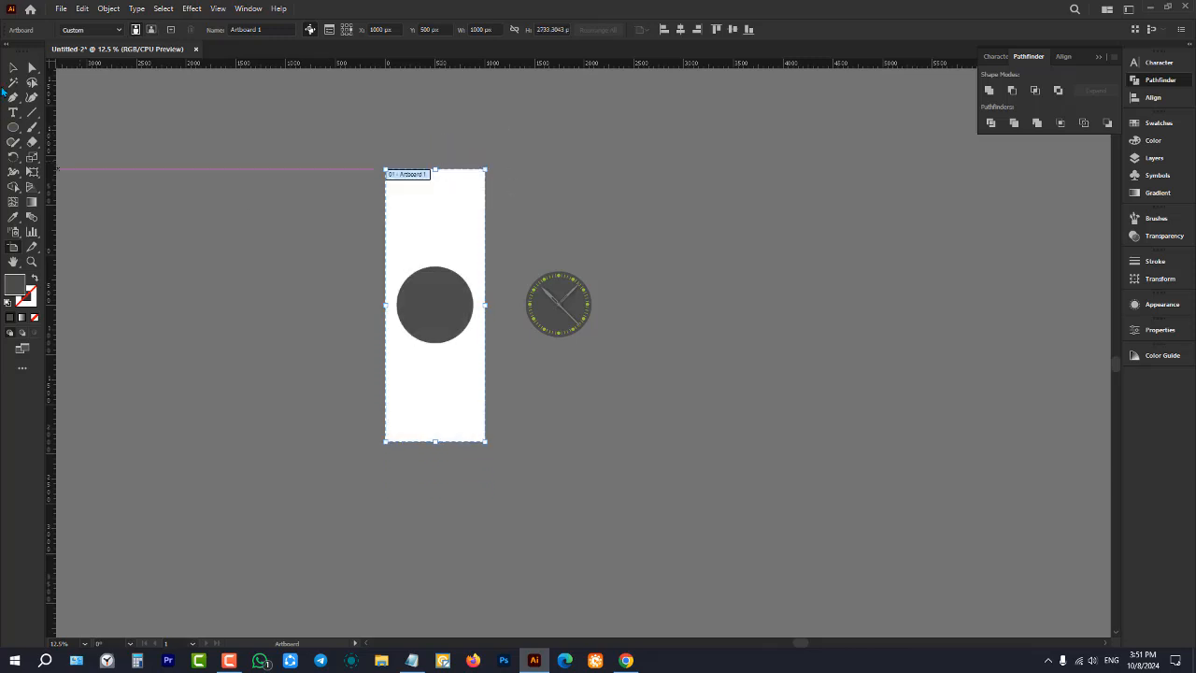
key(Escape)
- Fill the large circle with the grey swatch R=128 G=128 B=128
scroll(486, 293, up, 3)
click(383, 323)
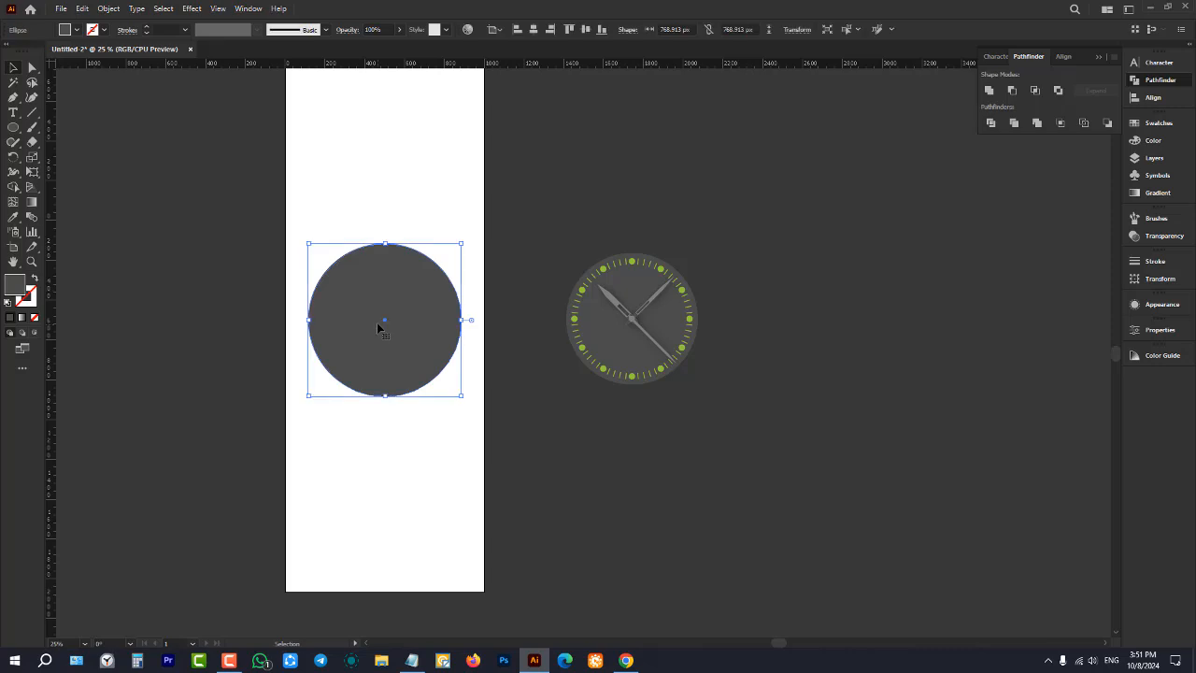
scroll(365, 302, up, 4)
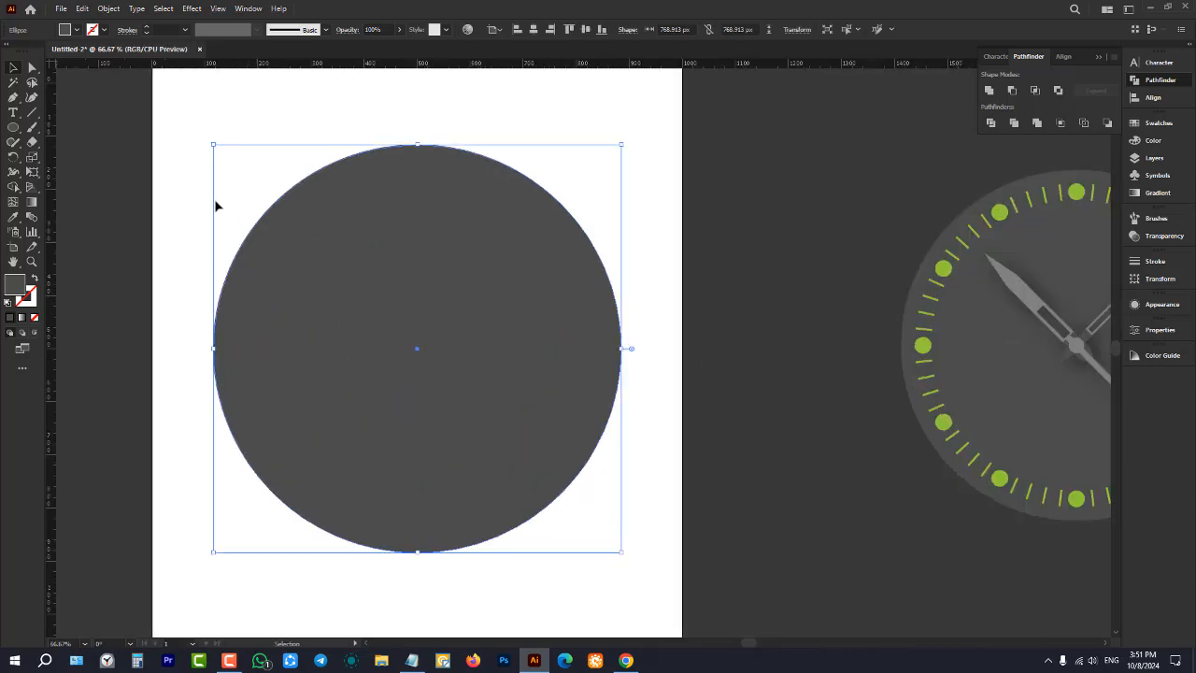
click(76, 30)
click(77, 87)
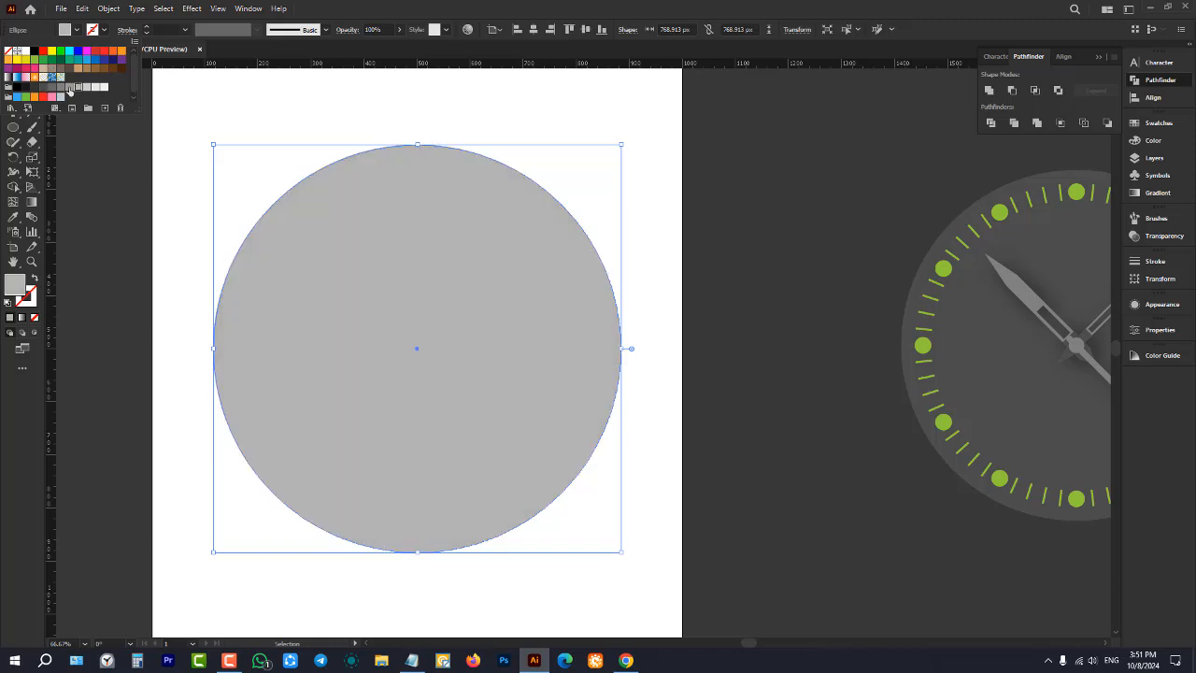
click(68, 87)
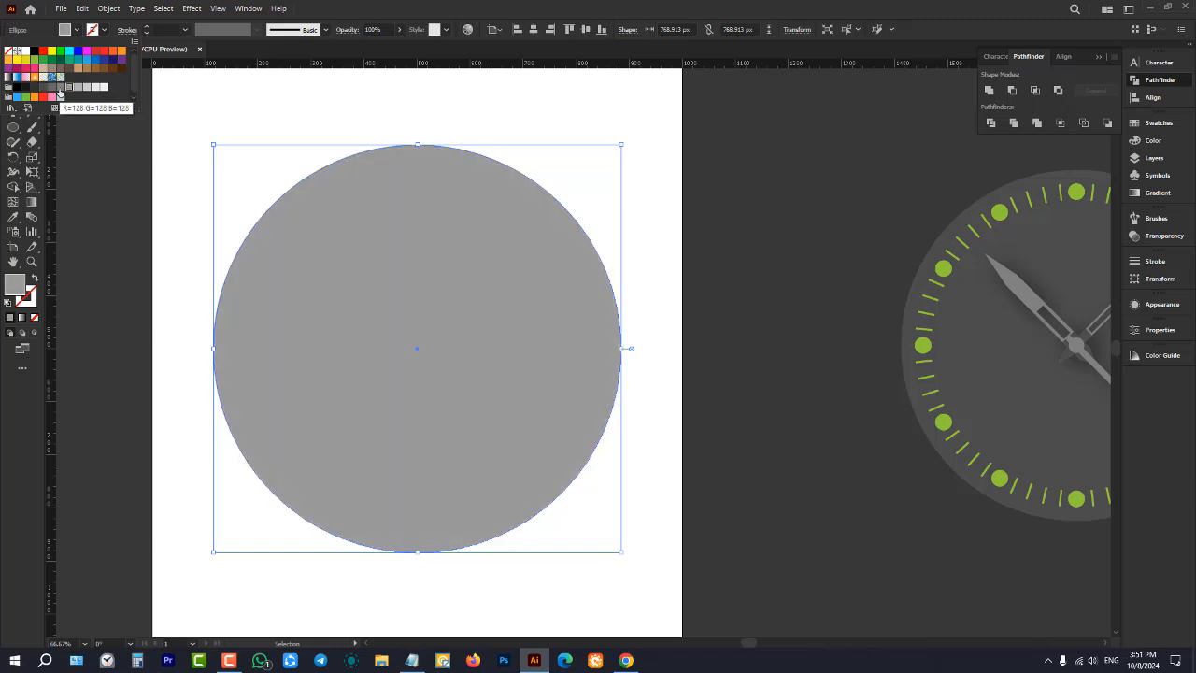
click(59, 88)
click(152, 275)
click(153, 271)
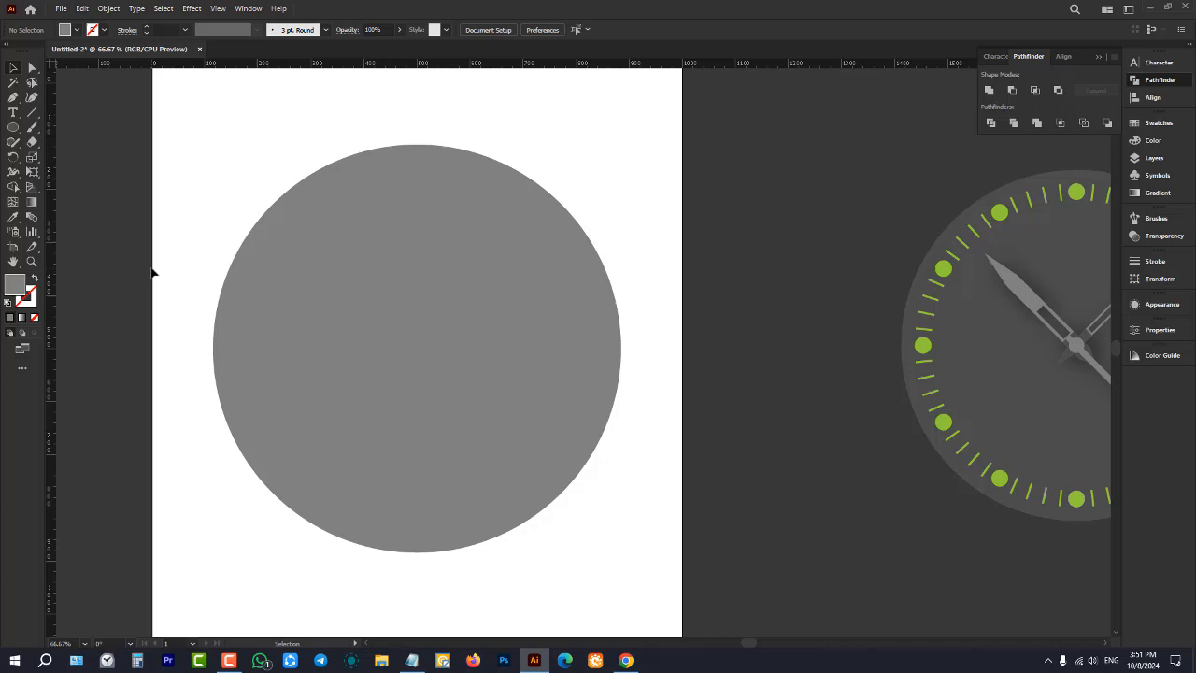
- Draw an upright rectangle about 507 x 1235 px over the grey circle and centre it on the artboard
click(353, 329)
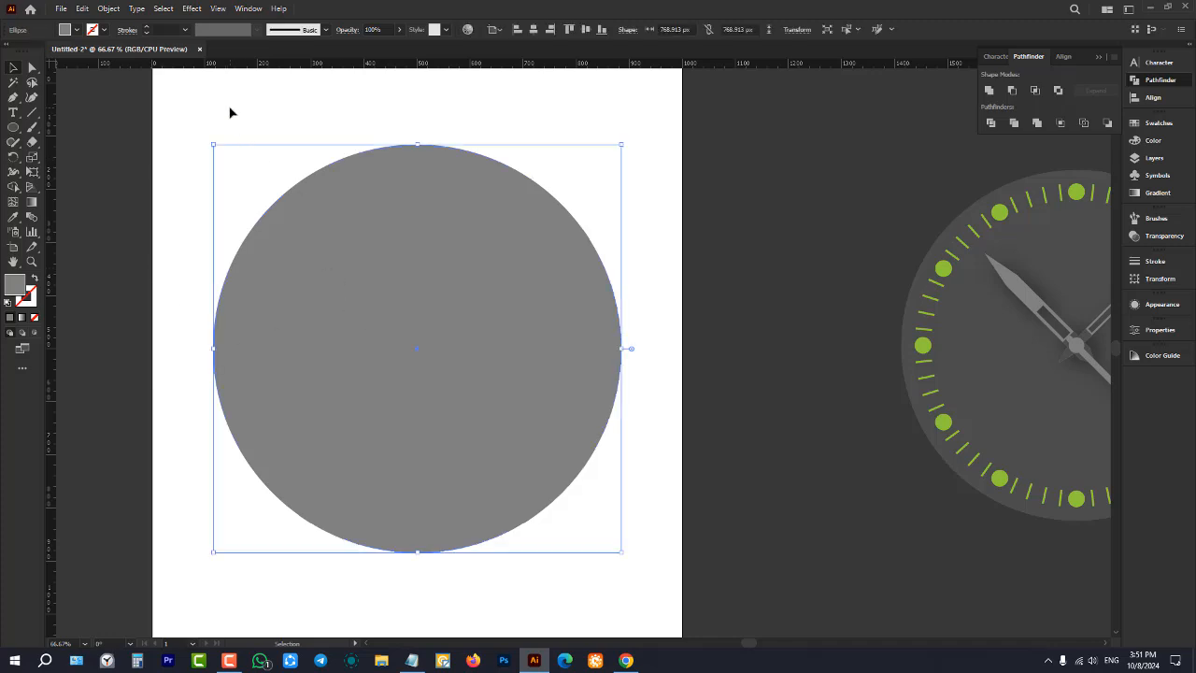
click(100, 192)
drag(13, 127, 84, 131)
scroll(426, 213, down, 2)
mouse_move(346, 133)
mouse_down()
mouse_move(475, 361)
mouse_move(481, 459)
mouse_up()
key(v)
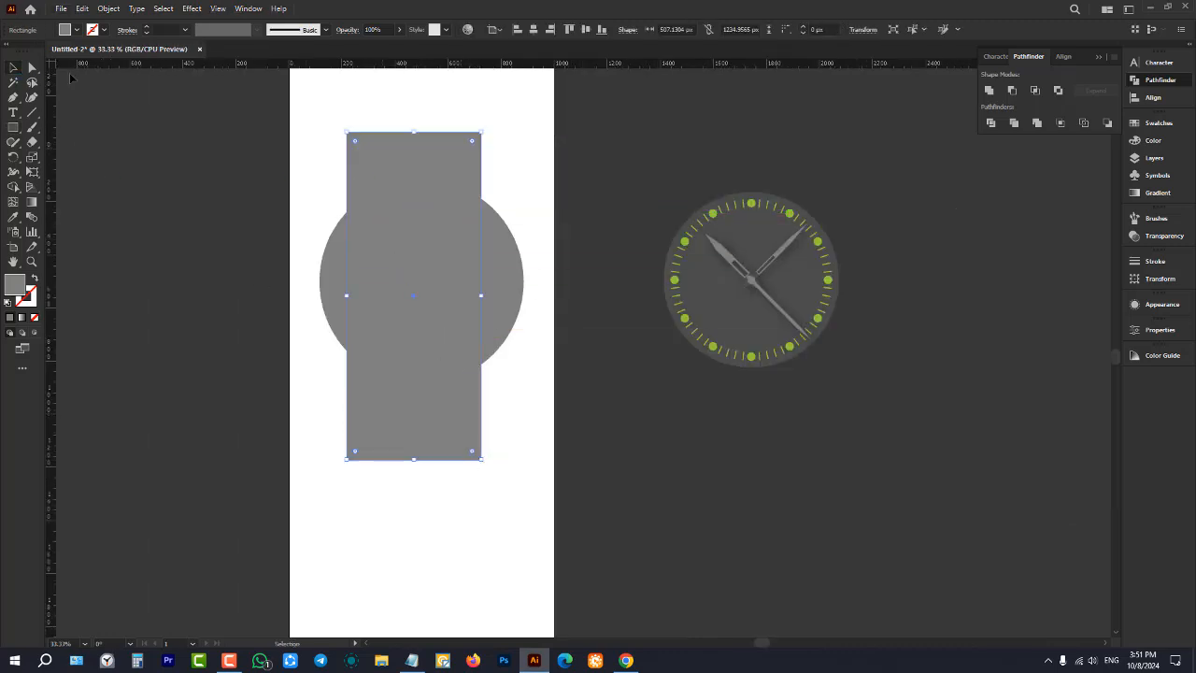
click(534, 29)
click(583, 29)
click(593, 187)
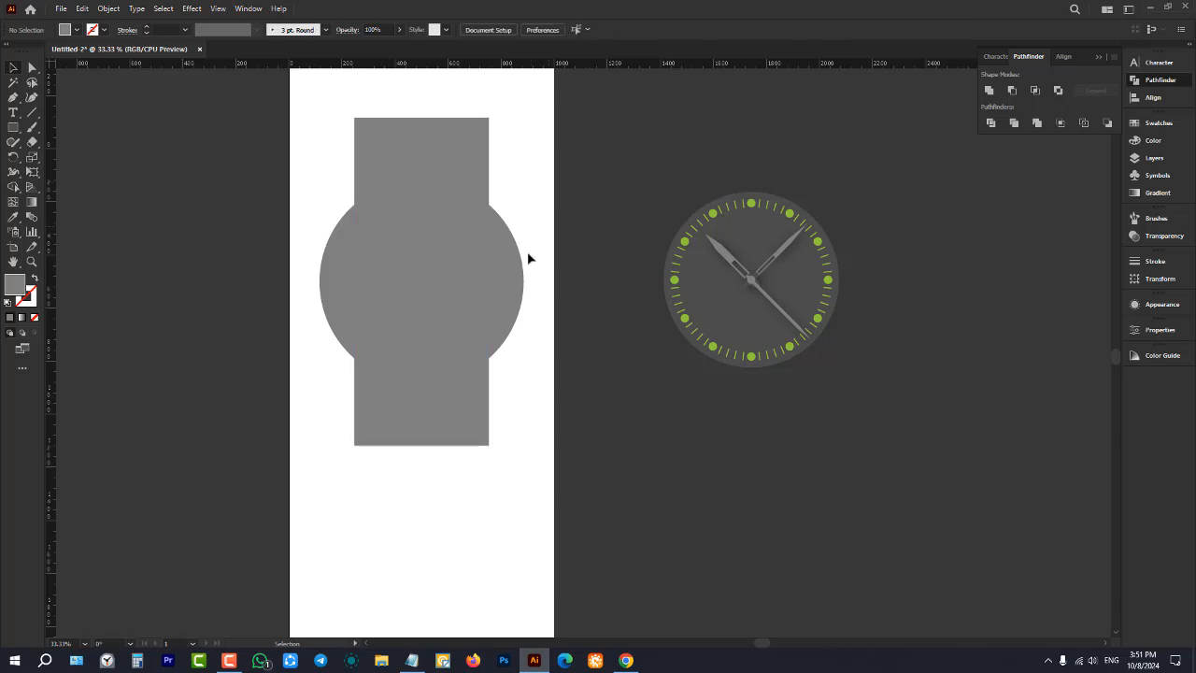
- Centre the grey circle horizontally and vertically on the artboard, and select the tall rectangle
click(520, 263)
click(534, 30)
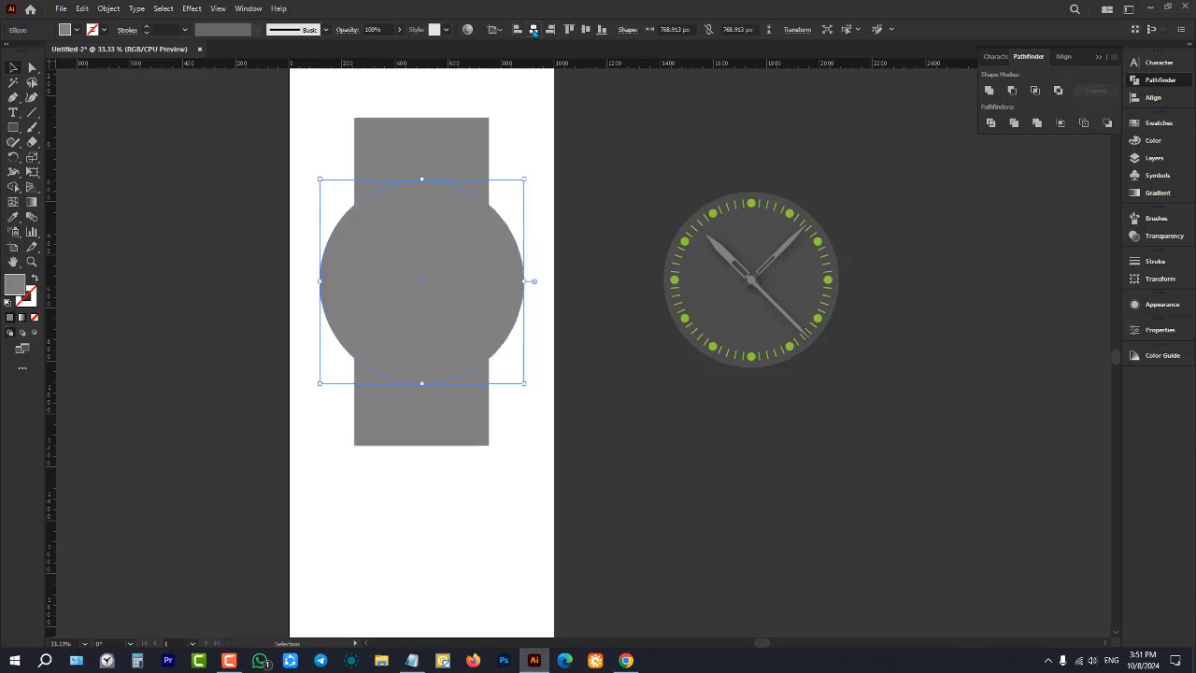
click(585, 29)
click(585, 145)
click(465, 146)
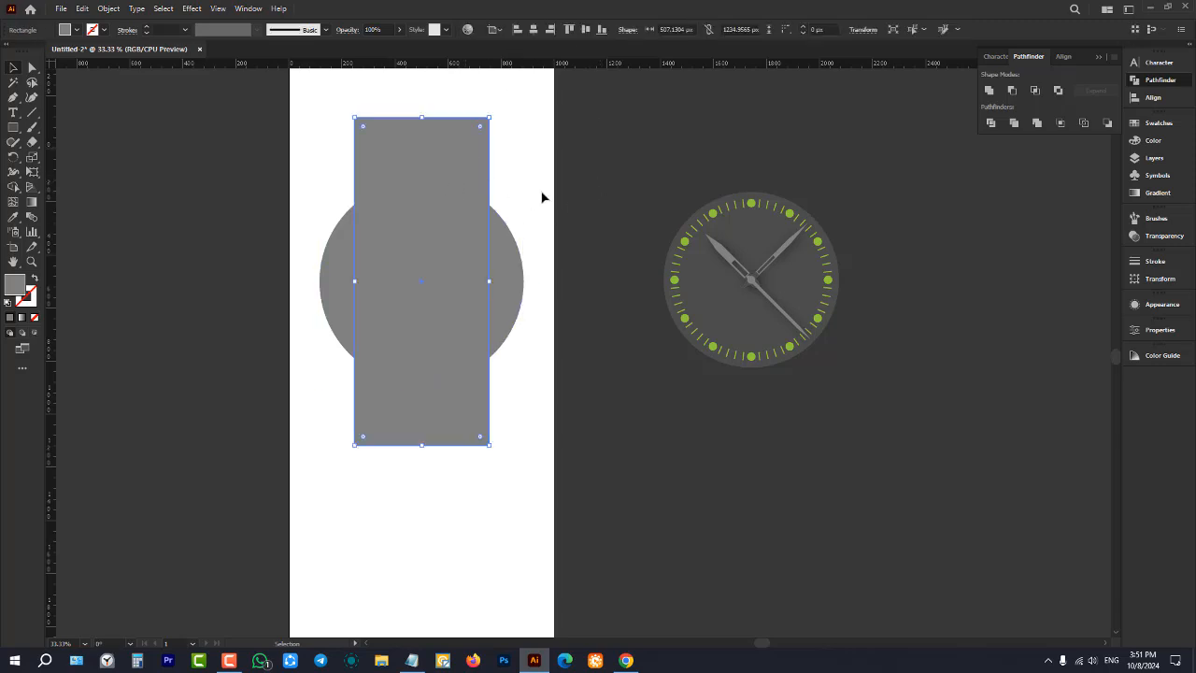
- Shorten the tall rectangle equally from its upper and lower edges to a height of about 993 px
click(532, 246)
scroll(468, 186, up, 1)
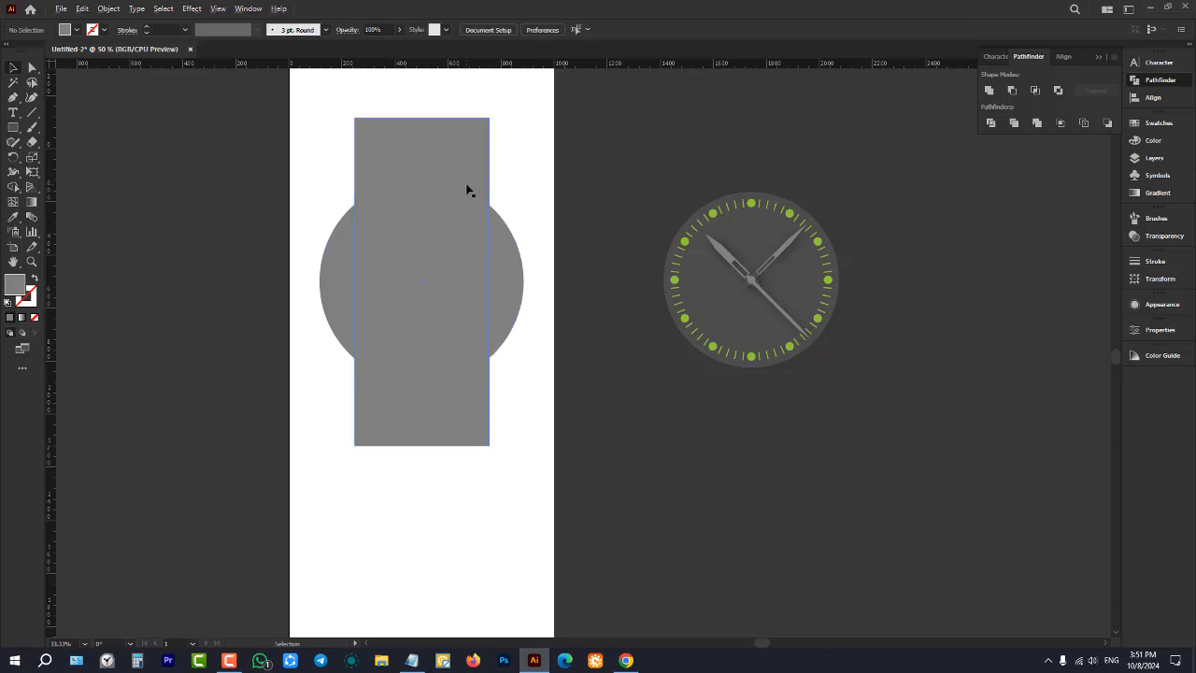
click(412, 102)
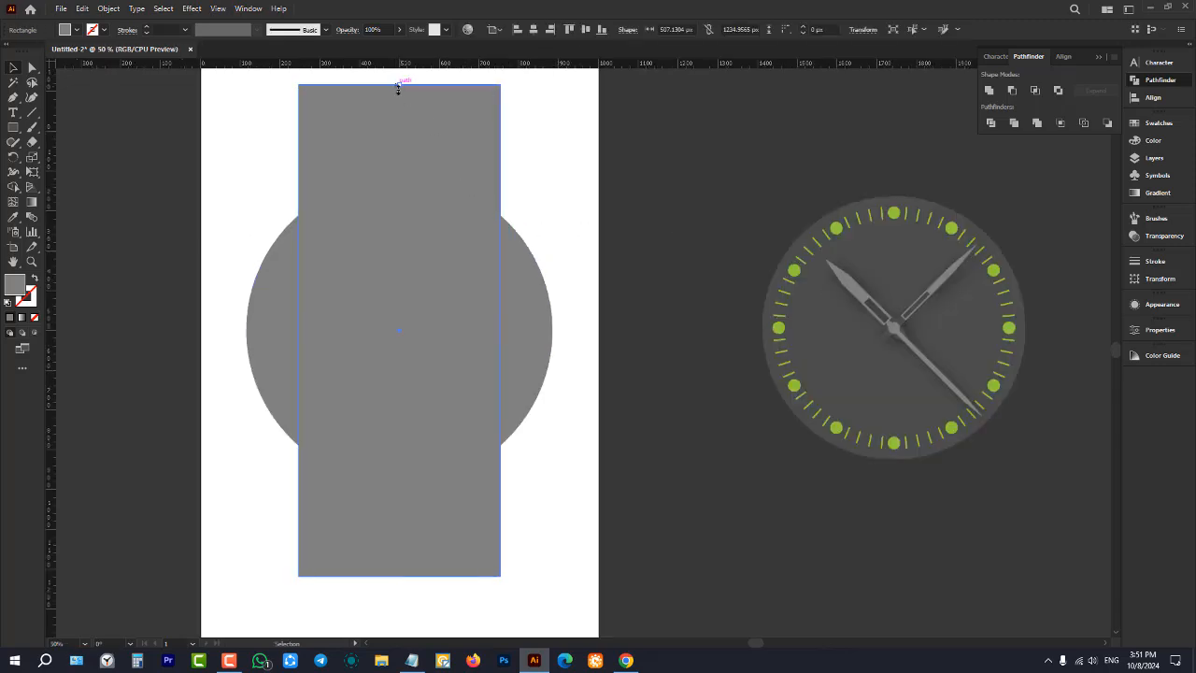
drag(397, 86, 408, 137)
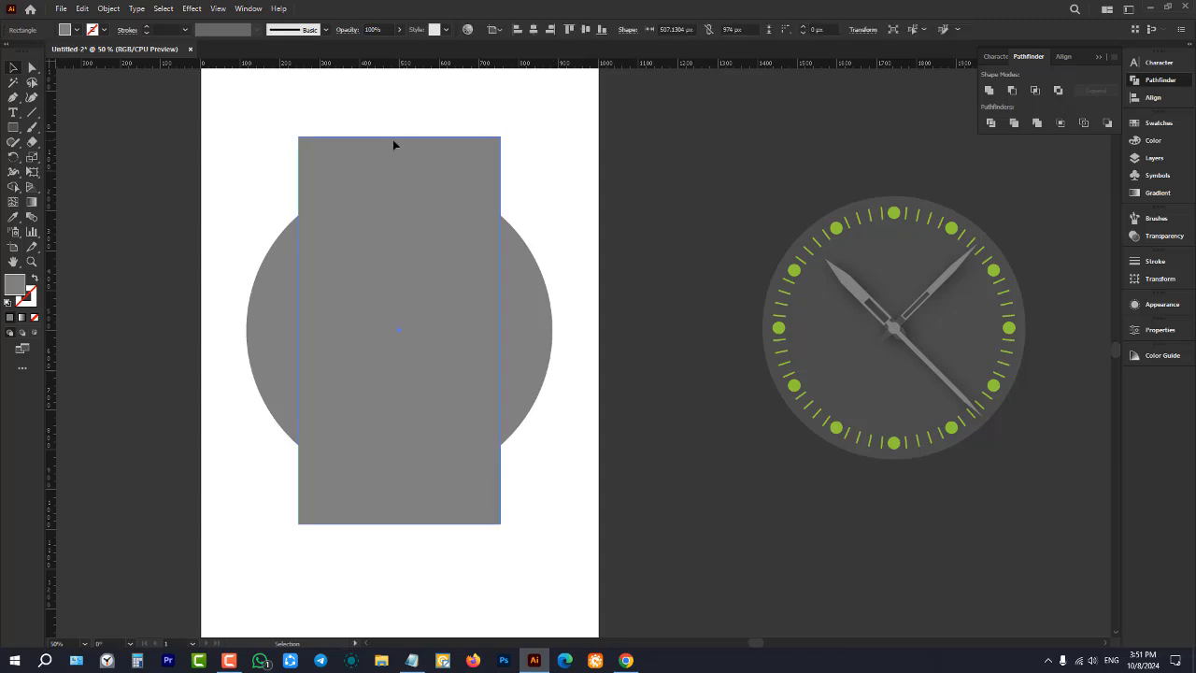
click(397, 143)
mouse_move(400, 138)
mouse_down()
mouse_move(401, 99)
mouse_move(403, 131)
mouse_up()
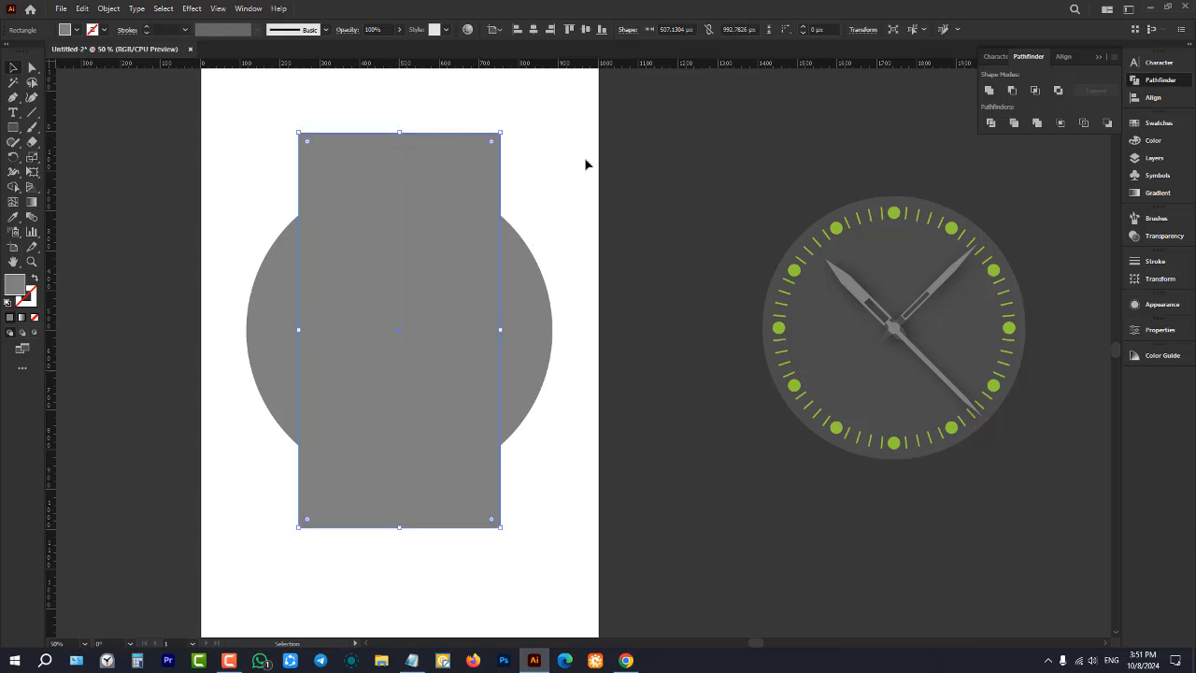
click(580, 182)
- Try to unite the grey circle and rectangle into one shape, and undo the union
alt+scroll(555, 235, down, 2)
drag(574, 187, 489, 342)
alt+scroll(548, 228, up, 2)
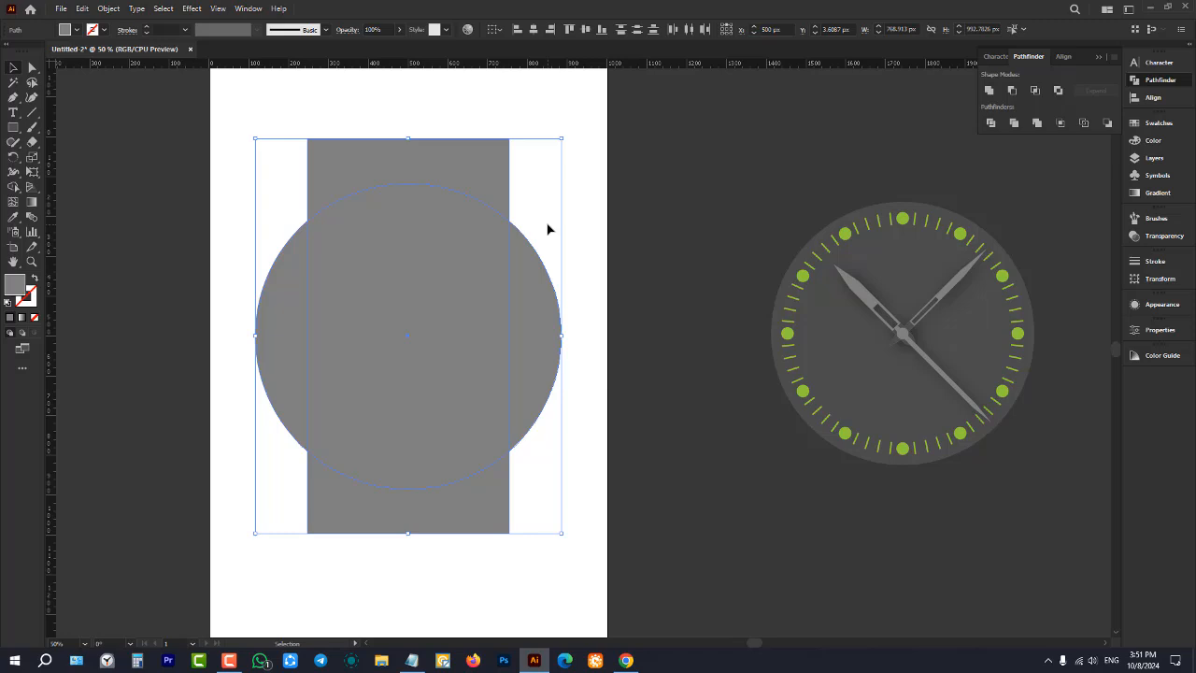
click(988, 90)
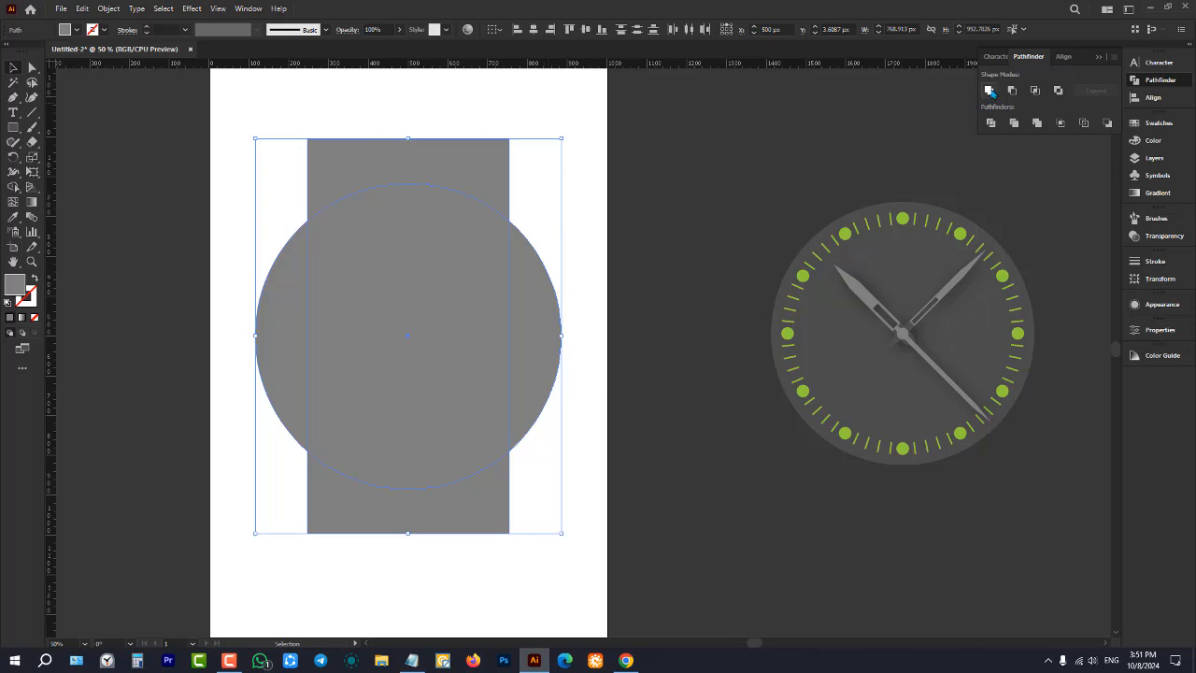
click(593, 254)
scroll(309, 196, up, 2)
scroll(272, 186, down, 3)
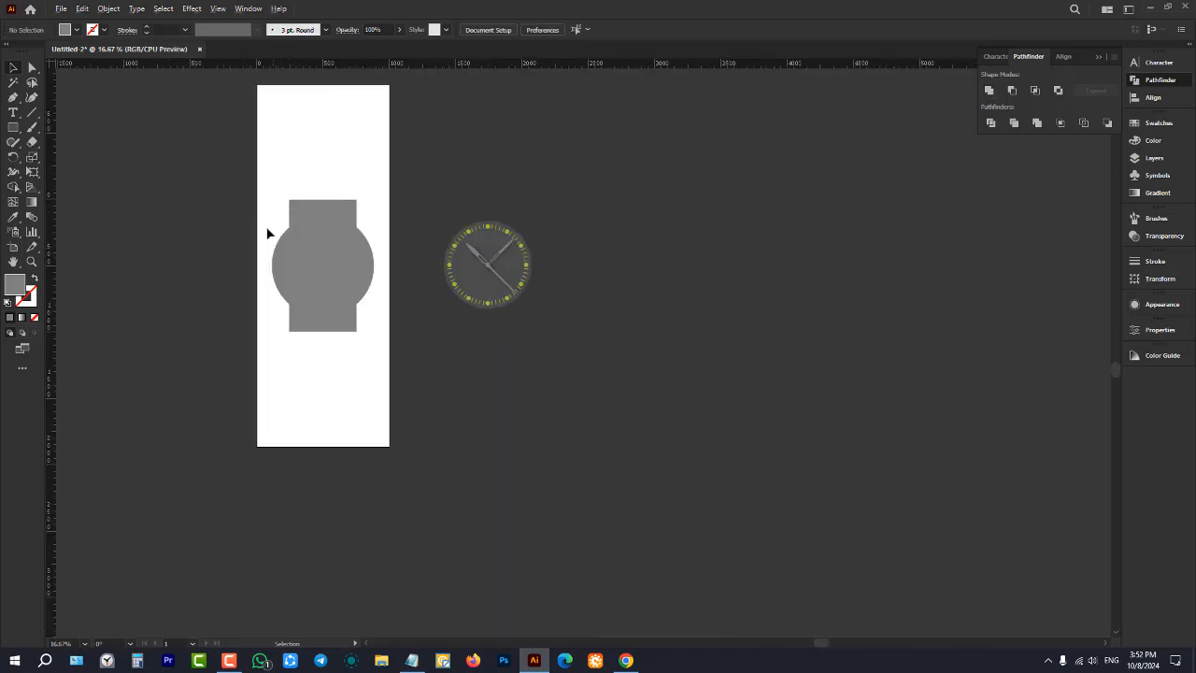
scroll(260, 237, up, 3)
key(ctrl+z)
key(ctrl+z)
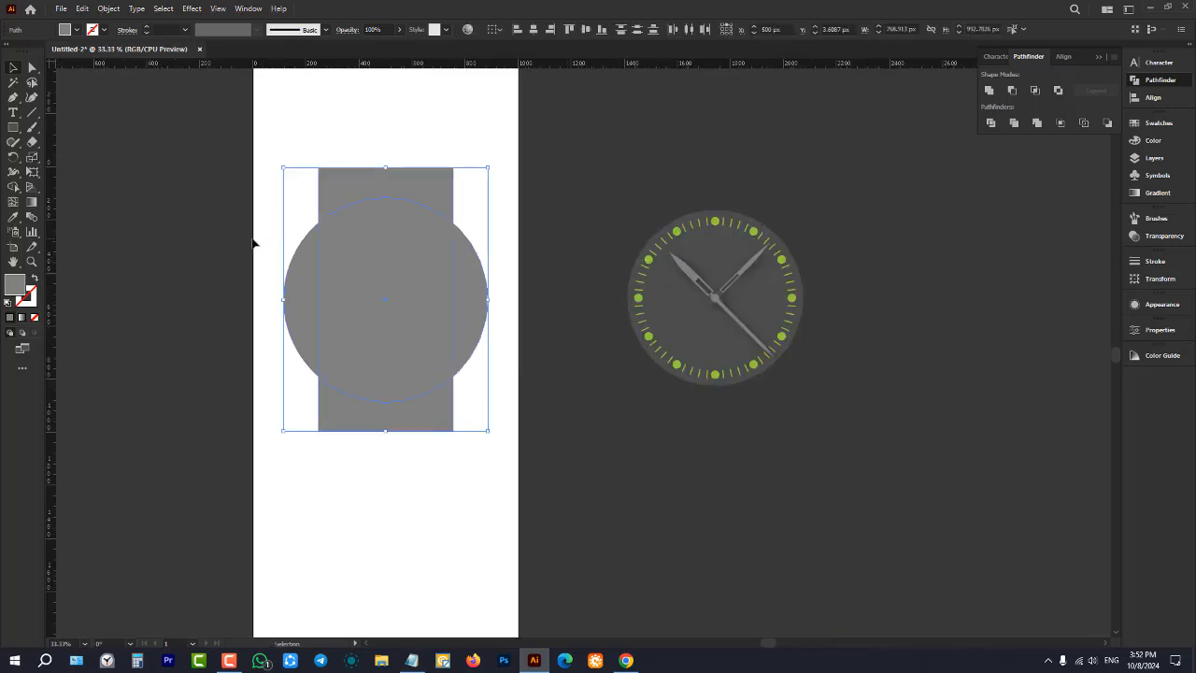
- Narrow the upright rectangle slightly and equally from both sides, keeping it centred on the grey circle
click(254, 243)
scroll(402, 233, up, 1)
click(435, 245)
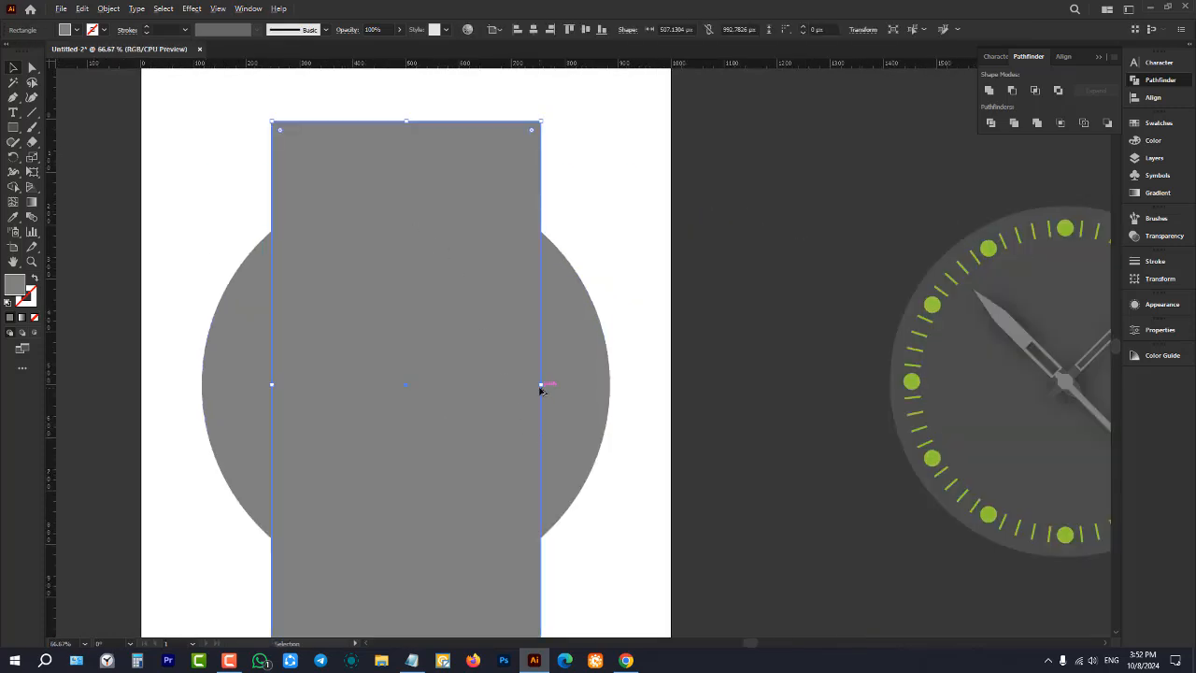
drag(544, 386, 527, 387)
scroll(607, 225, down, 2)
- Unite the narrowed rectangle and the grey circle into a single watch body shape, and deselect it
shift+click(508, 312)
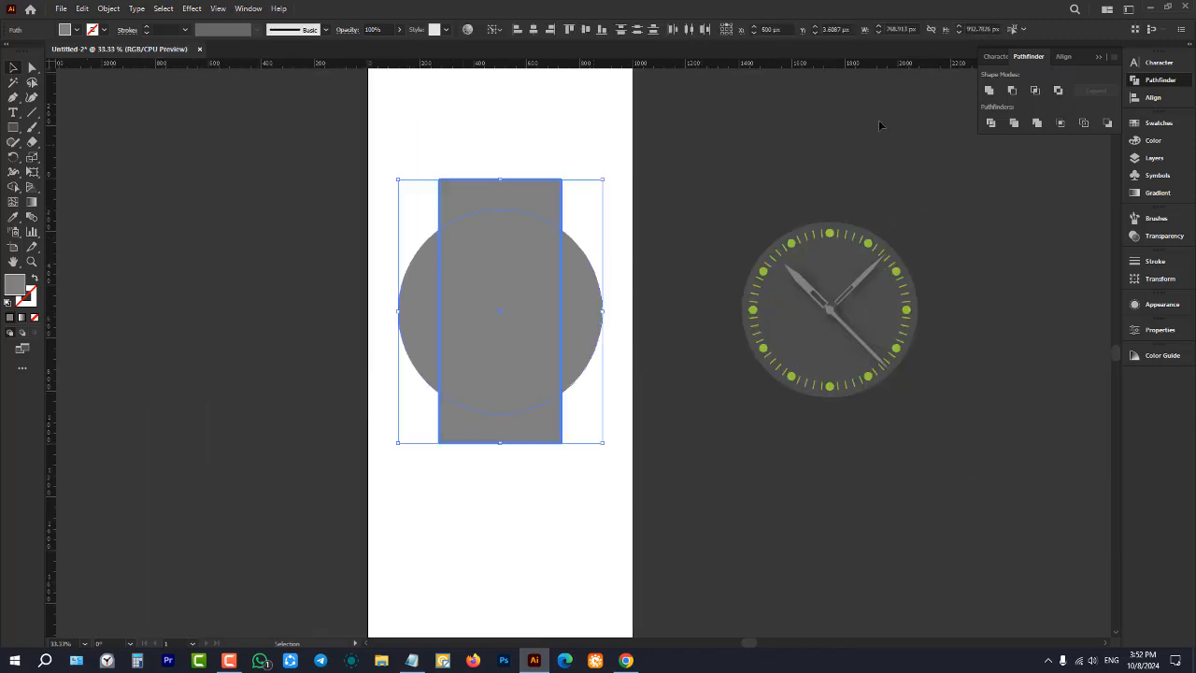
click(988, 90)
scroll(554, 253, up, 2)
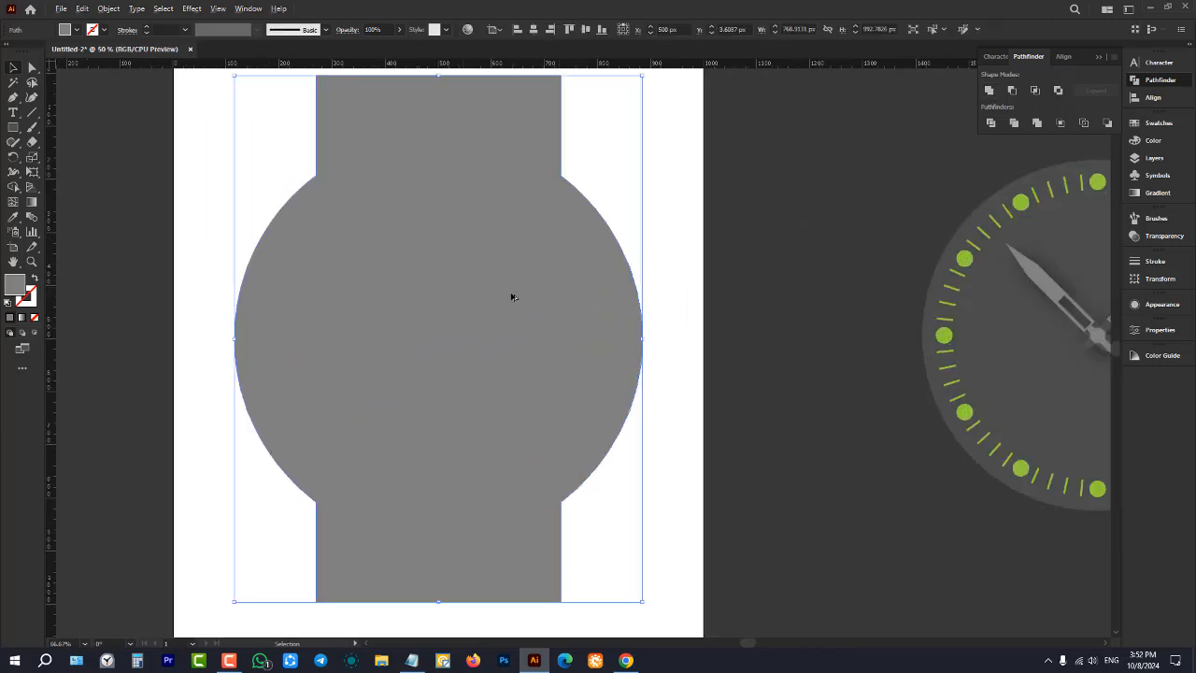
scroll(570, 262, down, 3)
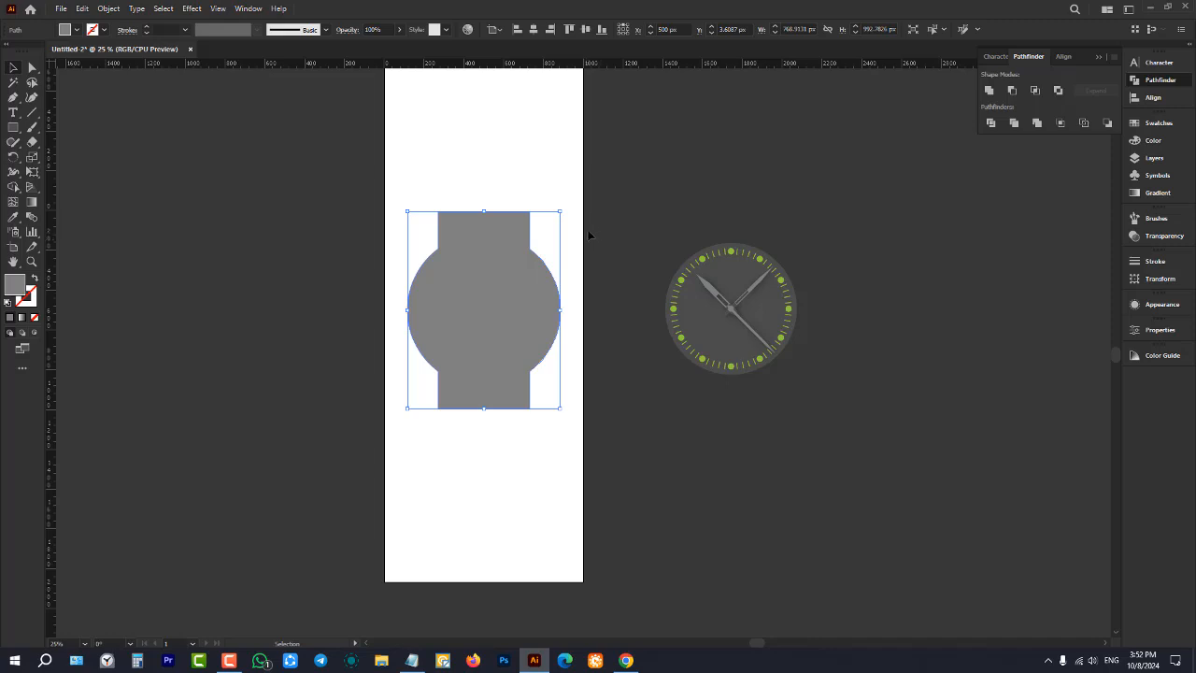
click(458, 204)
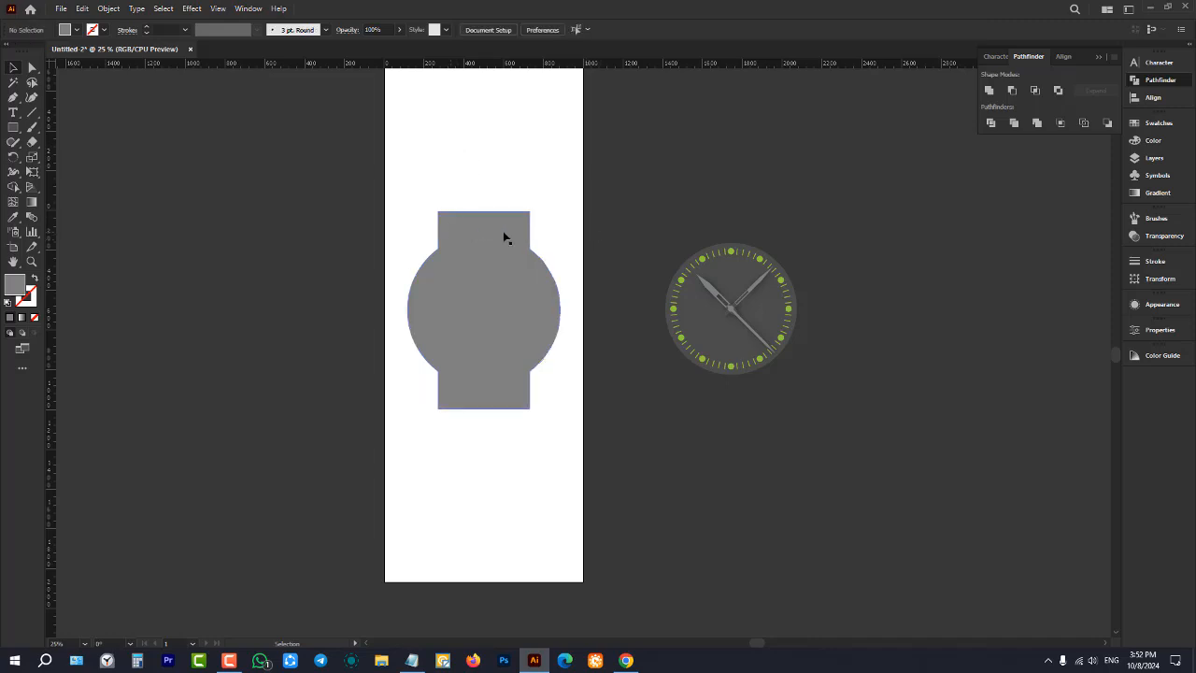
- Start the Rectangle tool for drawing at the upper end of the united watch body
scroll(526, 214, up, 1)
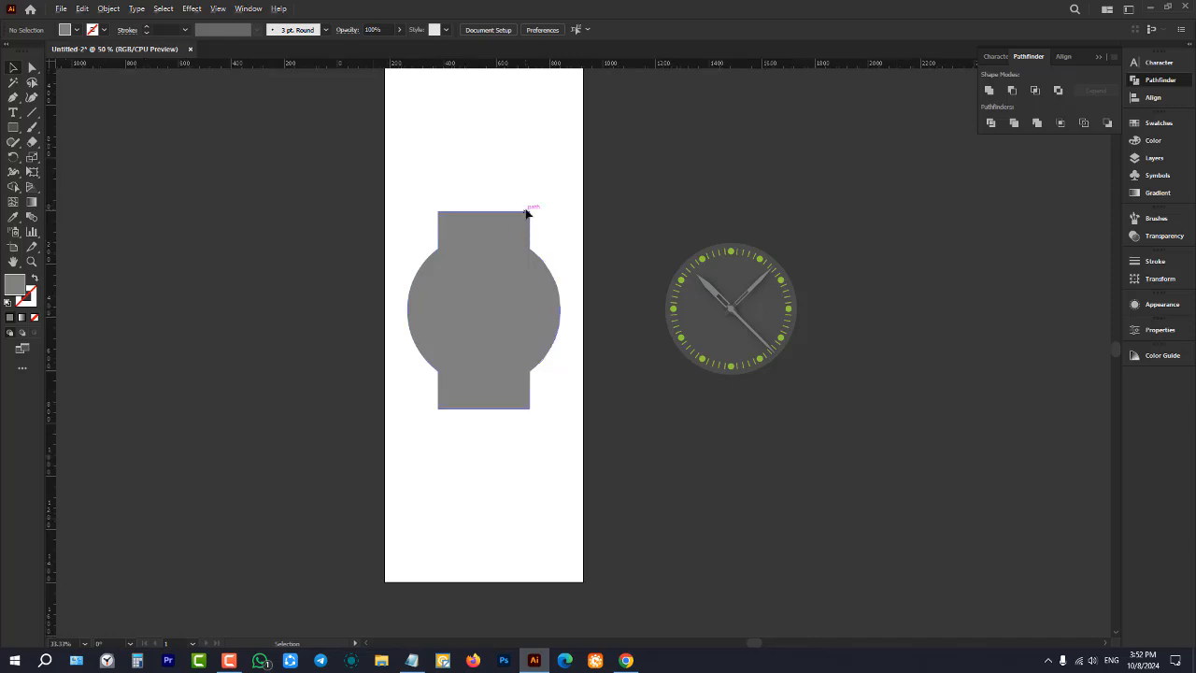
scroll(525, 214, up, 1)
click(13, 128)
scroll(455, 184, up, 2)
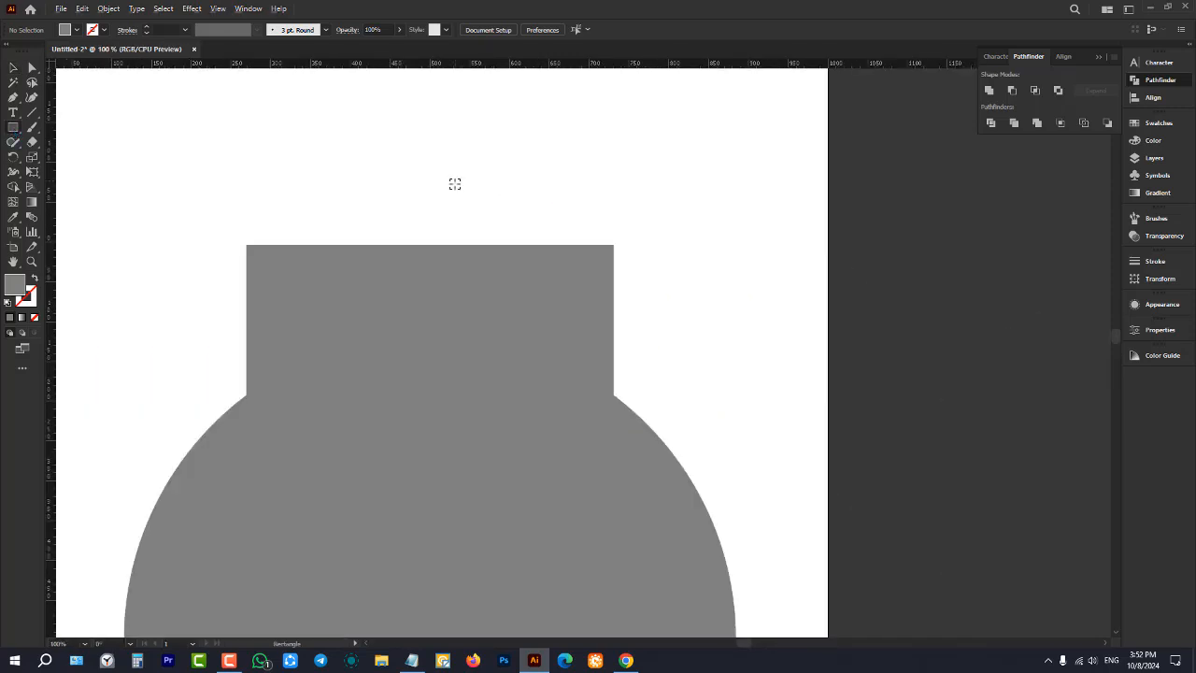
- Draw a rectangle about 383 × 154 px overlapping the gray shape's top edge and center it horizontally on the shape
drag(268, 199, 589, 322)
click(14, 68)
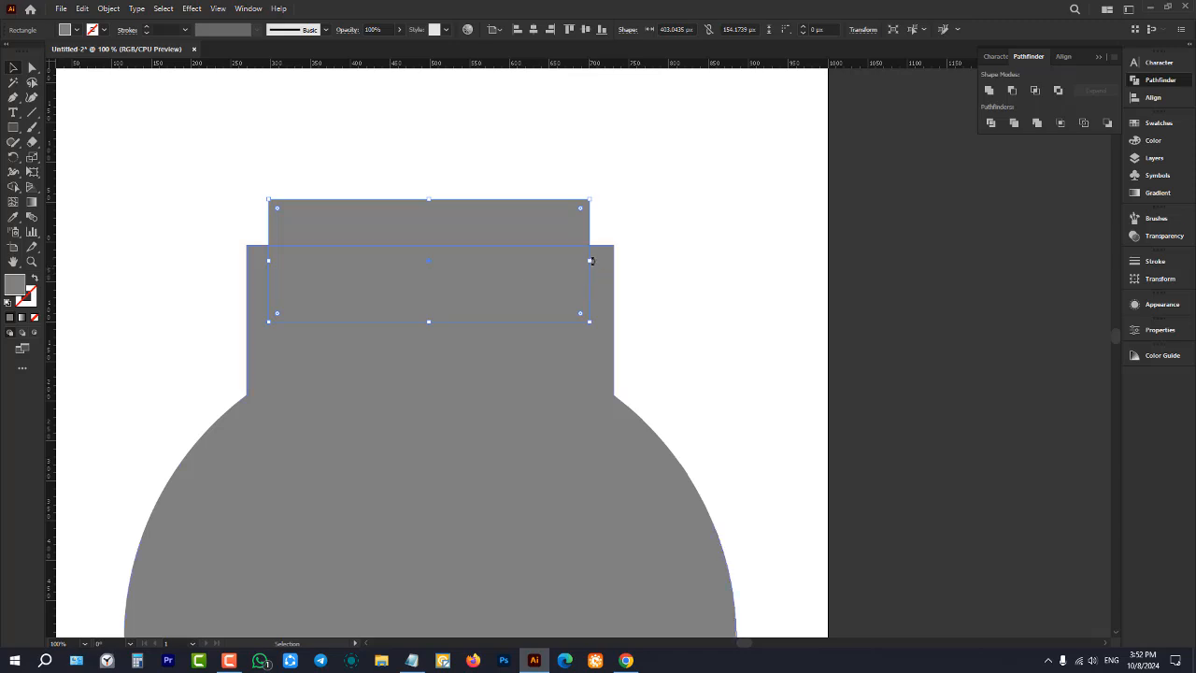
drag(589, 261, 582, 260)
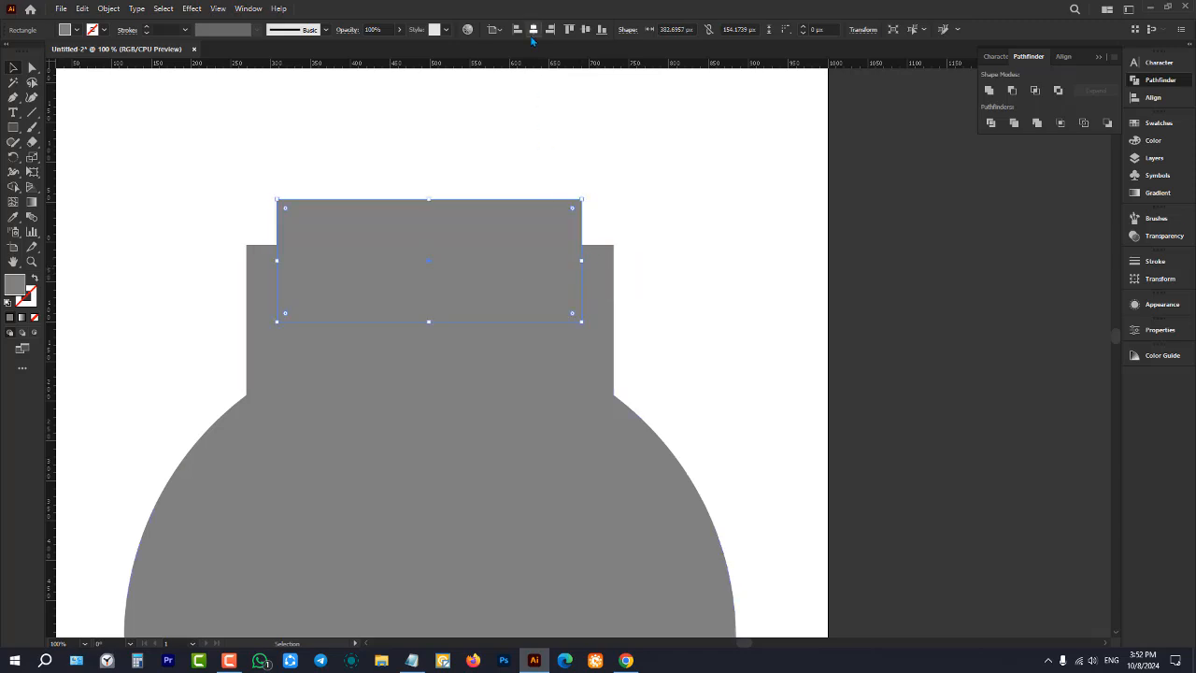
click(548, 114)
drag(663, 181, 518, 318)
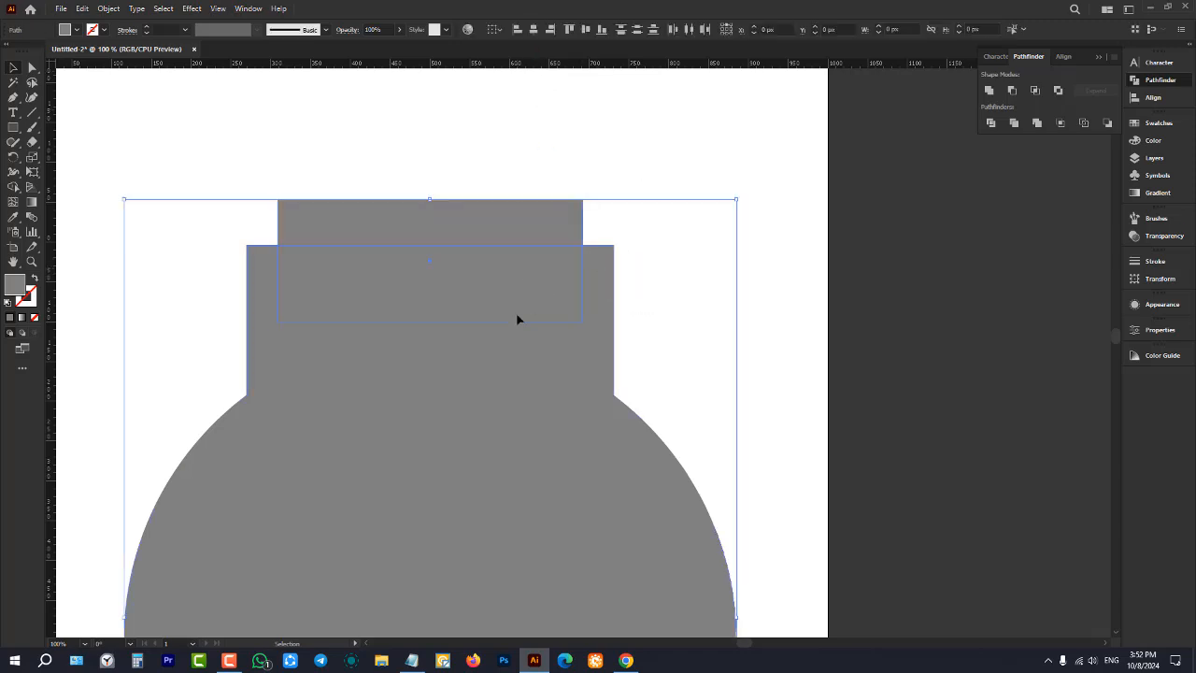
- Fill the new rectangle at the top of the gray watch body with red
click(354, 175)
click(383, 216)
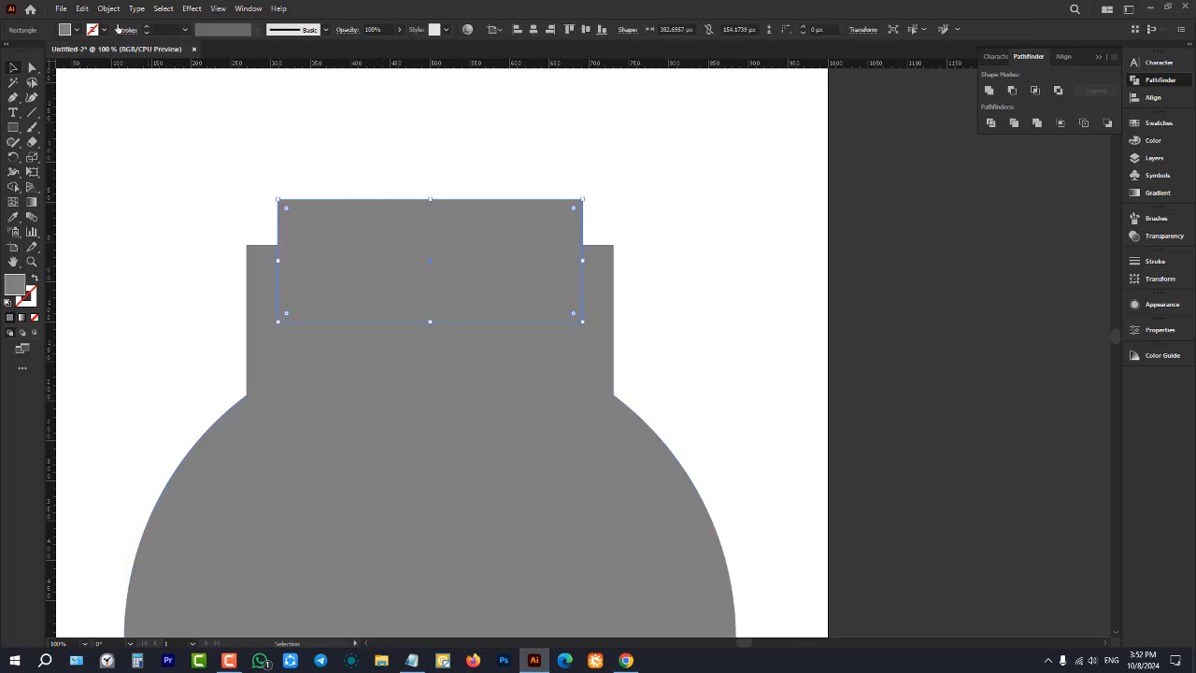
click(77, 30)
click(93, 52)
click(224, 160)
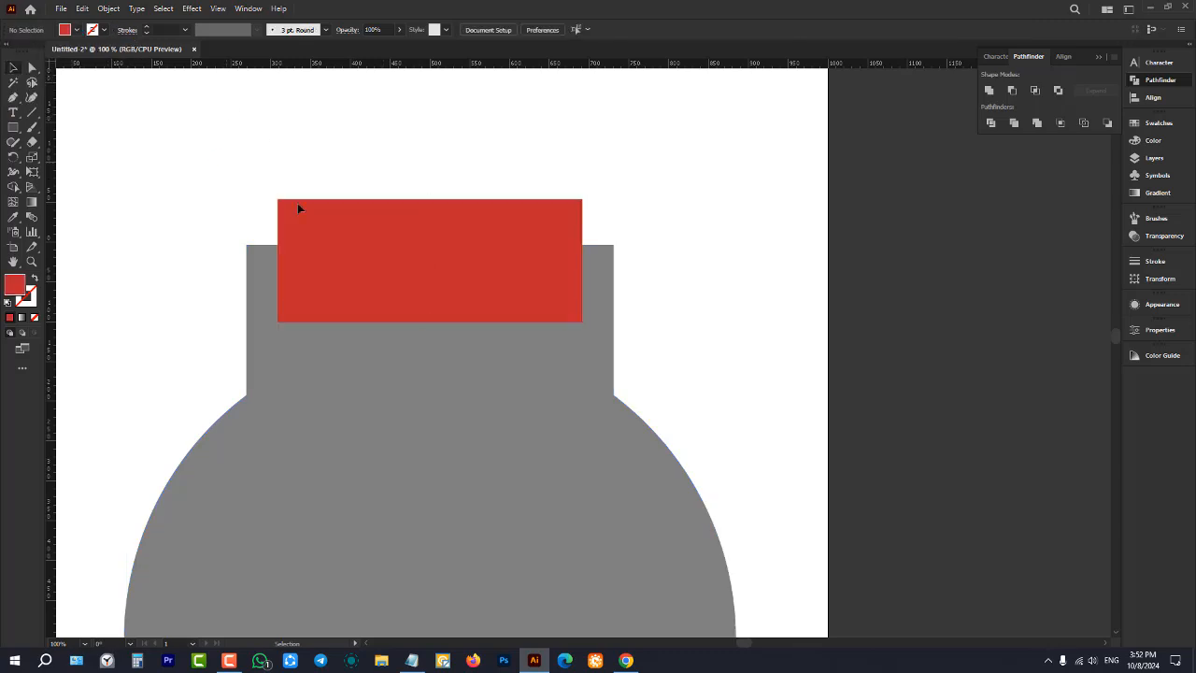
- Place a copy of the red rectangle over the bottom edge of the gray watch body
scroll(579, 196, down, 5)
scroll(604, 233, up, 2)
scroll(521, 168, down, 2)
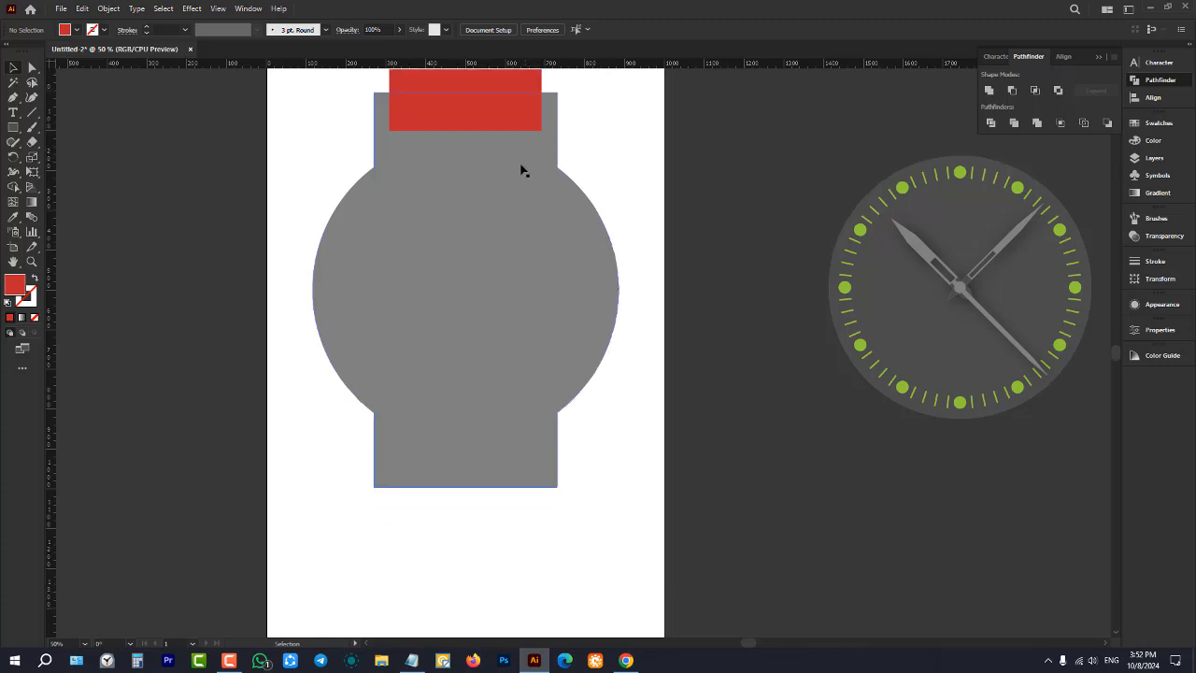
scroll(505, 195, up, 1)
scroll(590, 171, down, 1)
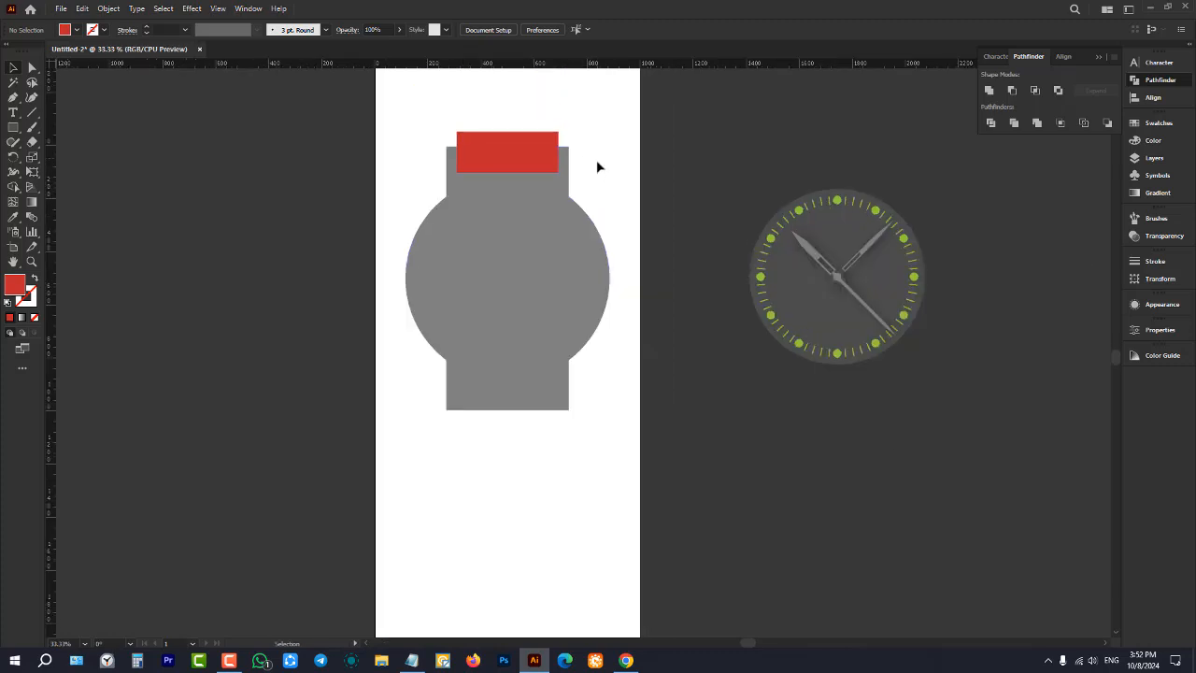
drag(504, 155, 509, 409)
scroll(625, 264, up, 1)
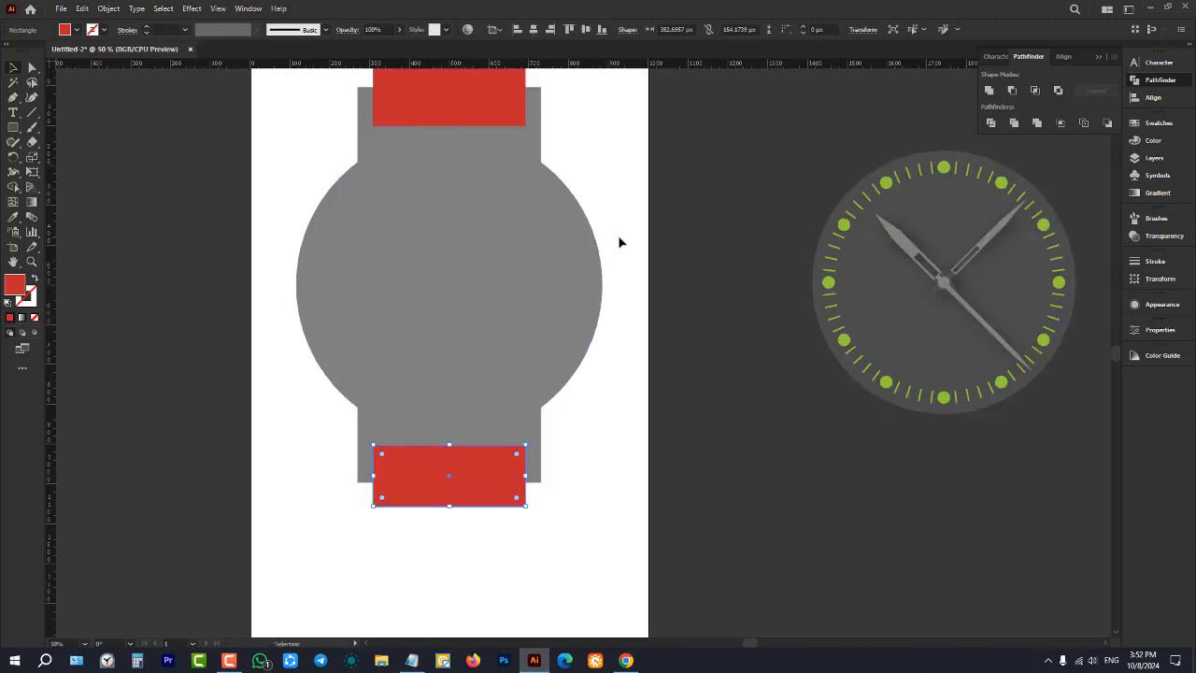
scroll(619, 241, up, 1)
scroll(622, 270, down, 1)
scroll(459, 461, down, 1)
scroll(472, 393, down, 1)
key(ctrl+shift+a)
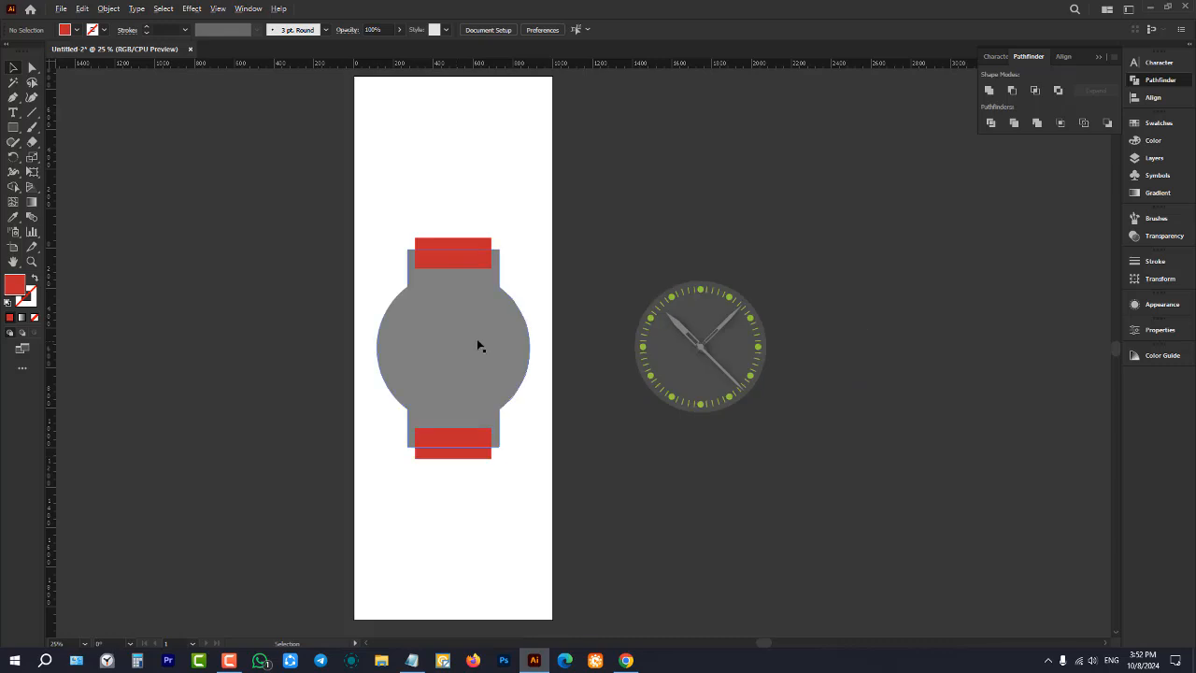
scroll(478, 342, up, 1)
scroll(477, 340, up, 1)
scroll(561, 280, down, 1)
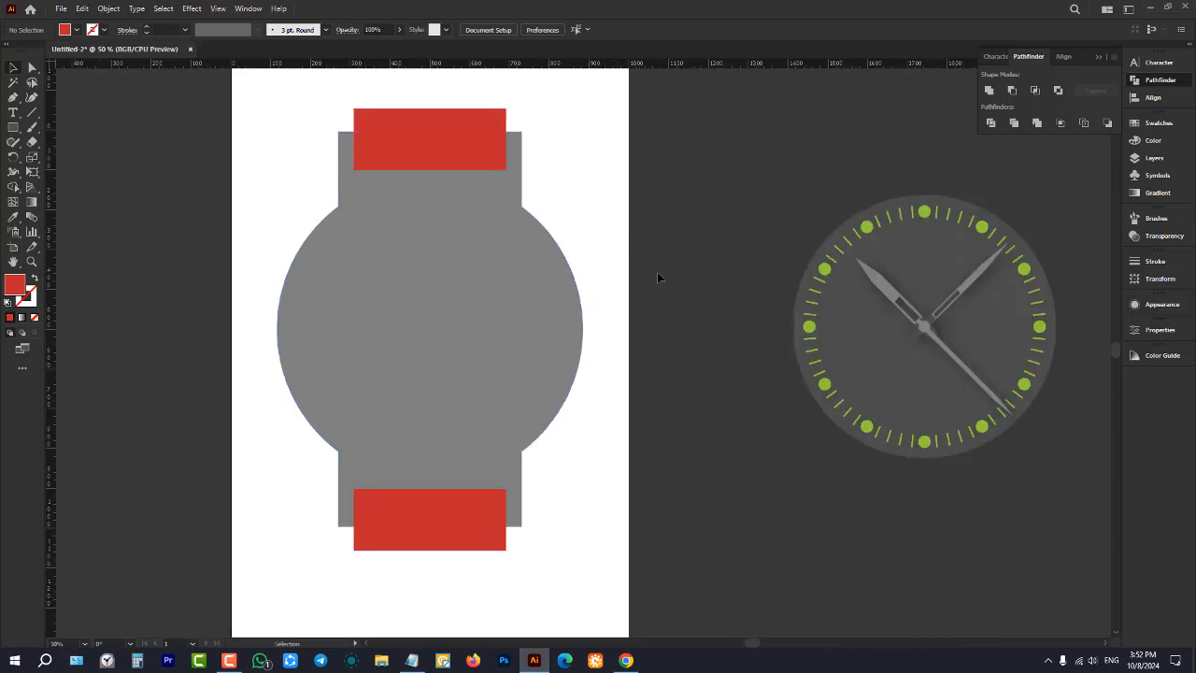
- Shorten the upper red rectangle to about 97 px high so its top edge is flush with the gray body's top edge
click(435, 155)
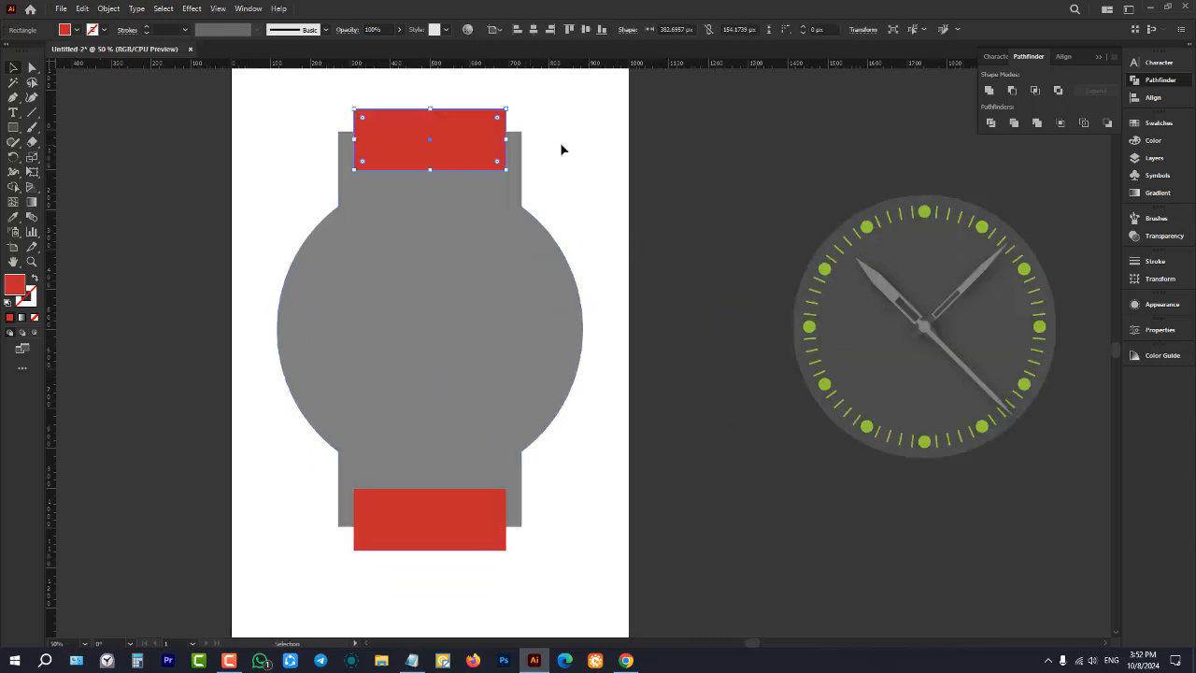
scroll(579, 170, up, 1)
scroll(435, 133, up, 3)
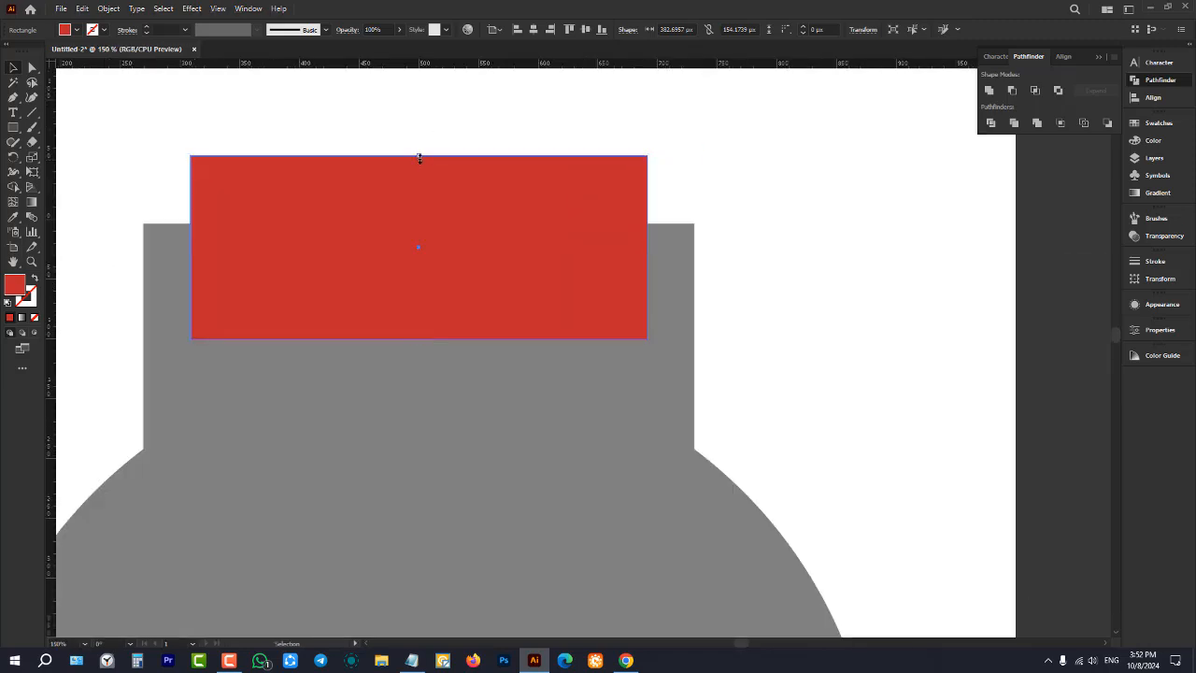
drag(419, 158, 422, 224)
click(421, 160)
scroll(450, 225, down, 4)
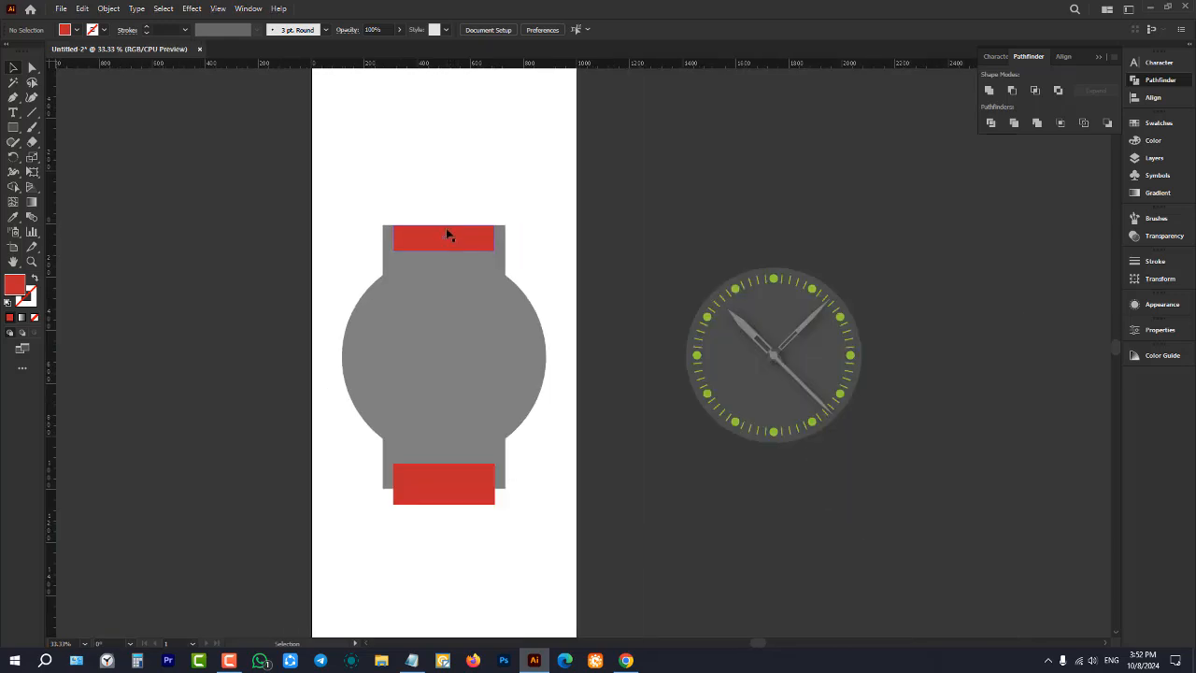
scroll(445, 233, up, 4)
click(417, 261)
scroll(417, 262, down, 4)
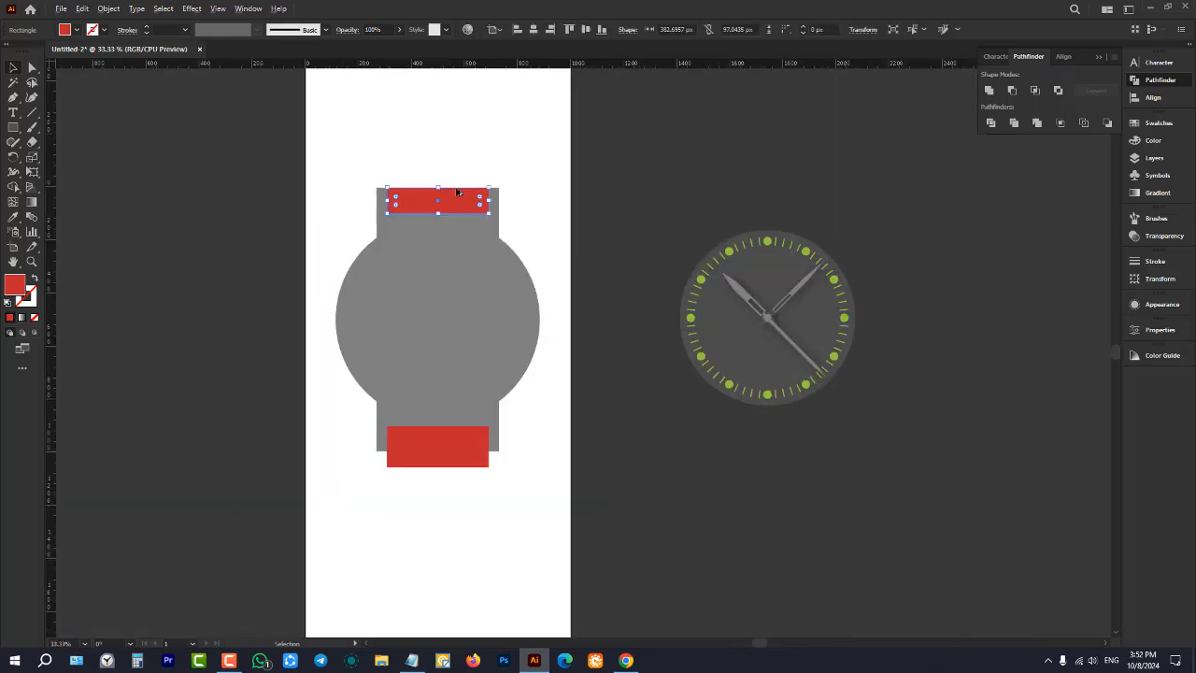
- Replace the lower red rectangle with a copy of the shortened upper one, set against the gray body's bottom edge
click(442, 465)
key(Delete)
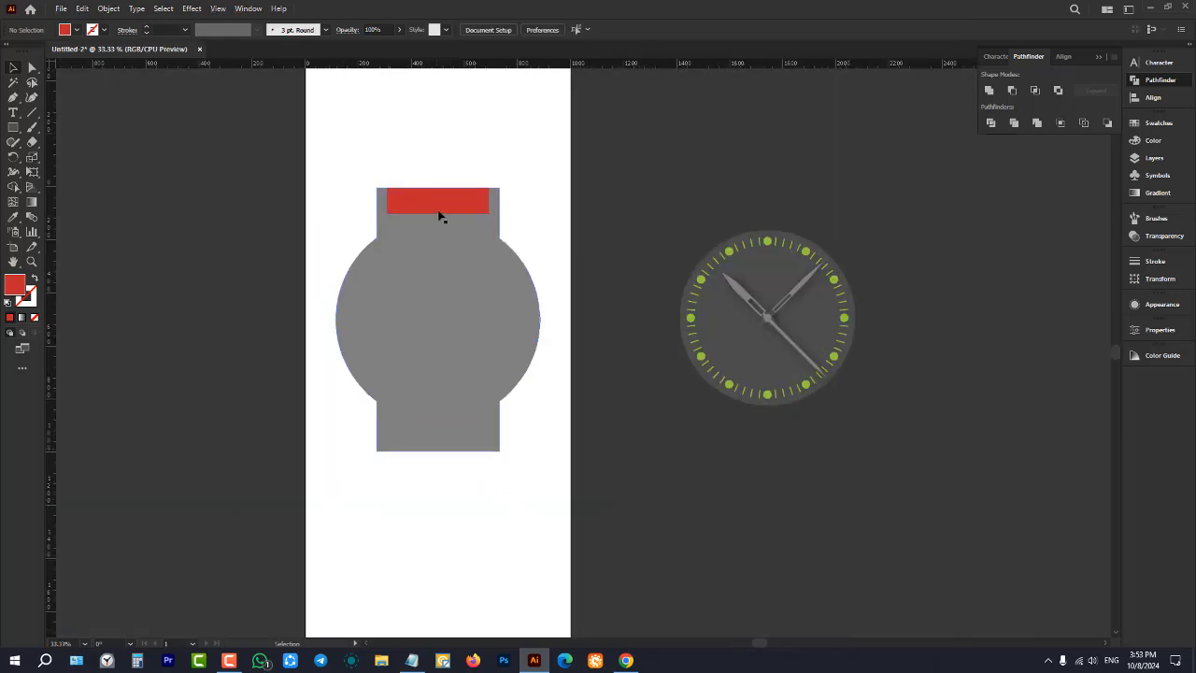
drag(440, 214, 445, 452)
click(455, 493)
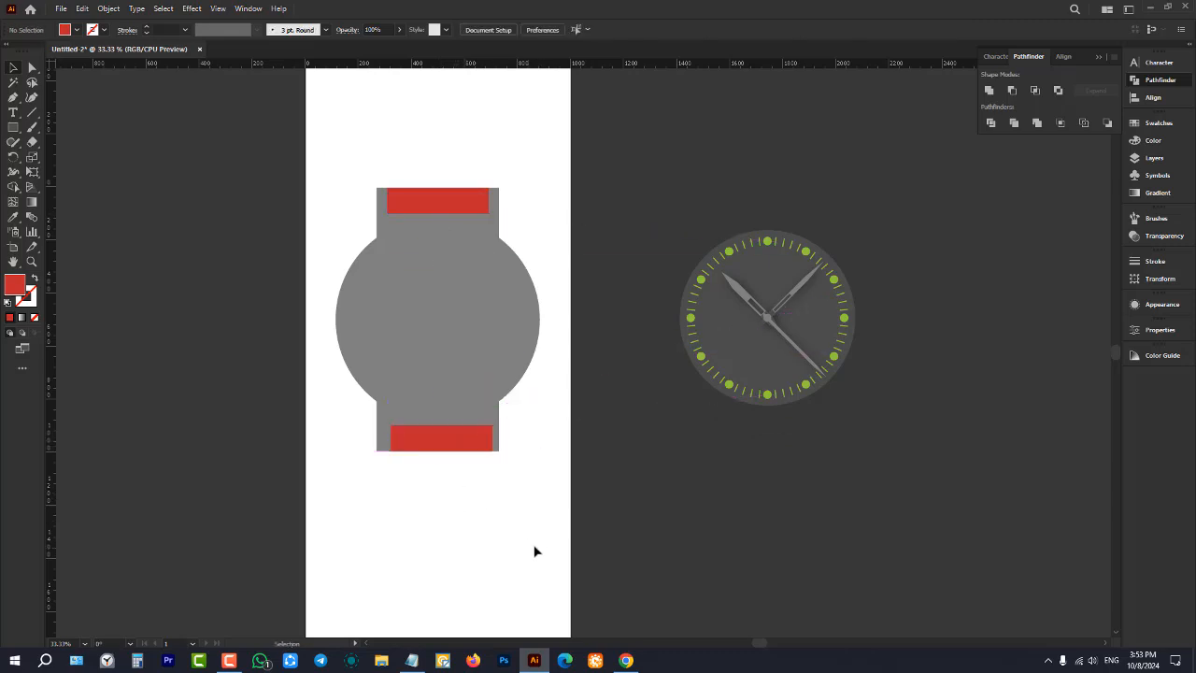
- Try centering the lower red rectangle horizontally with the gray body as key object, and undo the alignment
drag(556, 511, 320, 344)
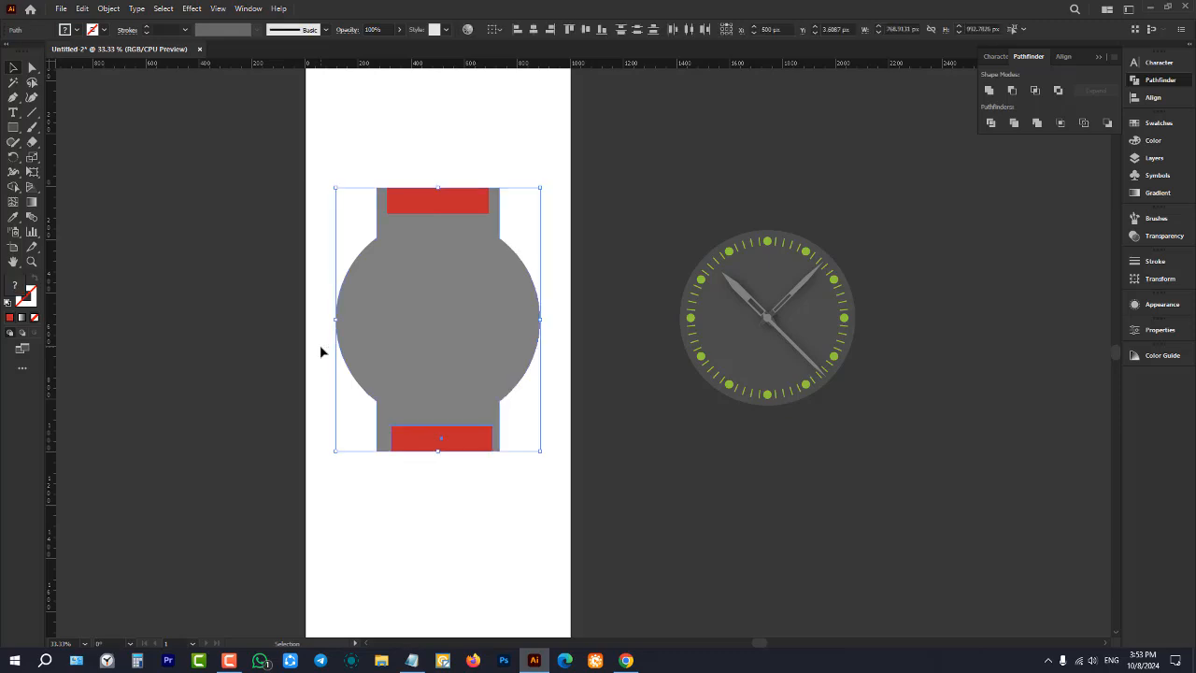
click(445, 439)
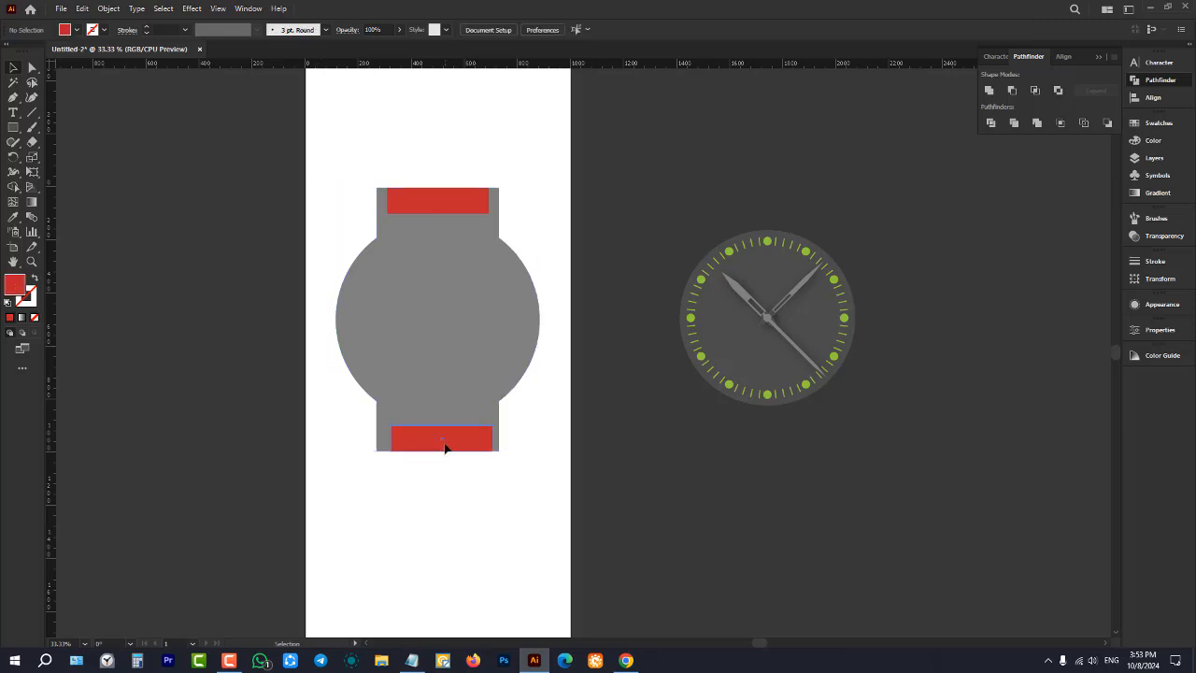
click(443, 334)
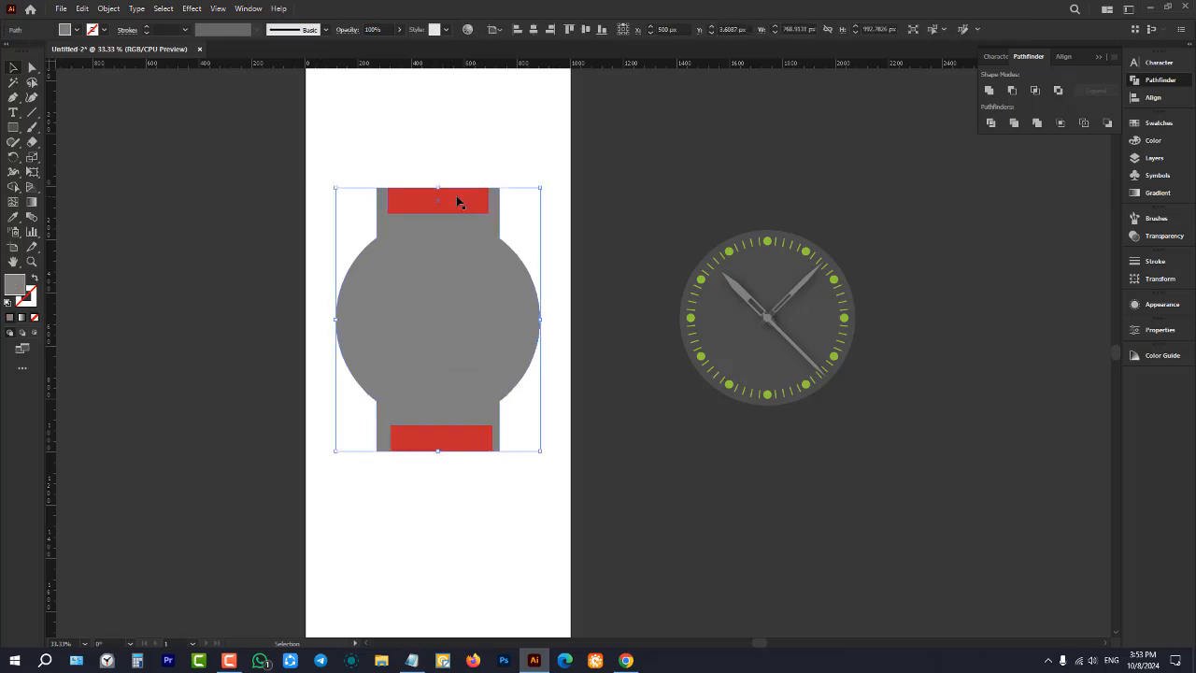
drag(528, 494, 325, 399)
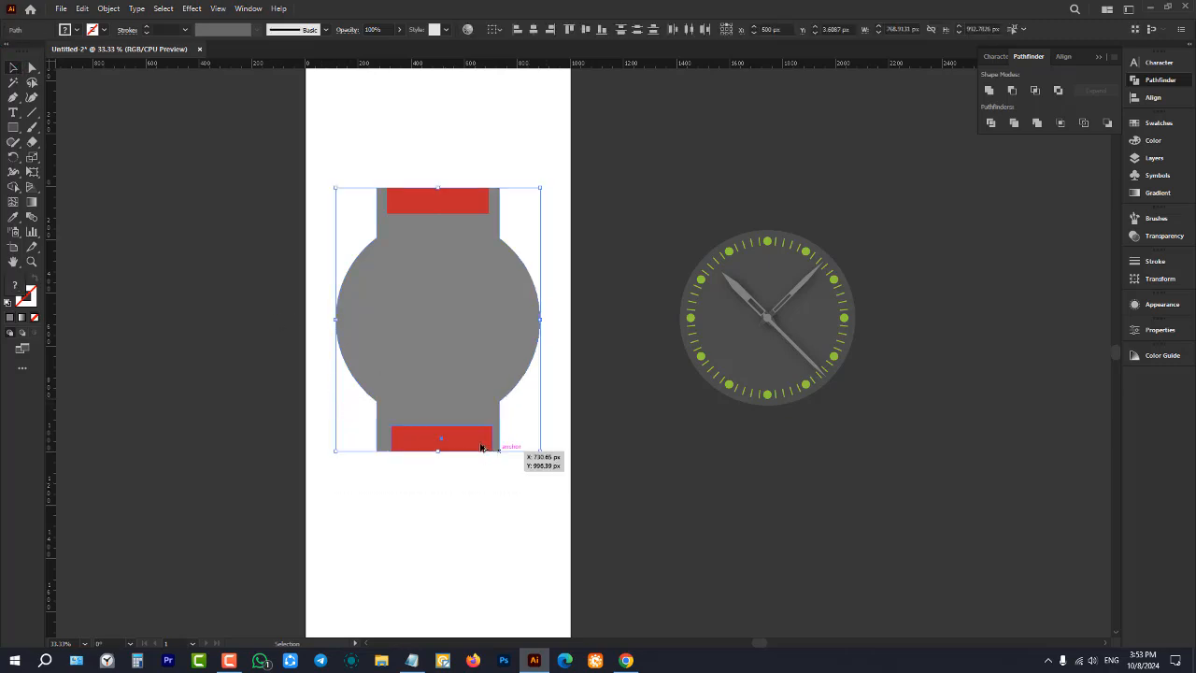
alt+scroll(483, 443, up, 3)
scroll(484, 439, down, 2)
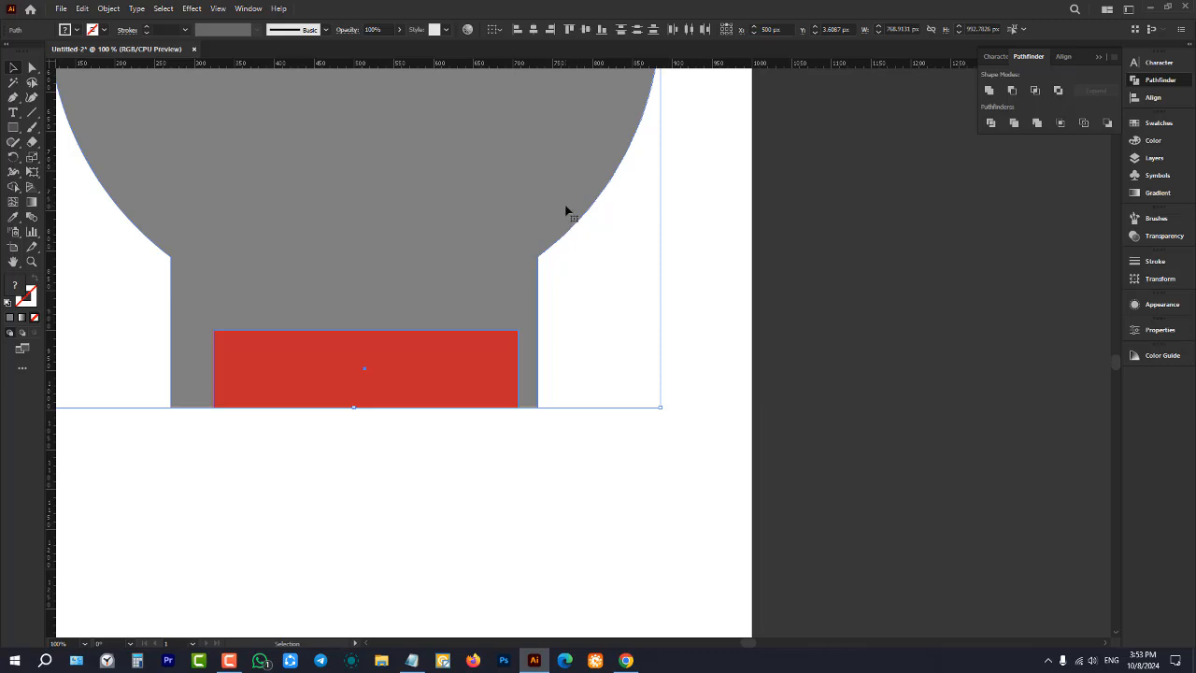
scroll(577, 280, up, 2)
alt+scroll(631, 267, down, 1)
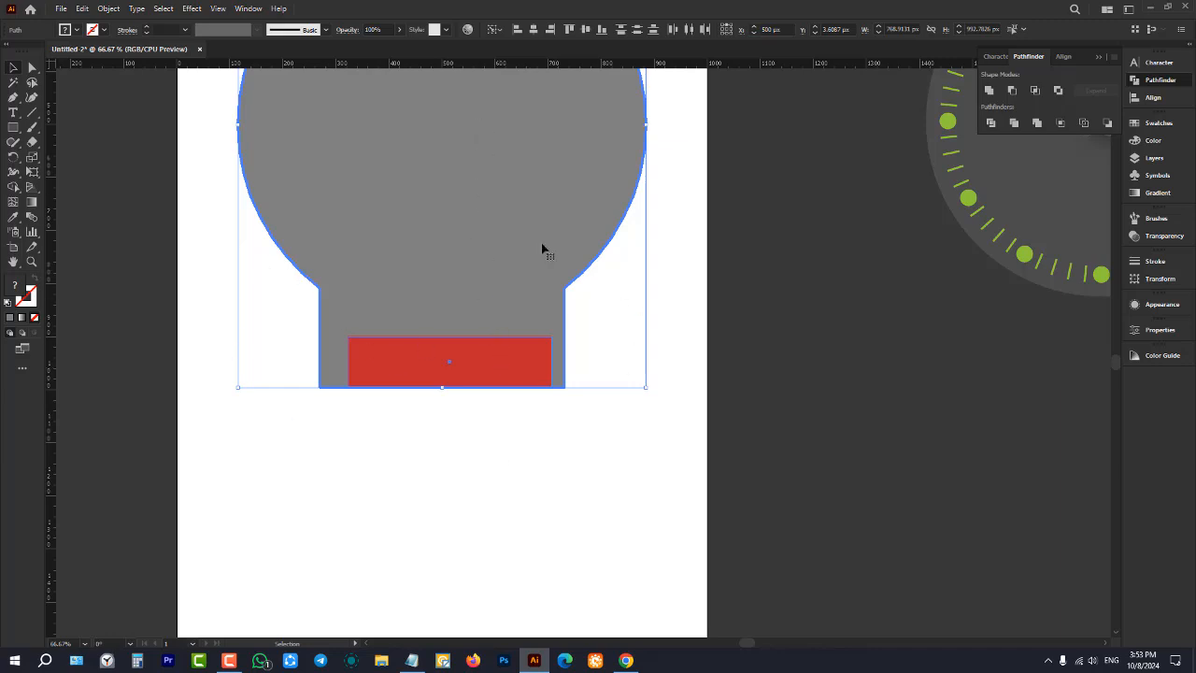
click(534, 29)
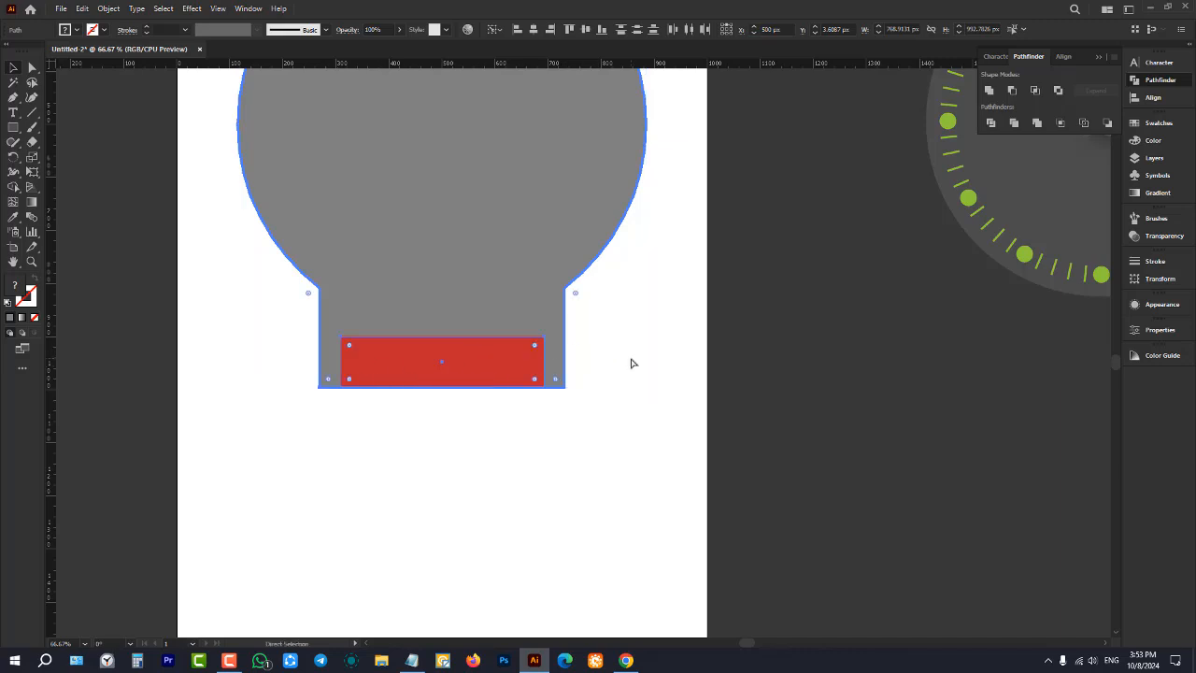
key(ctrl+z)
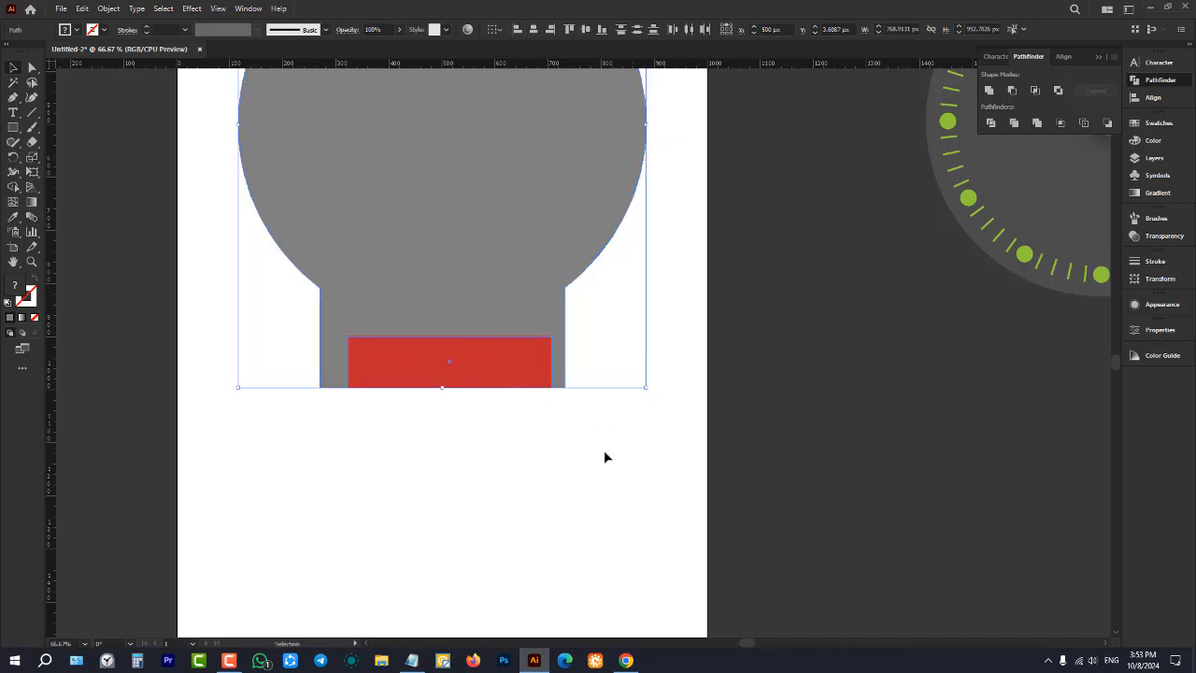
- Try horizontally centering the lower red rectangle and gray body without a key object, and undo it
drag(604, 452, 269, 321)
click(532, 30)
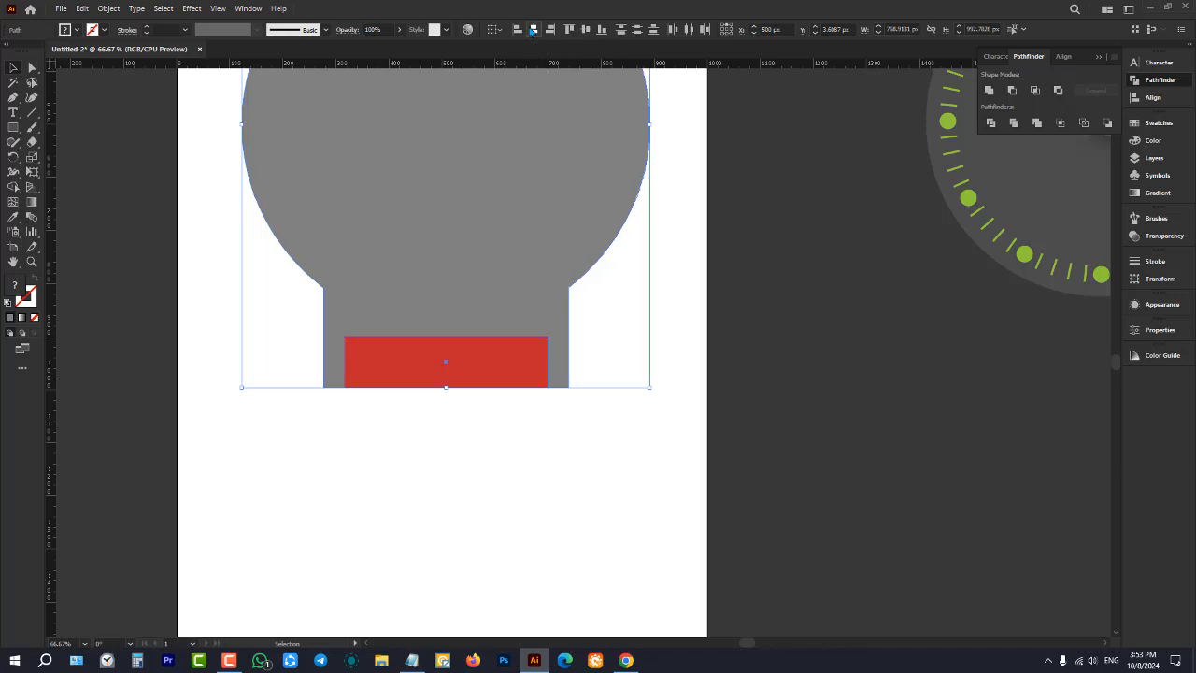
key(ctrl+z)
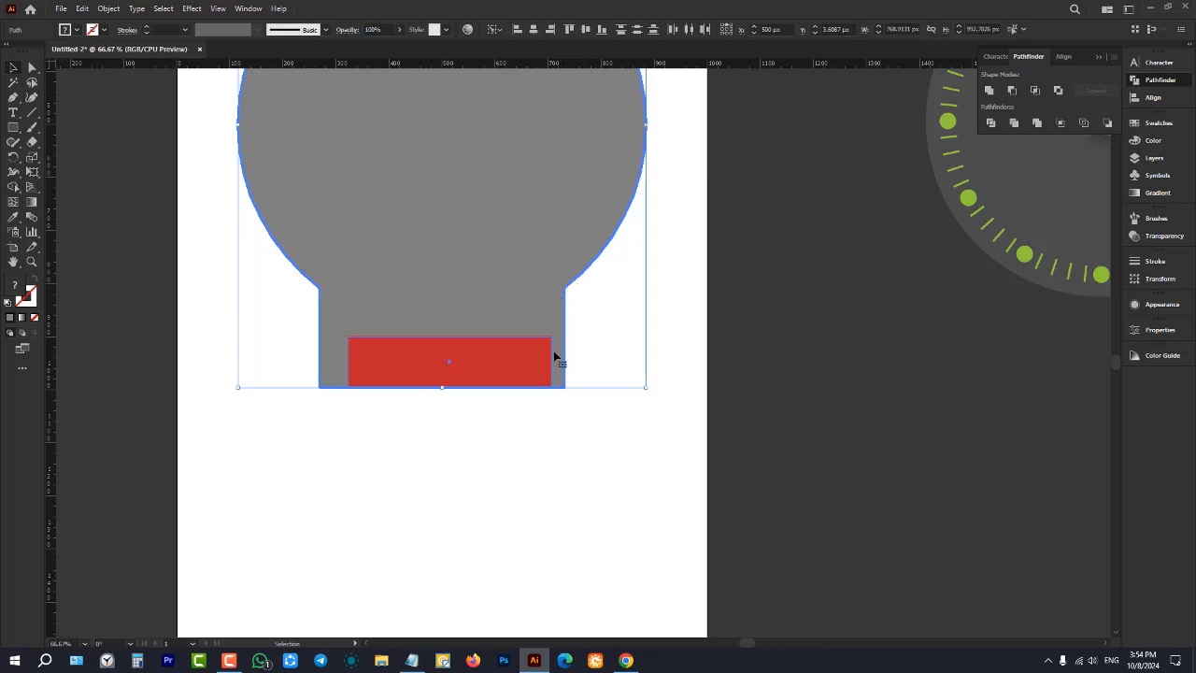
- Center the lower red rectangle horizontally on the gray body as key object and align their bottom edges
click(533, 31)
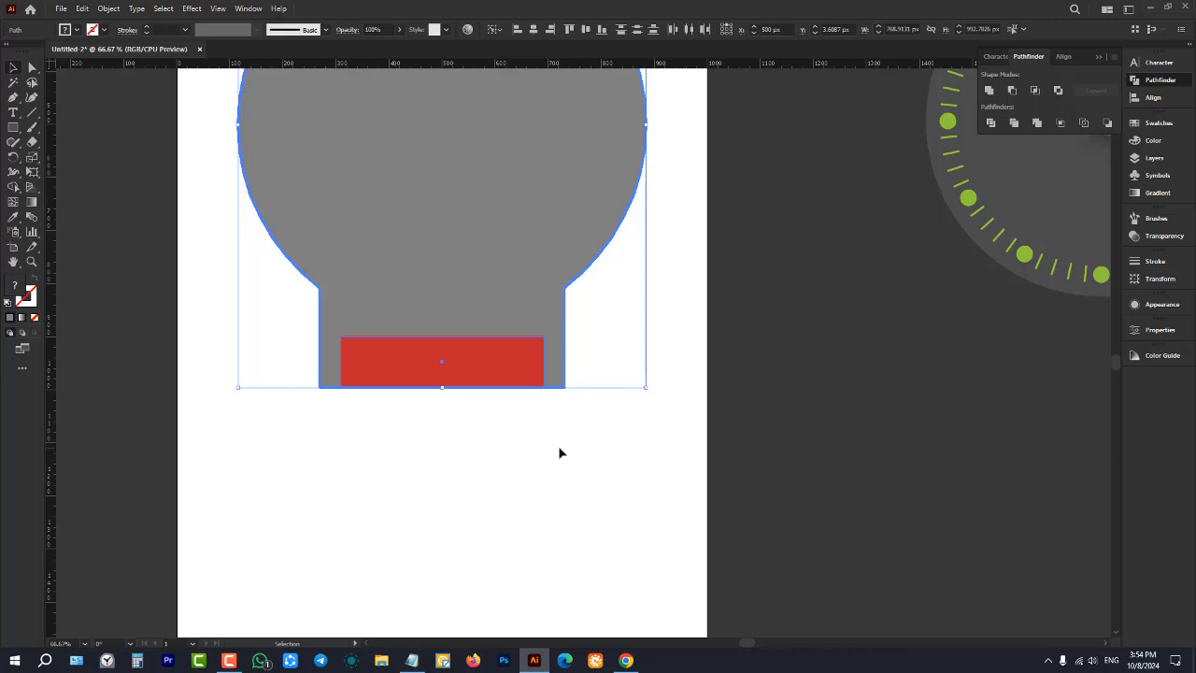
click(534, 410)
drag(646, 447, 215, 365)
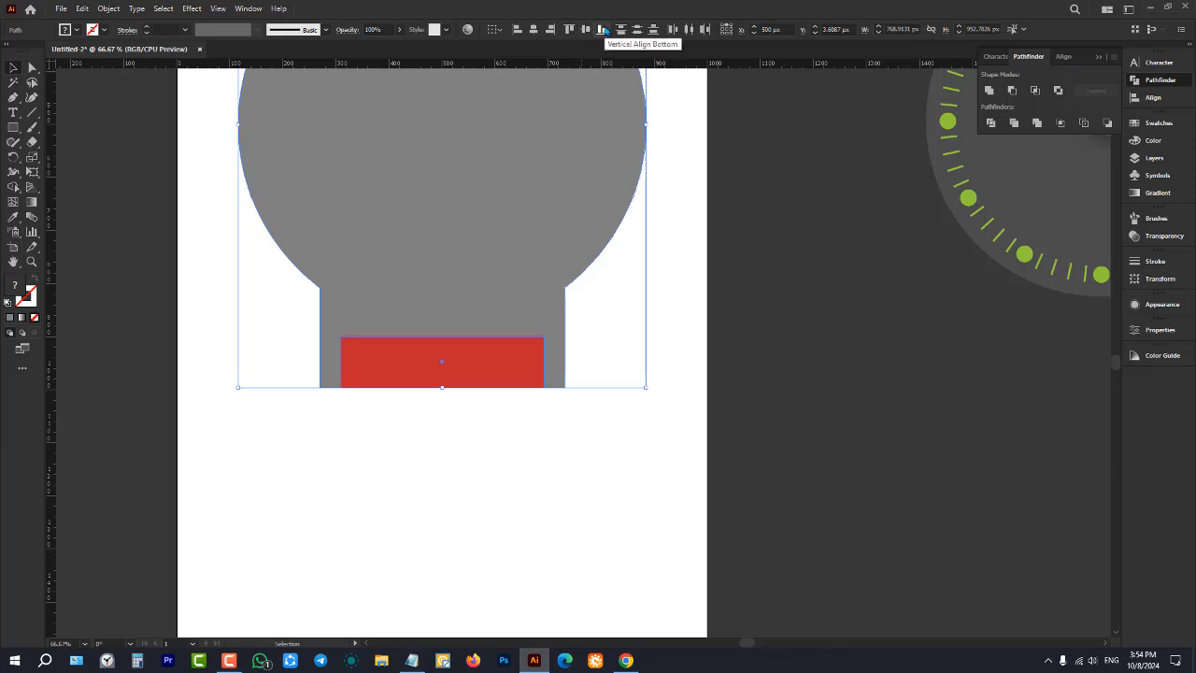
click(603, 31)
- Align the upper red rectangle's top edge with the top edge of the gray watch body
scroll(638, 358, down, 3)
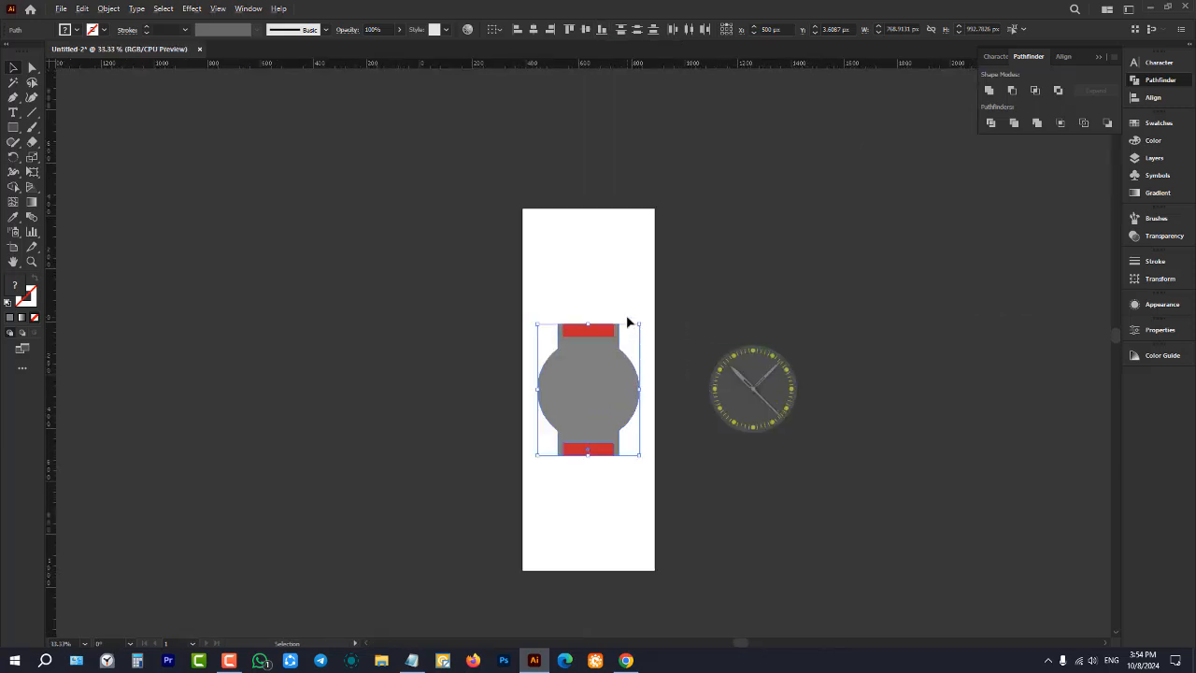
scroll(627, 323, up, 3)
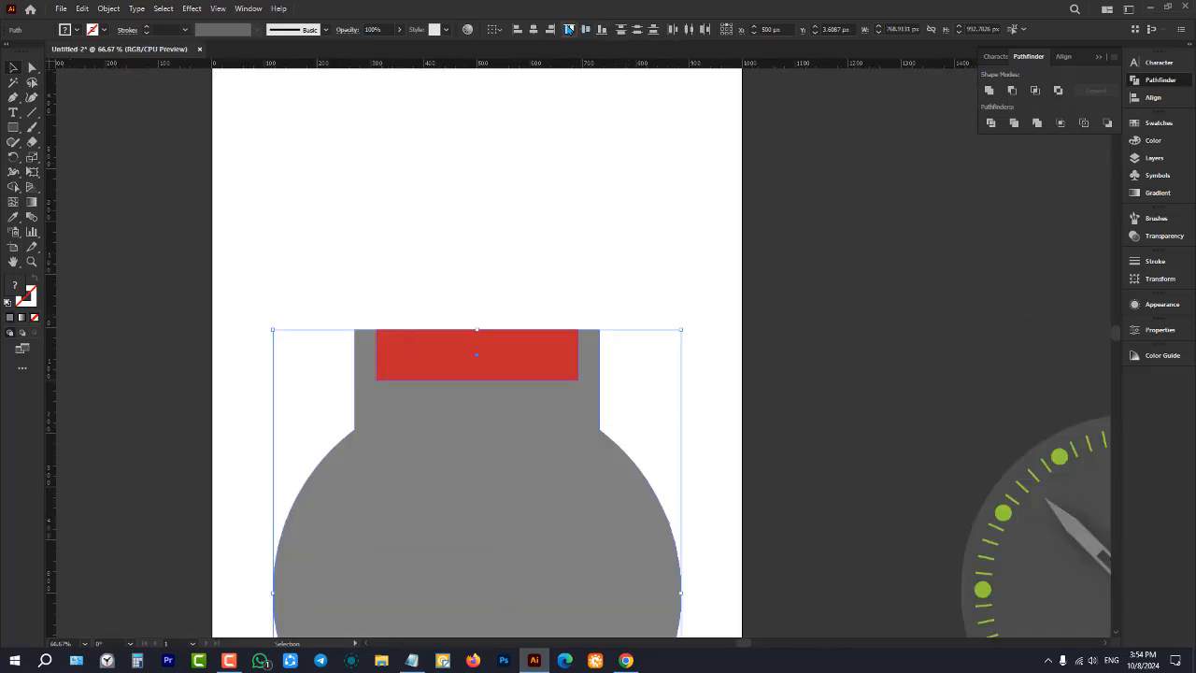
click(483, 264)
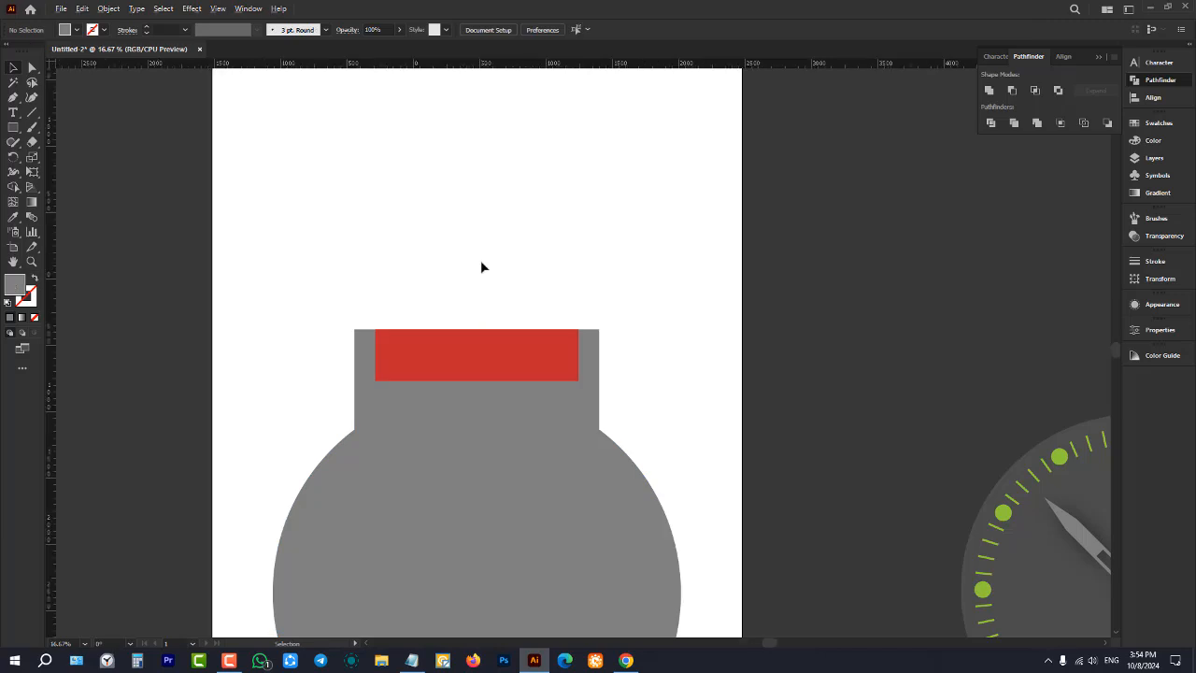
- Subtract both red rectangles from the gray watch body with Minus Front to form the strap lugs
scroll(483, 265, down, 3)
drag(571, 210, 355, 531)
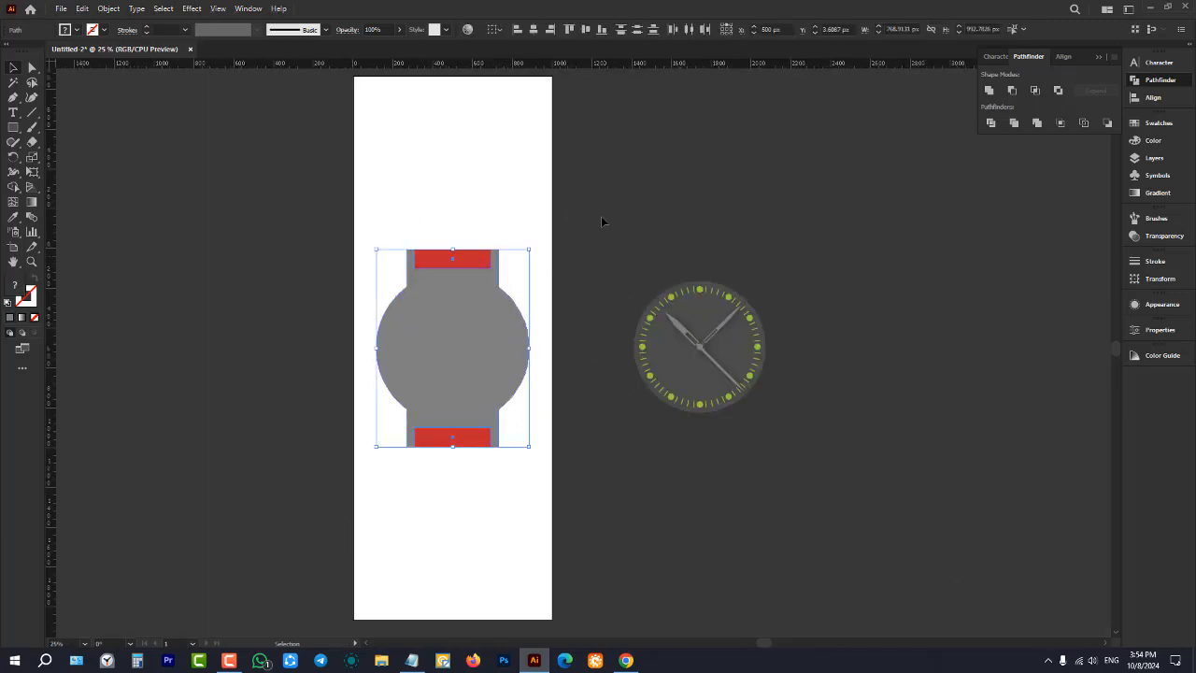
click(582, 214)
drag(598, 183, 336, 531)
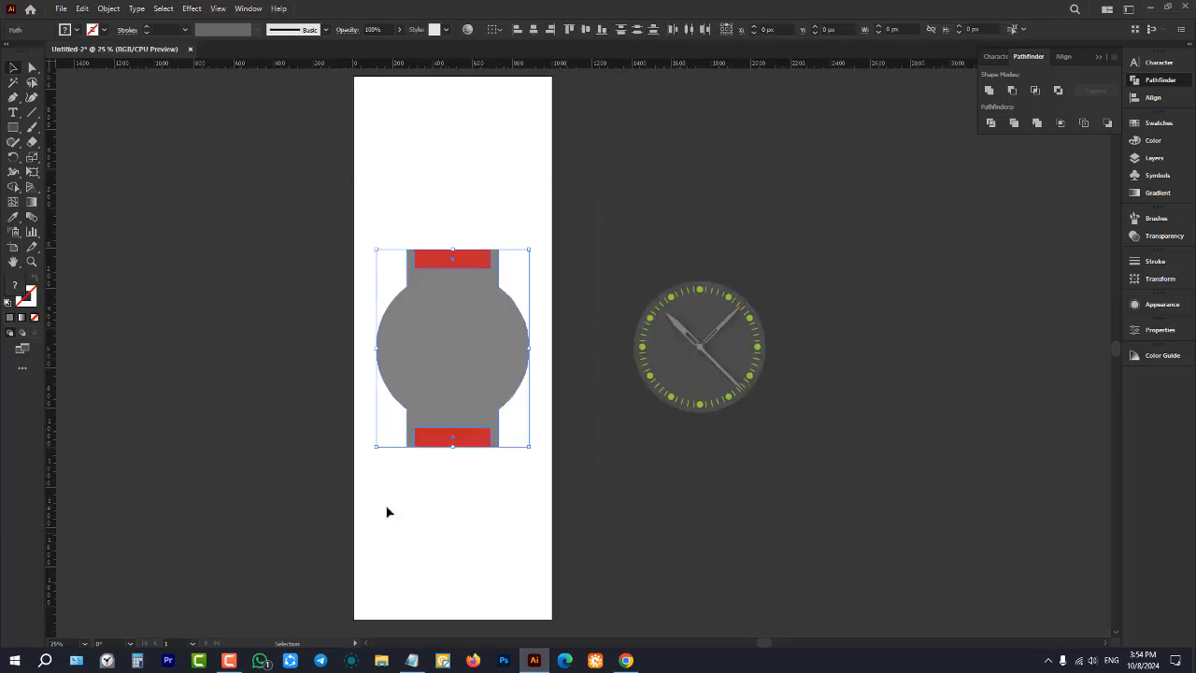
click(1011, 91)
click(549, 217)
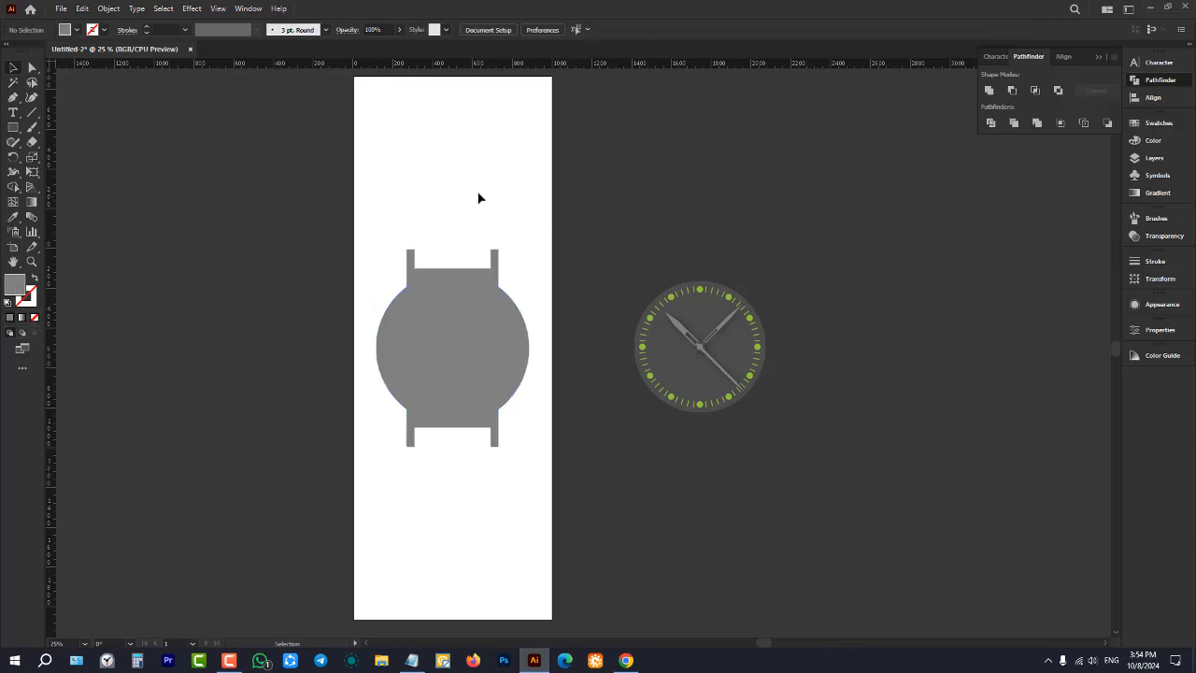
scroll(451, 268, up, 5)
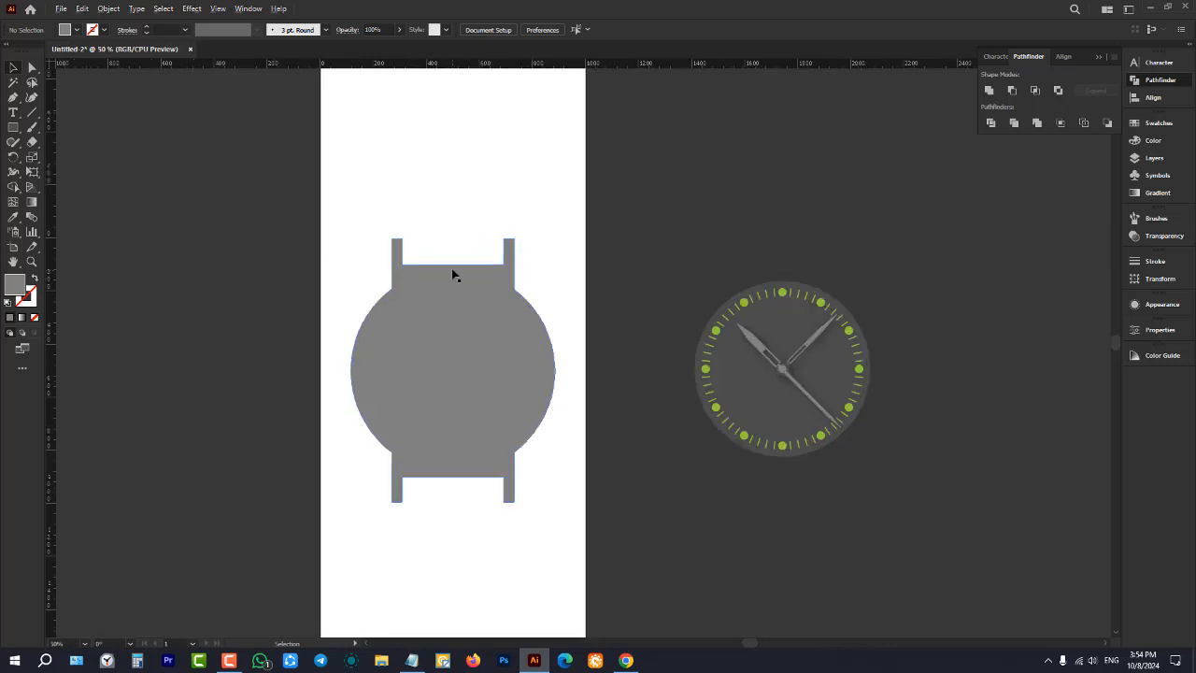
- Round the outer end corners of all four strap lugs on the gray watch case together
scroll(475, 200, up, 4)
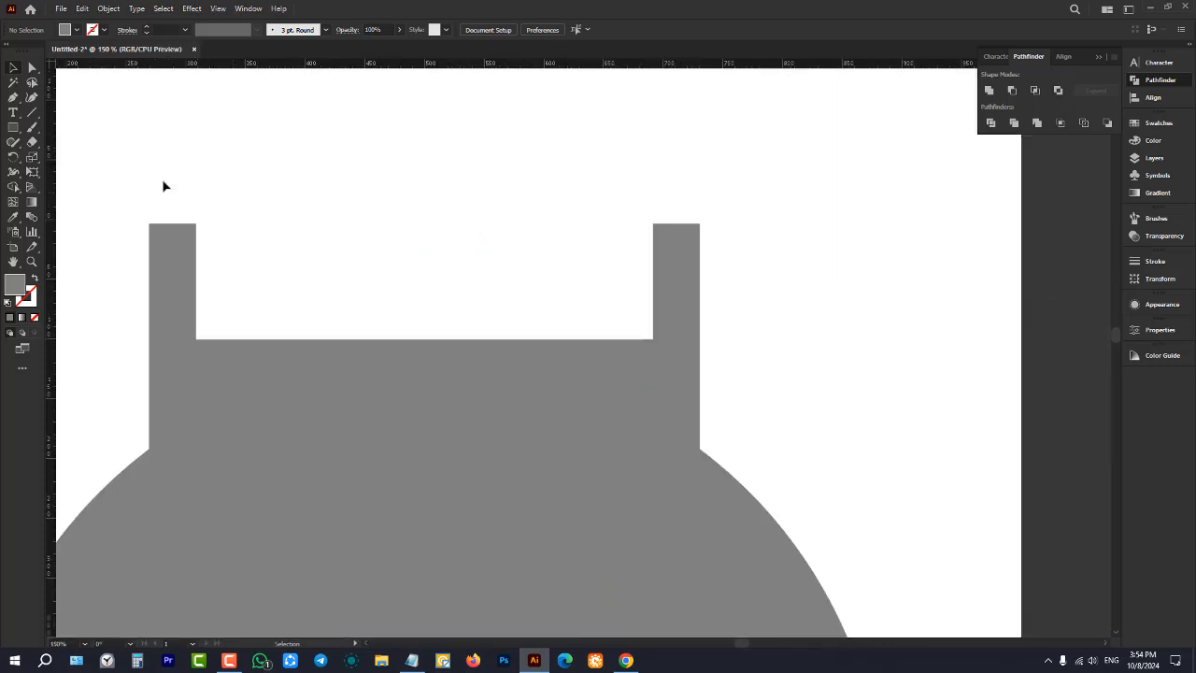
click(30, 70)
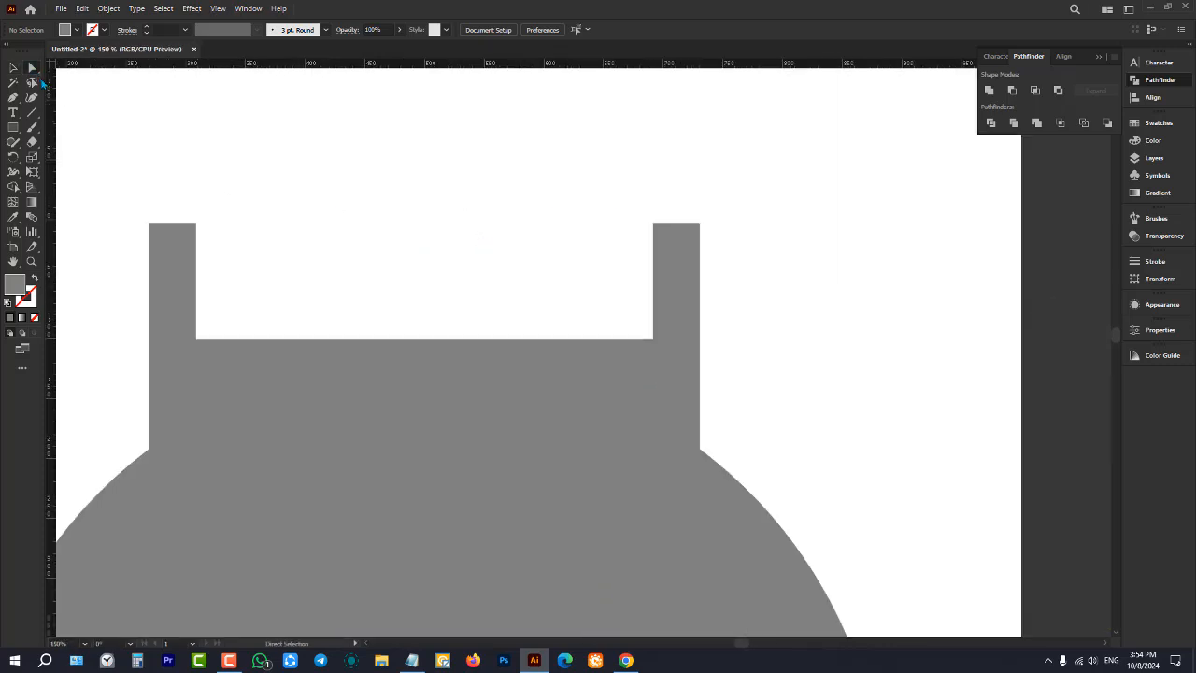
click(149, 224)
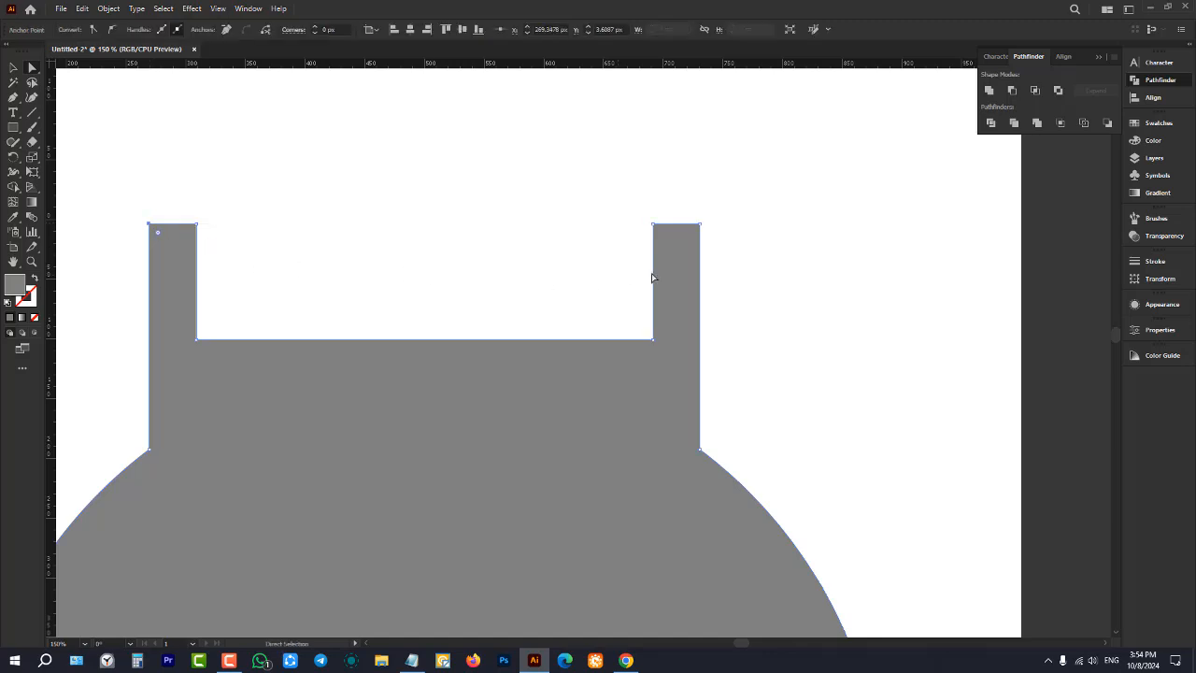
shift+click(700, 224)
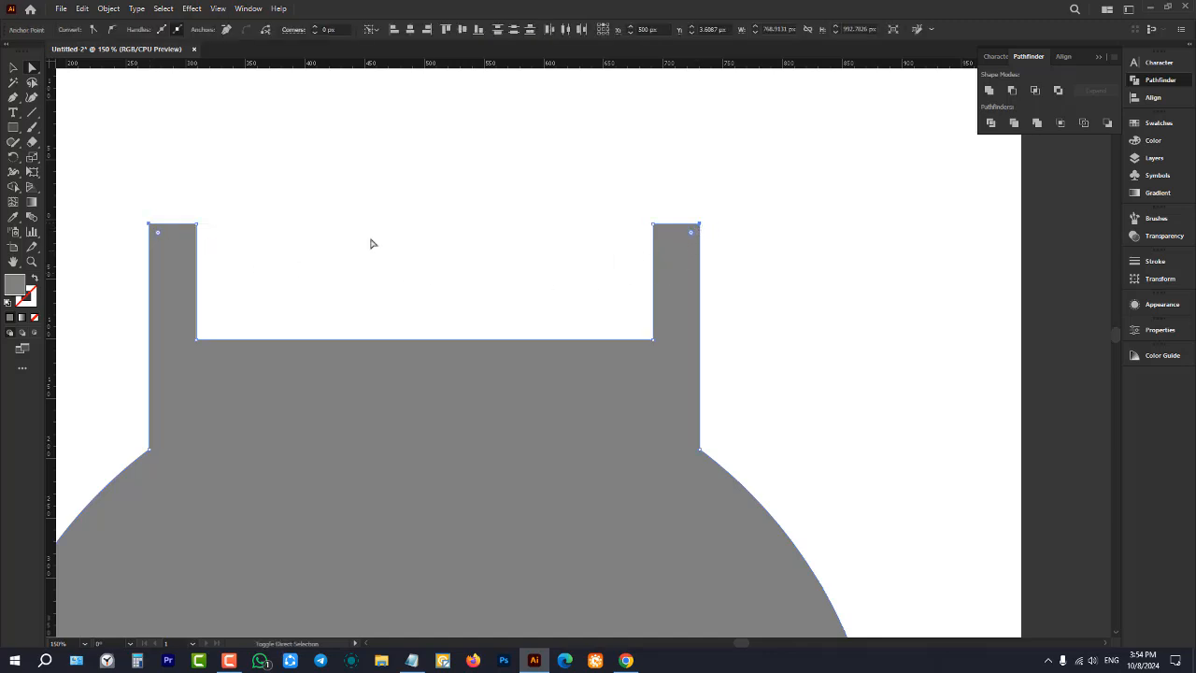
click(155, 207)
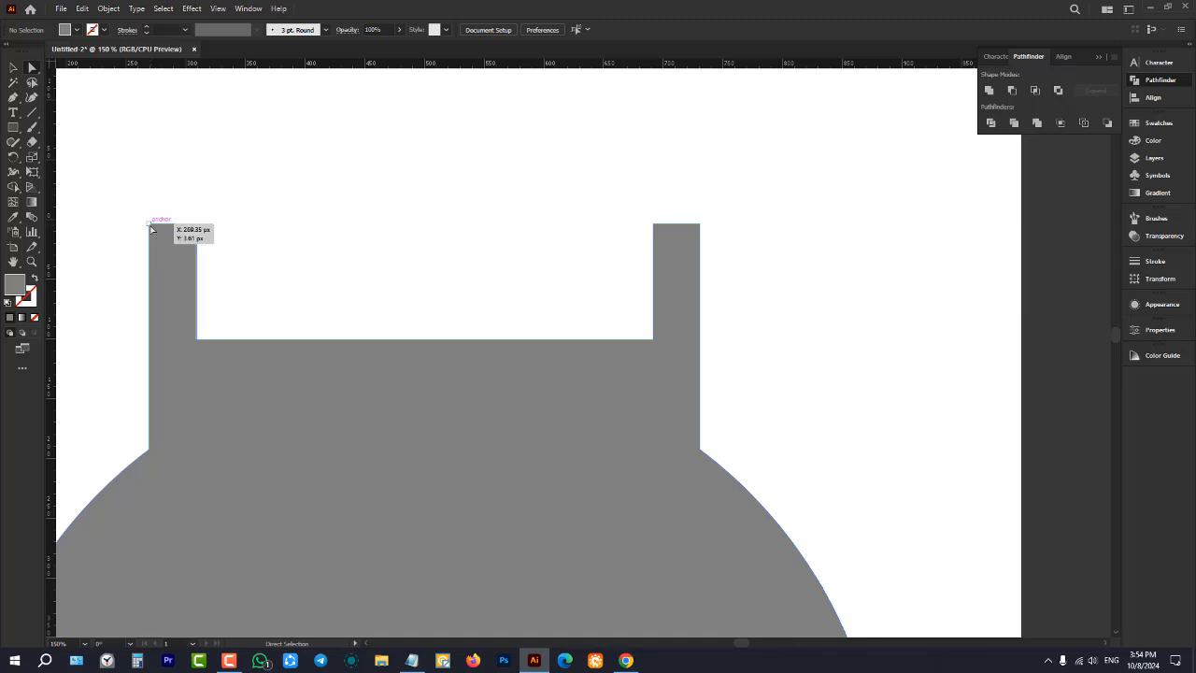
click(151, 225)
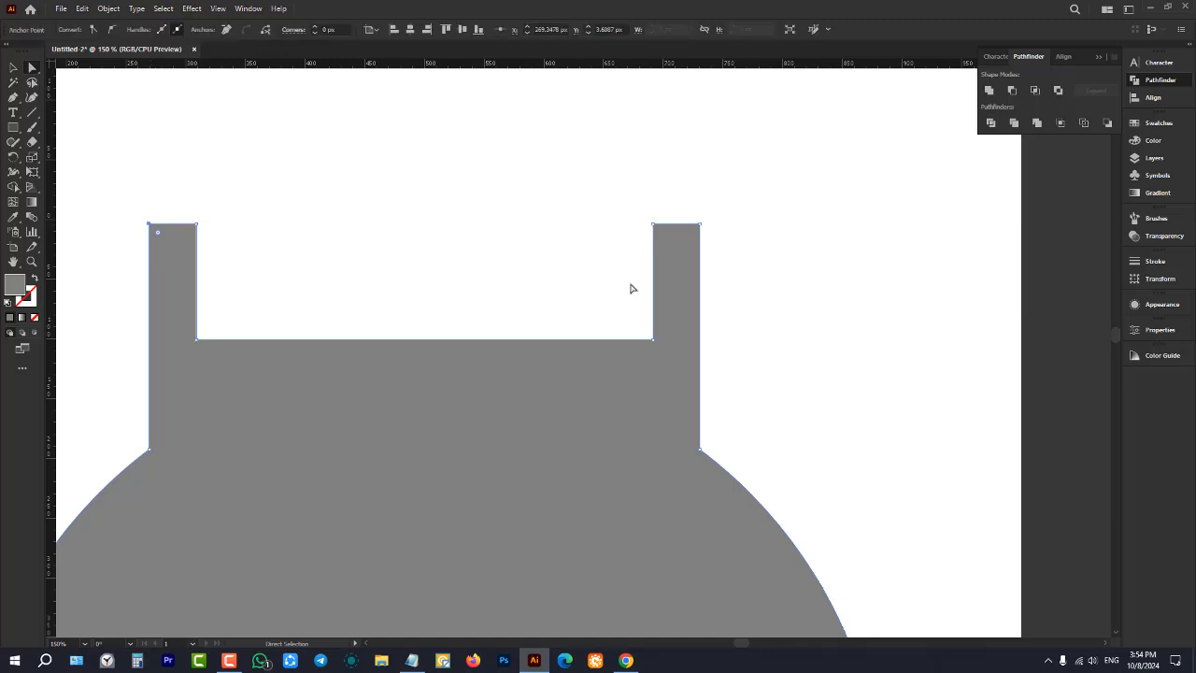
click(702, 225)
alt+click(150, 230)
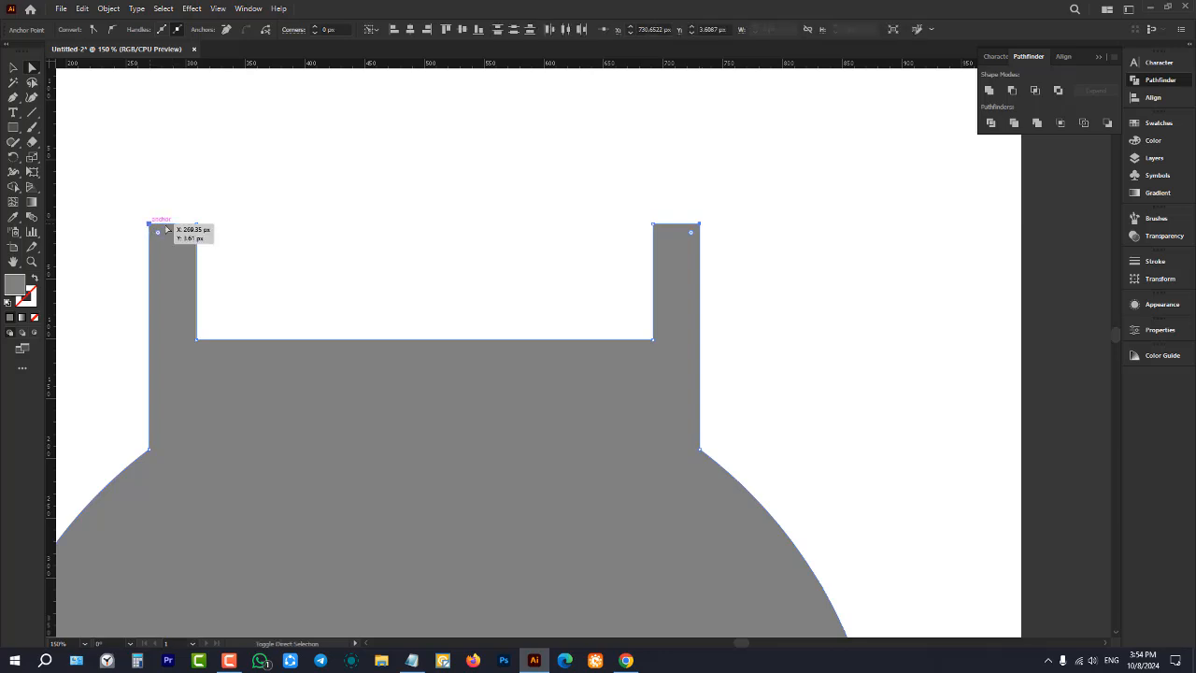
scroll(416, 176, down, 3)
scroll(496, 605, up, 3)
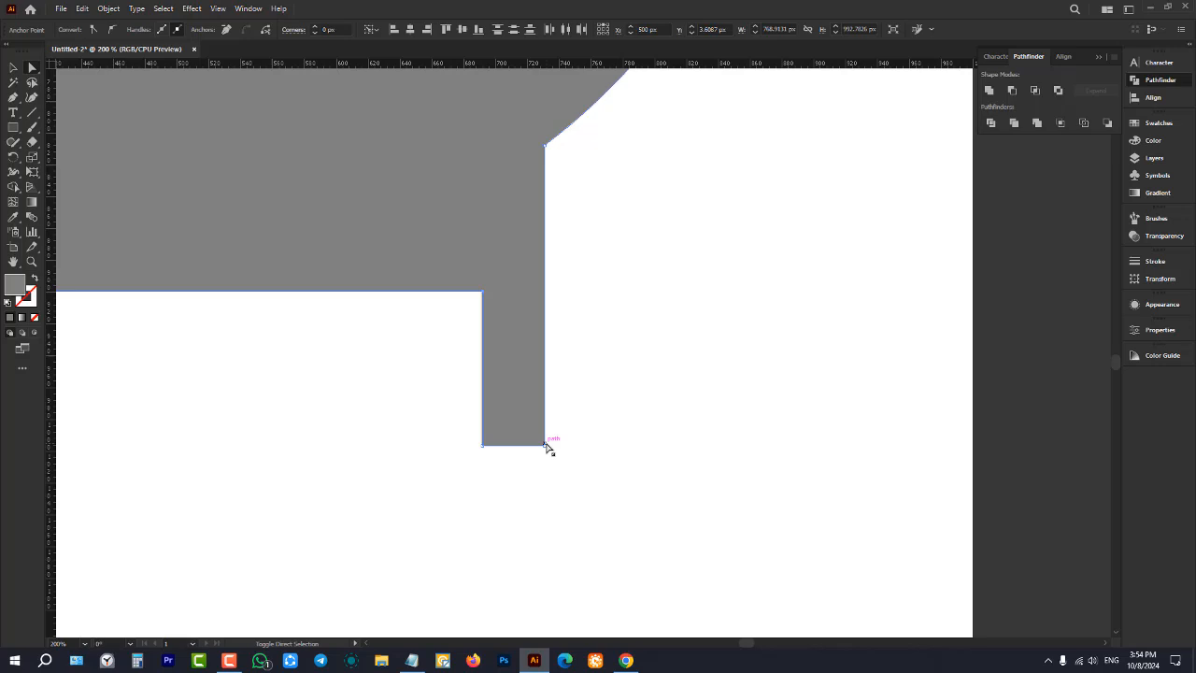
click(548, 447)
scroll(491, 446, down, 2)
scroll(374, 398, up, 3)
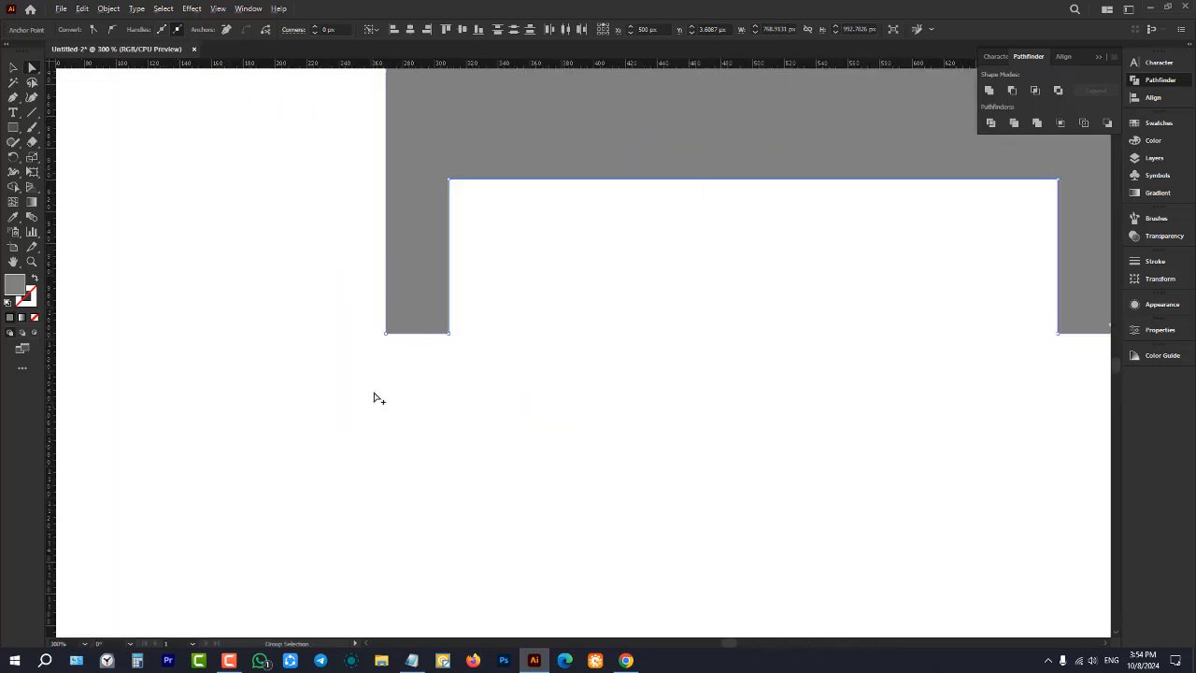
scroll(373, 397, up, 1)
scroll(352, 395, down, 6)
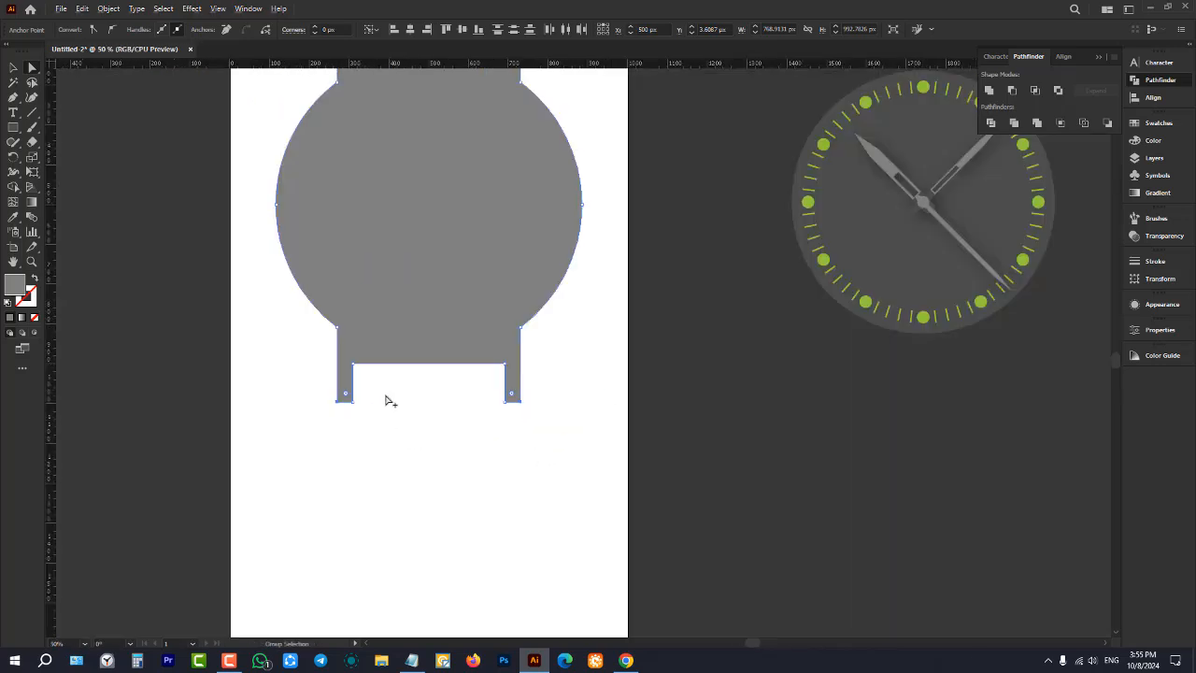
scroll(398, 398, down, 2)
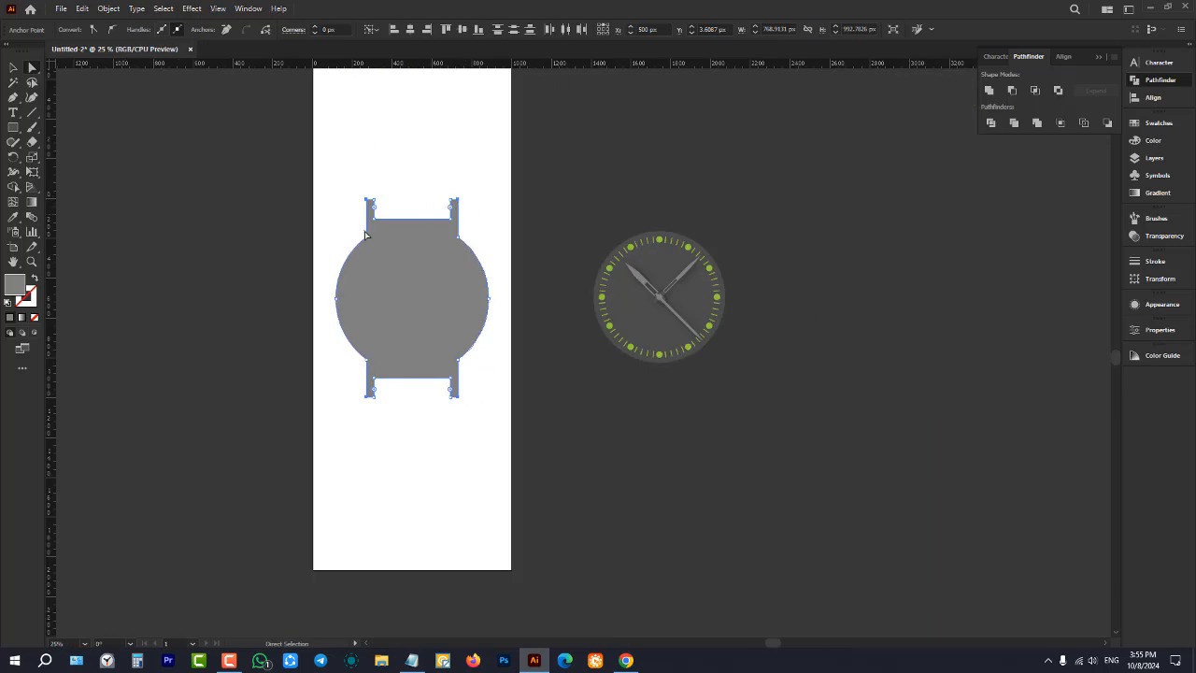
scroll(435, 235, up, 2)
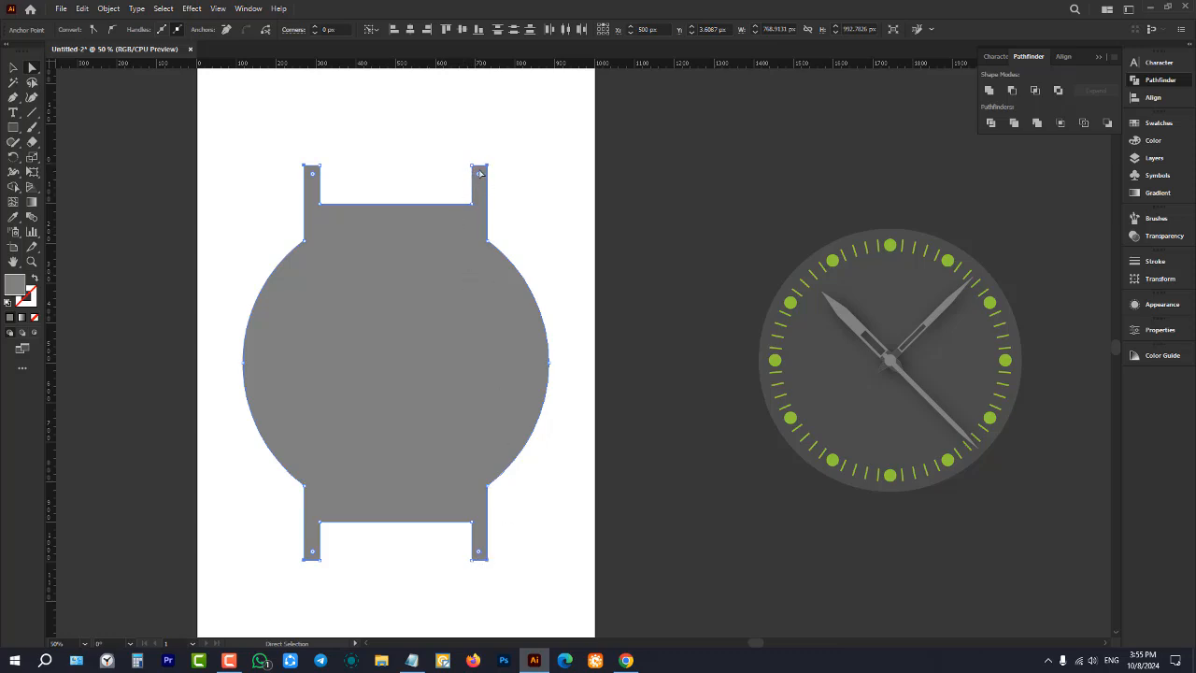
drag(481, 176, 414, 297)
key(v)
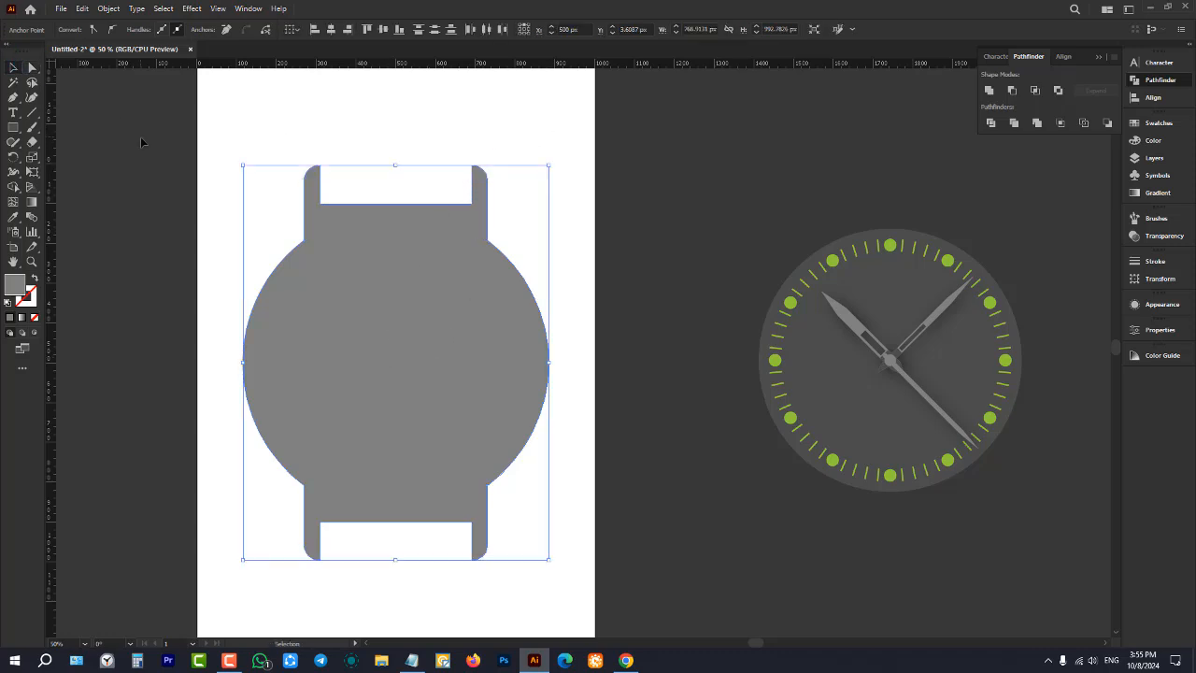
click(140, 136)
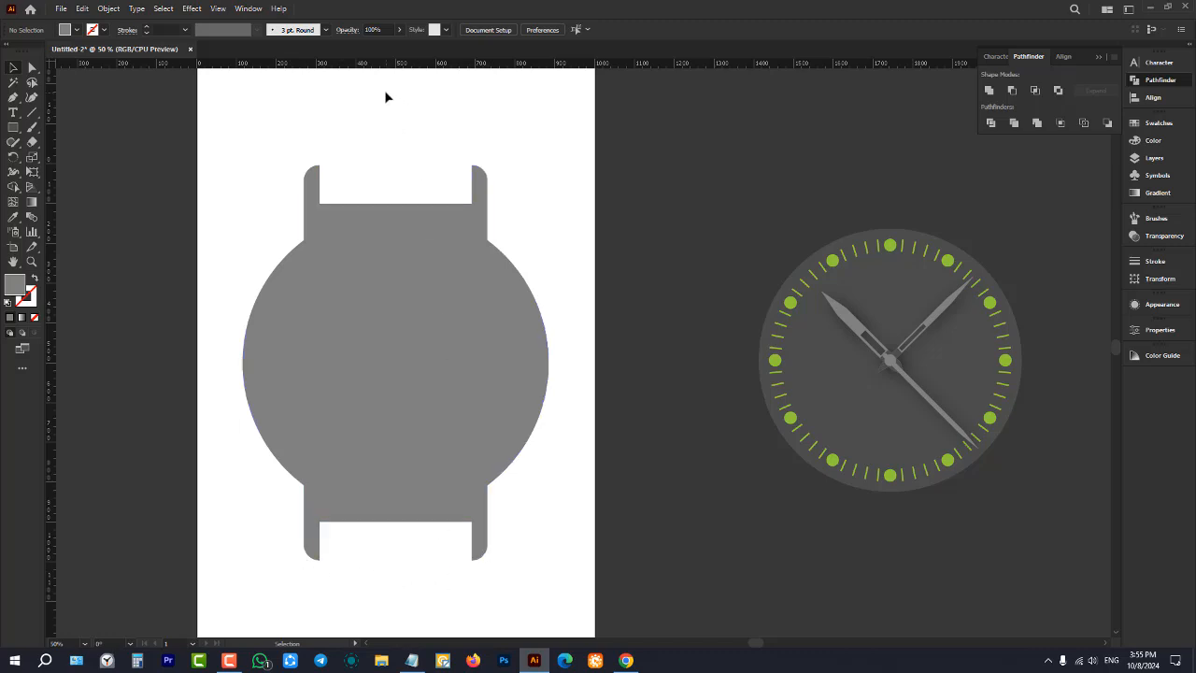
- Center the dial group horizontally and vertically on the artboard so it sits over the gray watch case
scroll(366, 266, down, 3)
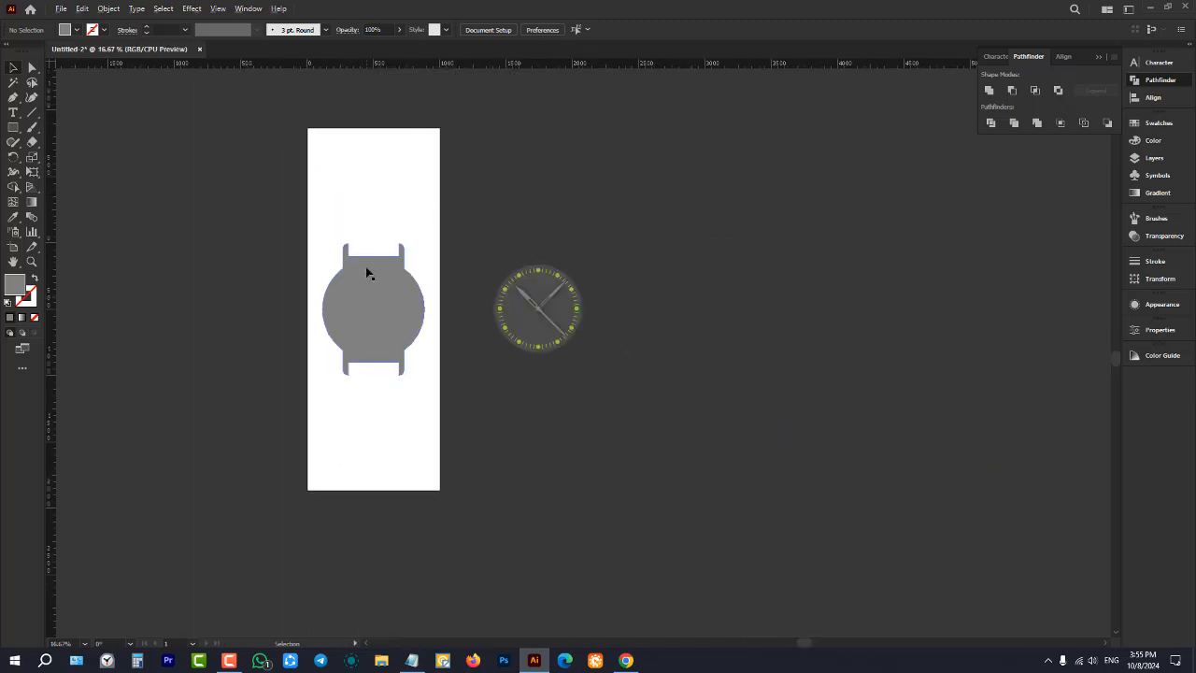
scroll(365, 266, up, 1)
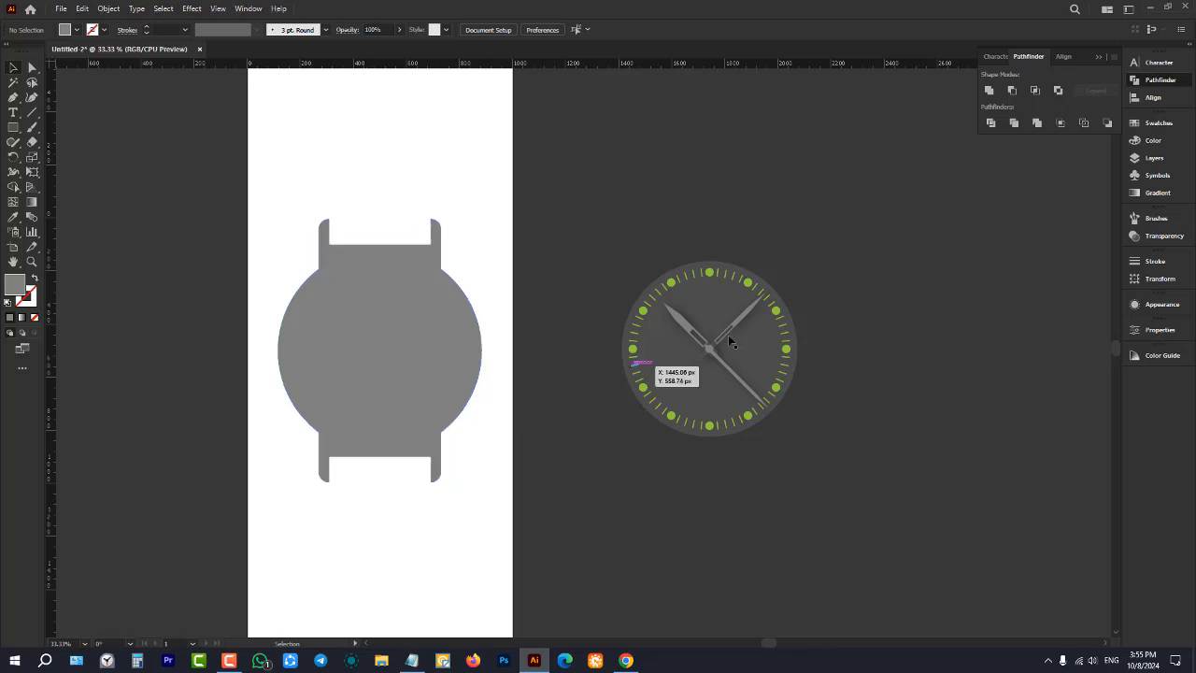
click(654, 362)
click(533, 29)
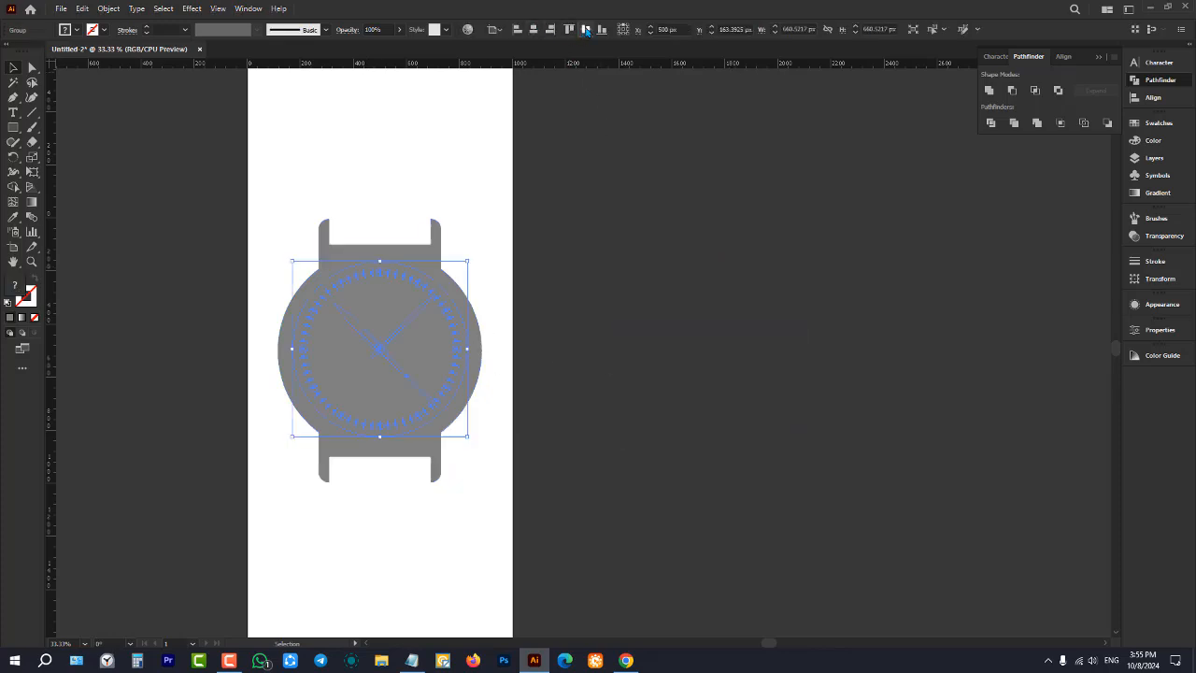
click(586, 30)
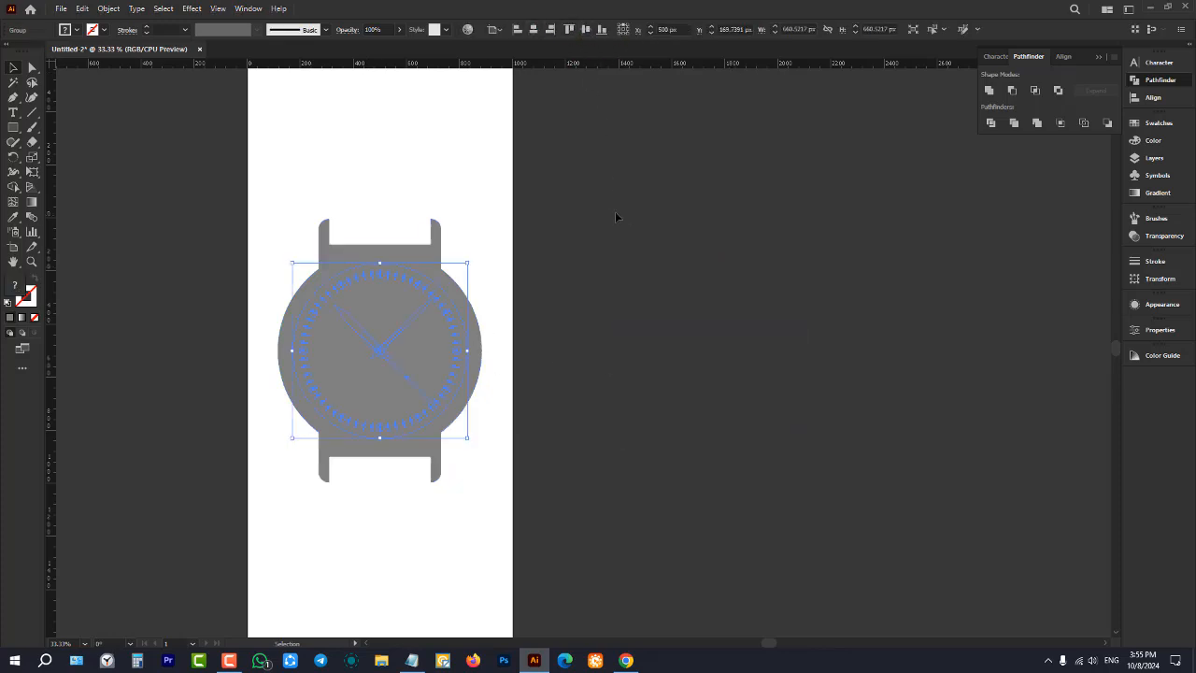
- Bring the dial group in front of the gray watch case
click(568, 179)
click(430, 346)
key(ctrl+equal)
key(ctrl+equal)
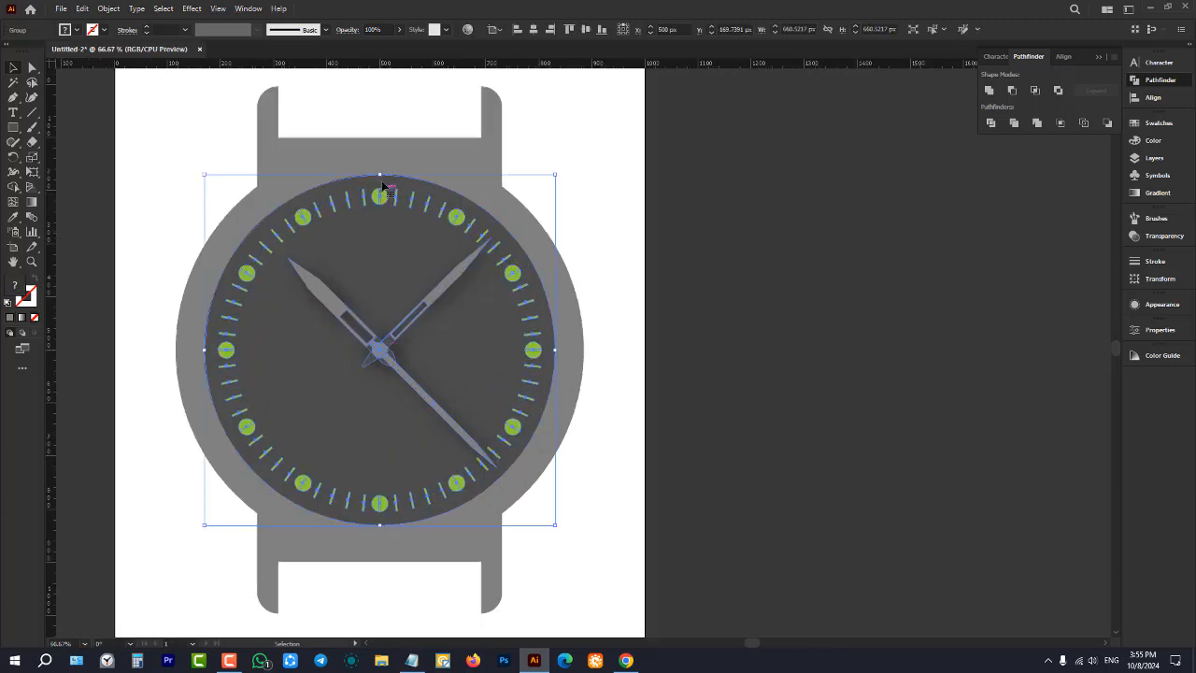
click(639, 293)
- Draw a gray strap rectangle about 343 by 797 px above the case, ending just inside the gap between the upper lugs
scroll(631, 294, down, 3)
scroll(632, 294, up, 2)
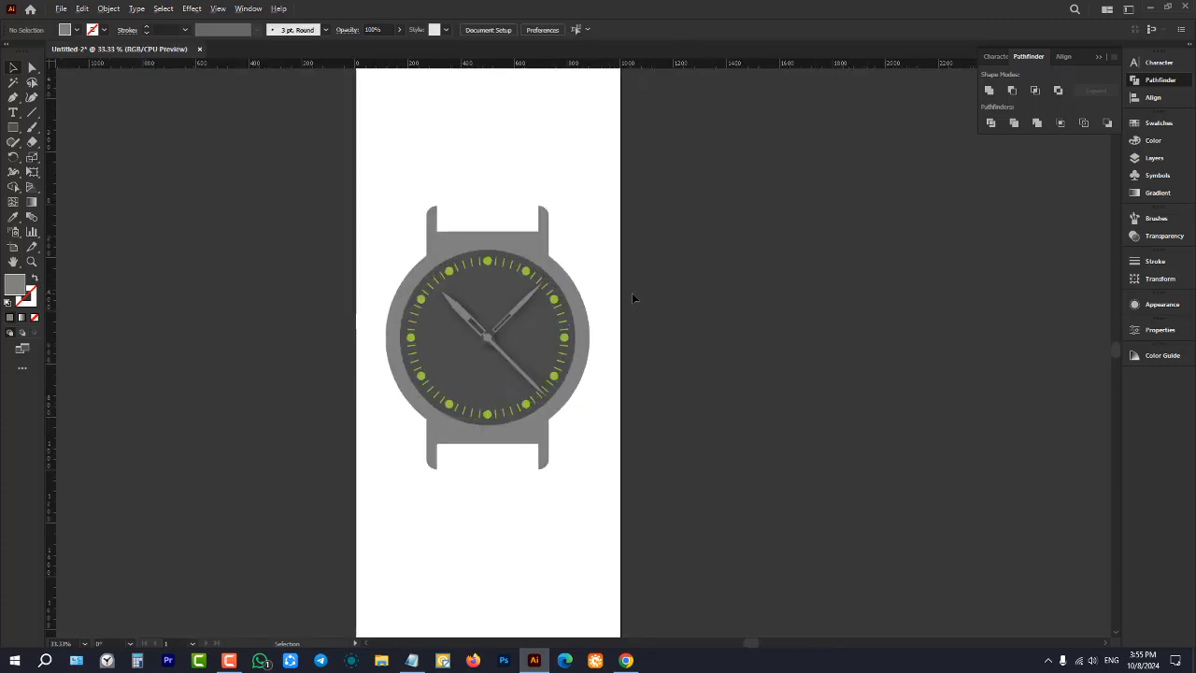
scroll(633, 297, up, 5)
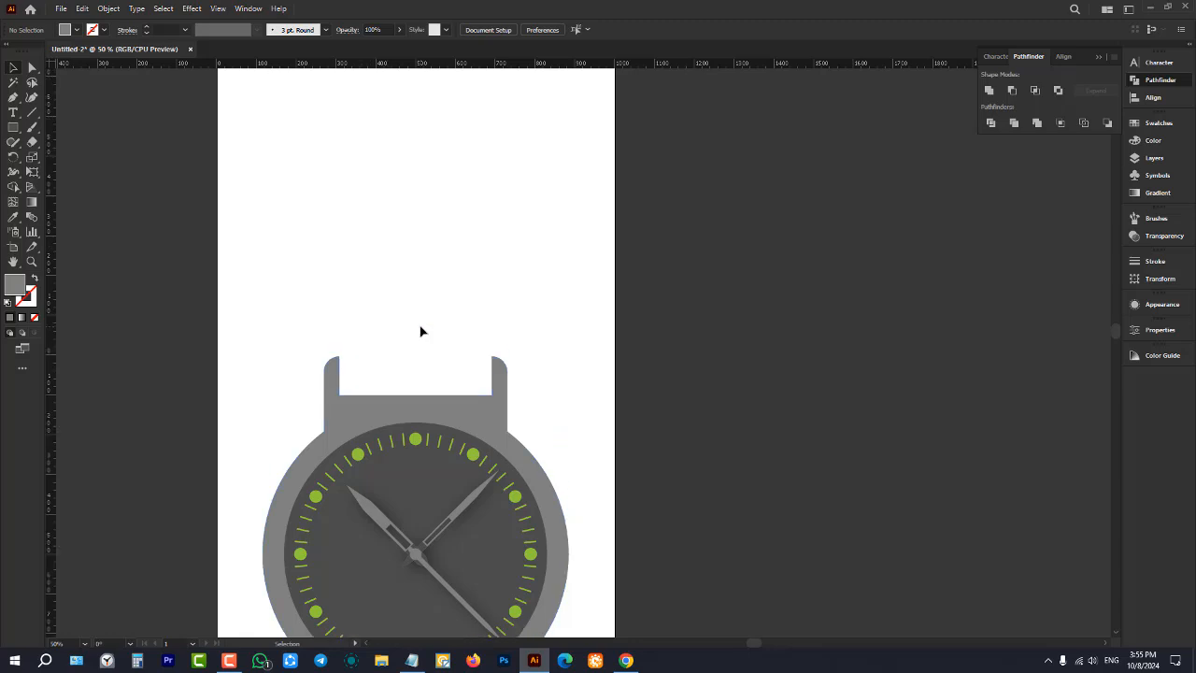
scroll(412, 320, down, 2)
scroll(398, 334, up, 1)
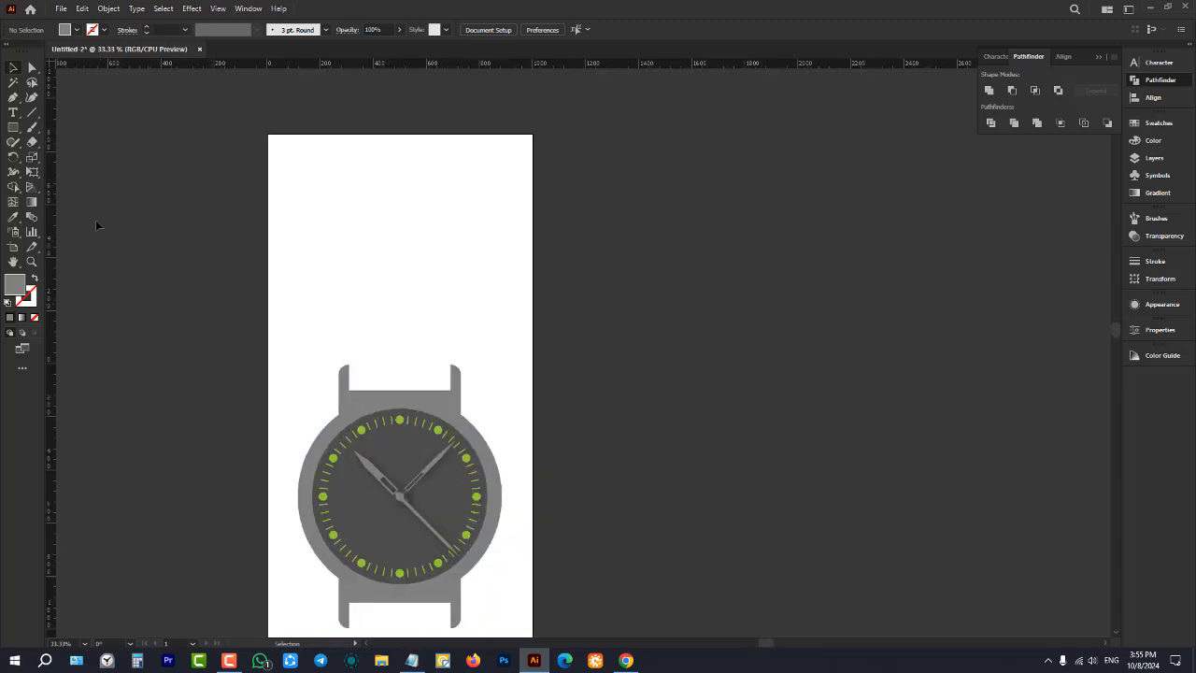
click(14, 127)
scroll(392, 294, up, 1)
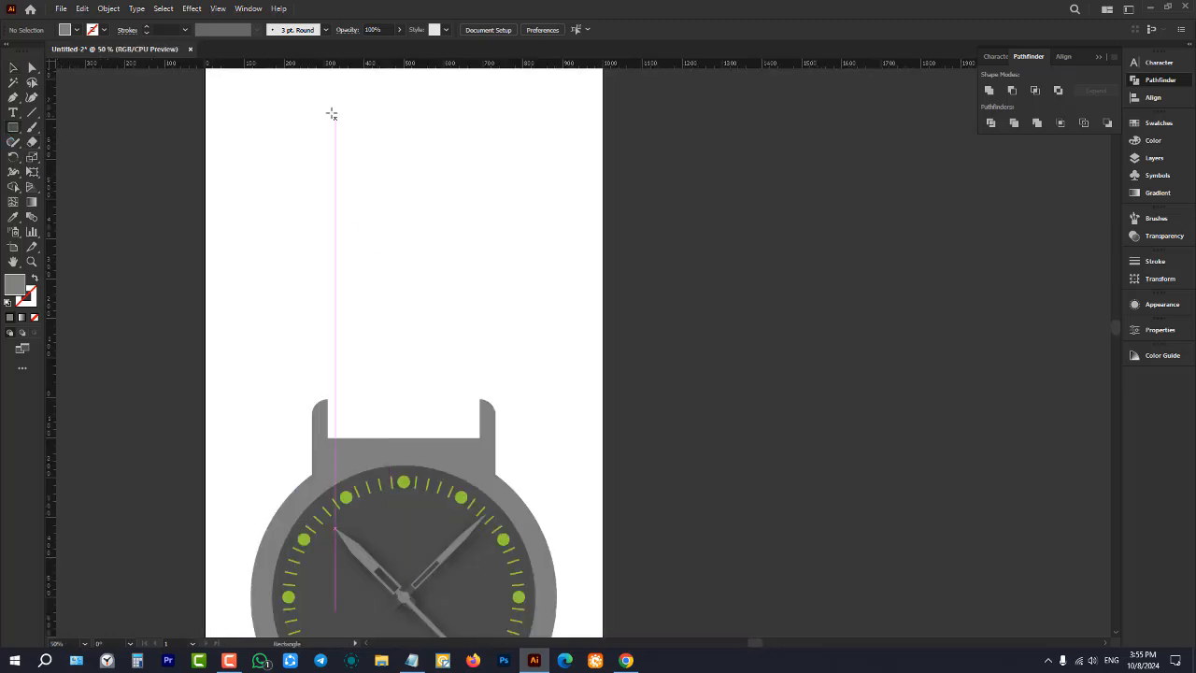
drag(334, 114, 472, 431)
click(13, 67)
click(175, 202)
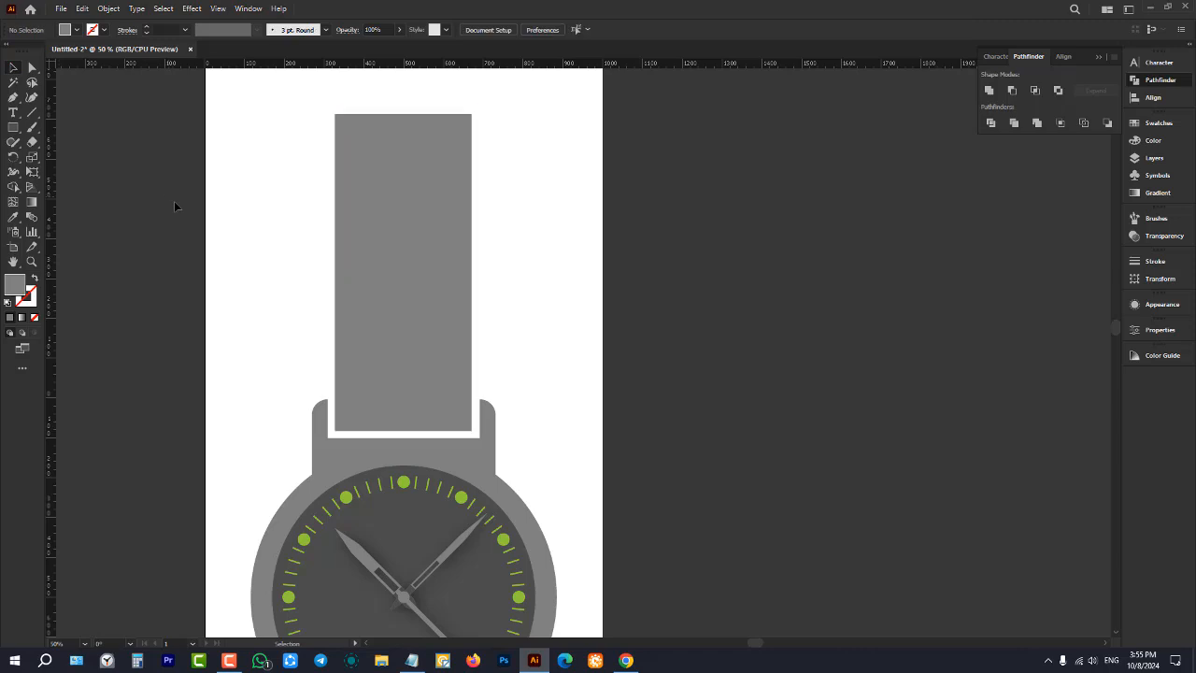
- Duplicate the strap rectangle straight down so the copy starts between the lower lugs
scroll(348, 232, down, 4)
drag(359, 232, 357, 396)
scroll(355, 388, up, 3)
click(471, 409)
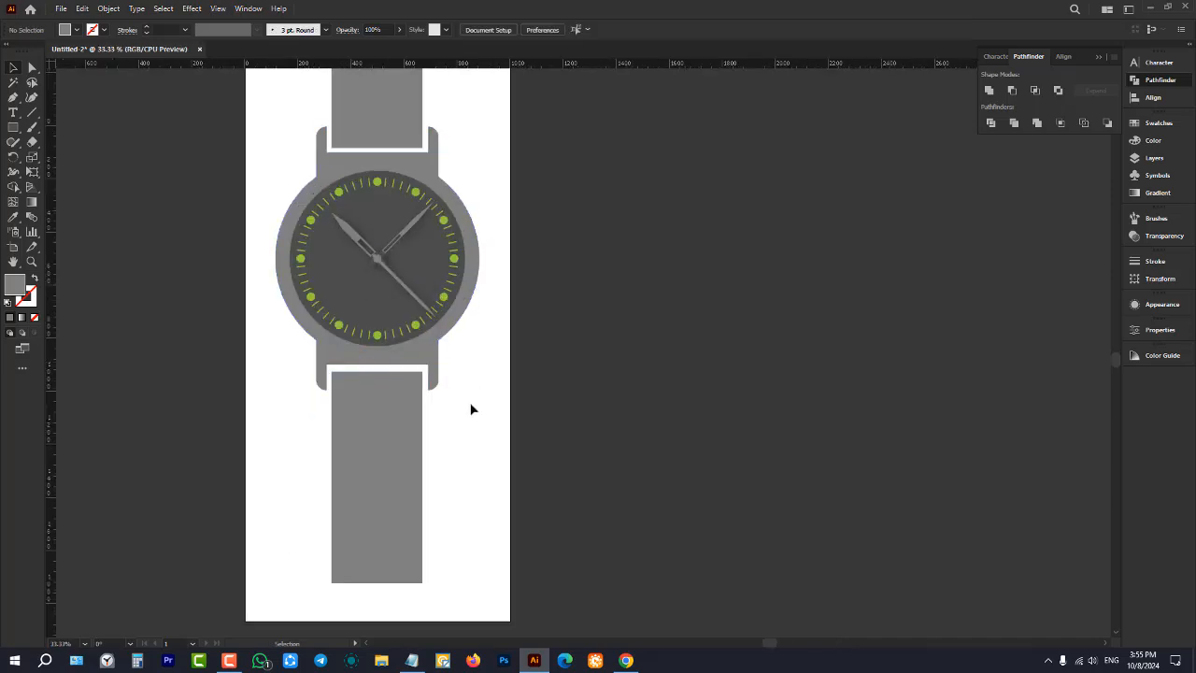
- Nudge the lower strap rectangle up slightly to match its gap to the case with that of the upper strap
click(395, 421)
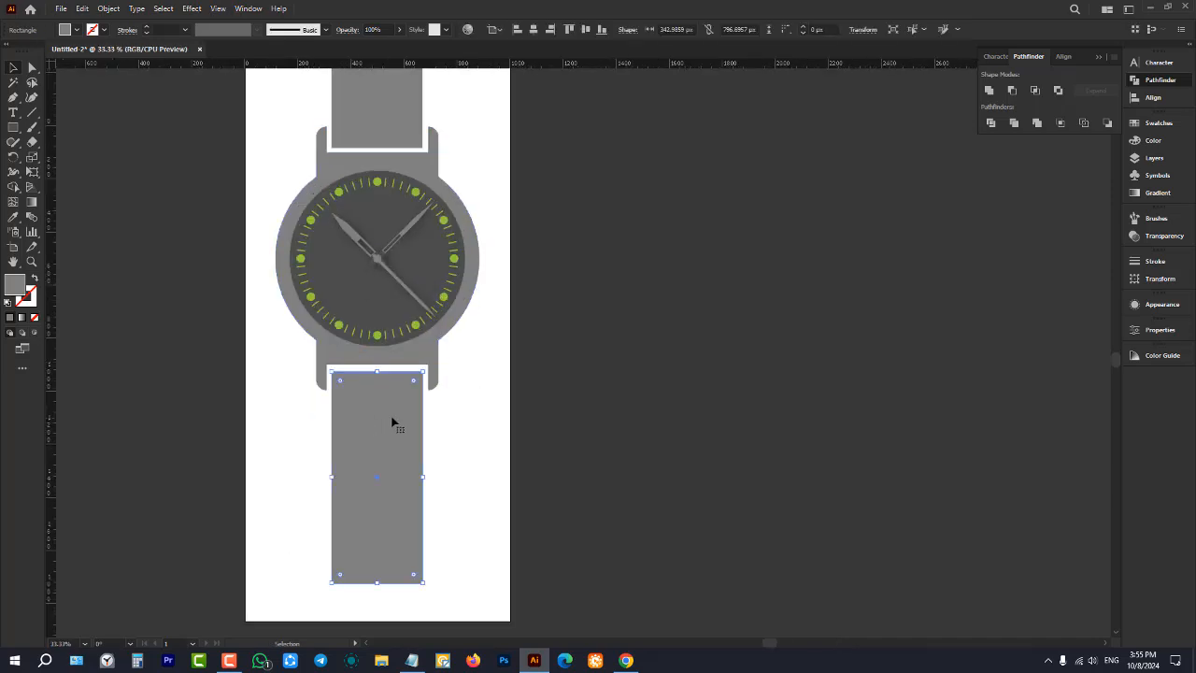
click(488, 409)
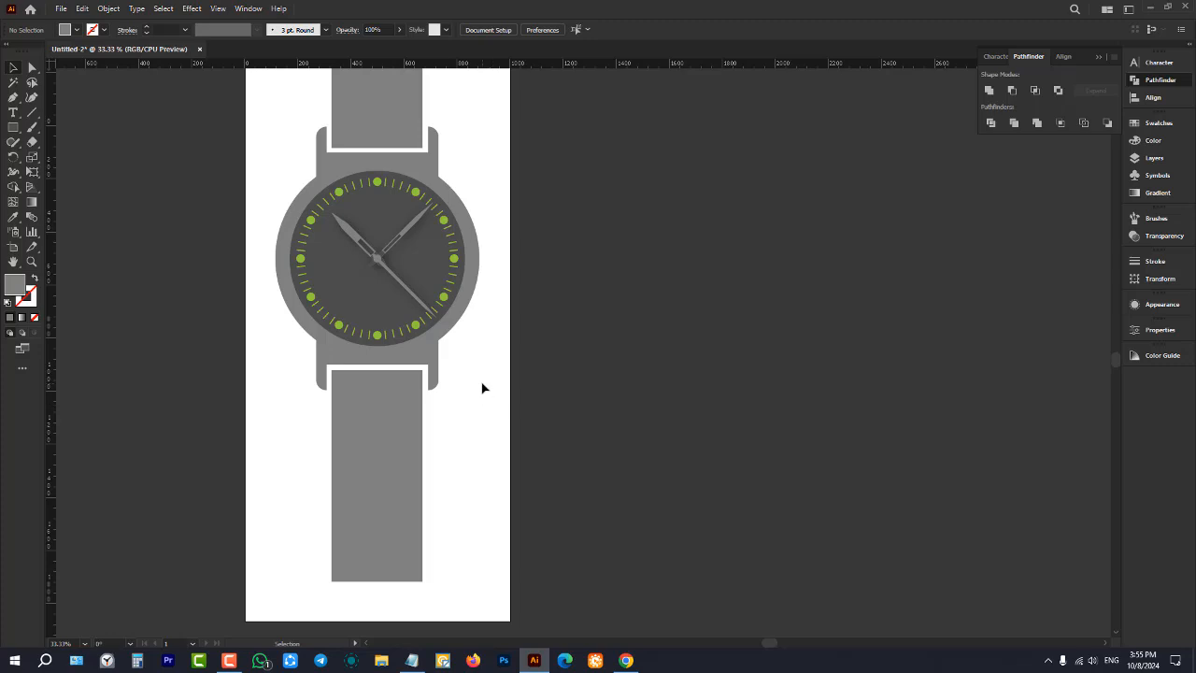
click(392, 414)
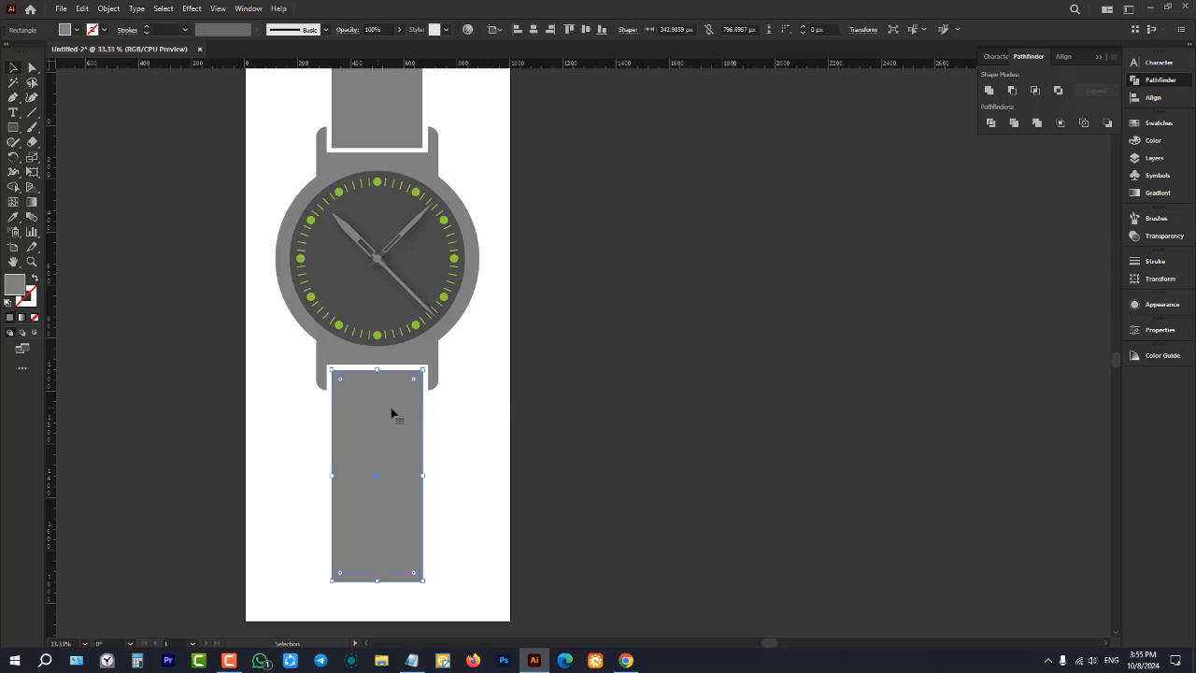
click(482, 408)
scroll(495, 383, up, 2)
click(414, 481)
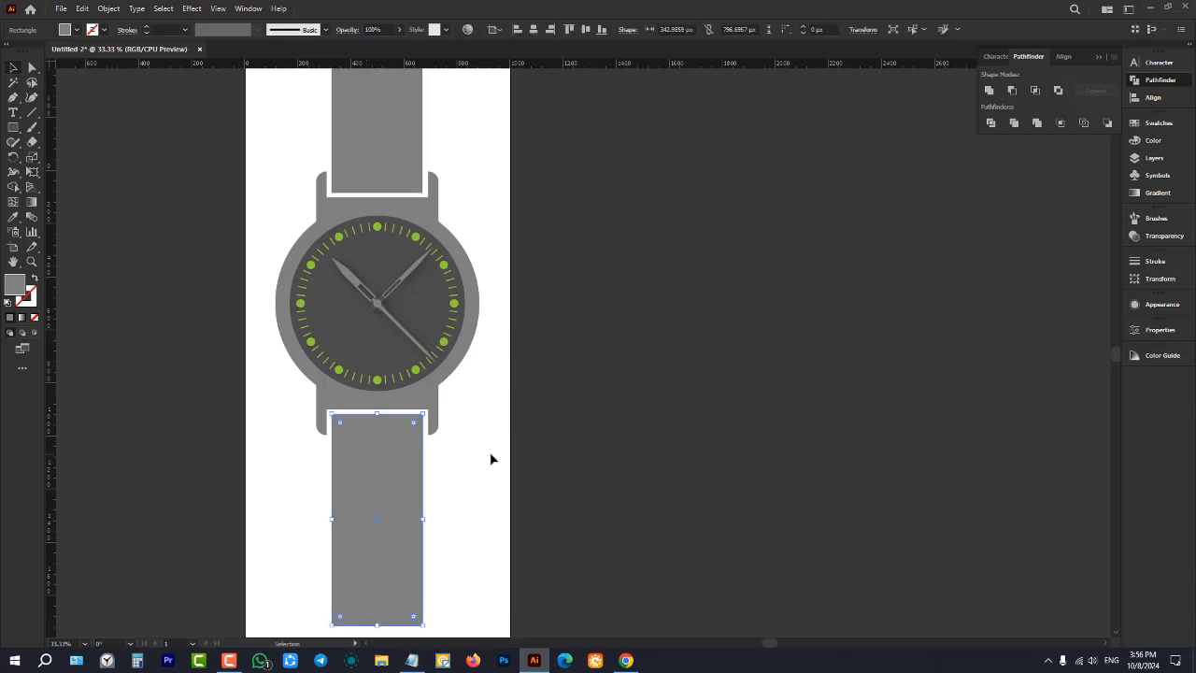
click(488, 411)
scroll(482, 393, down, 2)
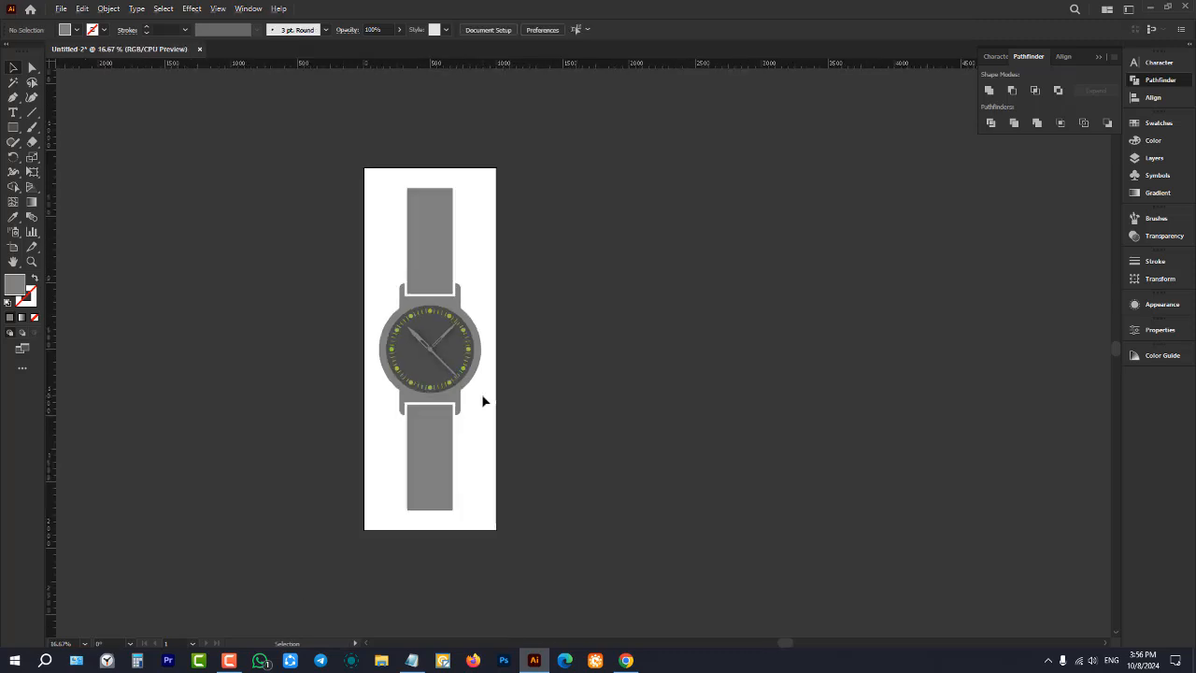
scroll(421, 449, up, 1)
click(491, 369)
scroll(490, 369, up, 3)
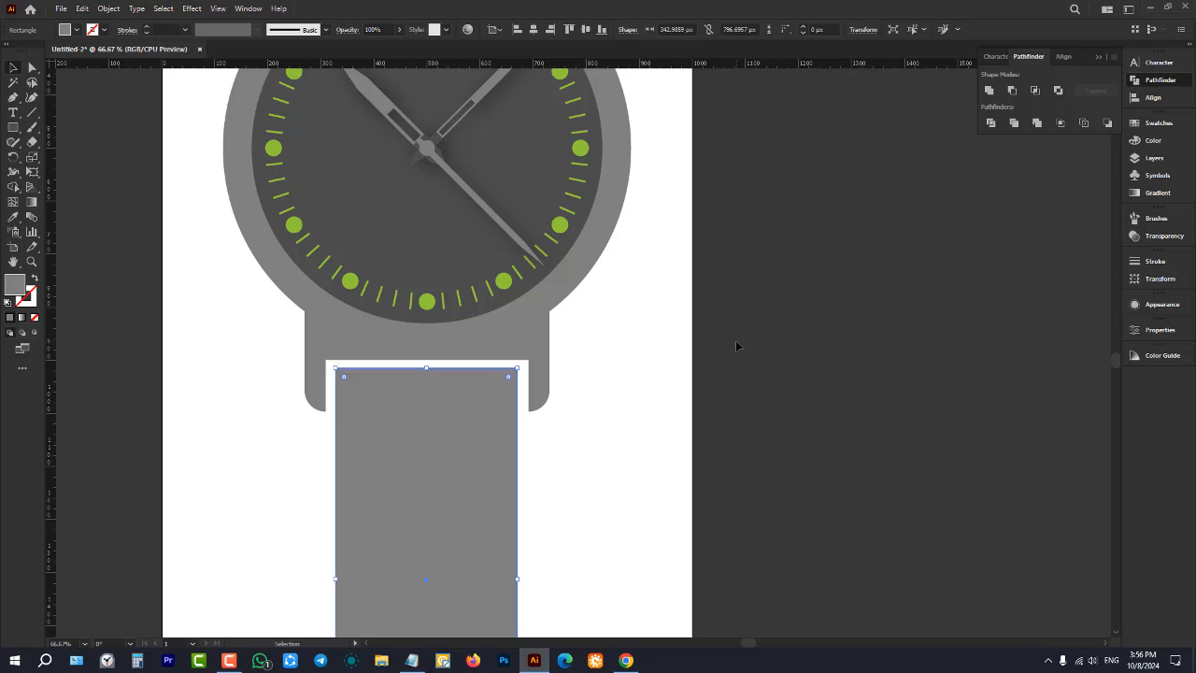
click(669, 295)
scroll(520, 396, down, 5)
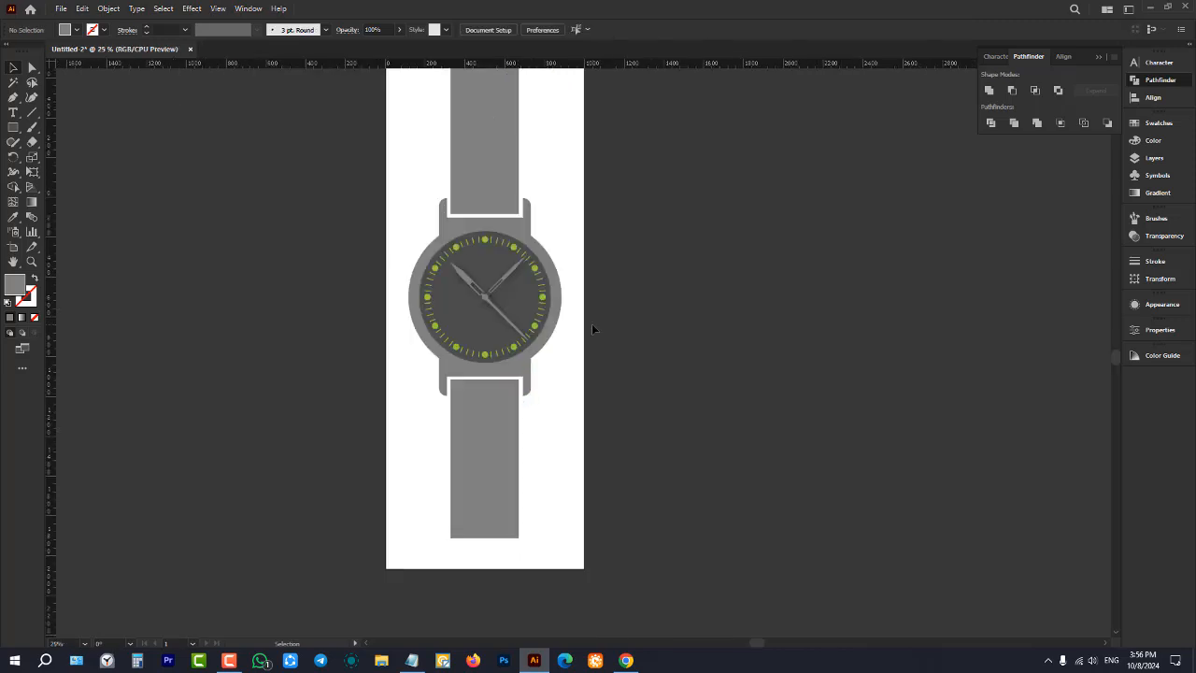
click(551, 397)
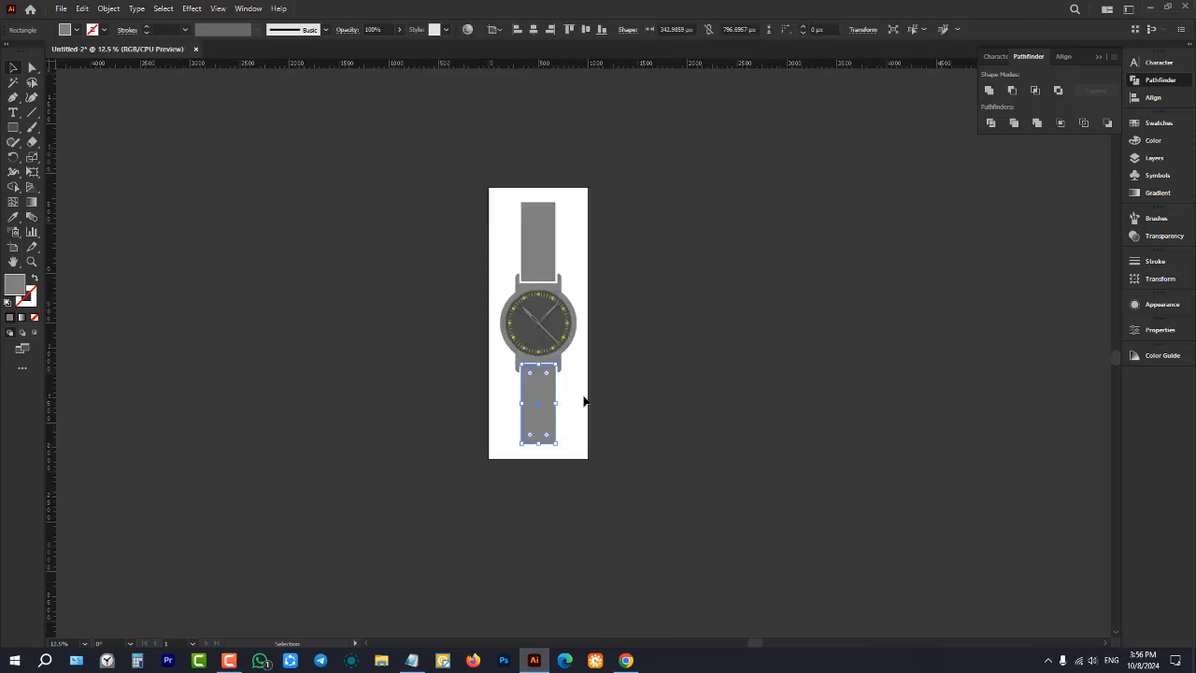
- Enlarge the artboard outward from its center to leave more white space around the whole watch
scroll(580, 309, up, 1)
click(573, 262)
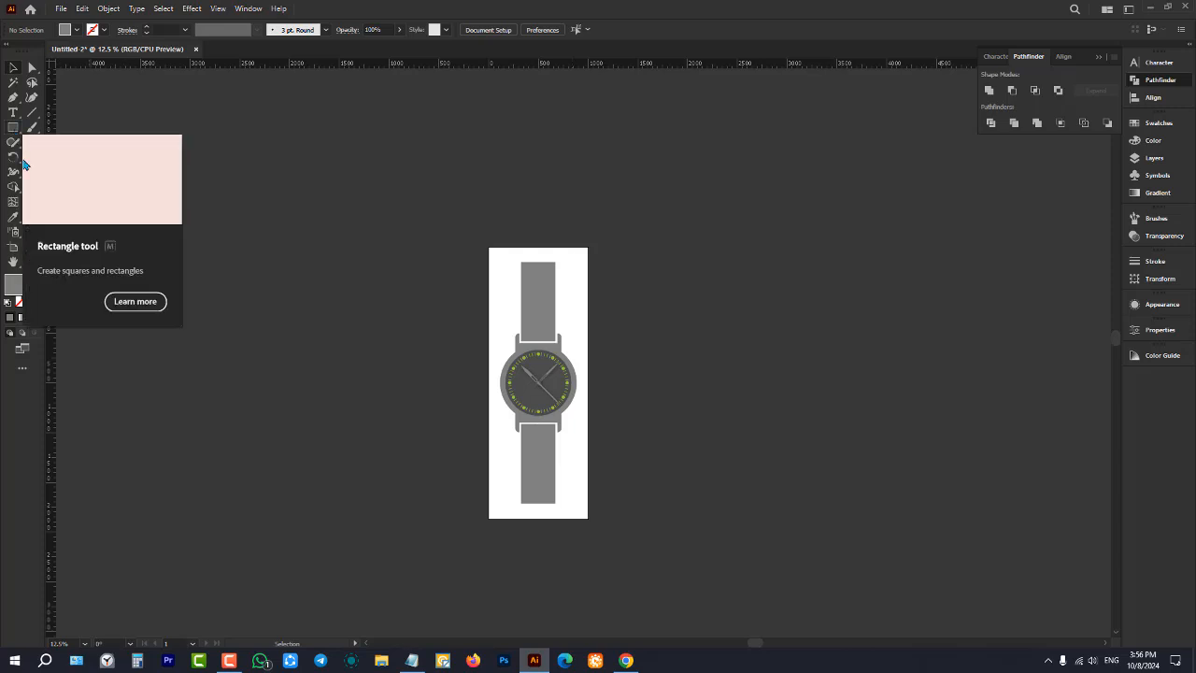
click(11, 252)
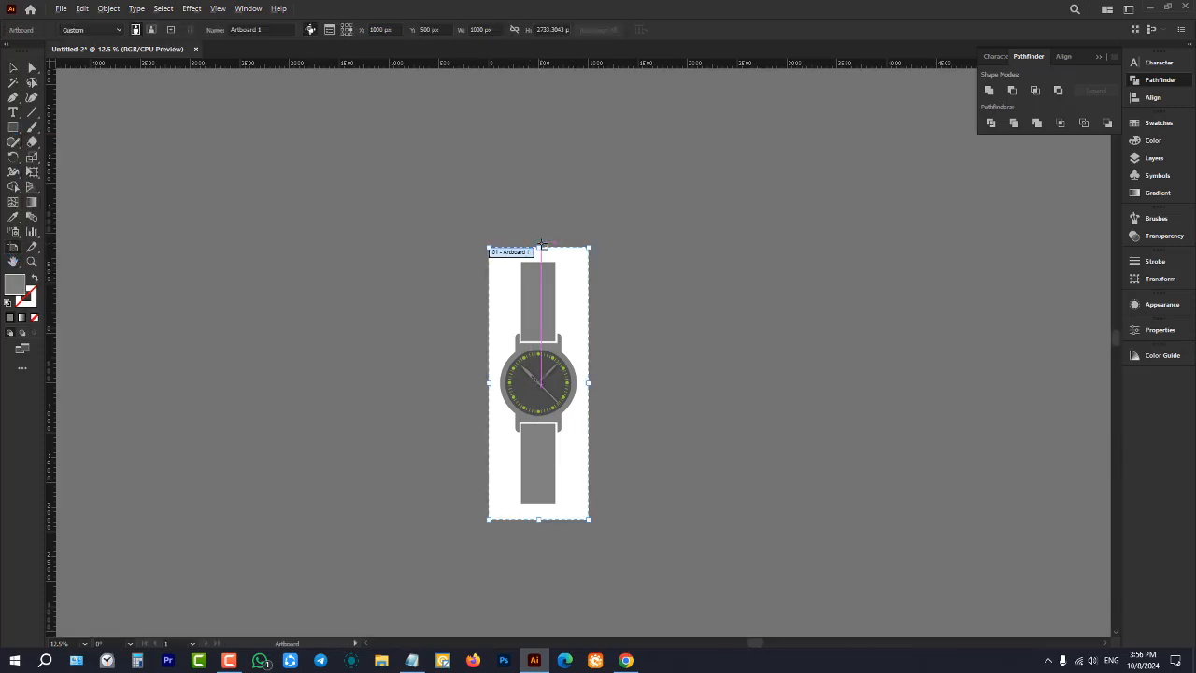
drag(539, 248, 539, 216)
click(14, 71)
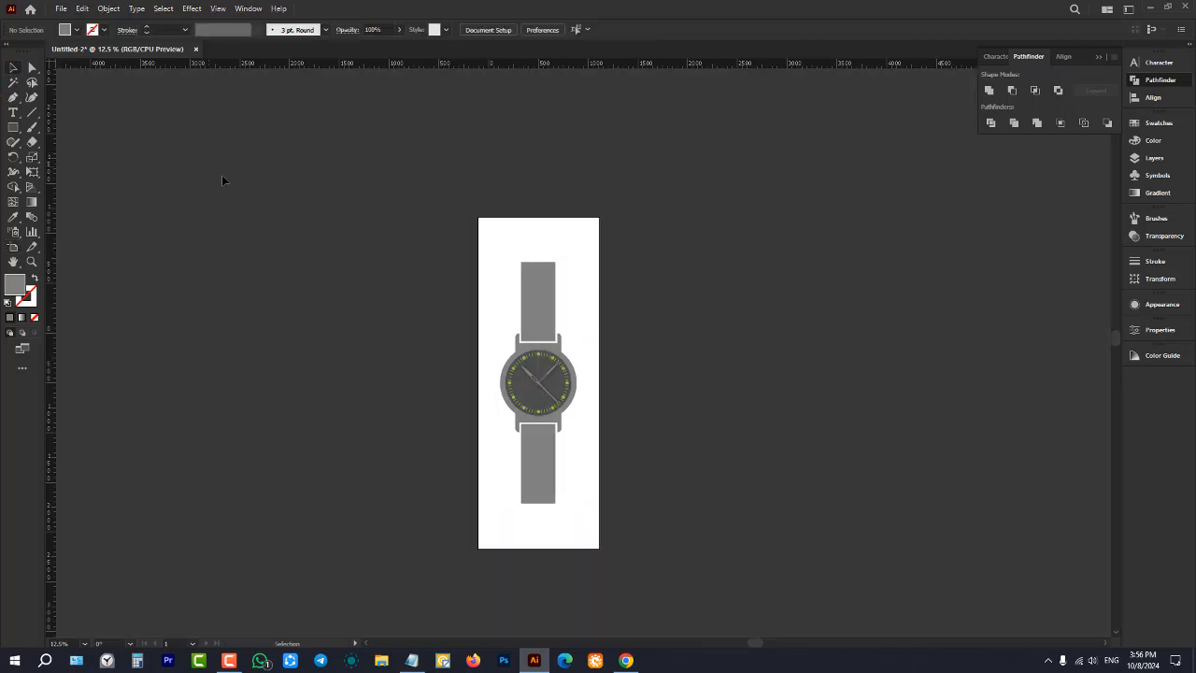
- Draw a gray rectangle about 505 by 382 px and place it over the upper end of the top strap
scroll(629, 346, up, 2)
scroll(545, 351, down, 1)
scroll(496, 176, up, 1)
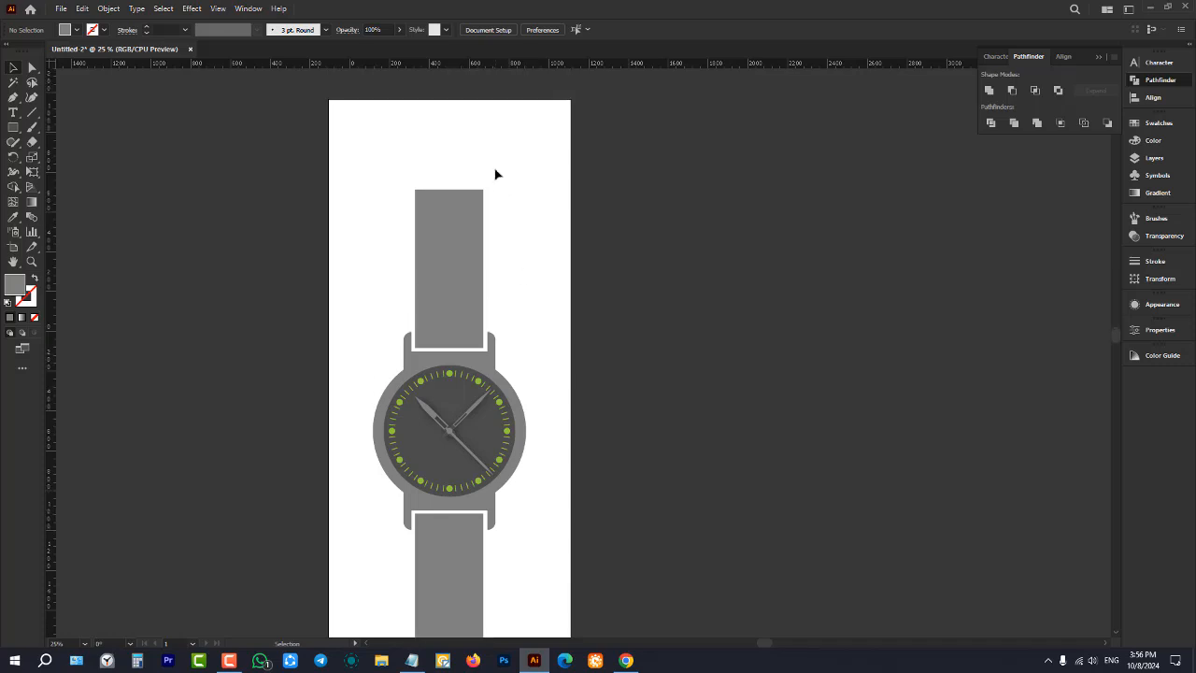
scroll(468, 147, up, 2)
scroll(468, 152, up, 2)
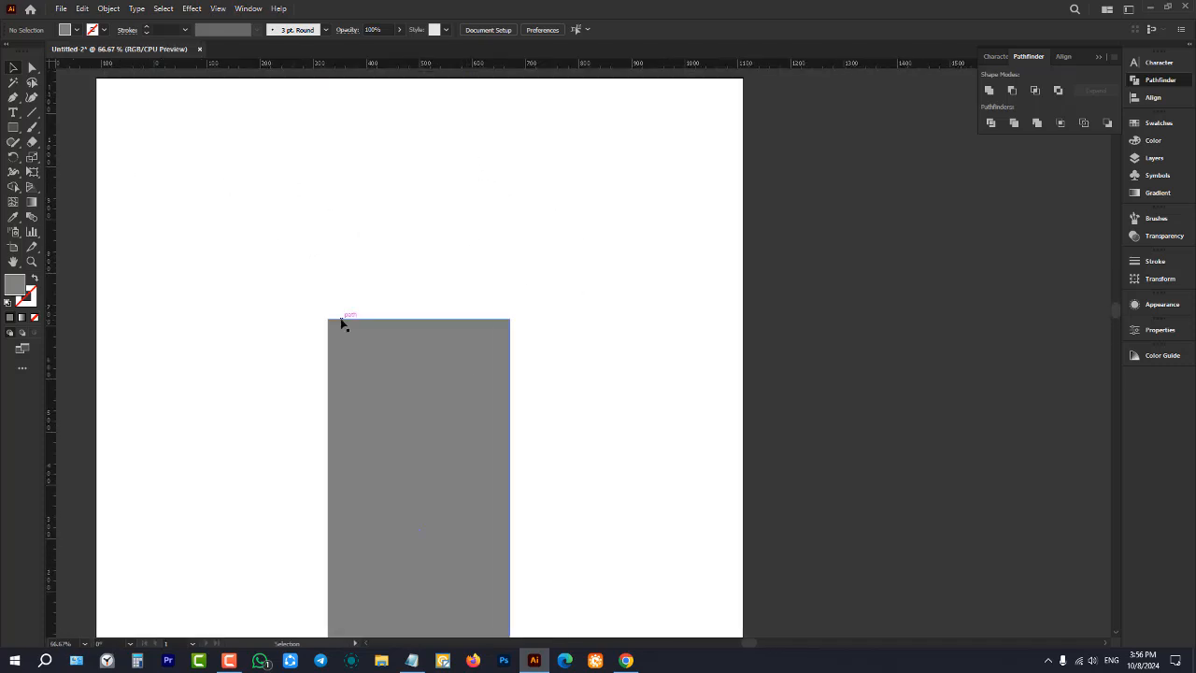
click(13, 127)
drag(287, 170, 555, 373)
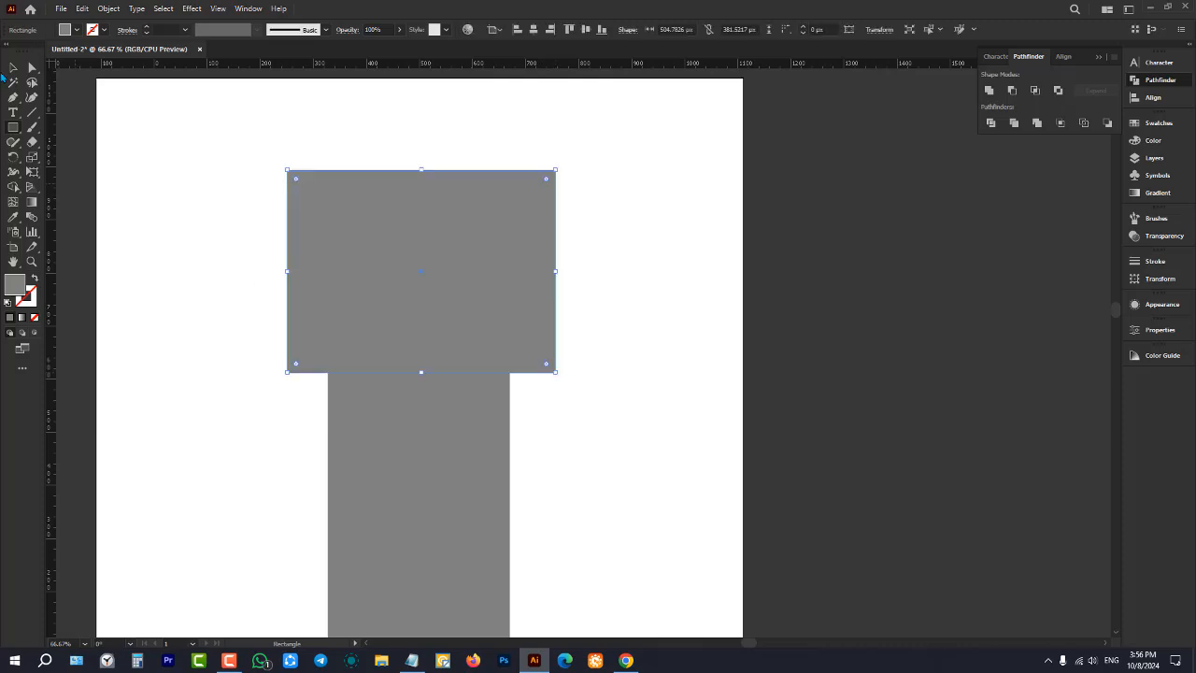
key(v)
drag(407, 236, 404, 293)
click(620, 319)
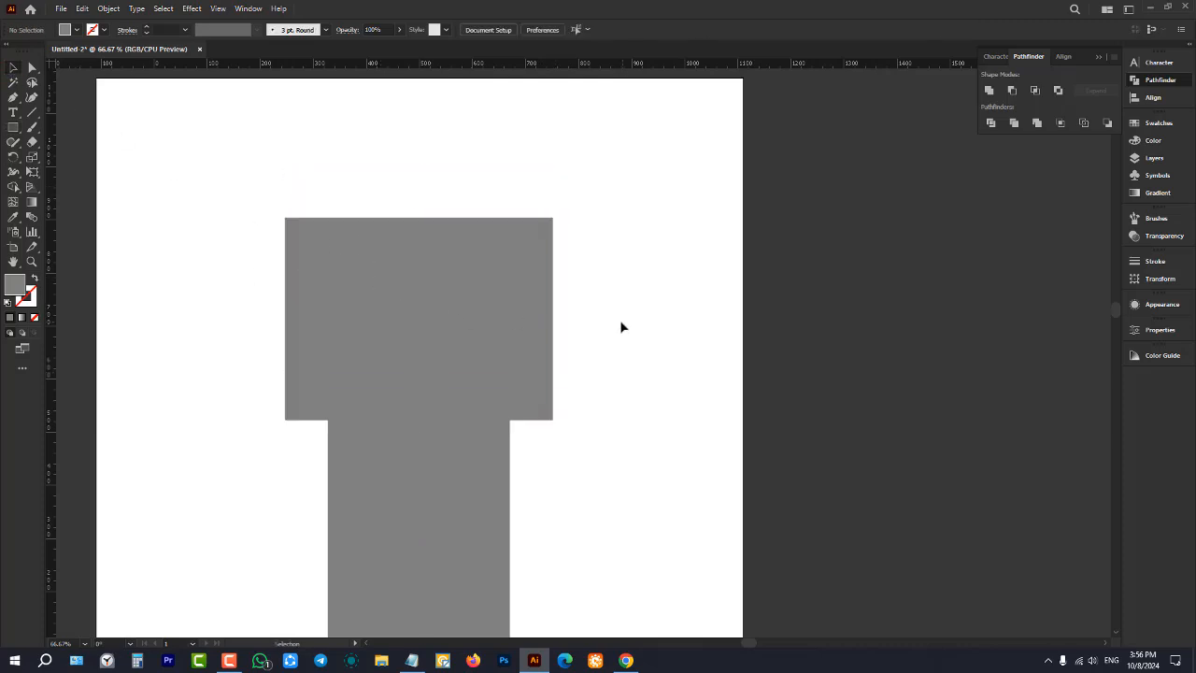
- Fill the new rectangle with orange and place it so it overlaps the top strap's upper right corner
drag(502, 324, 745, 330)
click(75, 29)
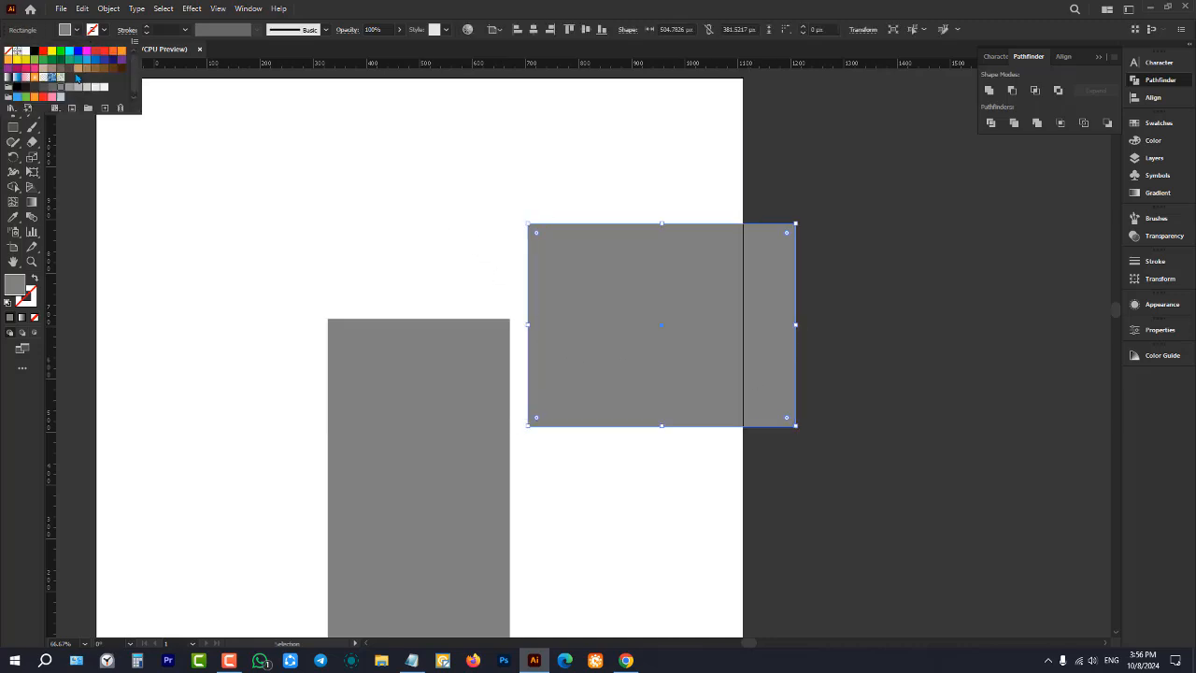
click(112, 57)
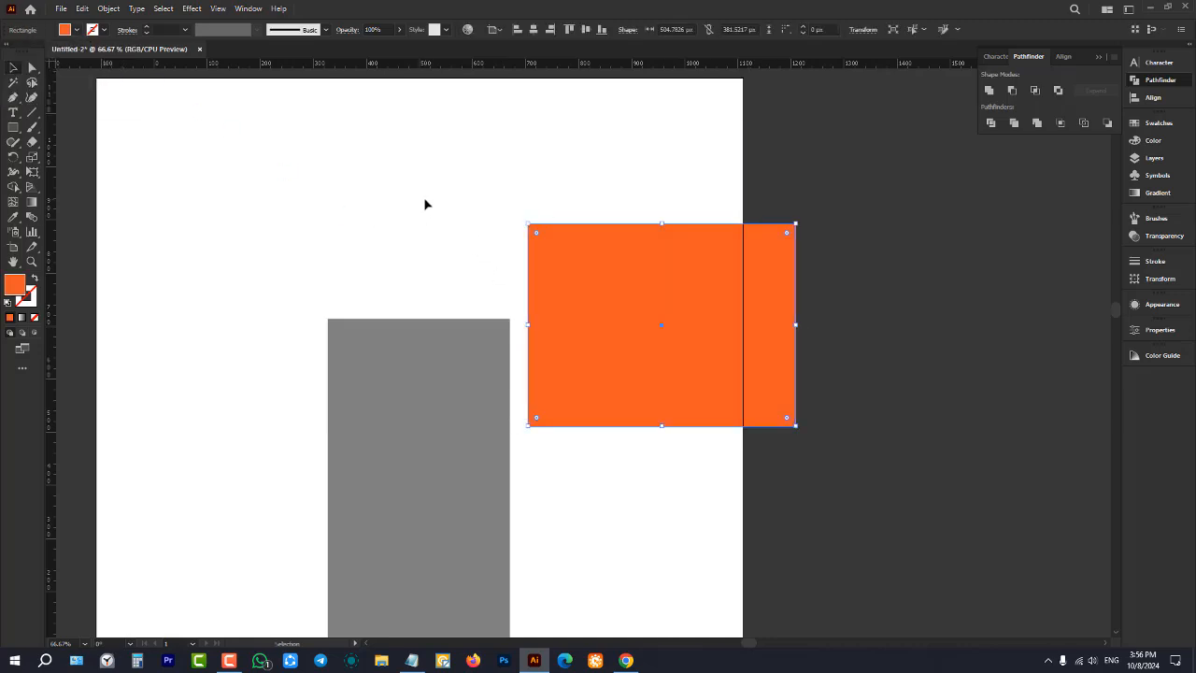
drag(706, 258, 593, 244)
click(849, 341)
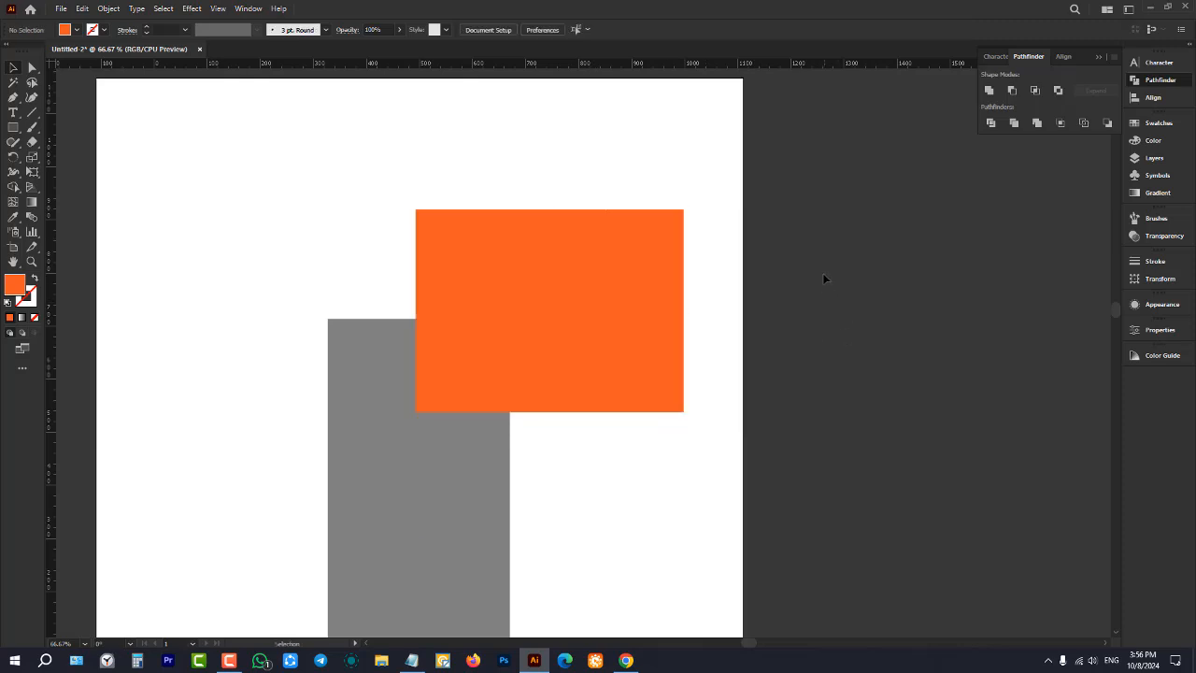
click(502, 276)
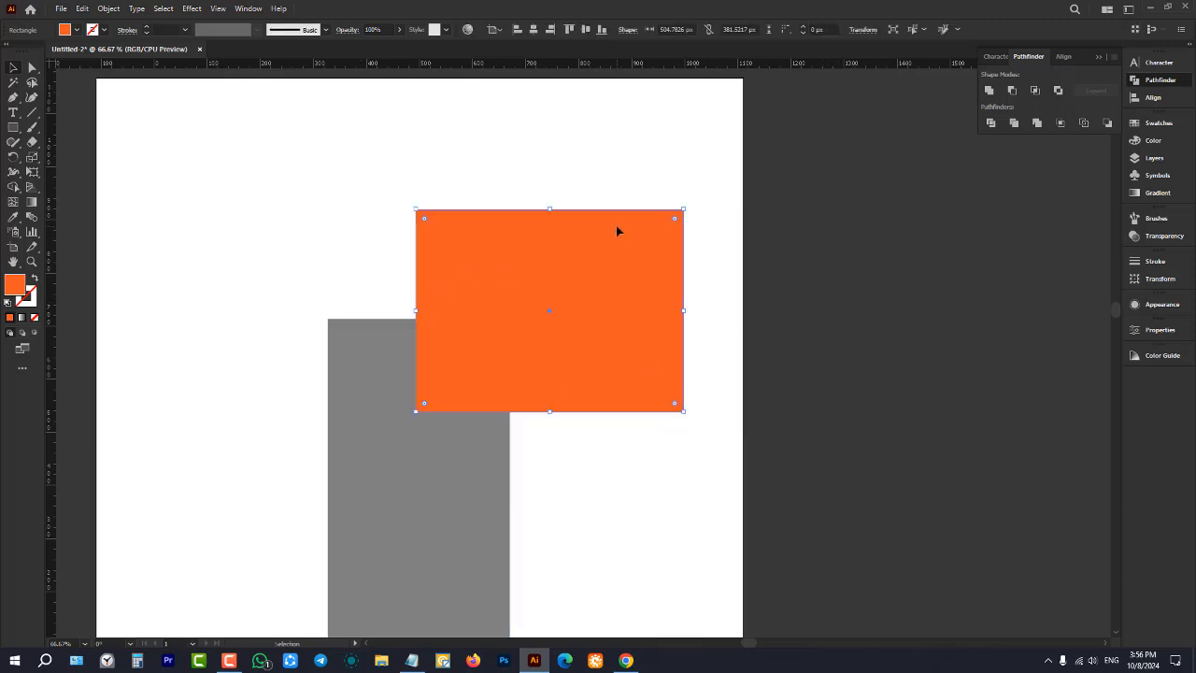
click(813, 286)
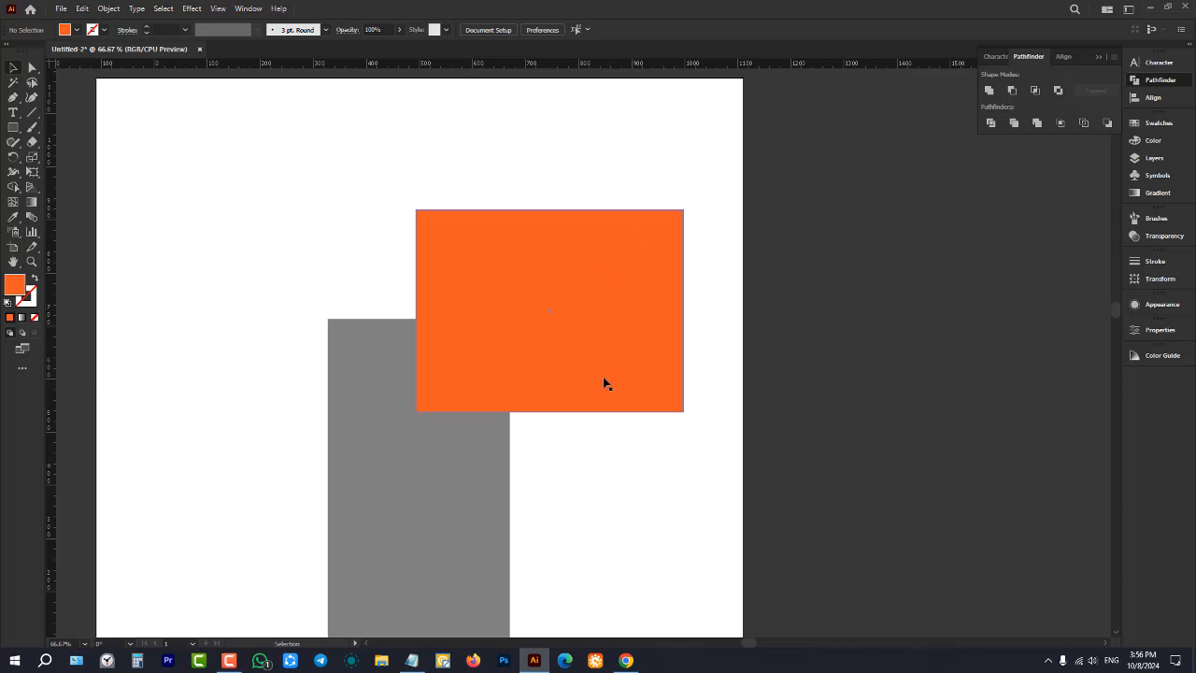
- Send the orange rectangle one level backward in the stacking order
click(618, 333)
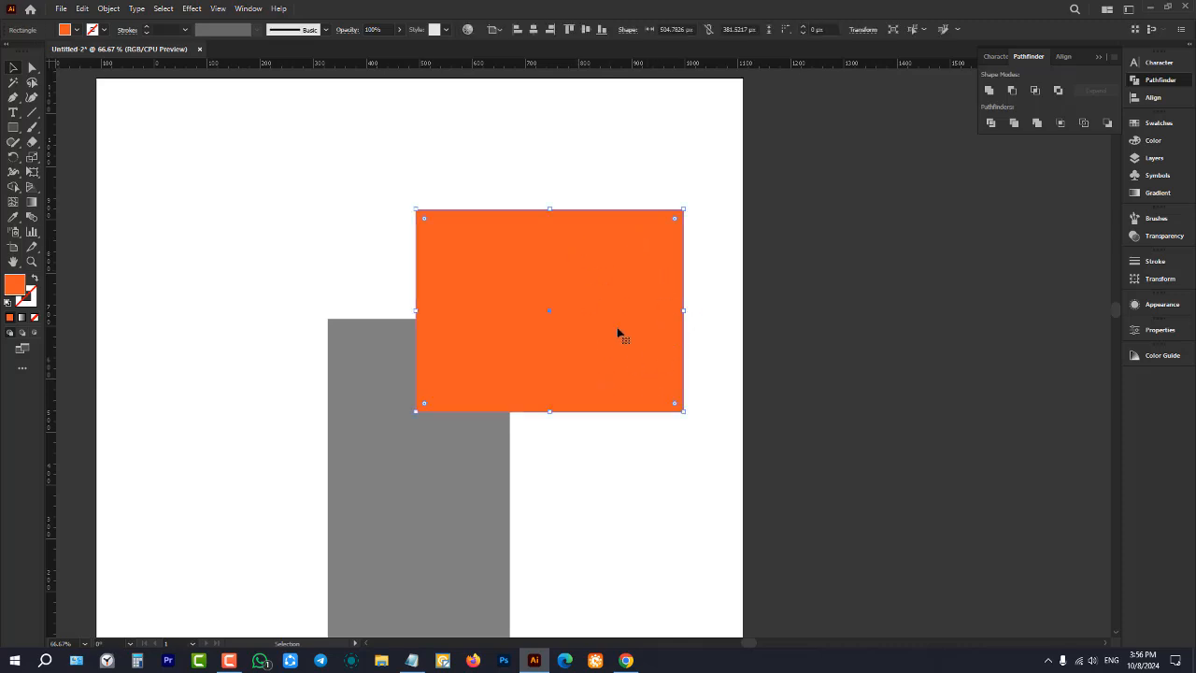
right_click(601, 257)
mouse_move(654, 471)
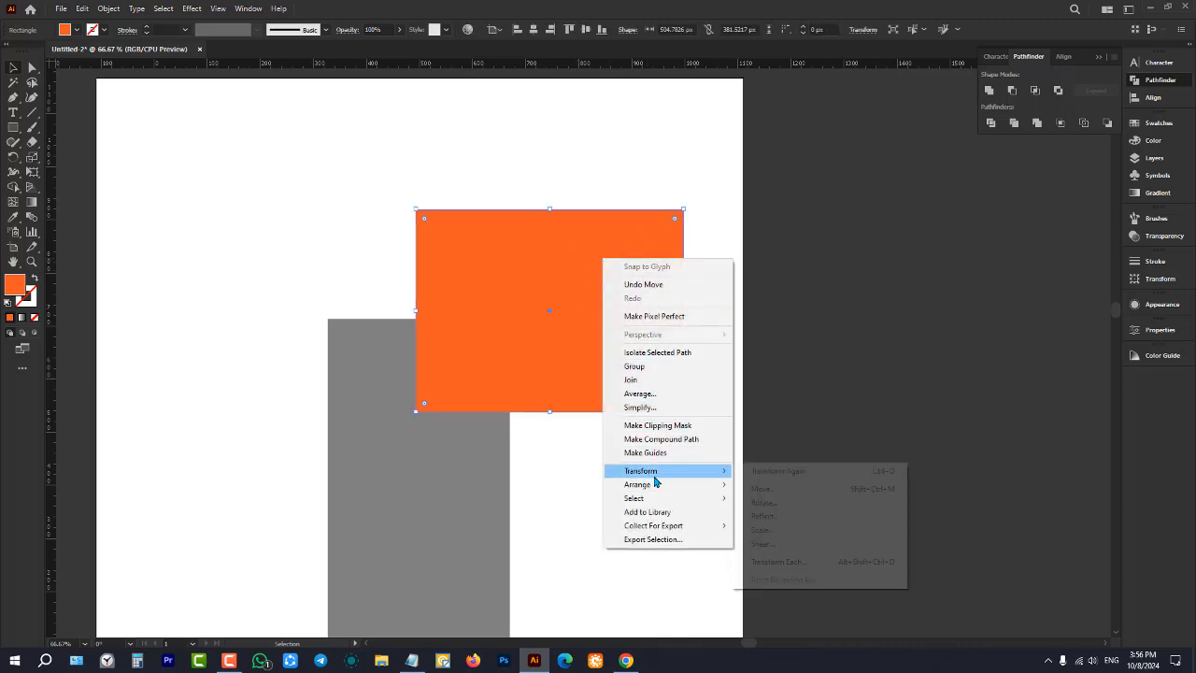
mouse_move(725, 484)
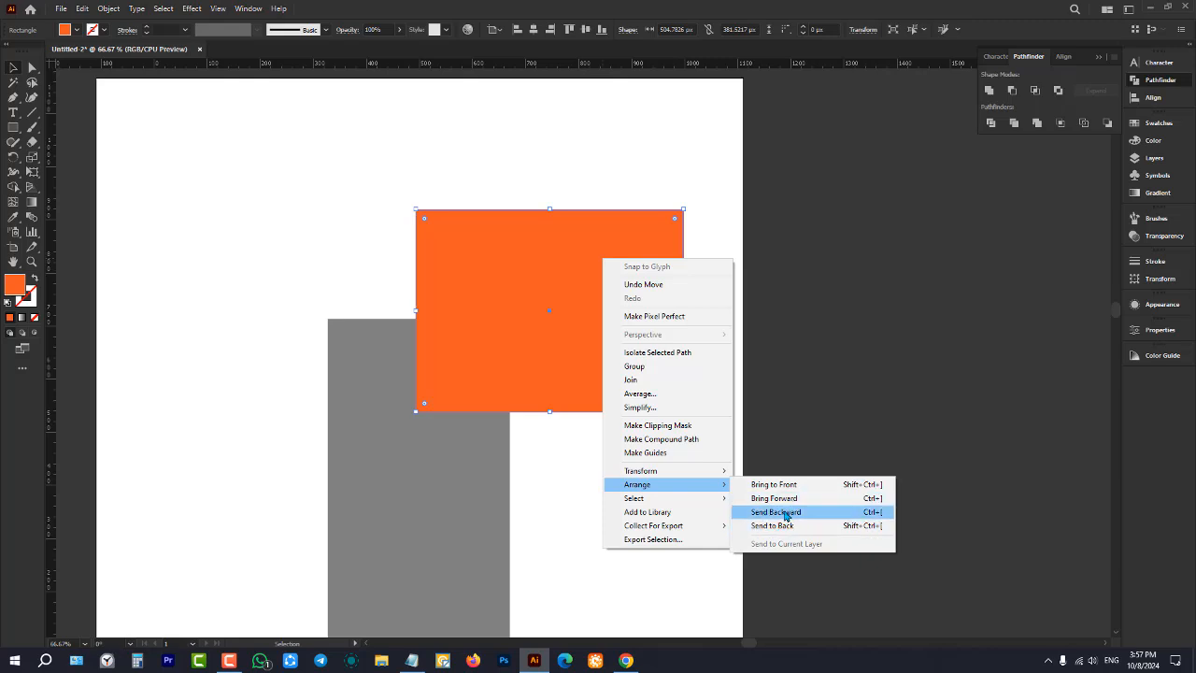
click(789, 516)
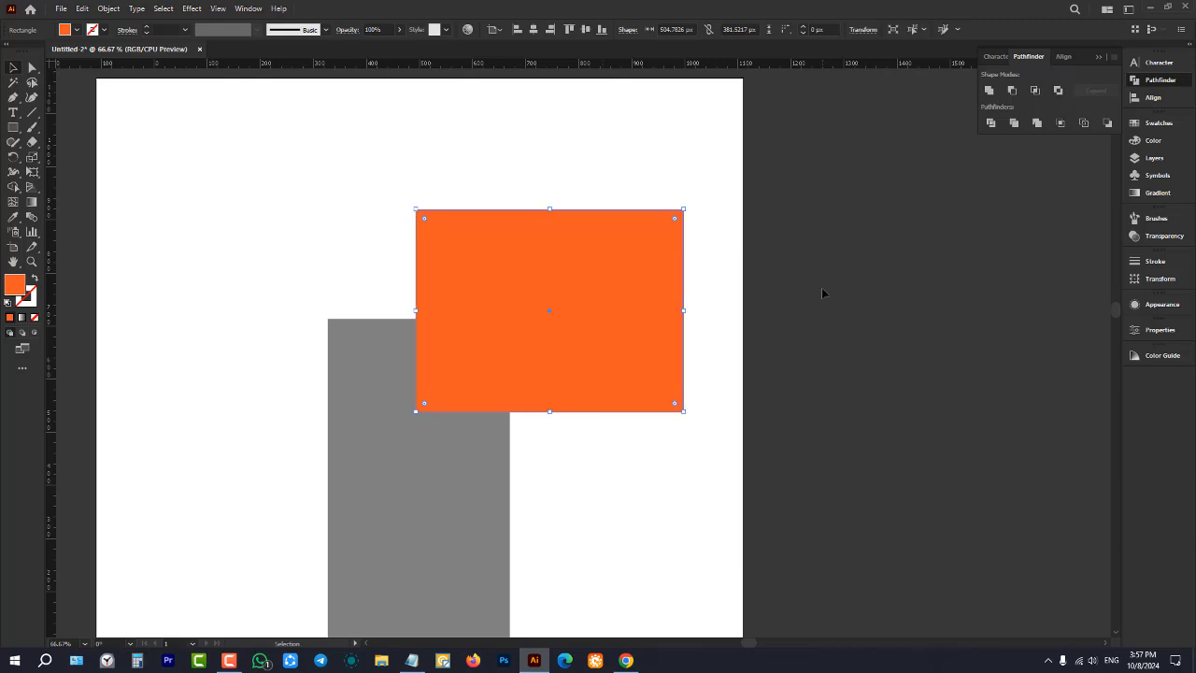
click(821, 287)
- Move the orange rectangle off the artboard, duplicate it into four, and arrange them as a closely staggered diagonal stack
scroll(321, 286, down, 2)
drag(430, 307, 748, 414)
scroll(779, 398, up, 1)
click(779, 306)
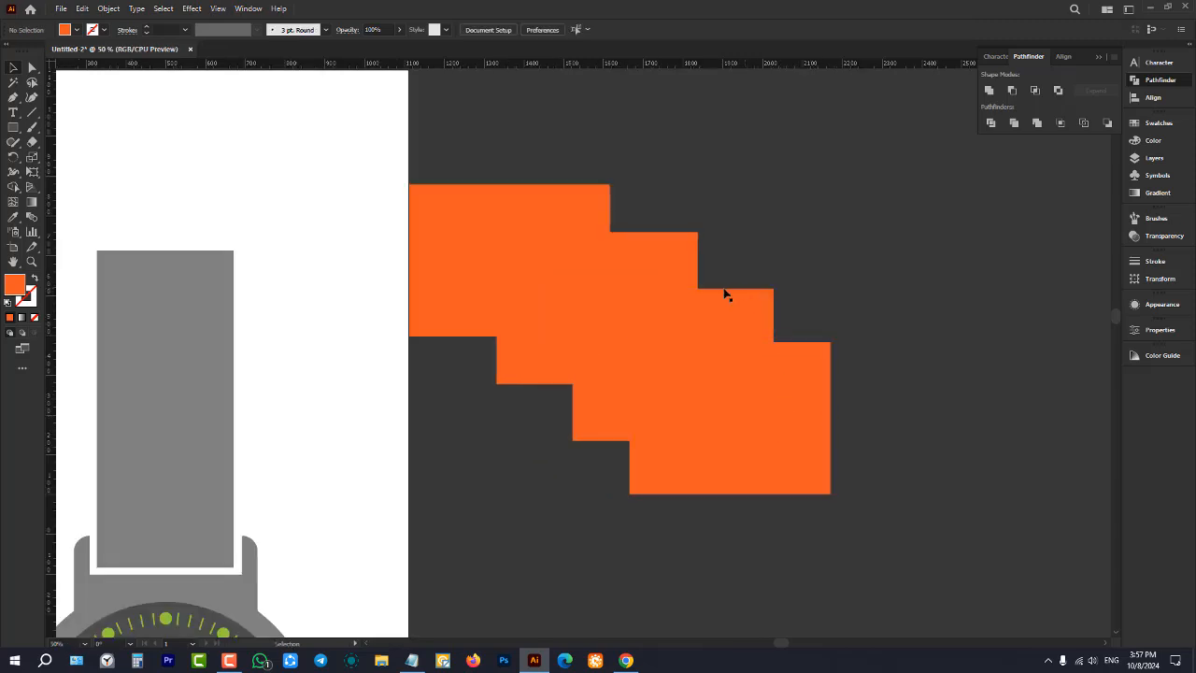
drag(558, 197, 657, 279)
drag(710, 318, 639, 295)
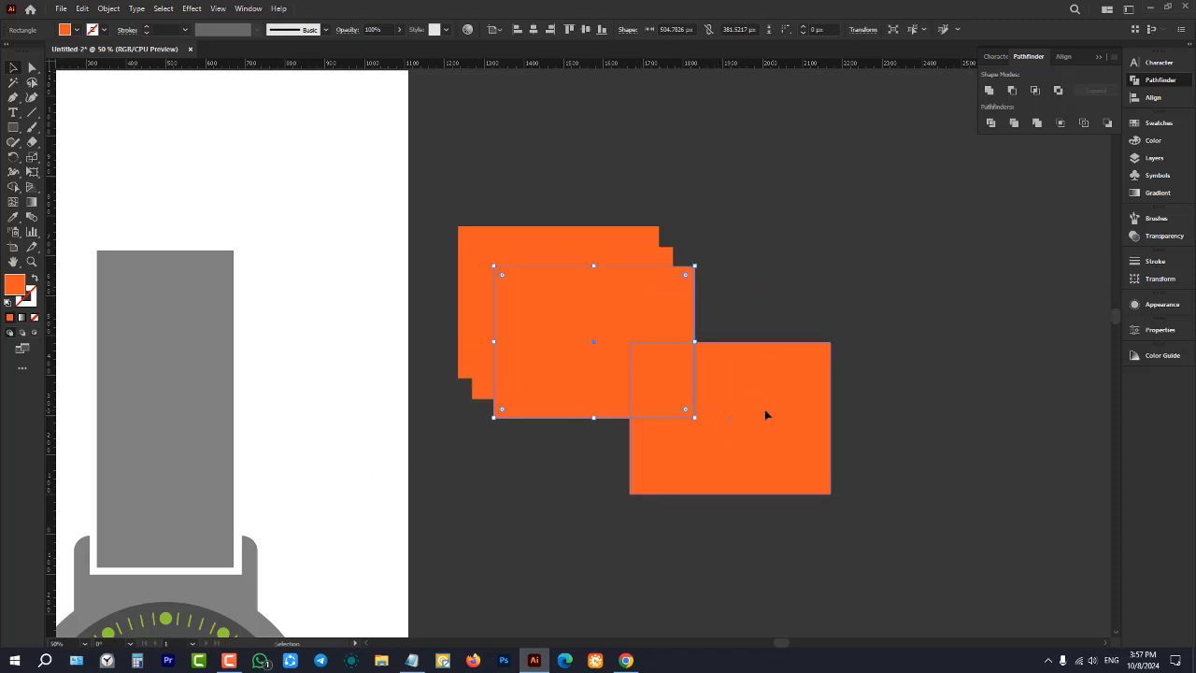
drag(766, 414, 667, 359)
- Fill the frontmost rectangle of the stack with blue and the one directly behind it with green
scroll(577, 334, up, 1)
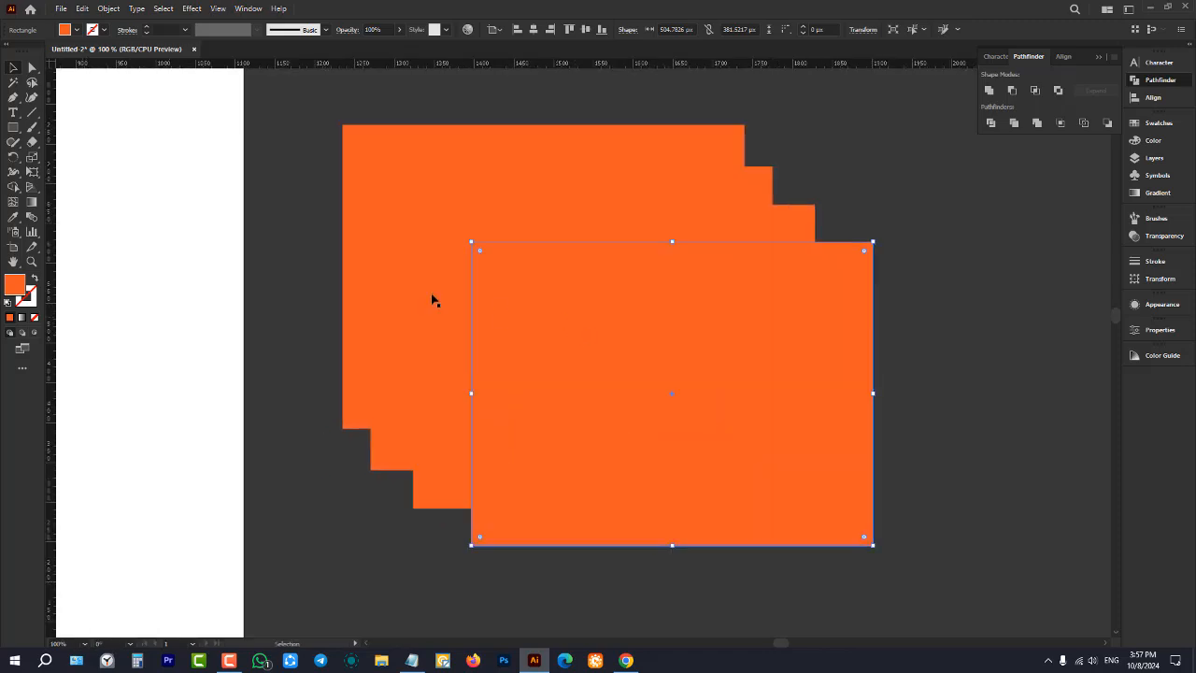
click(76, 29)
click(81, 53)
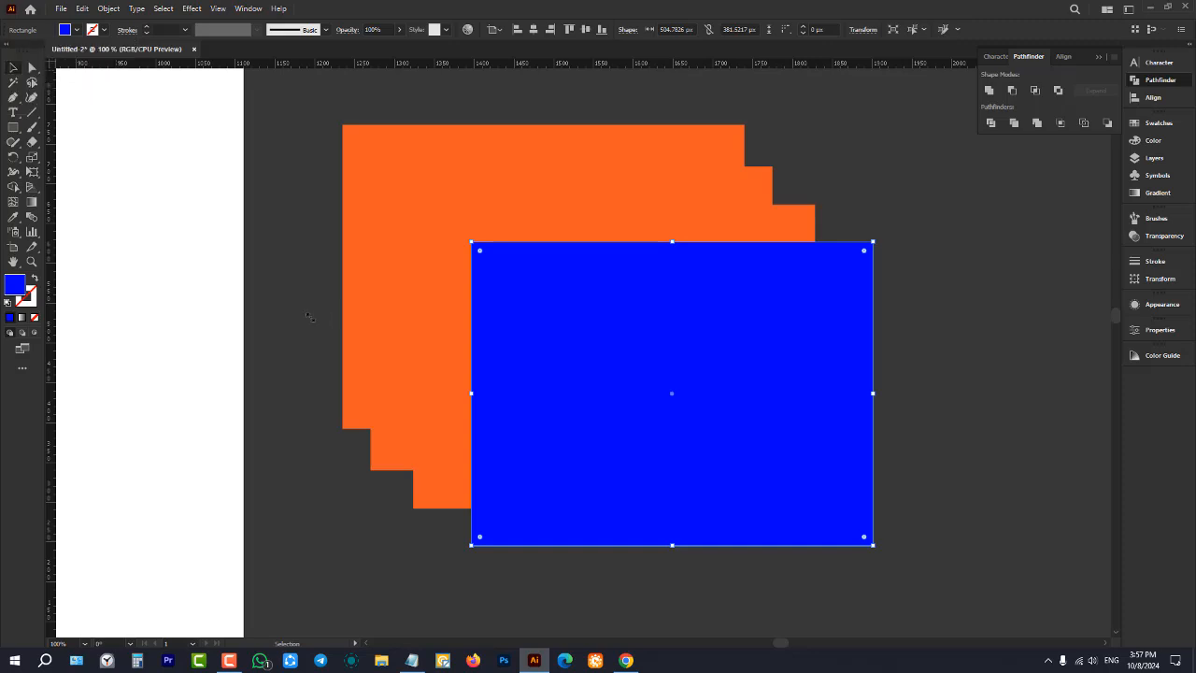
click(445, 404)
click(76, 30)
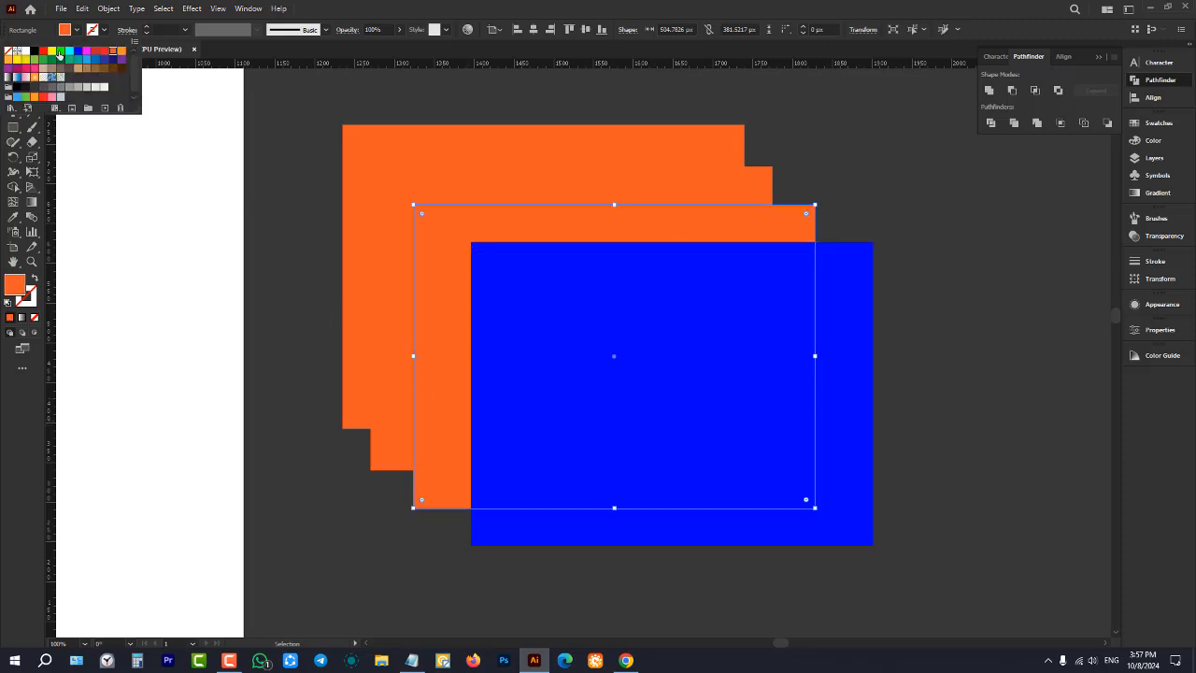
click(68, 62)
- Fill the orange rectangle directly behind the green one with medium blue
click(368, 274)
click(385, 269)
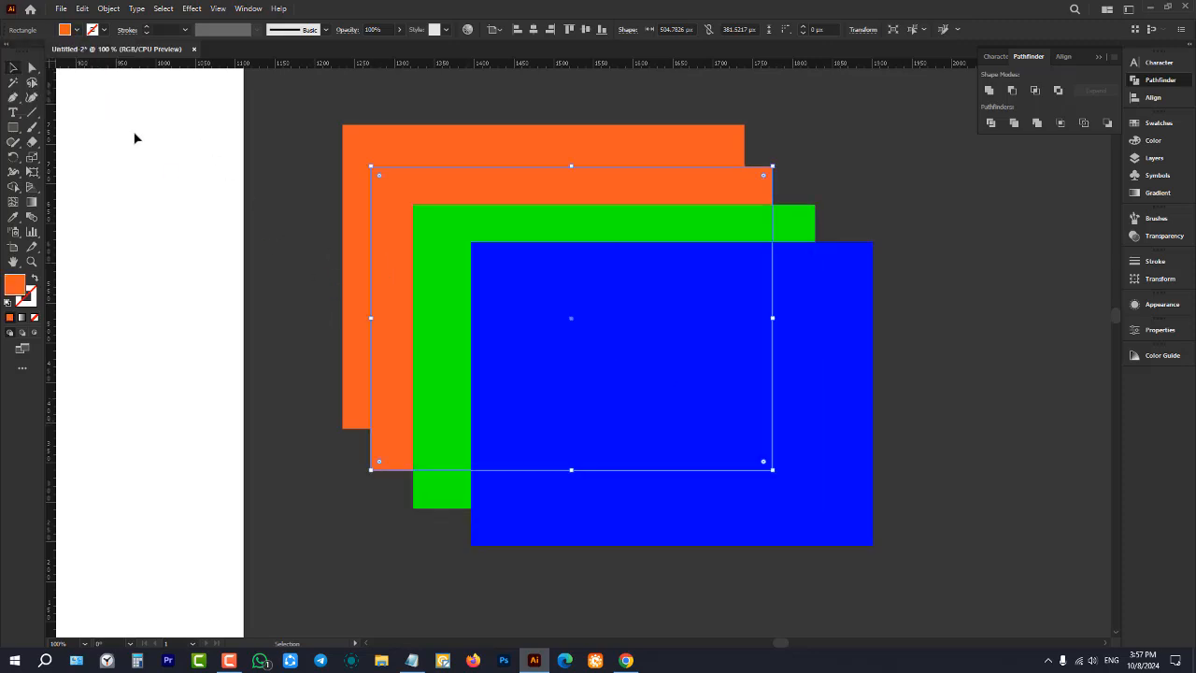
click(77, 30)
click(93, 68)
click(253, 249)
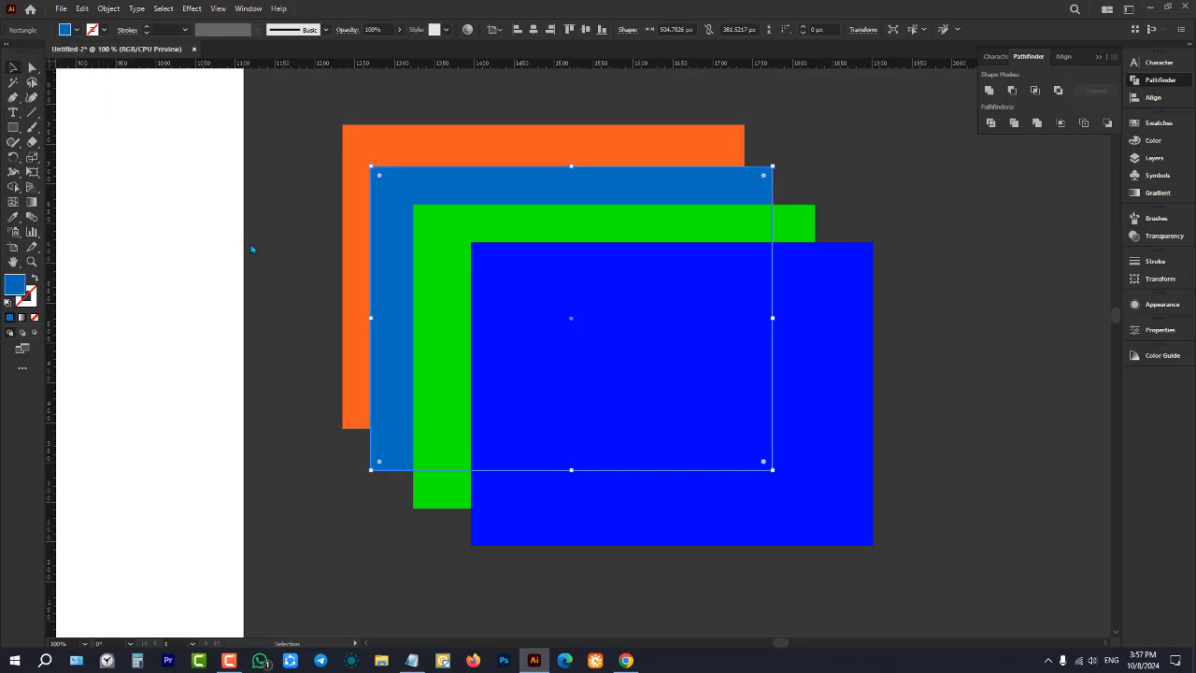
click(240, 158)
- Fill the rectangle directly behind the green one with dark grayish brown
click(395, 246)
click(76, 30)
click(67, 72)
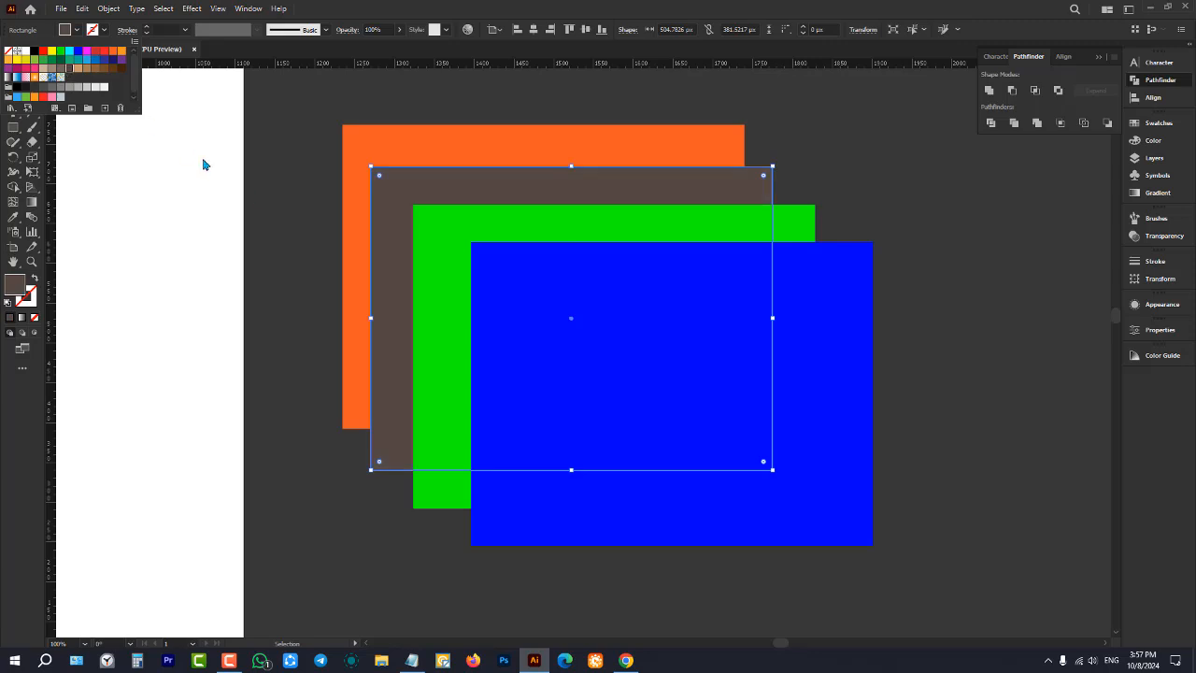
click(253, 191)
click(253, 191)
- Send the blue rectangle one level backward so it sits behind the green one
scroll(598, 383, down, 2)
scroll(717, 337, up, 1)
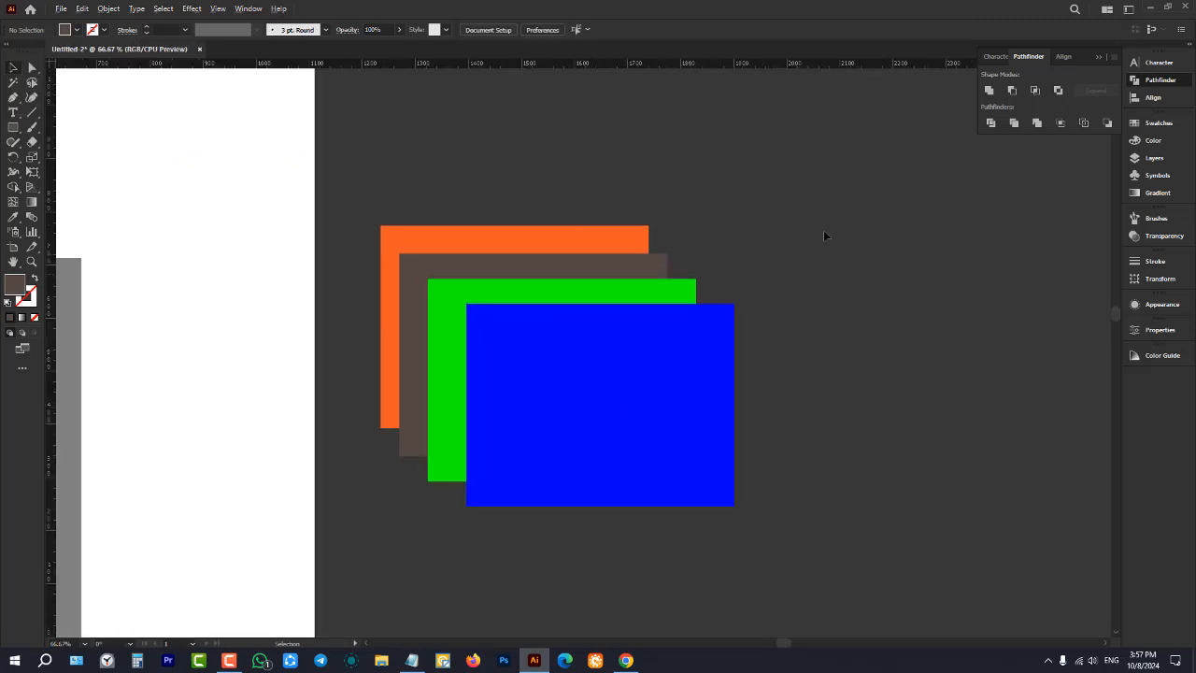
drag(695, 295, 827, 368)
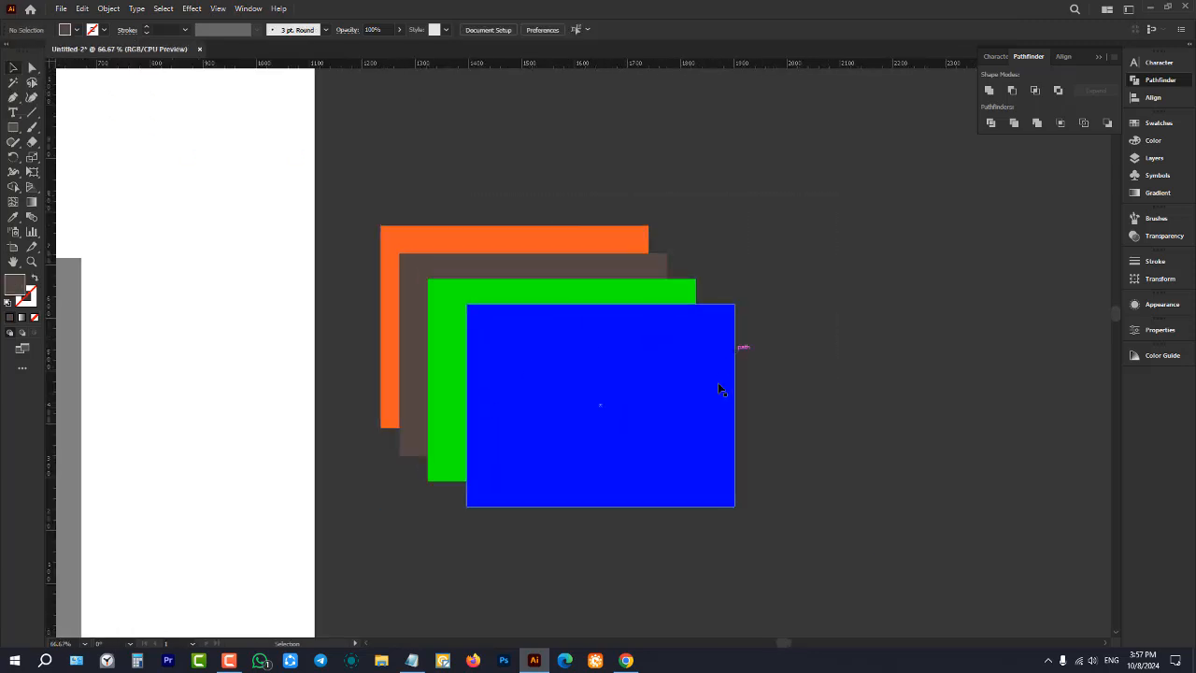
click(653, 378)
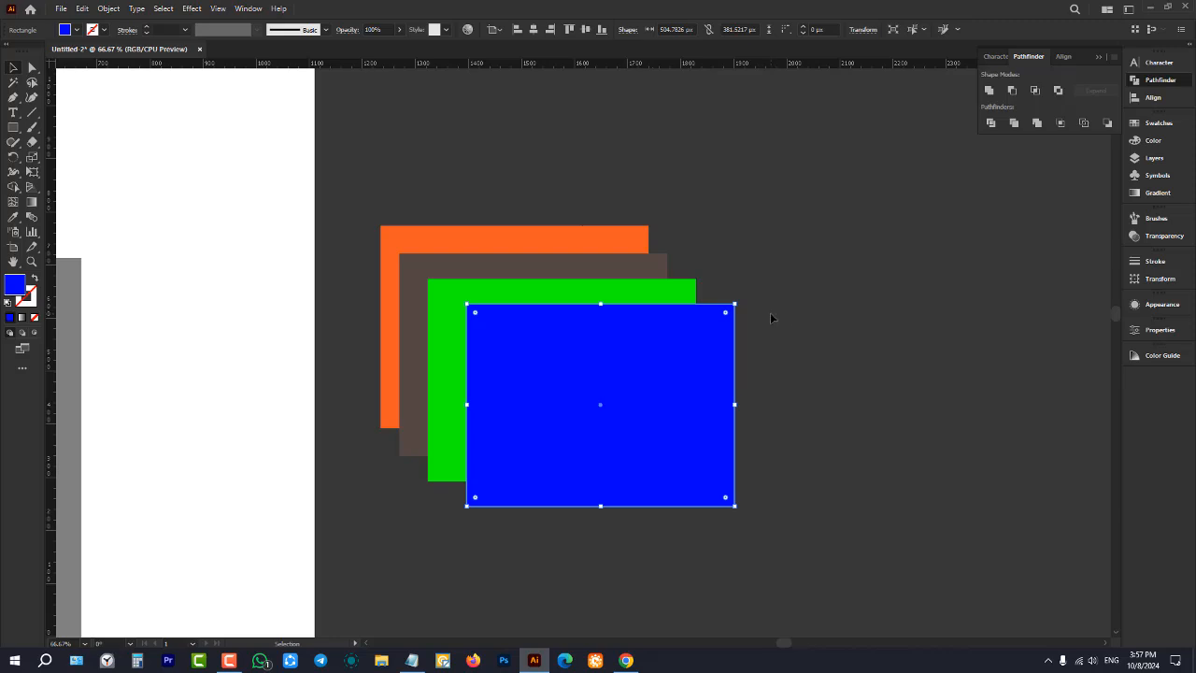
right_click(673, 330)
mouse_move(730, 558)
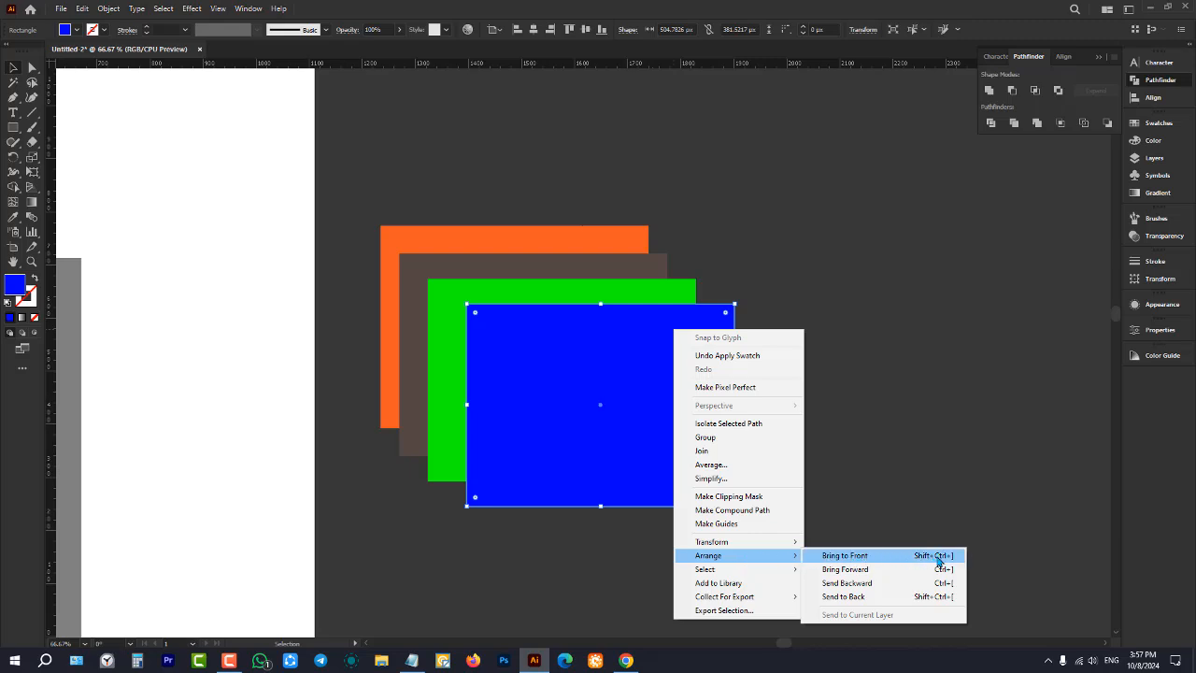
click(854, 586)
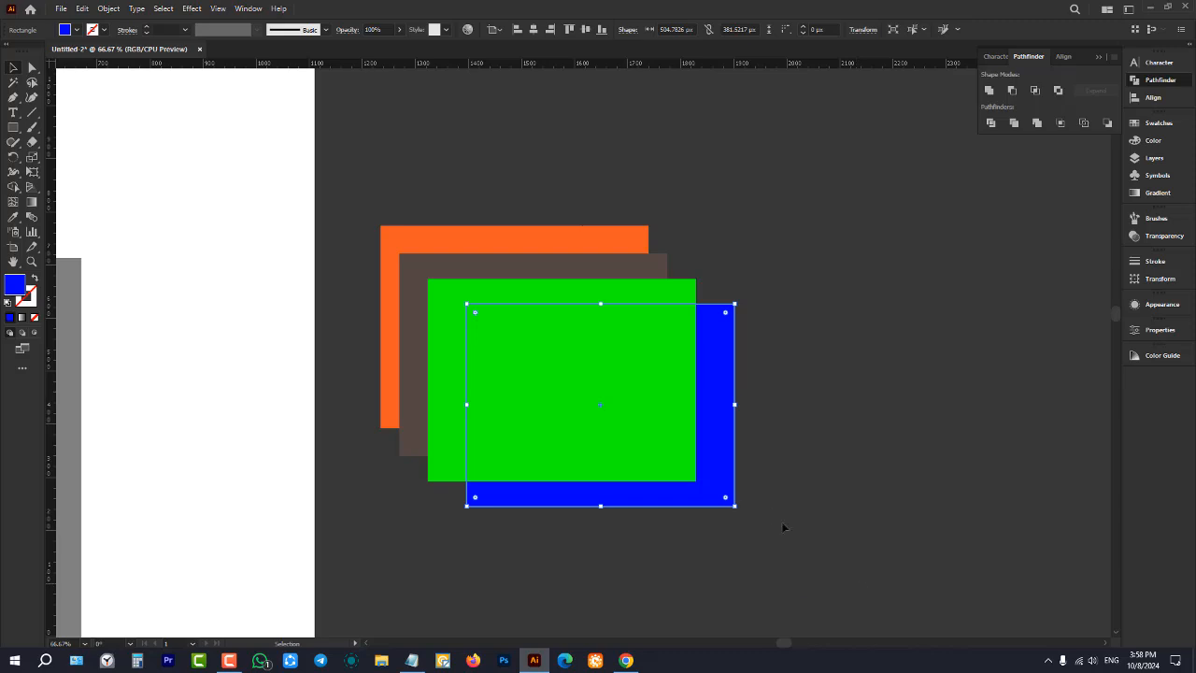
click(843, 408)
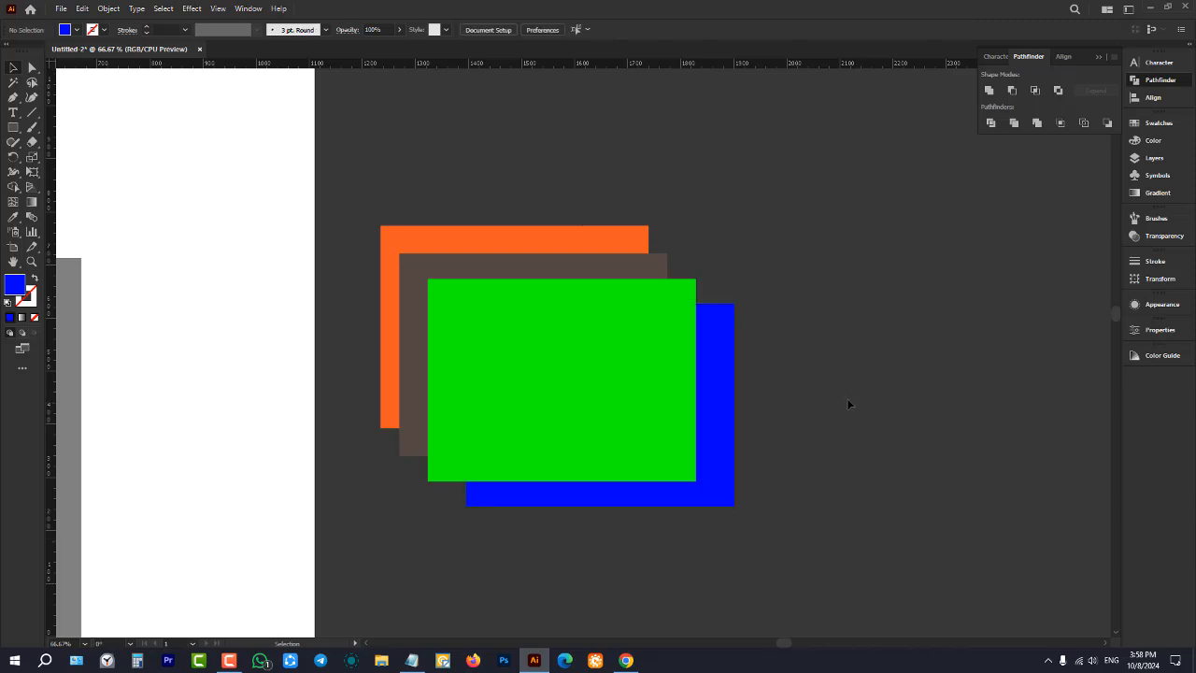
click(733, 397)
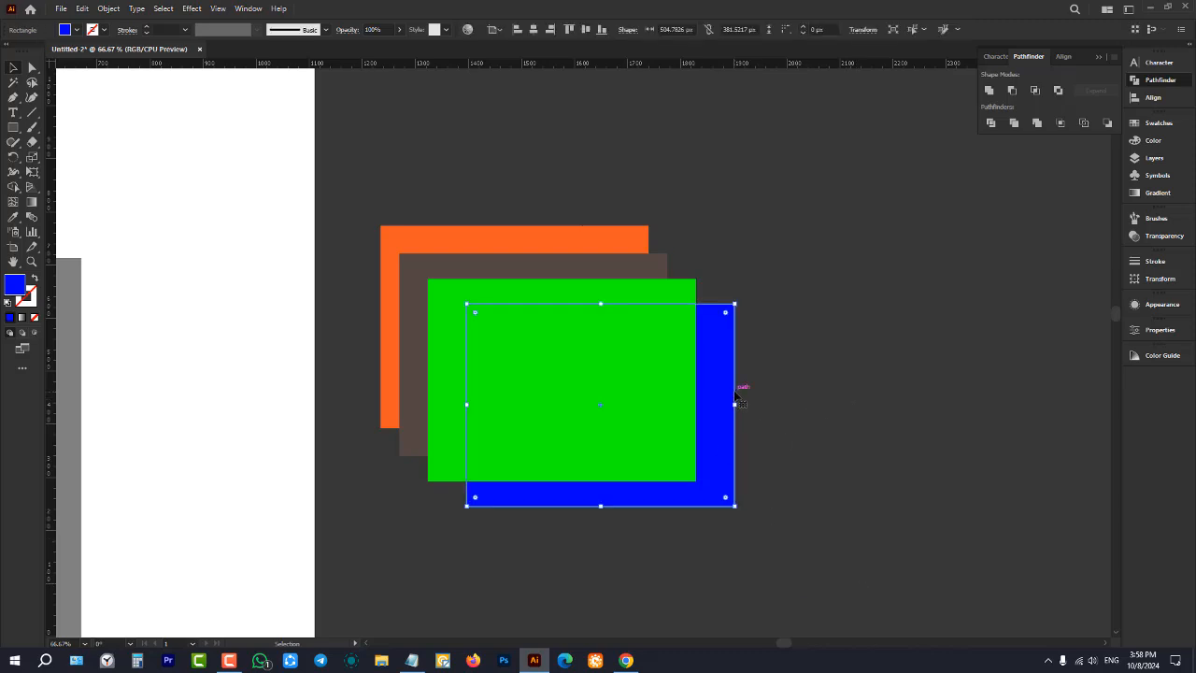
click(804, 410)
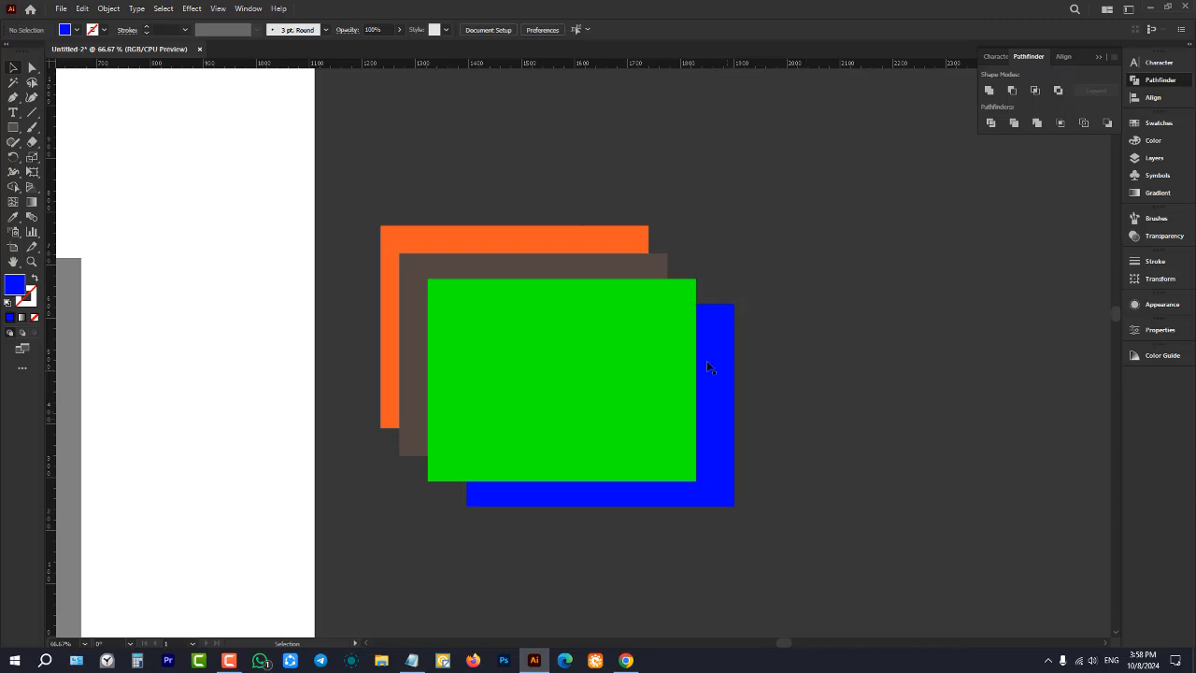
- Move the green rectangle down and to the right so it covers only the blue rectangle's lower right part
drag(636, 336, 888, 414)
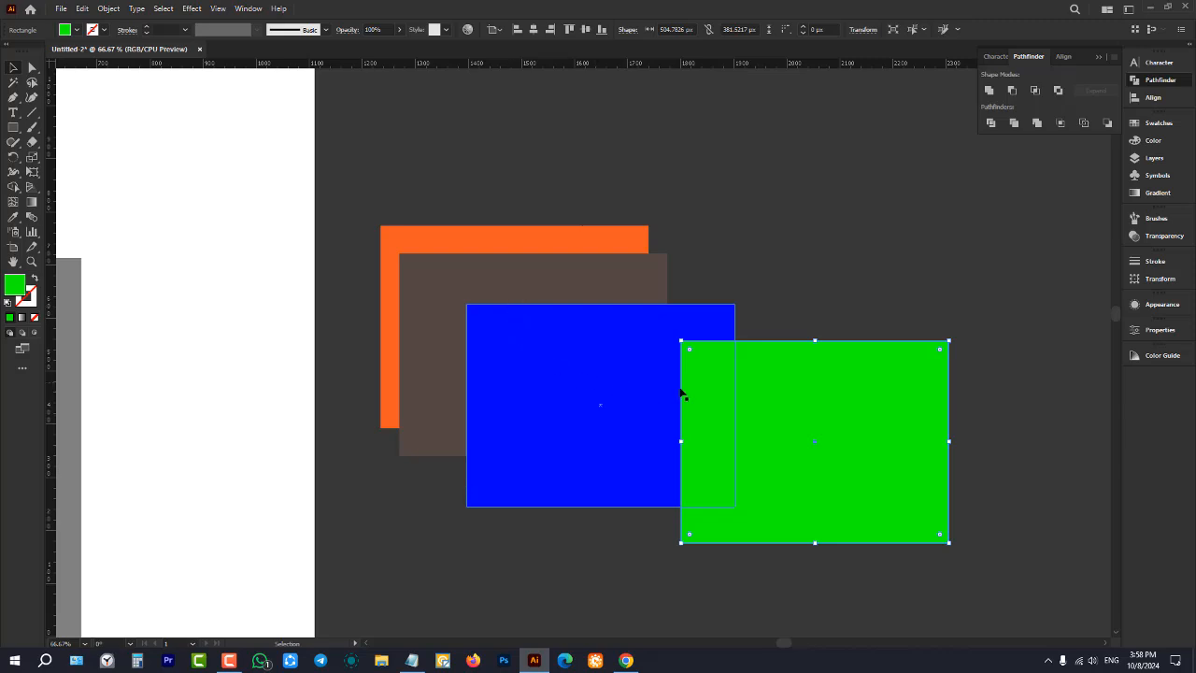
drag(682, 394, 555, 395)
click(581, 315)
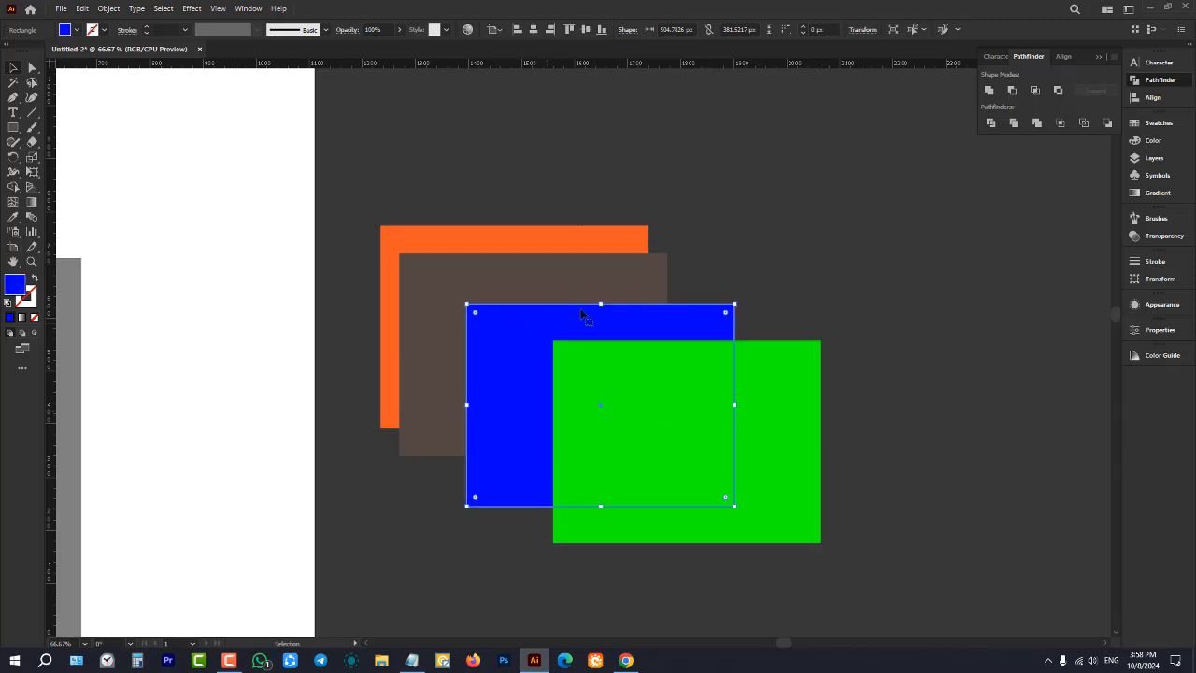
click(769, 271)
click(743, 428)
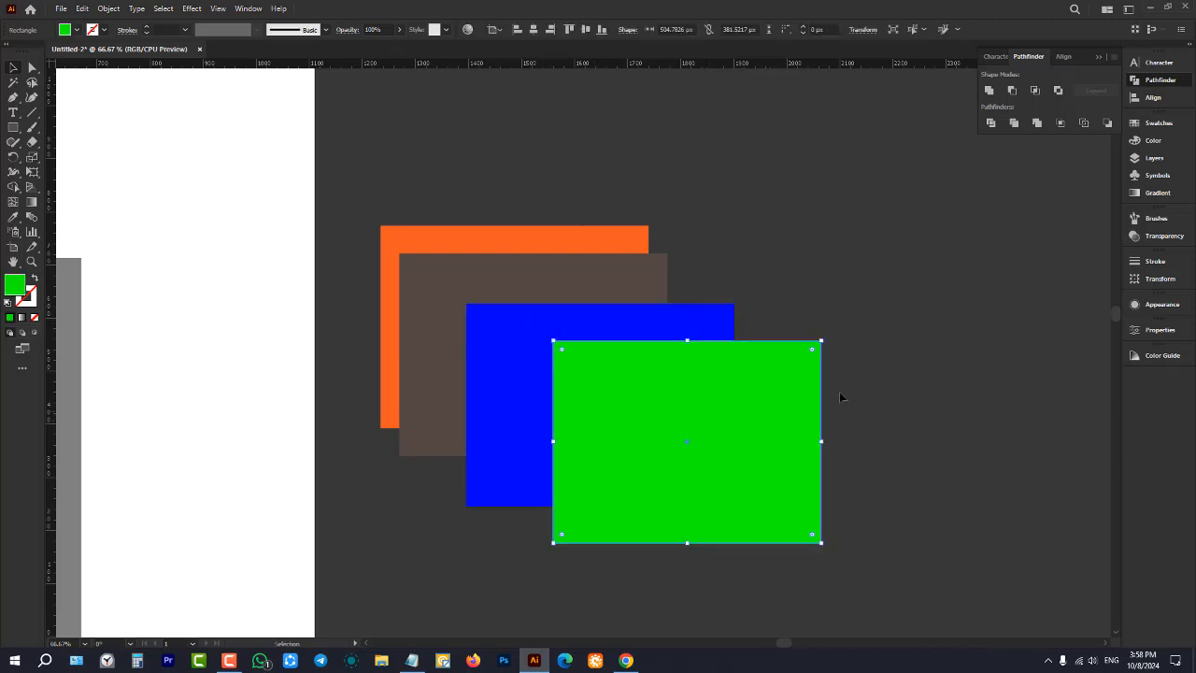
- Undo the green rectangle's last move and the blue rectangle's send backward
key(ctrl+z)
key(ctrl+z)
key(ctrl+z)
key(ctrl+z)
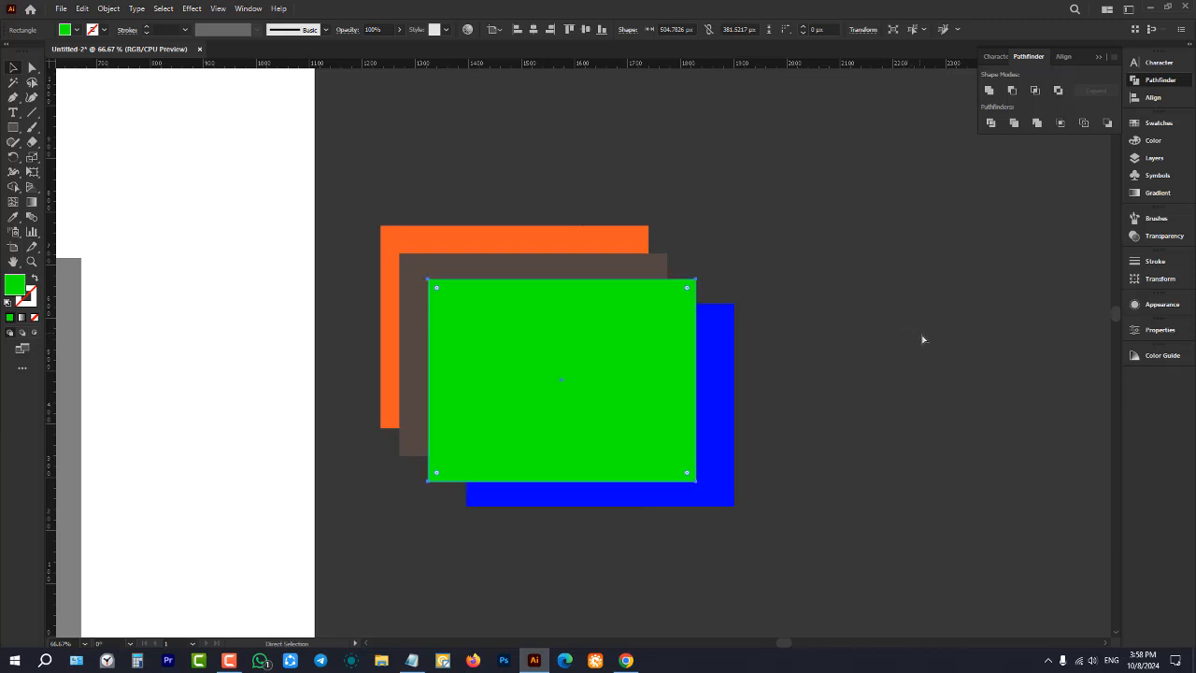
click(880, 333)
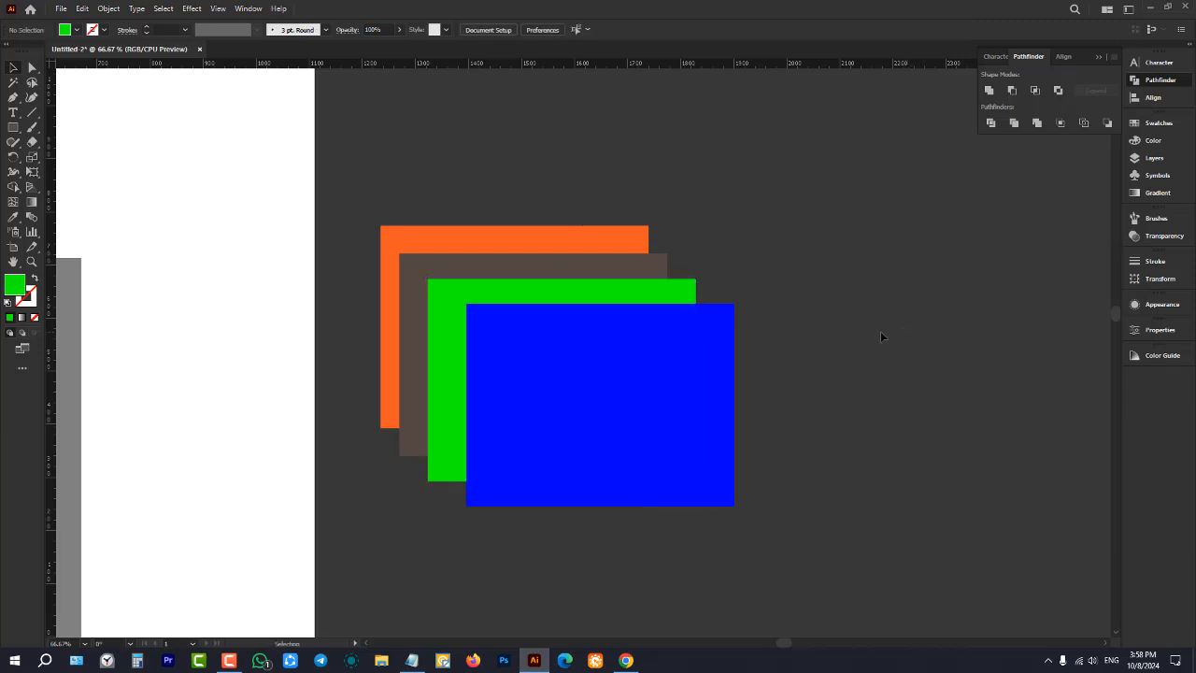
- Try bringing the orange rectangle to the front of the stack and undo that reordering
click(587, 243)
right_click(589, 236)
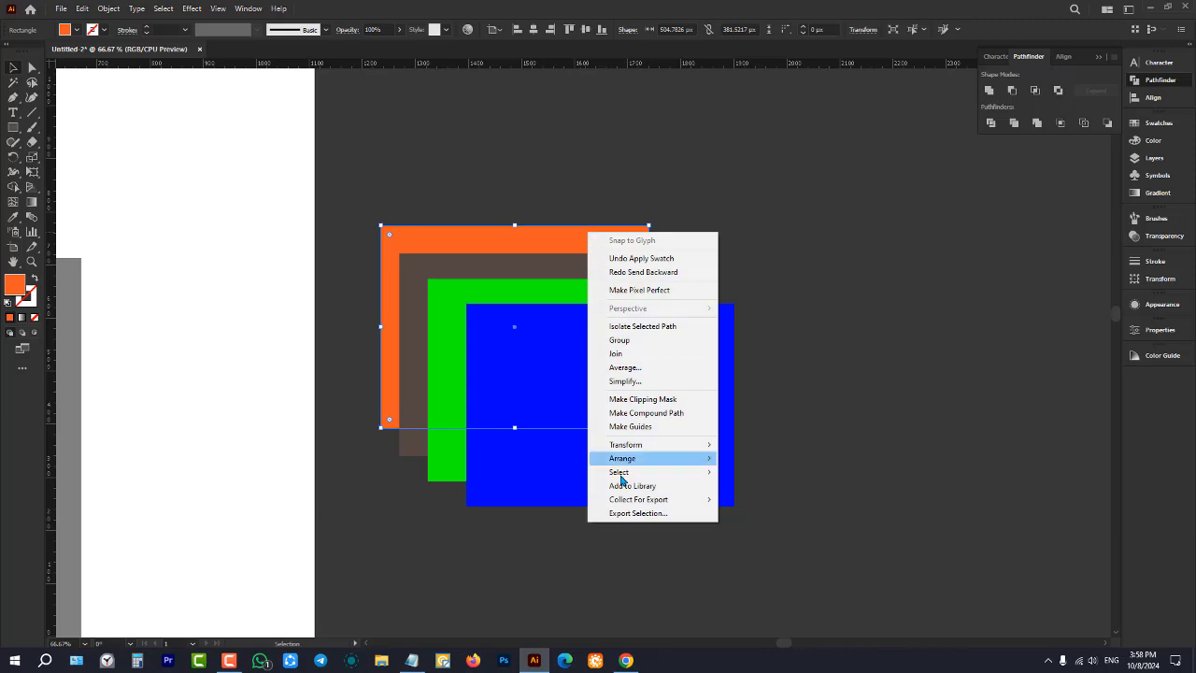
mouse_move(632, 460)
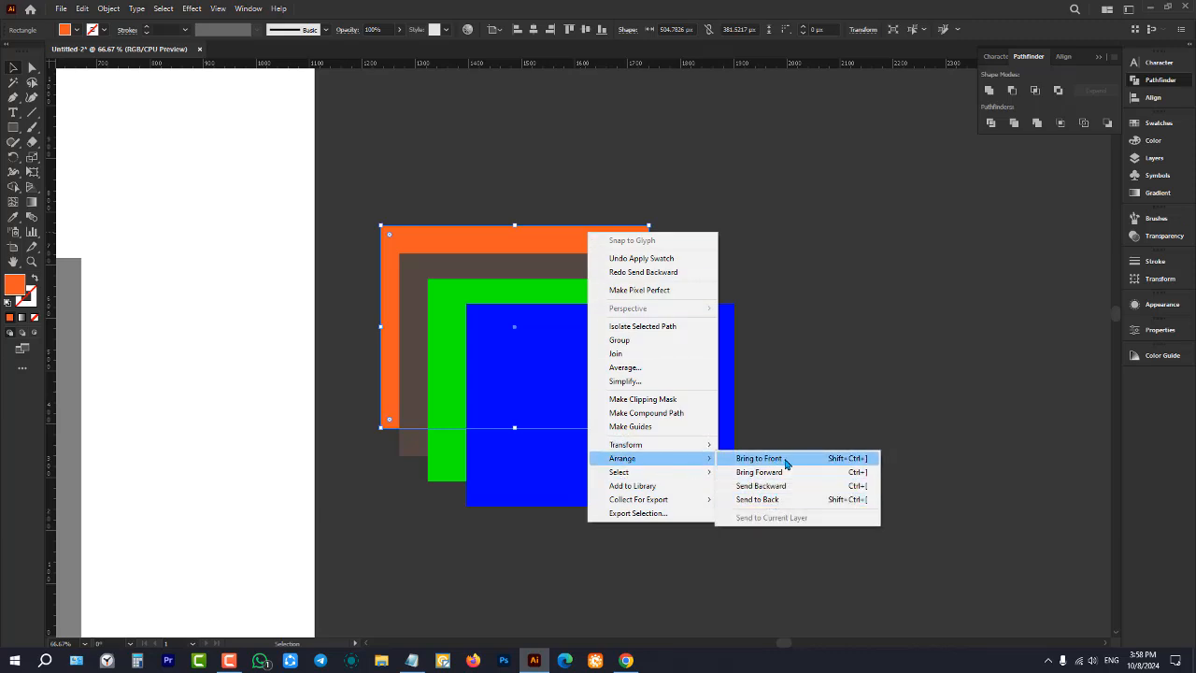
click(786, 459)
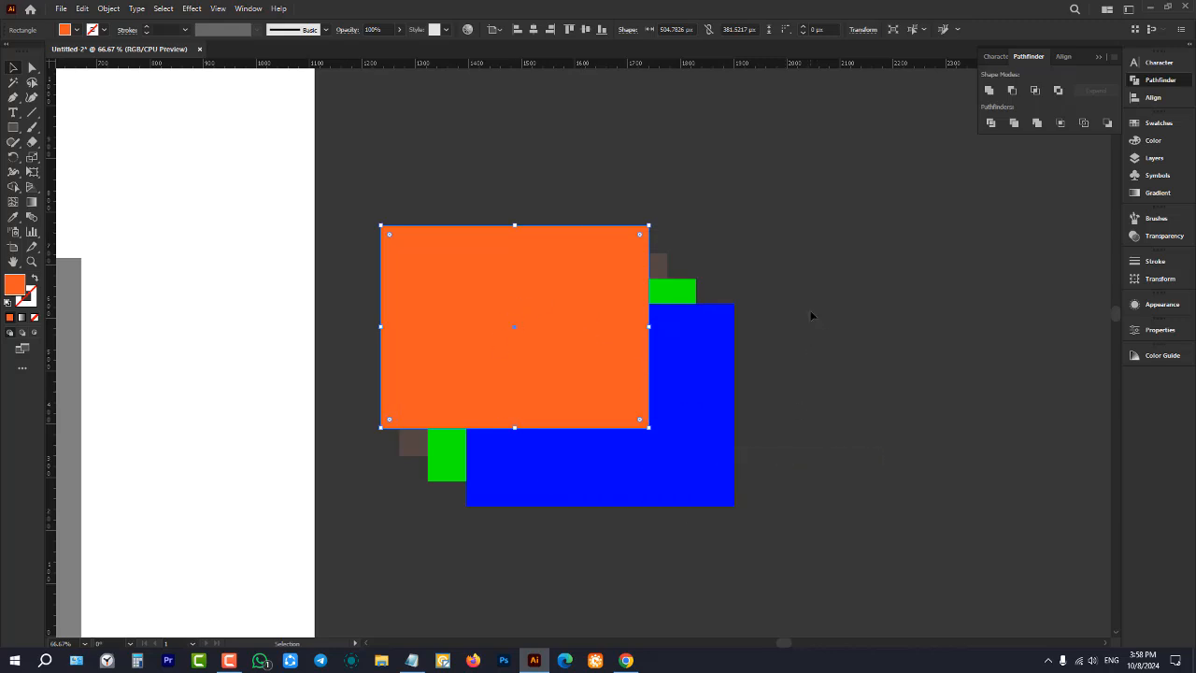
key(ctrl+z)
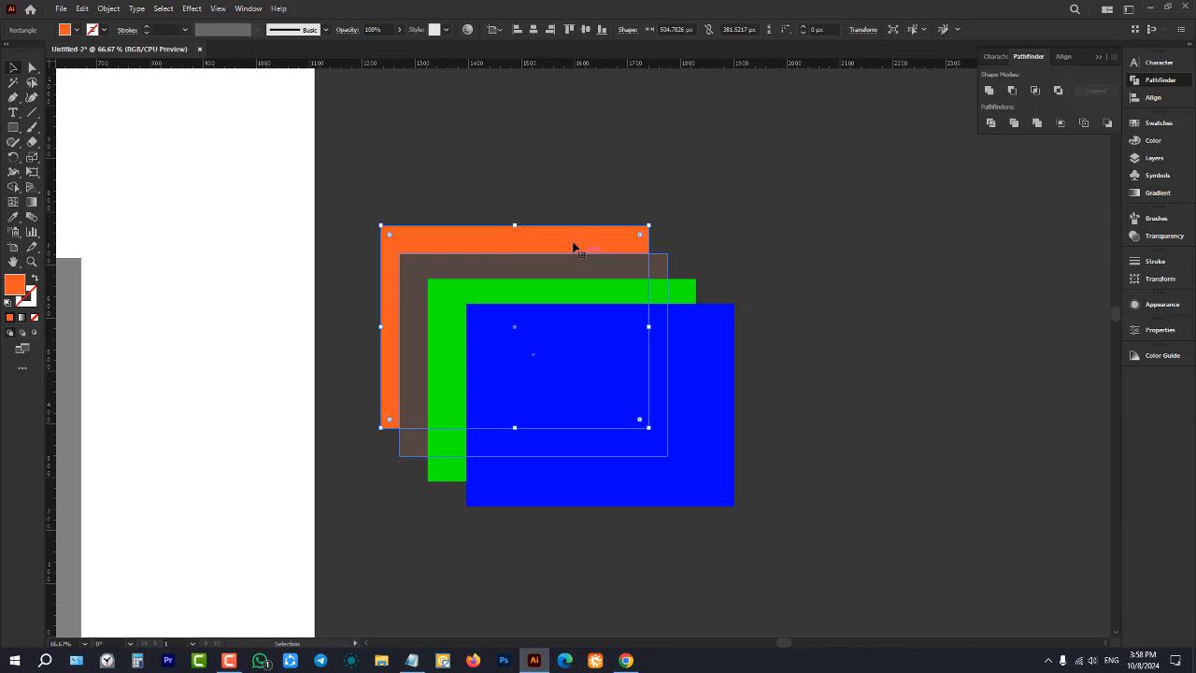
- Bring the orange rectangle one level forward, above the dark brown one
right_click(572, 241)
mouse_move(613, 474)
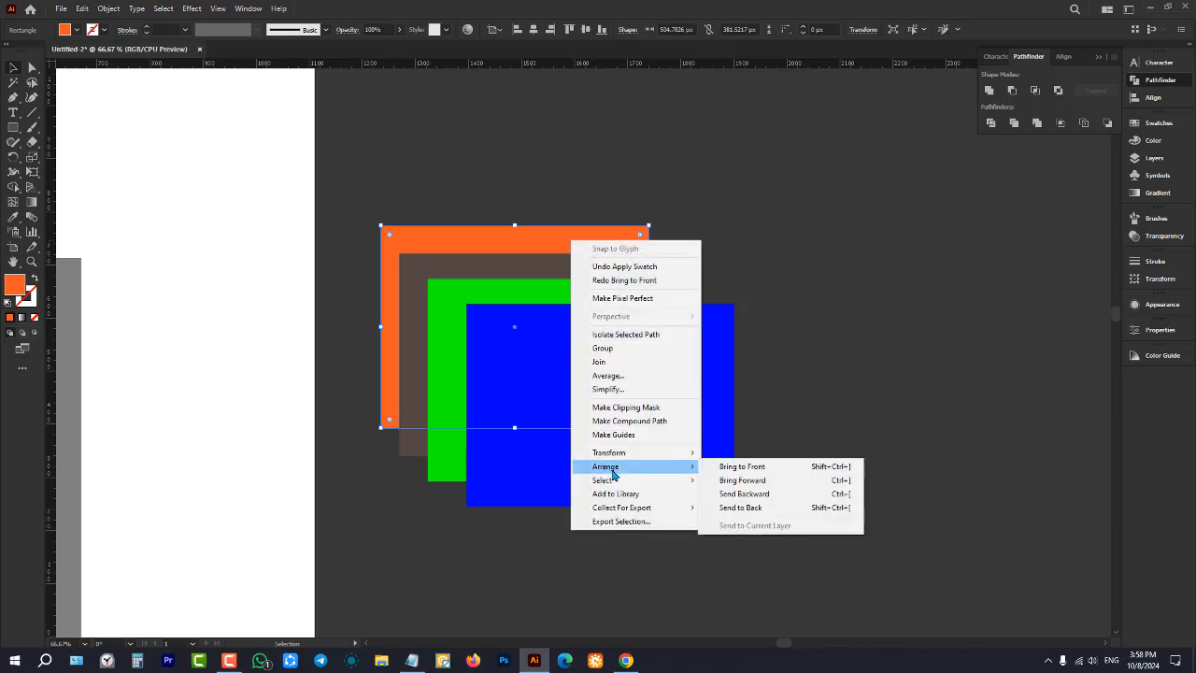
click(744, 481)
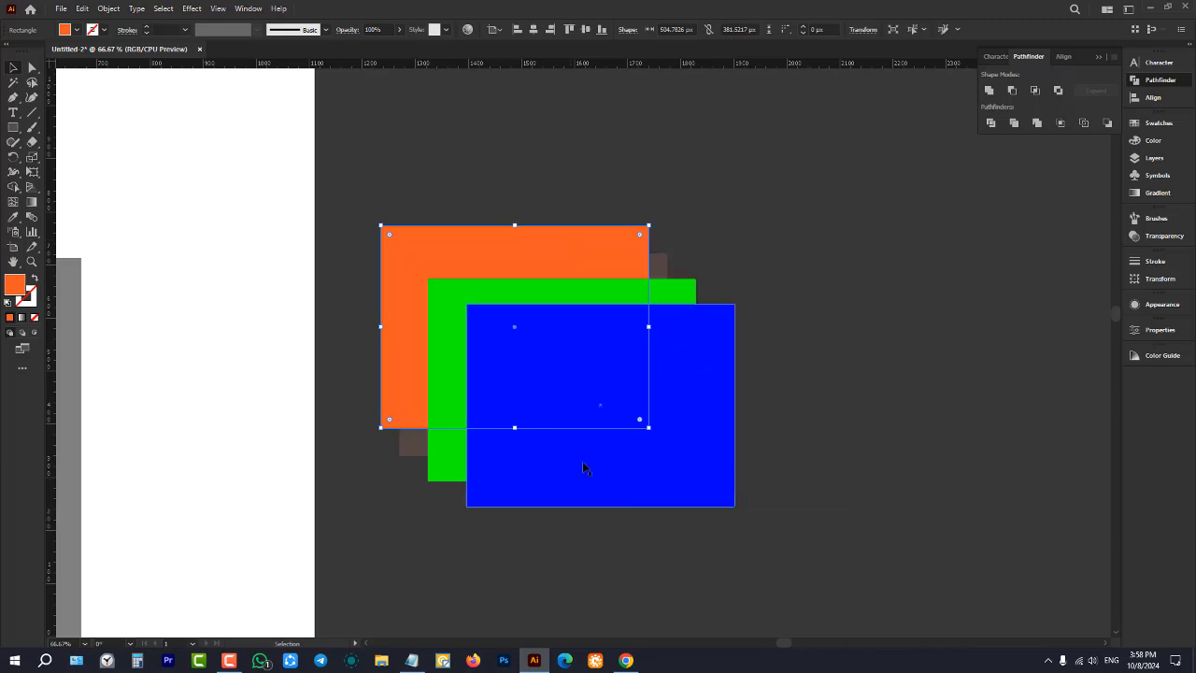
click(411, 441)
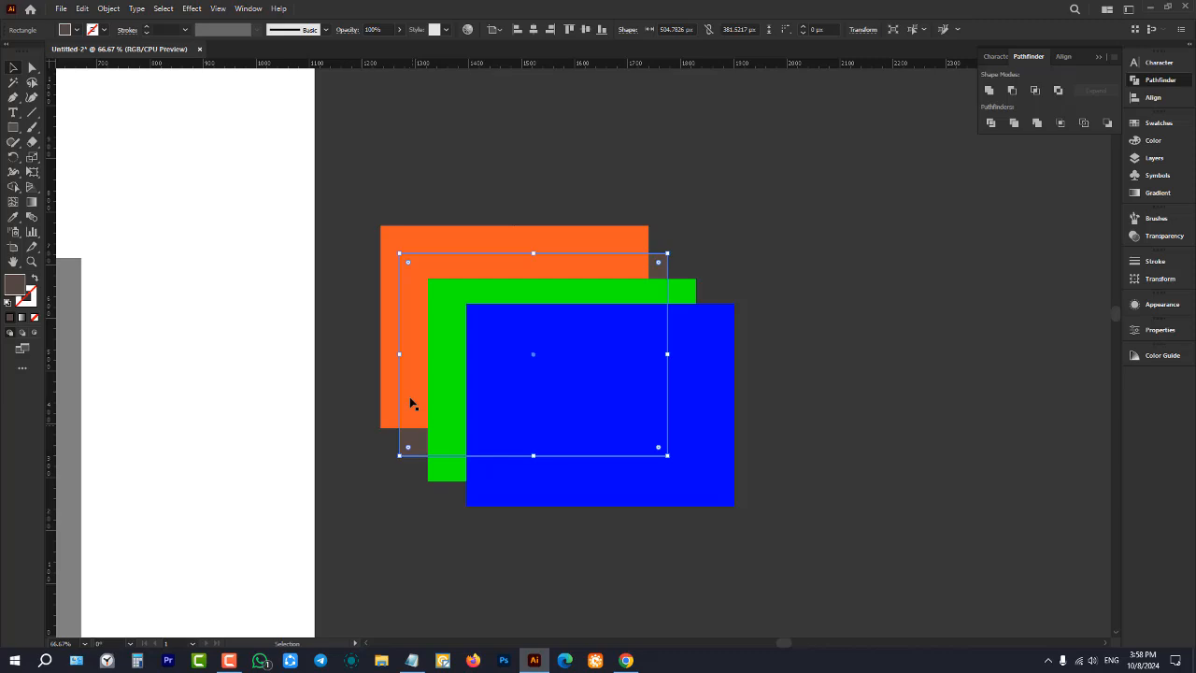
click(371, 454)
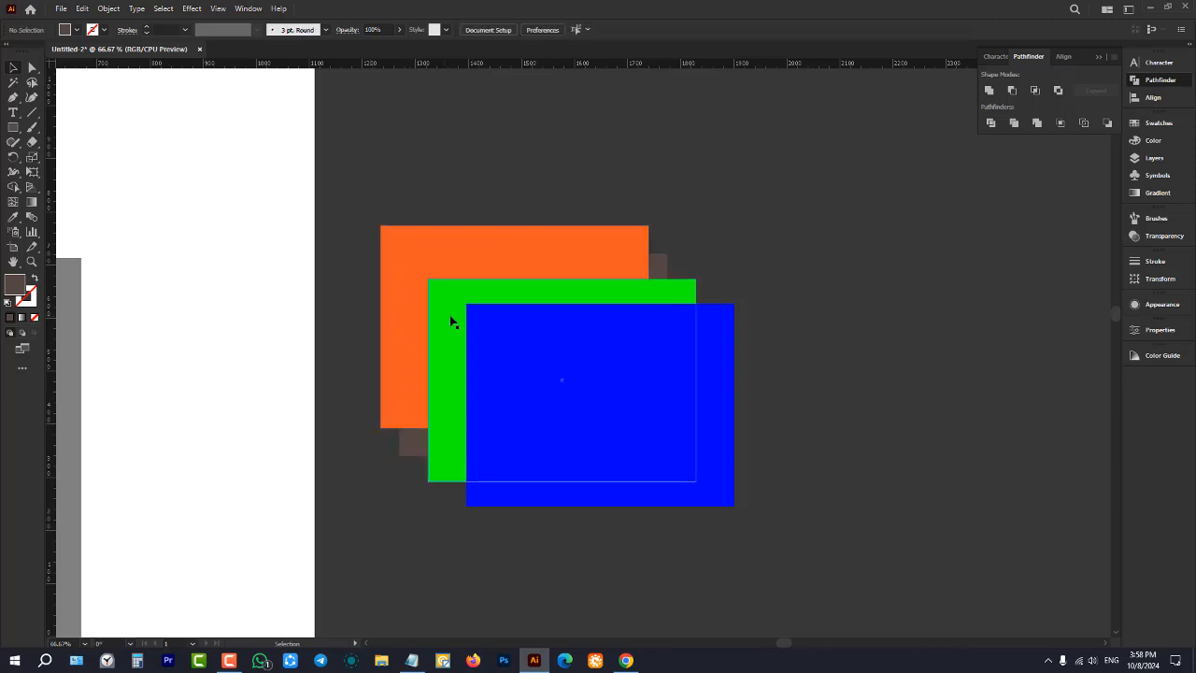
- Bring the orange rectangle forward two more levels, above the green and blue ones
click(389, 268)
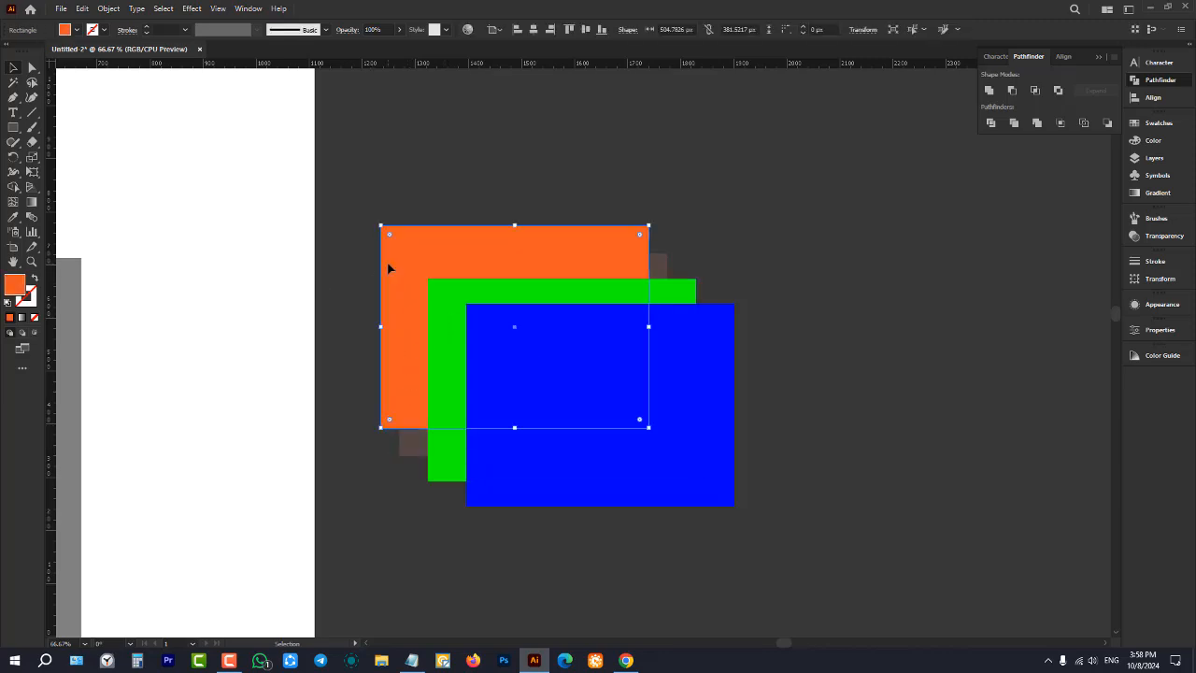
right_click(389, 268)
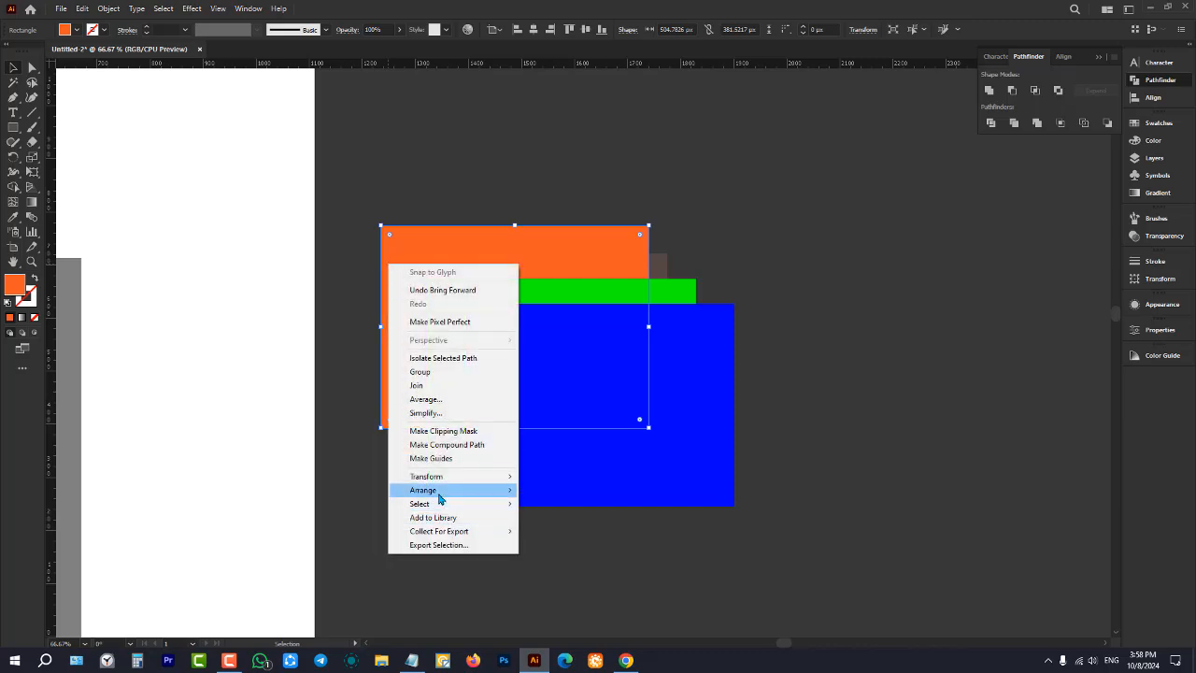
mouse_move(423, 490)
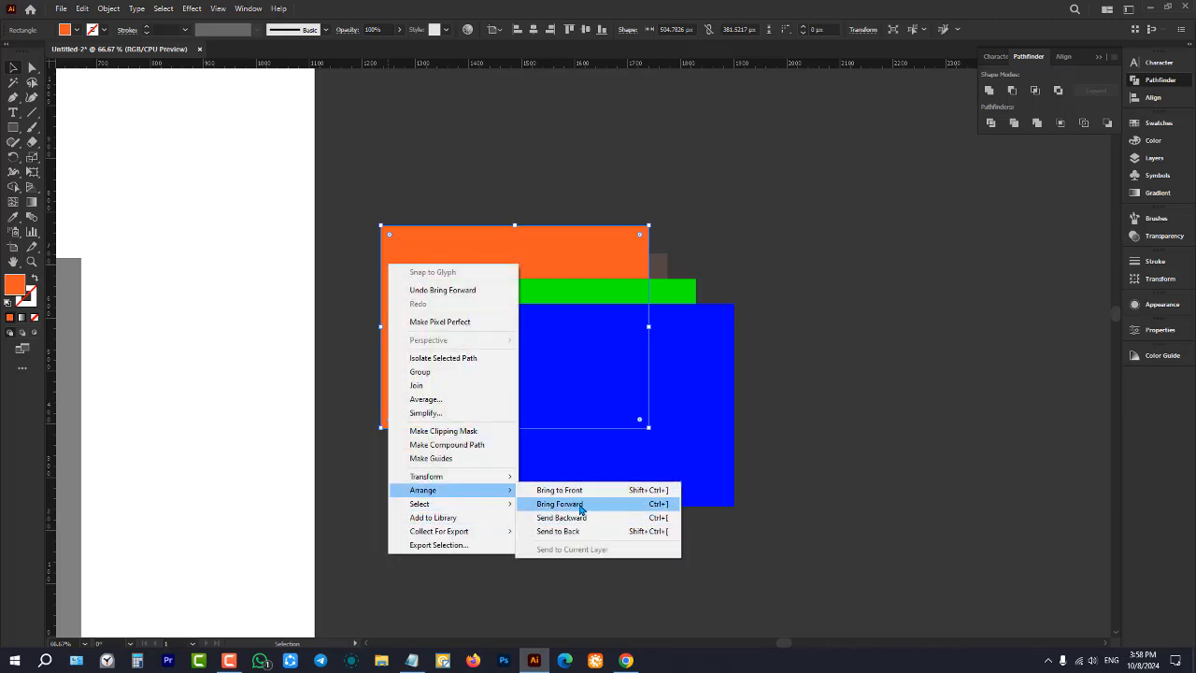
click(579, 506)
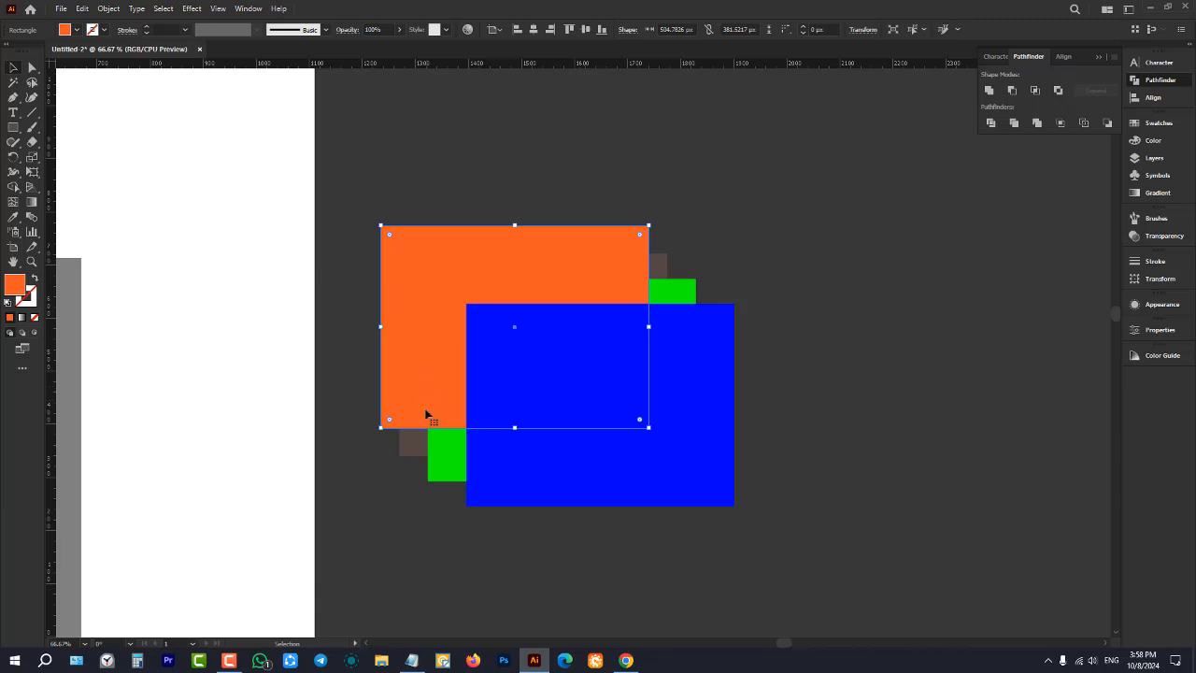
right_click(409, 334)
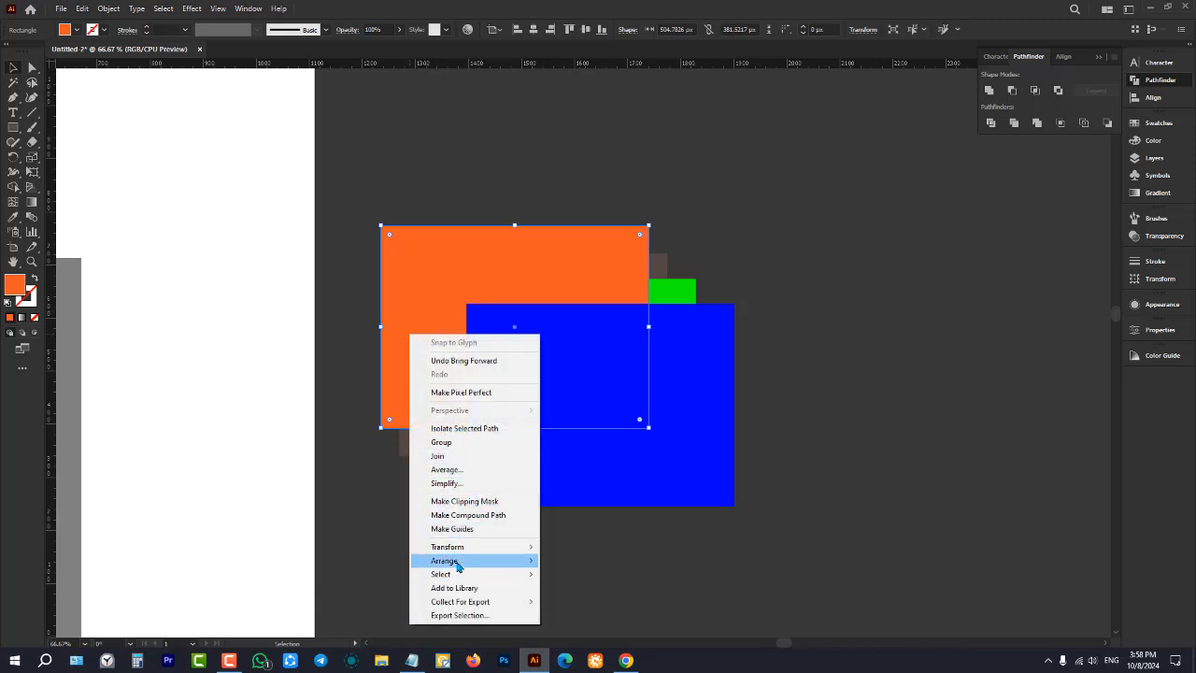
mouse_move(457, 562)
click(588, 574)
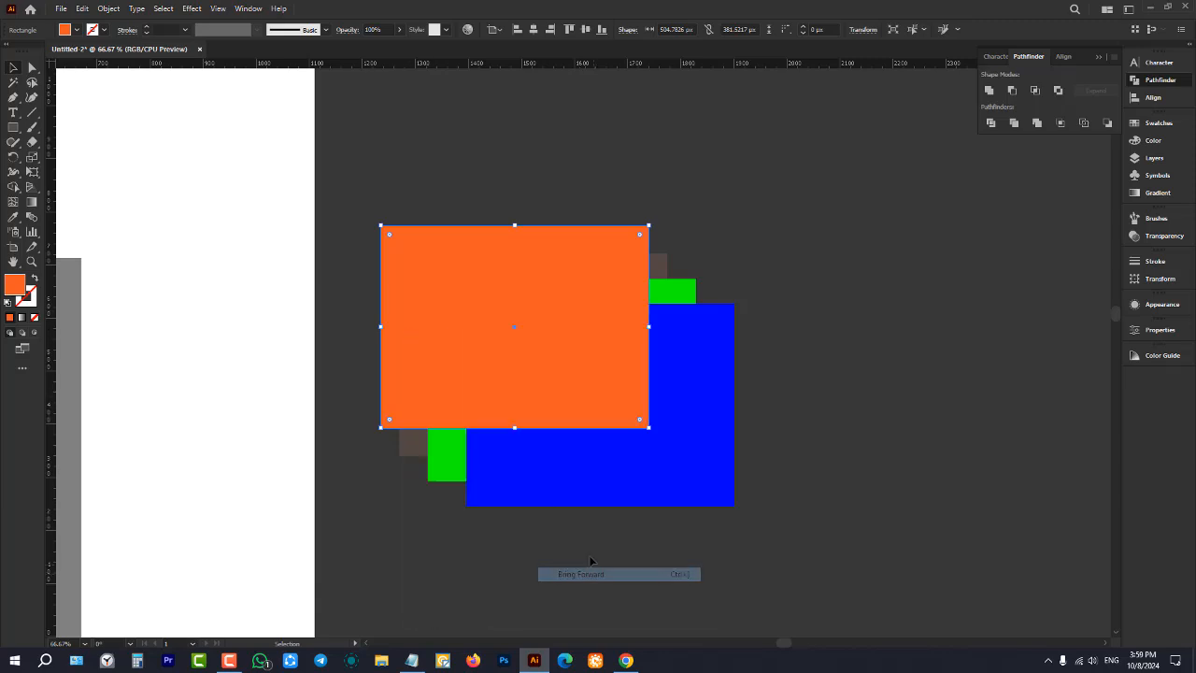
click(836, 328)
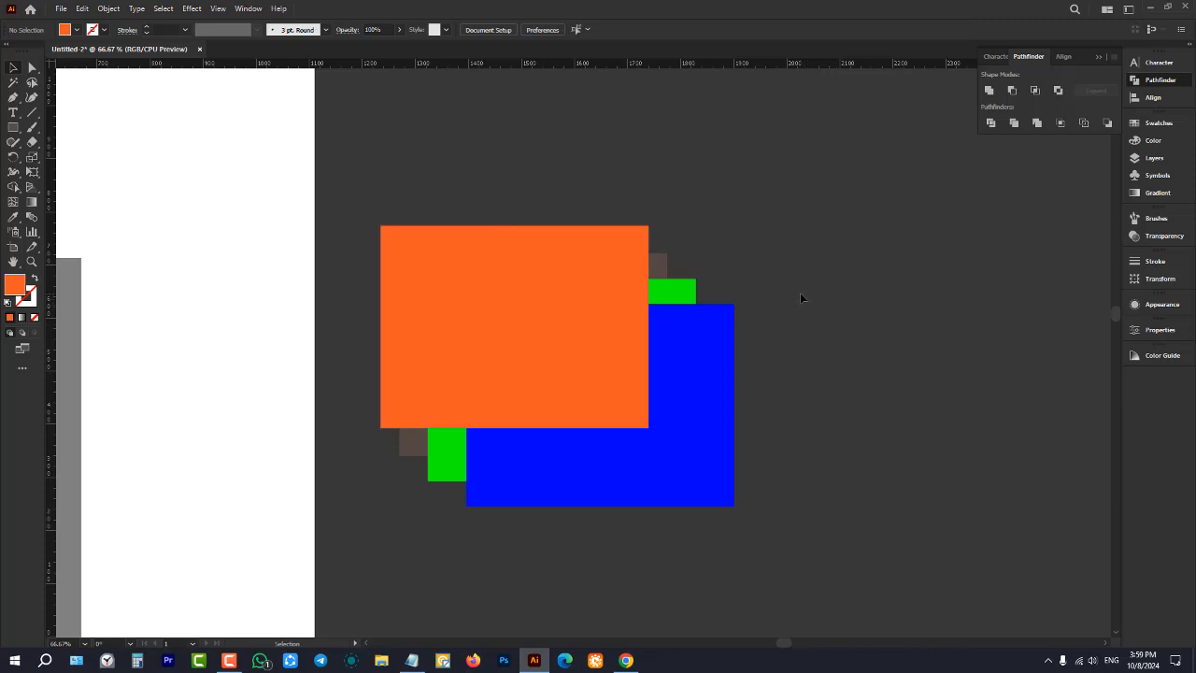
- Undo the three bring-forward changes to the orange rectangle
click(587, 328)
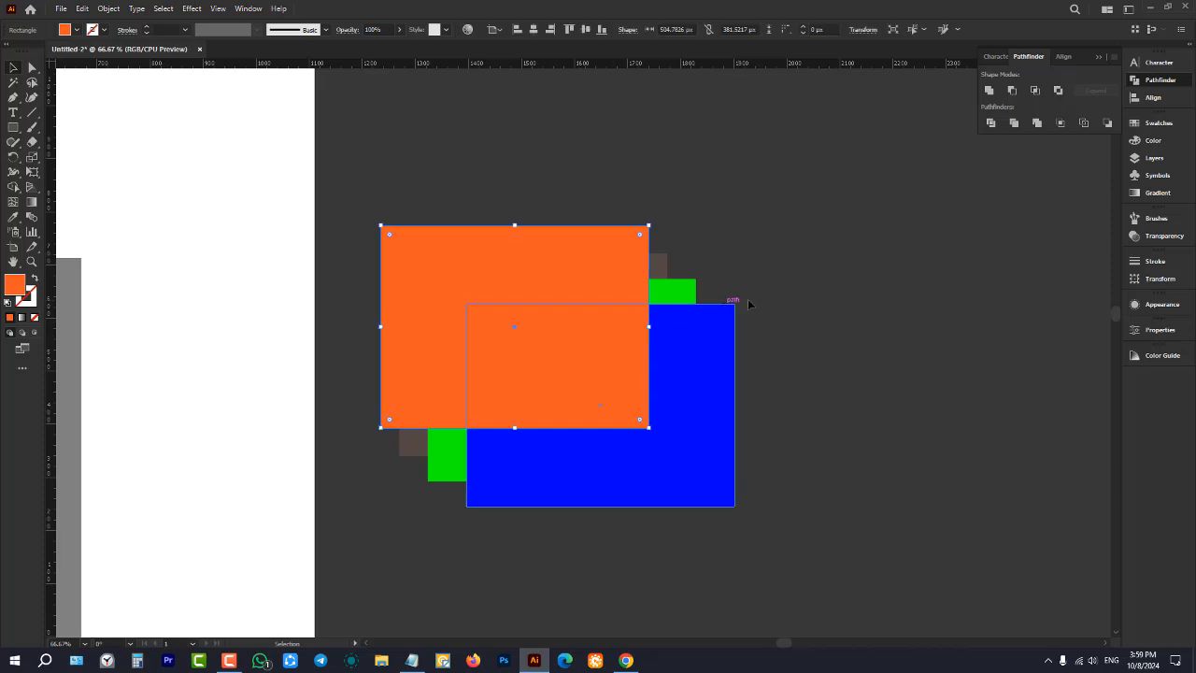
key(a)
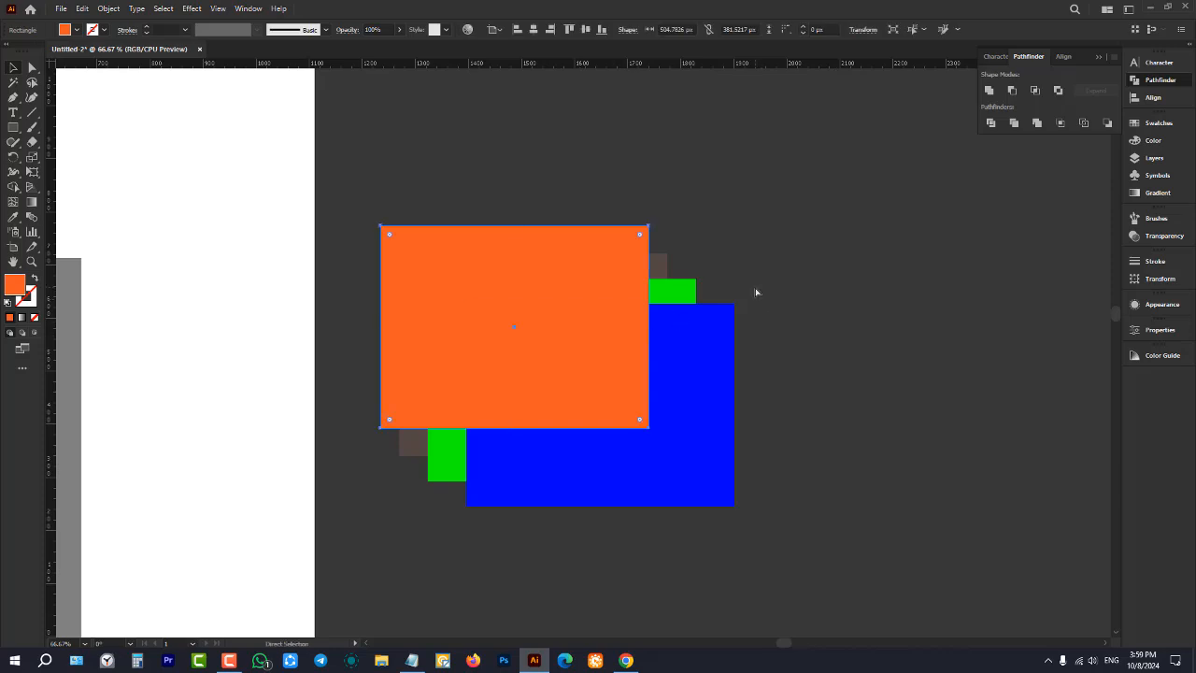
key(ctrl+bracketleft)
key(ctrl+bracketleft)
key(ctrl+bracketleft)
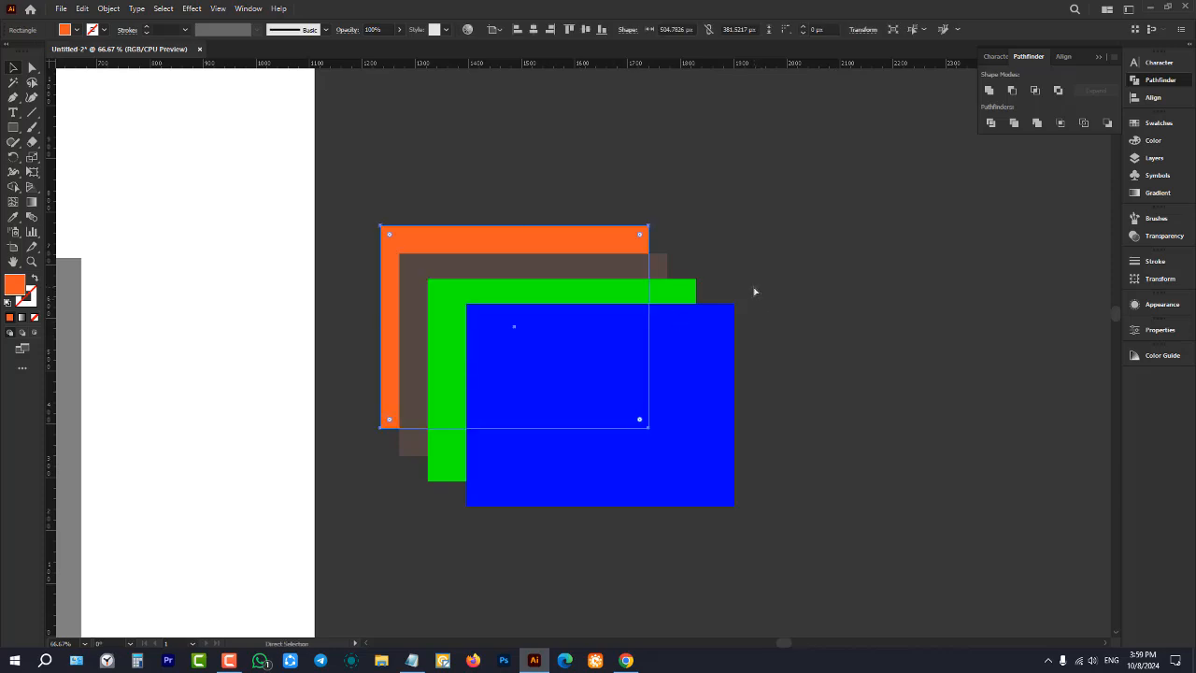
key(v)
click(754, 292)
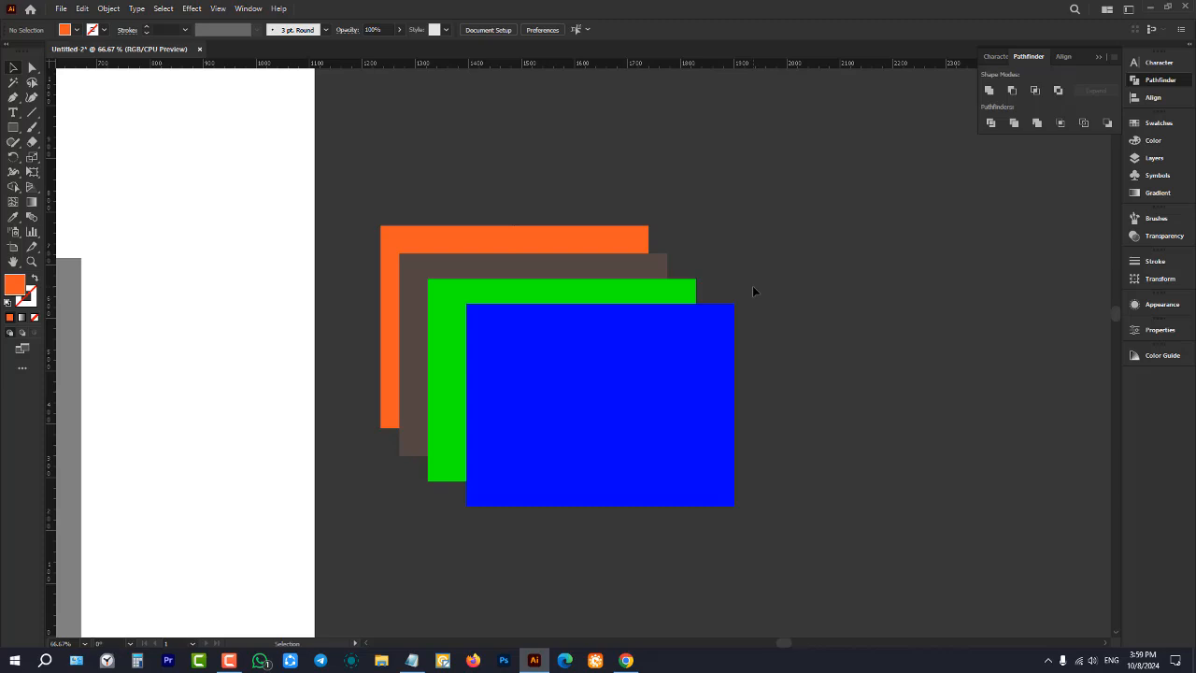
right_click(512, 384)
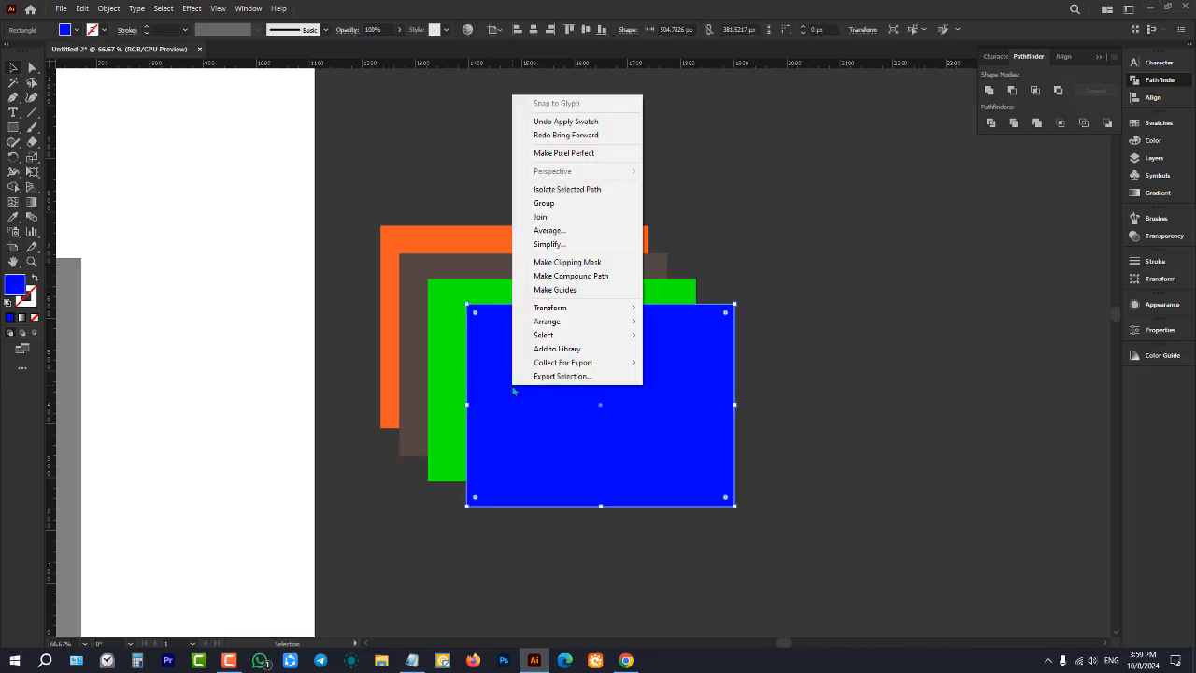
mouse_move(558, 324)
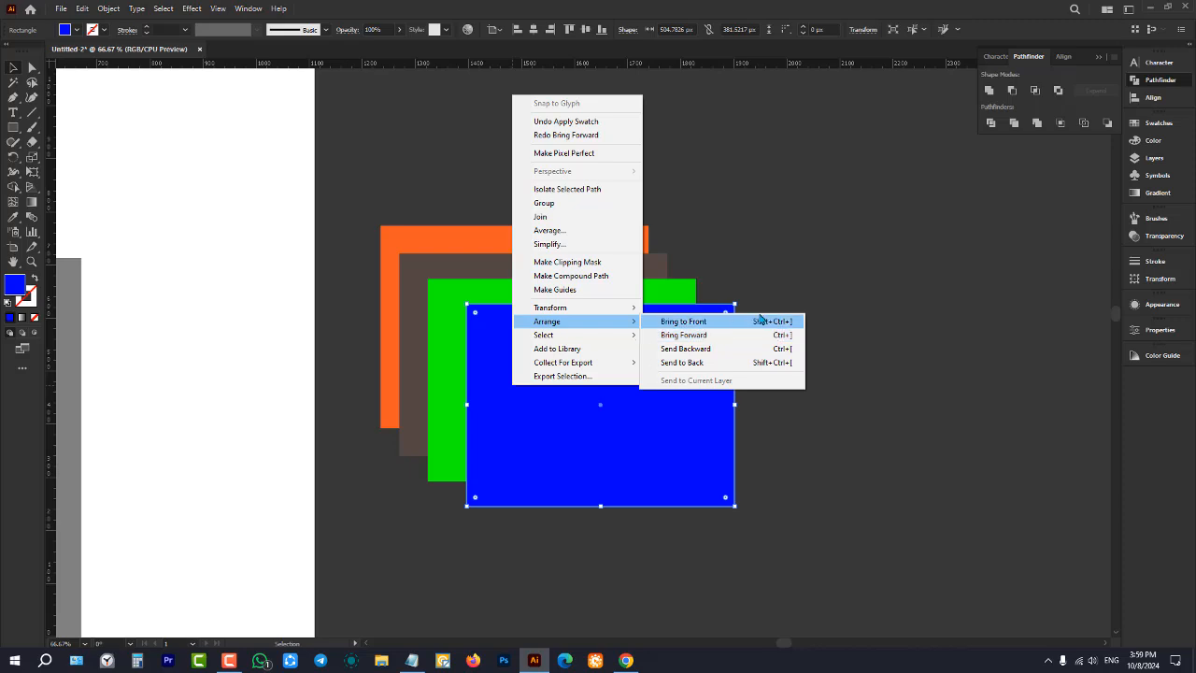
click(796, 254)
- Try deleting all four overlapping colored rectangles beside the artboard and undo the deletion
scroll(827, 382, down, 2)
drag(710, 248, 845, 425)
key(Delete)
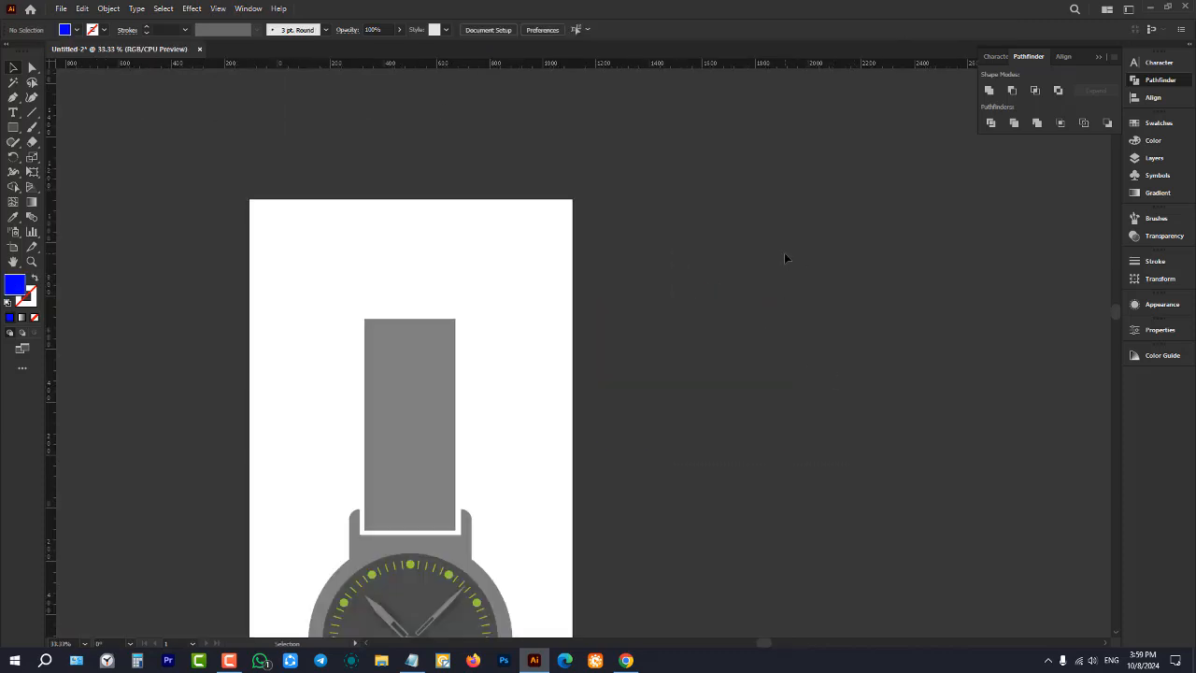
scroll(464, 280, down, 2)
key(a)
key(ctrl+z)
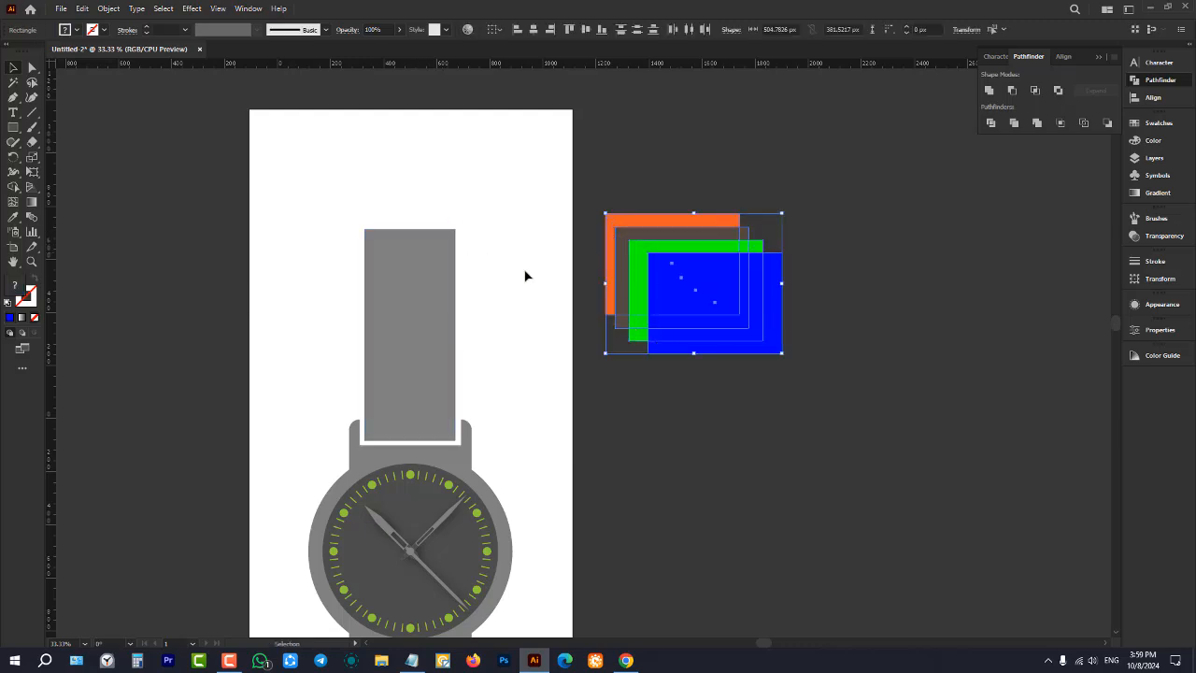
scroll(534, 195, up, 1)
click(533, 195)
- Move the dark brown rectangle over the upper end of the top strap and delete the orange, green and blue rectangles
drag(701, 346, 439, 238)
scroll(435, 226, up, 2)
drag(764, 234, 946, 461)
key(Delete)
scroll(485, 288, down, 1)
- Send the dark brown rectangle to the back so it sits behind the gray upper strap
click(486, 287)
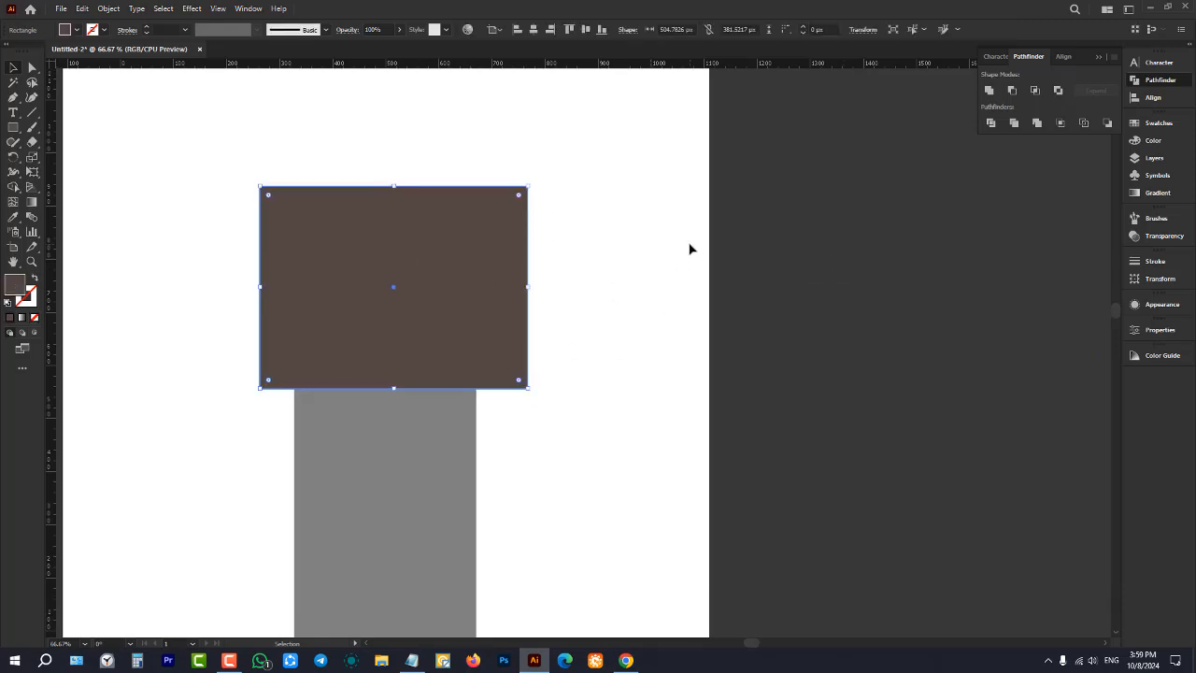
key(a)
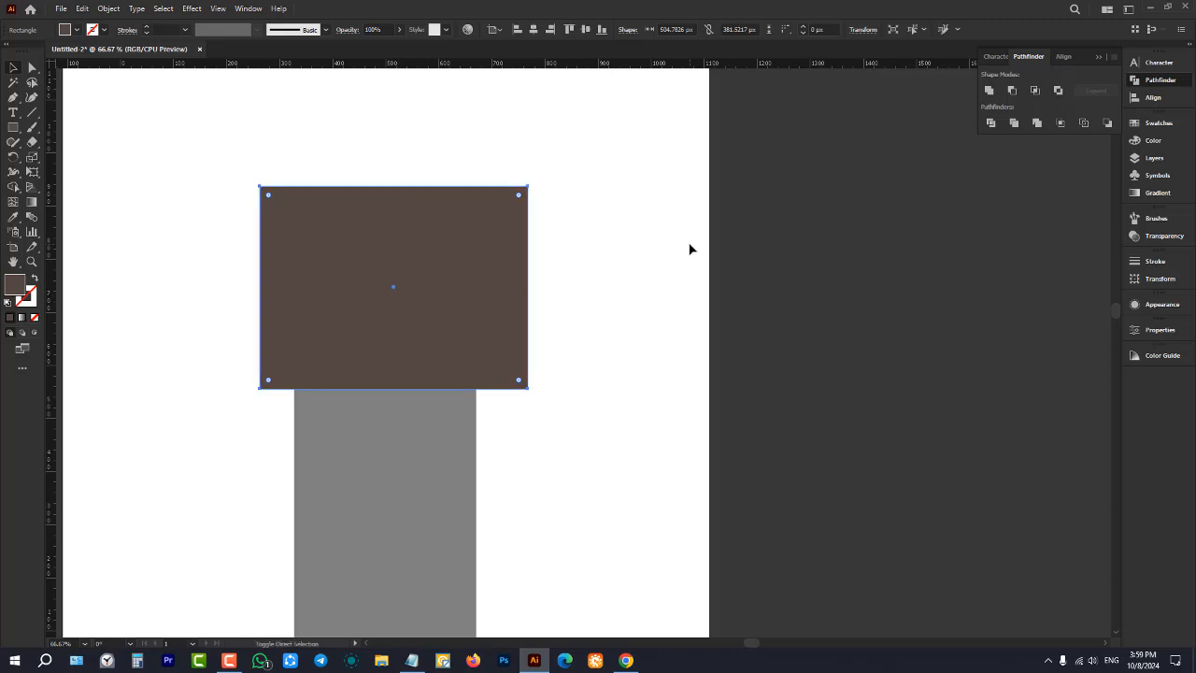
key(ctrl+shift+bracketleft)
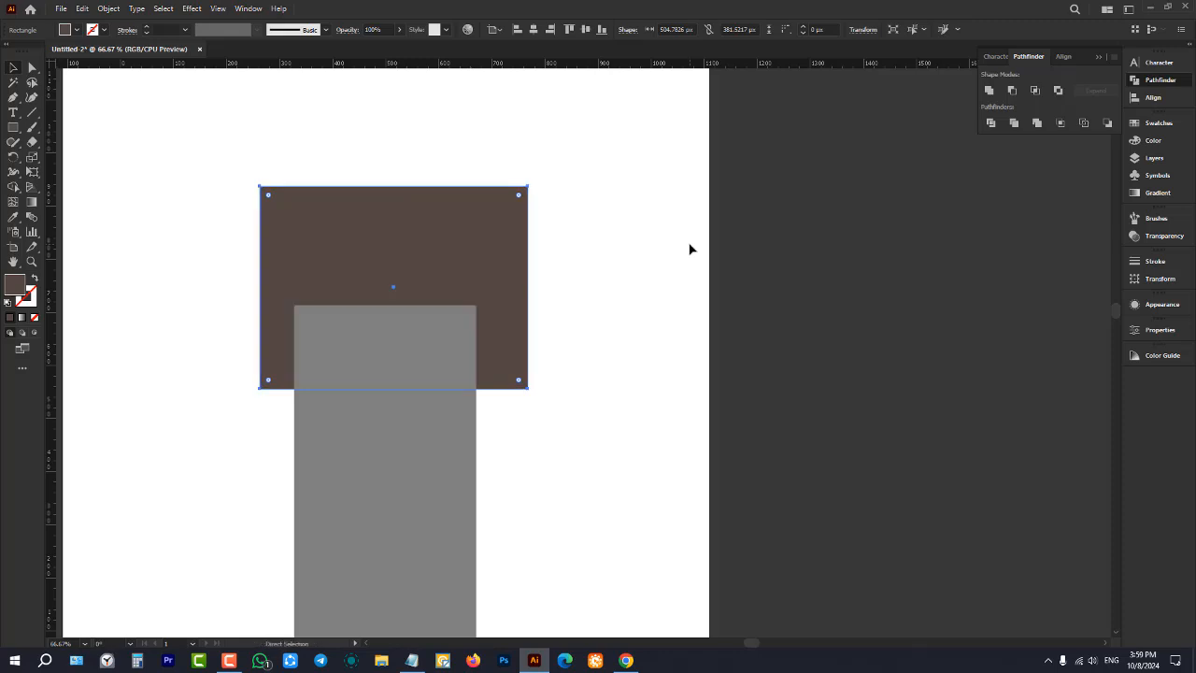
key(v)
click(545, 268)
scroll(546, 268, down, 2)
scroll(472, 285, up, 2)
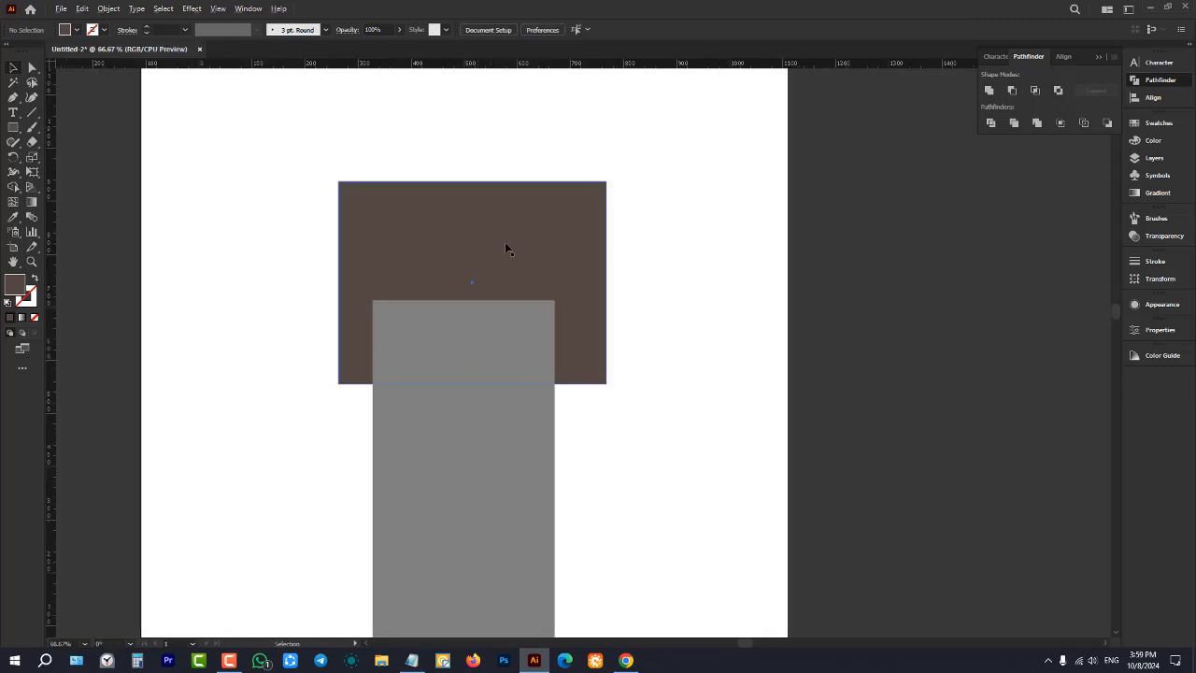
- Center the dark brown rectangle horizontally on the artboard and lower its top edge to a height of about 366 px
click(505, 242)
click(538, 33)
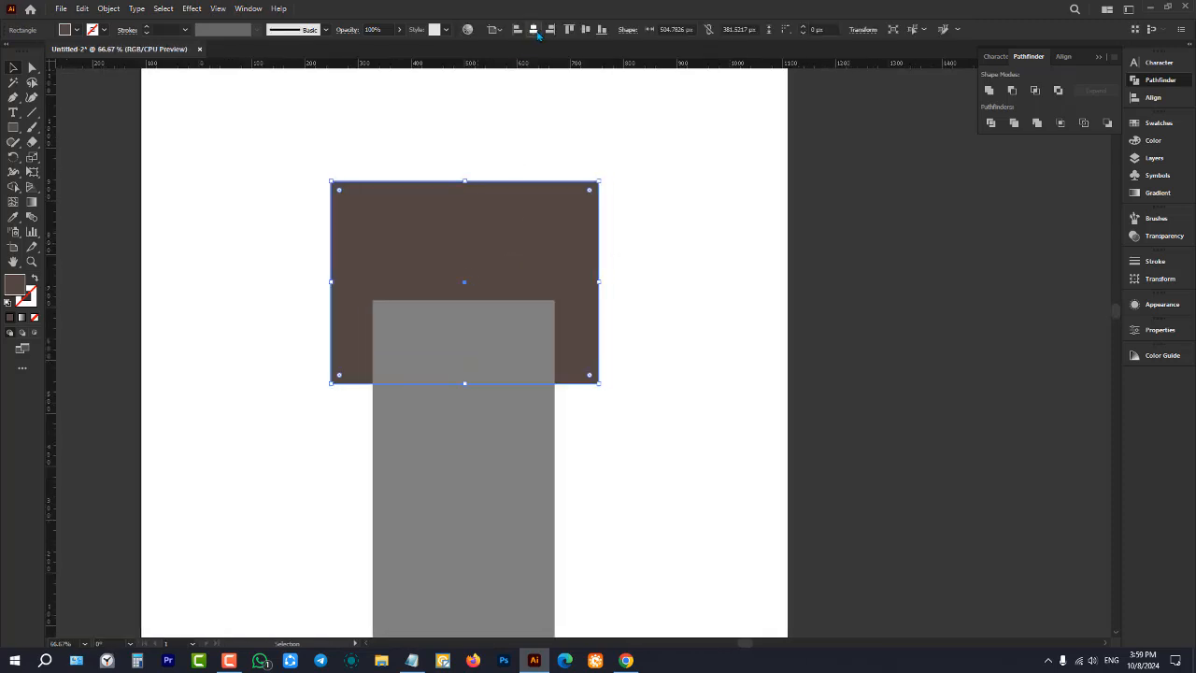
click(668, 190)
click(479, 195)
drag(466, 183, 467, 190)
click(518, 163)
scroll(604, 286, down, 2)
scroll(613, 297, up, 1)
scroll(613, 297, up, 1)
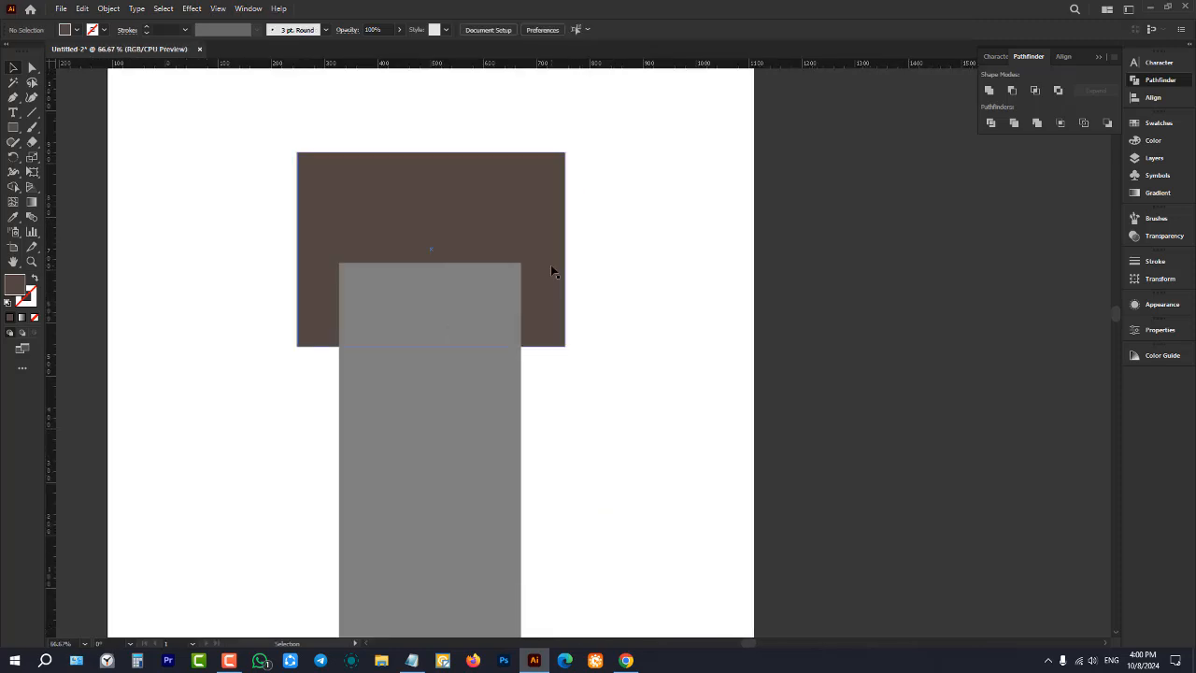
- Narrow the dark brown rectangle evenly from both sides to a width of about 466 px
click(558, 266)
drag(566, 253, 548, 253)
click(635, 271)
scroll(602, 278, down, 3)
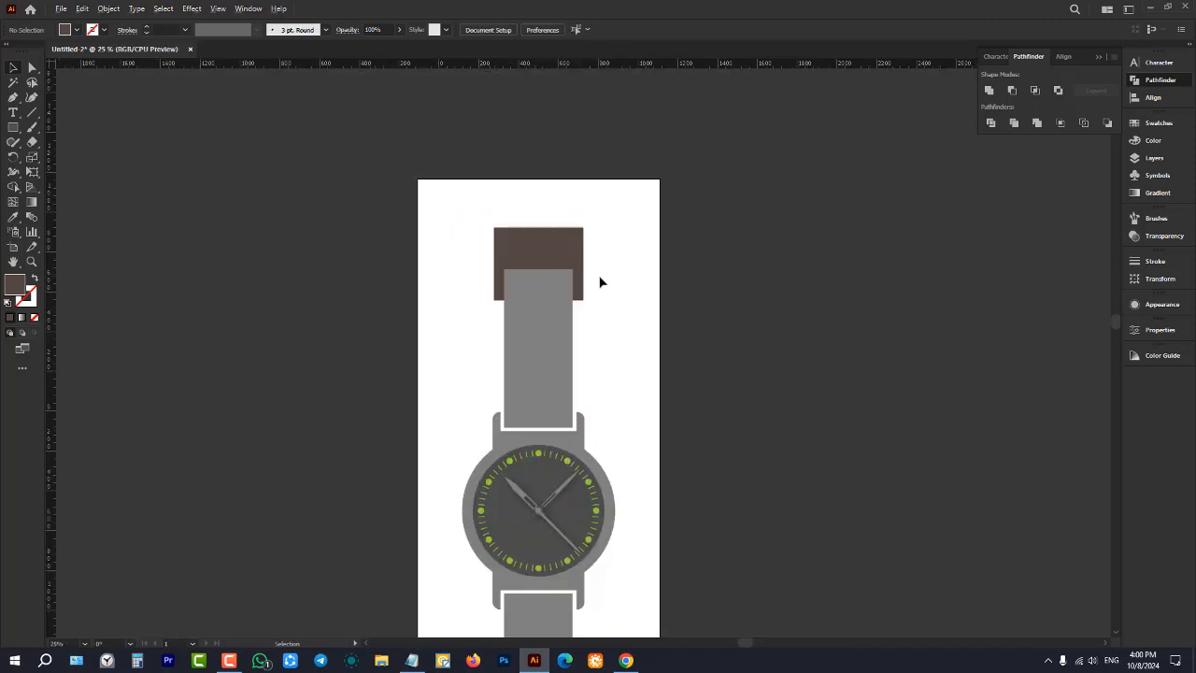
scroll(539, 253, up, 4)
click(541, 250)
drag(557, 243, 561, 244)
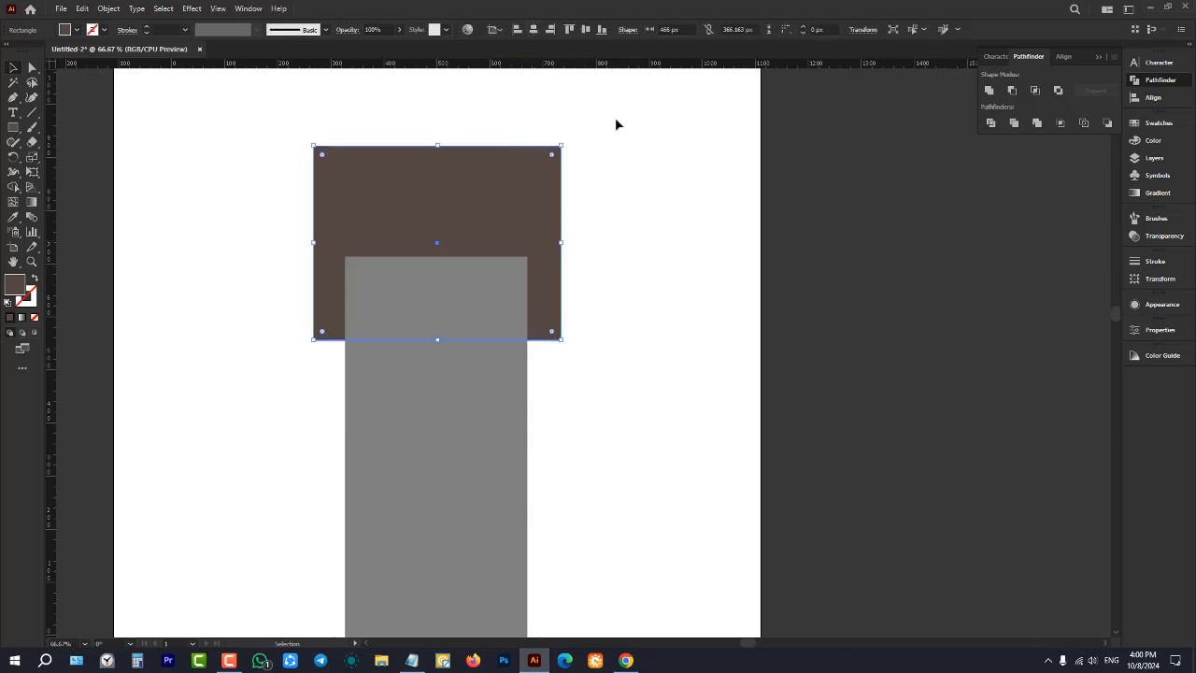
- Center the gray upper strap horizontally on the artboard, in line with the dark brown rectangle
click(486, 309)
click(533, 30)
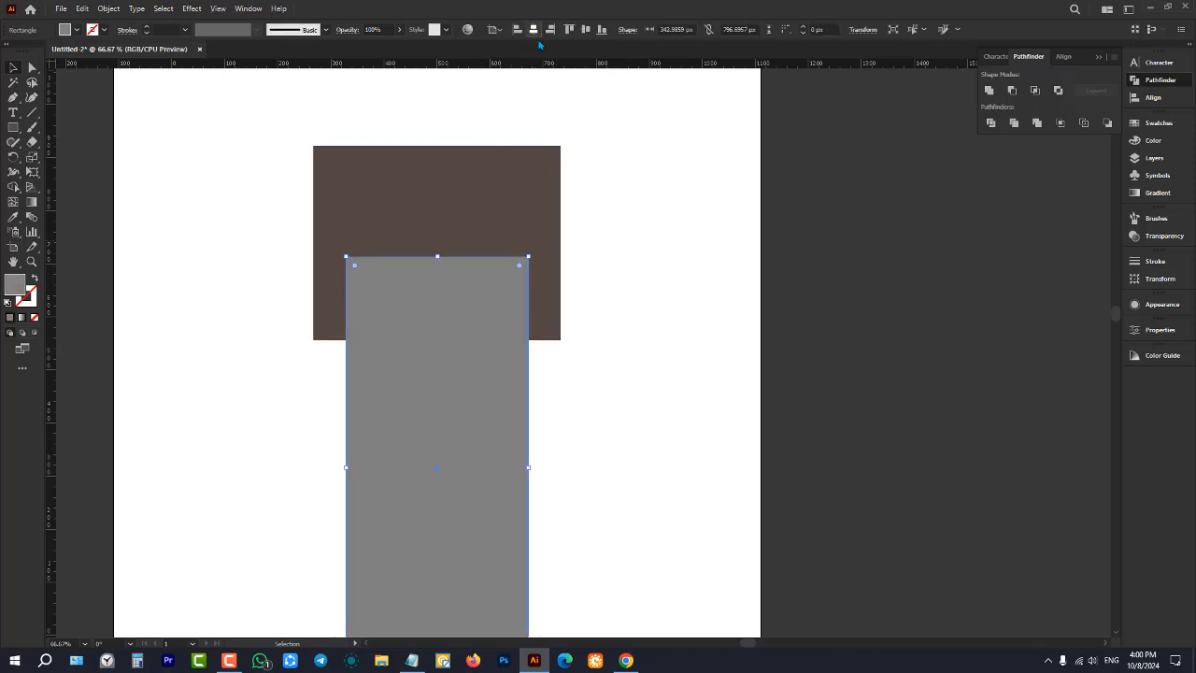
click(569, 256)
scroll(582, 419, down, 4)
scroll(558, 338, up, 4)
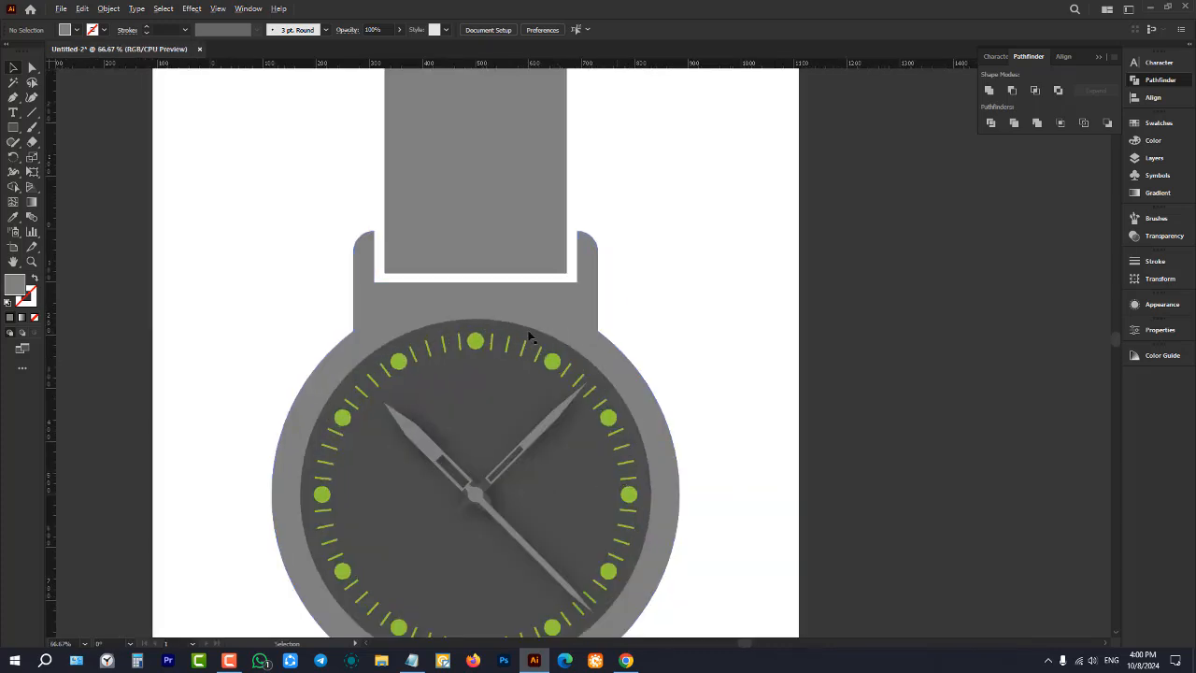
- Draw a gray rectangle about 387 × 241 px over the upper strap's end and move it up to the brown rectangle's bottom edge
scroll(529, 339, down, 4)
scroll(461, 278, up, 3)
scroll(461, 278, up, 1)
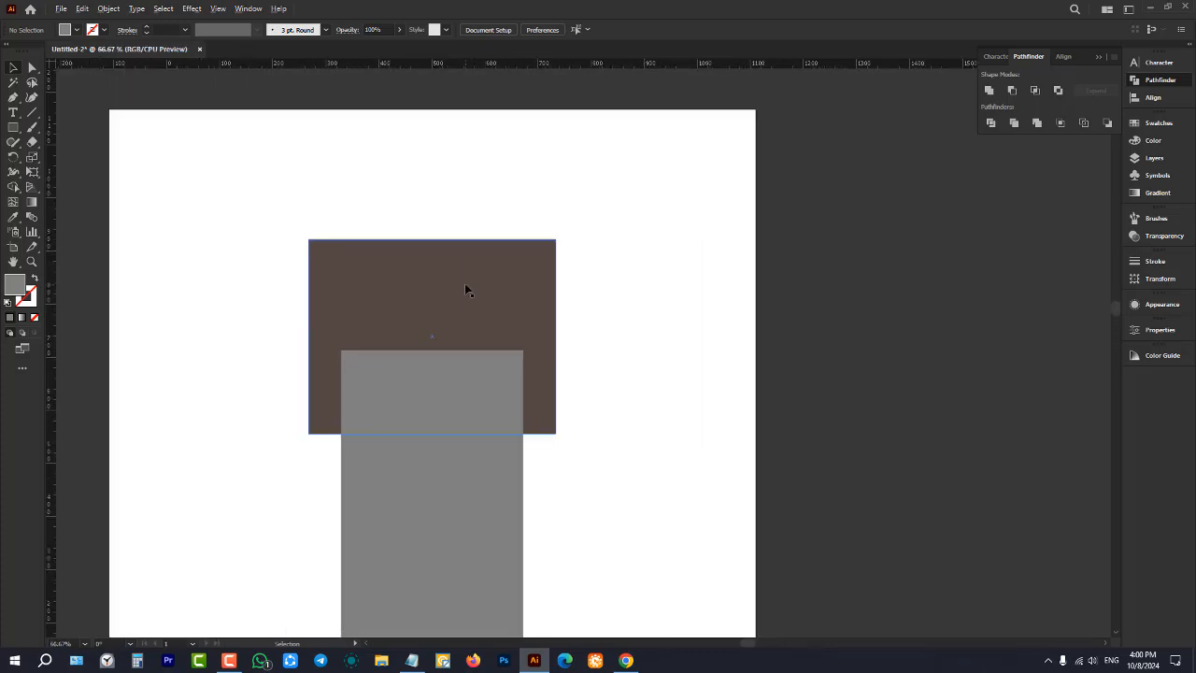
scroll(458, 234, down, 2)
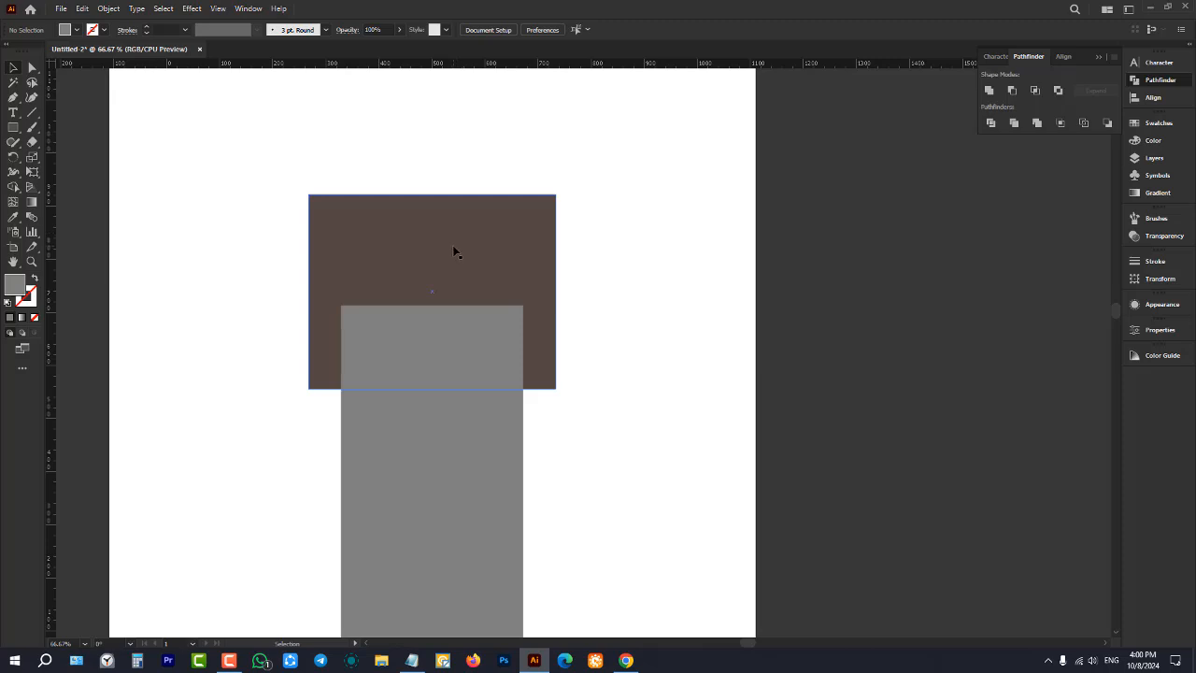
scroll(448, 229, down, 1)
click(13, 128)
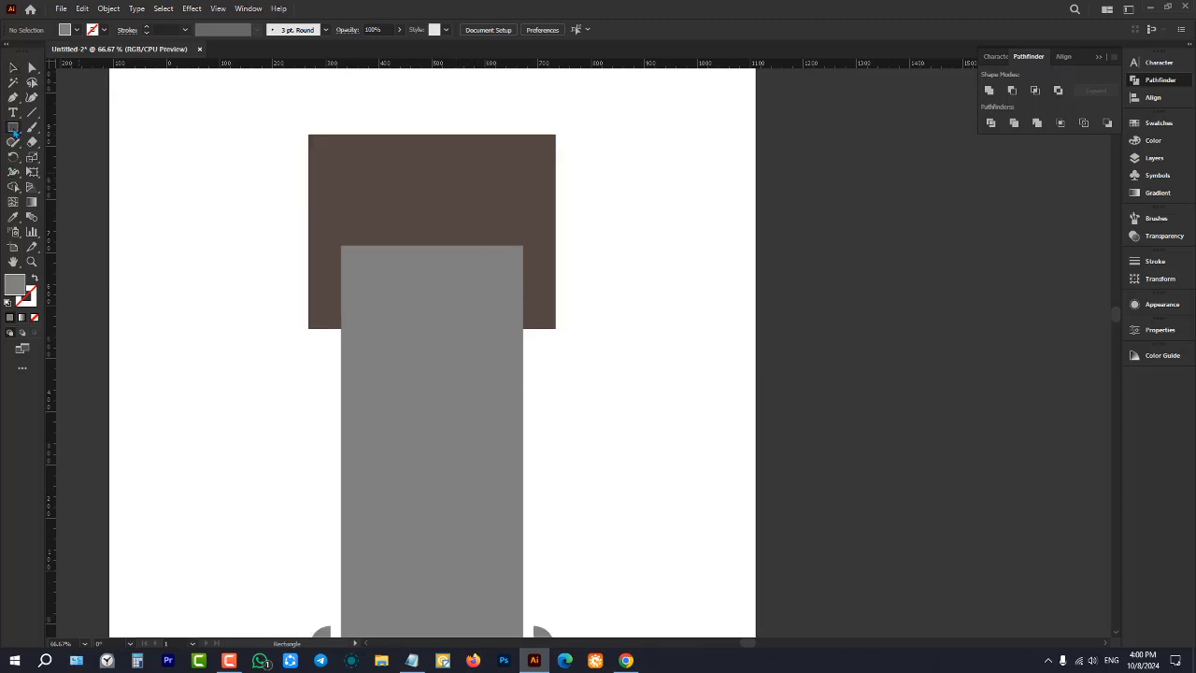
drag(333, 227, 537, 351)
click(13, 67)
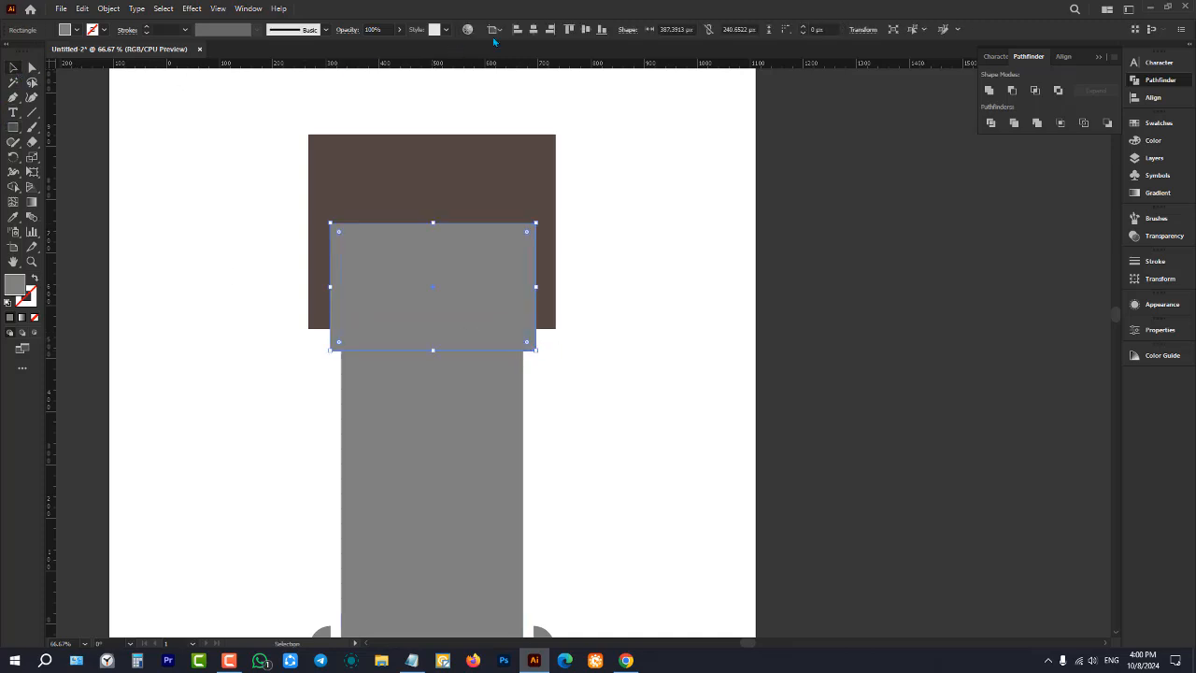
drag(409, 309, 405, 281)
click(660, 176)
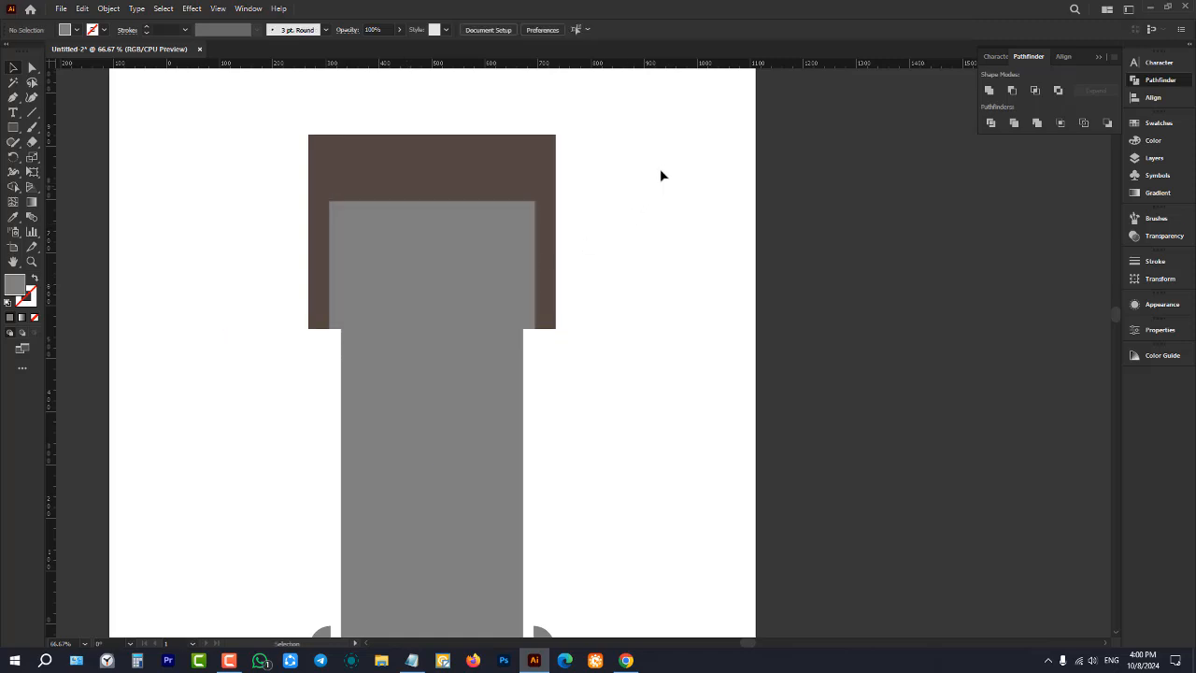
- Recolor the new gray rectangle over the strap's end dark blue
drag(659, 161, 526, 224)
scroll(564, 194, up, 2)
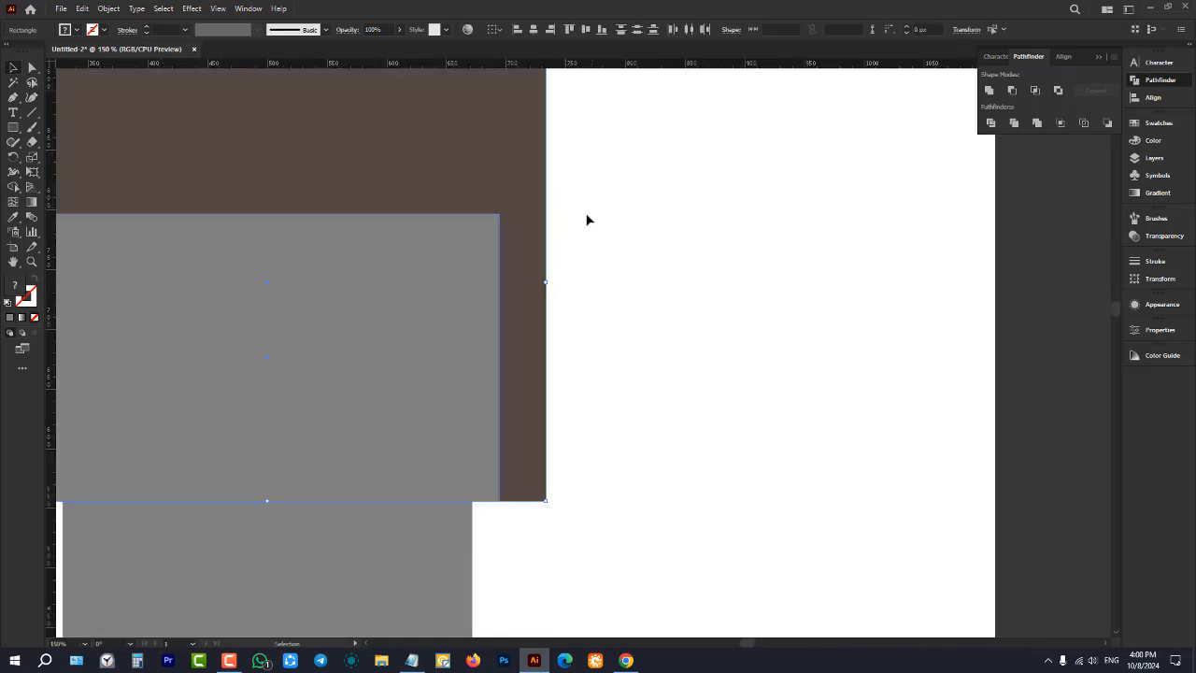
click(555, 241)
scroll(555, 243, down, 3)
click(533, 253)
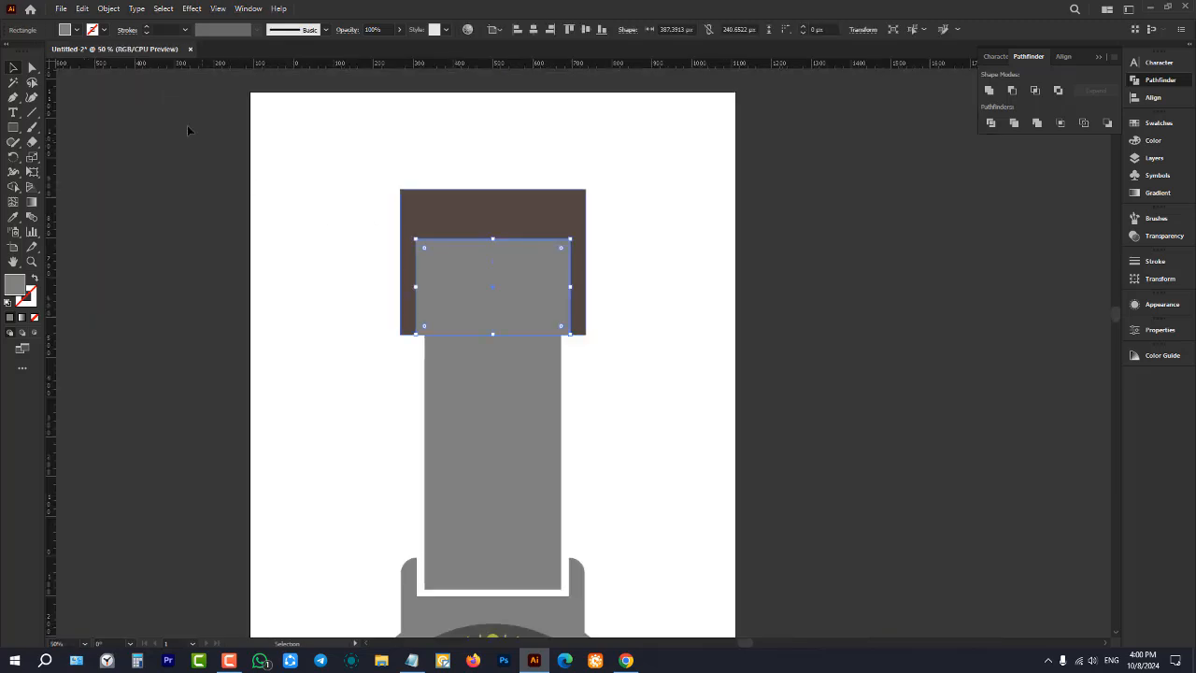
click(77, 29)
click(113, 62)
click(355, 257)
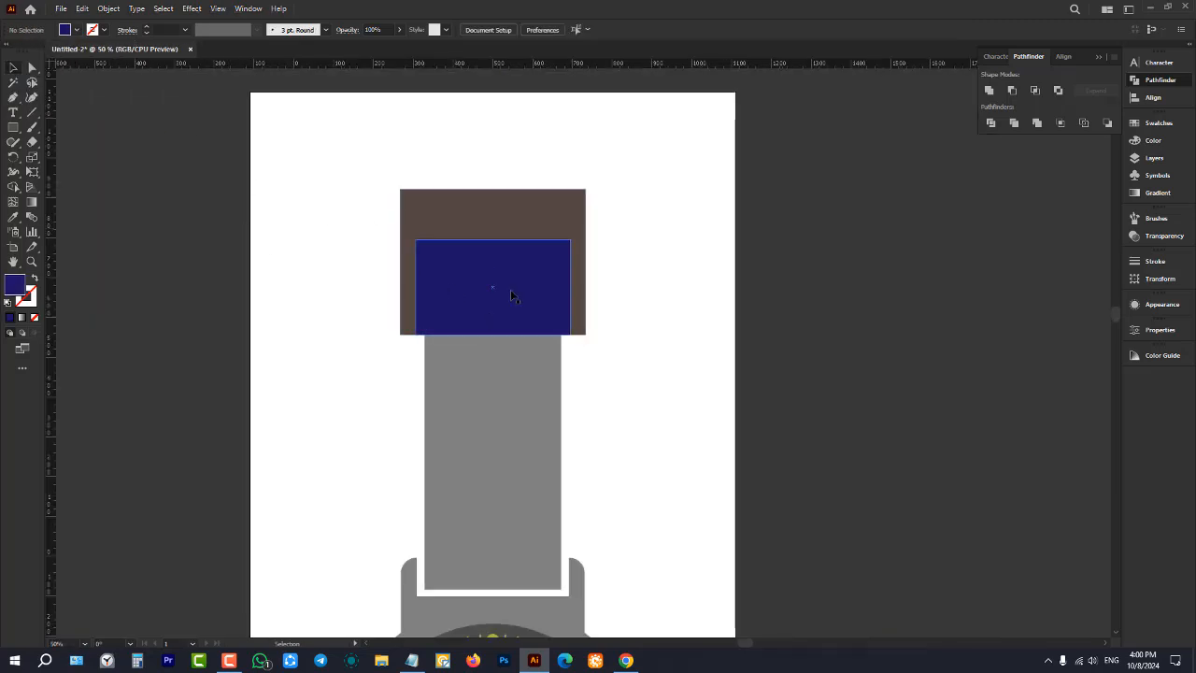
- Subtract the dark blue rectangle from the dark brown one with Minus Front to leave an inverted U shape
click(512, 297)
scroll(549, 250, up, 2)
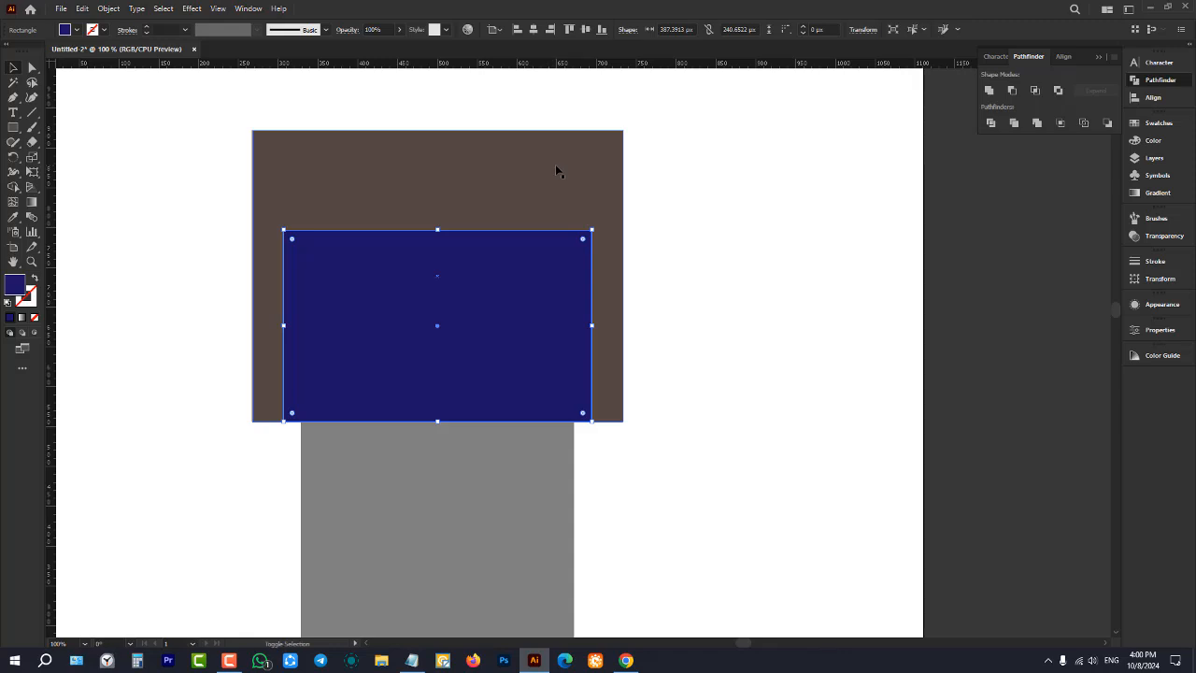
shift+click(555, 168)
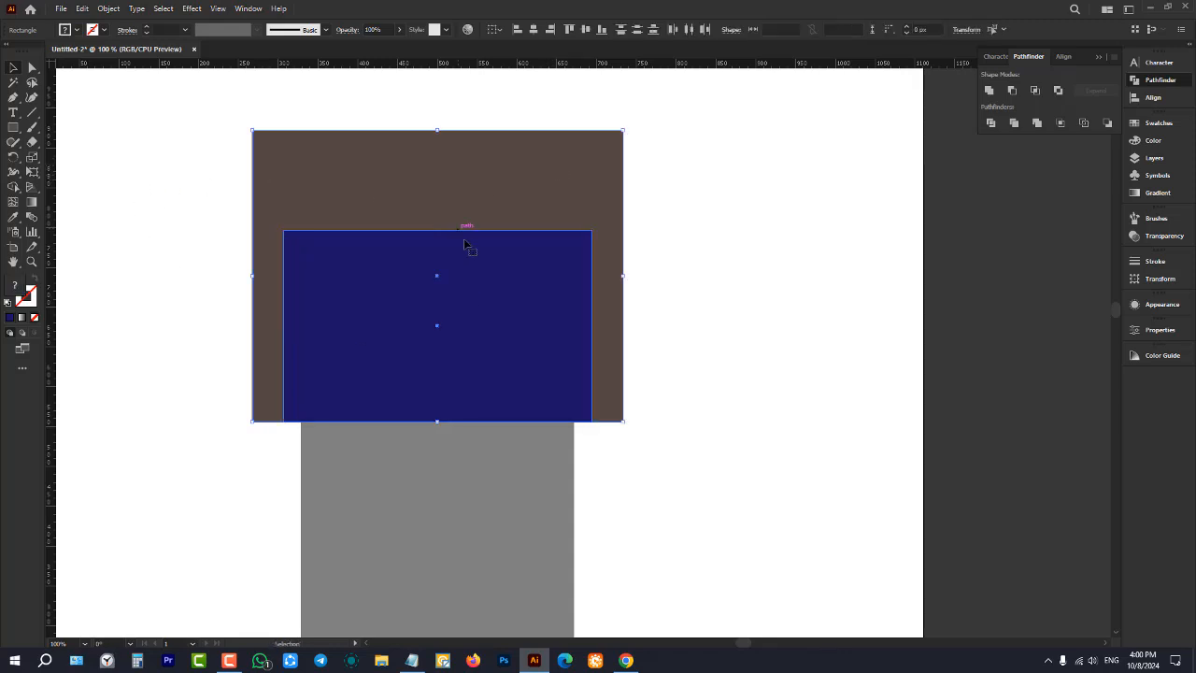
click(1011, 90)
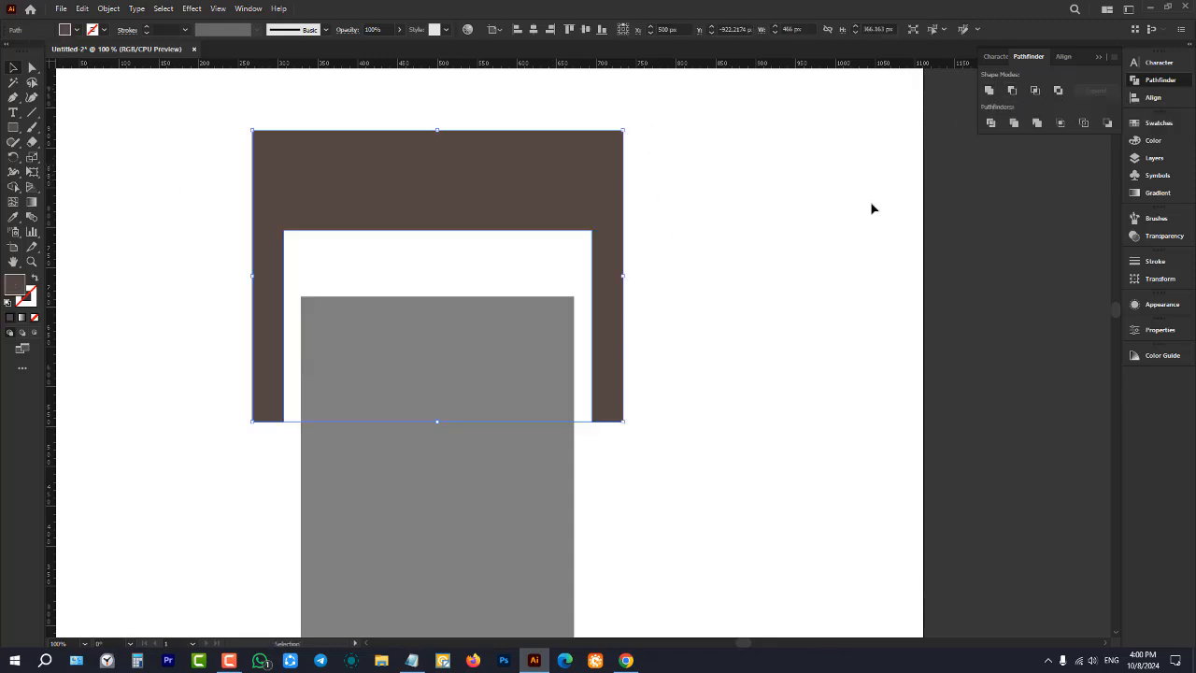
click(743, 268)
- Recolor the brown U-shaped piece with the upper strap's gray using the Eyedropper
click(542, 184)
scroll(458, 270, down, 2)
click(576, 374)
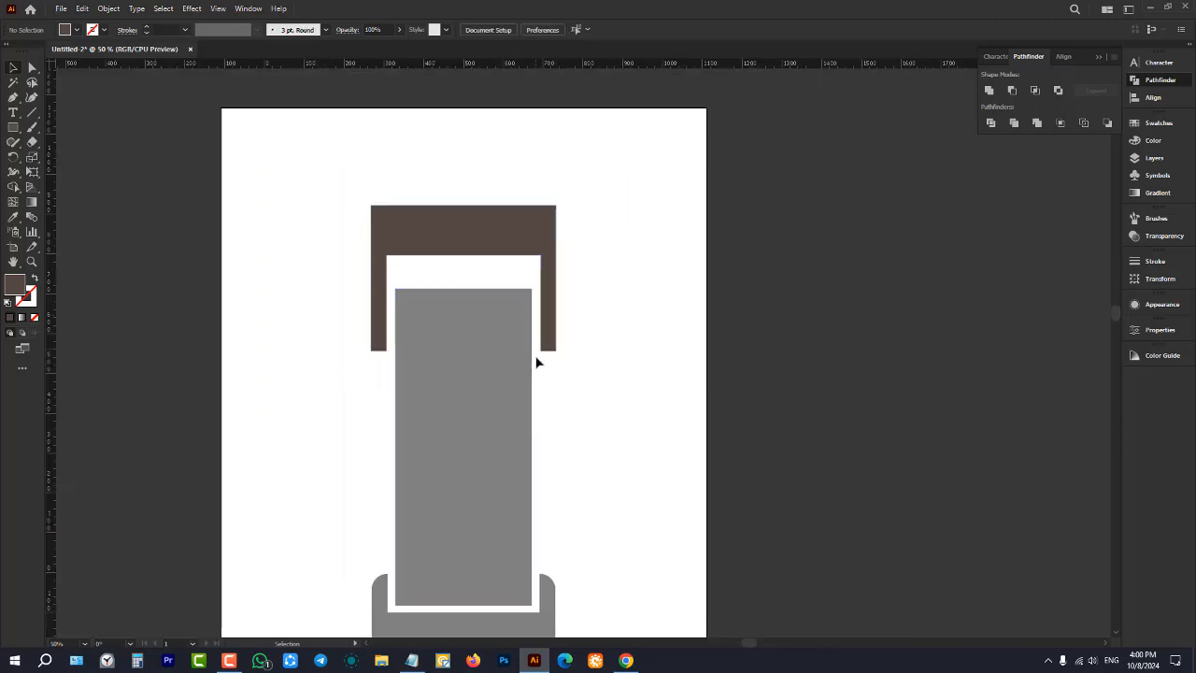
scroll(483, 253, up, 2)
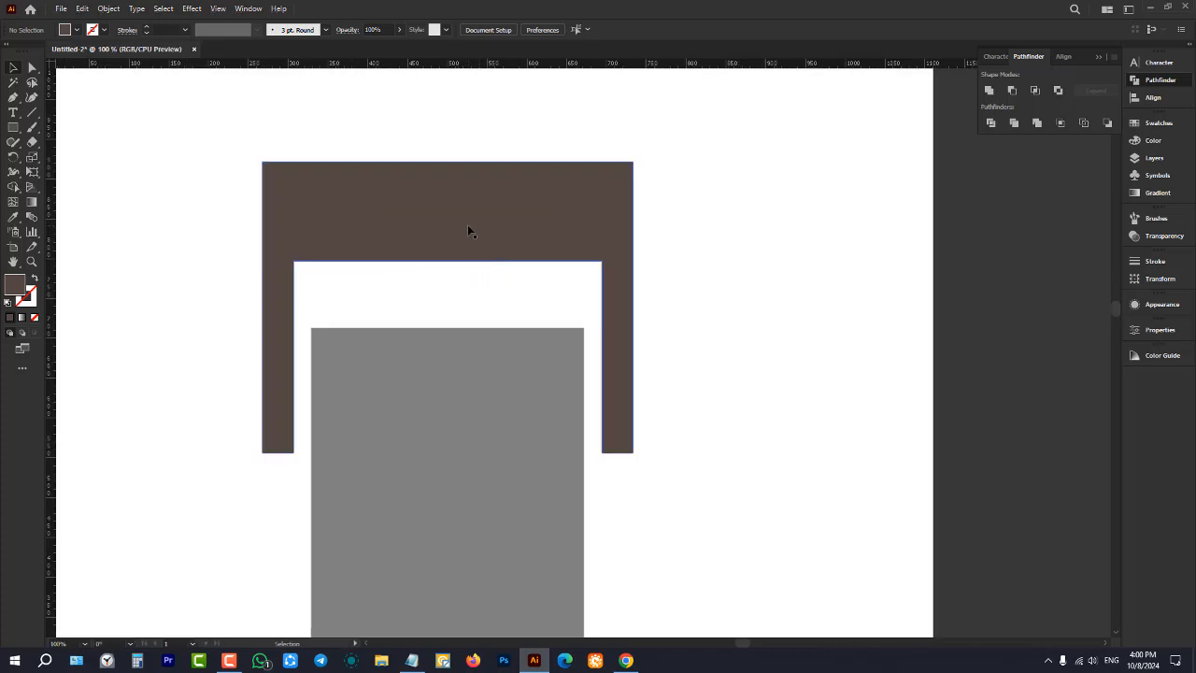
click(467, 228)
key(i)
click(495, 333)
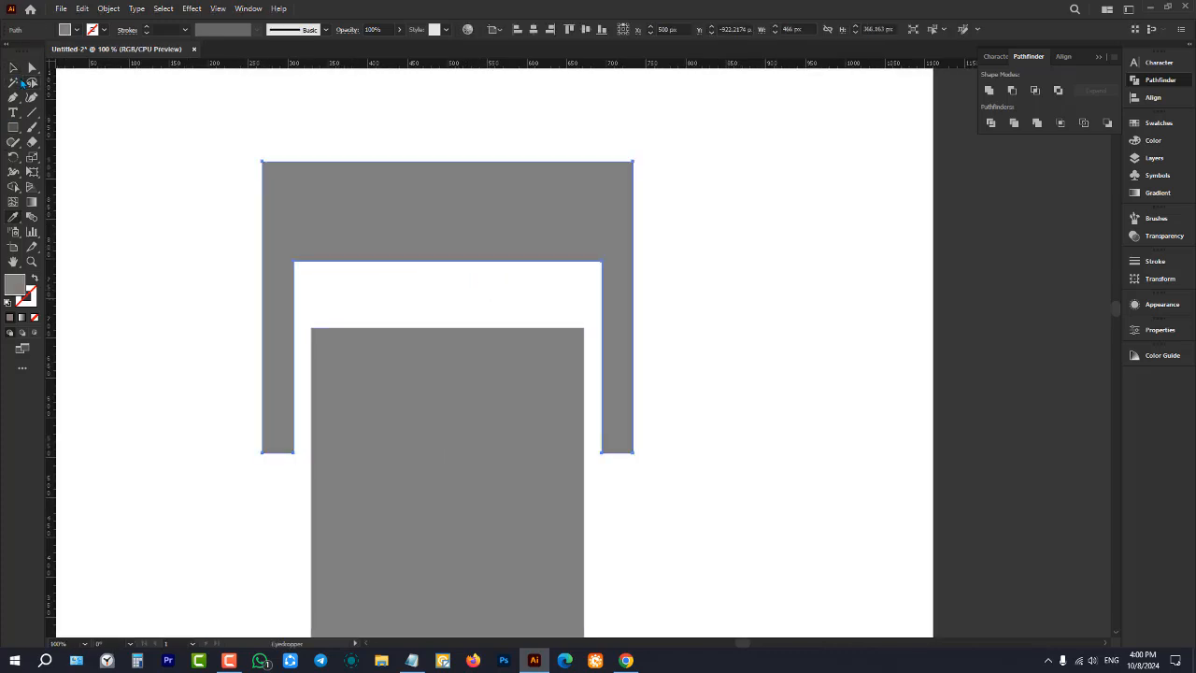
click(14, 67)
click(467, 275)
- Nudge the gray U-shaped piece straight up to widen the gap above the upper strap's end
scroll(469, 278, down, 3)
scroll(462, 242, up, 2)
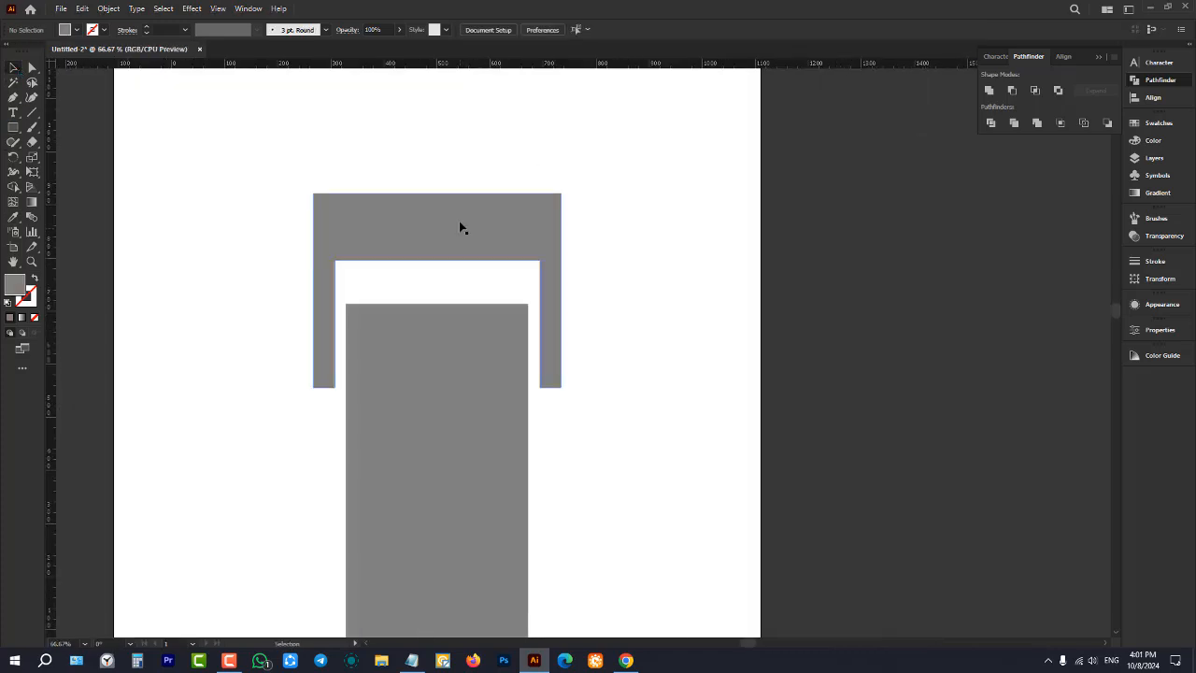
click(459, 227)
key(Up)
key(Up)
key(Up)
key(Up)
key(Up)
key(Up)
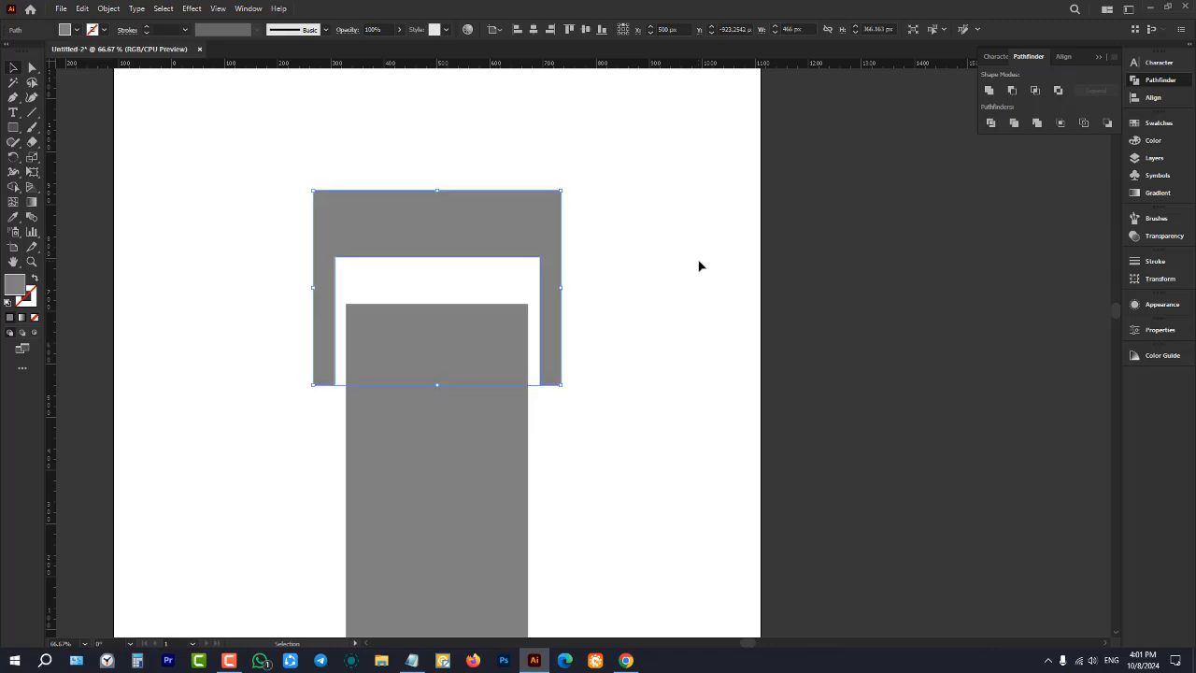
key(Up)
key(Up)
key(Up)
key(Up)
key(Up)
key(Up)
key(Up)
key(Up)
key(Up)
key(Up)
key(Up)
key(Up)
key(Up)
key(Up)
key(Up)
key(Up)
key(Up)
key(Up)
key(Up)
key(Up)
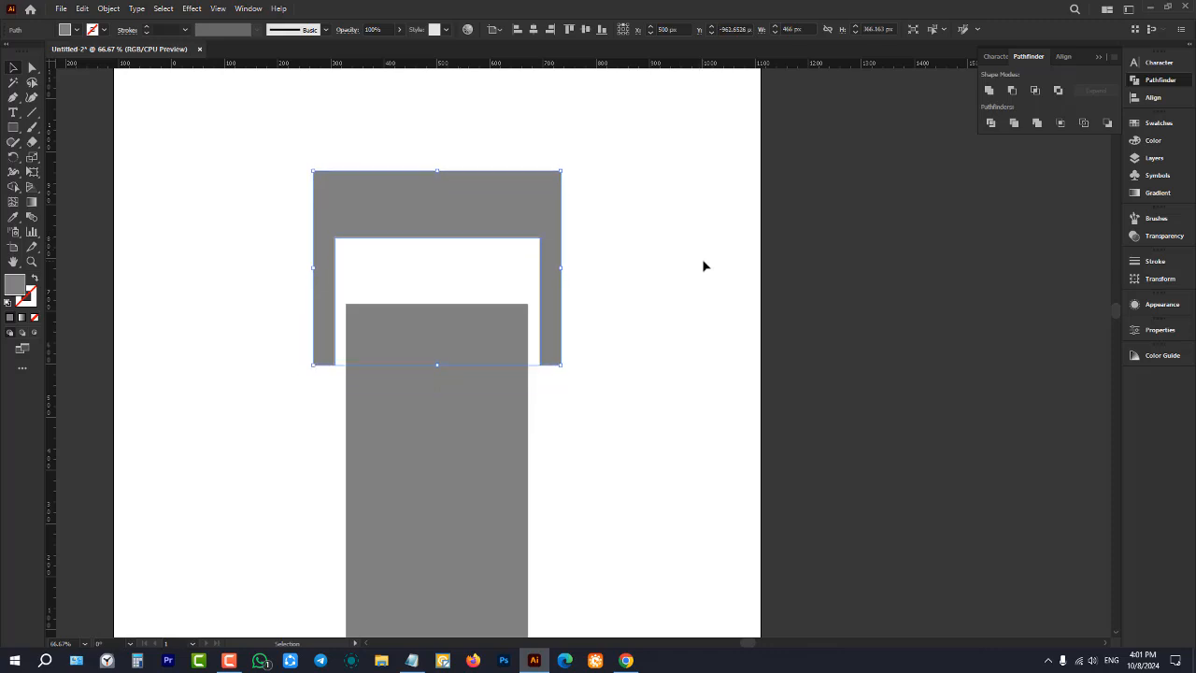
key(Up)
key(Up)
key(Up)
key(Up)
key(Up)
key(Up)
key(Up)
key(Up)
key(Up)
key(Up)
key(Up)
key(Up)
key(Up)
key(Up)
key(Up)
key(Up)
key(Up)
key(Up)
key(Up)
key(Up)
click(704, 266)
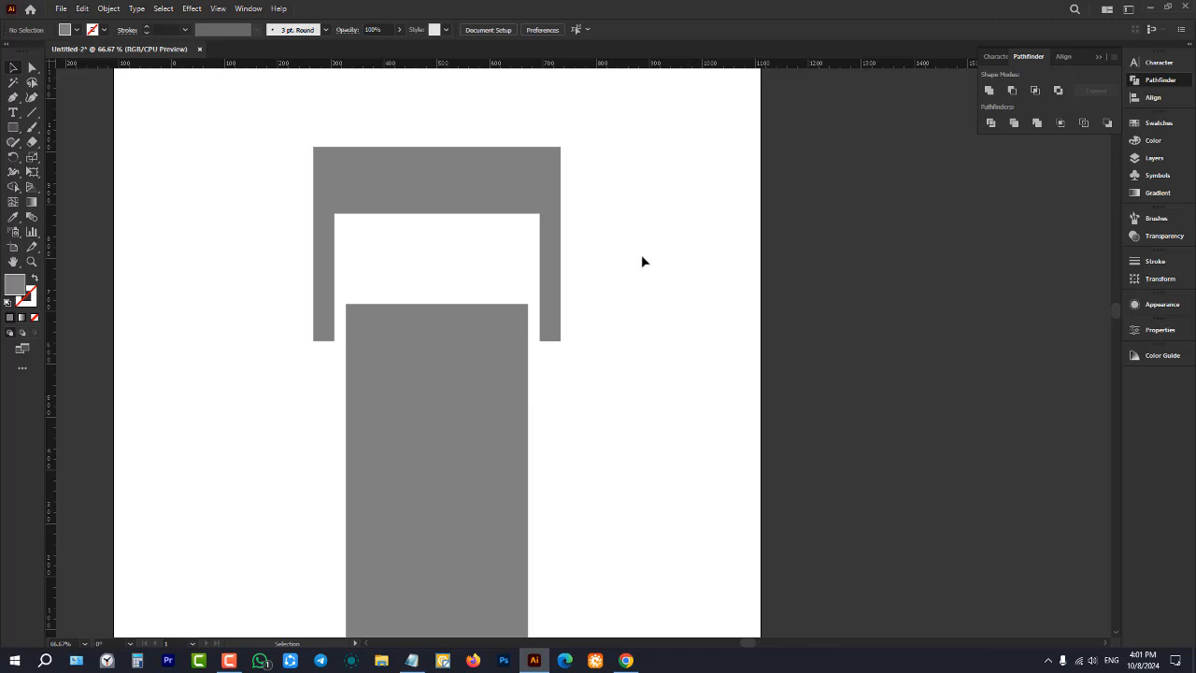
- Nudge the U-shaped piece slightly back down toward the upper strap's end
scroll(590, 296, down, 4)
scroll(560, 271, up, 4)
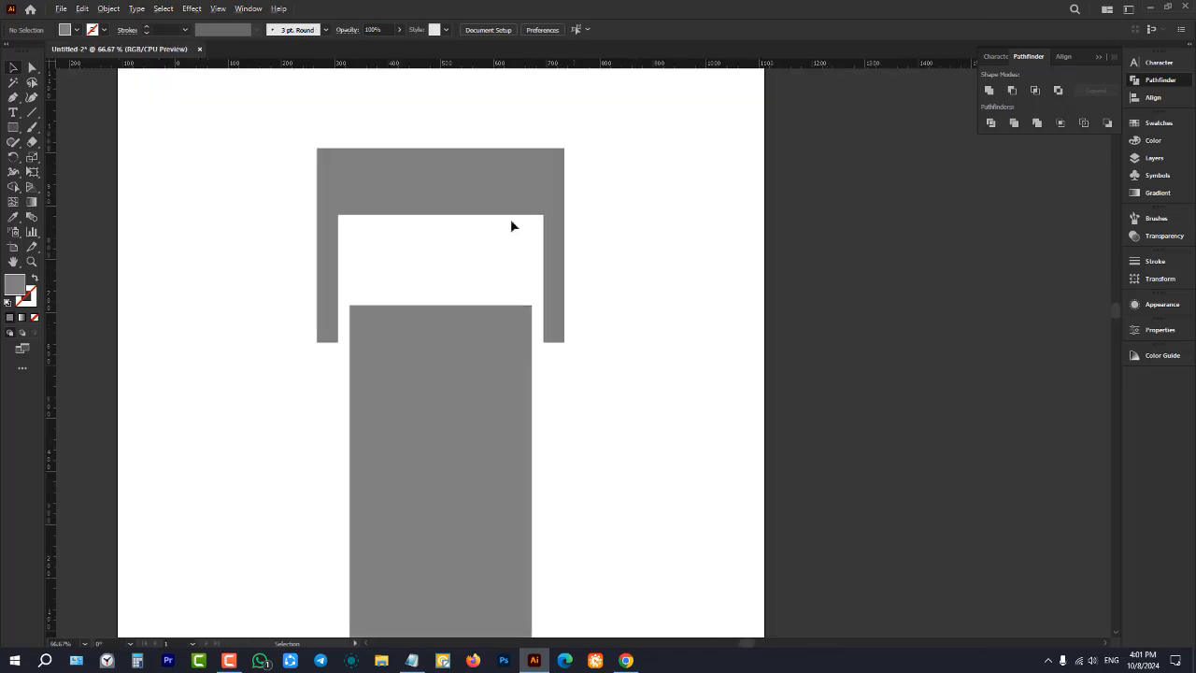
click(459, 177)
key(Down)
key(Down)
key(Down)
key(Down)
key(Down)
key(Down)
key(Down)
key(Down)
key(Down)
key(Down)
key(Down)
key(Down)
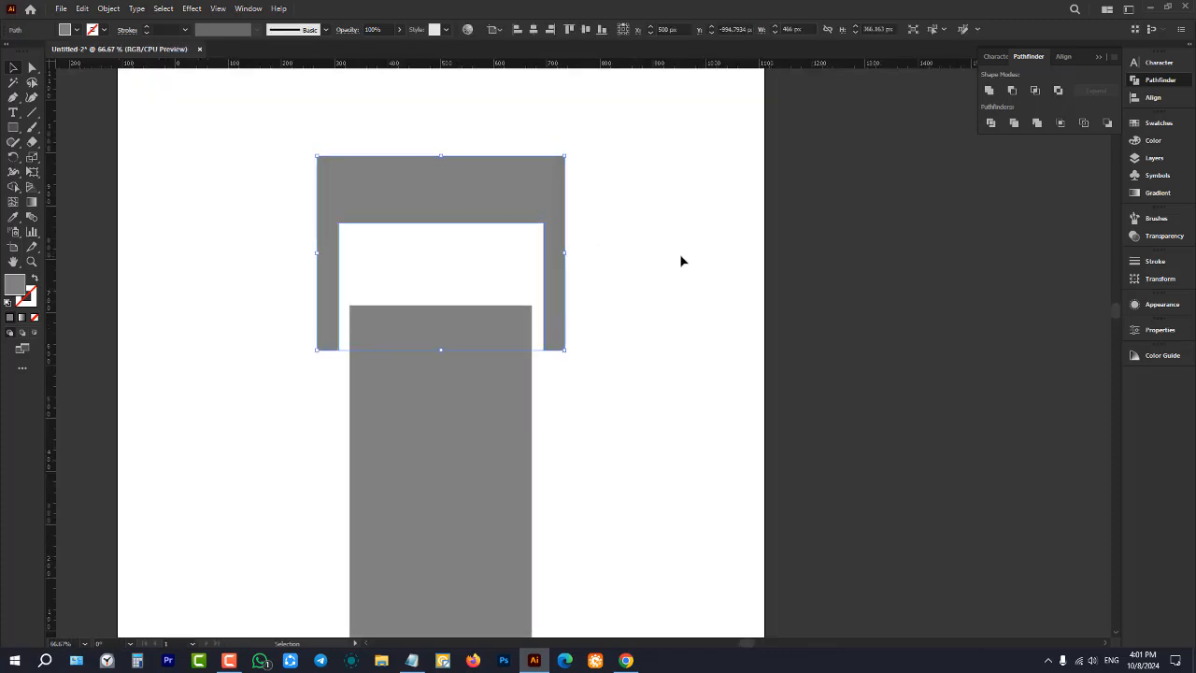
click(681, 261)
- Draw a vertical gray bar about 50 × 278 px from the U-shaped piece into the strap's end and center it horizontally on the artboard
key(m)
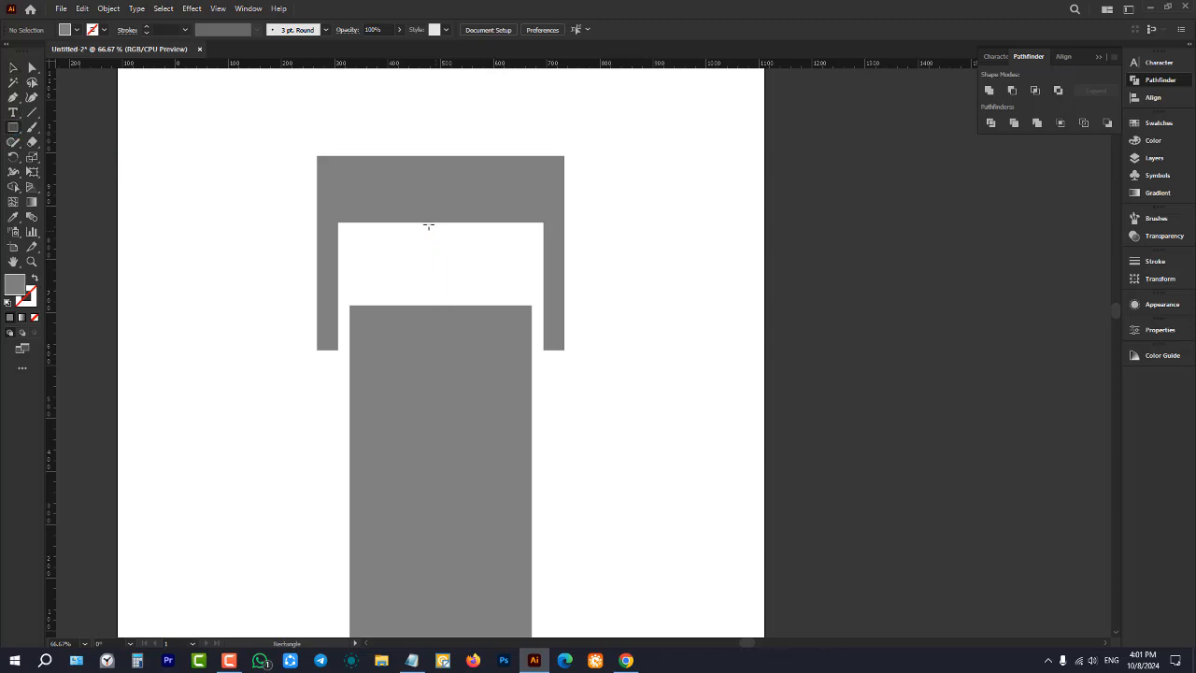
drag(417, 188, 444, 335)
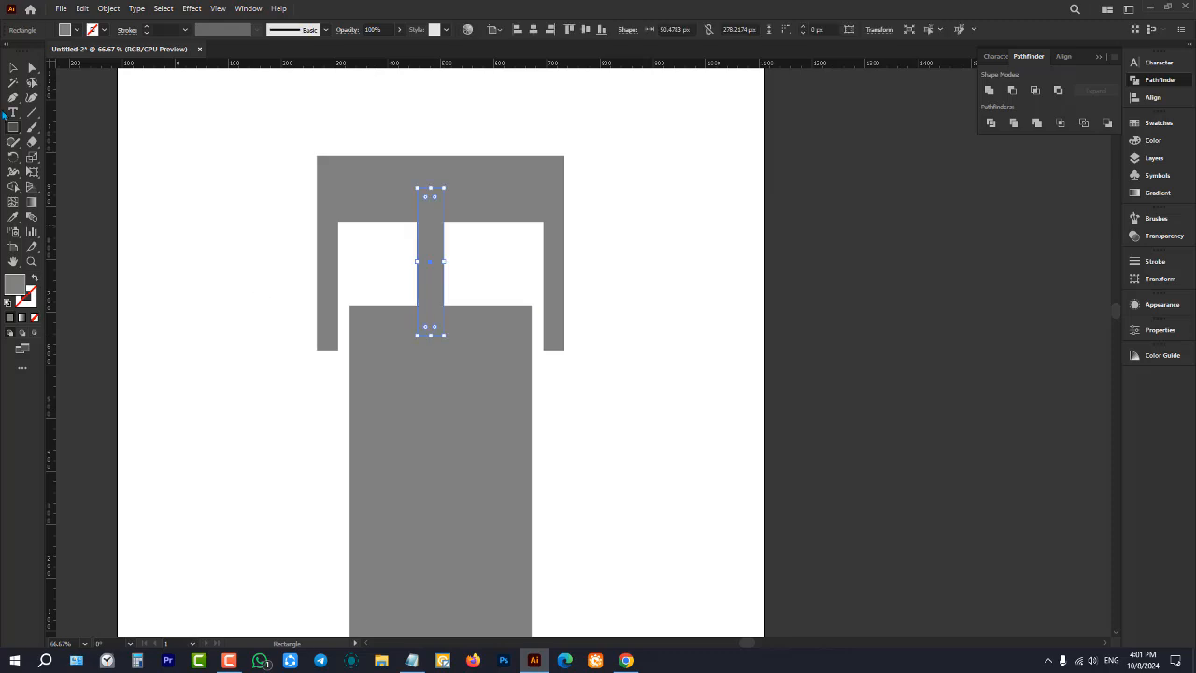
key(v)
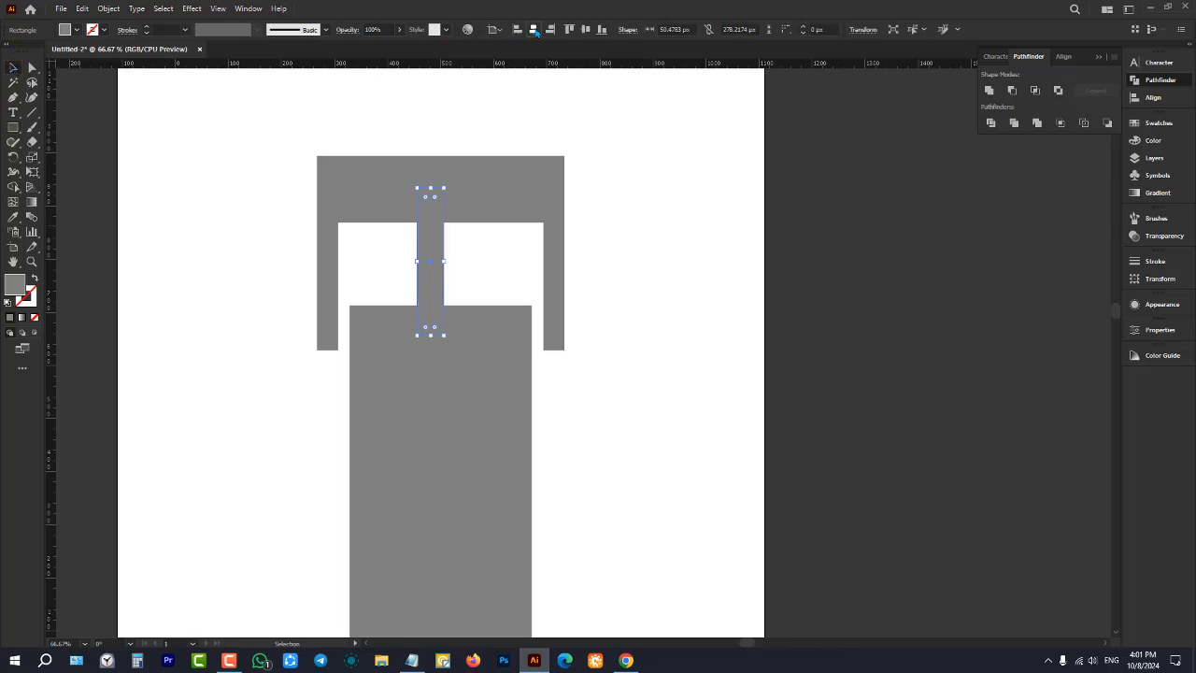
drag(435, 196, 446, 196)
- Fully round the corners of the vertical bar to a radius of about 25 px
scroll(446, 197, up, 4)
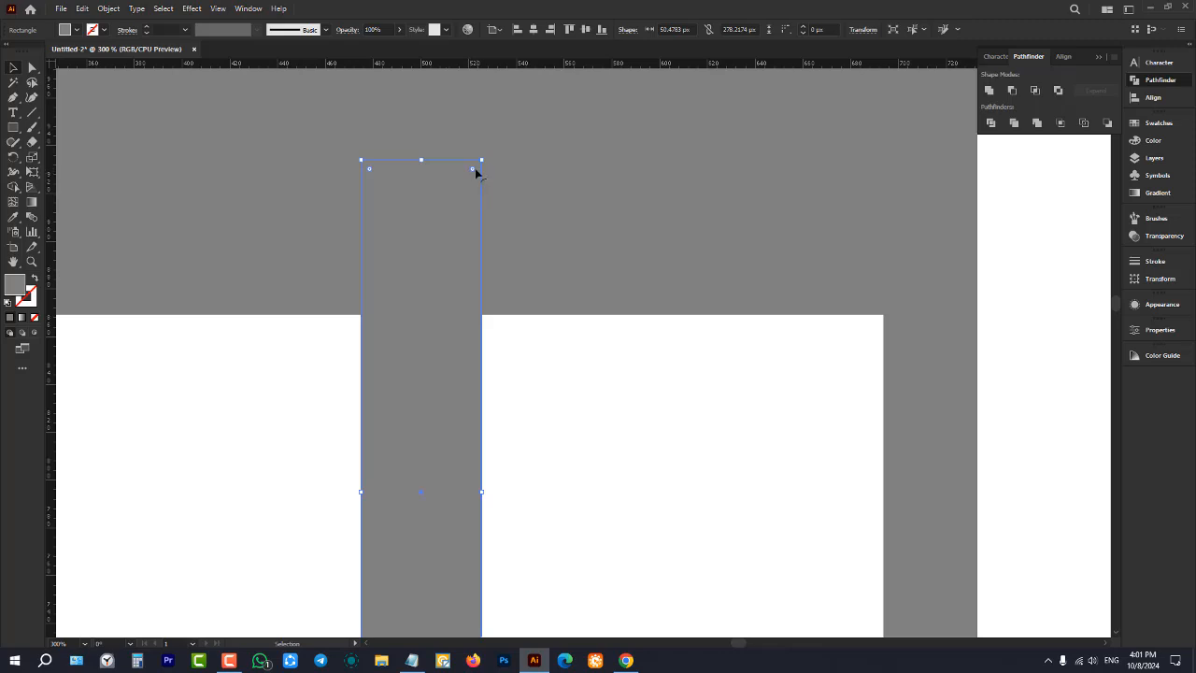
drag(473, 173, 442, 320)
scroll(442, 321, down, 5)
scroll(471, 331, up, 3)
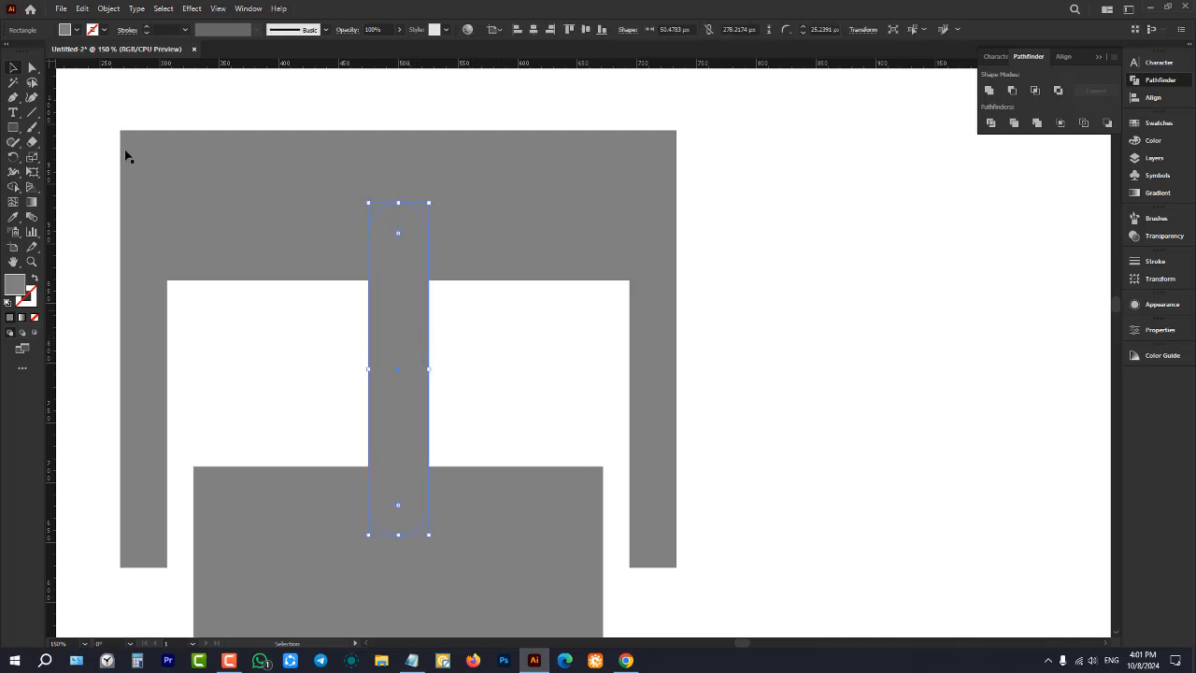
- Offset the rounded bar's path outward by 15 px with mitered joins
click(108, 9)
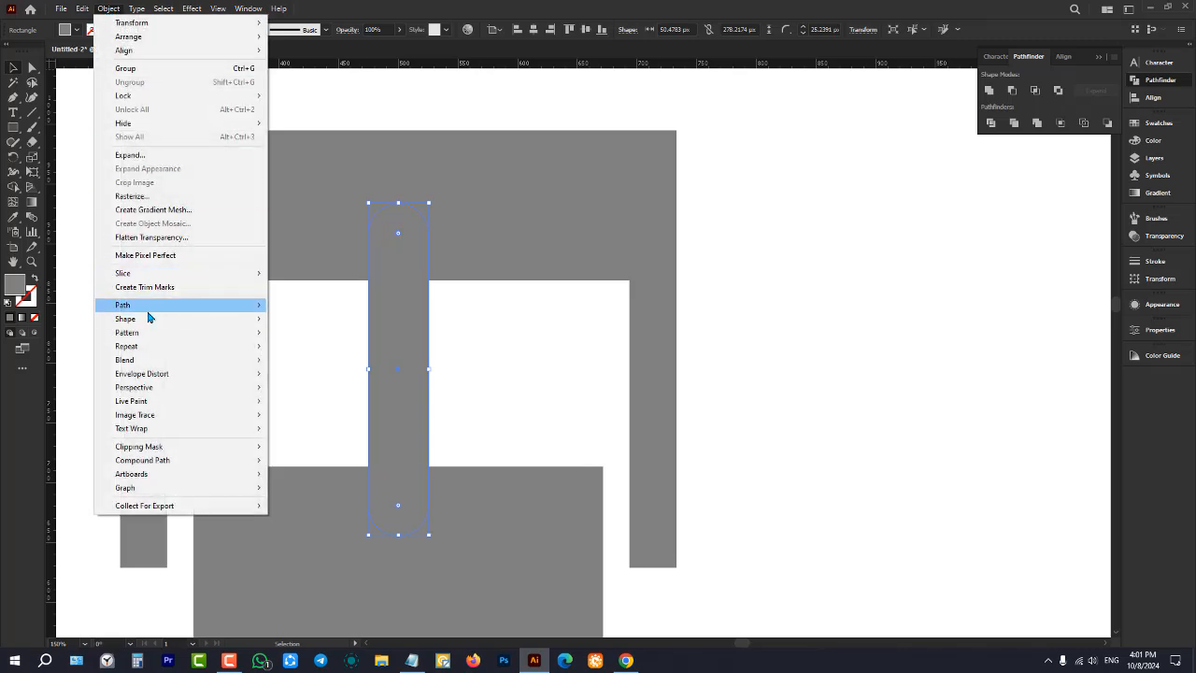
mouse_move(163, 309)
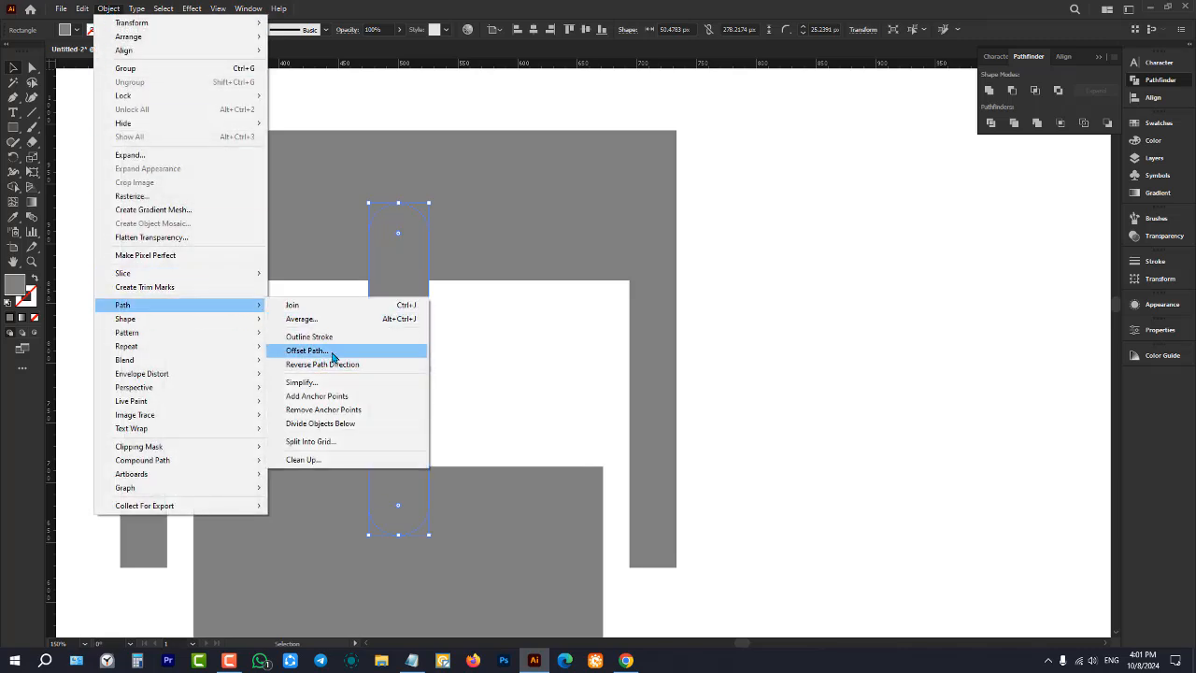
click(308, 351)
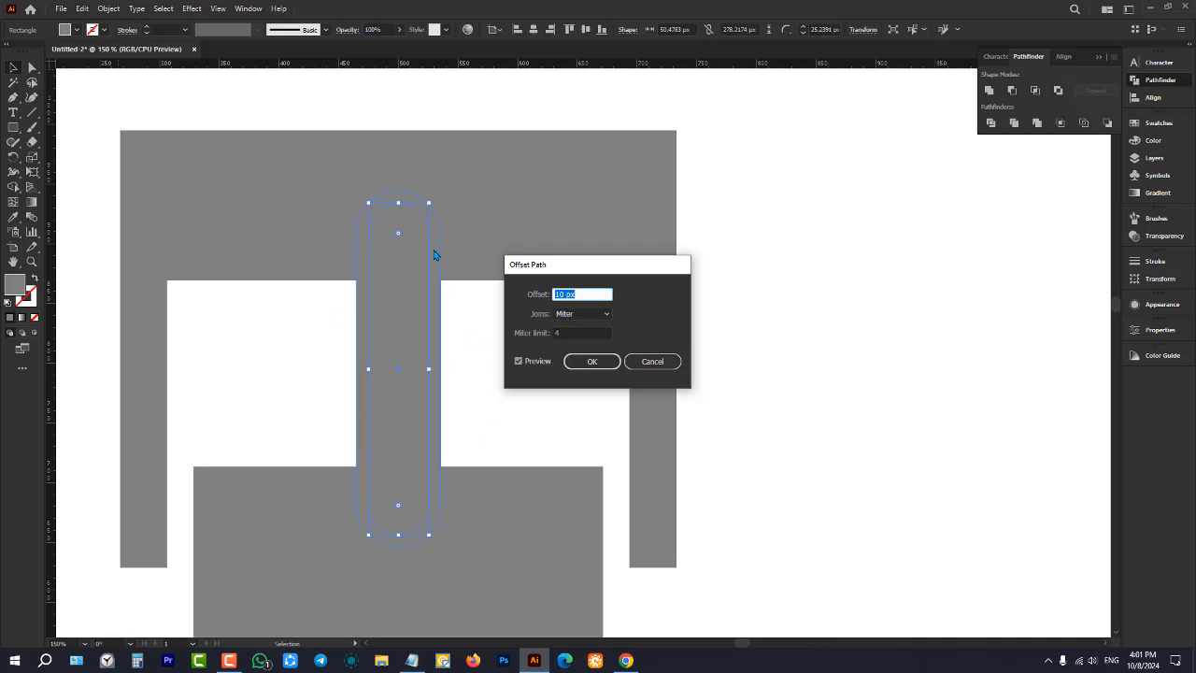
text(20)
key(Down)
key(Down)
key(Down)
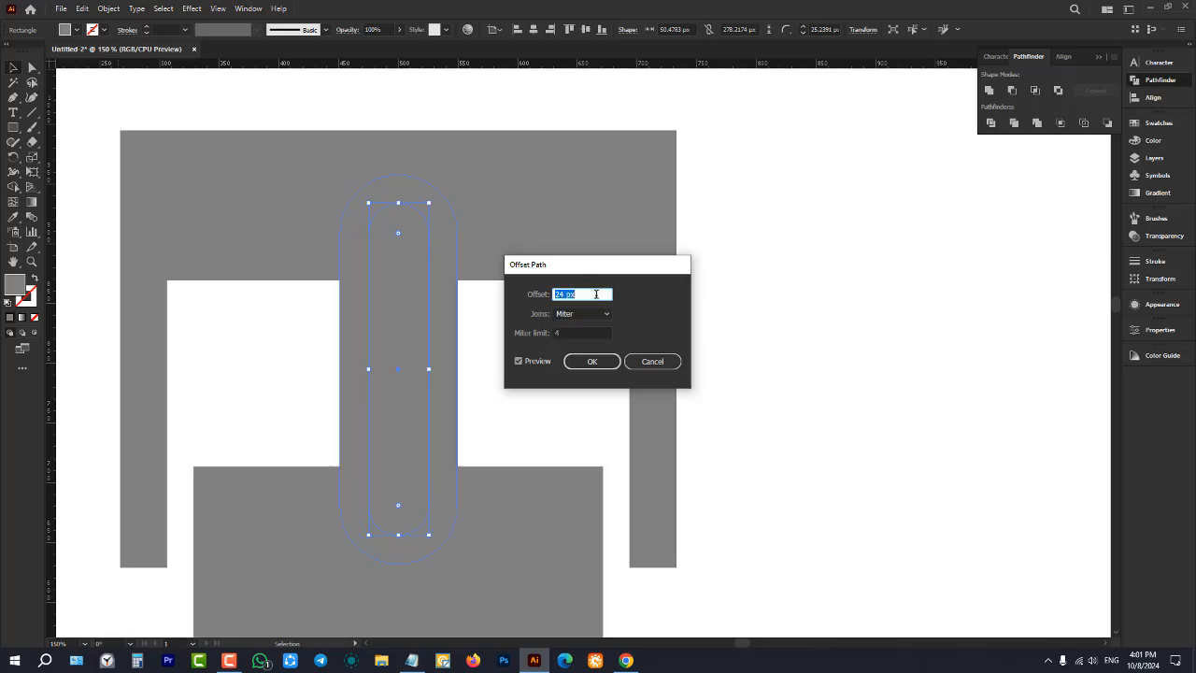
key(Down)
key(Down)
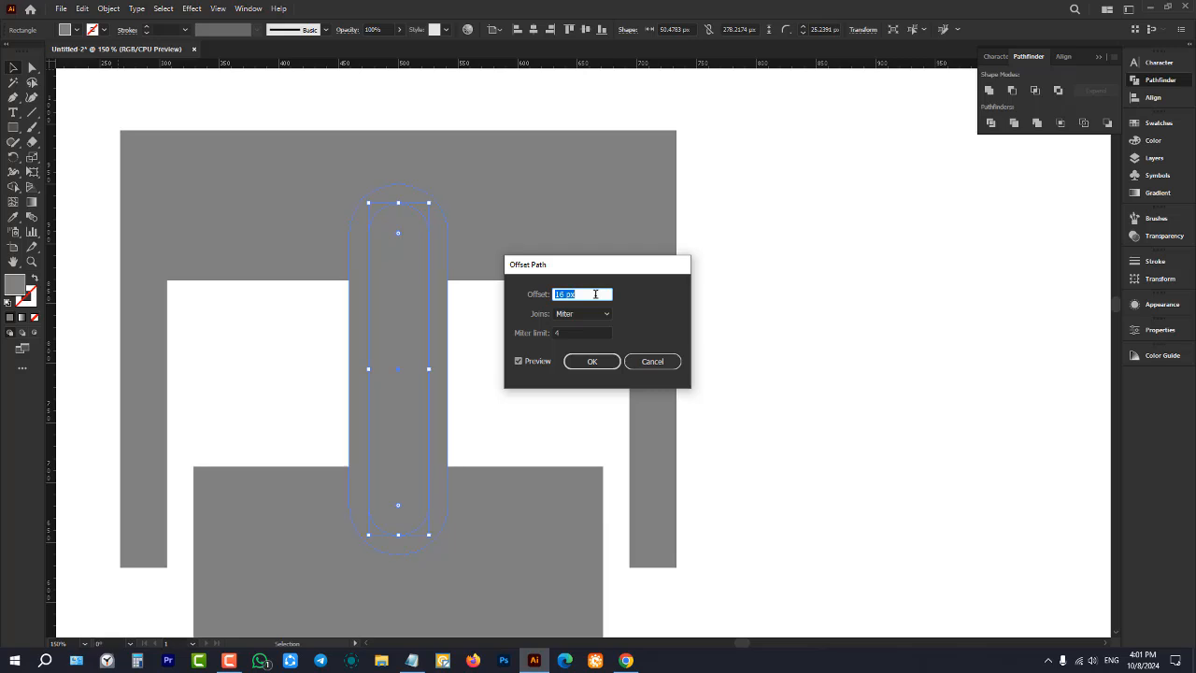
click(596, 362)
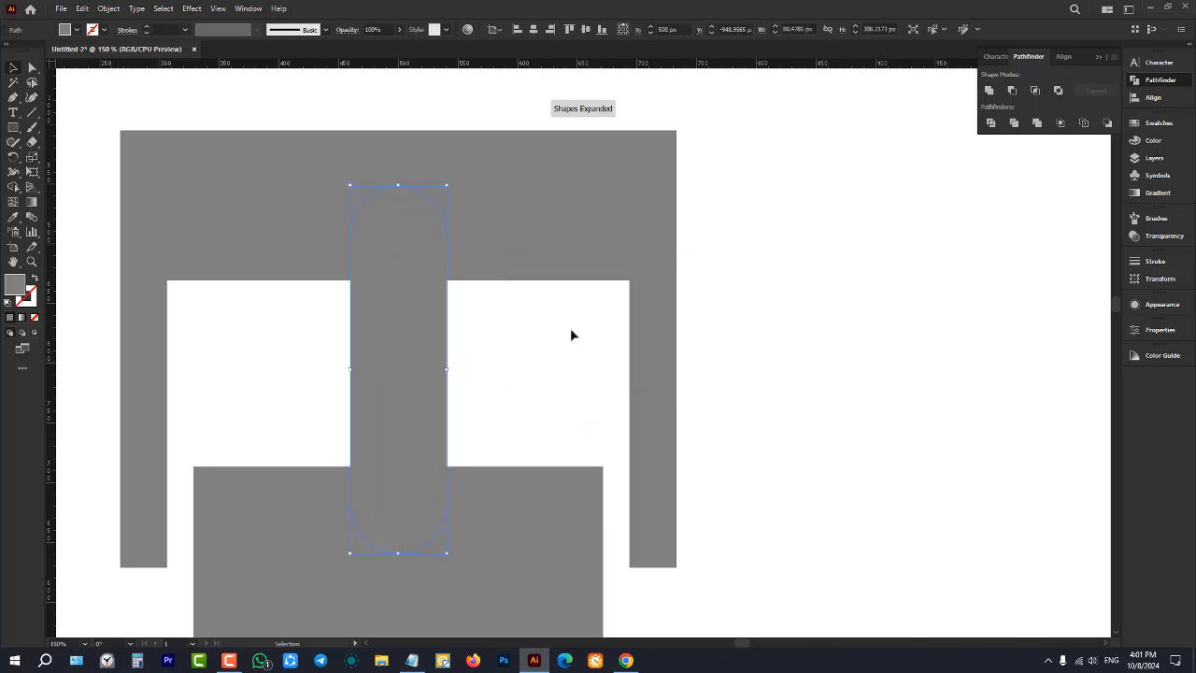
- Subtract the offset bar shape from the upper strap with Minus Front to cut a rounded notch around the bar
shift+click(451, 262)
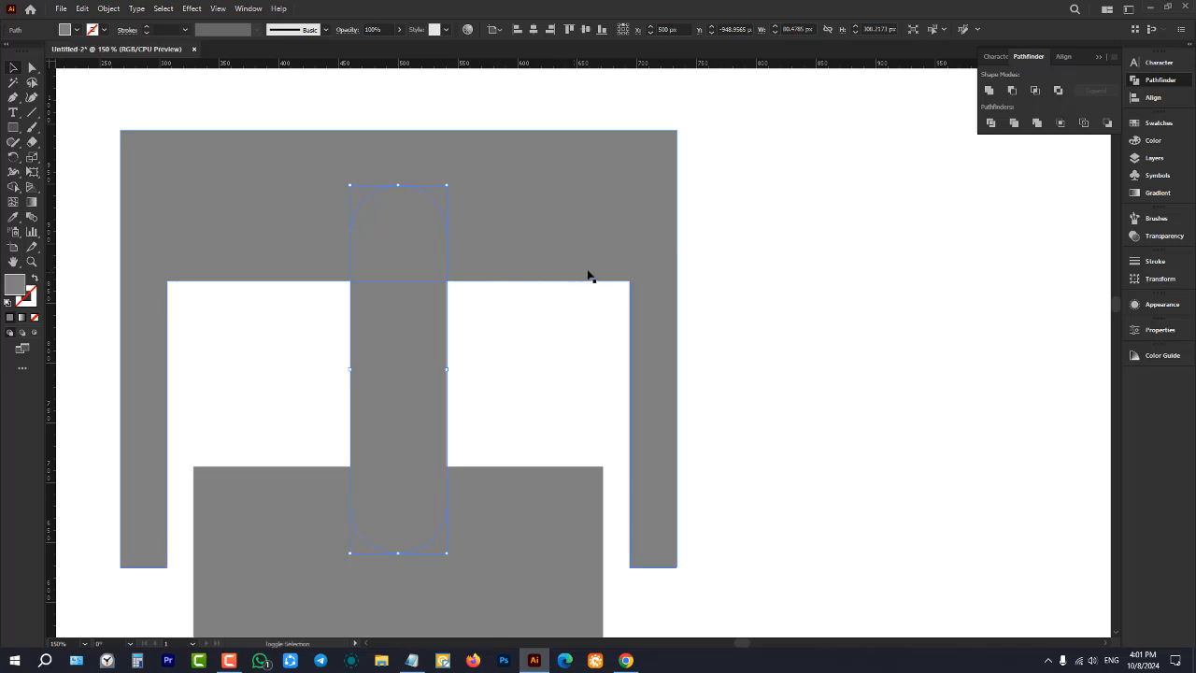
shift+click(628, 234)
shift+click(551, 515)
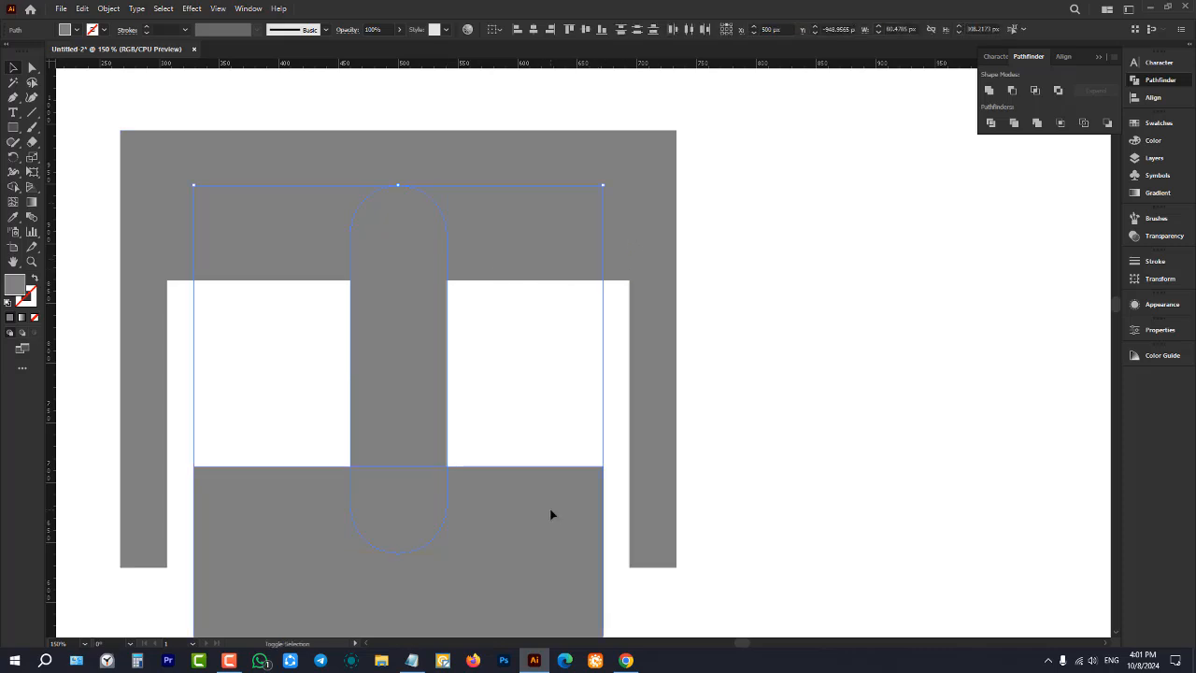
scroll(512, 332, down, 4)
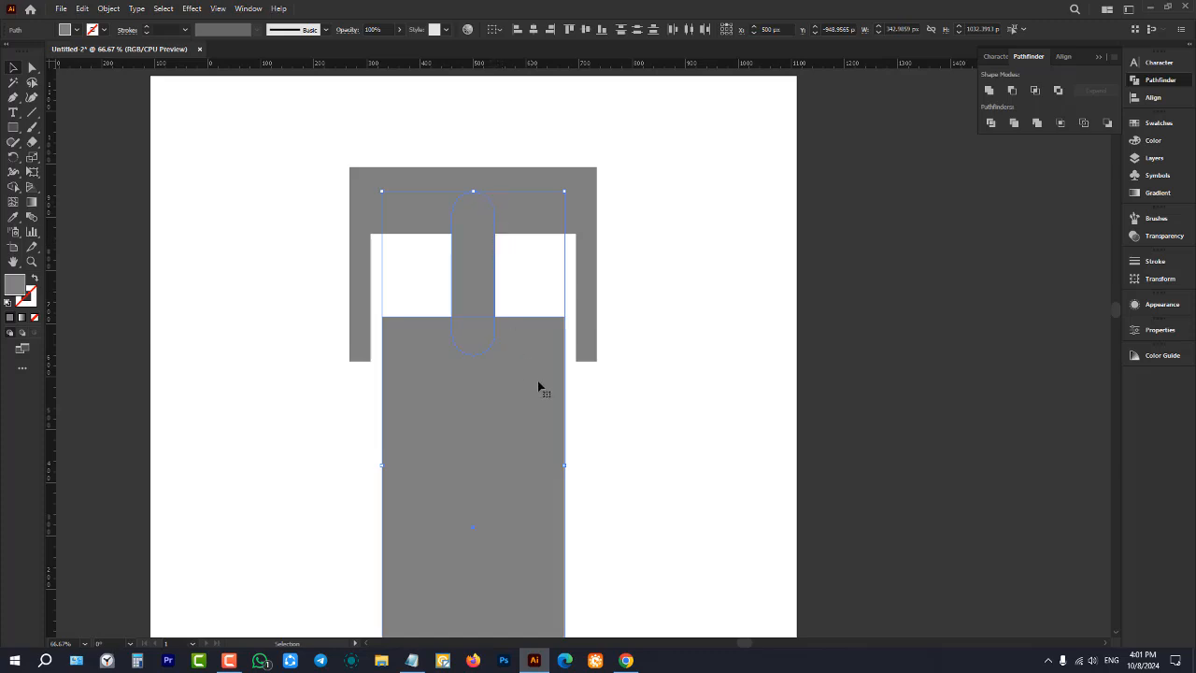
click(1012, 91)
click(776, 302)
scroll(575, 351, down, 3)
scroll(560, 346, up, 4)
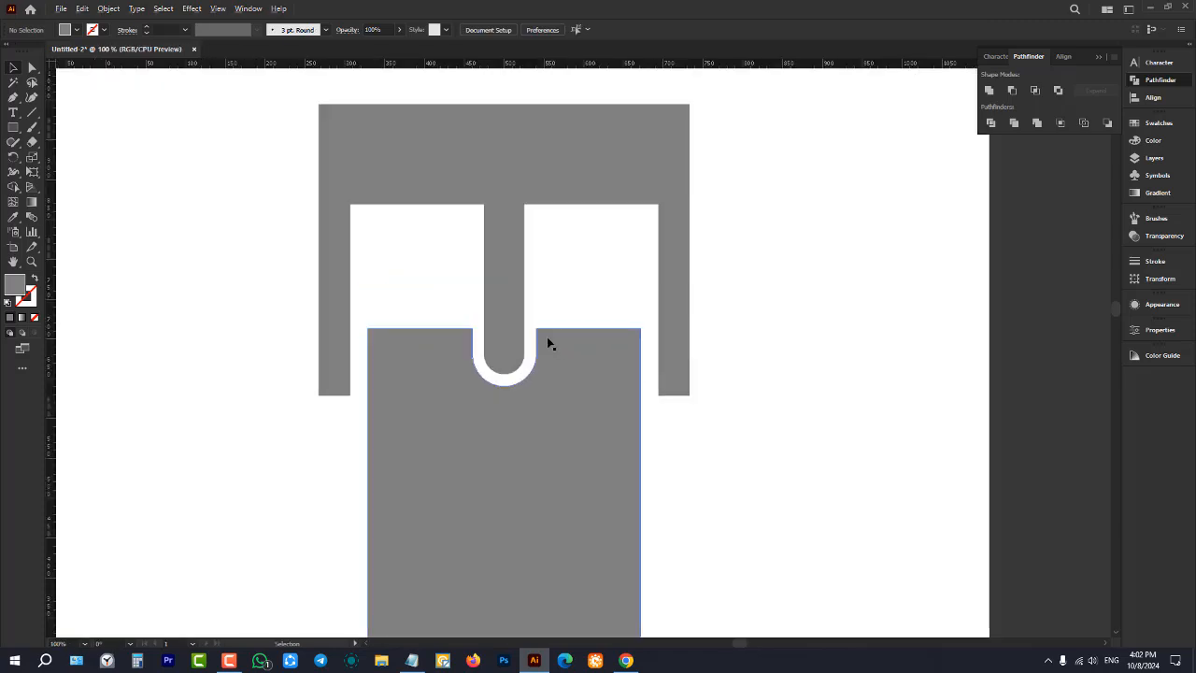
- Draw a gray rectangle about 222 × 210 px overlapping the lower strap's bottom end and center it horizontally on the artboard
scroll(598, 289, down, 6)
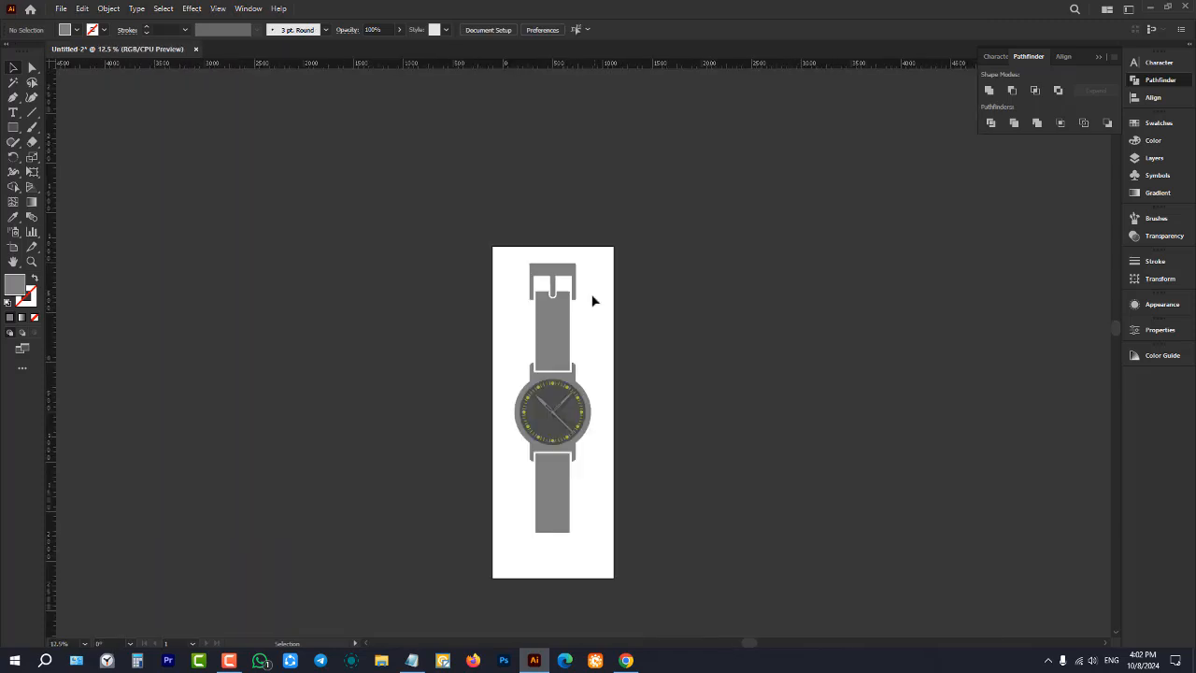
scroll(590, 299, down, 2)
scroll(645, 332, down, 2)
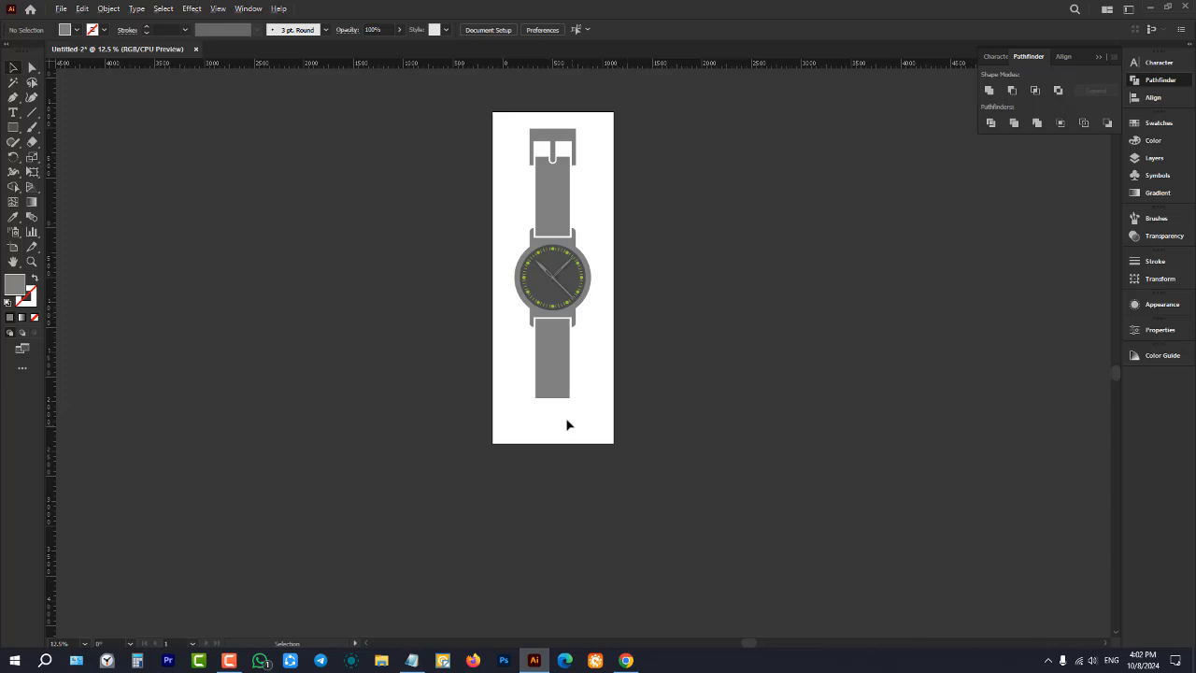
scroll(566, 425, up, 5)
scroll(448, 364, down, 1)
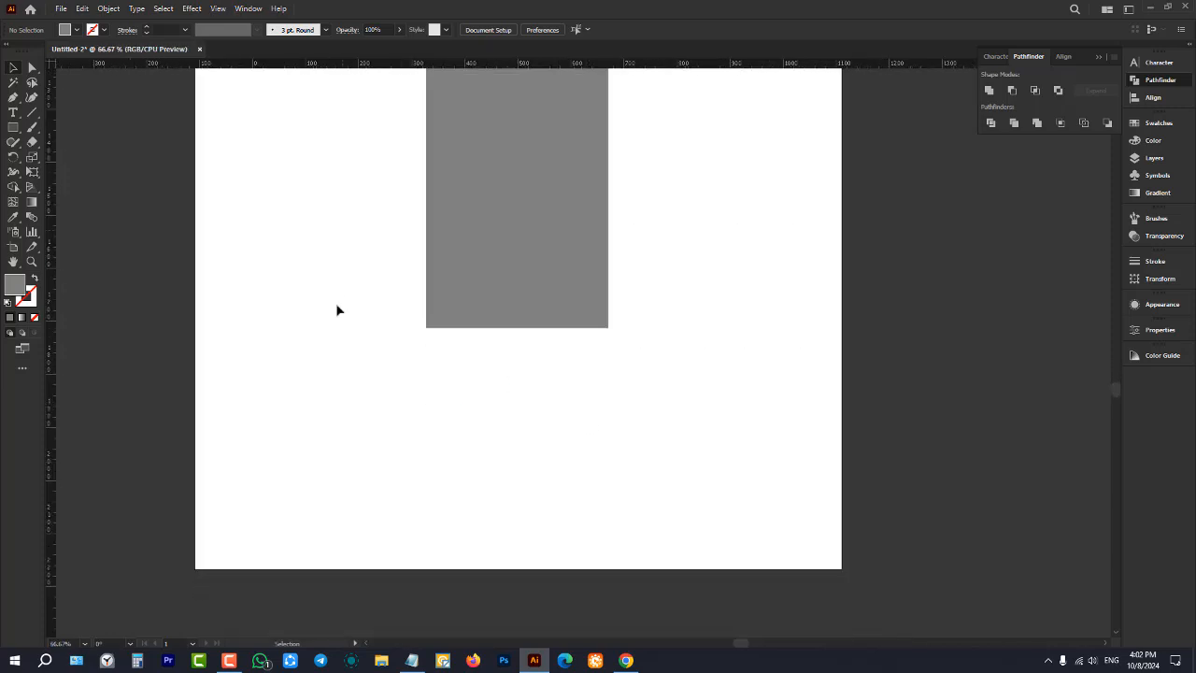
click(14, 128)
scroll(496, 314, up, 1)
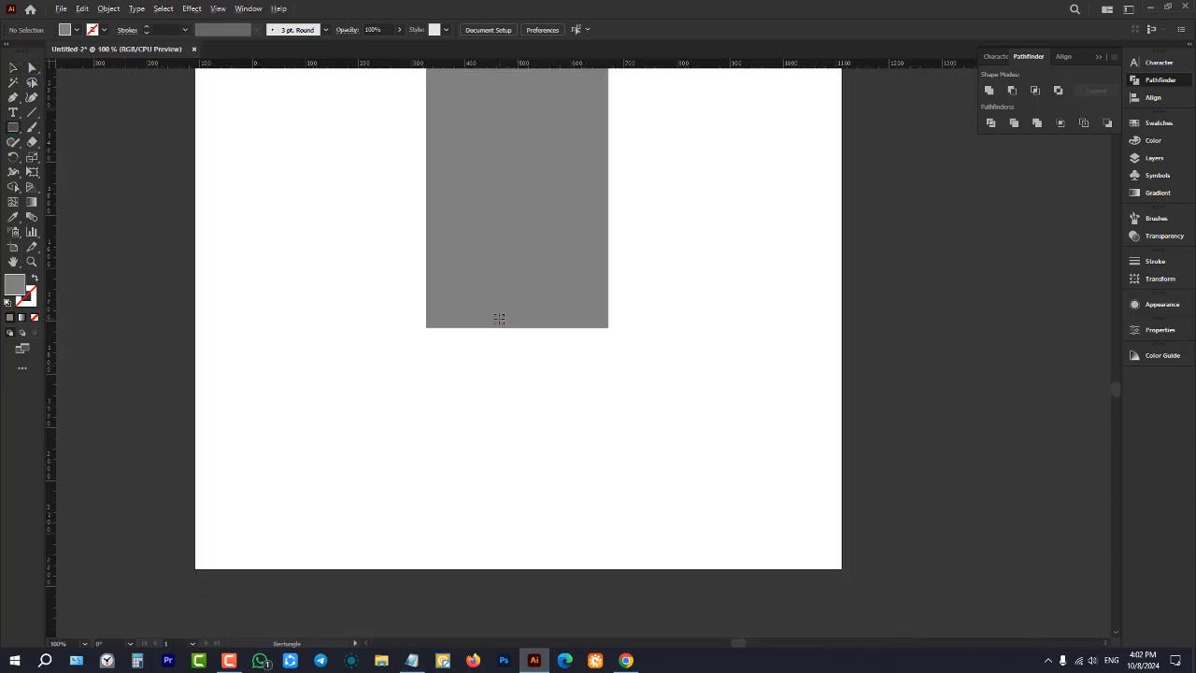
mouse_move(435, 278)
mouse_down()
mouse_move(579, 430)
mouse_move(625, 408)
mouse_move(613, 445)
mouse_up()
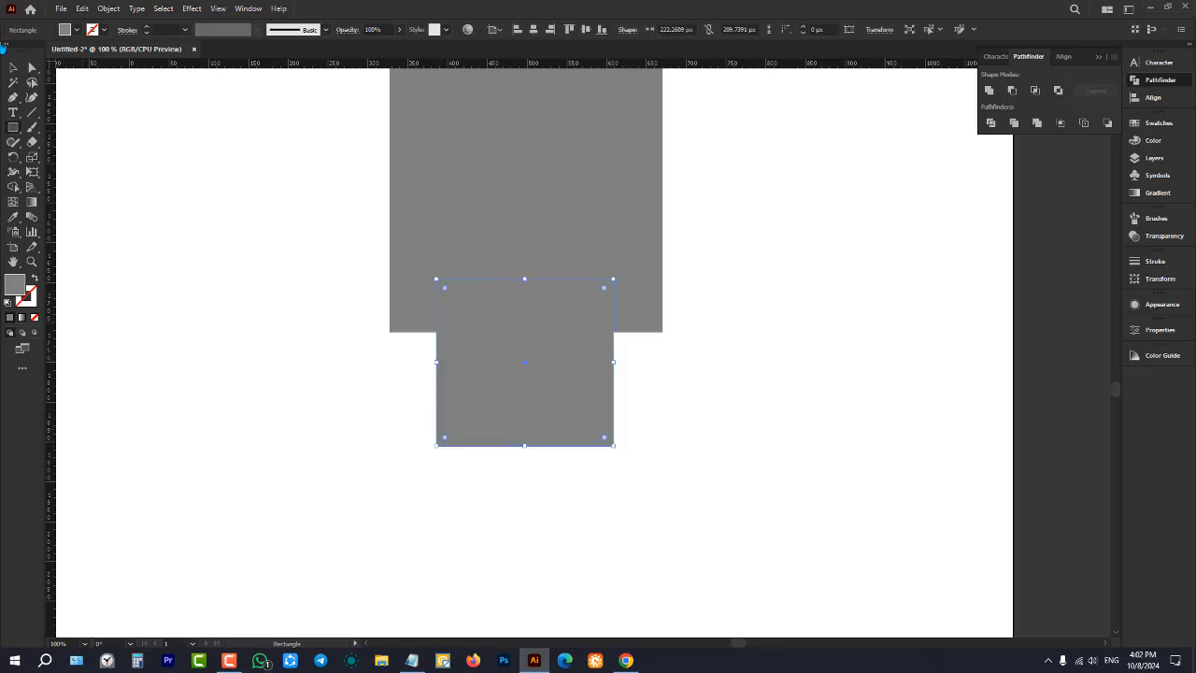
key(v)
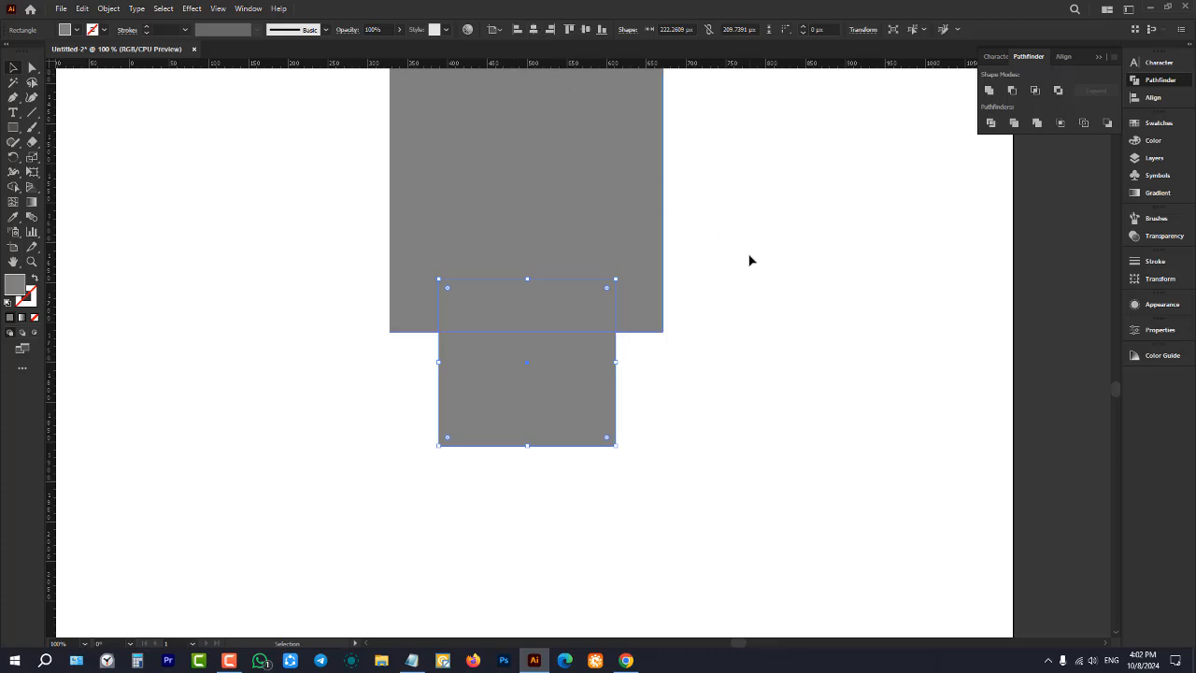
click(750, 259)
- Move the new rectangle slightly upward so it overlaps more of the lower strap, keeping it horizontally centered
scroll(408, 414, down, 4)
scroll(432, 412, up, 3)
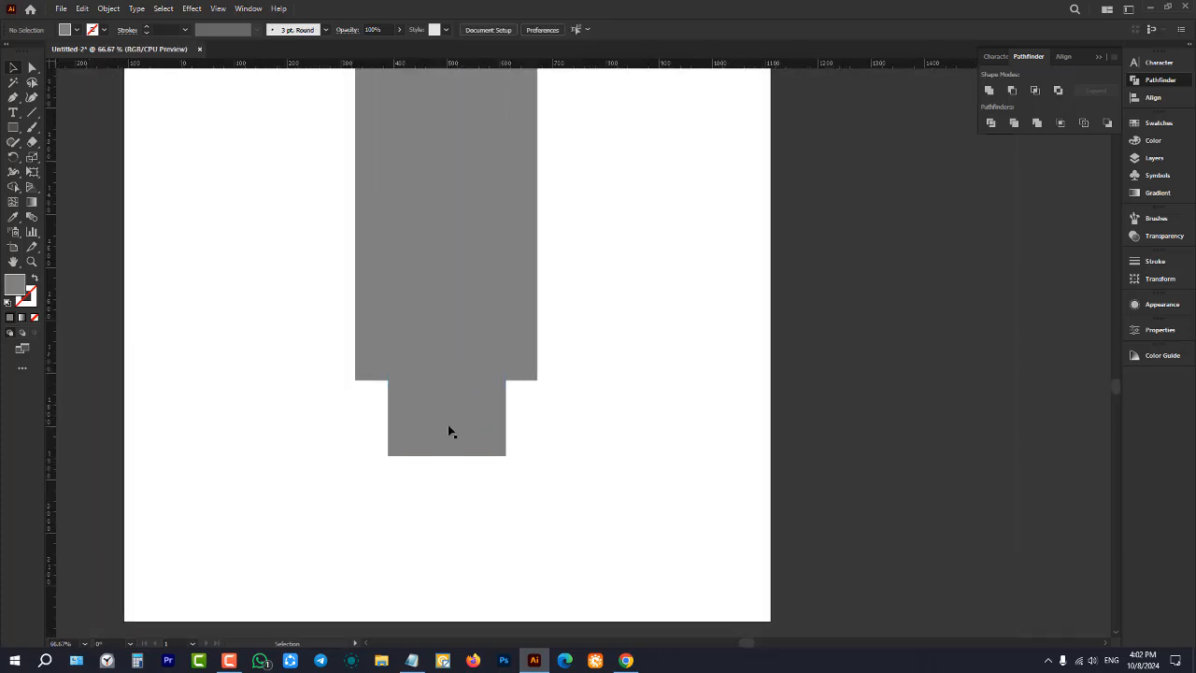
scroll(448, 428, up, 1)
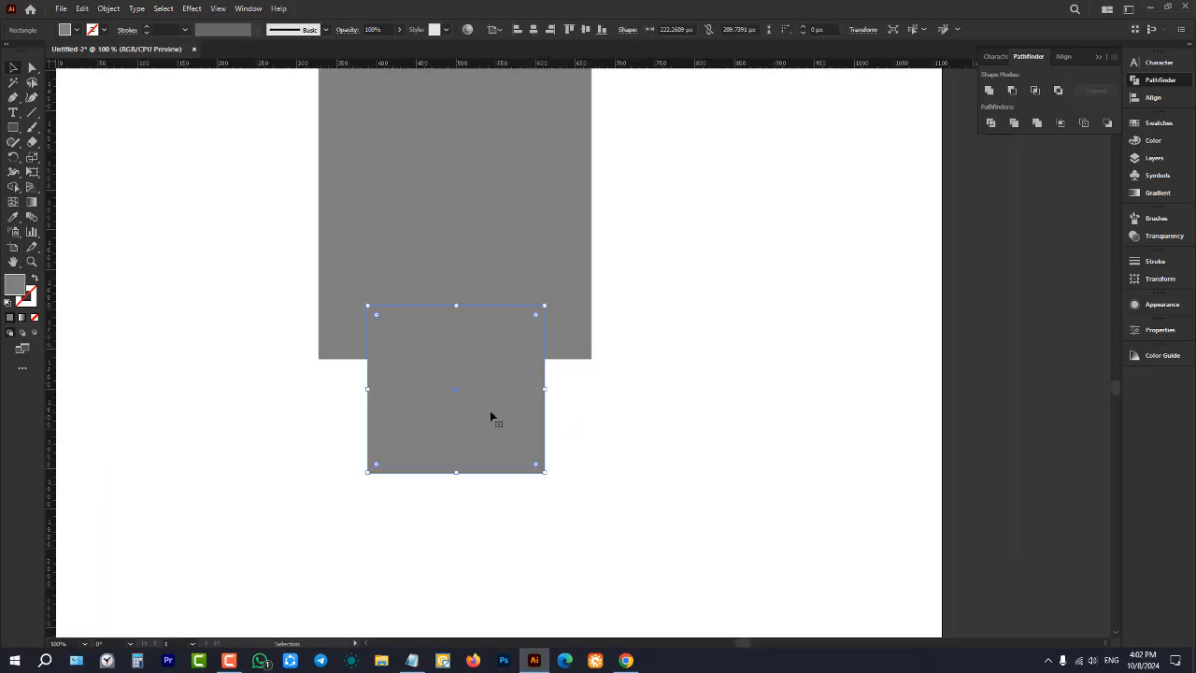
drag(451, 391, 617, 507)
drag(621, 507, 463, 384)
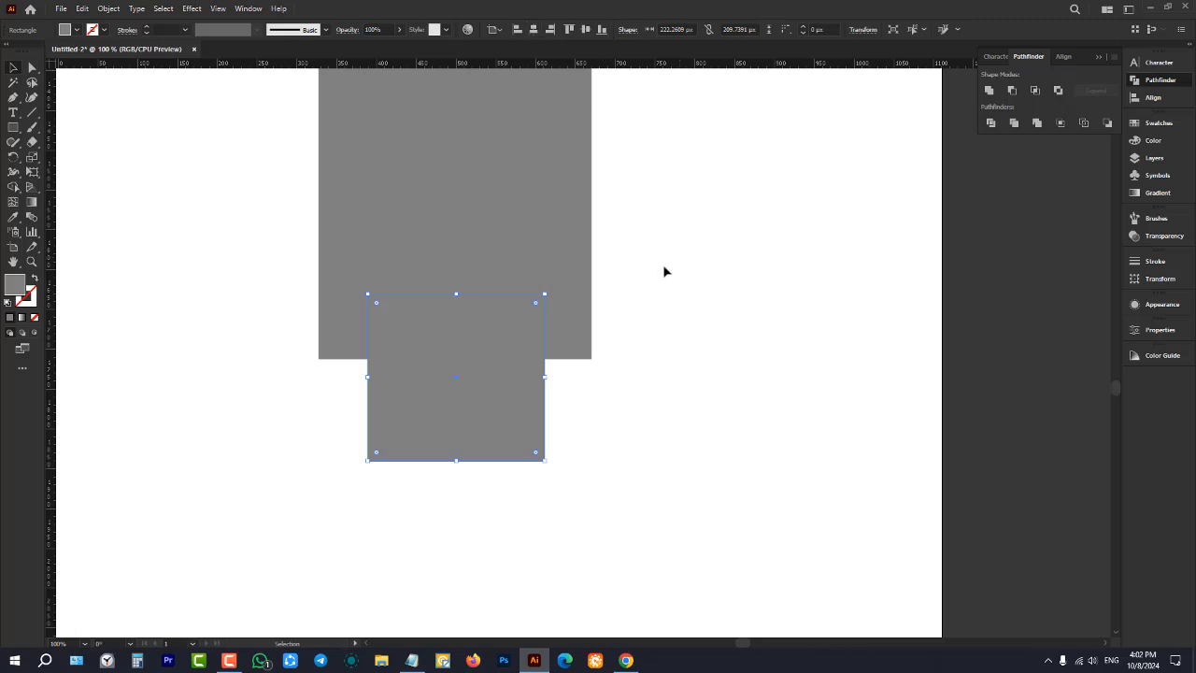
- Move the rectangle's two upper anchor points onto the lower strap's bottom corners to form a tapered end
scroll(470, 330, up, 2)
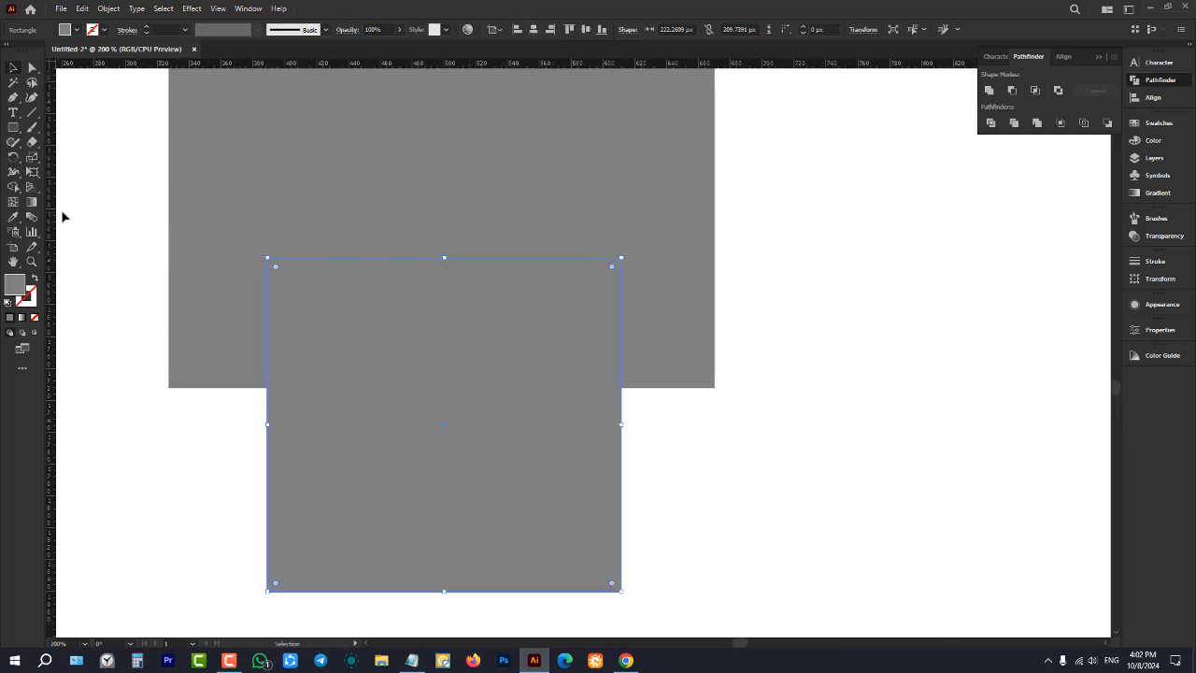
click(33, 68)
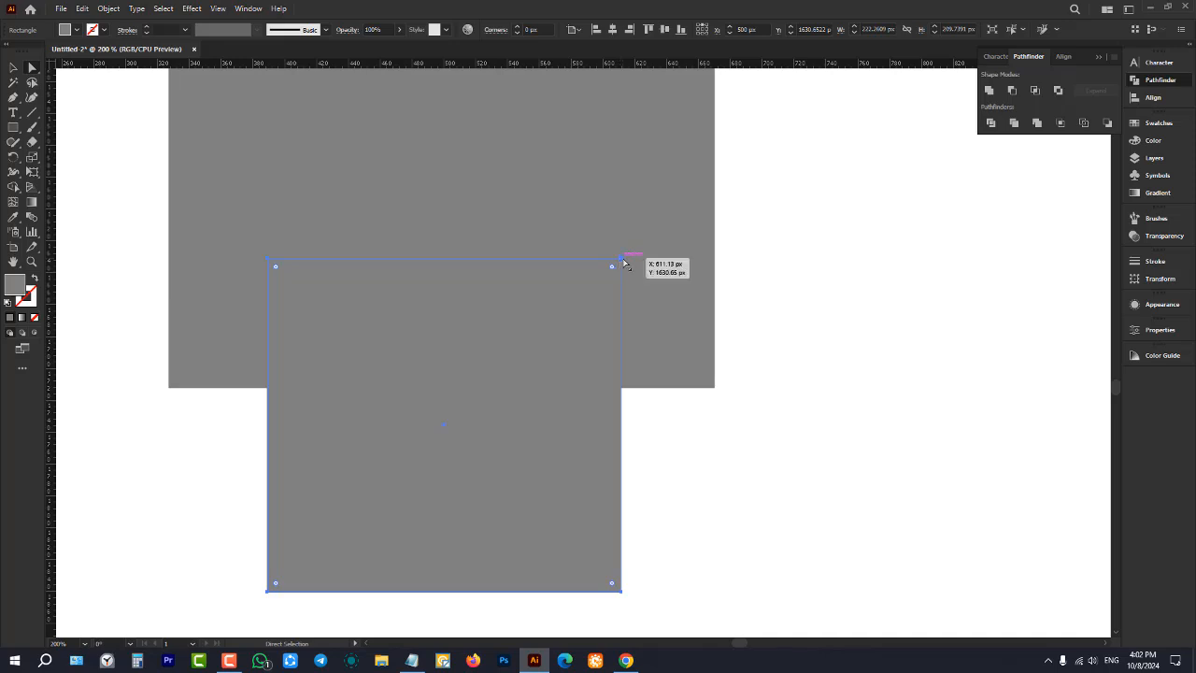
drag(620, 264, 633, 299)
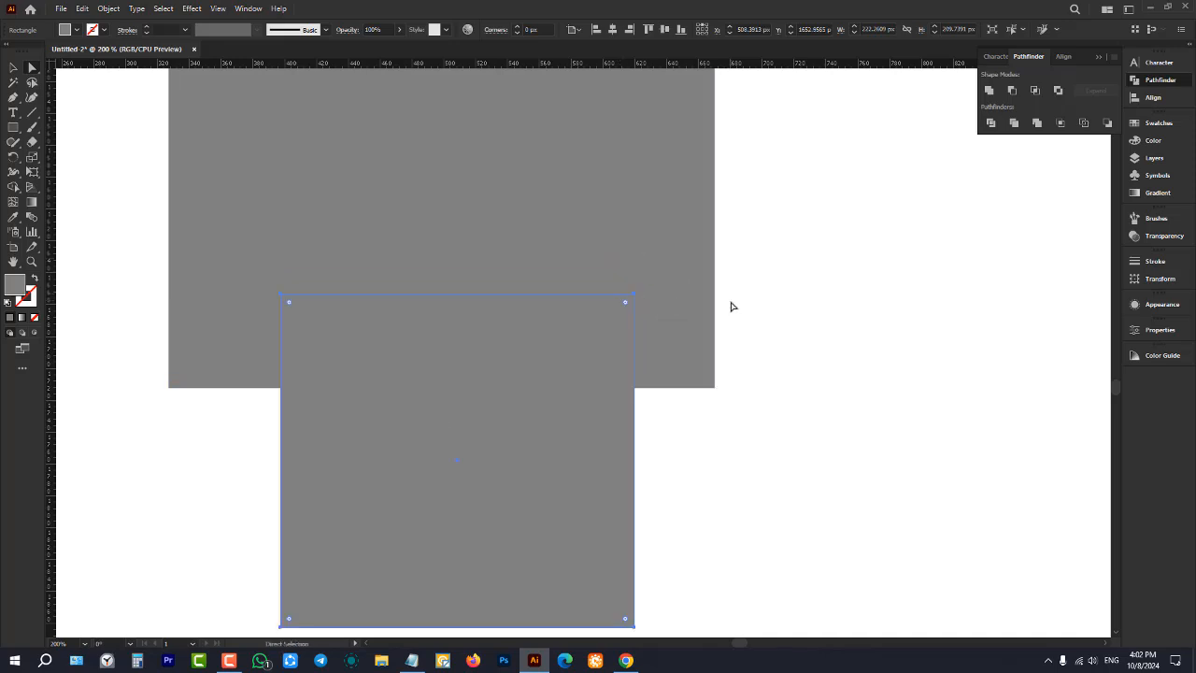
key(ctrl+z)
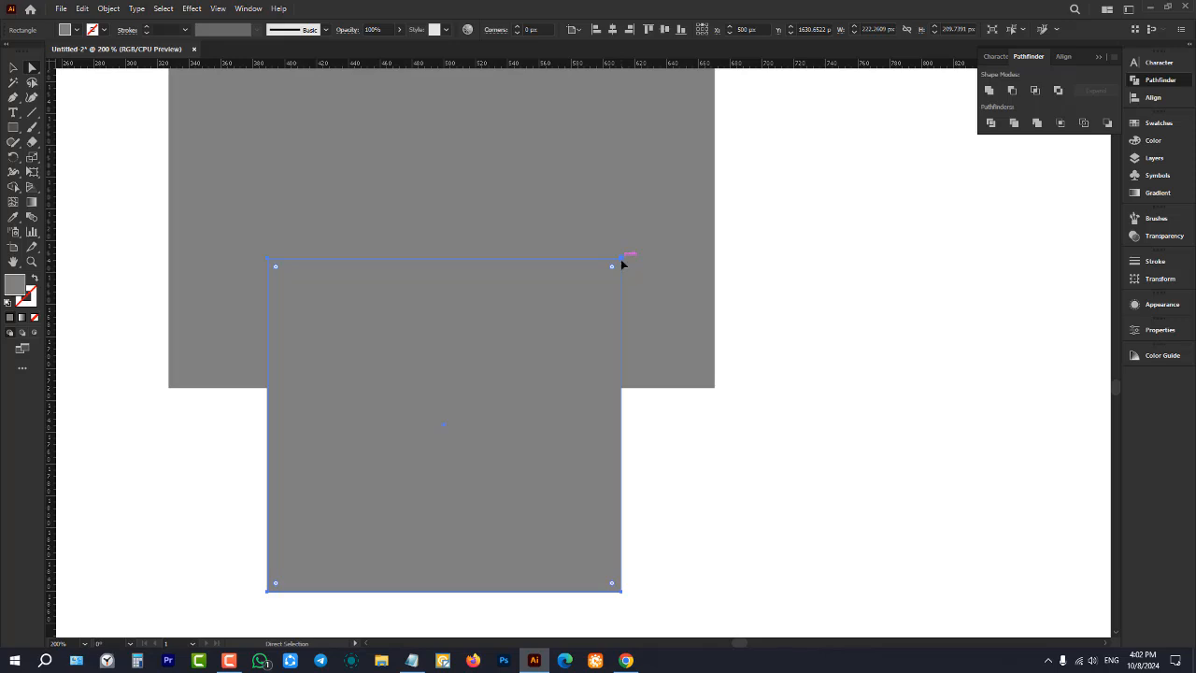
click(623, 264)
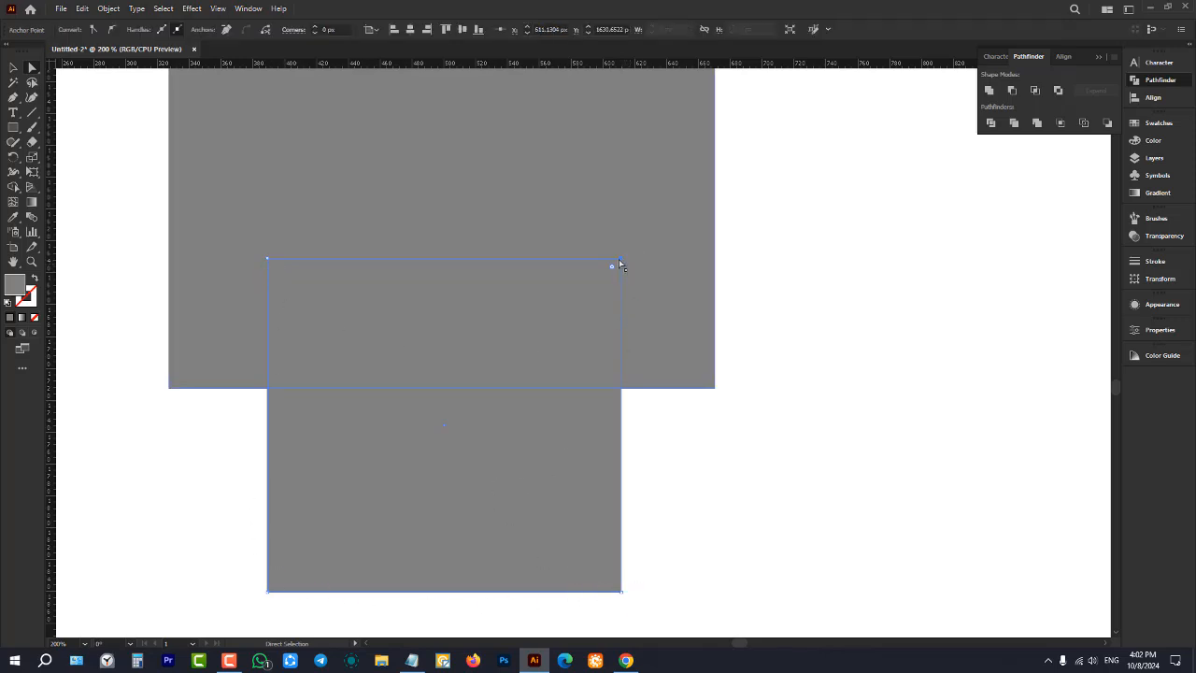
drag(622, 258, 713, 389)
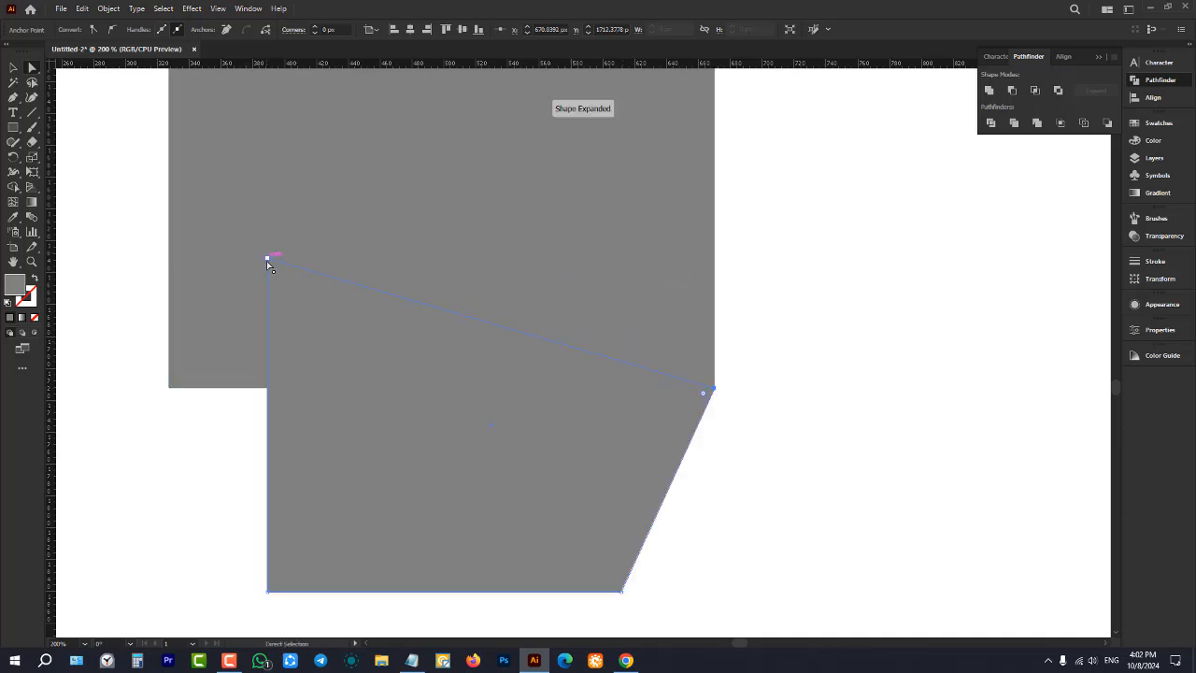
drag(267, 263, 168, 389)
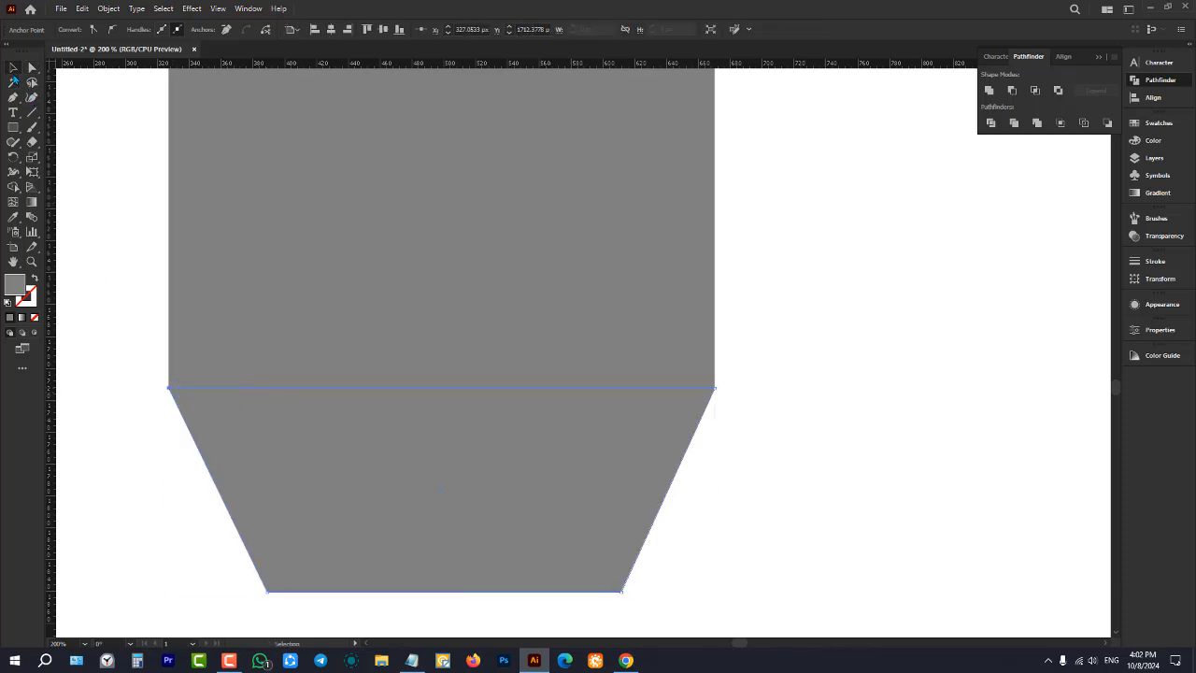
- Unite the tapered end piece with the lower strap into a single shape
click(121, 268)
scroll(392, 401, down, 4)
drag(517, 373, 340, 508)
drag(579, 361, 386, 488)
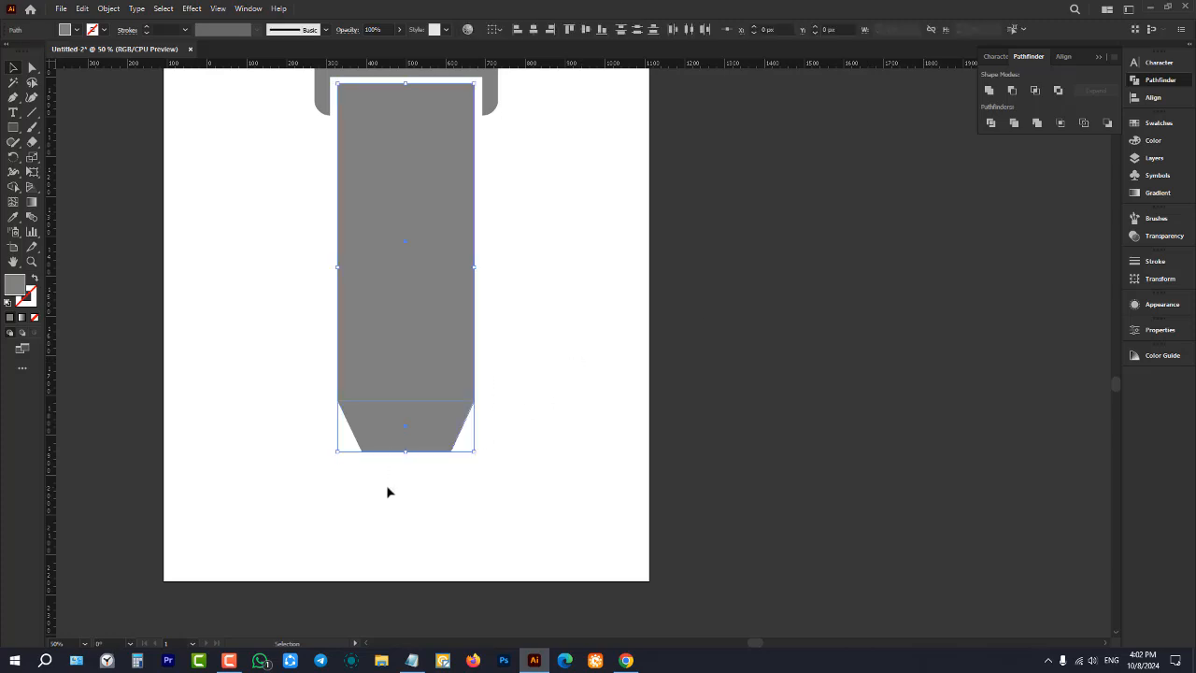
click(989, 89)
click(552, 355)
scroll(234, 289, down, 1)
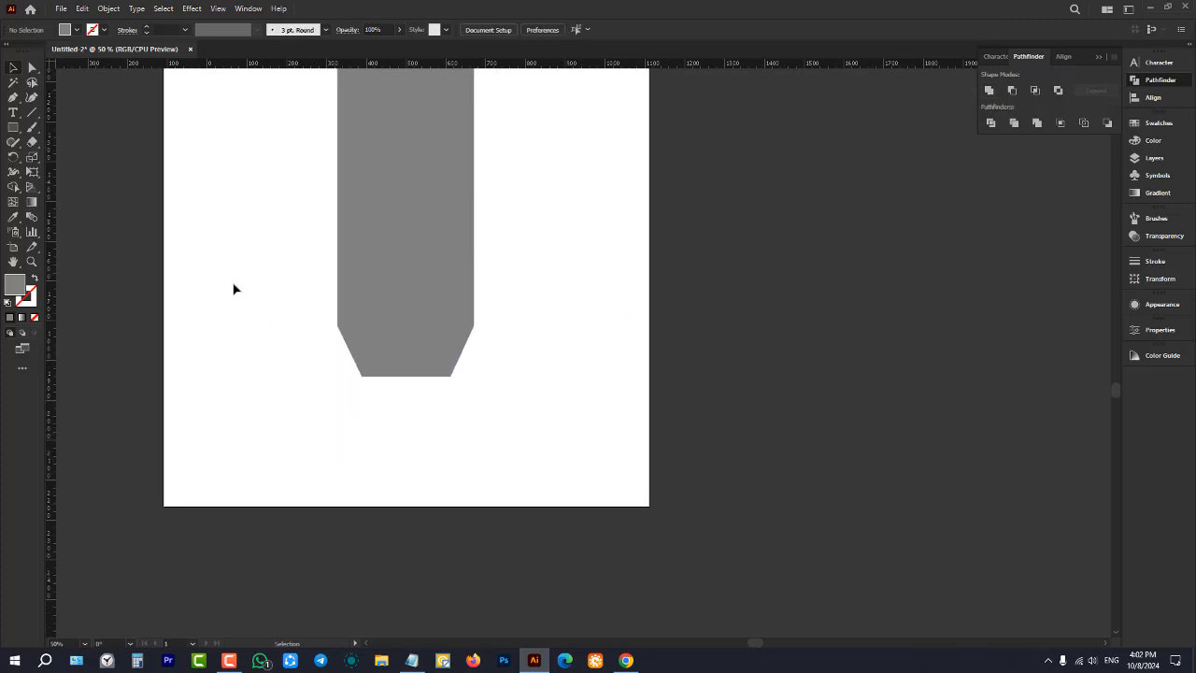
- Extend the lower strap's tip slightly downward and round its two bottom corners to a radius of about 60 px
scroll(423, 412, down, 4)
scroll(427, 415, up, 4)
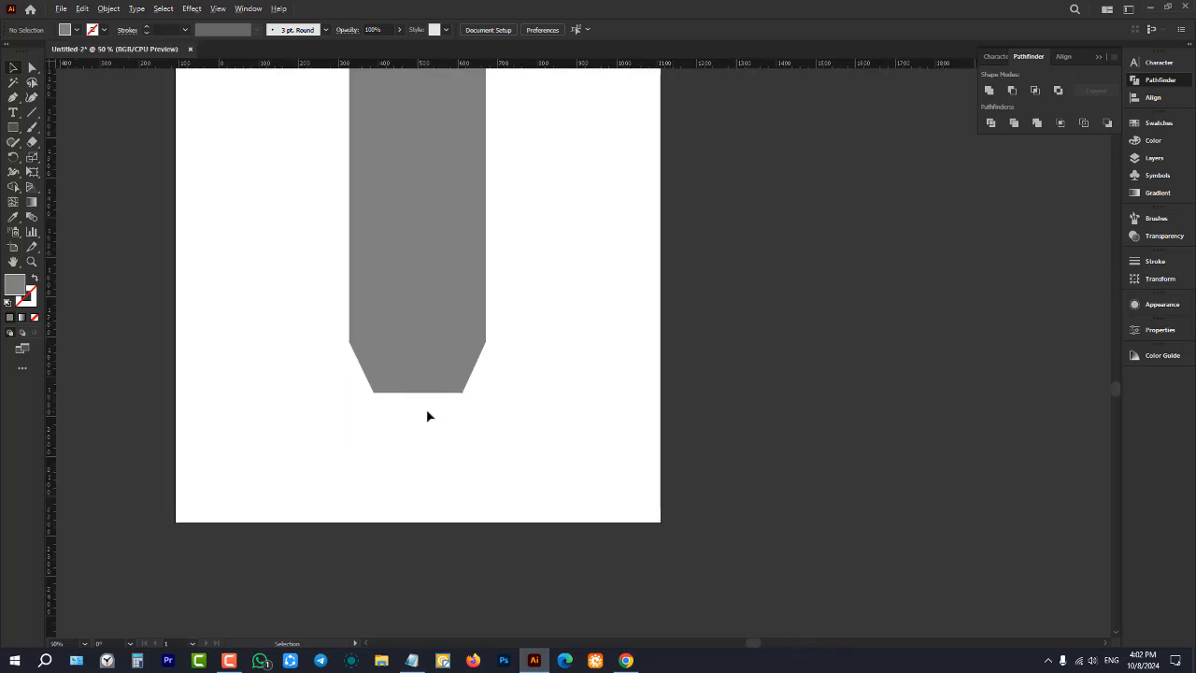
click(32, 71)
scroll(435, 401, up, 2)
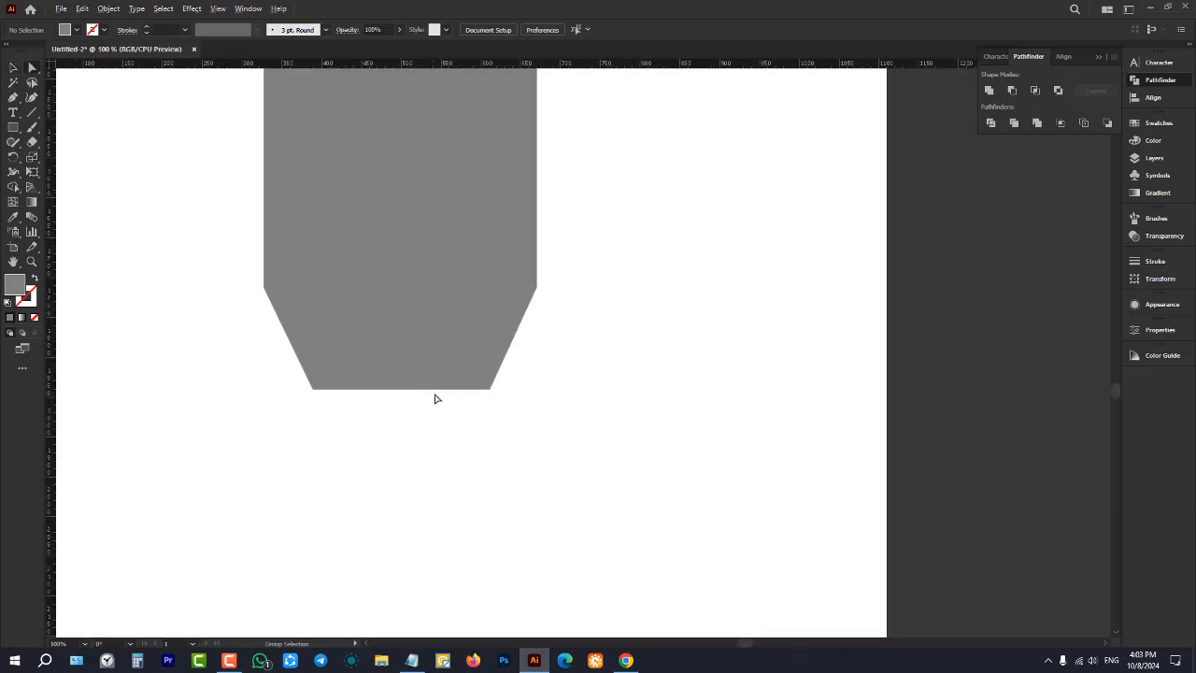
drag(528, 441, 250, 381)
drag(528, 462, 267, 372)
mouse_move(390, 392)
mouse_down()
mouse_move(392, 433)
mouse_move(344, 384)
mouse_move(382, 271)
mouse_move(382, 407)
mouse_up()
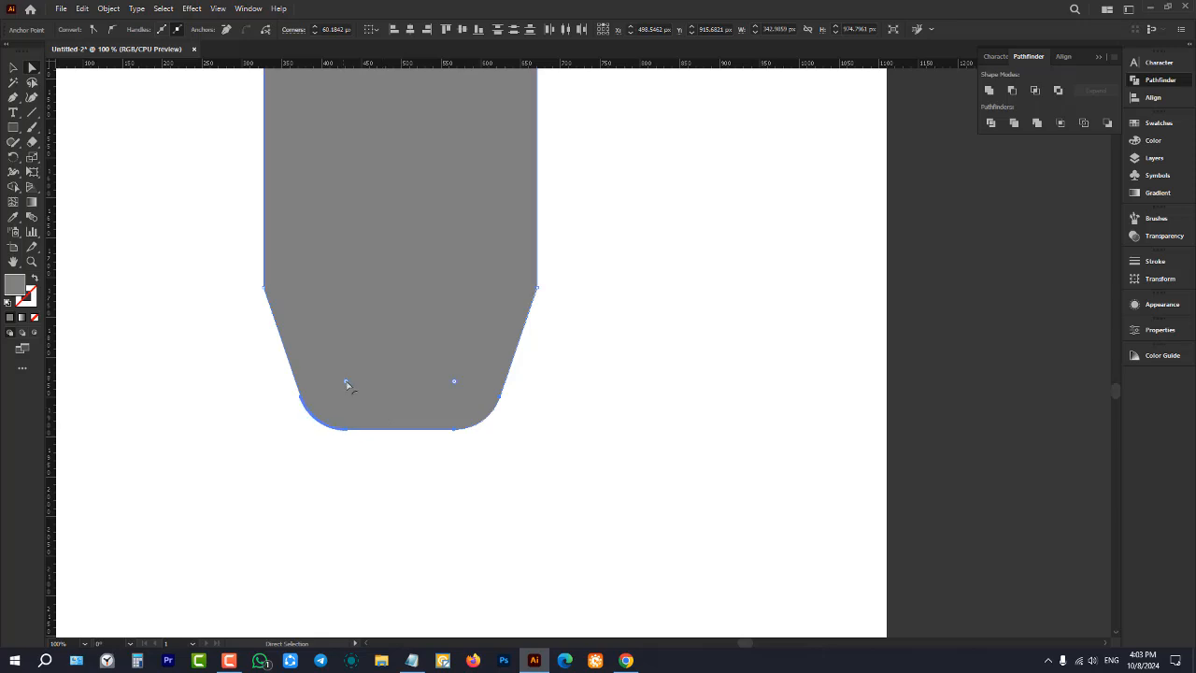
click(13, 68)
click(614, 443)
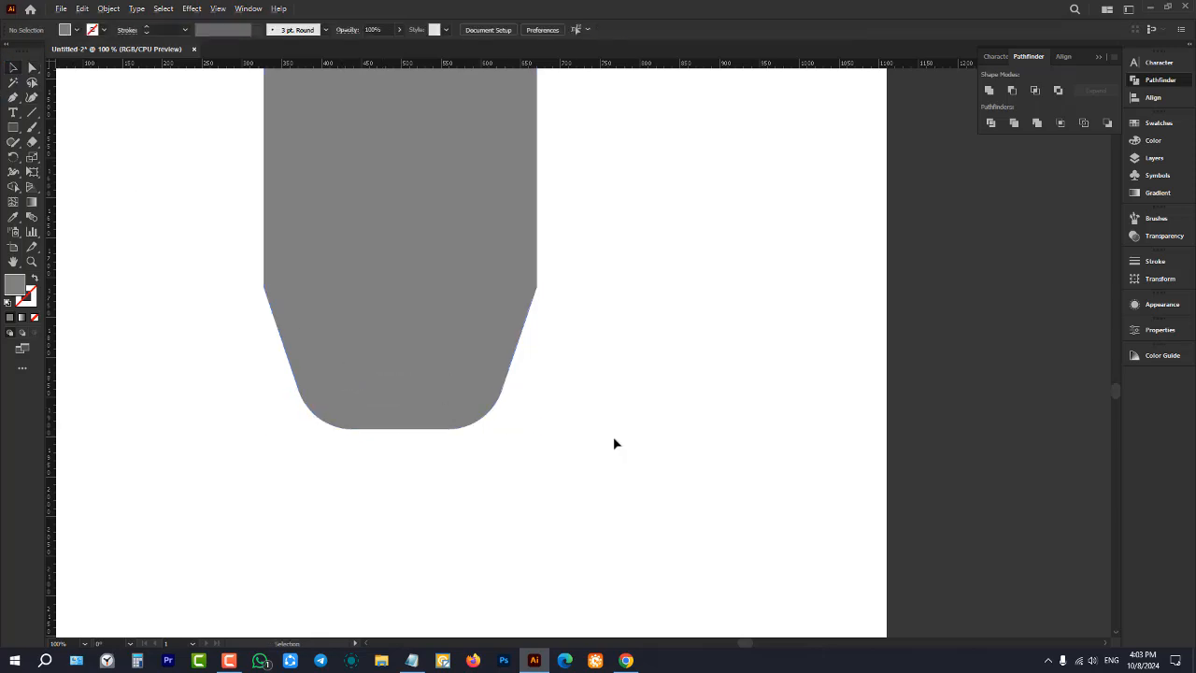
- Offset the upper strap's path inward by 15 px (-15 px) with mitered joins
scroll(613, 443, down, 5)
scroll(630, 421, up, 2)
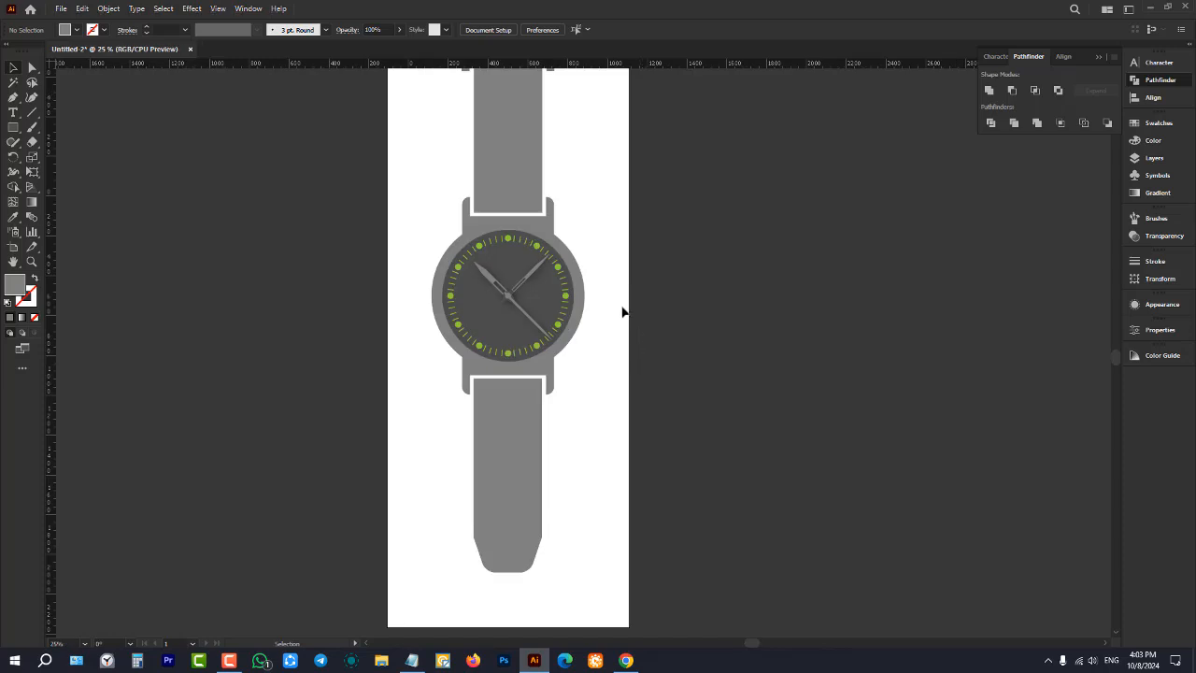
scroll(602, 290, up, 2)
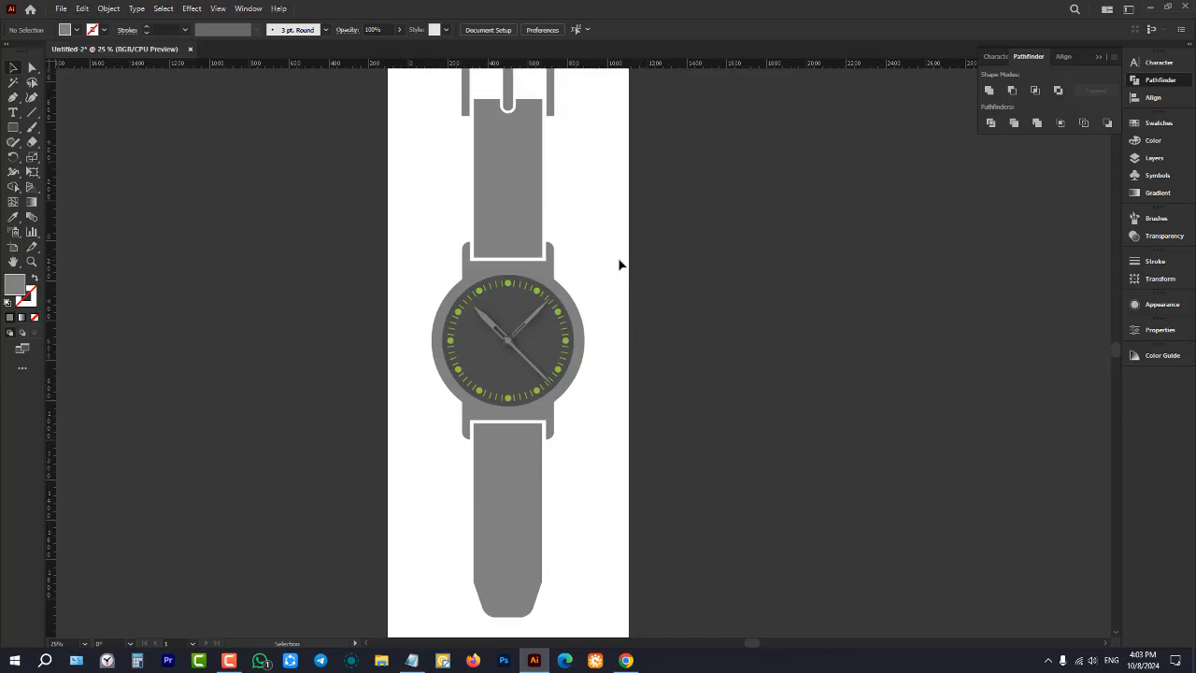
scroll(551, 131, up, 1)
scroll(550, 131, up, 1)
scroll(542, 171, up, 1)
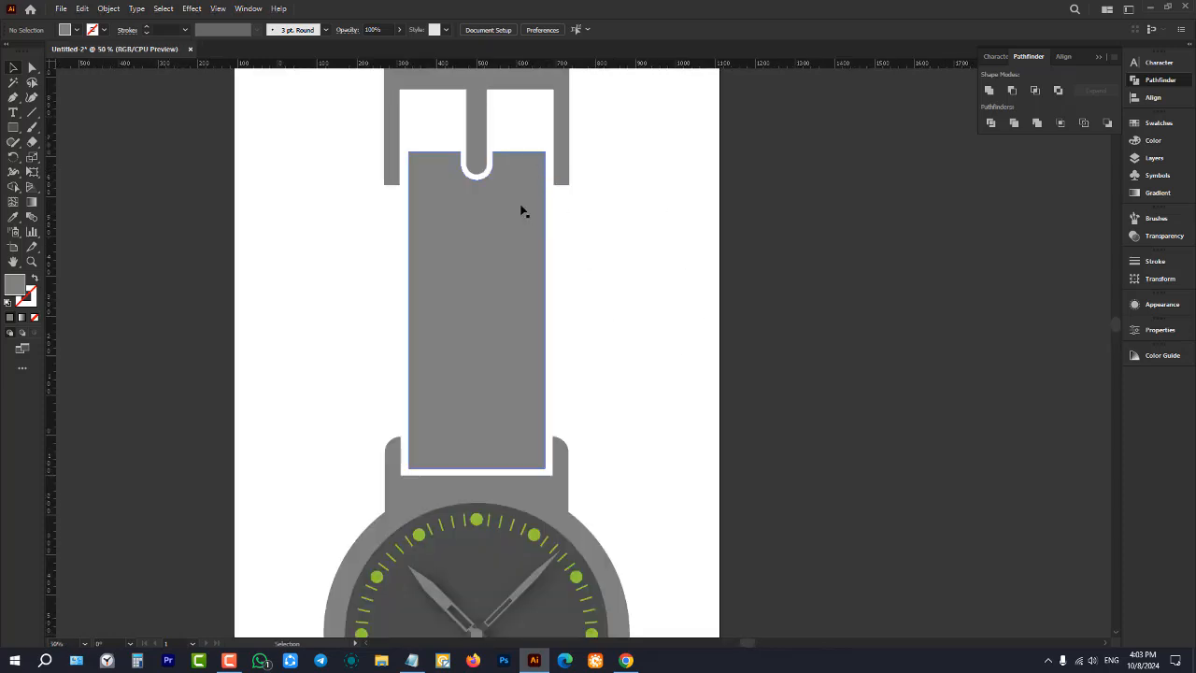
scroll(547, 227, up, 1)
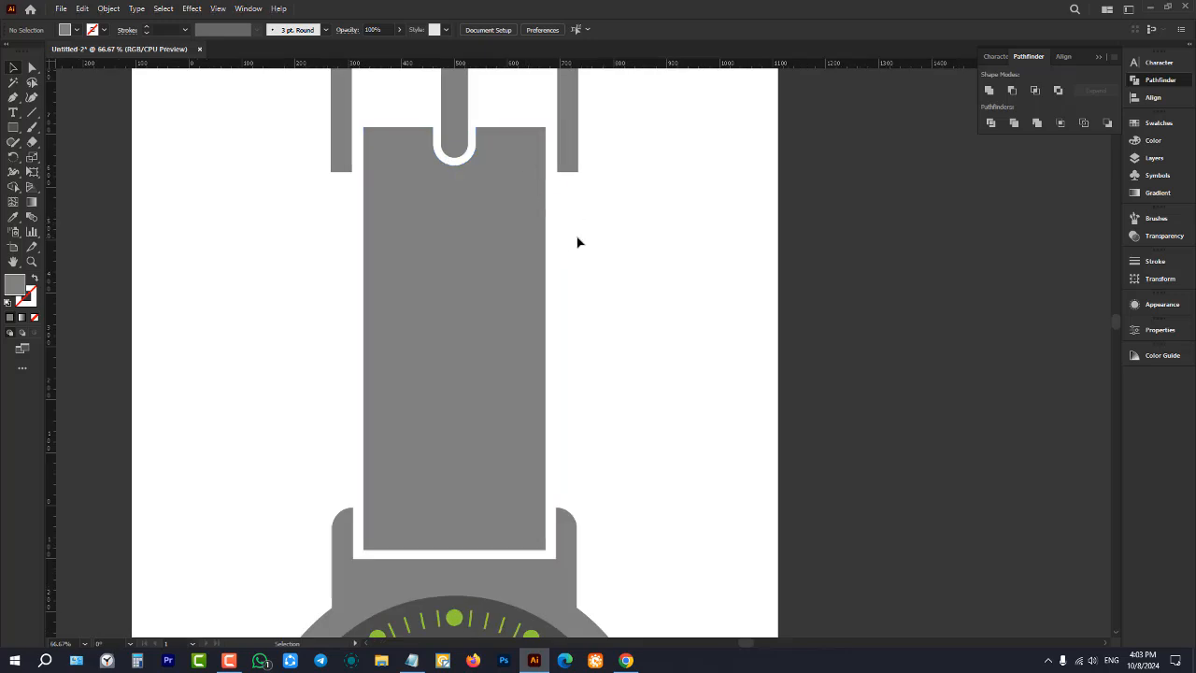
click(523, 203)
scroll(607, 243, up, 1)
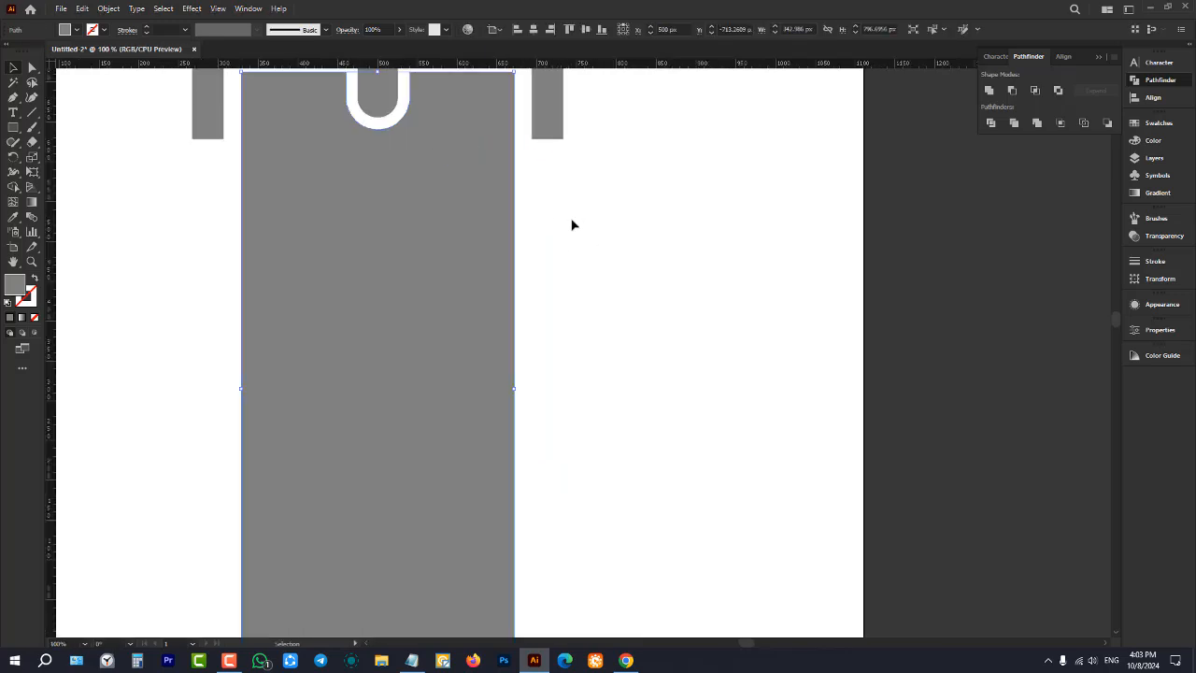
scroll(421, 210, up, 1)
click(109, 12)
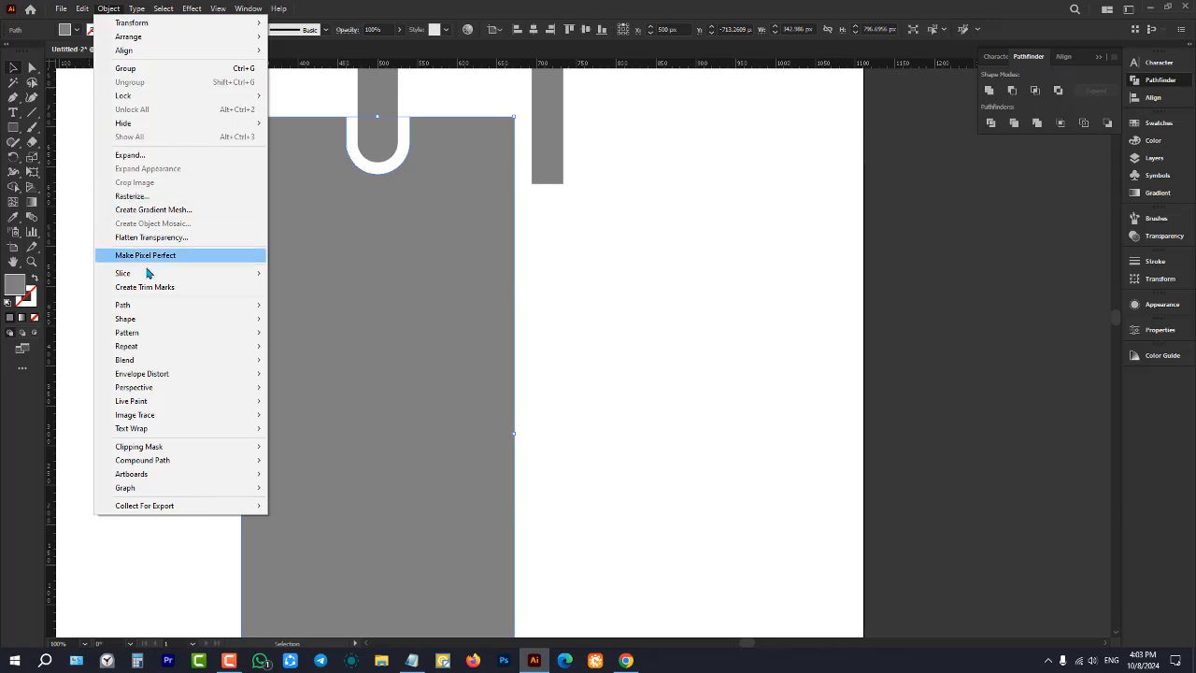
mouse_move(184, 309)
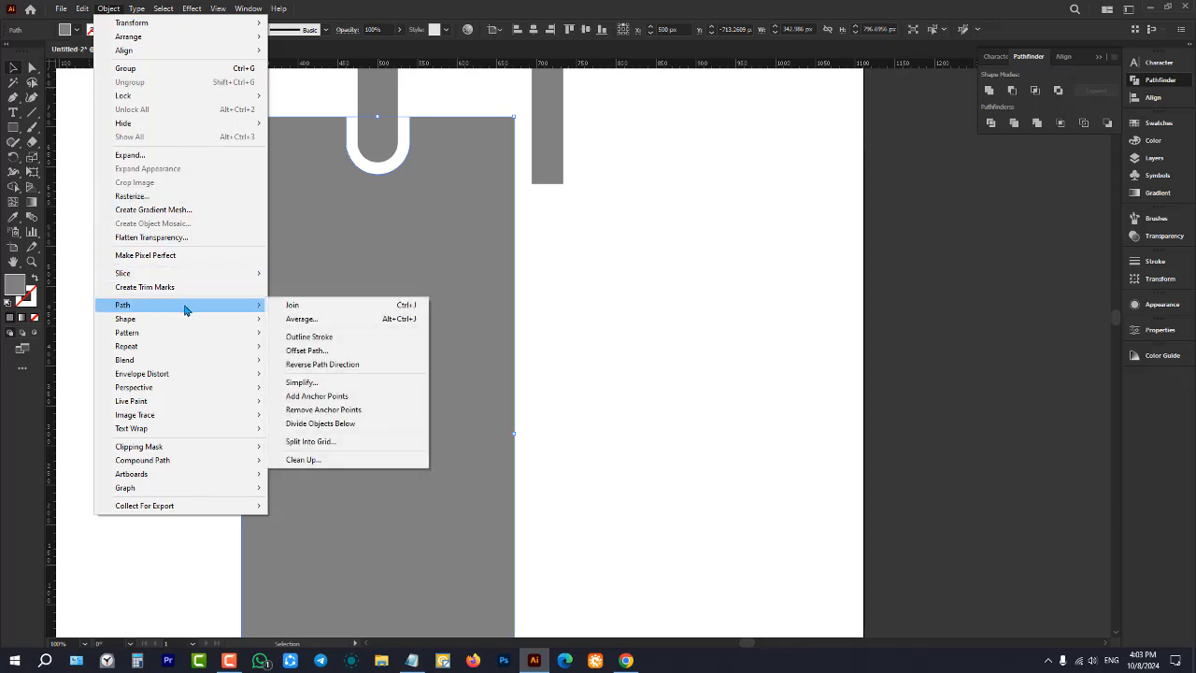
click(319, 356)
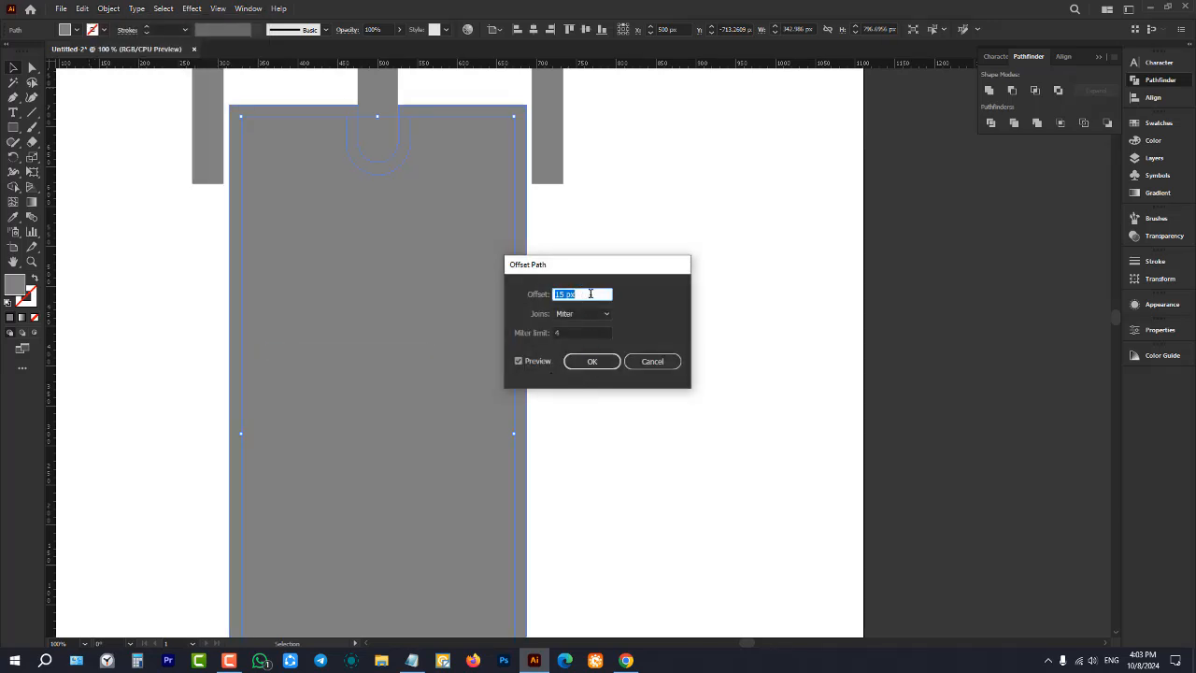
key(shift+Down)
key(shift+Down)
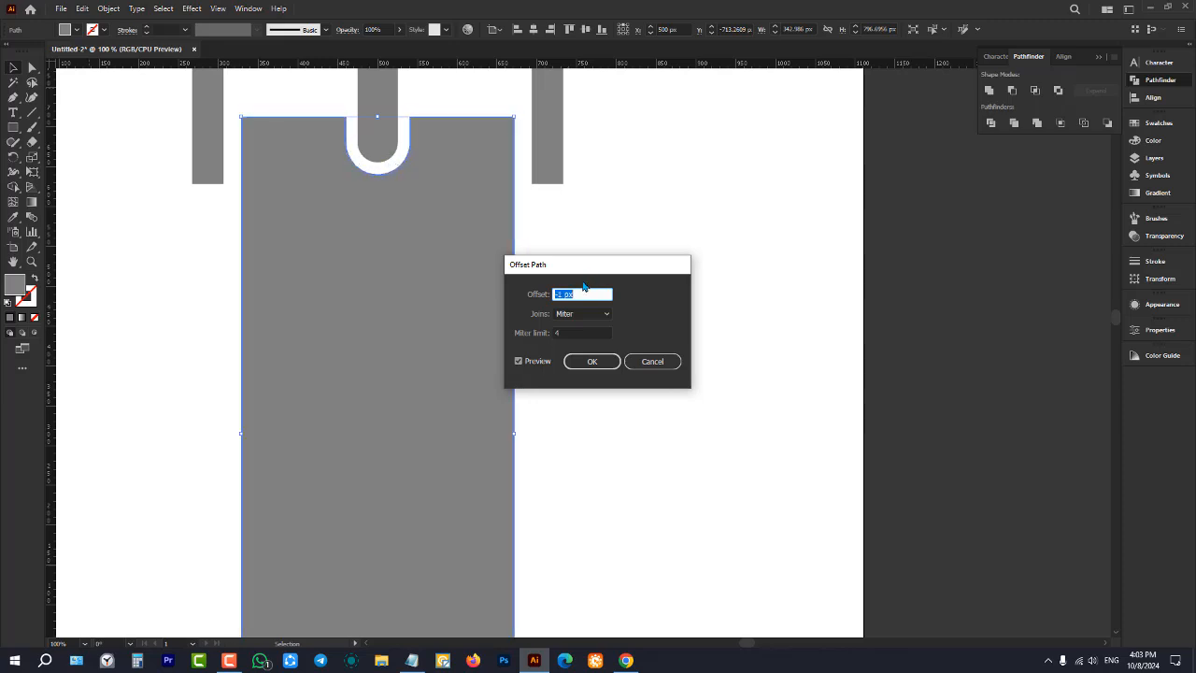
key(Down)
key(Down)
key(Down)
key(Down)
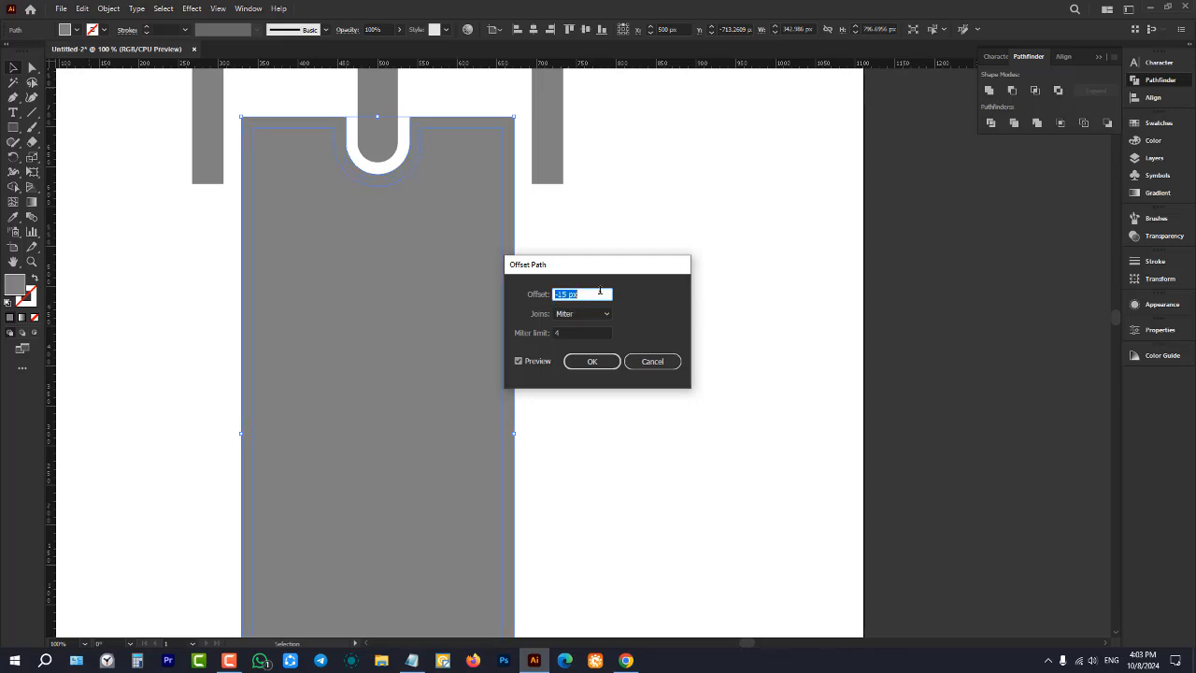
key(Up)
click(601, 363)
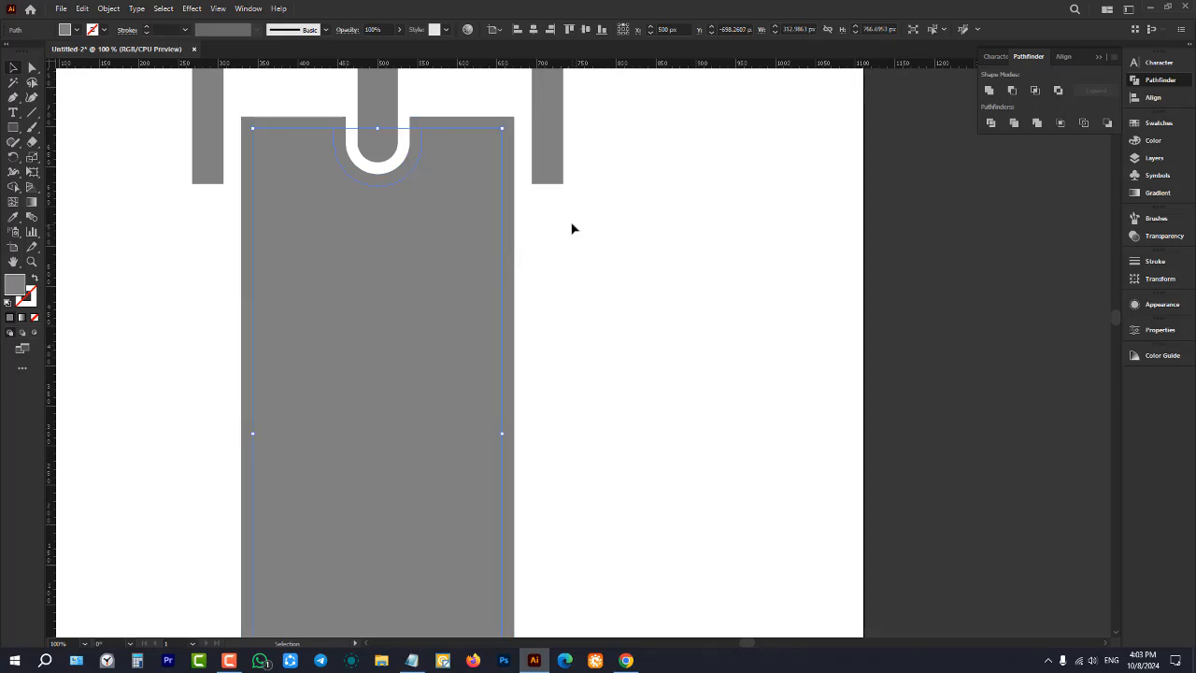
- Fill the upper strap's inset shape with a dark gray swatch
click(75, 30)
click(47, 89)
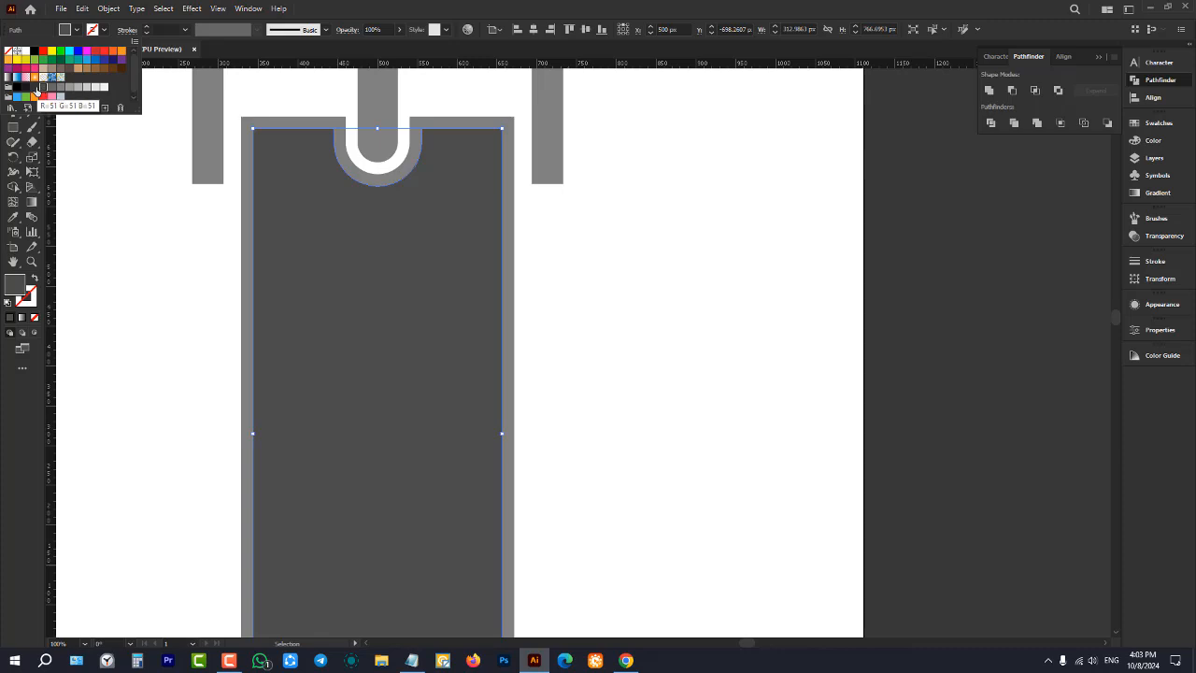
click(35, 90)
click(43, 93)
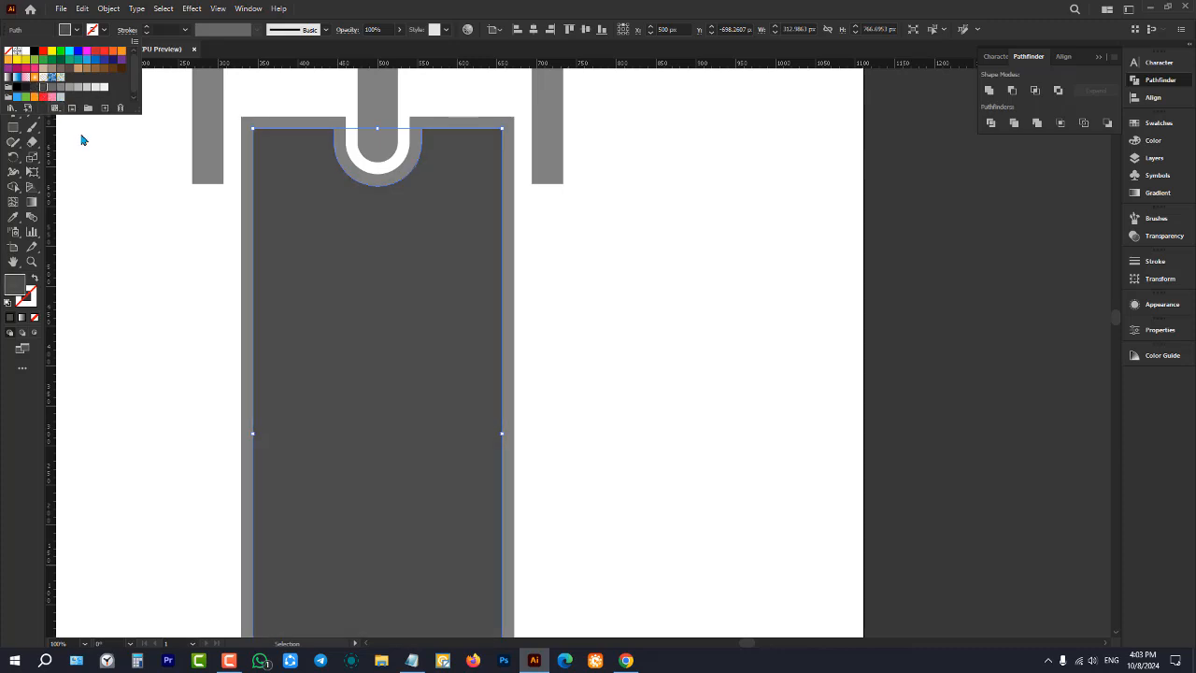
- Swap the fill and stroke of the upper strap's inset shape and set its stroke weight to 4 pt
scroll(353, 304, down, 4)
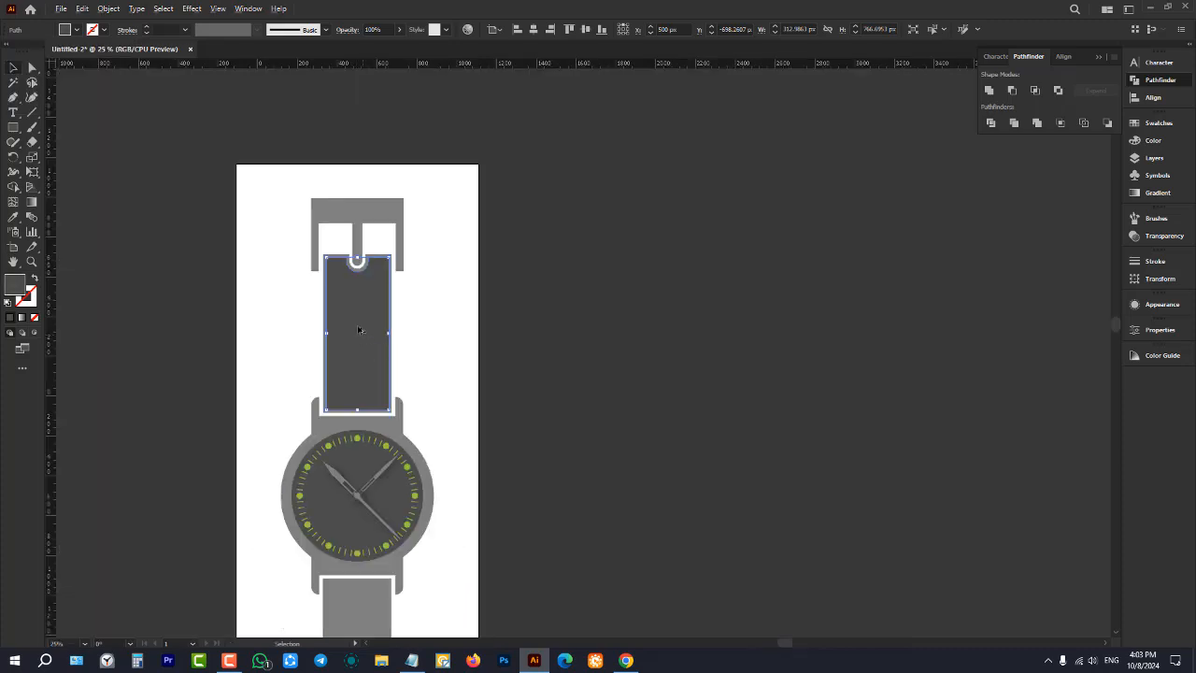
scroll(352, 317, up, 3)
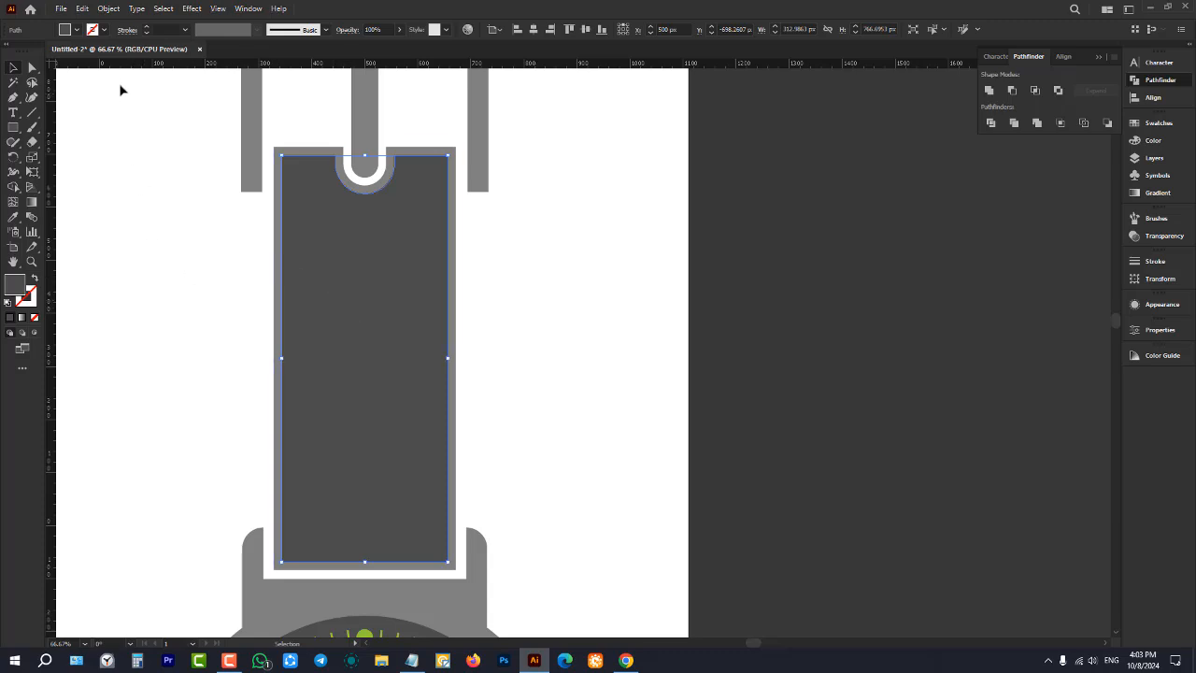
click(34, 281)
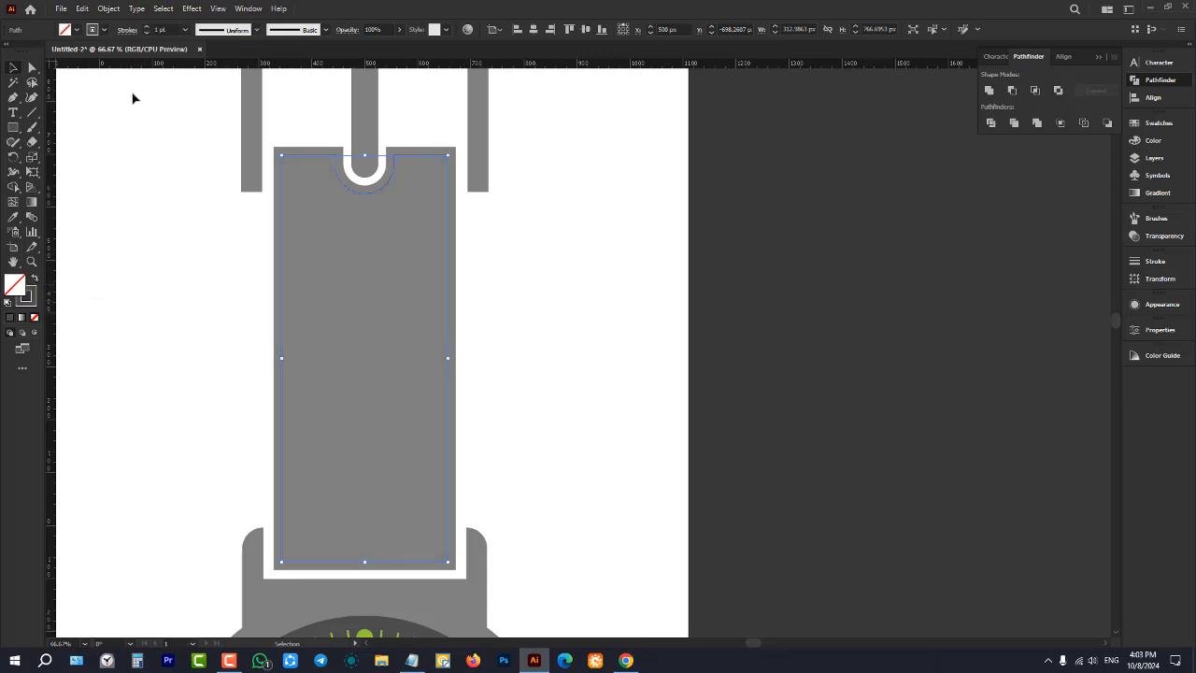
click(163, 29)
scroll(170, 29, up, 3)
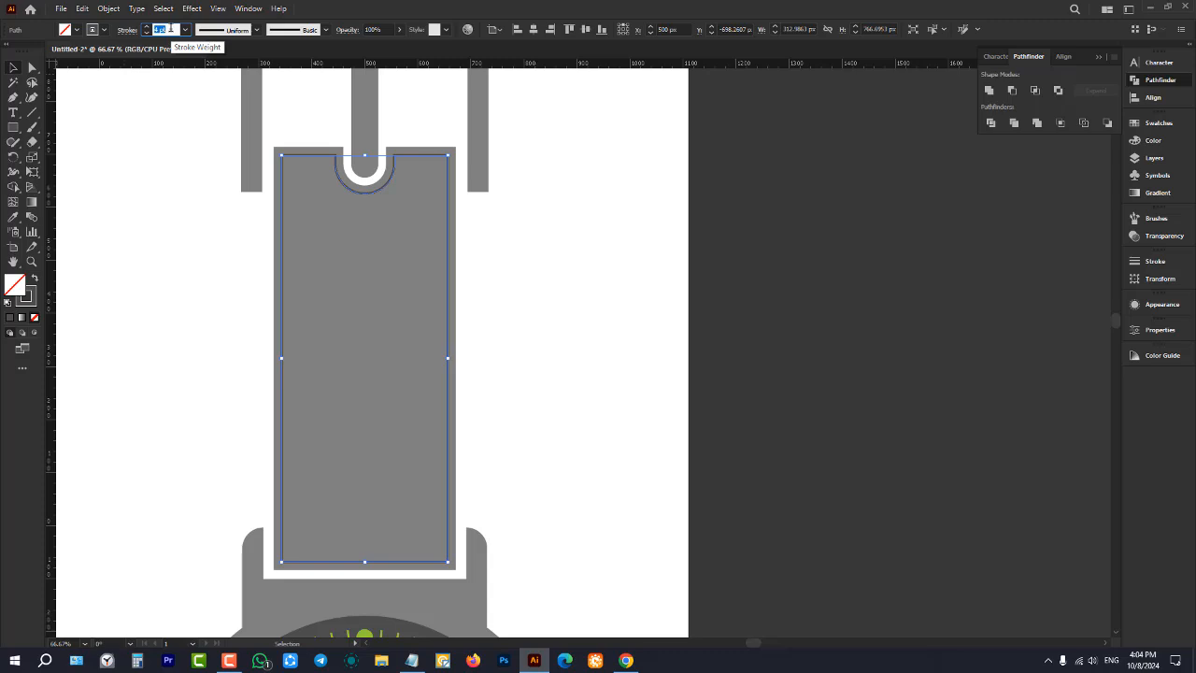
- Turn the upper strap's inset outline into a dashed stitching line
click(127, 34)
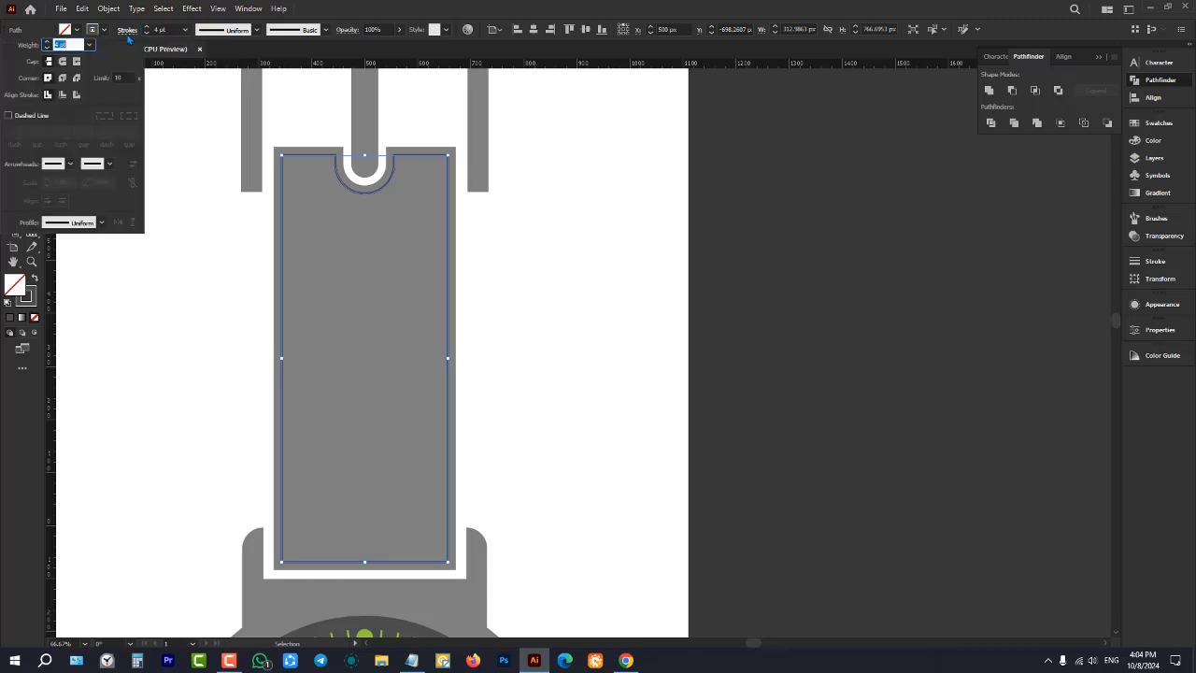
click(9, 116)
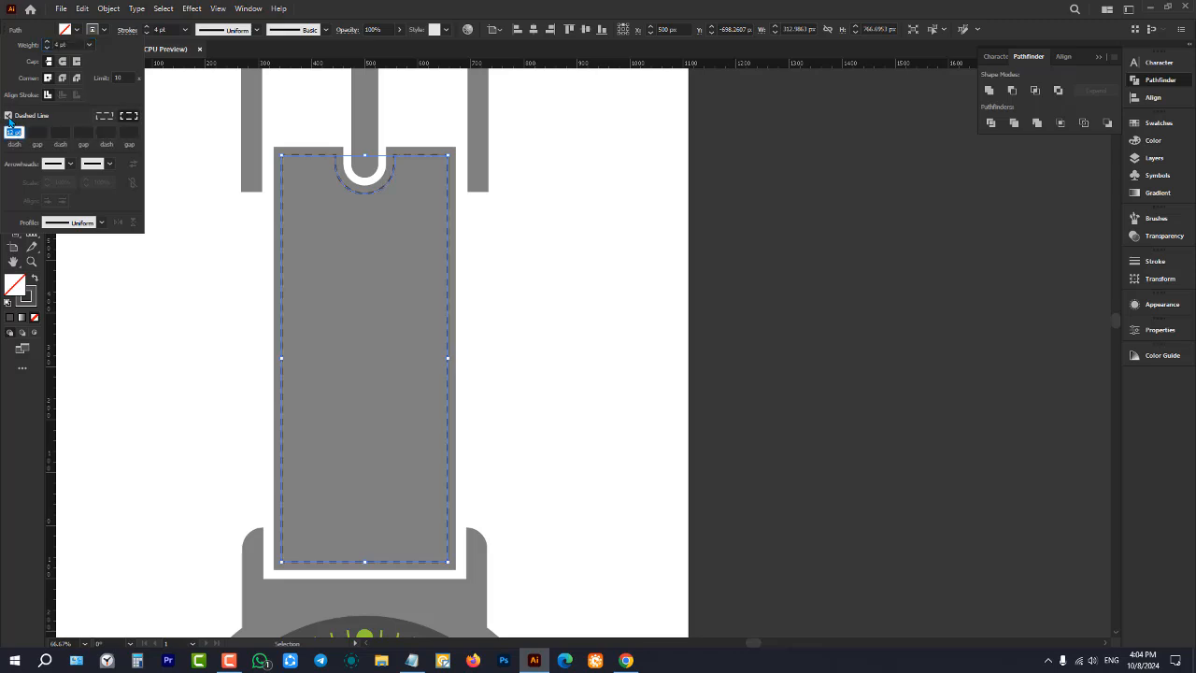
click(210, 244)
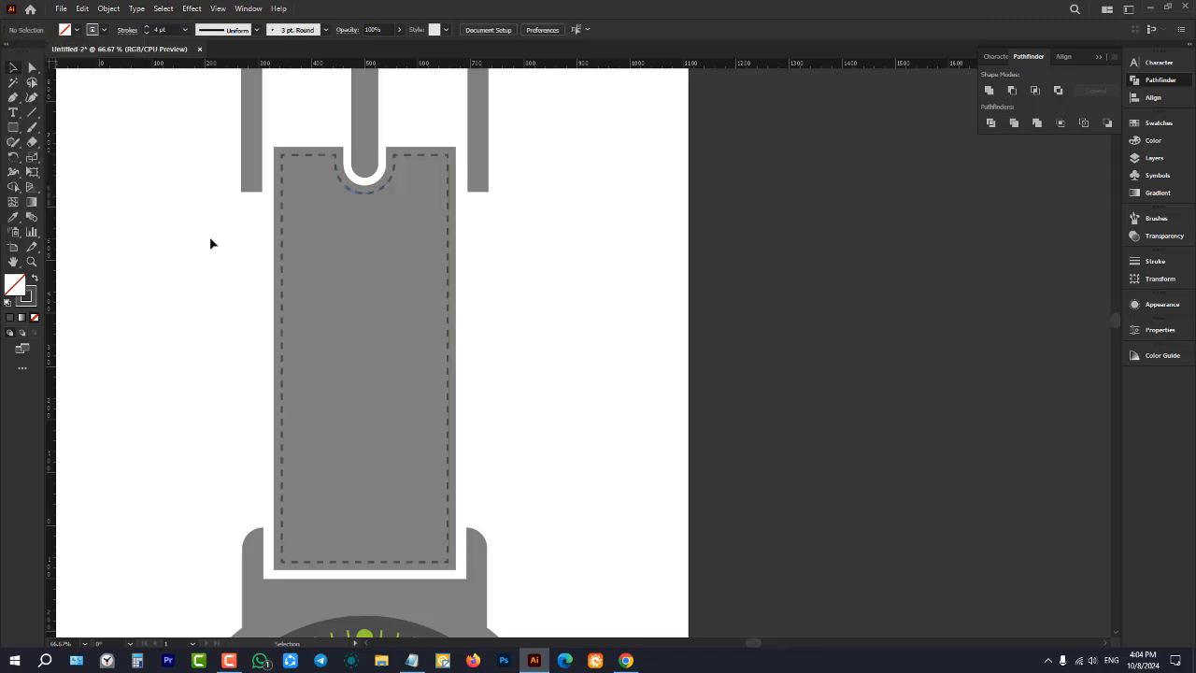
scroll(210, 244, down, 2)
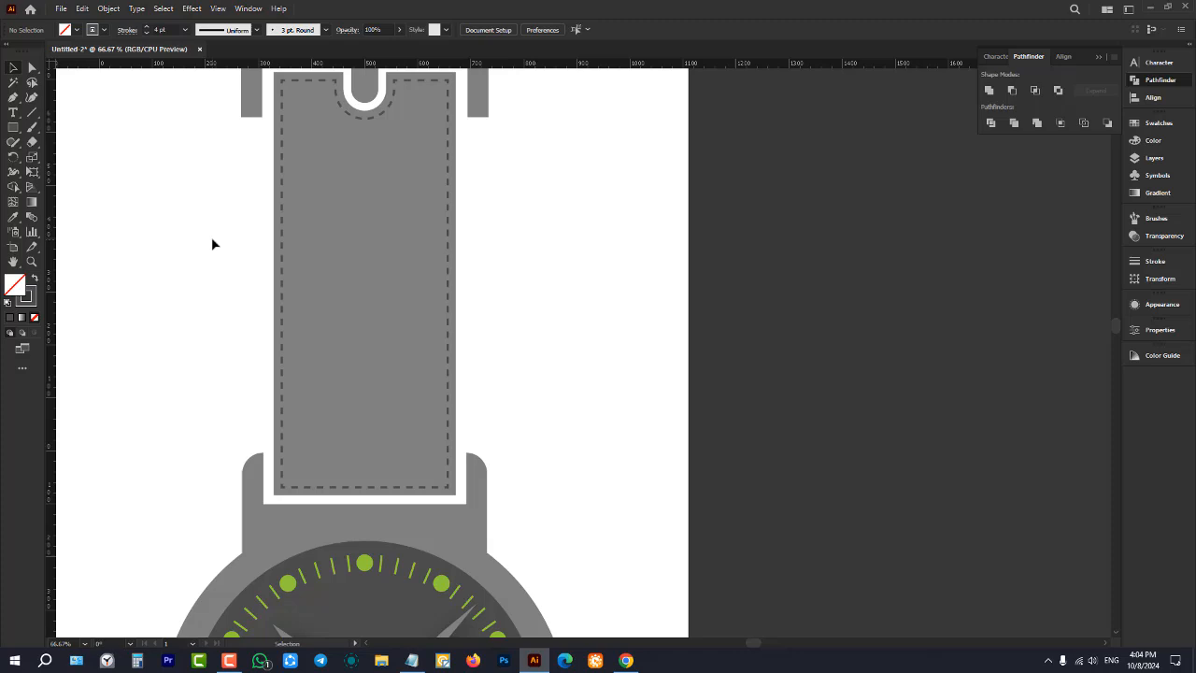
- Try a white stroke color on the upper strap's dashed stitching
click(283, 123)
click(102, 29)
click(51, 77)
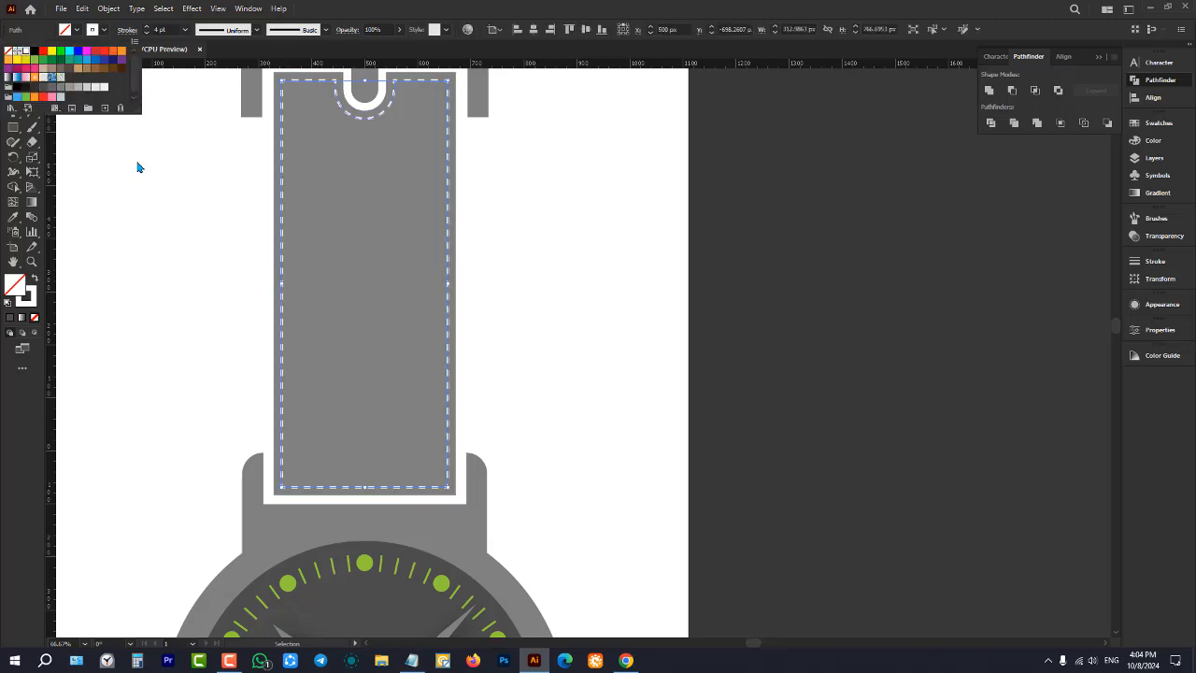
click(200, 240)
scroll(224, 245, down, 4)
scroll(211, 240, up, 2)
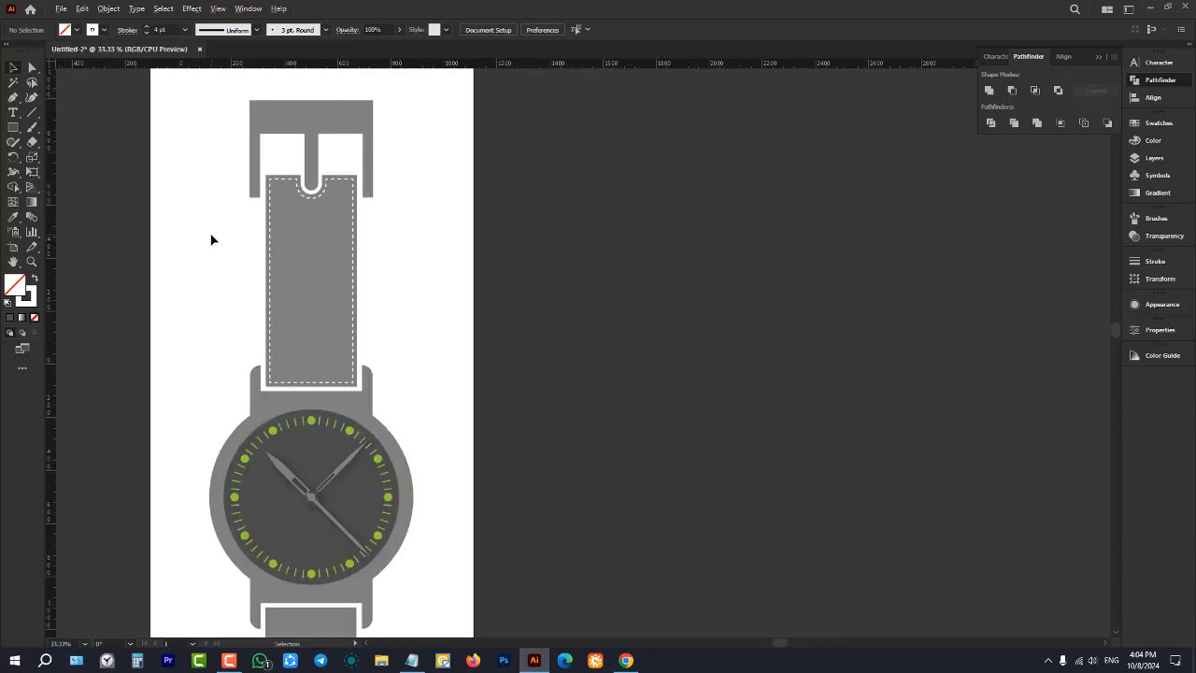
scroll(272, 236, up, 1)
- Set the stroke of the upper strap's dashed stitching to a dark gray swatch
click(274, 229)
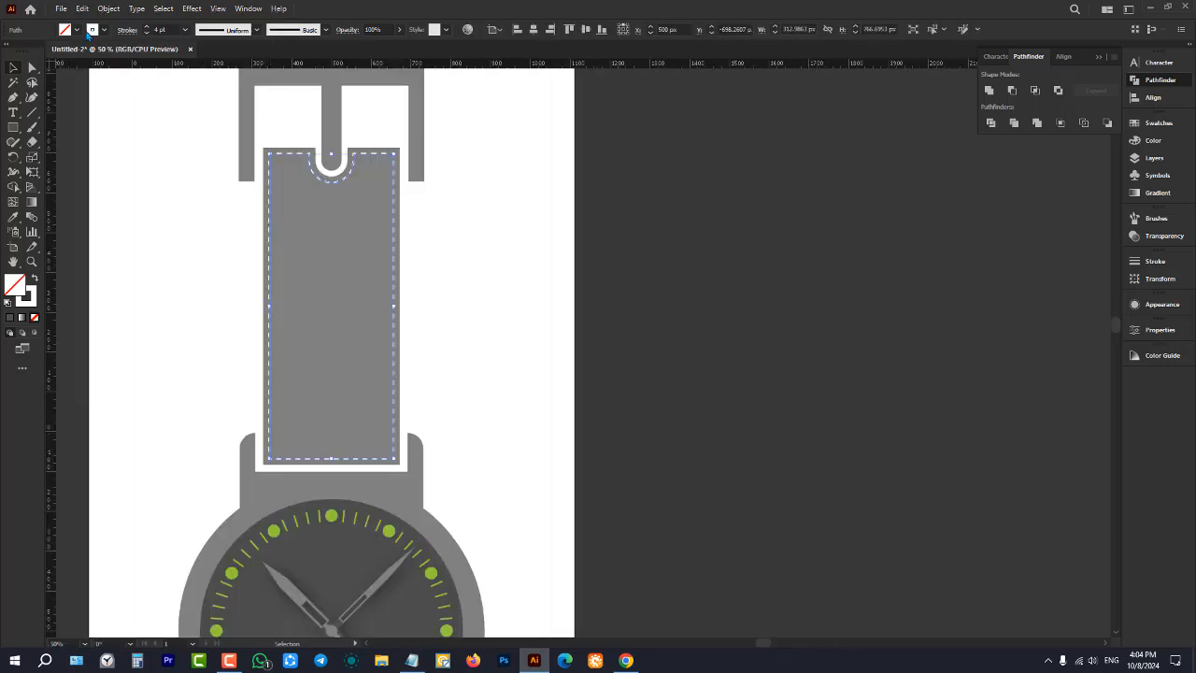
click(91, 31)
click(44, 88)
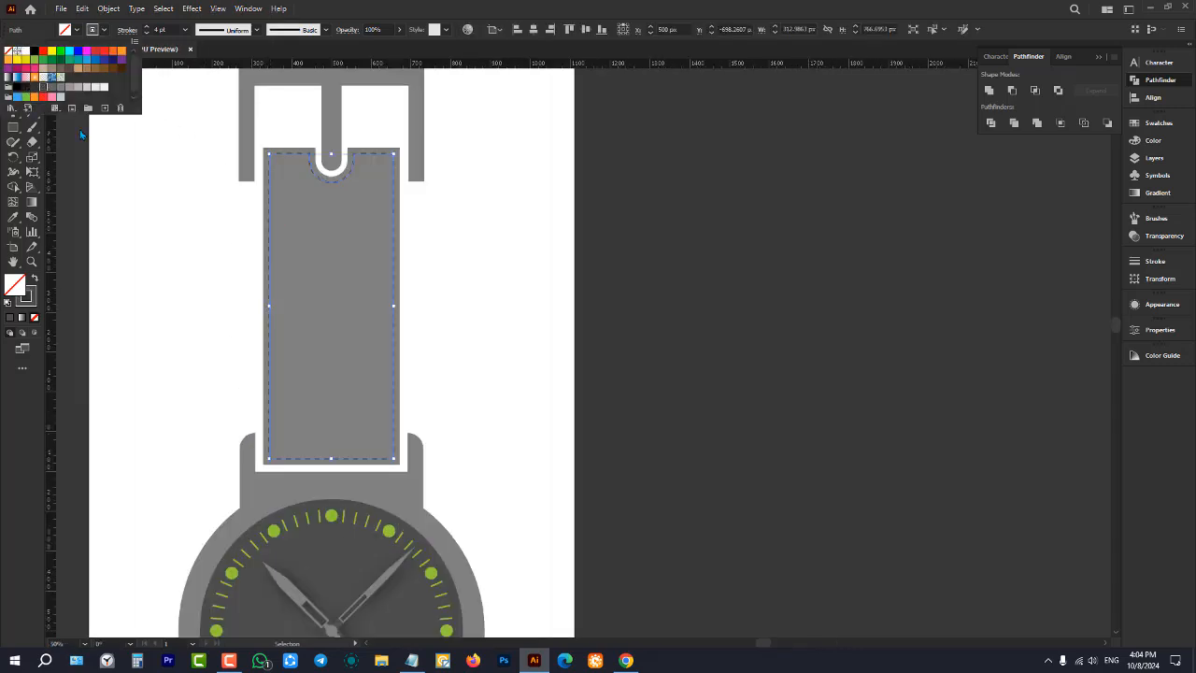
click(131, 227)
- Offset the lower strap's path inward by 15 px (-15 px) with mitered joins
scroll(488, 208, down, 3)
scroll(505, 309, down, 3)
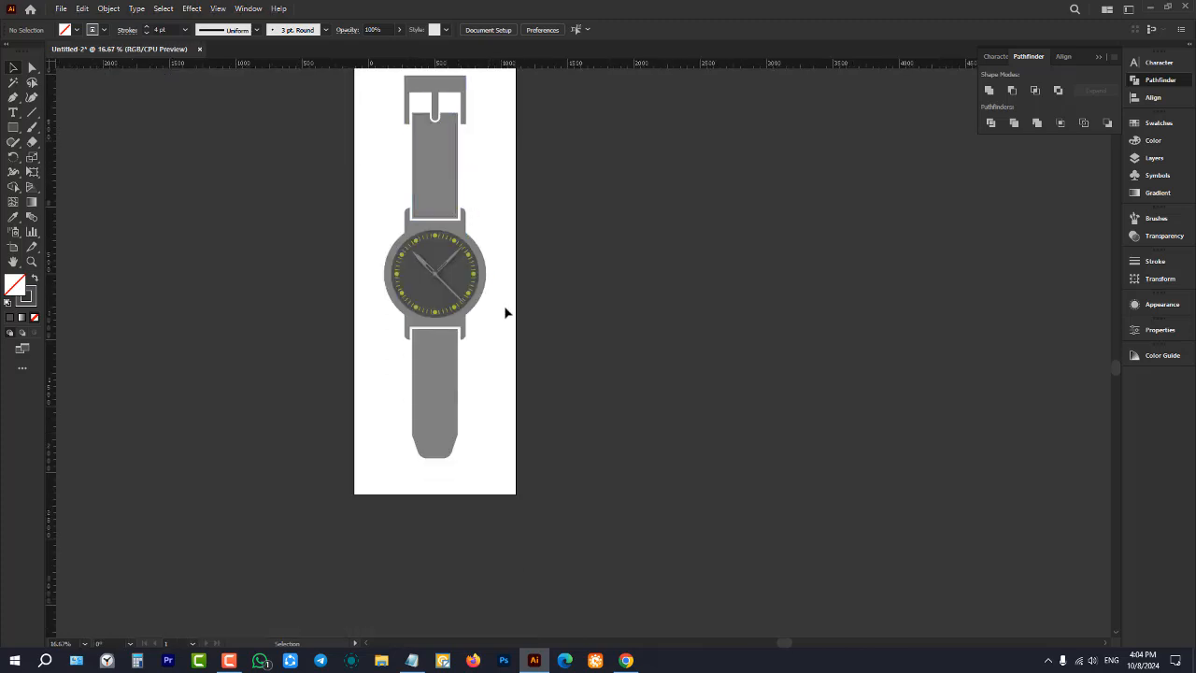
scroll(496, 347, up, 3)
click(341, 280)
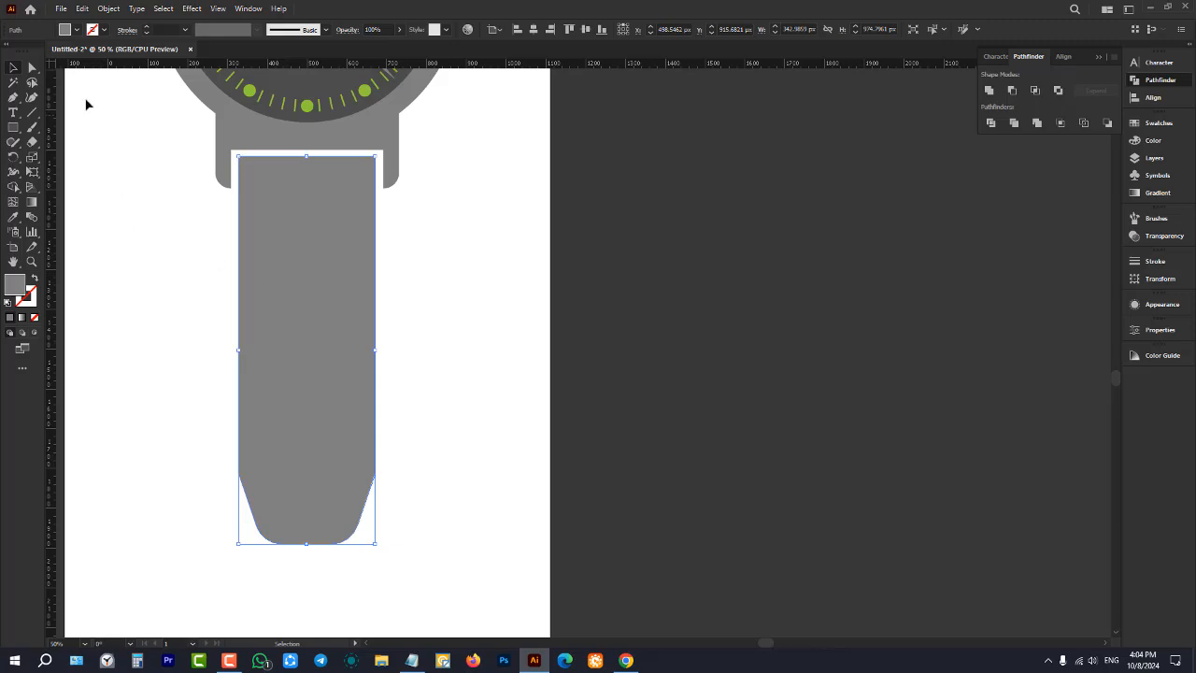
click(104, 8)
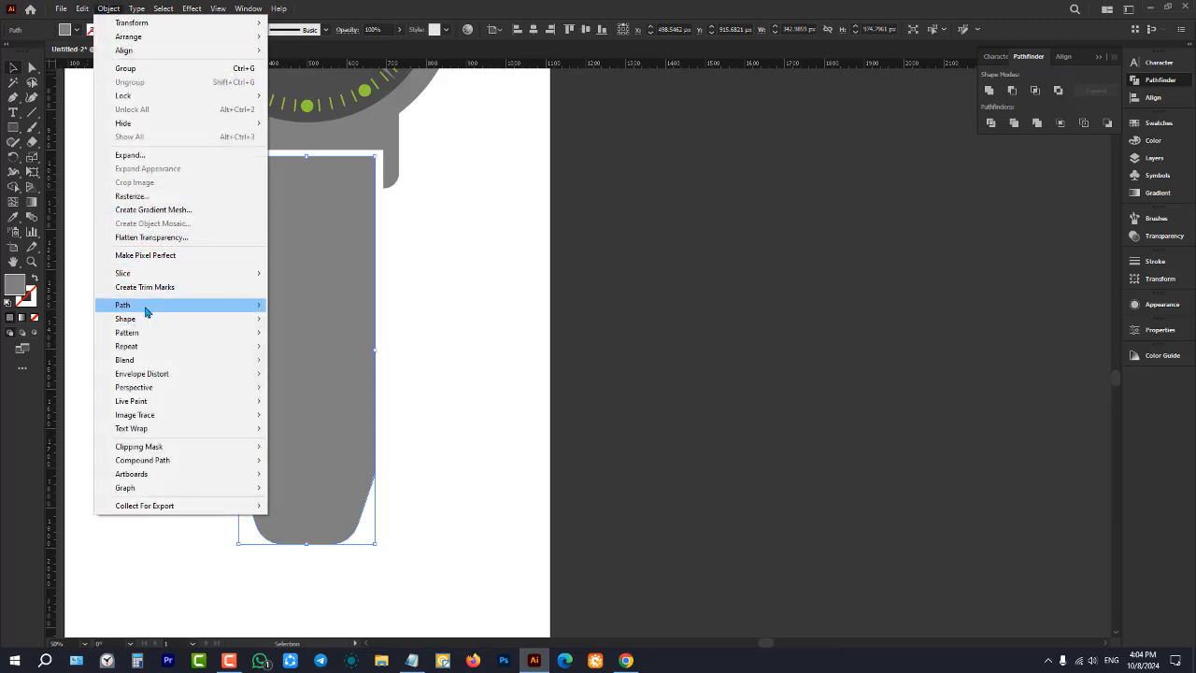
mouse_move(150, 309)
click(318, 350)
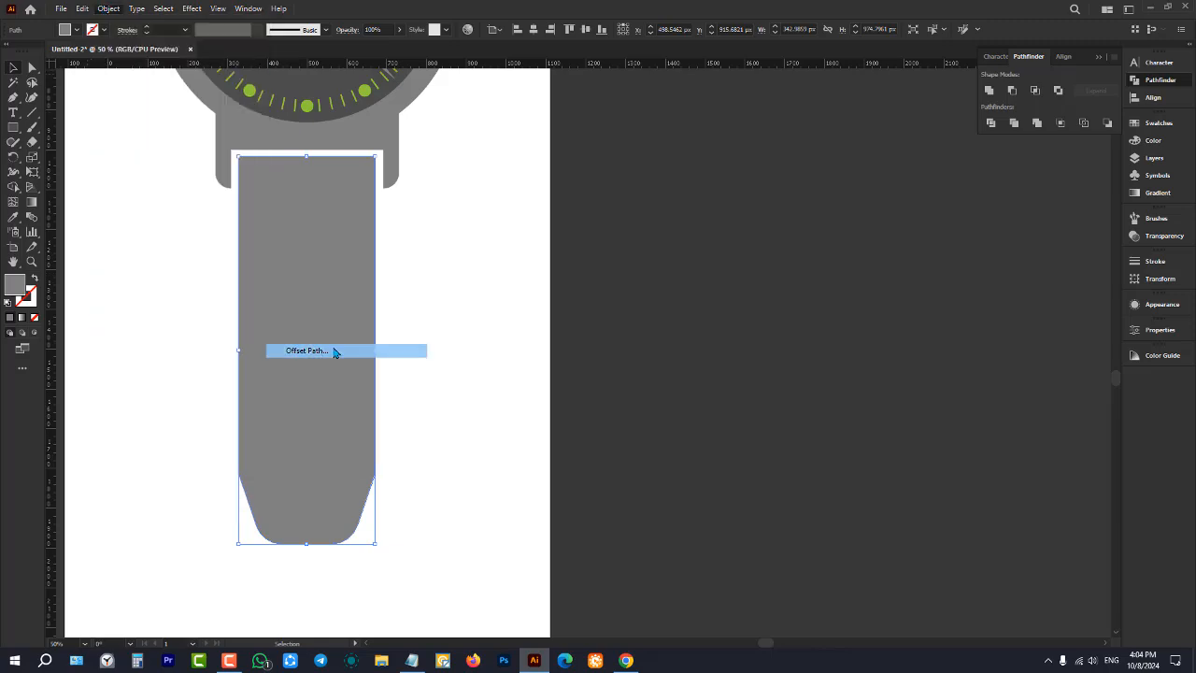
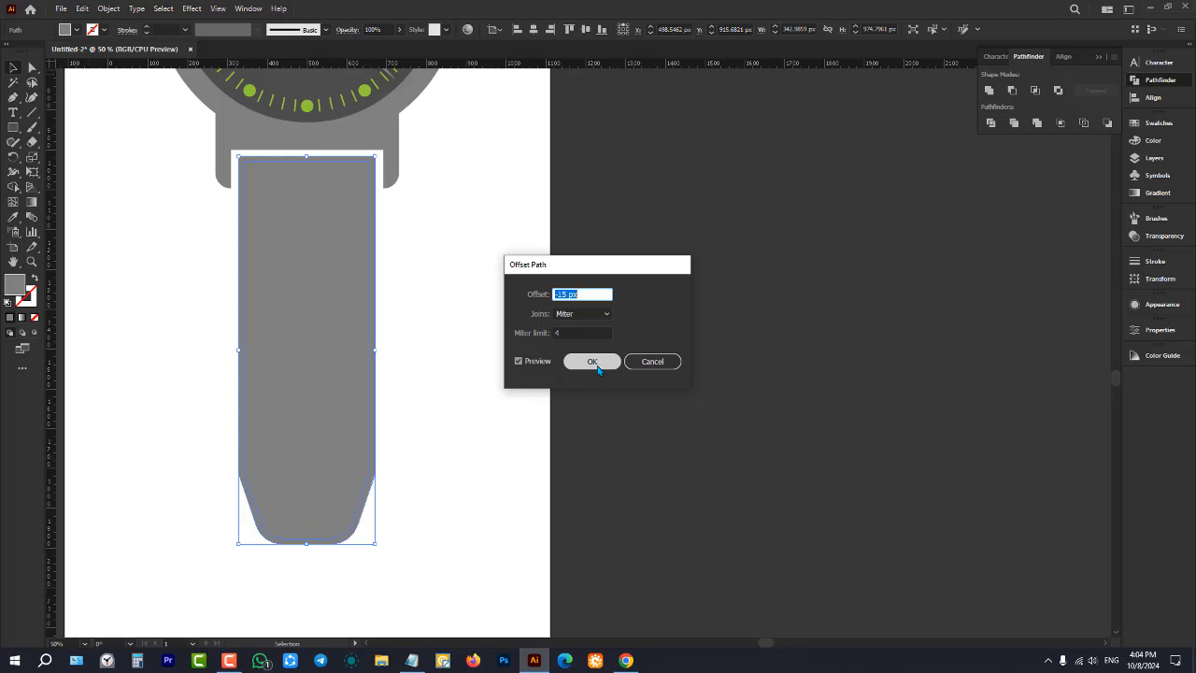
click(592, 362)
- Copy the upper strap's dashed stitching appearance onto the lower strap's inset path with the Eyedropper tool
scroll(484, 304, up, 1)
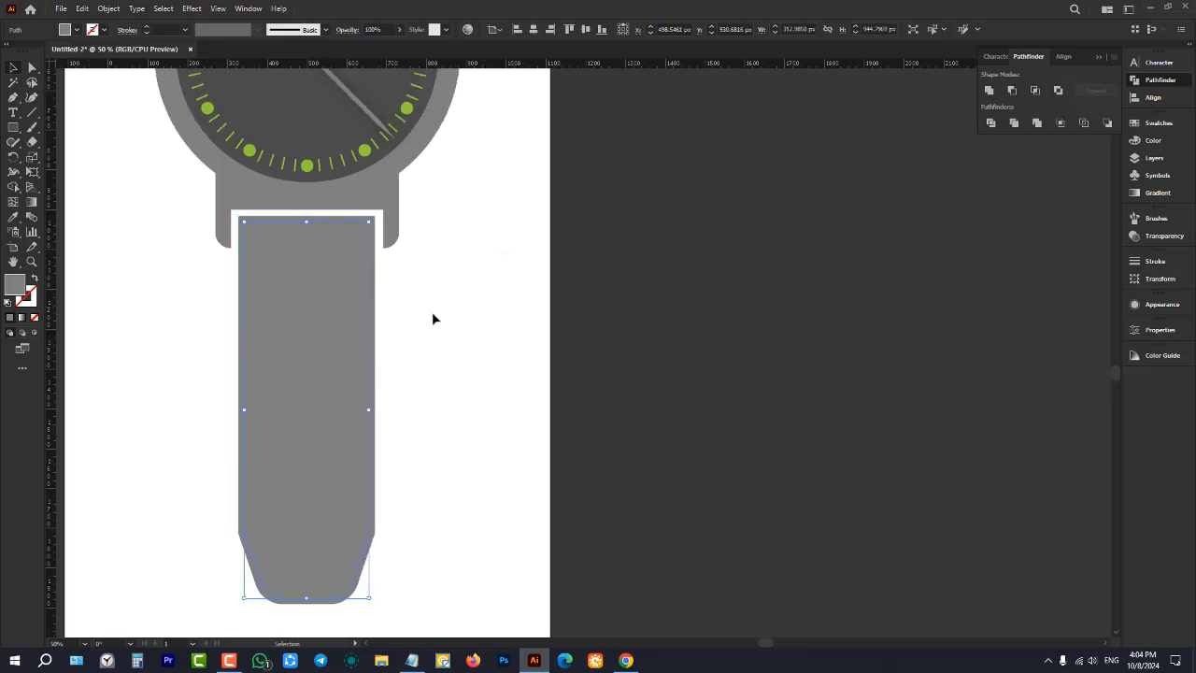
scroll(432, 319, down, 3)
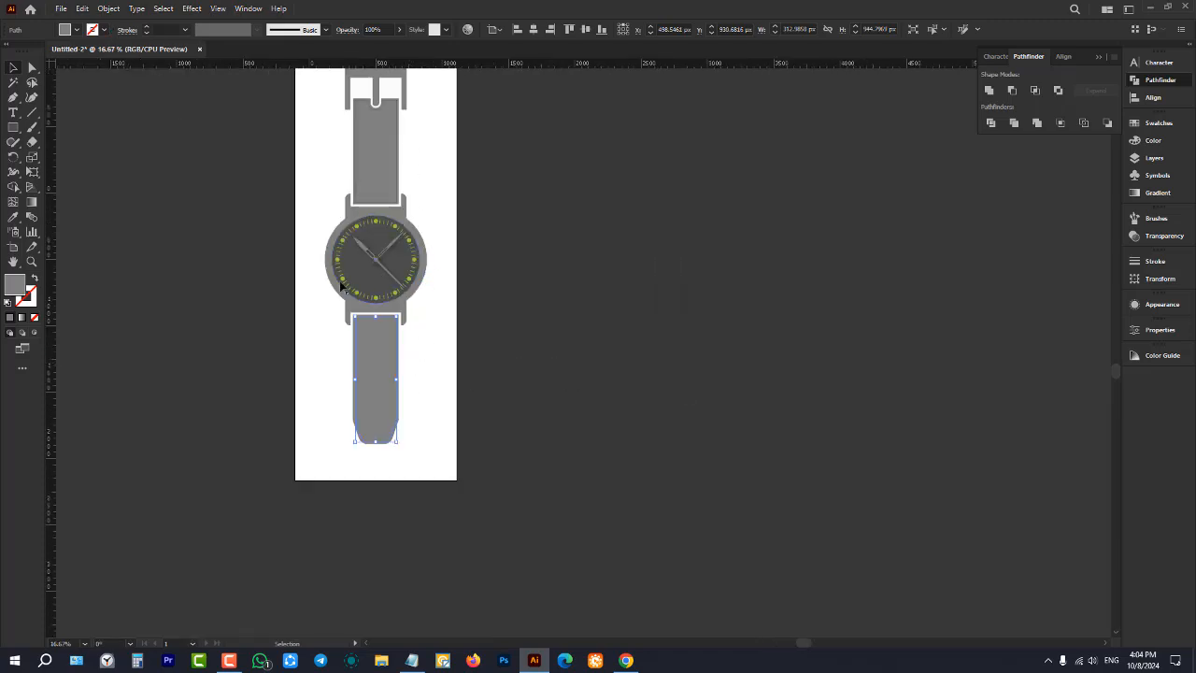
scroll(382, 339, up, 3)
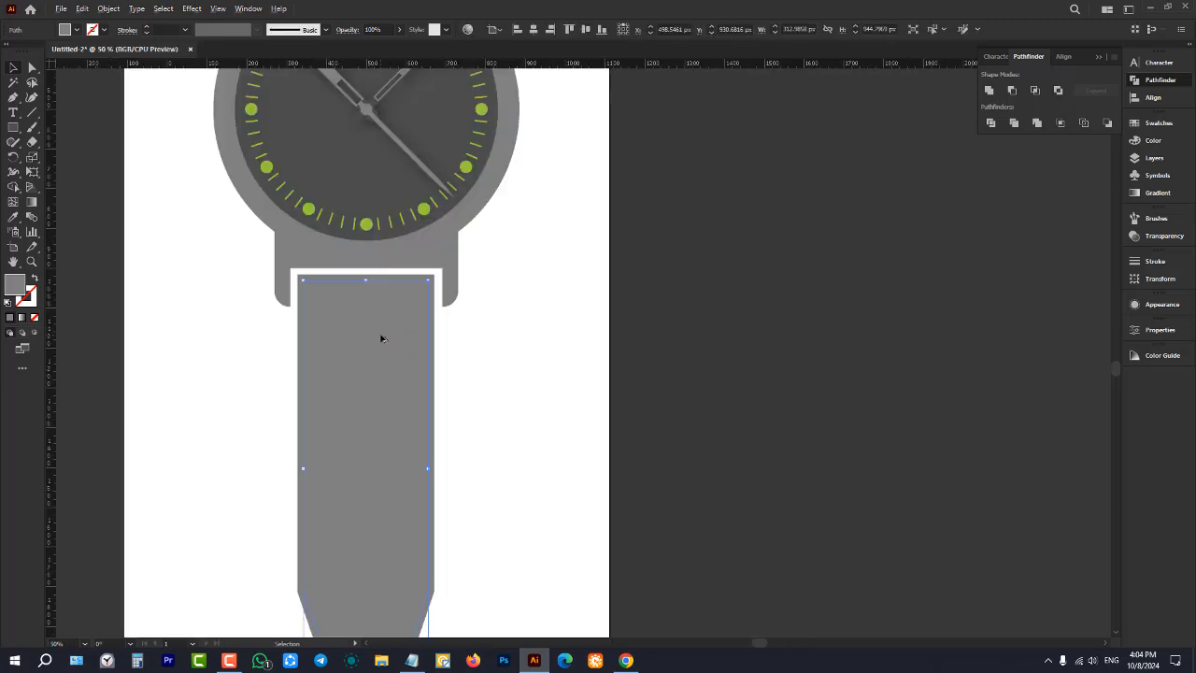
scroll(440, 302, up, 2)
scroll(379, 345, down, 4)
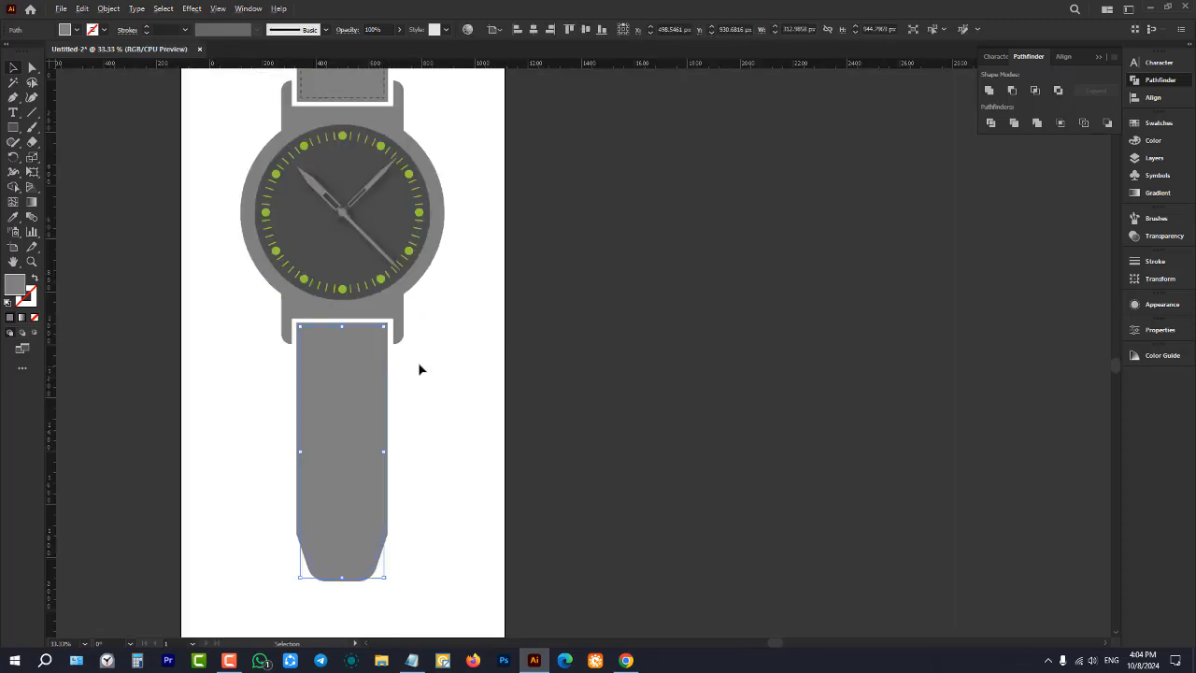
scroll(420, 370, down, 2)
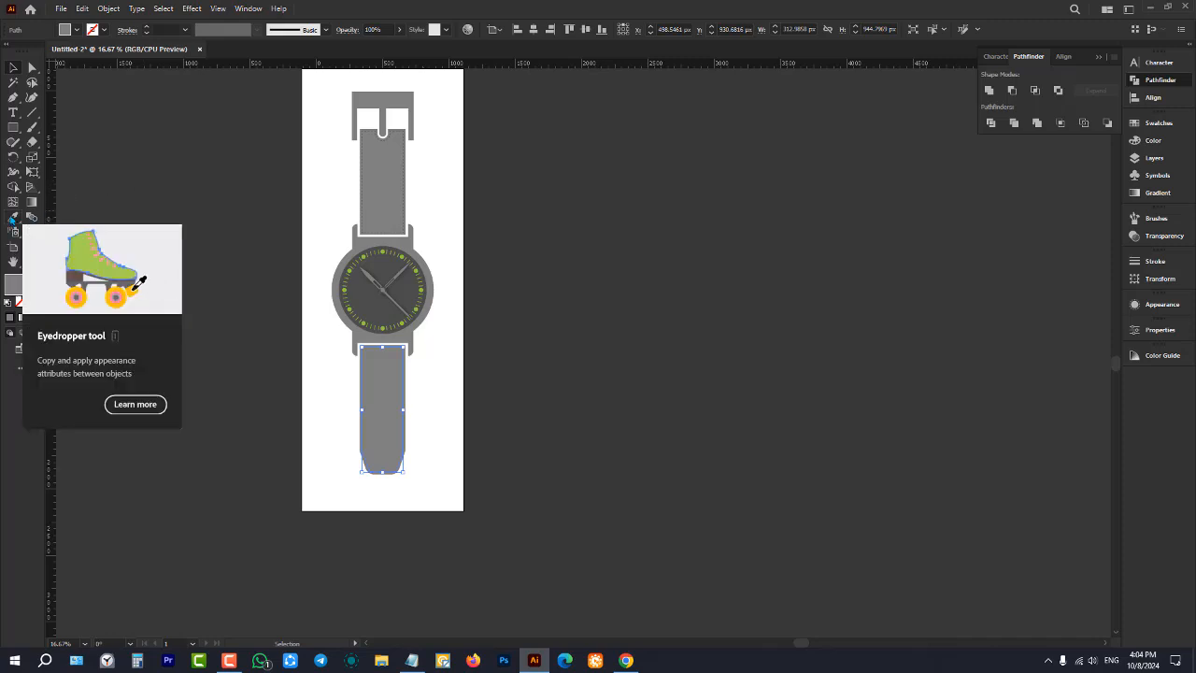
click(14, 219)
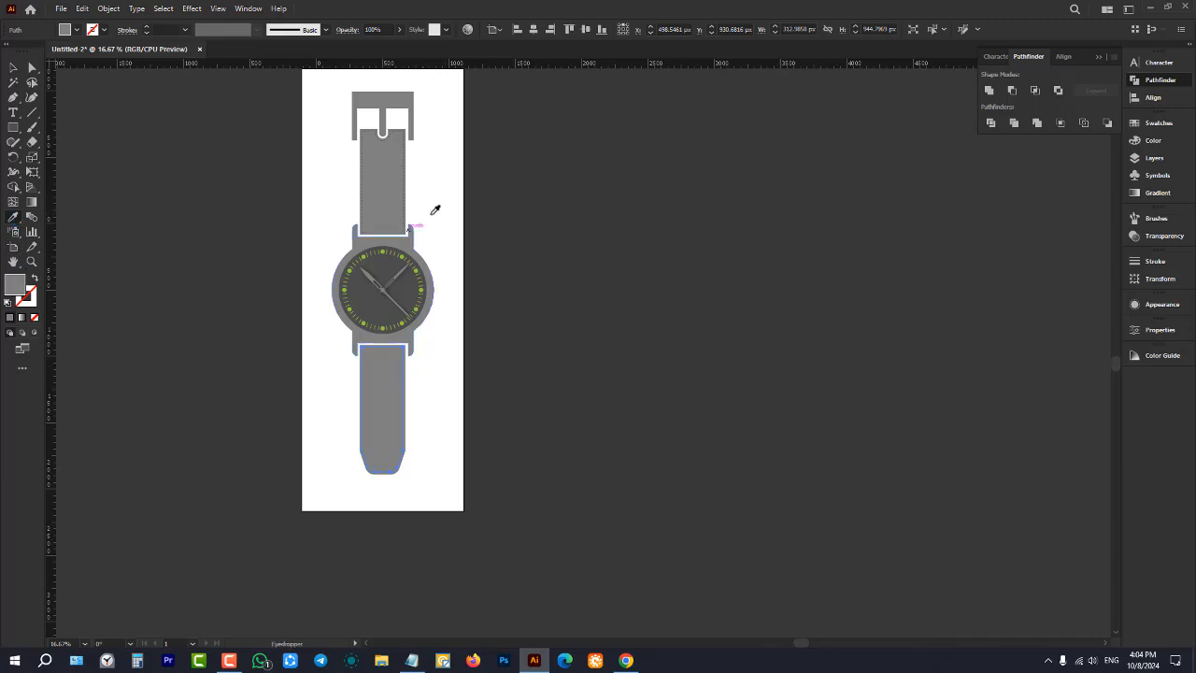
scroll(432, 209, up, 7)
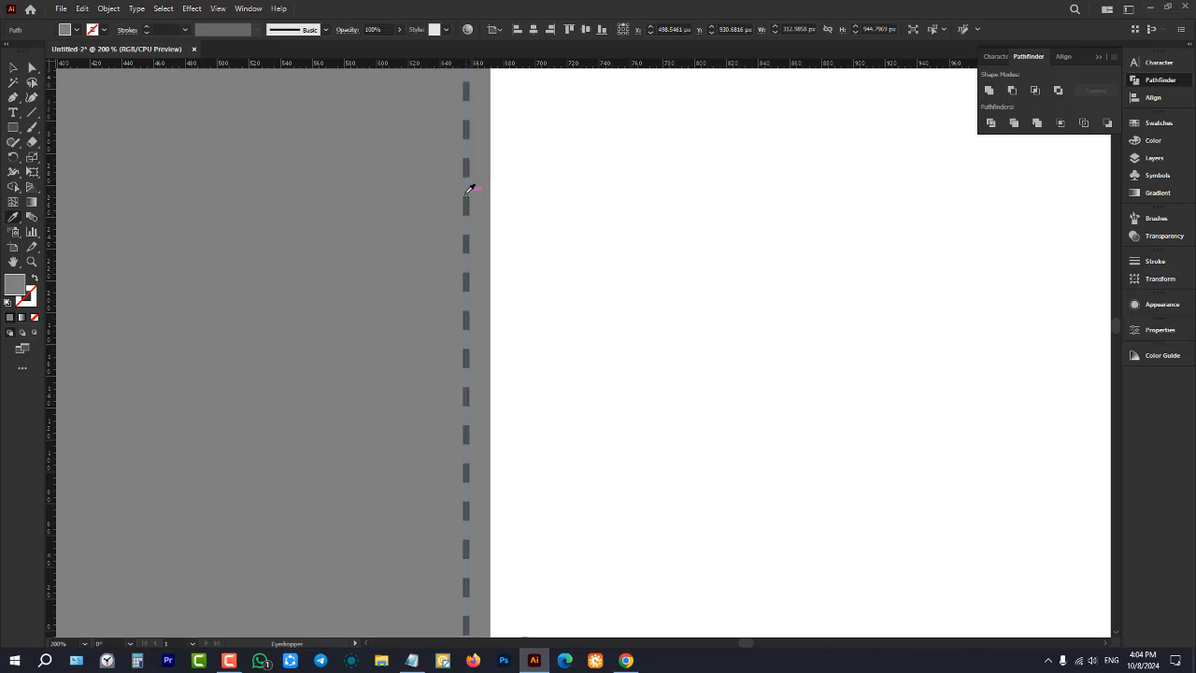
click(470, 200)
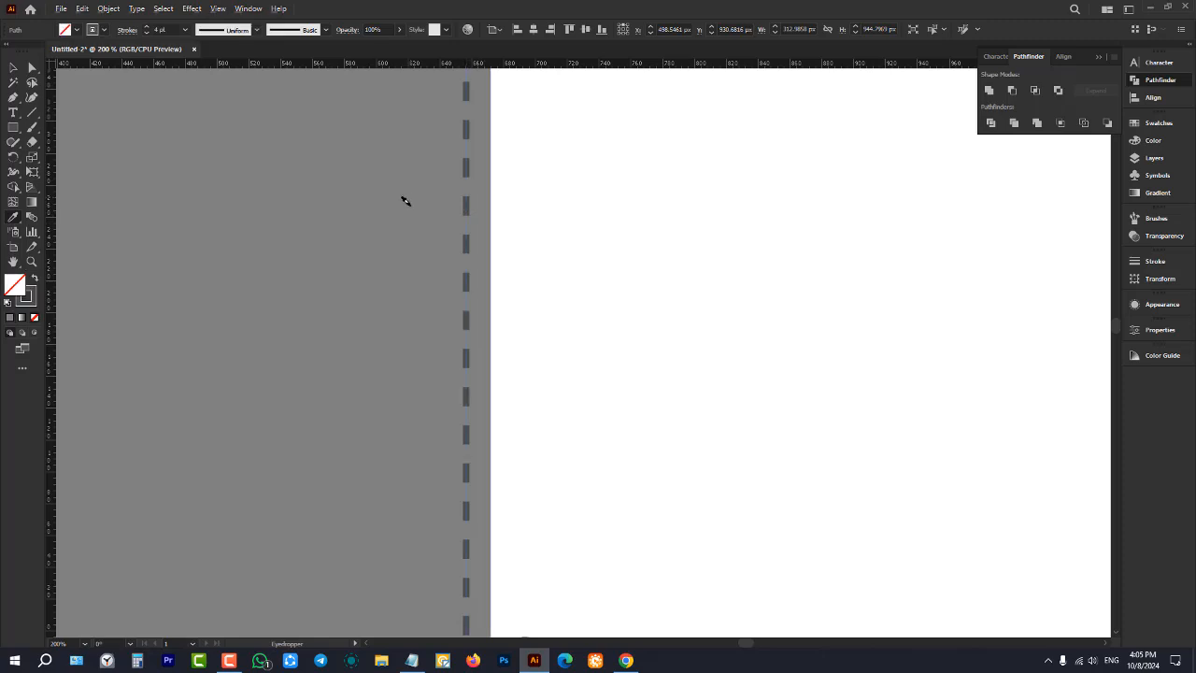
scroll(405, 200, down, 5)
scroll(416, 308, down, 3)
scroll(414, 373, up, 5)
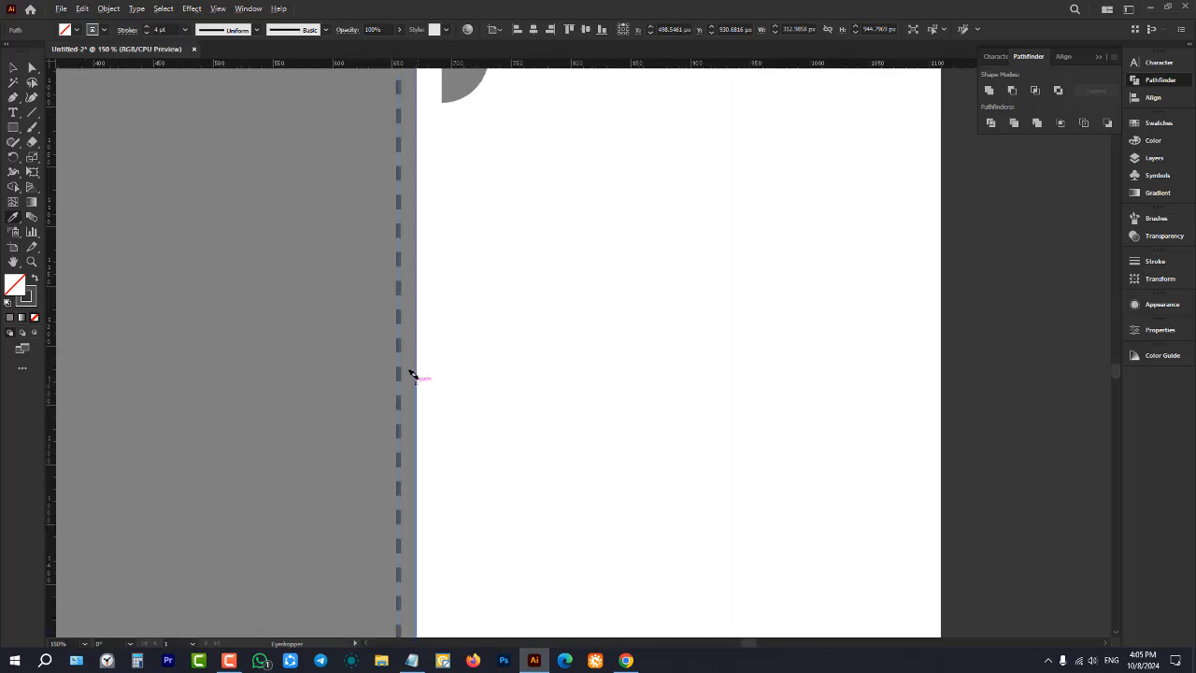
scroll(468, 280, down, 5)
key(v)
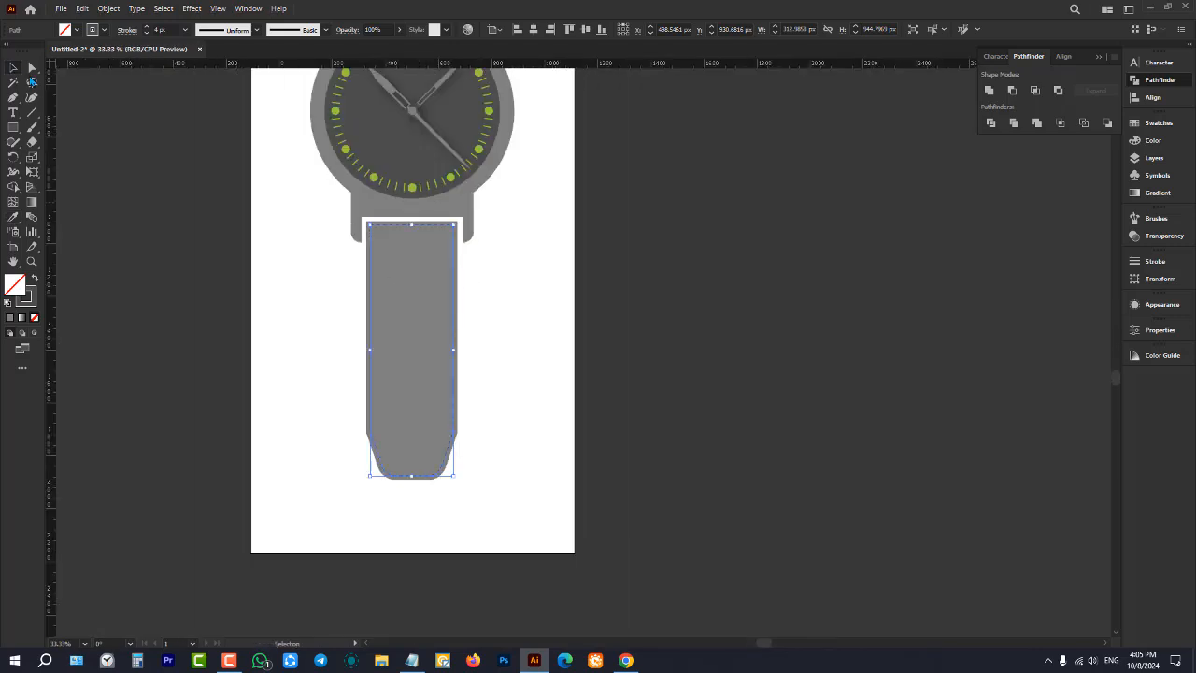
click(468, 280)
scroll(467, 281, up, 1)
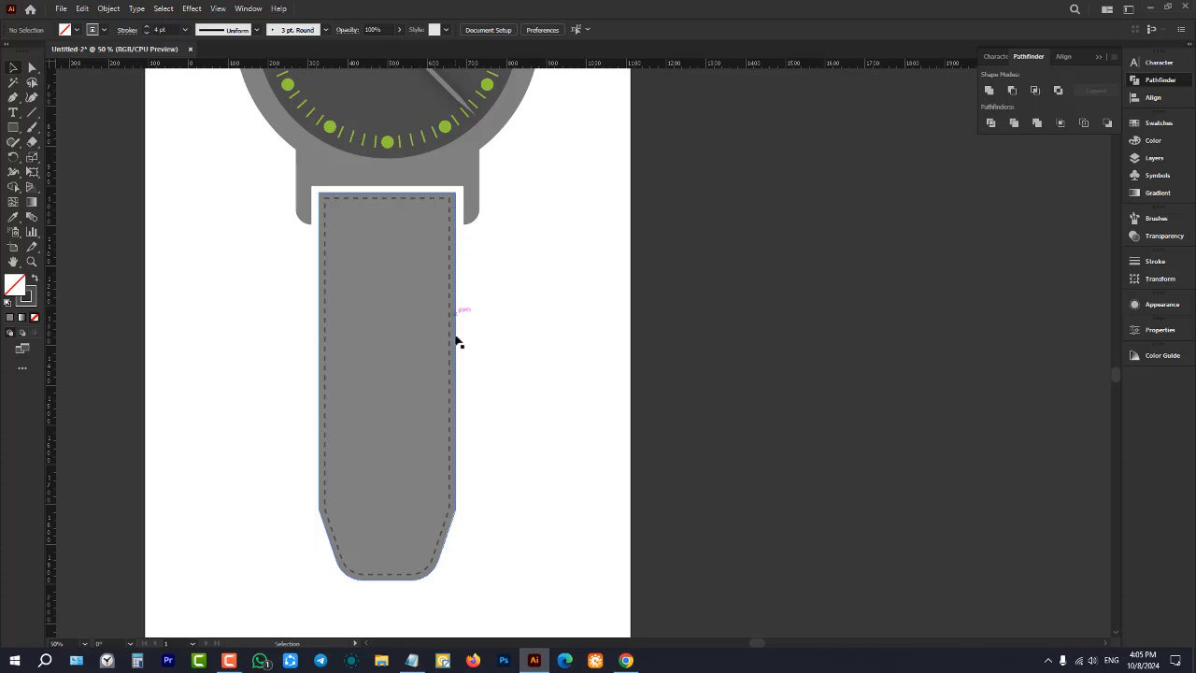
- Draw a narrow vertical ellipse about 22 px wide and 93 px high near the middle of the lower strap's upper part
scroll(401, 345, down, 4)
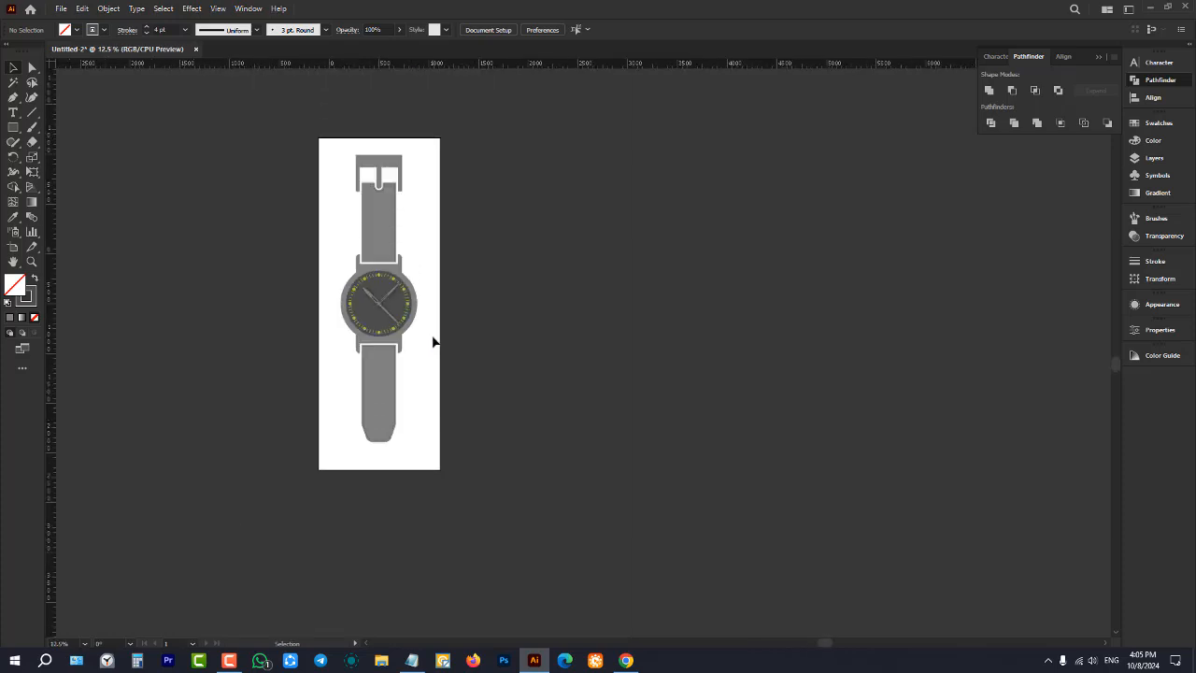
scroll(382, 401, up, 4)
scroll(381, 359, up, 2)
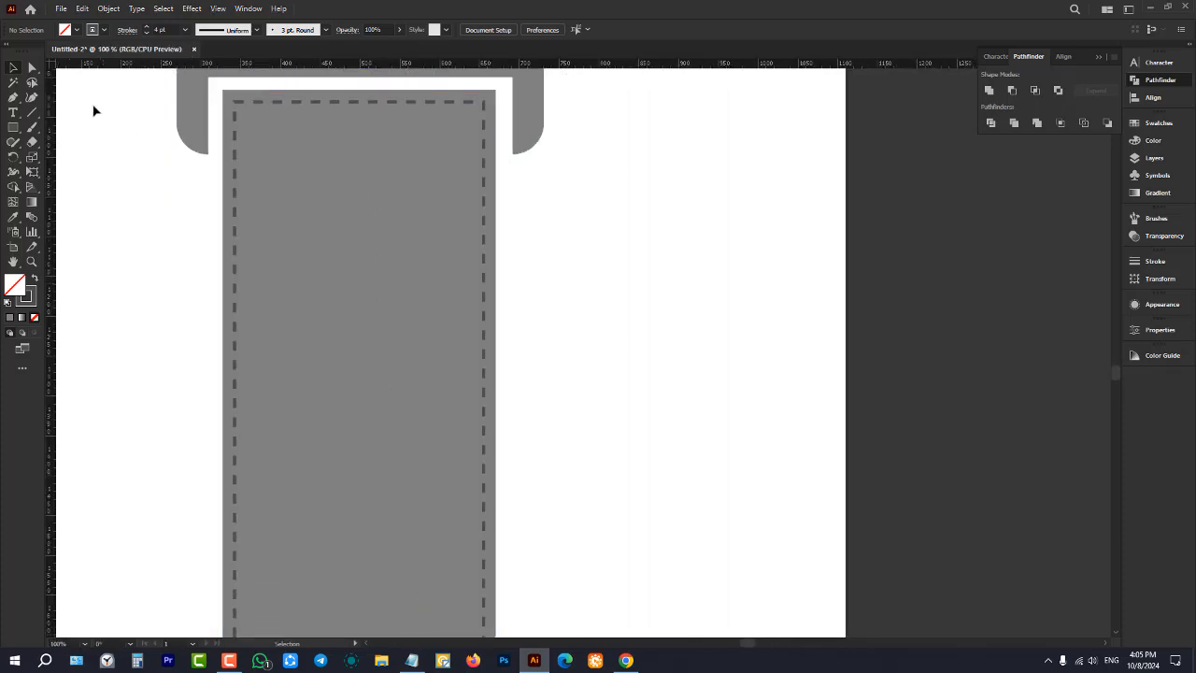
click(17, 131)
click(68, 157)
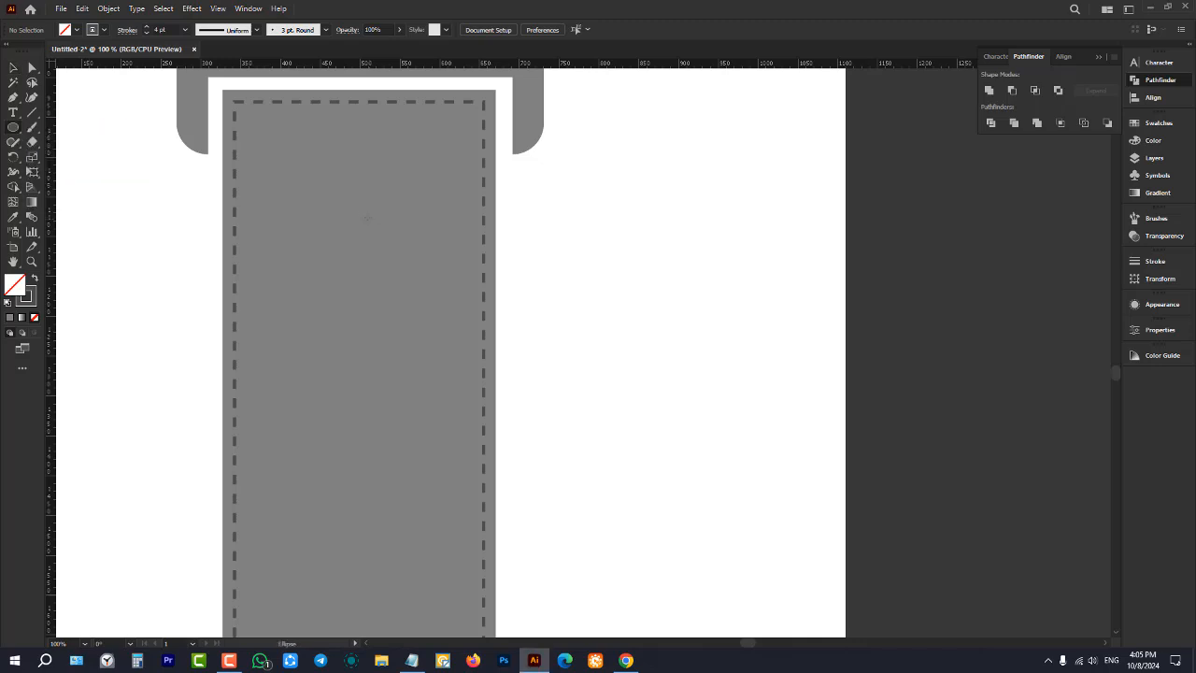
scroll(432, 278, down, 4)
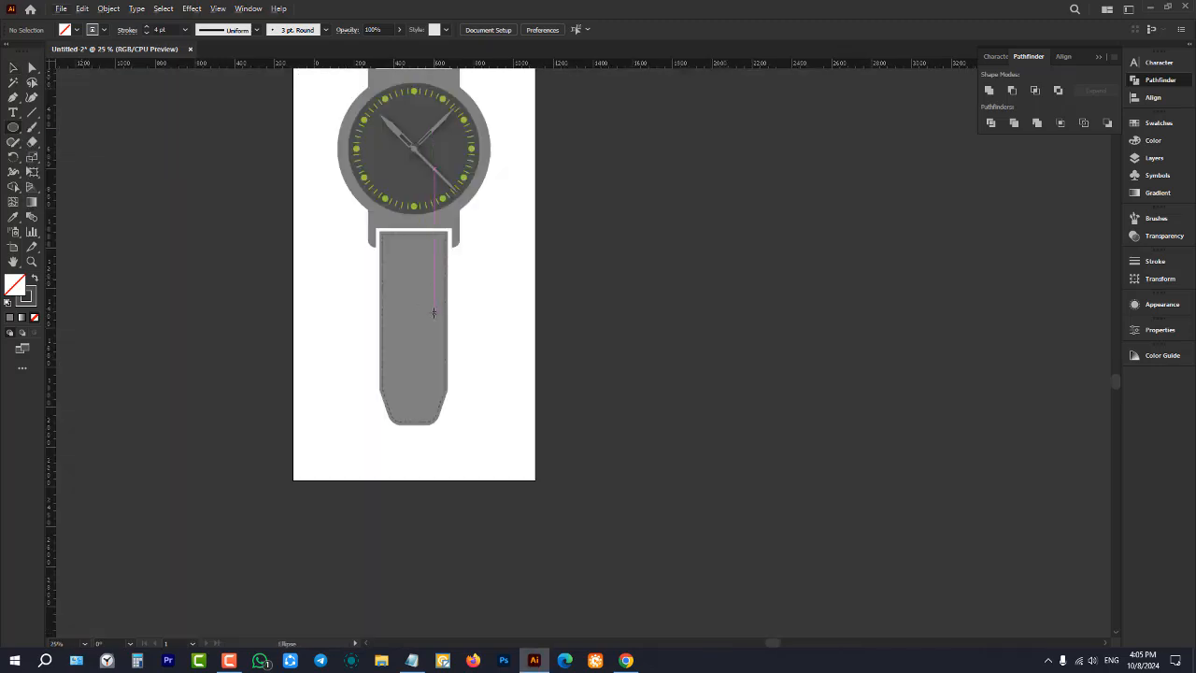
scroll(415, 280, up, 2)
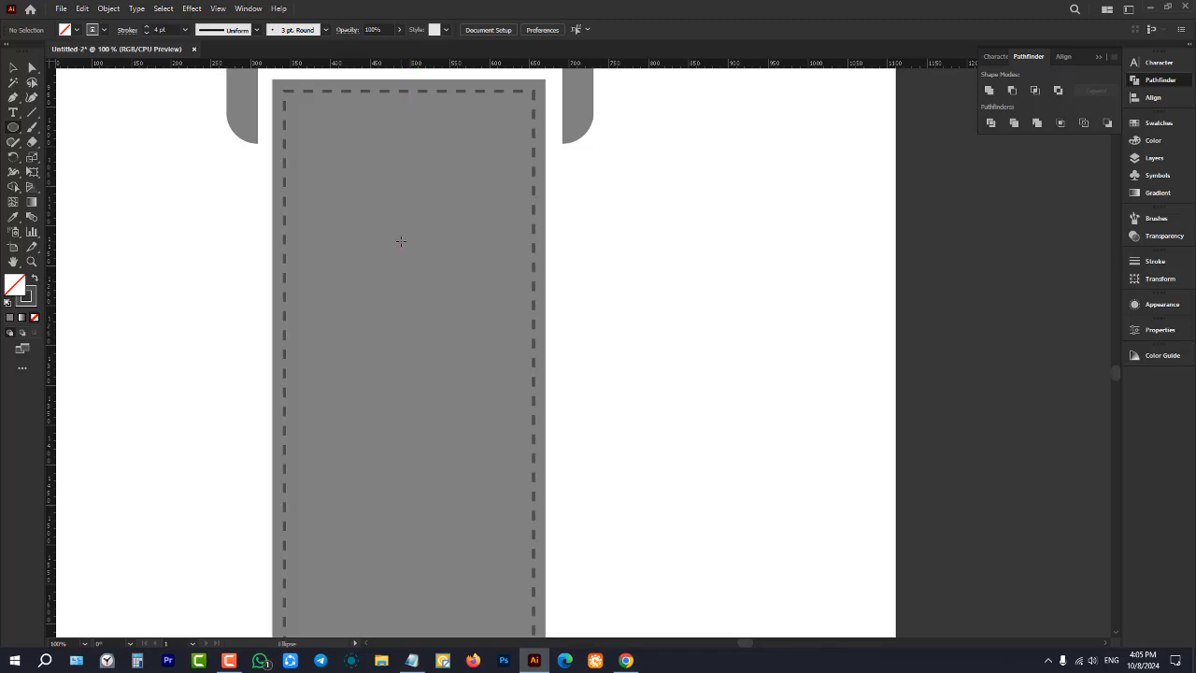
drag(398, 226, 417, 299)
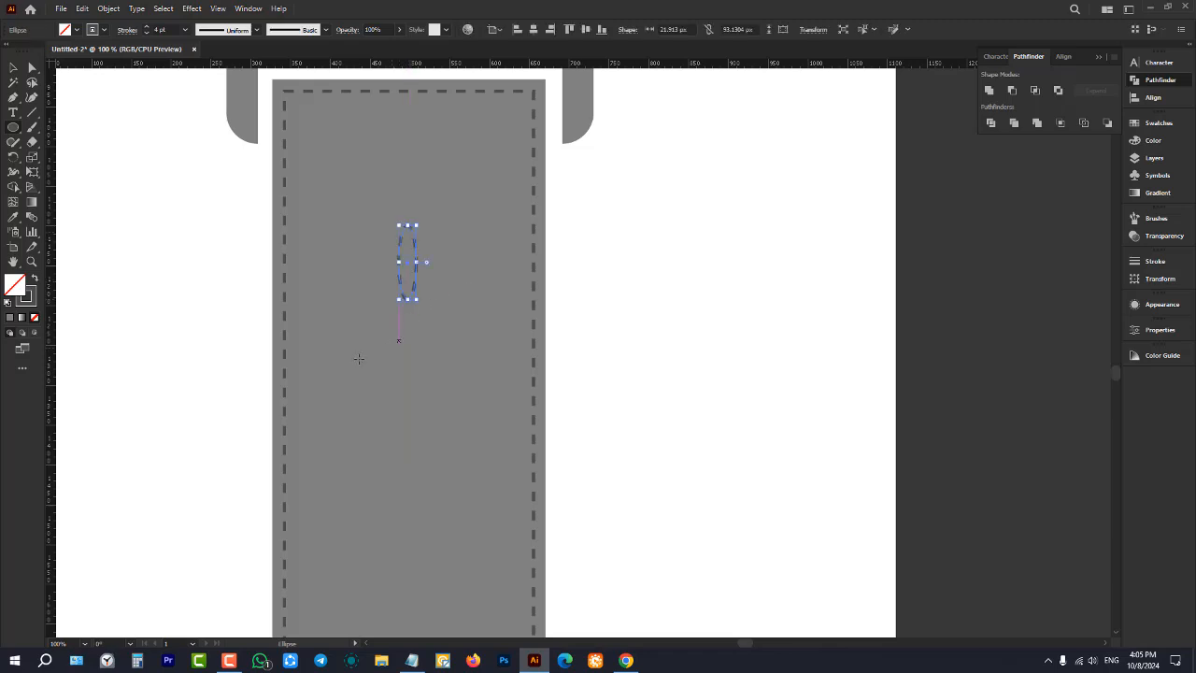
click(13, 68)
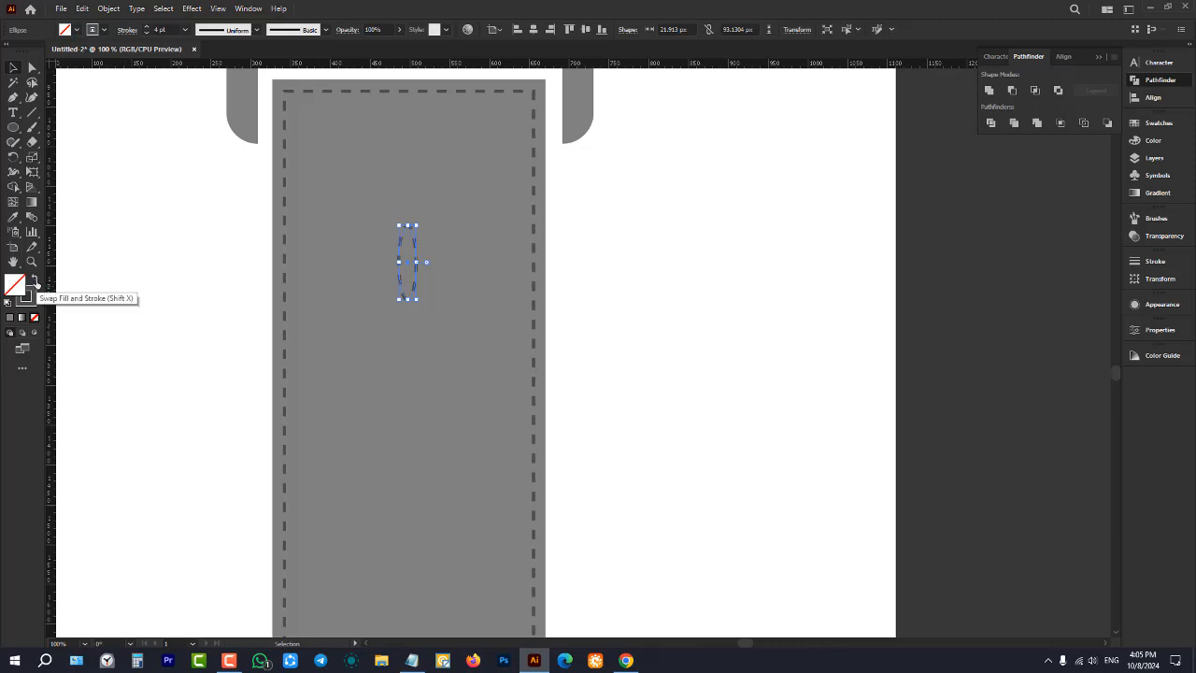
- Swap the ellipse's fill and stroke to make it solid dark gray, and resize it to about 27 px wide and 83 px high
click(37, 285)
click(122, 222)
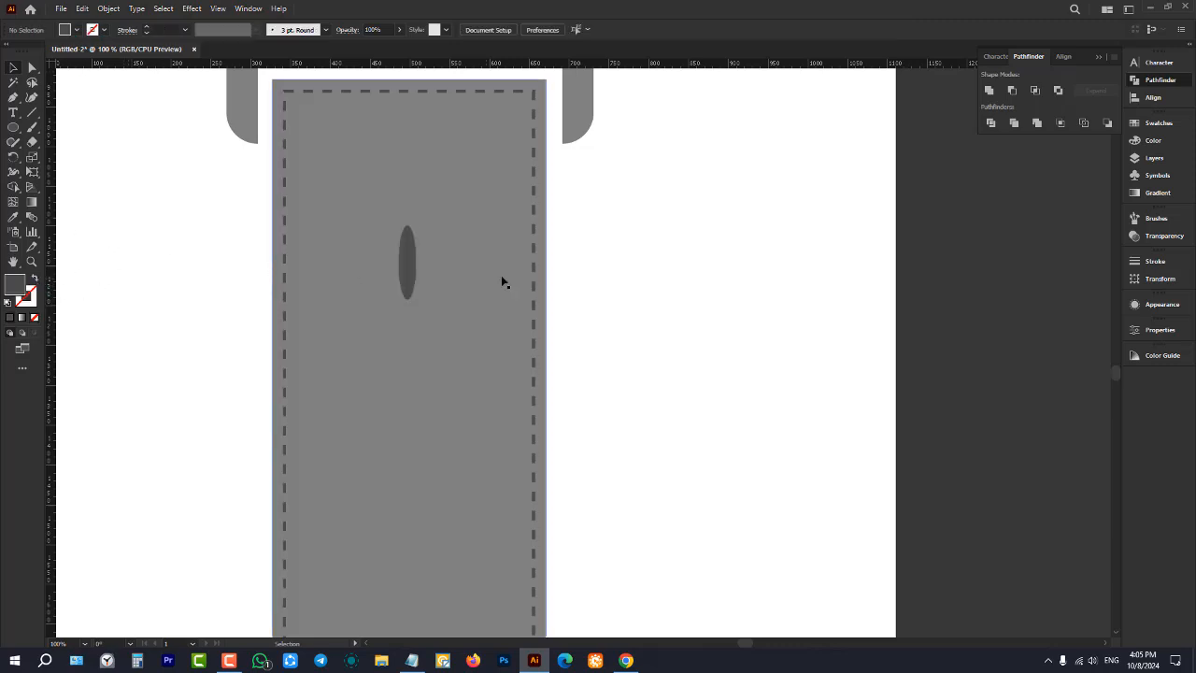
scroll(504, 280, down, 1)
scroll(521, 281, up, 3)
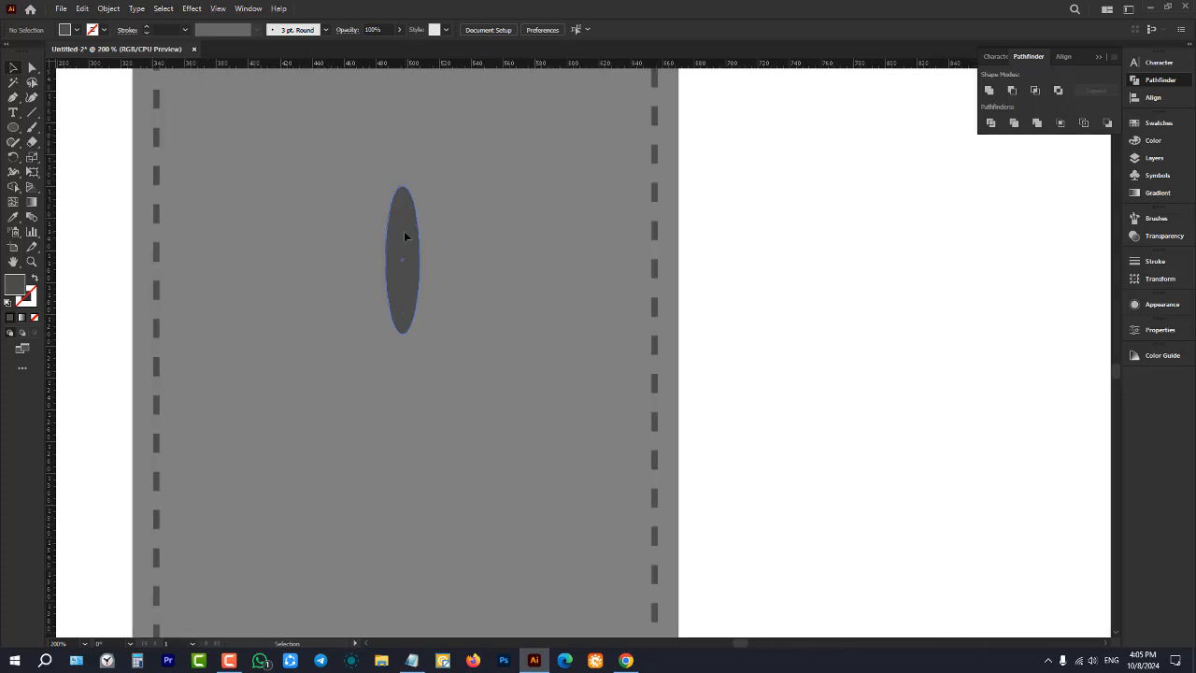
click(404, 230)
drag(404, 335, 402, 278)
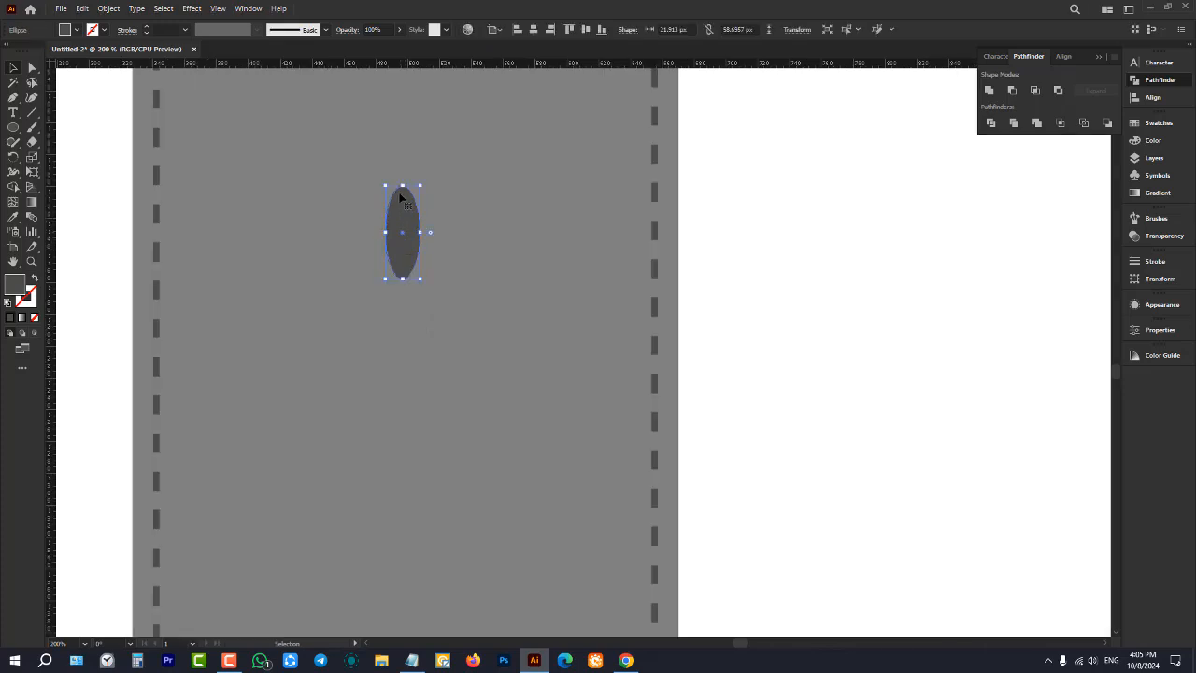
drag(402, 185, 402, 148)
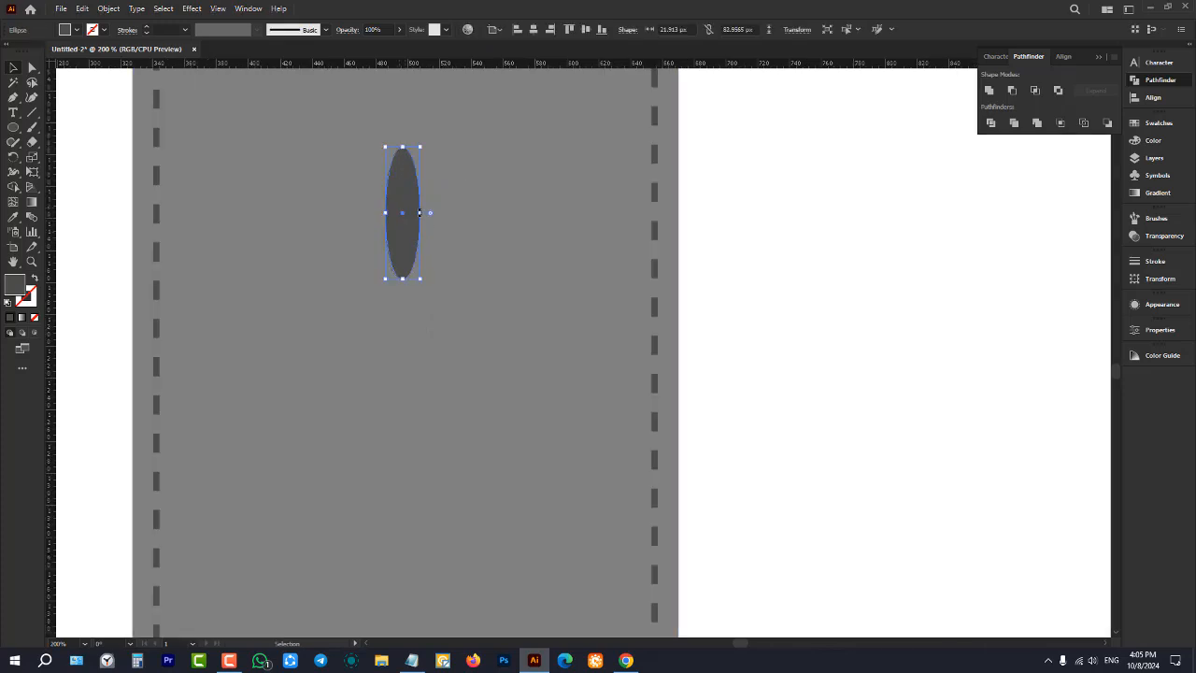
drag(423, 213, 426, 213)
scroll(498, 277, down, 5)
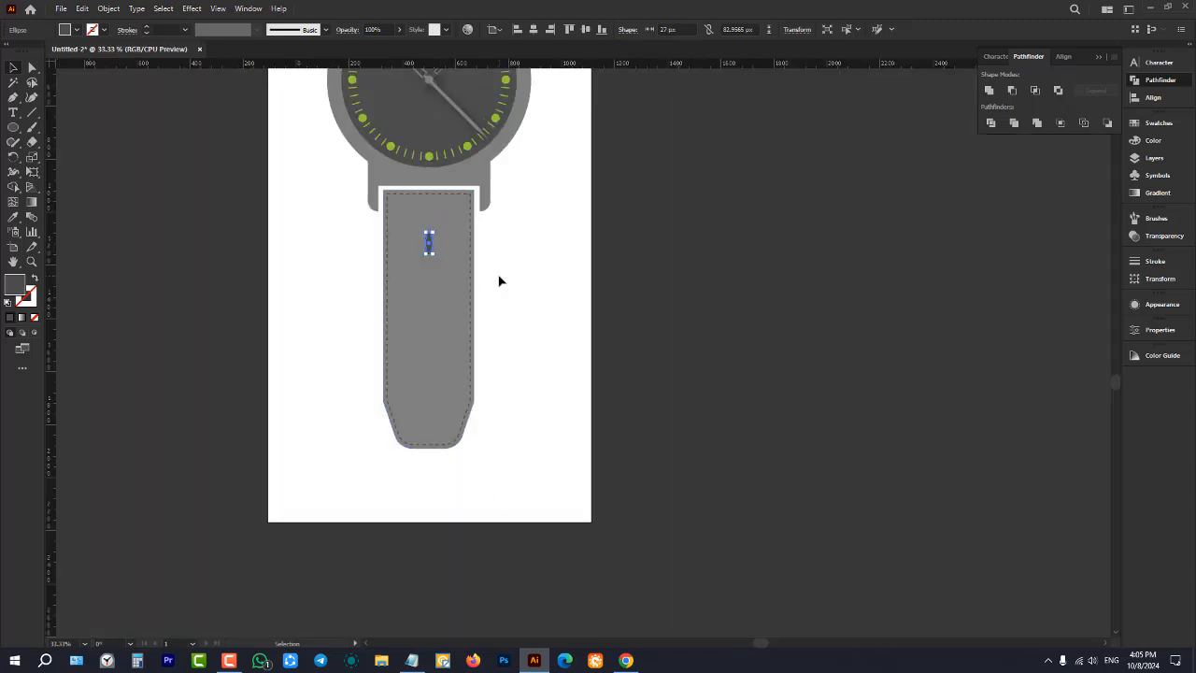
click(499, 280)
- Move the ellipse slightly up the lower strap and duplicate it downward twice at equal spacing to form three strap holes
scroll(430, 243, up, 2)
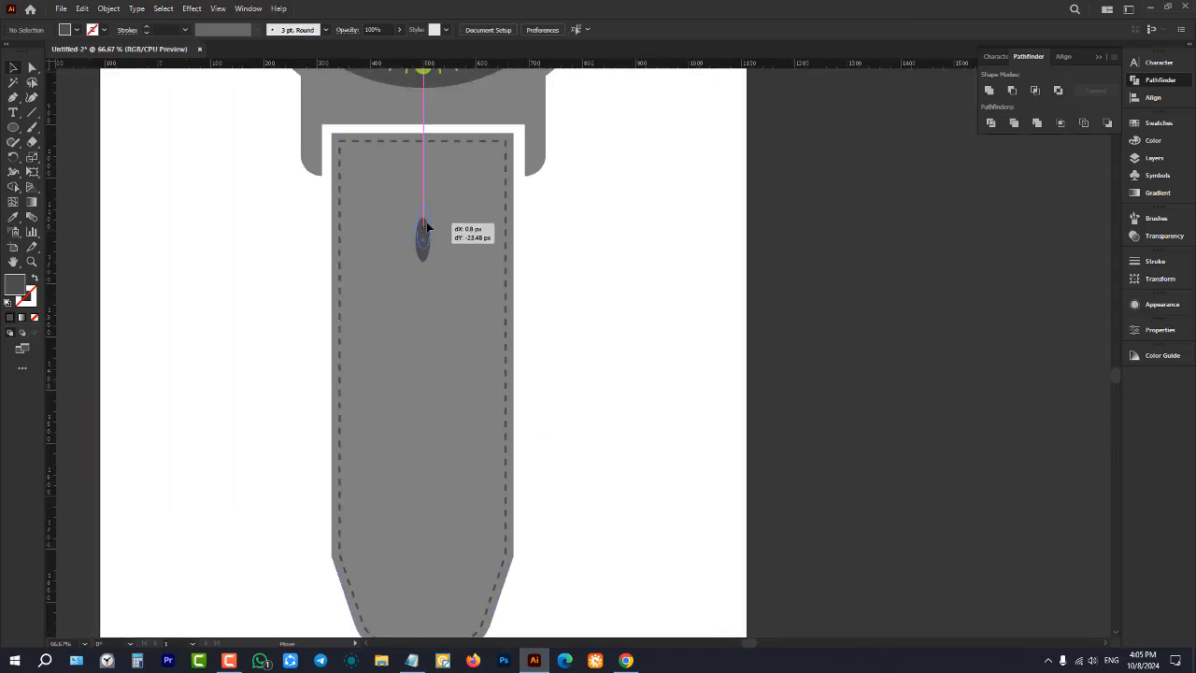
click(427, 235)
drag(429, 237, 428, 306)
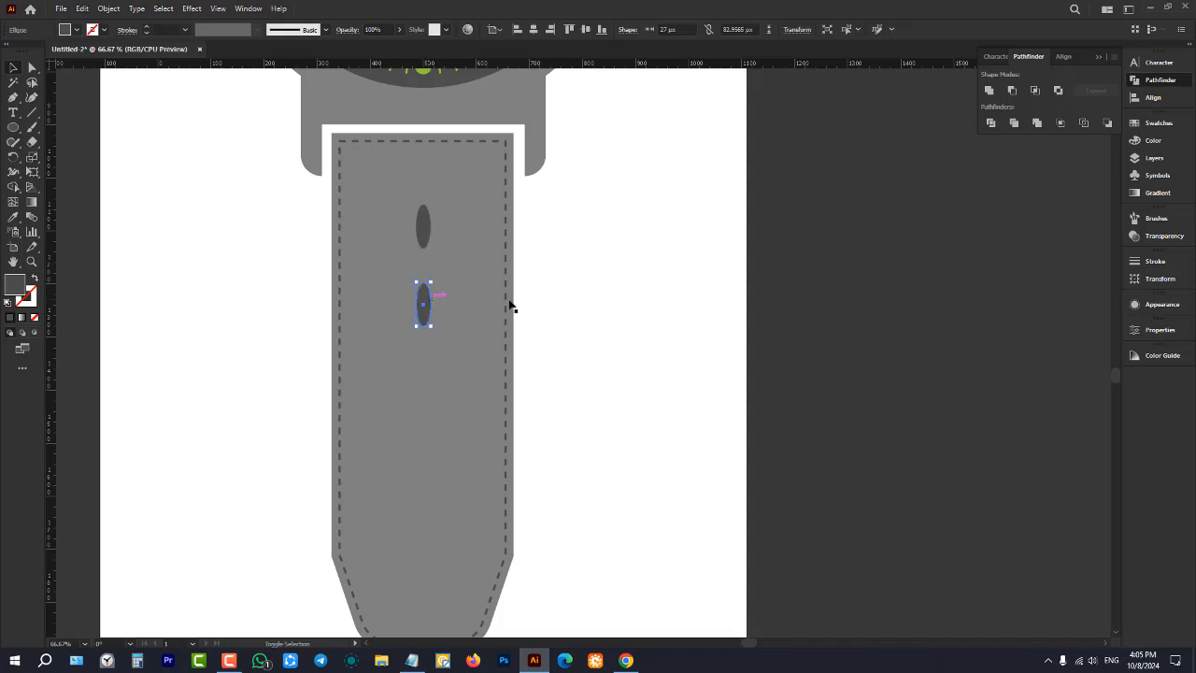
key(ctrl+d)
scroll(593, 315, down, 4)
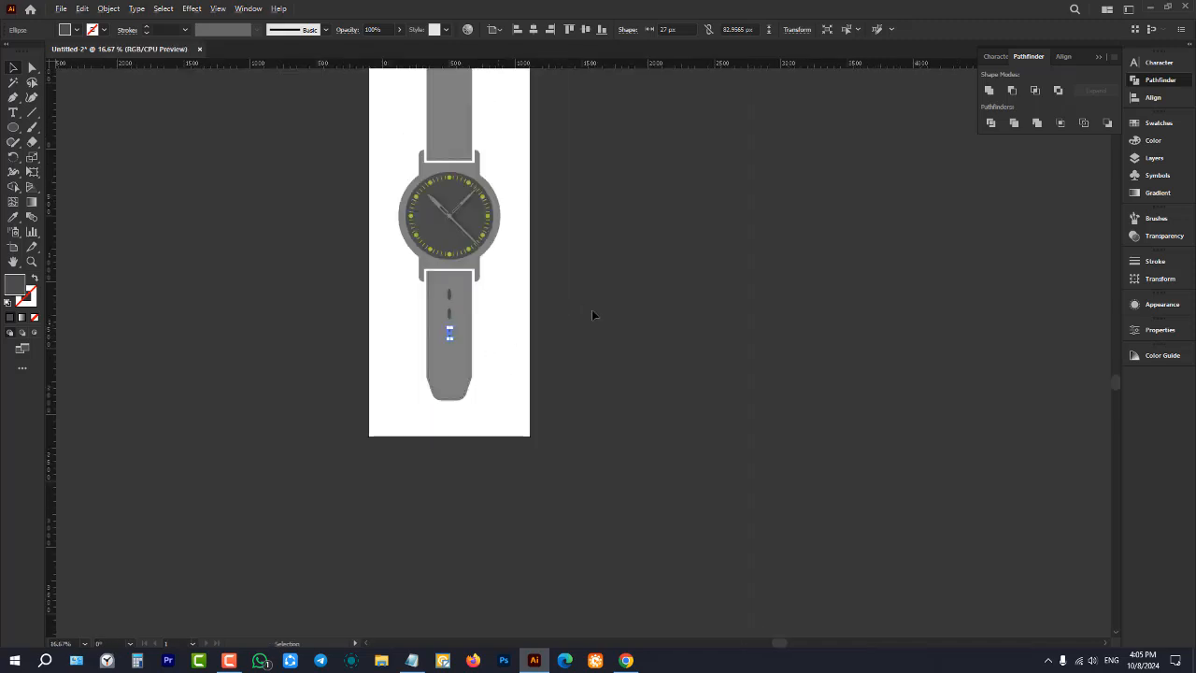
click(539, 365)
- Examine the whole watch and the right edge of its case
scroll(536, 337, down, 2)
scroll(593, 286, up, 1)
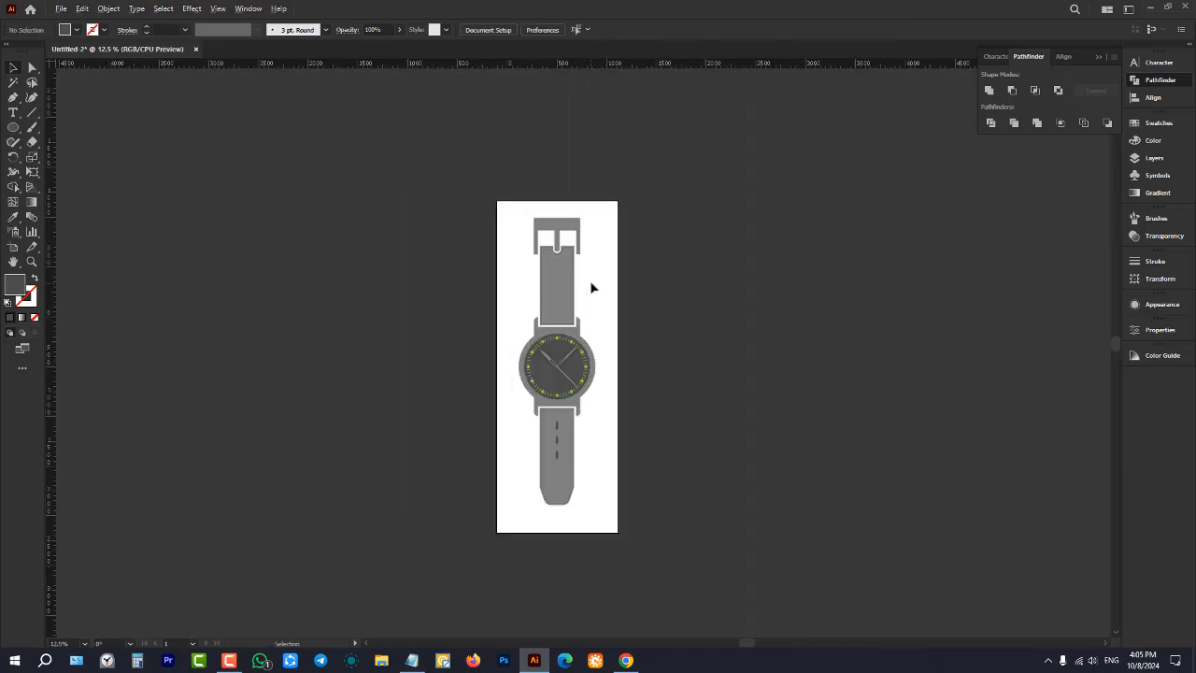
scroll(473, 302, up, 2)
scroll(407, 308, down, 2)
scroll(526, 326, up, 1)
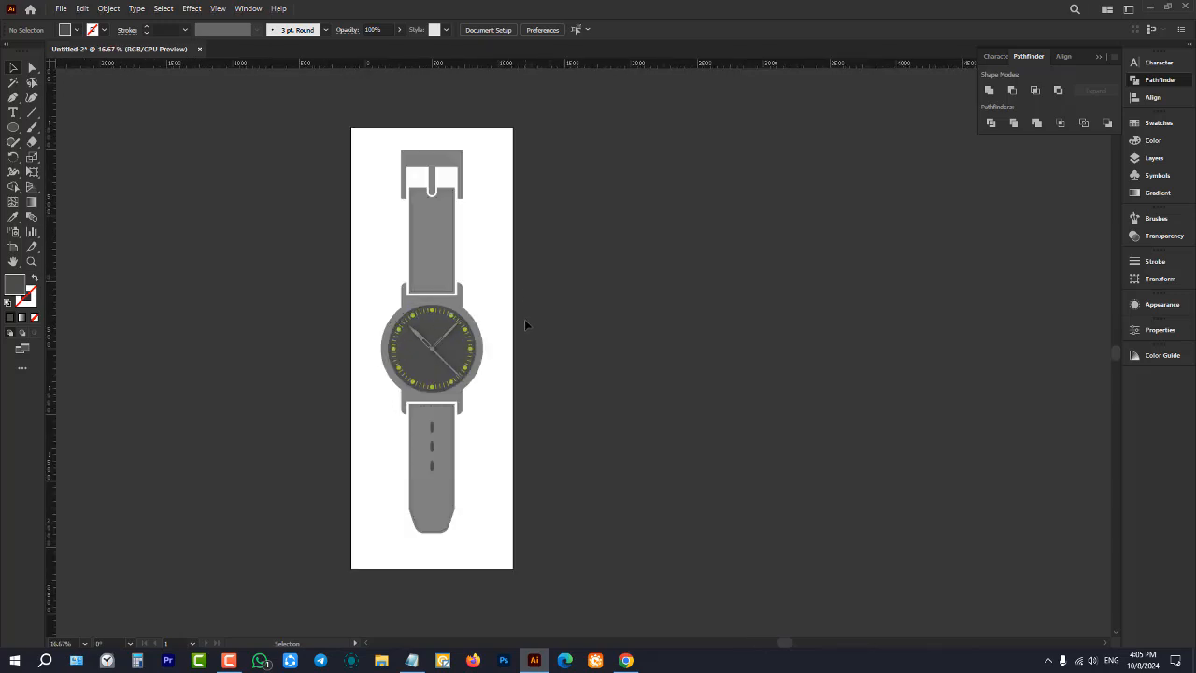
scroll(505, 336, up, 3)
scroll(564, 345, down, 2)
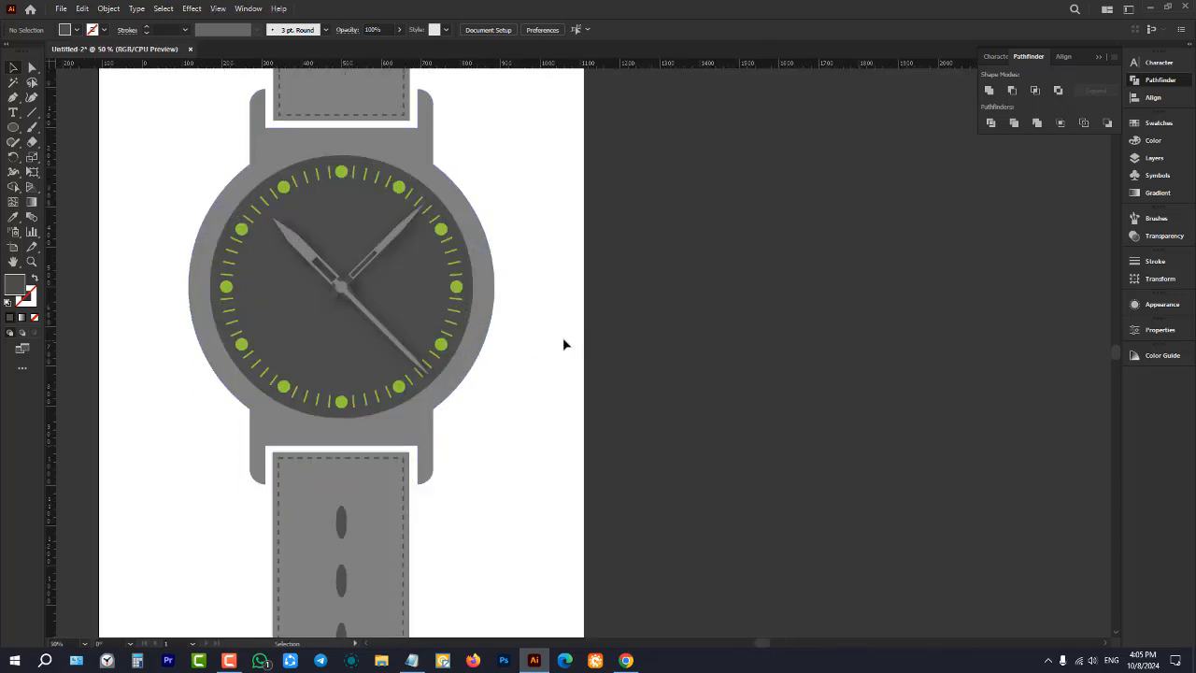
scroll(482, 261, up, 3)
scroll(504, 332, up, 1)
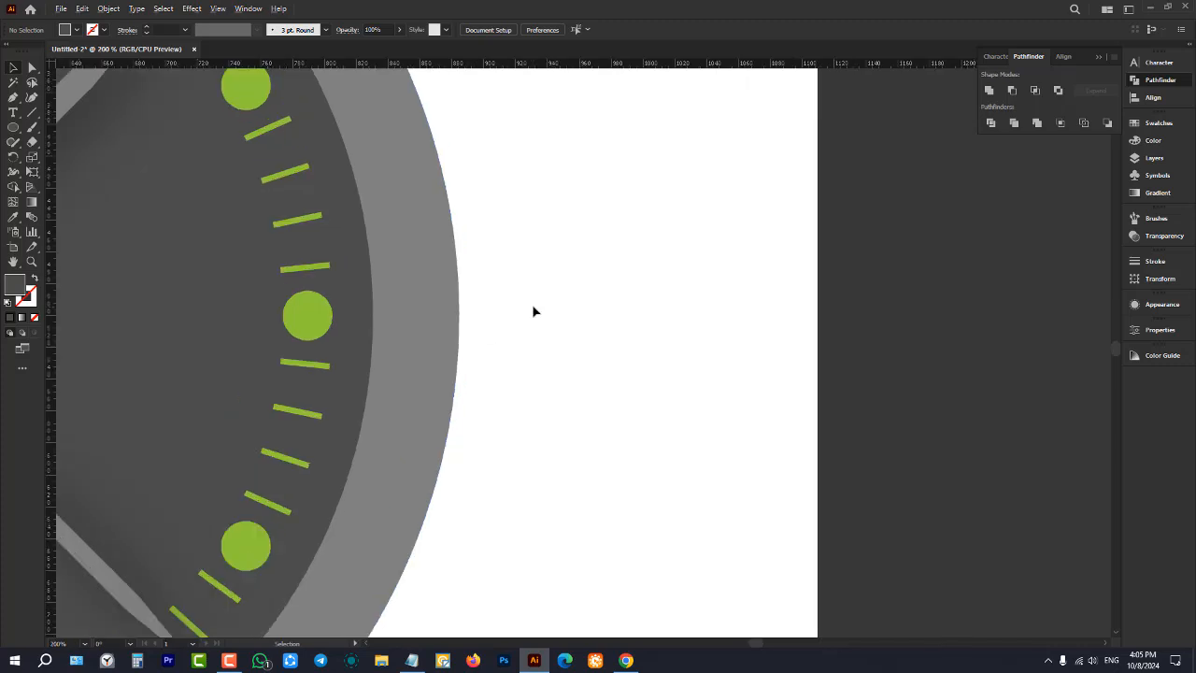
scroll(505, 322, down, 3)
scroll(484, 327, down, 2)
- Draw a dark gray rectangle for the crown, about 74 px wide and 88 px high, overlapping the right edge of the watch case
scroll(488, 329, up, 5)
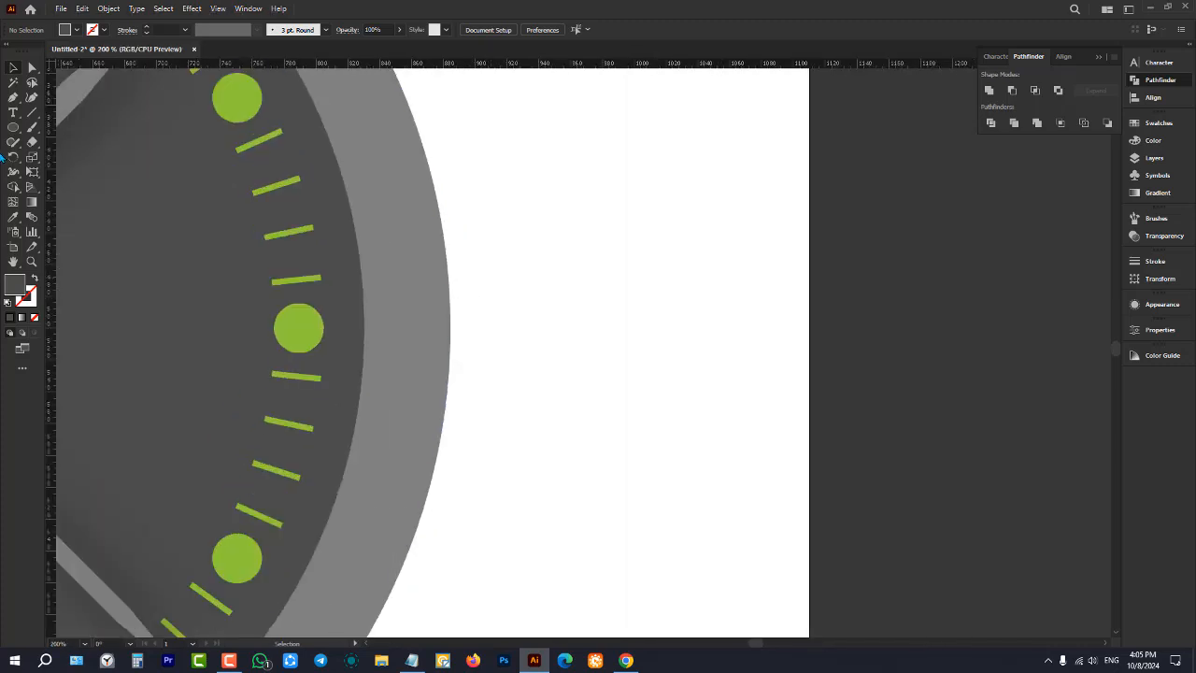
drag(12, 128, 66, 126)
scroll(392, 271, up, 2)
drag(374, 250, 537, 404)
scroll(592, 318, down, 4)
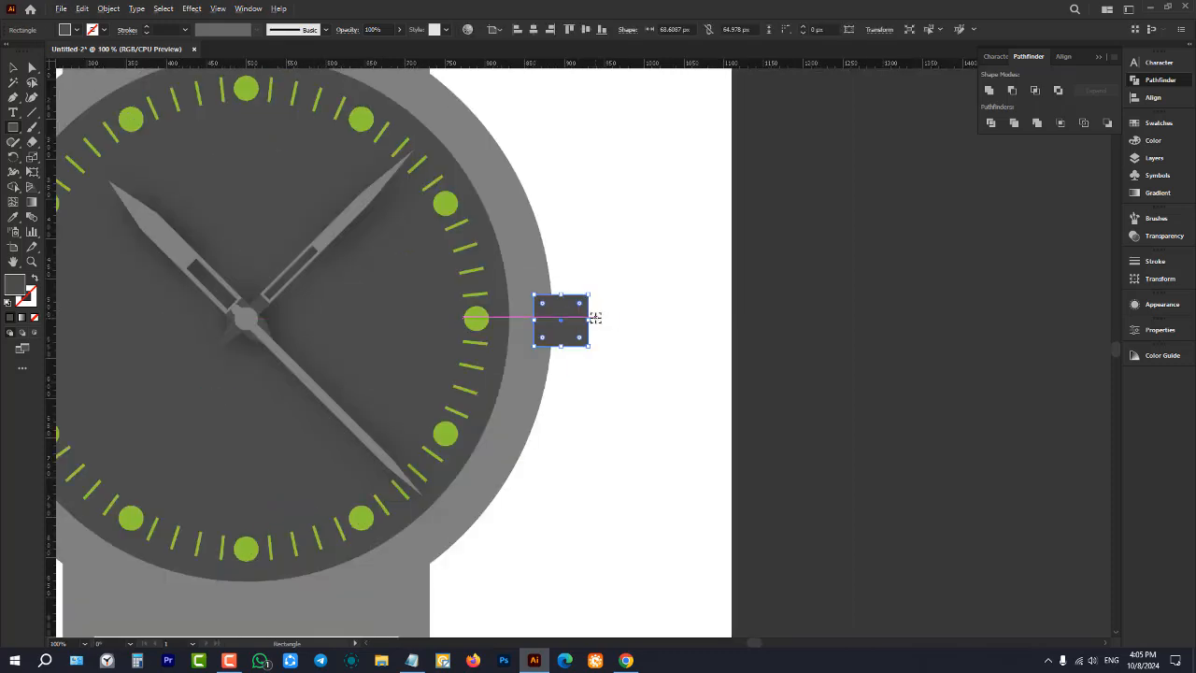
scroll(585, 315, up, 3)
drag(529, 273, 518, 254)
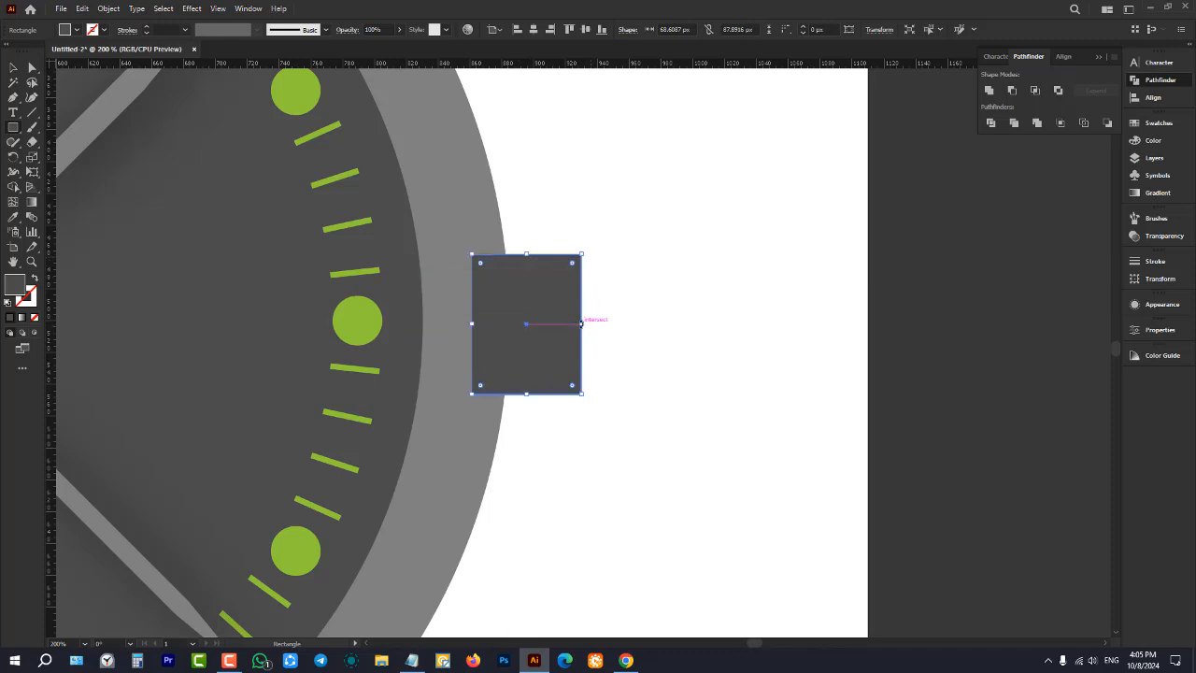
drag(582, 323, 547, 318)
- Align the crown rectangle to the vertical center so it lines up with the middle of the watch case
key(v)
click(666, 324)
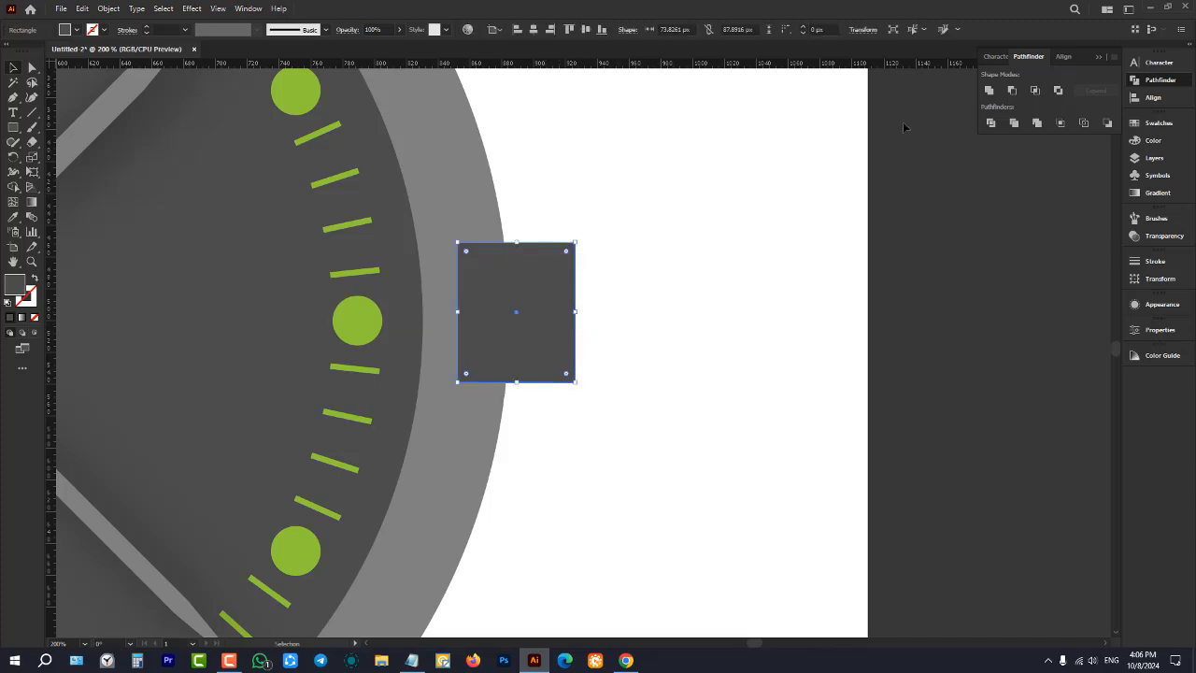
click(586, 29)
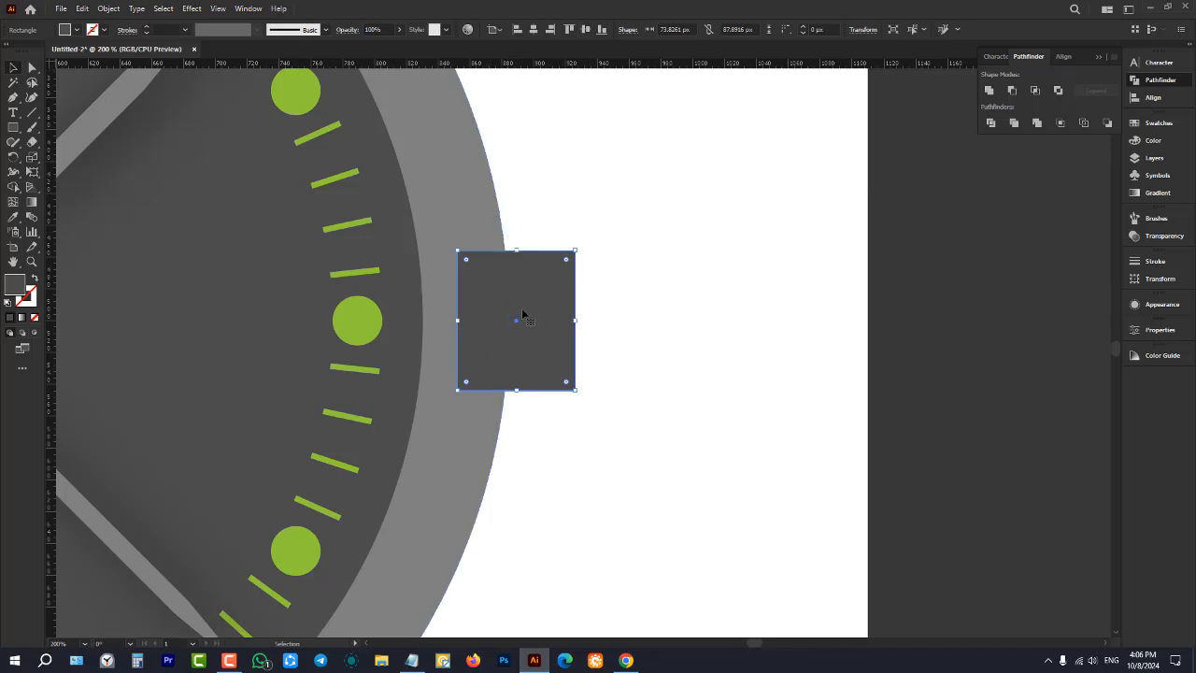
- Round the crown rectangle's corners to a radius of about 20 px and send it behind the watch case
scroll(572, 316, up, 1)
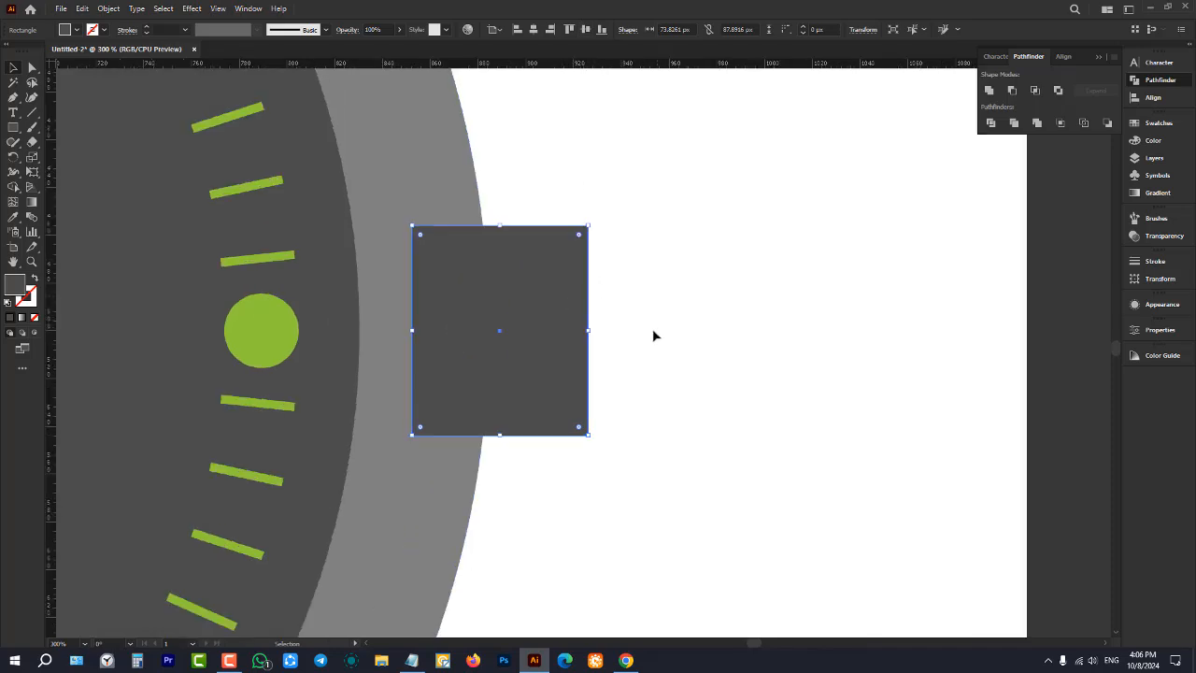
drag(578, 236, 523, 256)
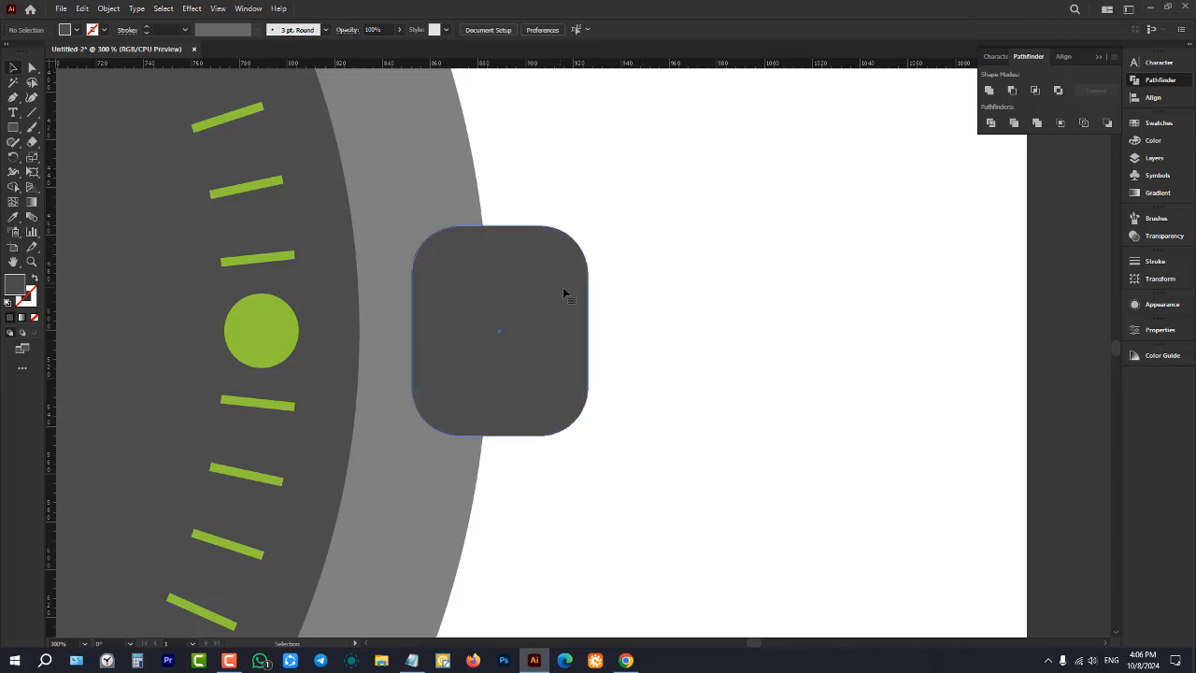
key(a)
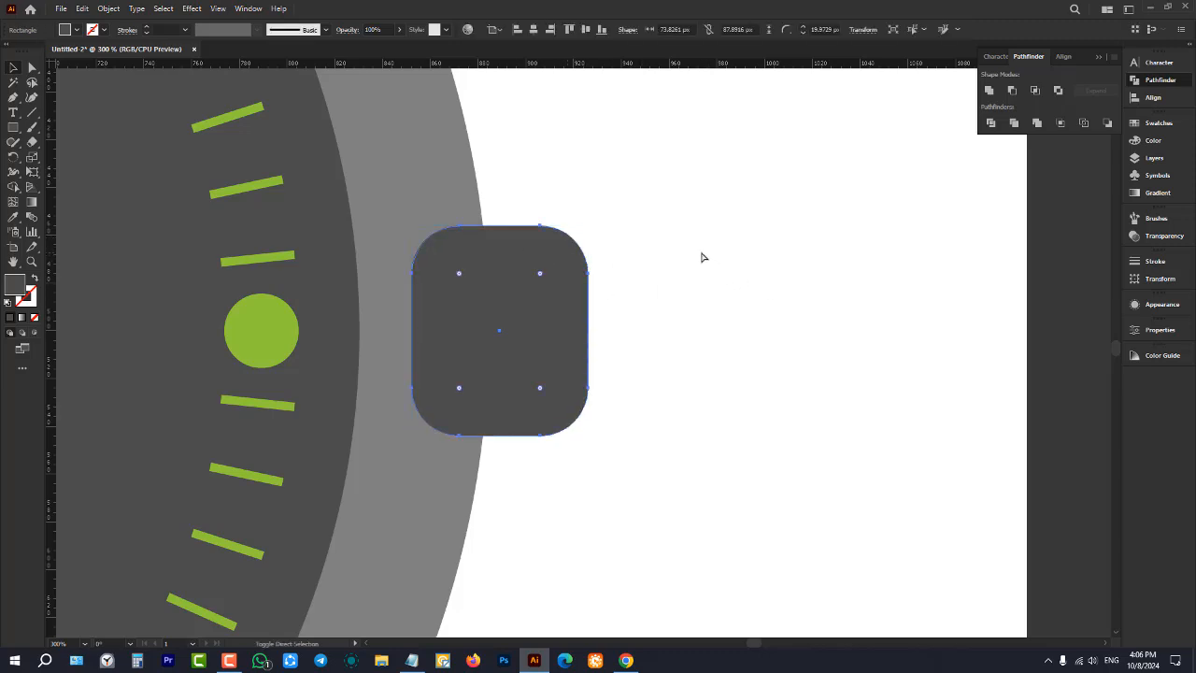
key(ctrl+shift+bracketleft)
click(632, 247)
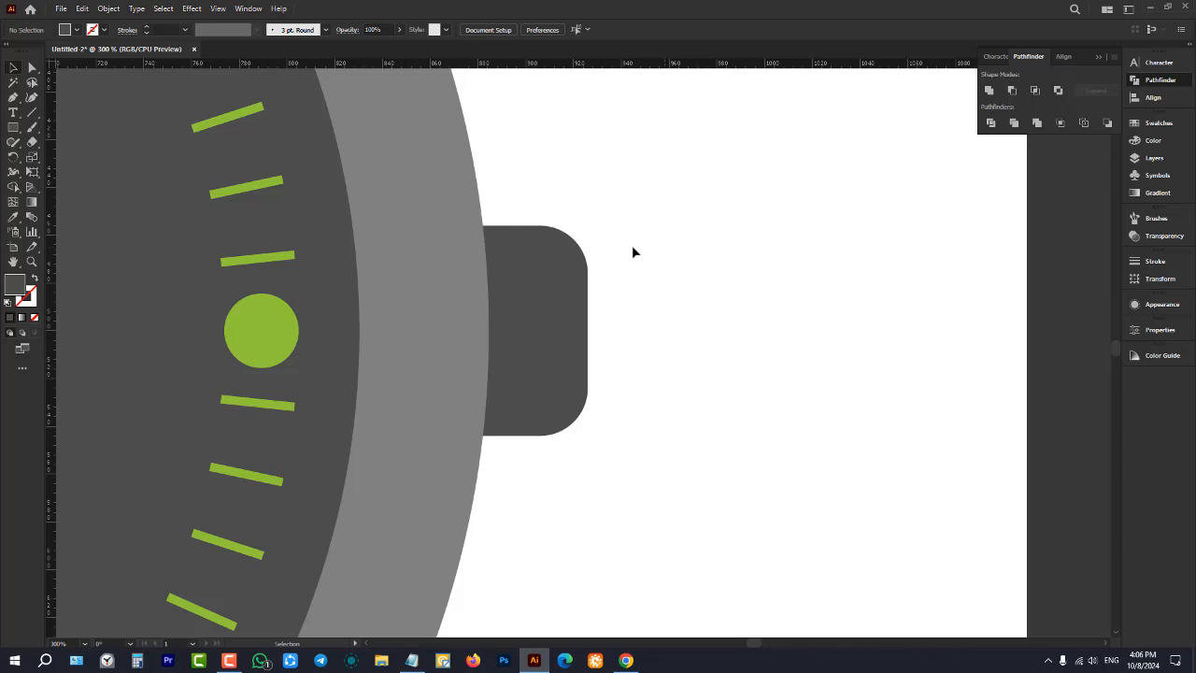
- Draw a thin horizontal strip about 38 by 2.3 px near the crown's upper edge and give it the case's light gray with the Eyedropper
click(14, 128)
alt+scroll(489, 280, up, 1)
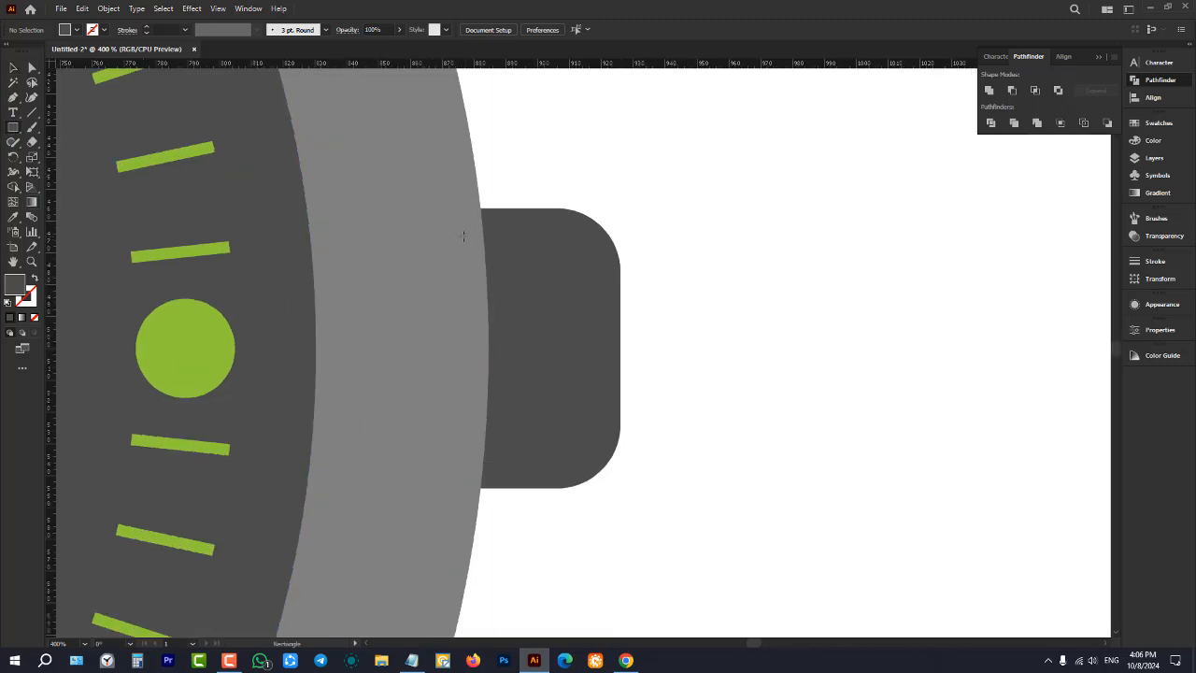
drag(482, 228, 584, 233)
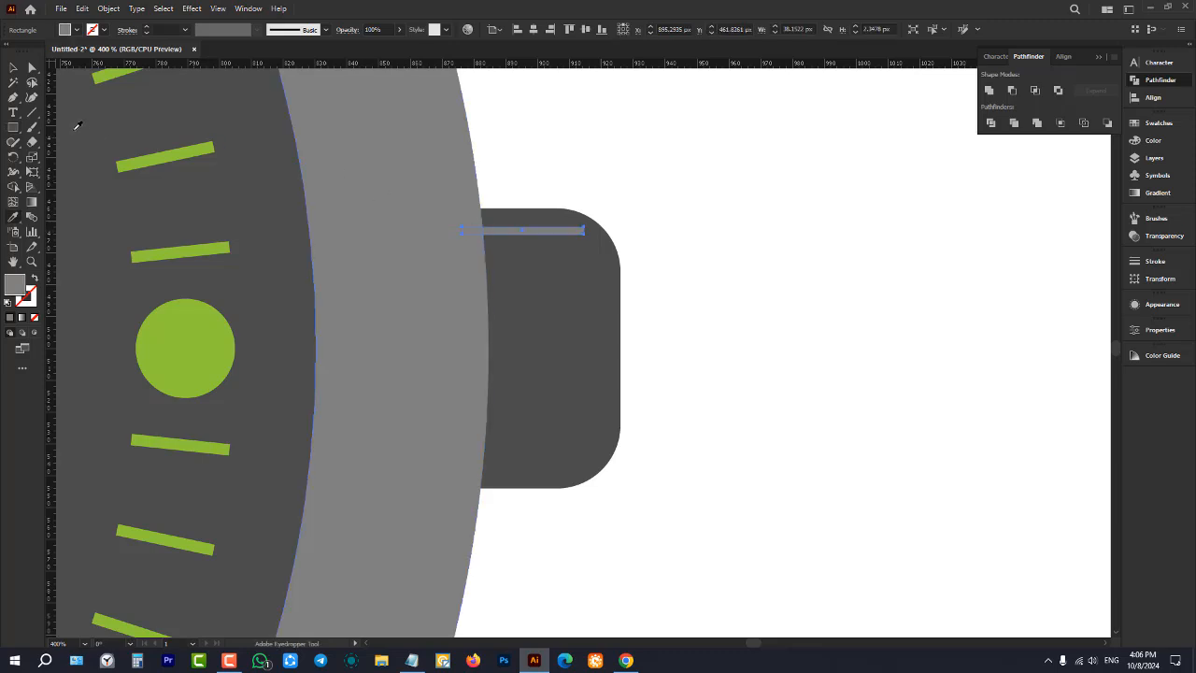
click(13, 67)
- Duplicate the light gray strip downward at even spacing until 14 strips cover the crown, removing the surplus copies
alt+scroll(580, 205, up, 2)
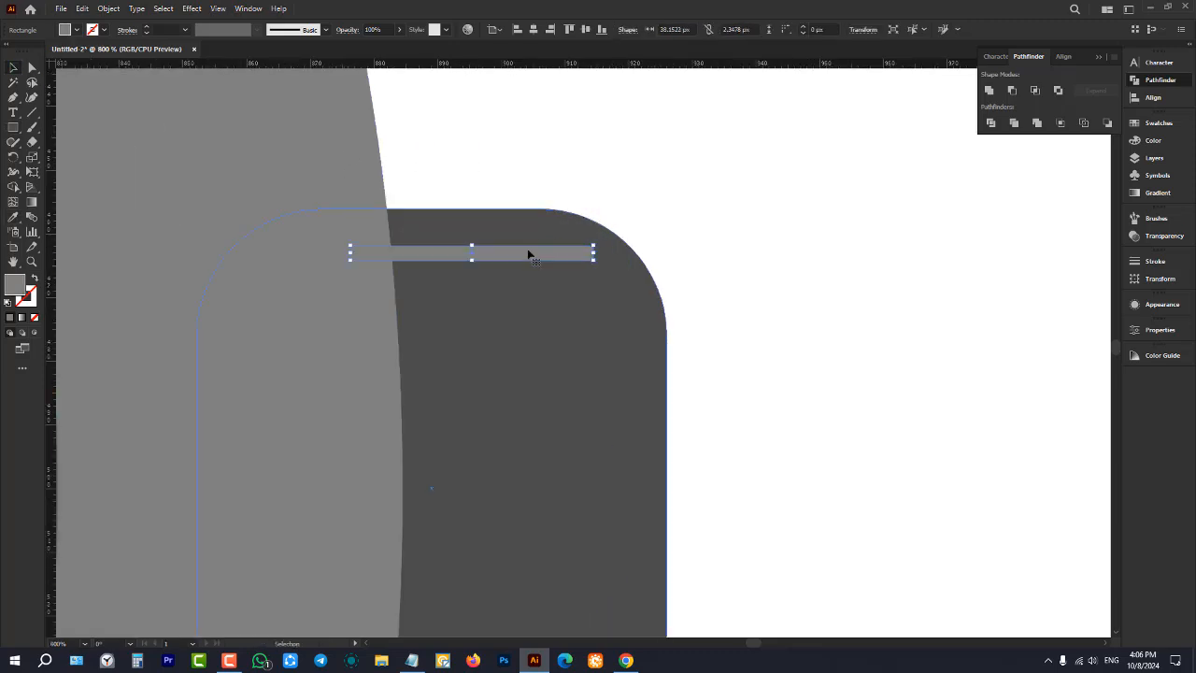
alt+scroll(554, 213, down, 1)
alt+scroll(554, 213, down, 1)
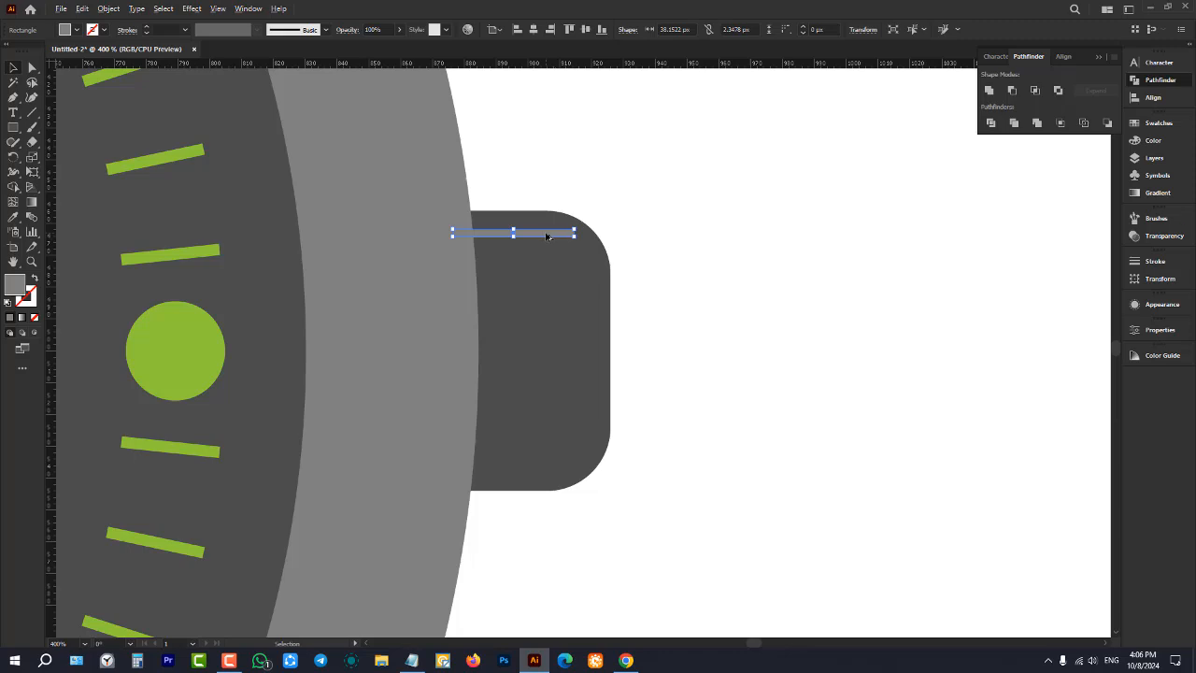
drag(546, 235, 547, 253)
key(ctrl+d)
key(ctrl+d)
key(ctrl+d)
key(ctrl+d)
key(ctrl+d)
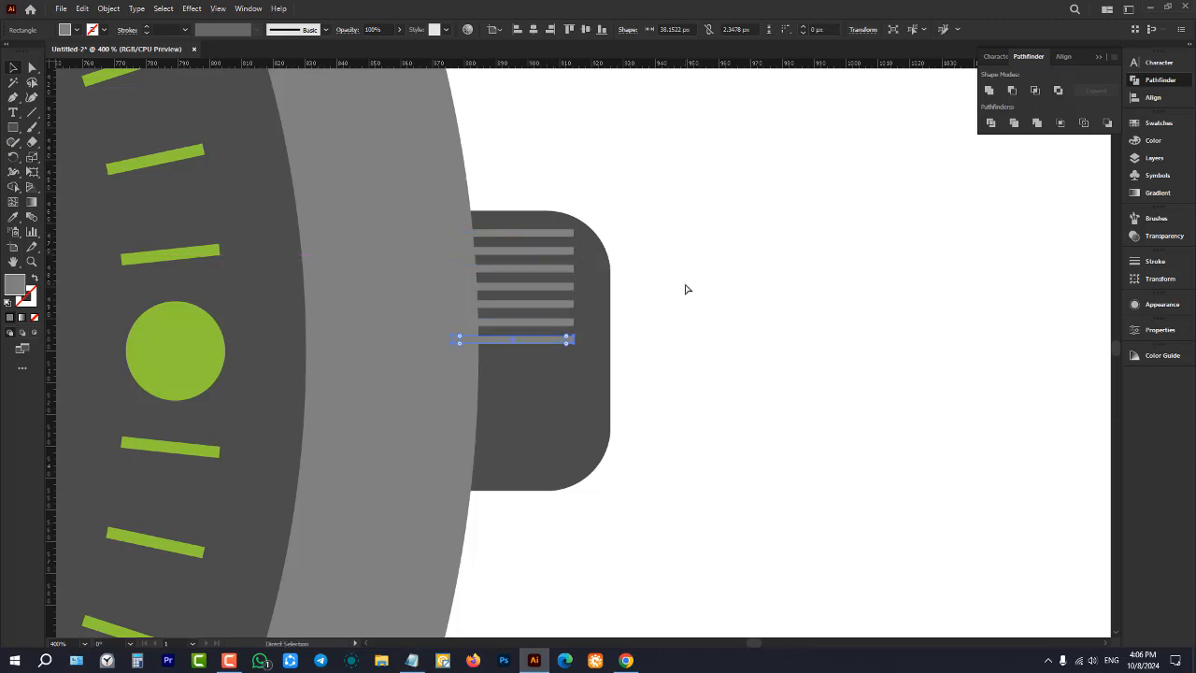
key(ctrl+d)
key(ctrl+d)
key(ctrl+d)
key(ctrl+d)
key(ctrl+d)
key(ctrl+d)
key(ctrl+d)
key(ctrl+d)
key(ctrl+d)
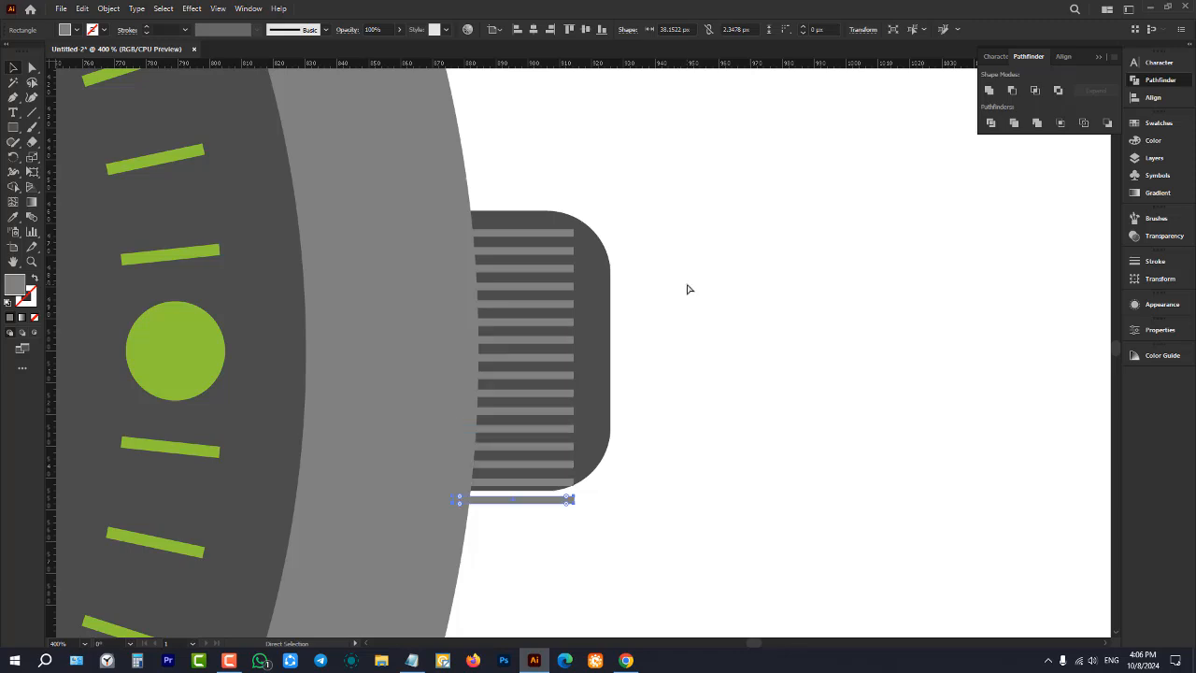
key(ctrl+z)
key(ctrl+z)
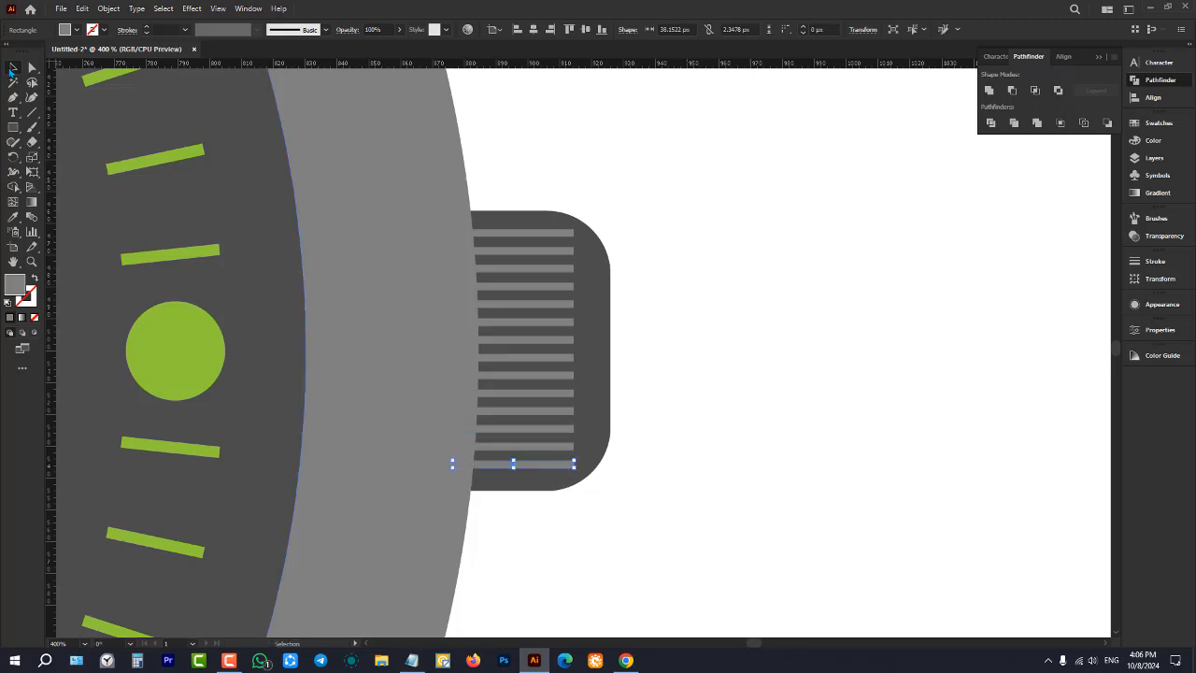
- Select all the light gray strips without the crown shape and group them
click(688, 310)
drag(649, 185, 540, 546)
click(701, 375)
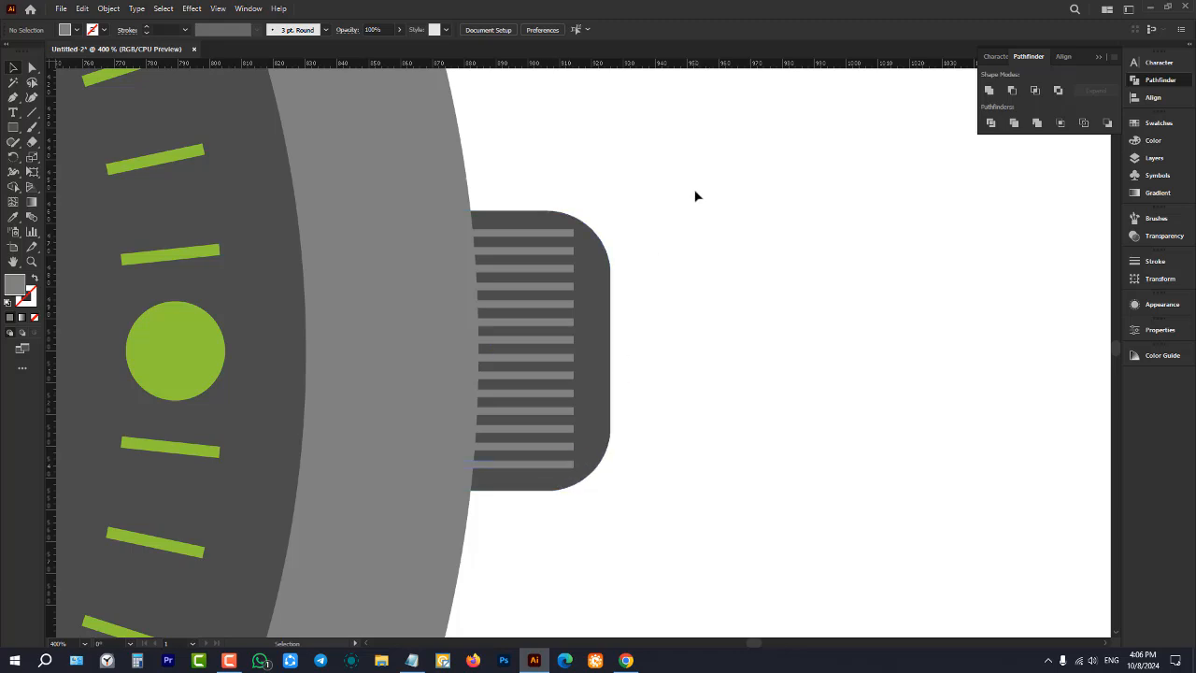
drag(701, 155, 520, 528)
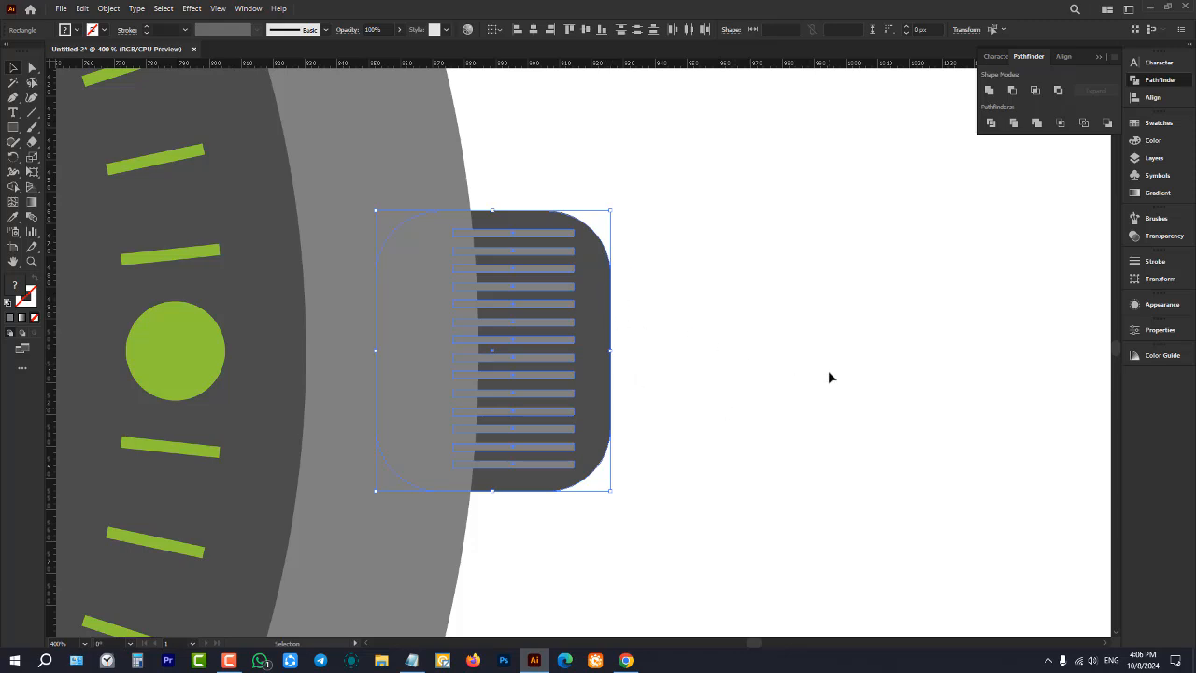
shift+click(597, 298)
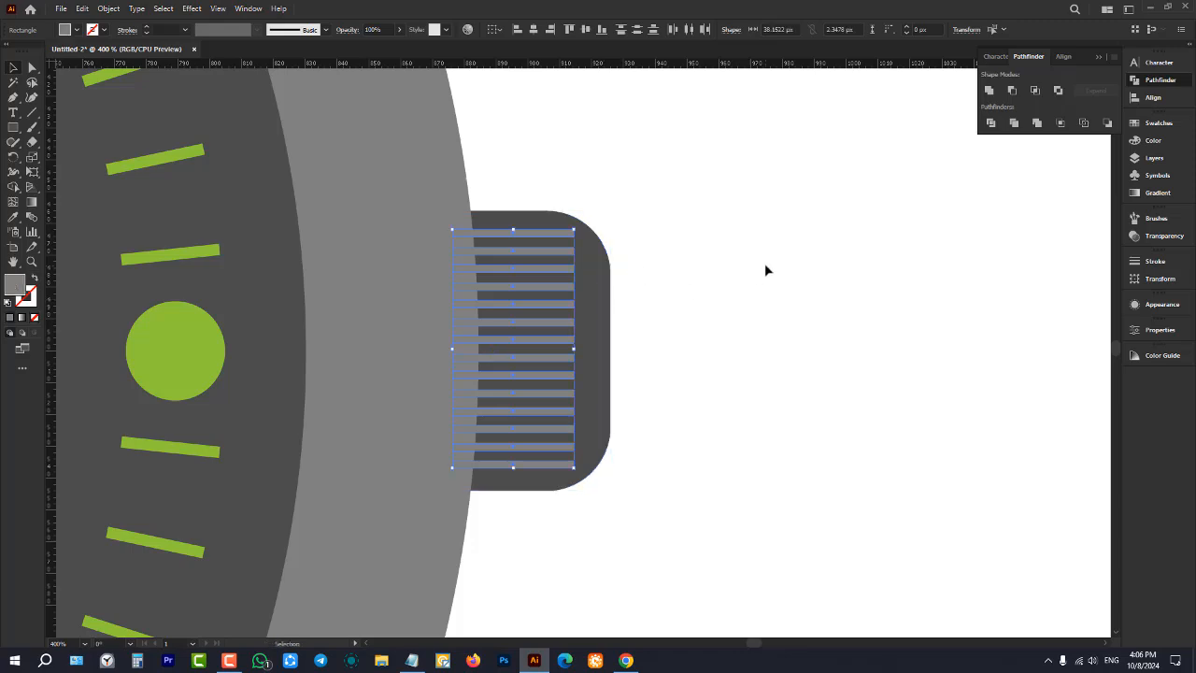
key(a)
key(v)
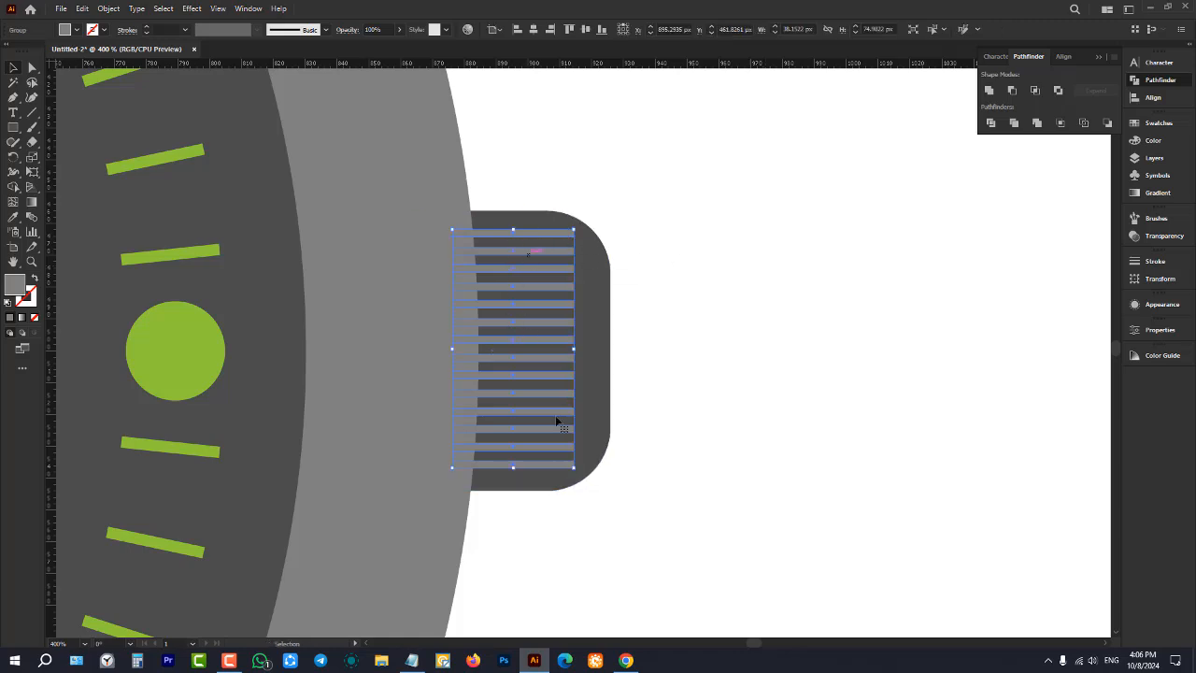
- Vertically center the strip group on the crown shape, using the crown as the key object
click(640, 269)
drag(699, 159, 528, 561)
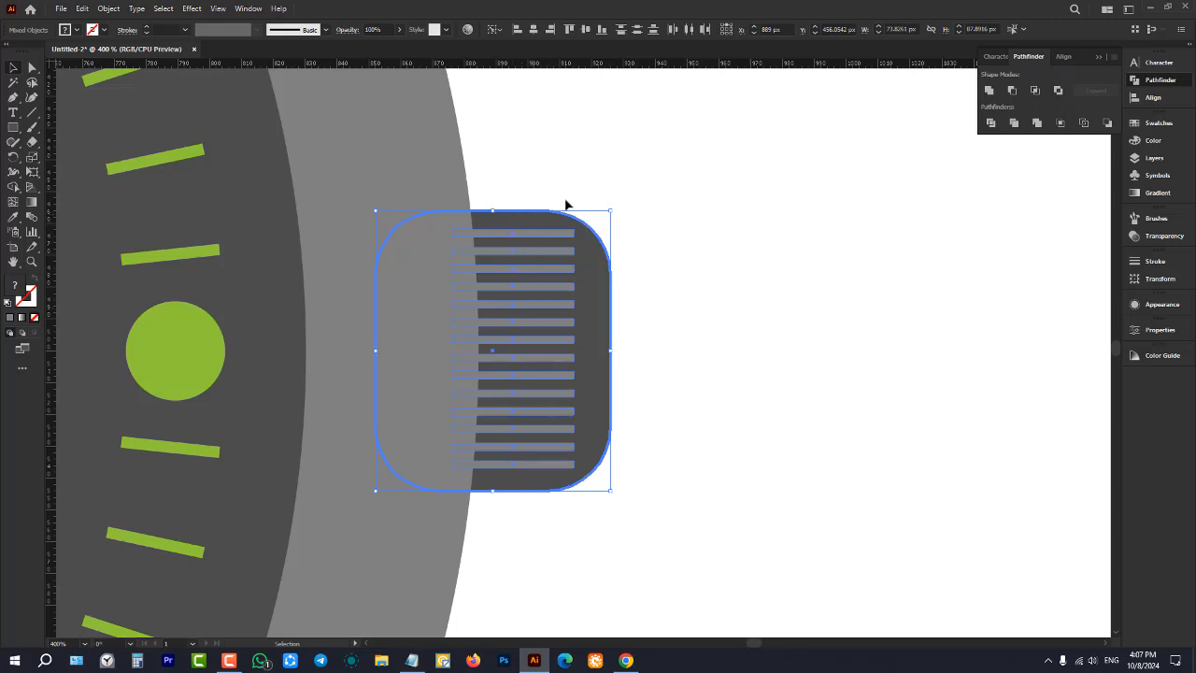
click(586, 30)
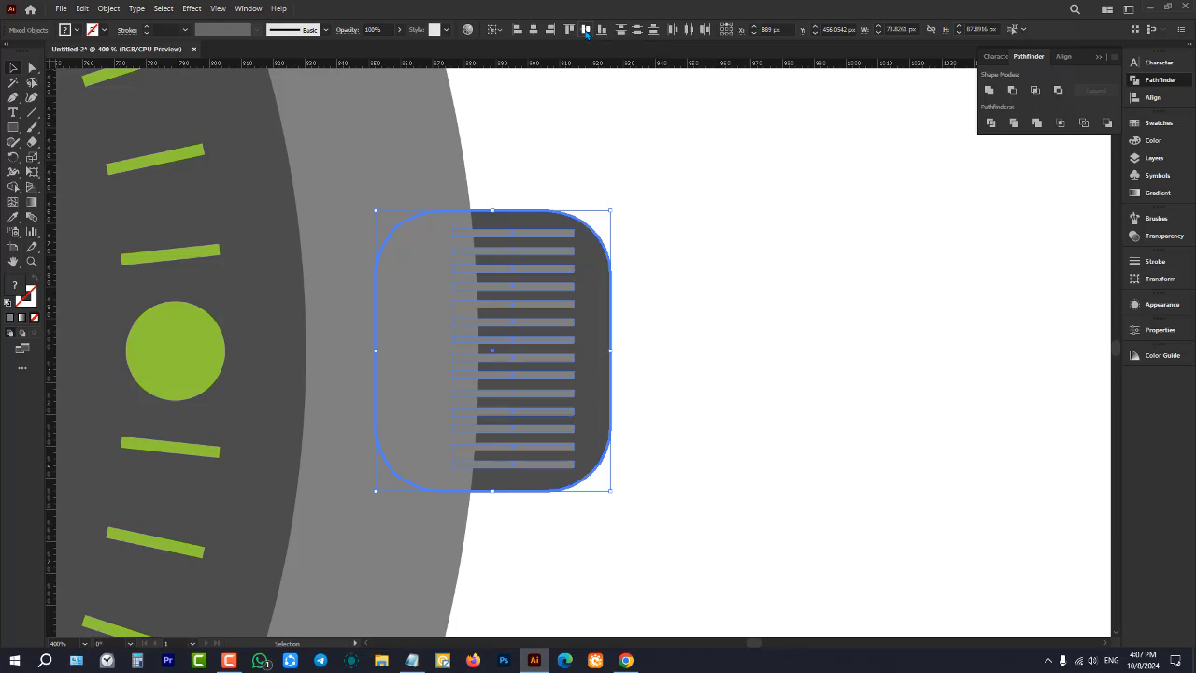
click(671, 263)
click(597, 254)
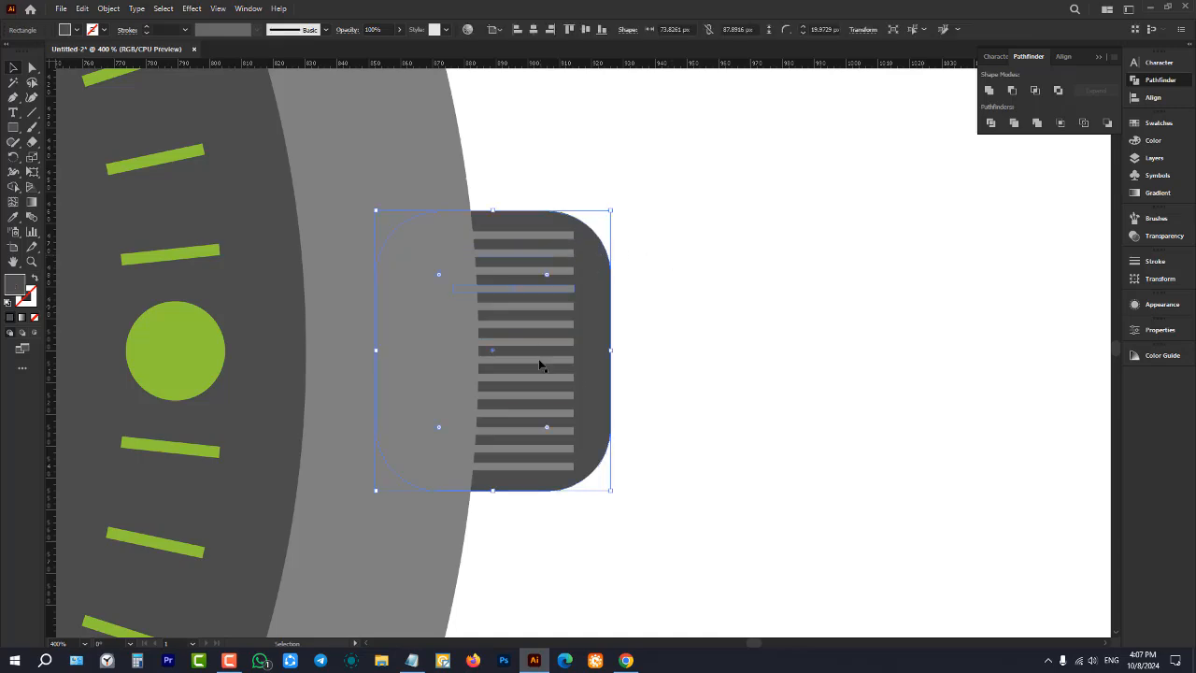
- Deselect the artwork and inspect the crown's ridge strips up close and against the watch case, checking their placement on the crown
click(746, 276)
scroll(692, 297, down, 10)
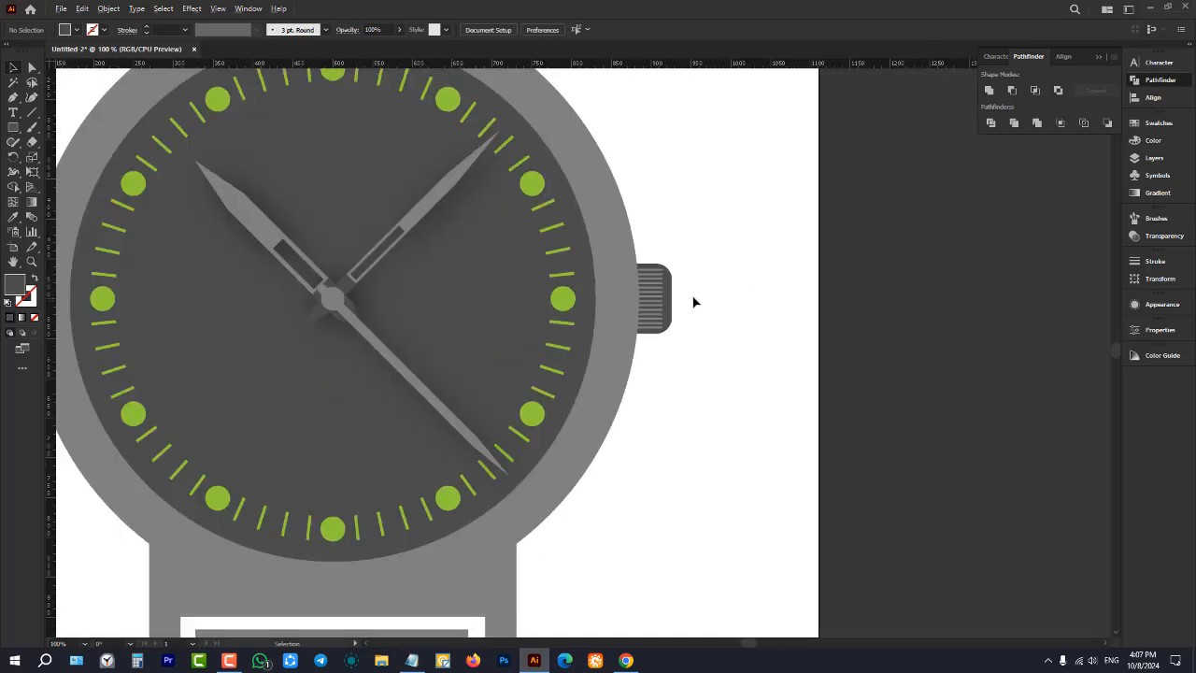
scroll(691, 299, up, 5)
scroll(691, 299, down, 4)
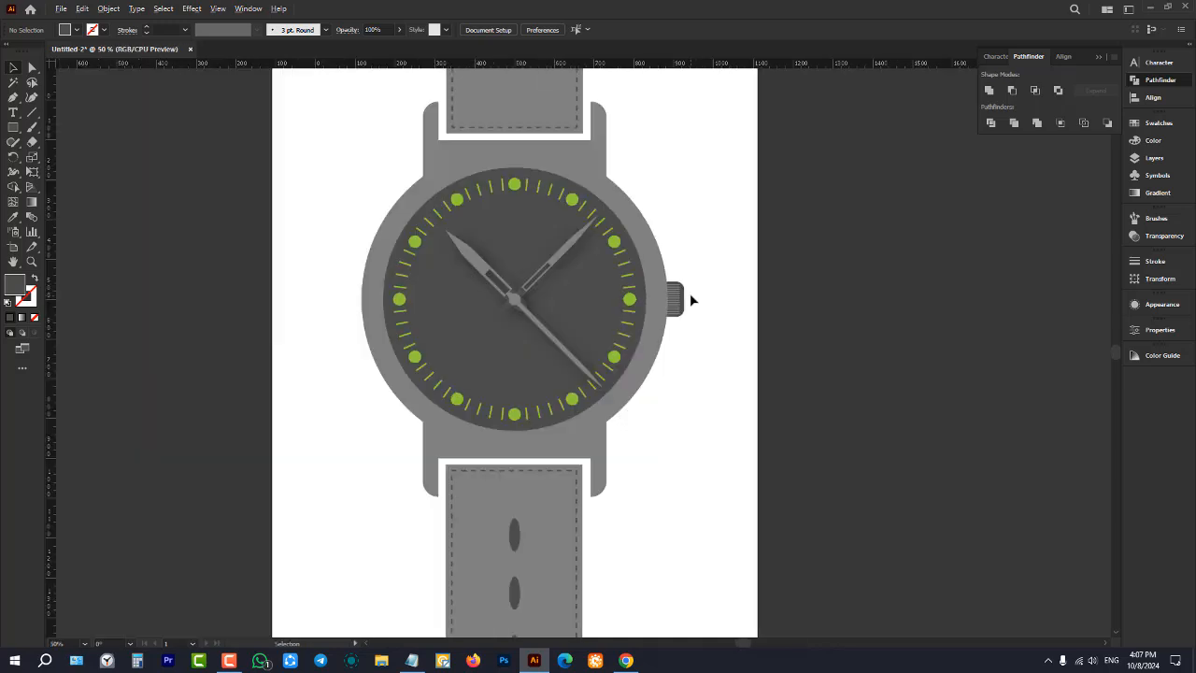
scroll(692, 299, up, 8)
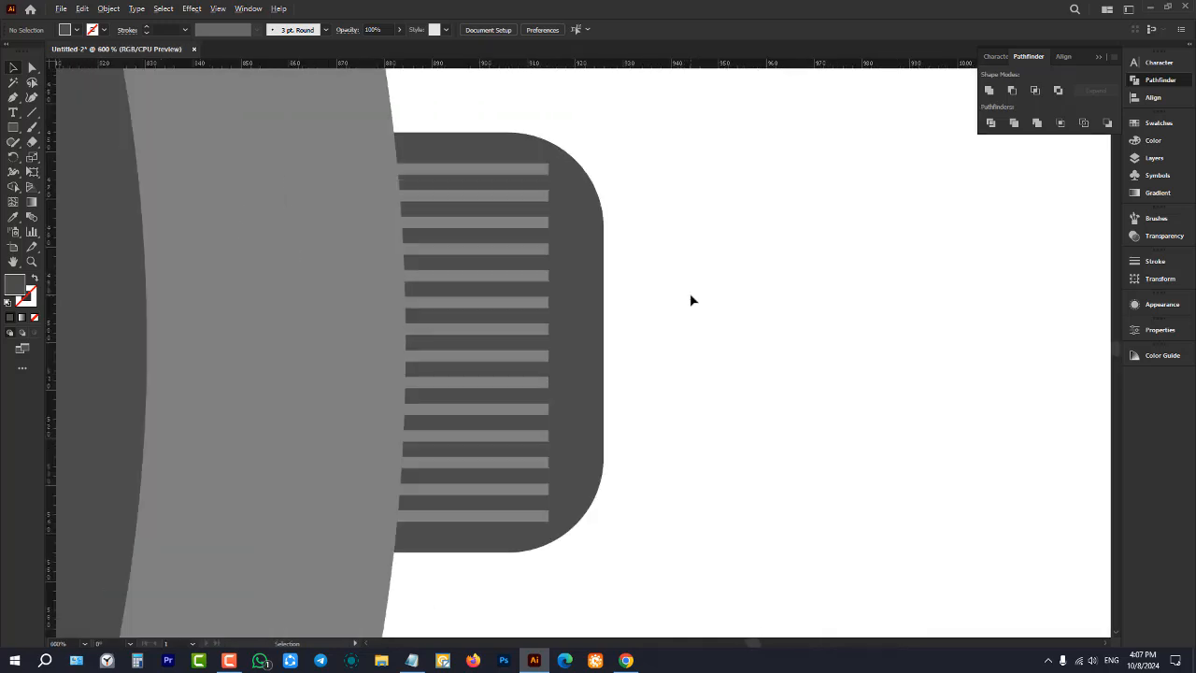
click(540, 254)
drag(547, 345, 547, 346)
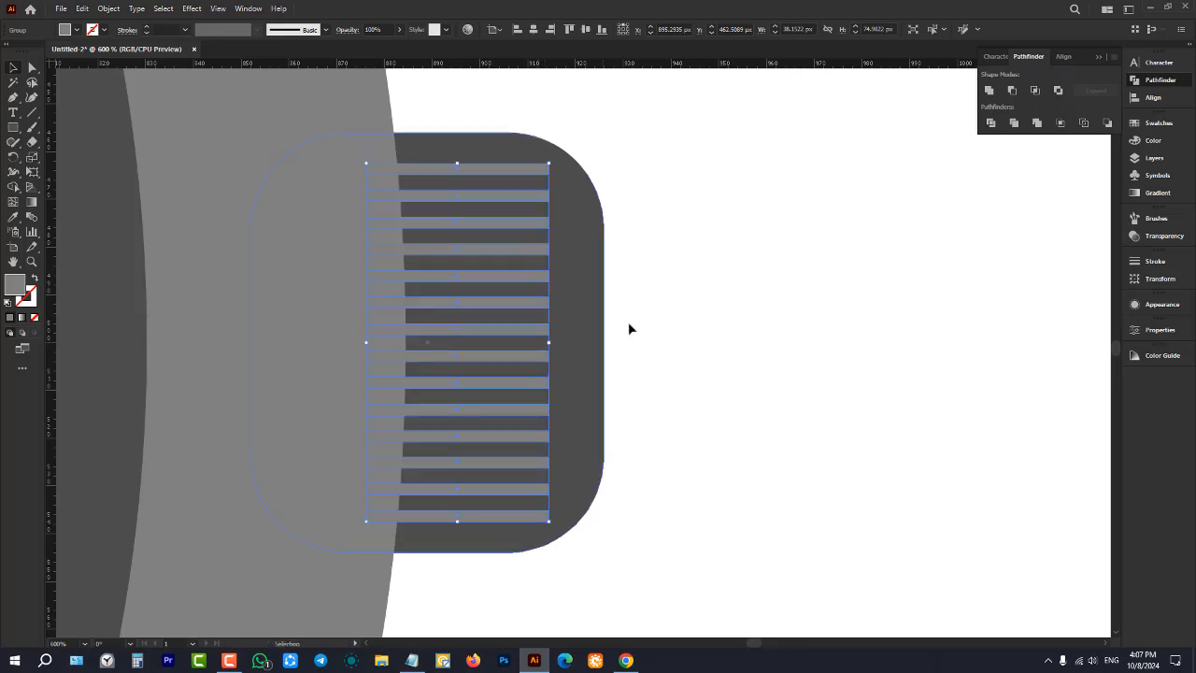
click(694, 320)
- Review the whole watch illustration from the buckle to the strap tip, including the dial and the finished crown
scroll(692, 309, down, 7)
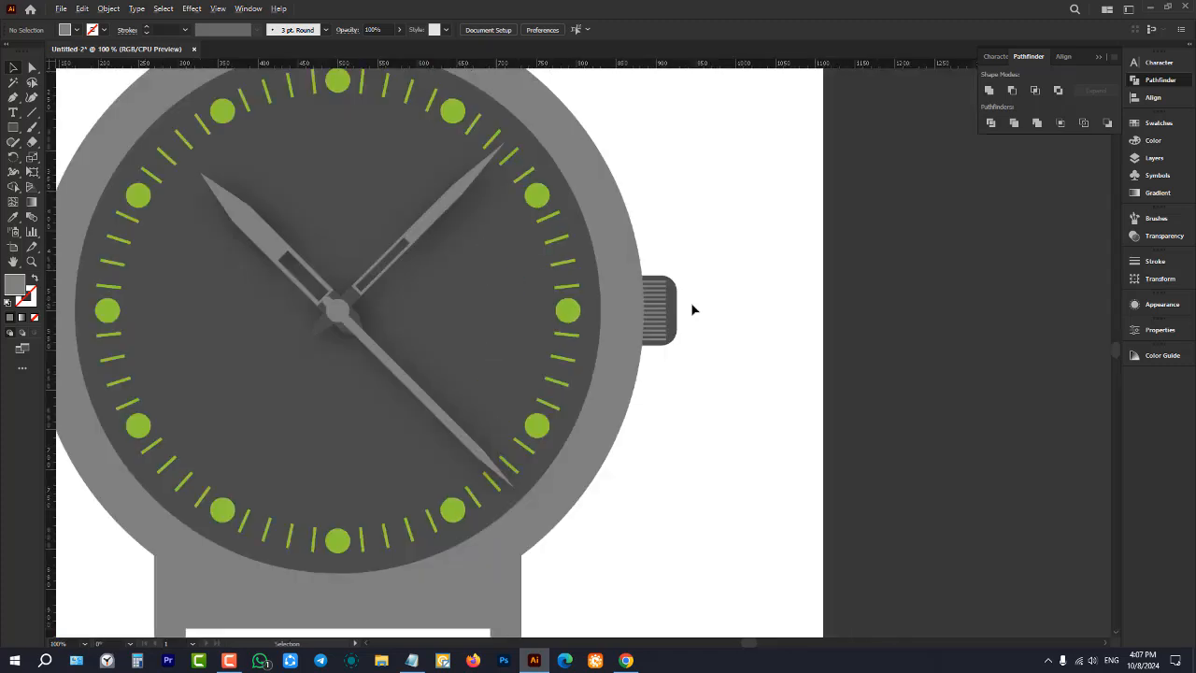
scroll(697, 309, down, 2)
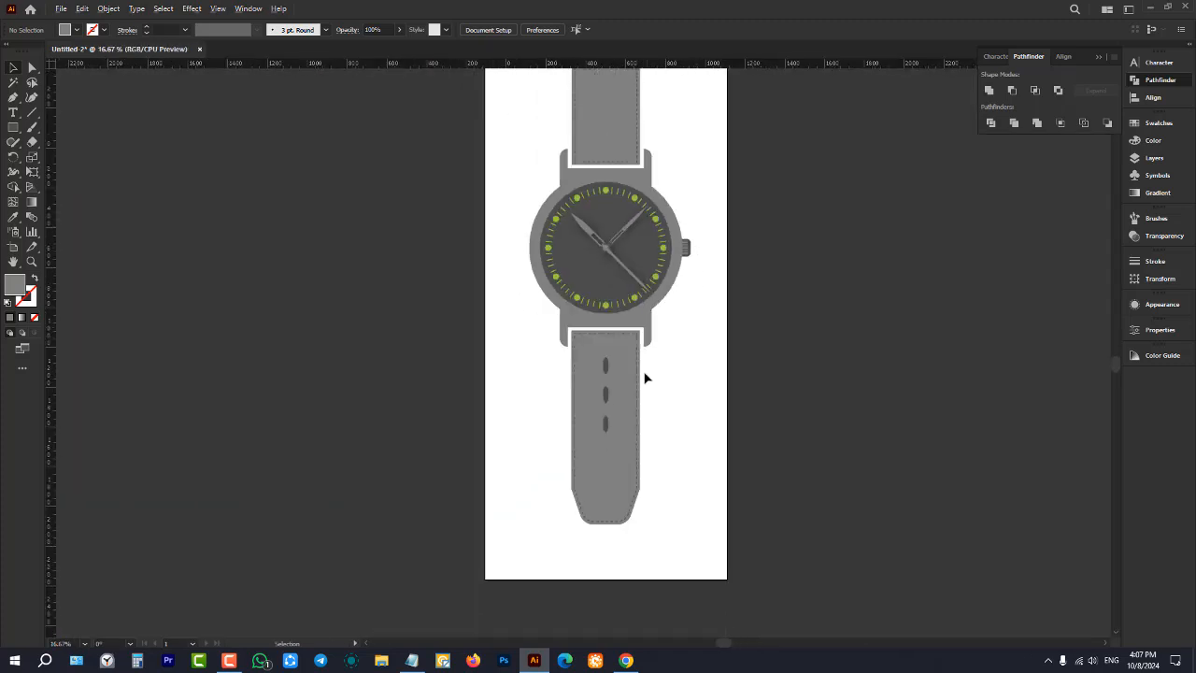
scroll(651, 353, down, 2)
scroll(630, 317, up, 1)
scroll(630, 318, up, 1)
scroll(635, 318, down, 3)
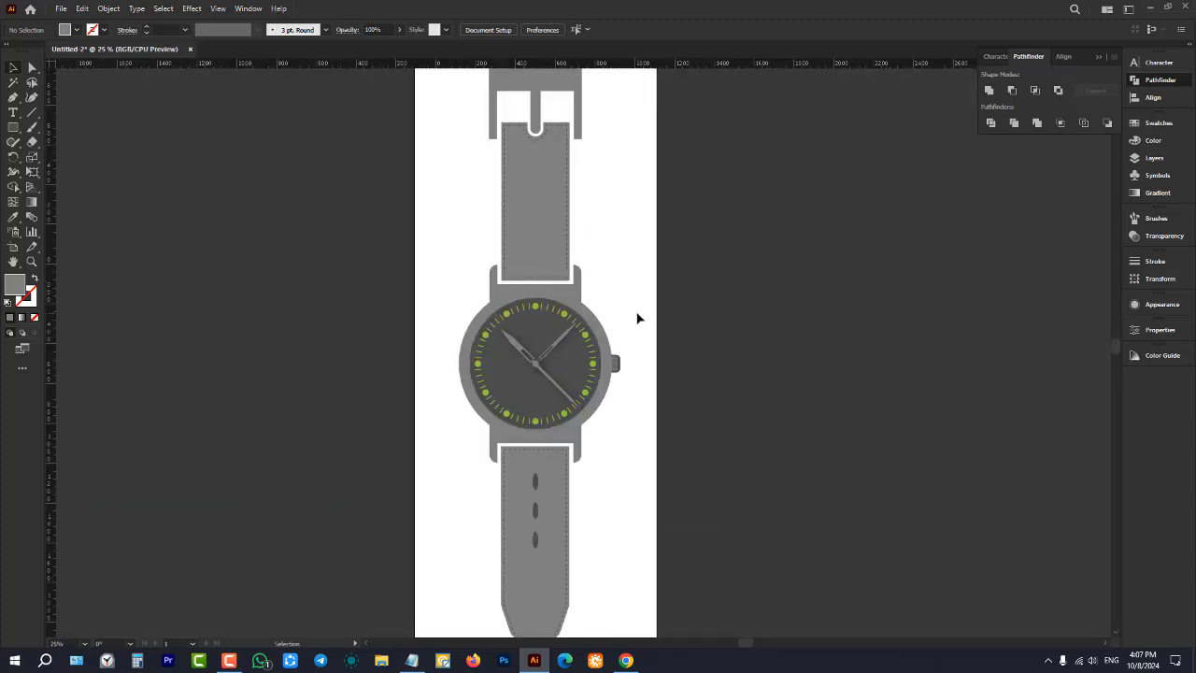
scroll(641, 327, up, 3)
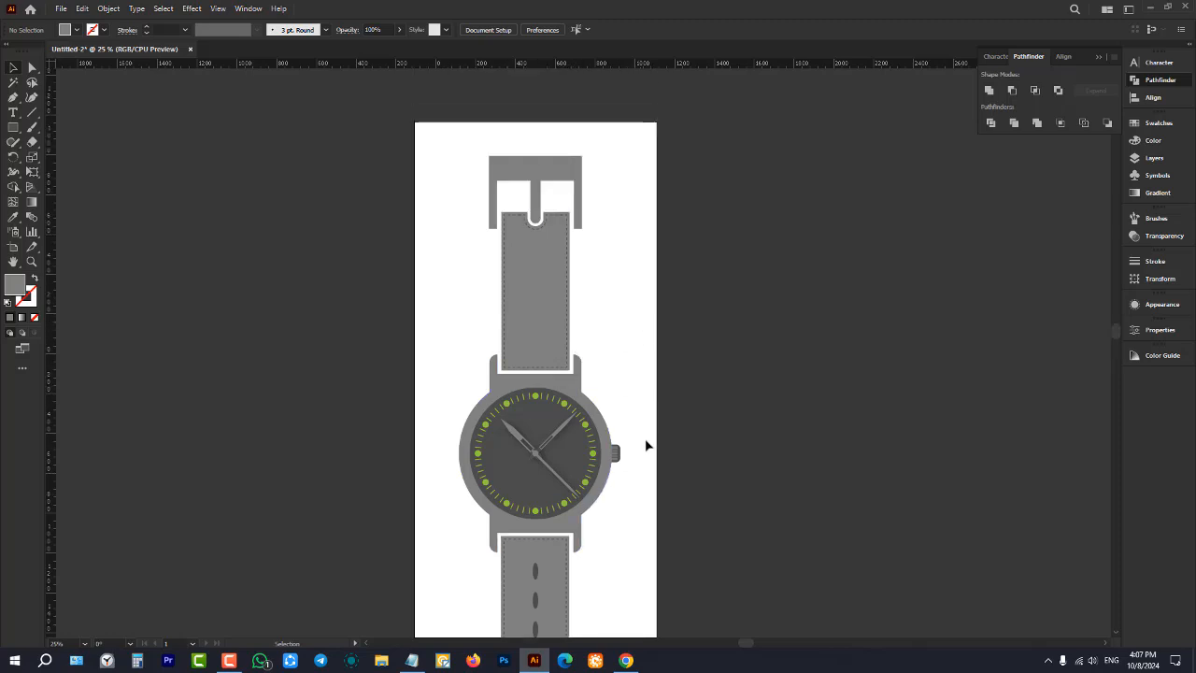
scroll(643, 429, down, 2)
scroll(631, 417, up, 1)
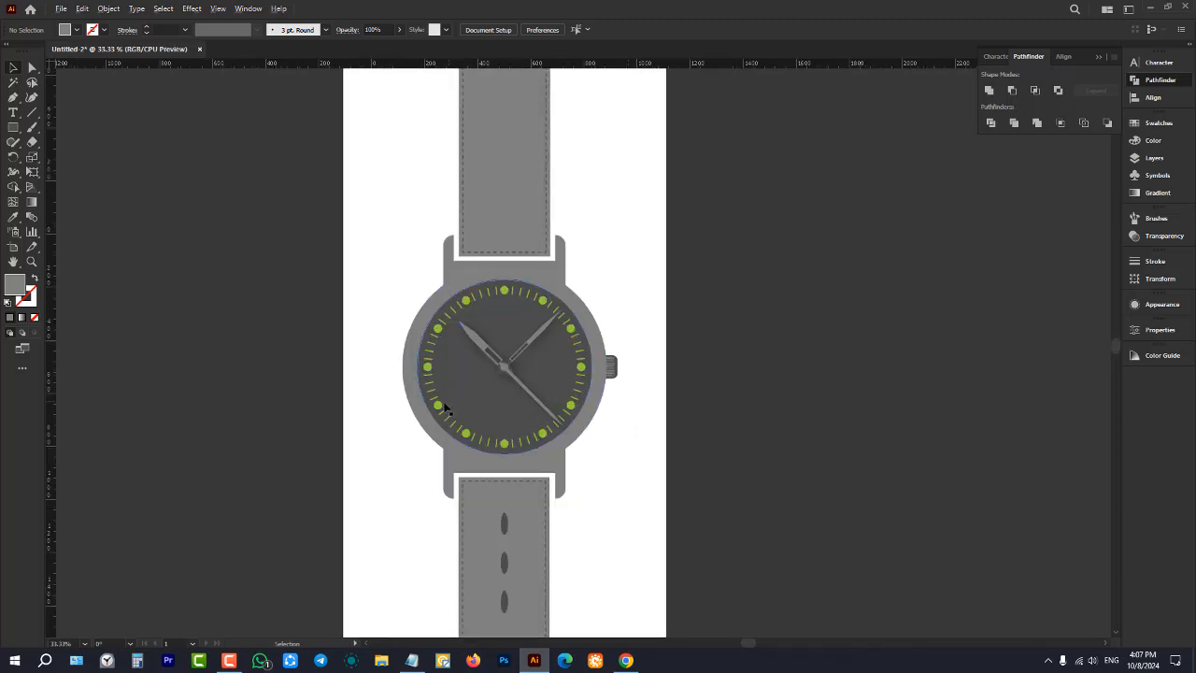